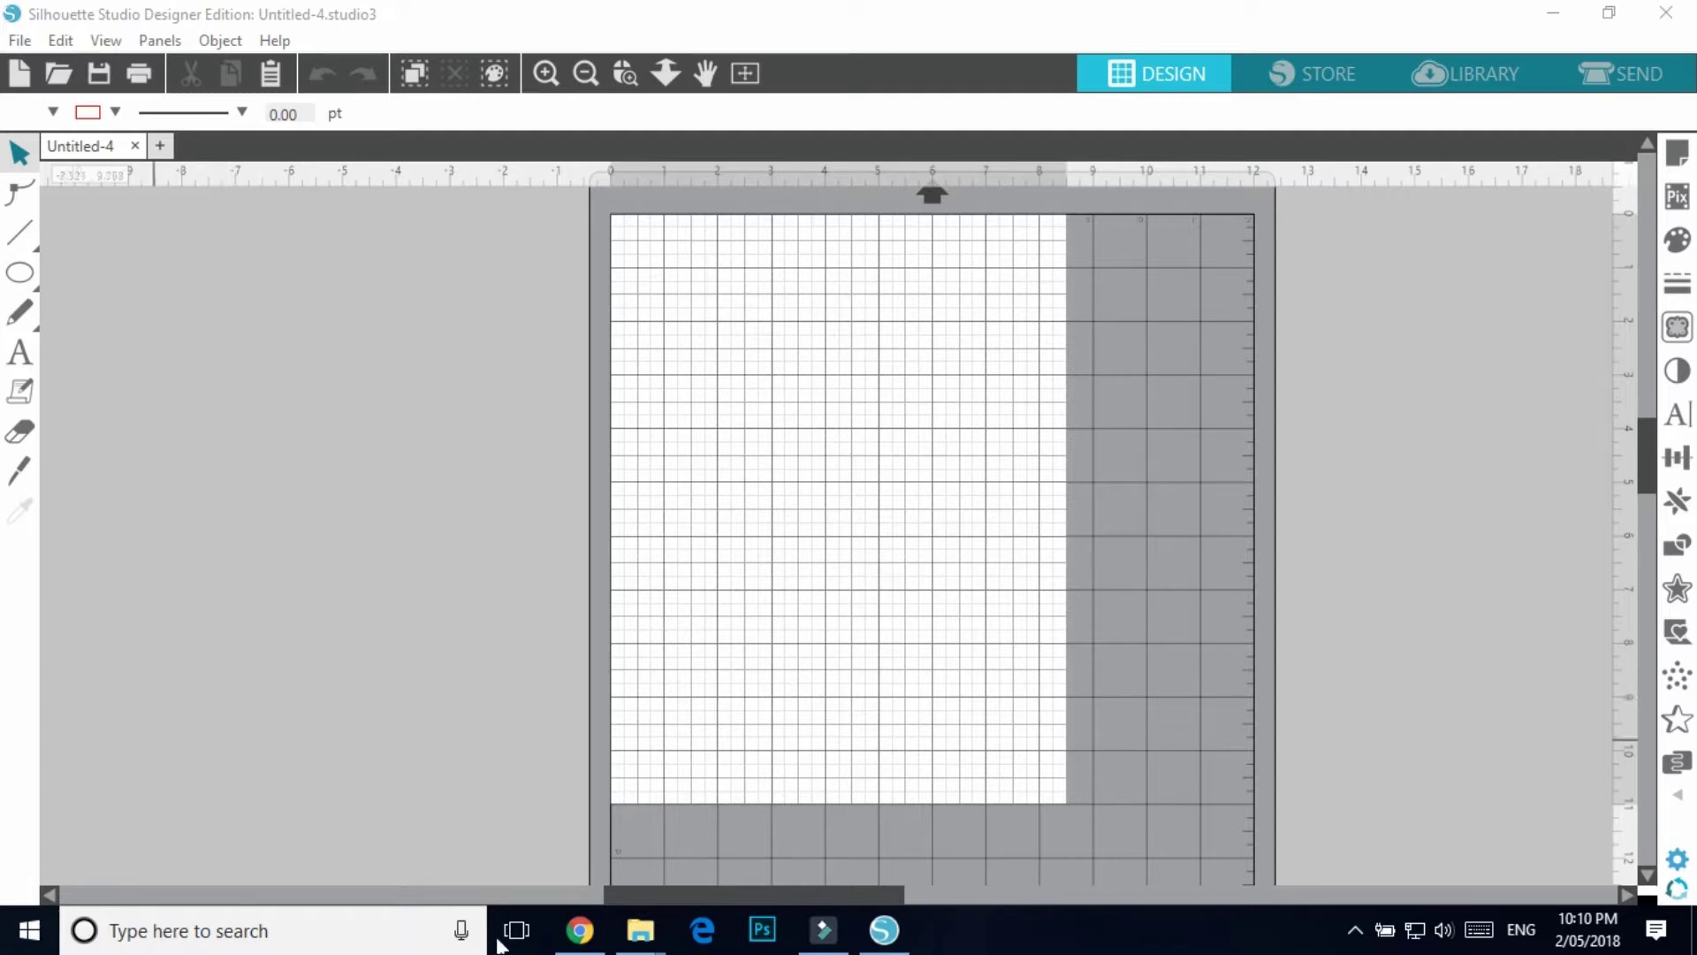
# - Look over the label and line template images in the RICE KRISPEY folder in File Explorer, and return to the design
pyautogui.click(640, 929)
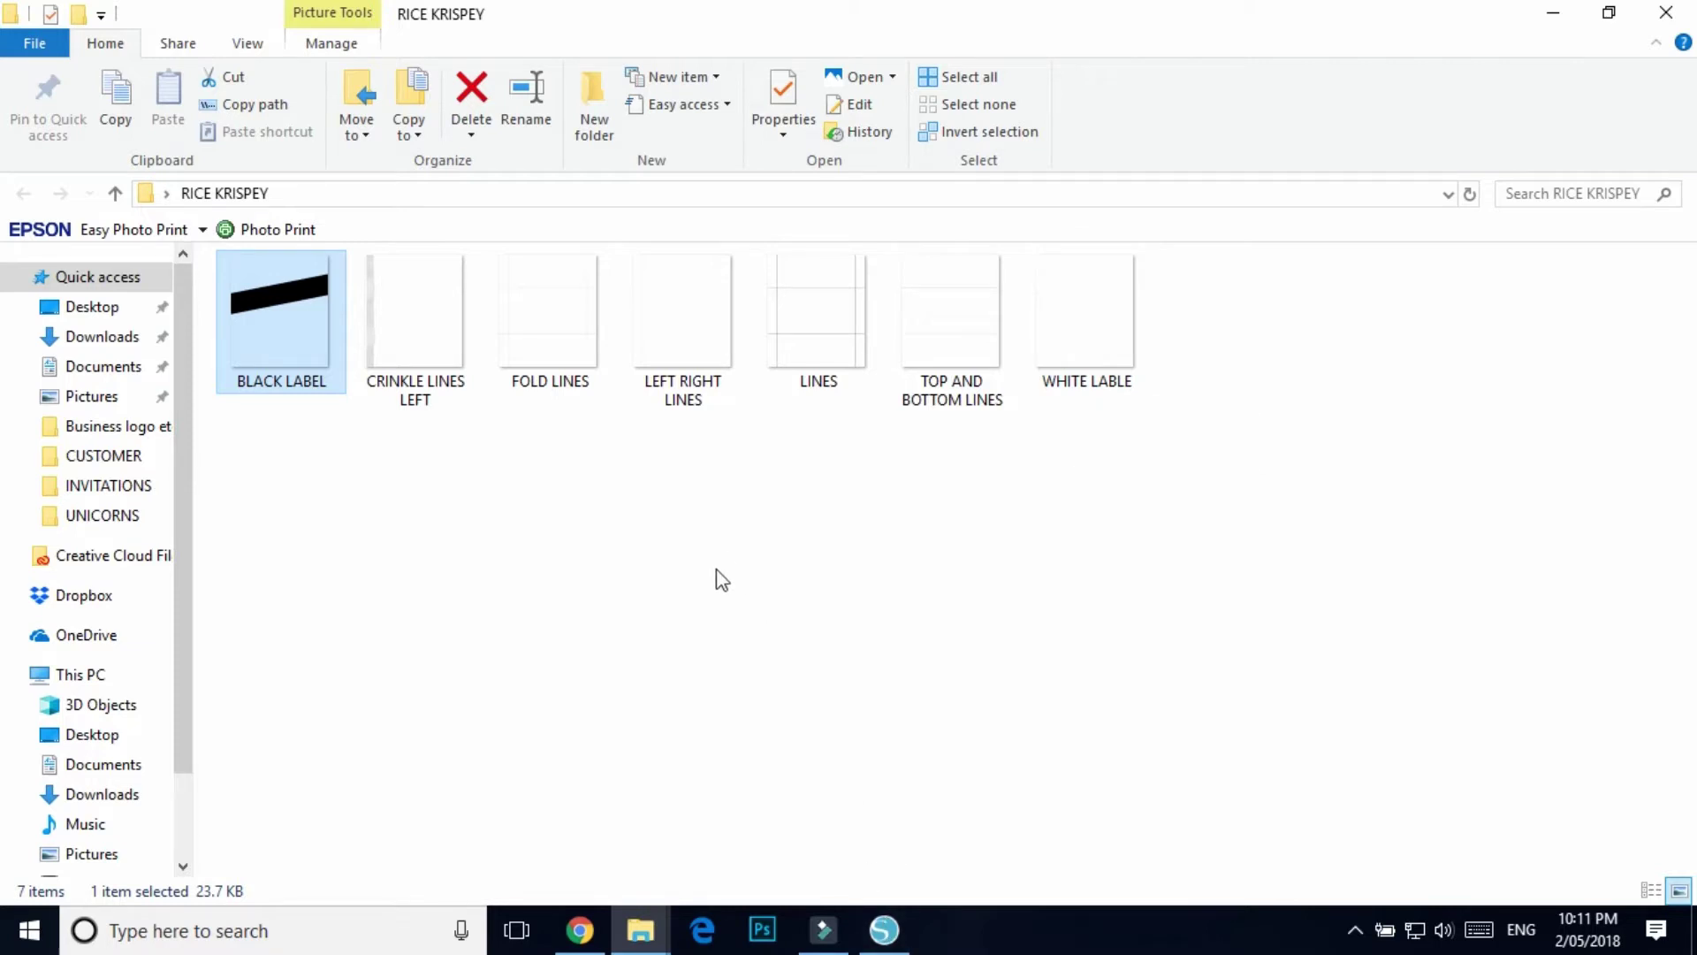
pyautogui.click(884, 930)
pyautogui.click(881, 598)
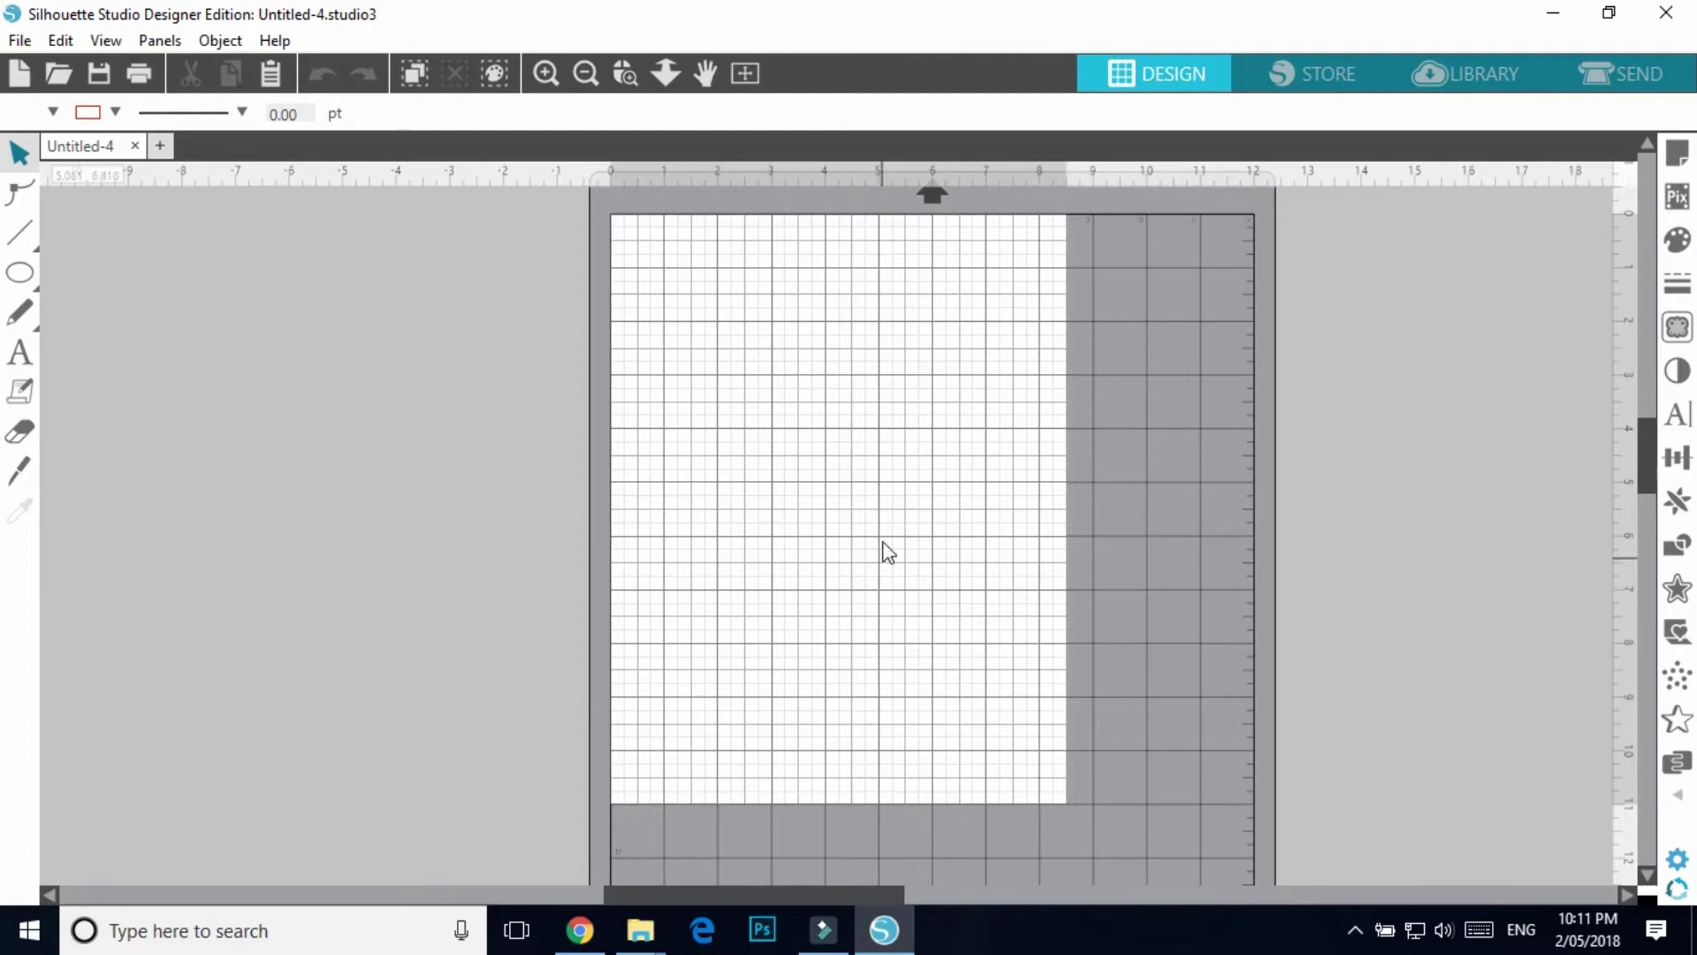
# - Draw a rectangle on the page and resize it to about 5.4 in wide by 6.2 in high
pyautogui.click(21, 275)
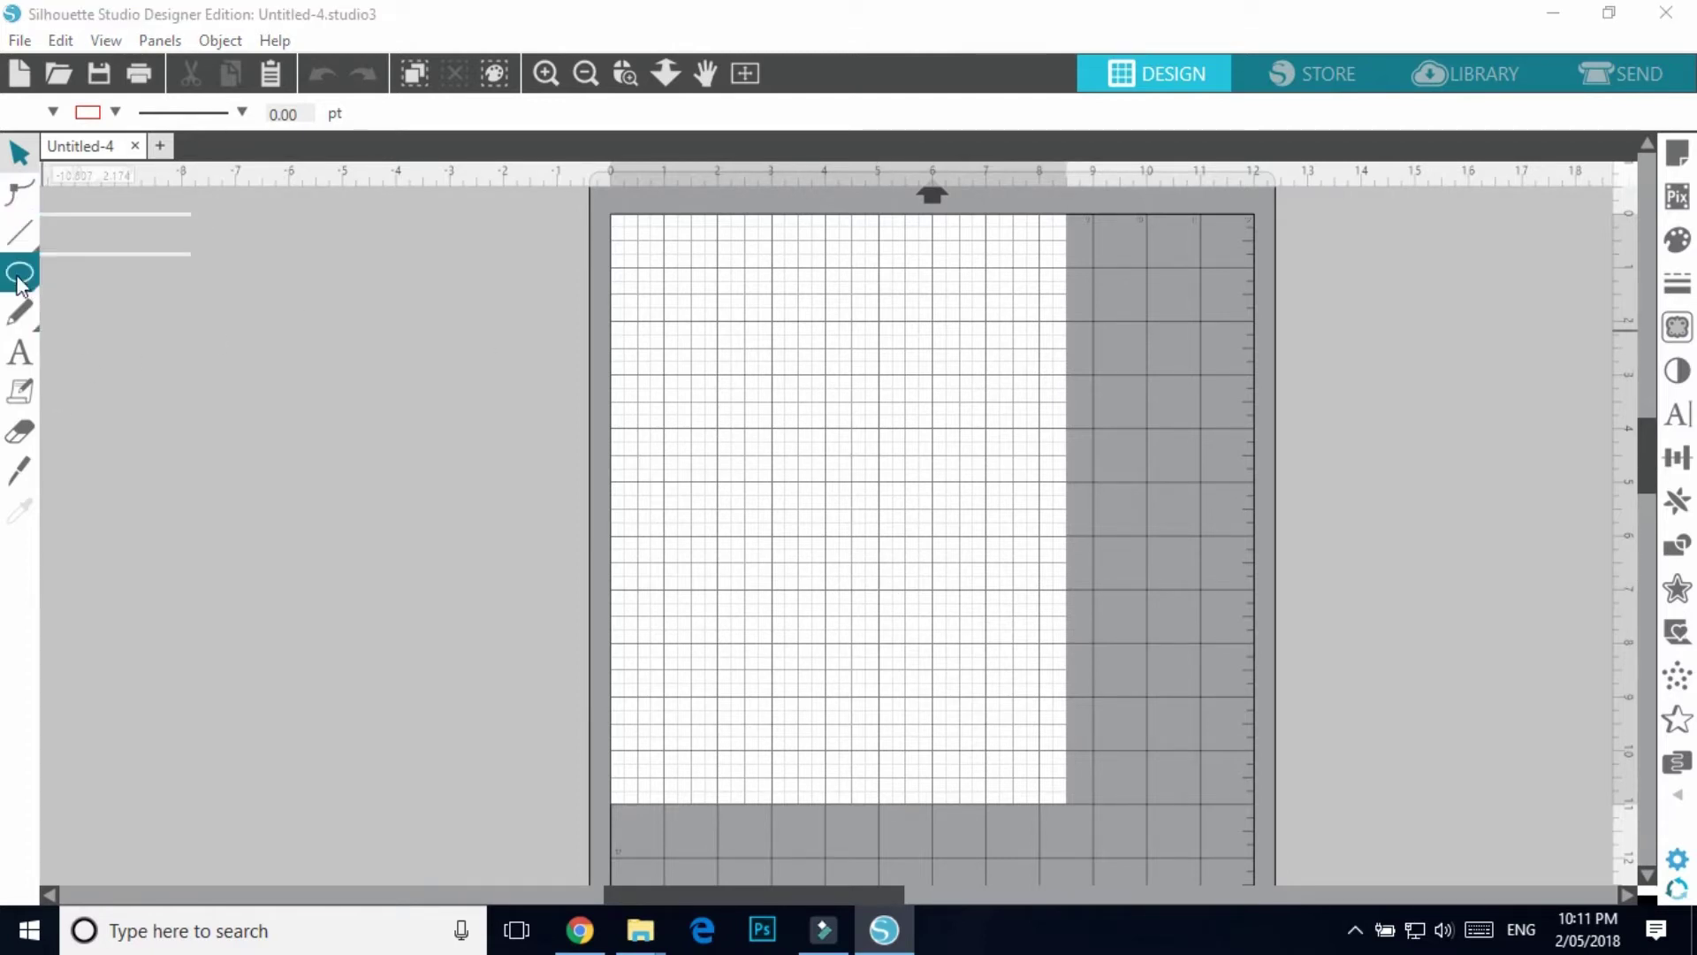
pyautogui.click(58, 269)
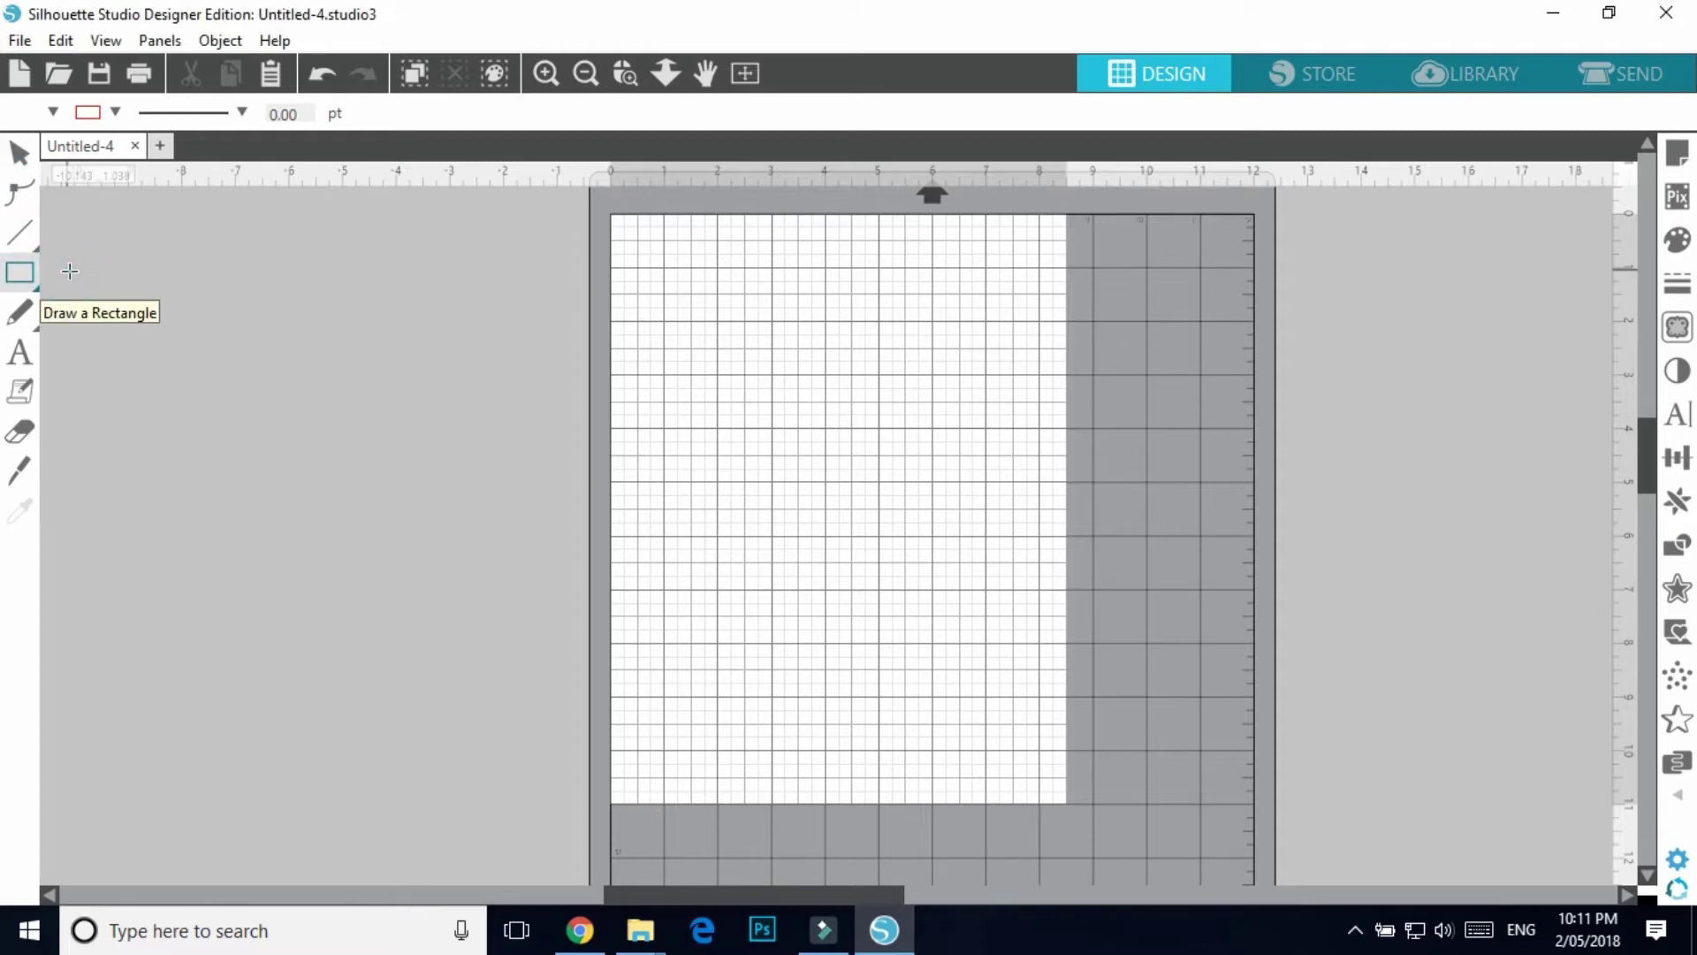
pyautogui.click(681, 272)
pyautogui.moveTo(765, 294); pyautogui.dragTo(985, 620)
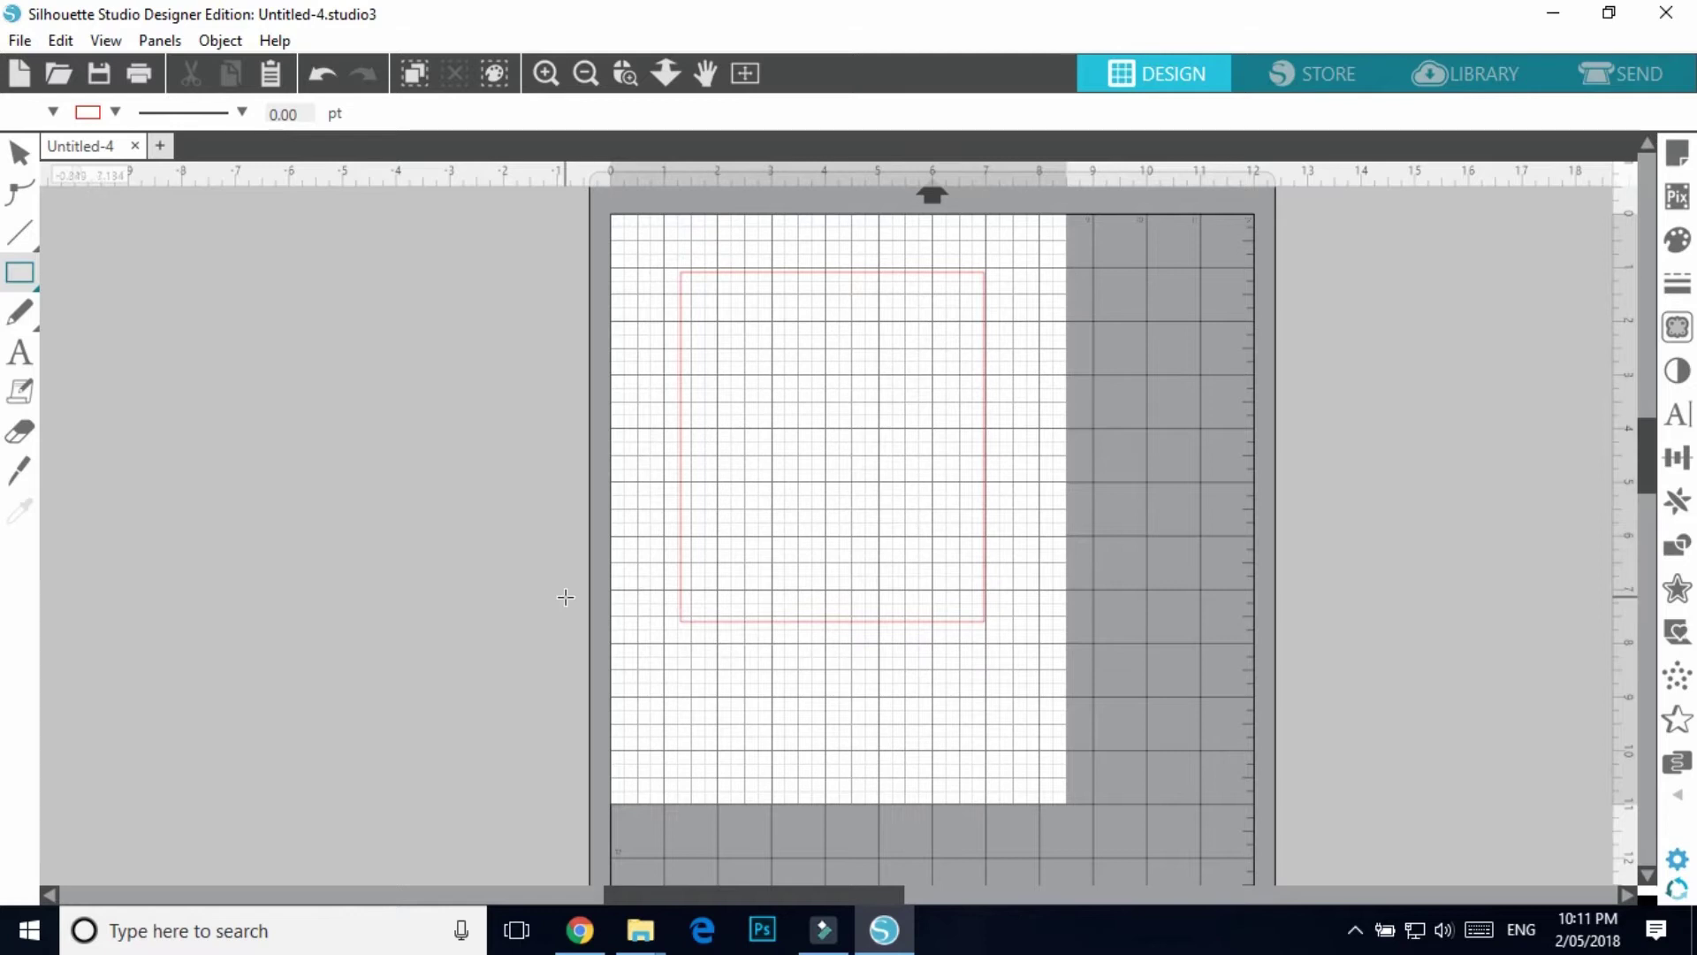
pyautogui.click(19, 153)
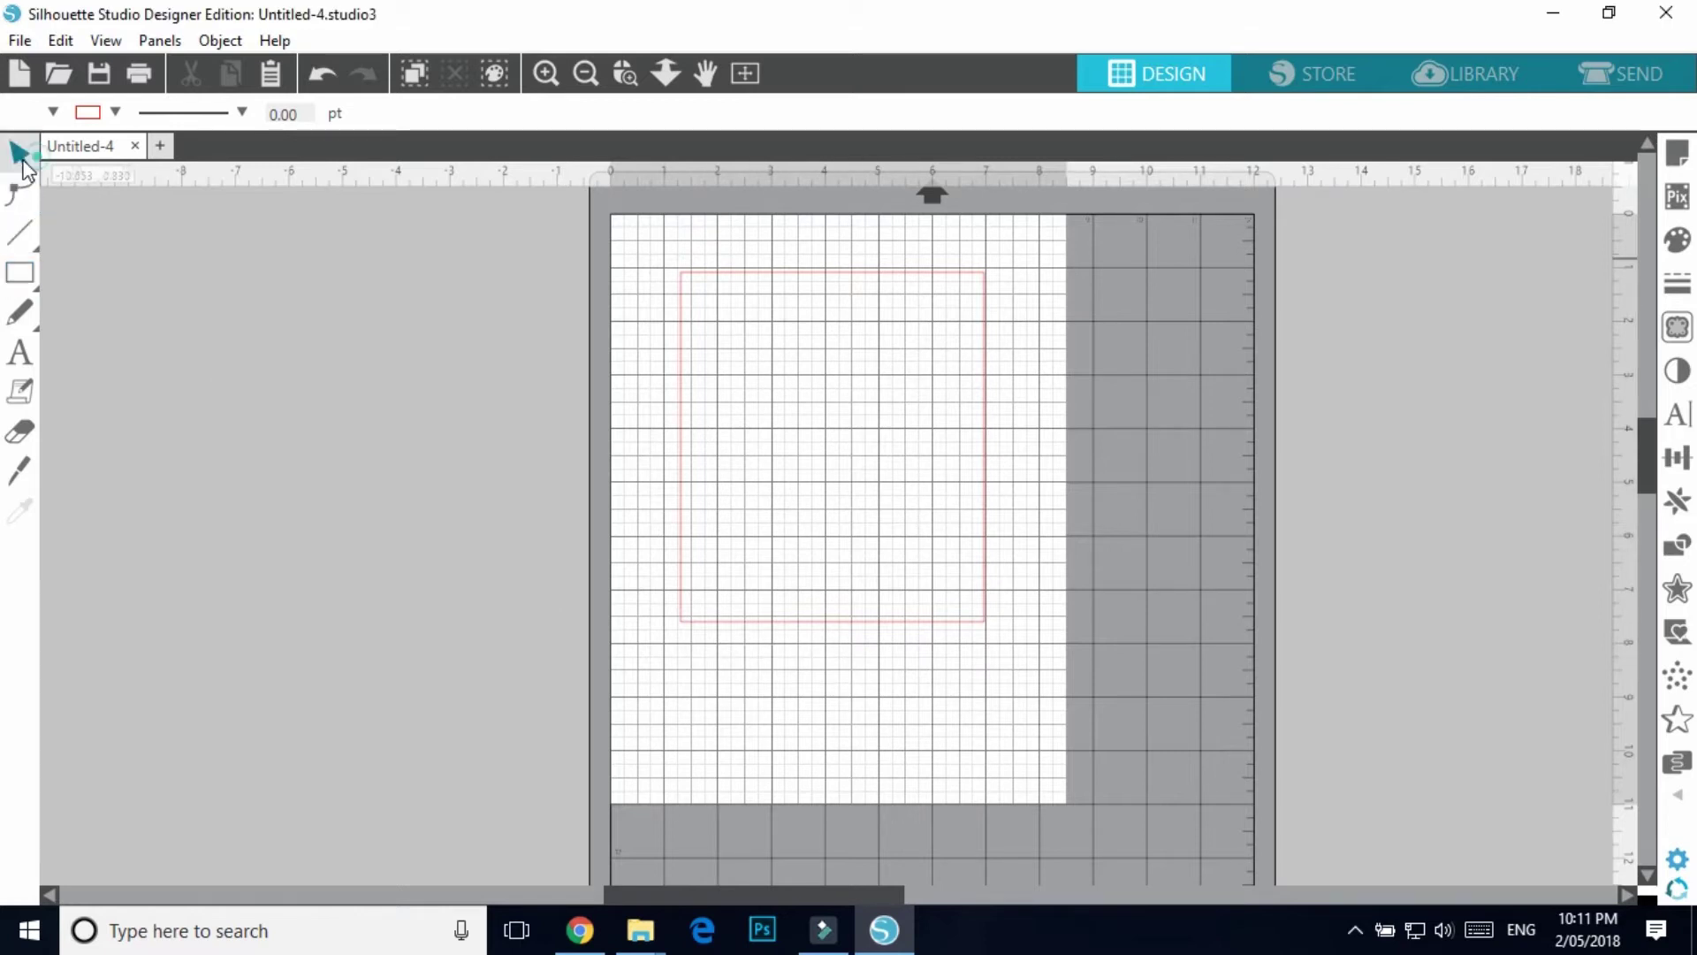
pyautogui.click(681, 621)
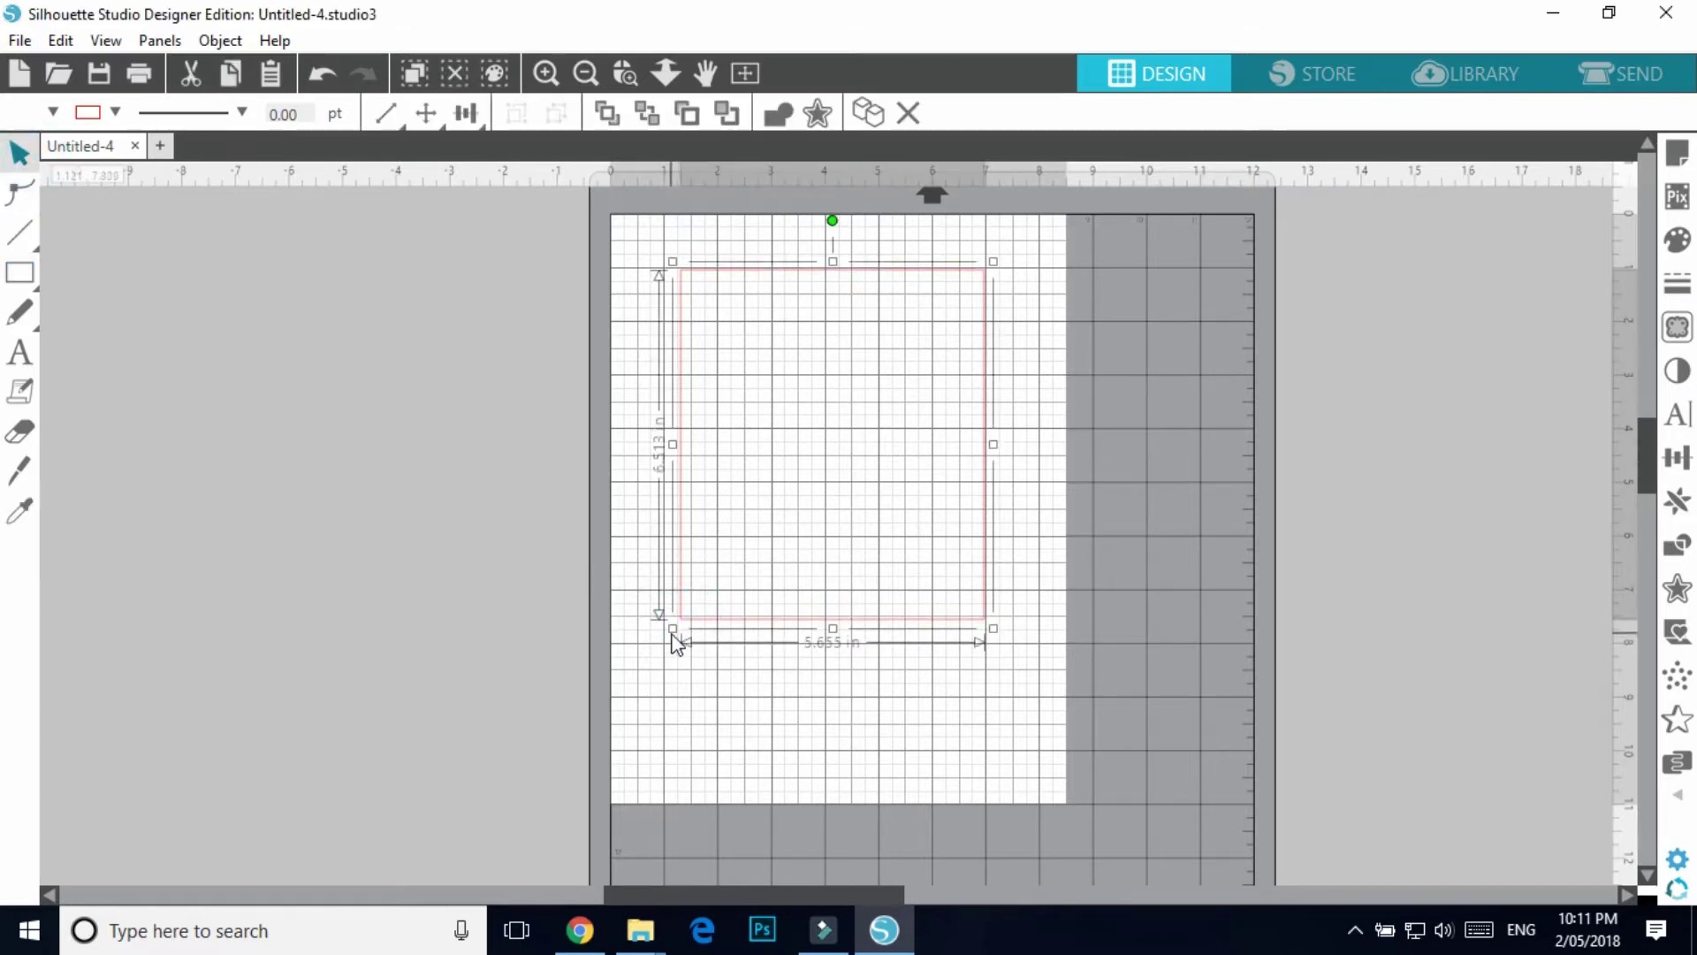
pyautogui.moveTo(672, 627)
pyautogui.mouseDown()
pyautogui.moveTo(778, 552)
pyautogui.moveTo(701, 594)
pyautogui.moveTo(746, 597)
pyautogui.moveTo(694, 623)
pyautogui.mouseUp()
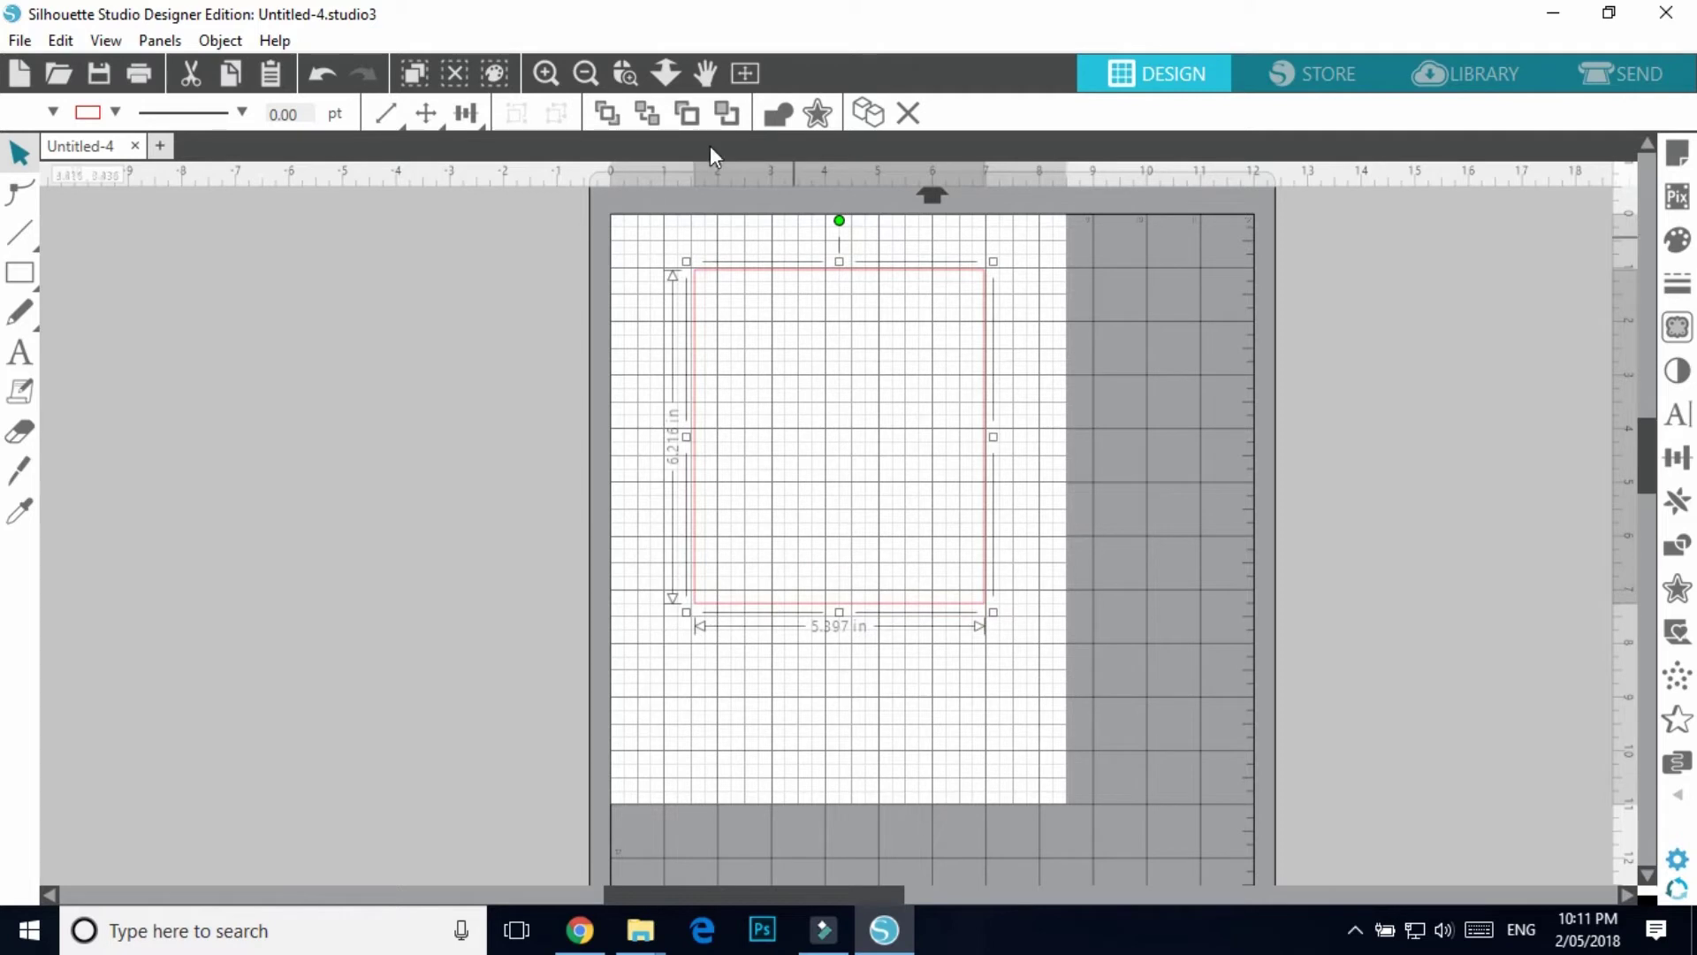
# - Set the rectangle's dimensions to 5.000 in wide and 5.750 in high with the Transform scale options
pyautogui.click(162, 40)
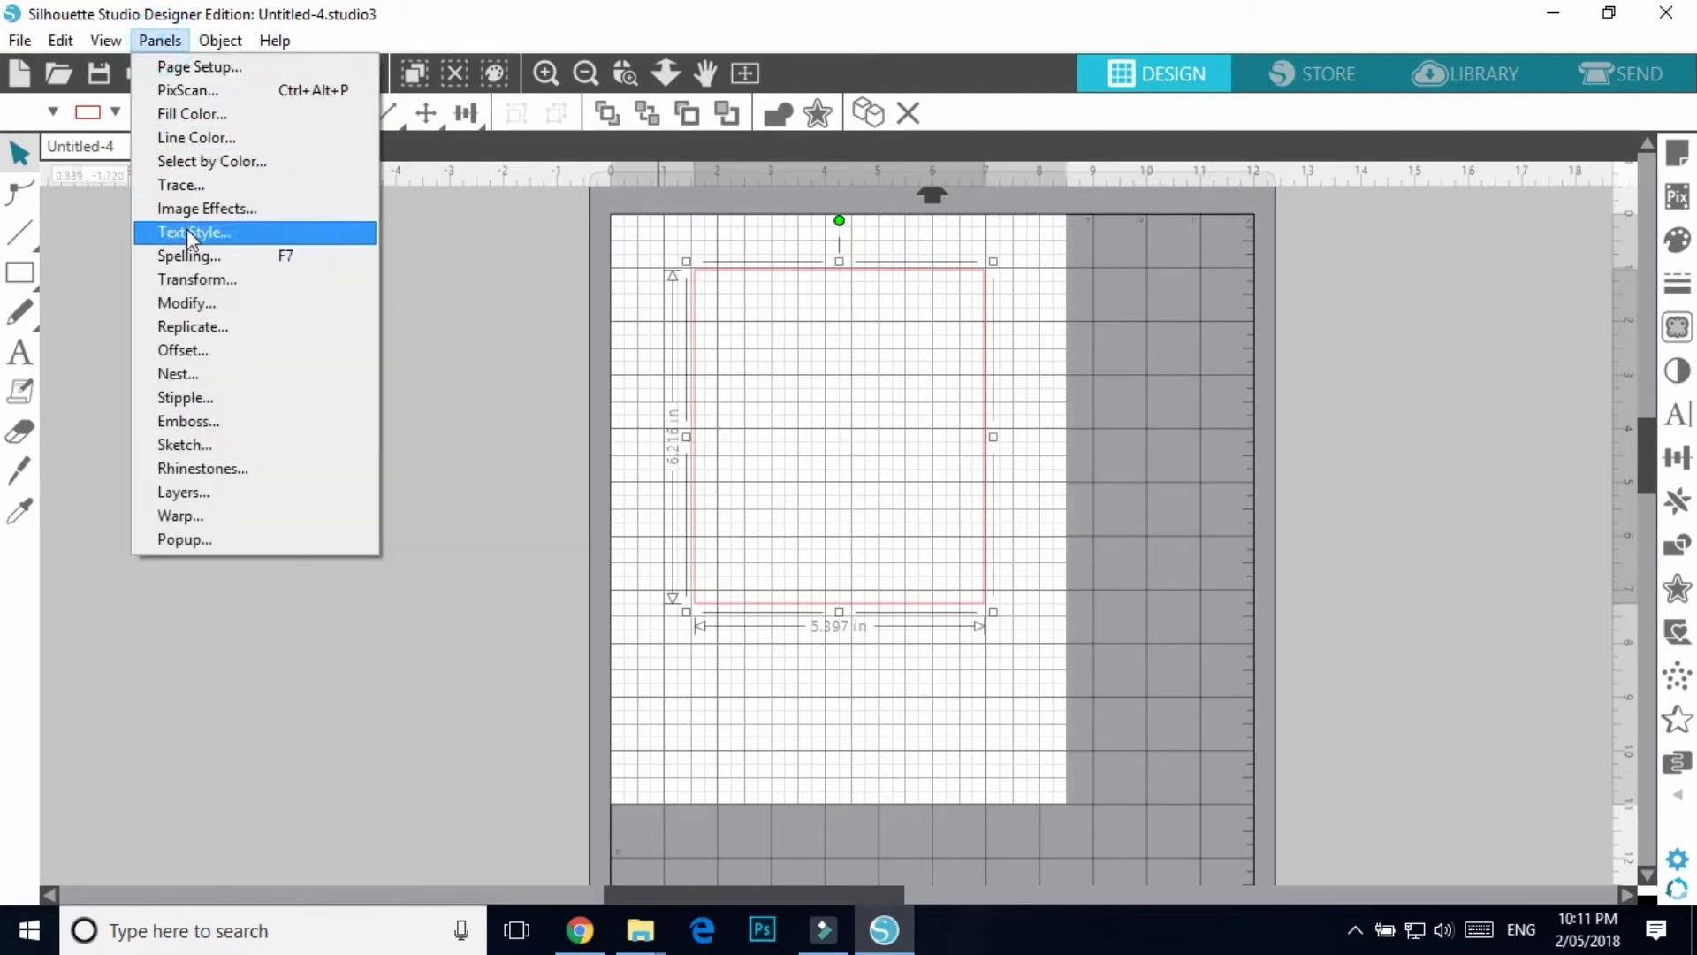
pyautogui.click(180, 281)
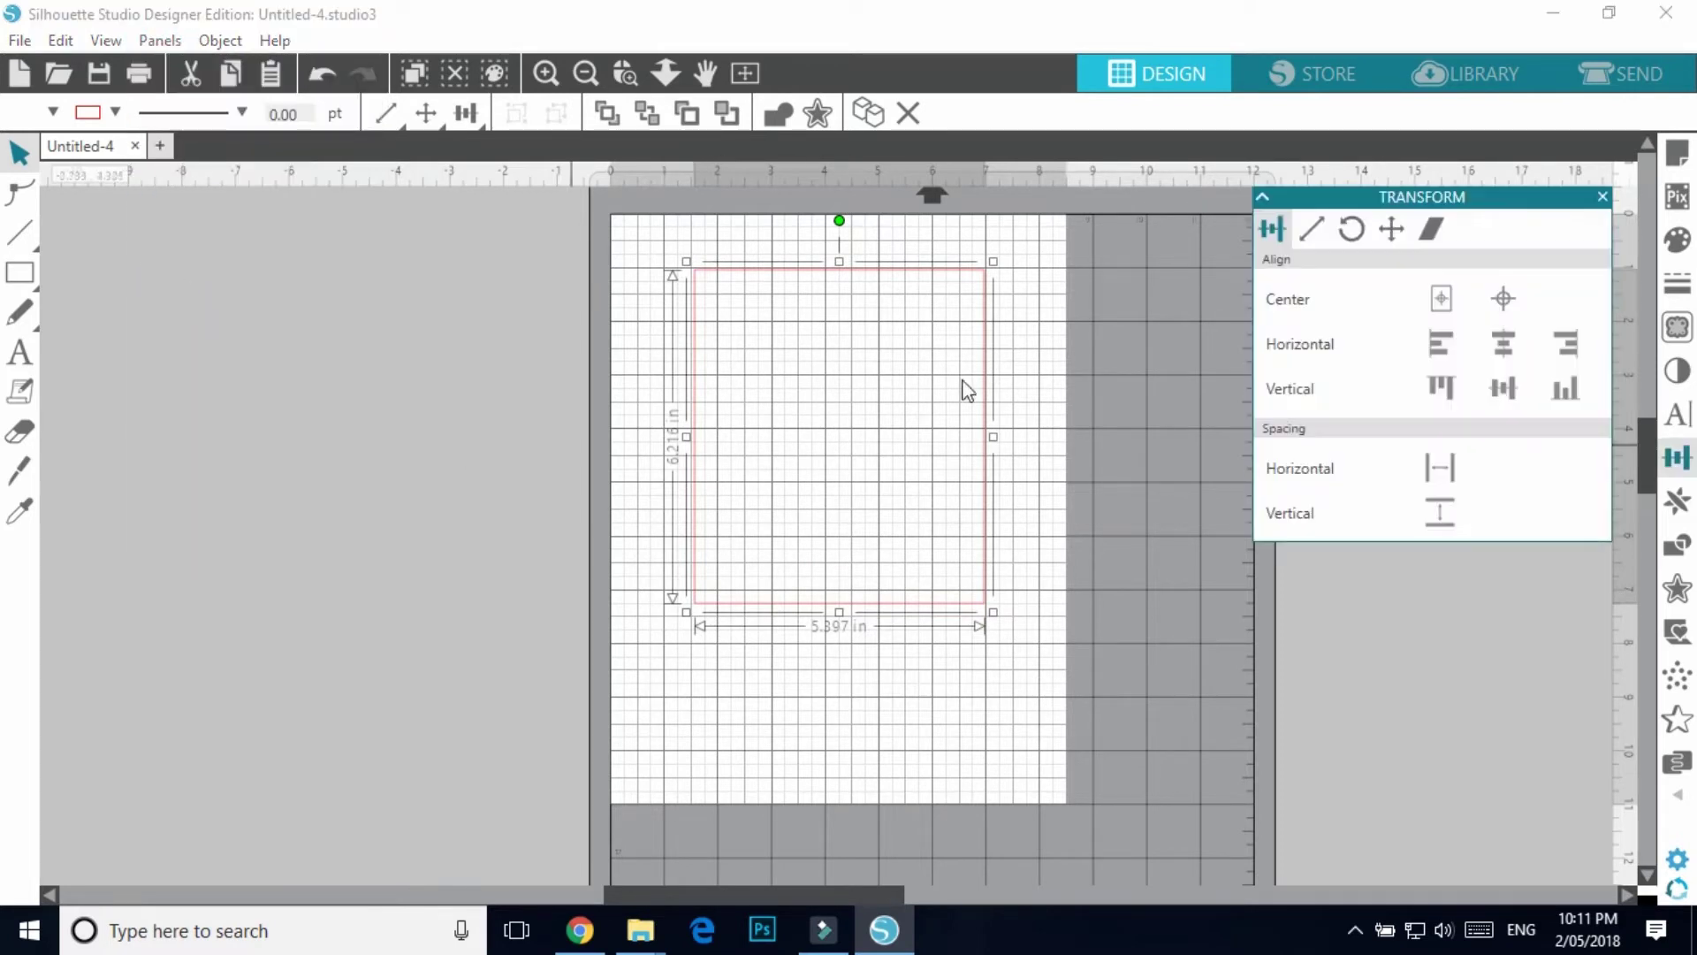
pyautogui.click(1314, 229)
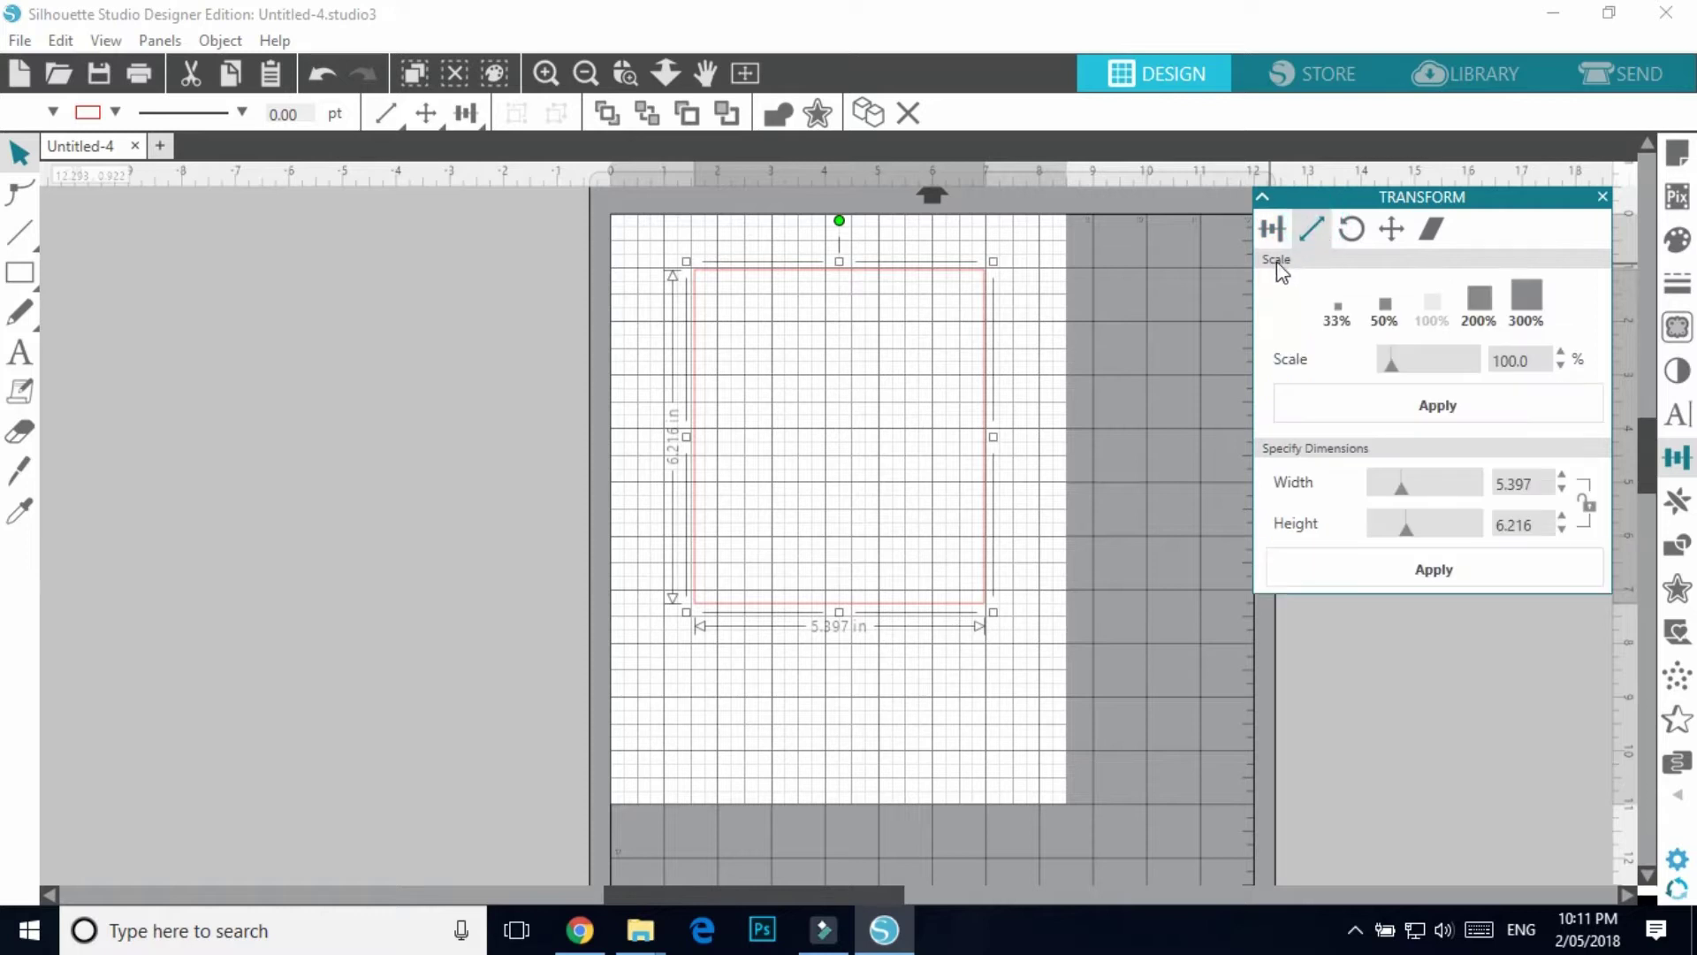
pyautogui.click(1536, 484)
pyautogui.write('5.000')
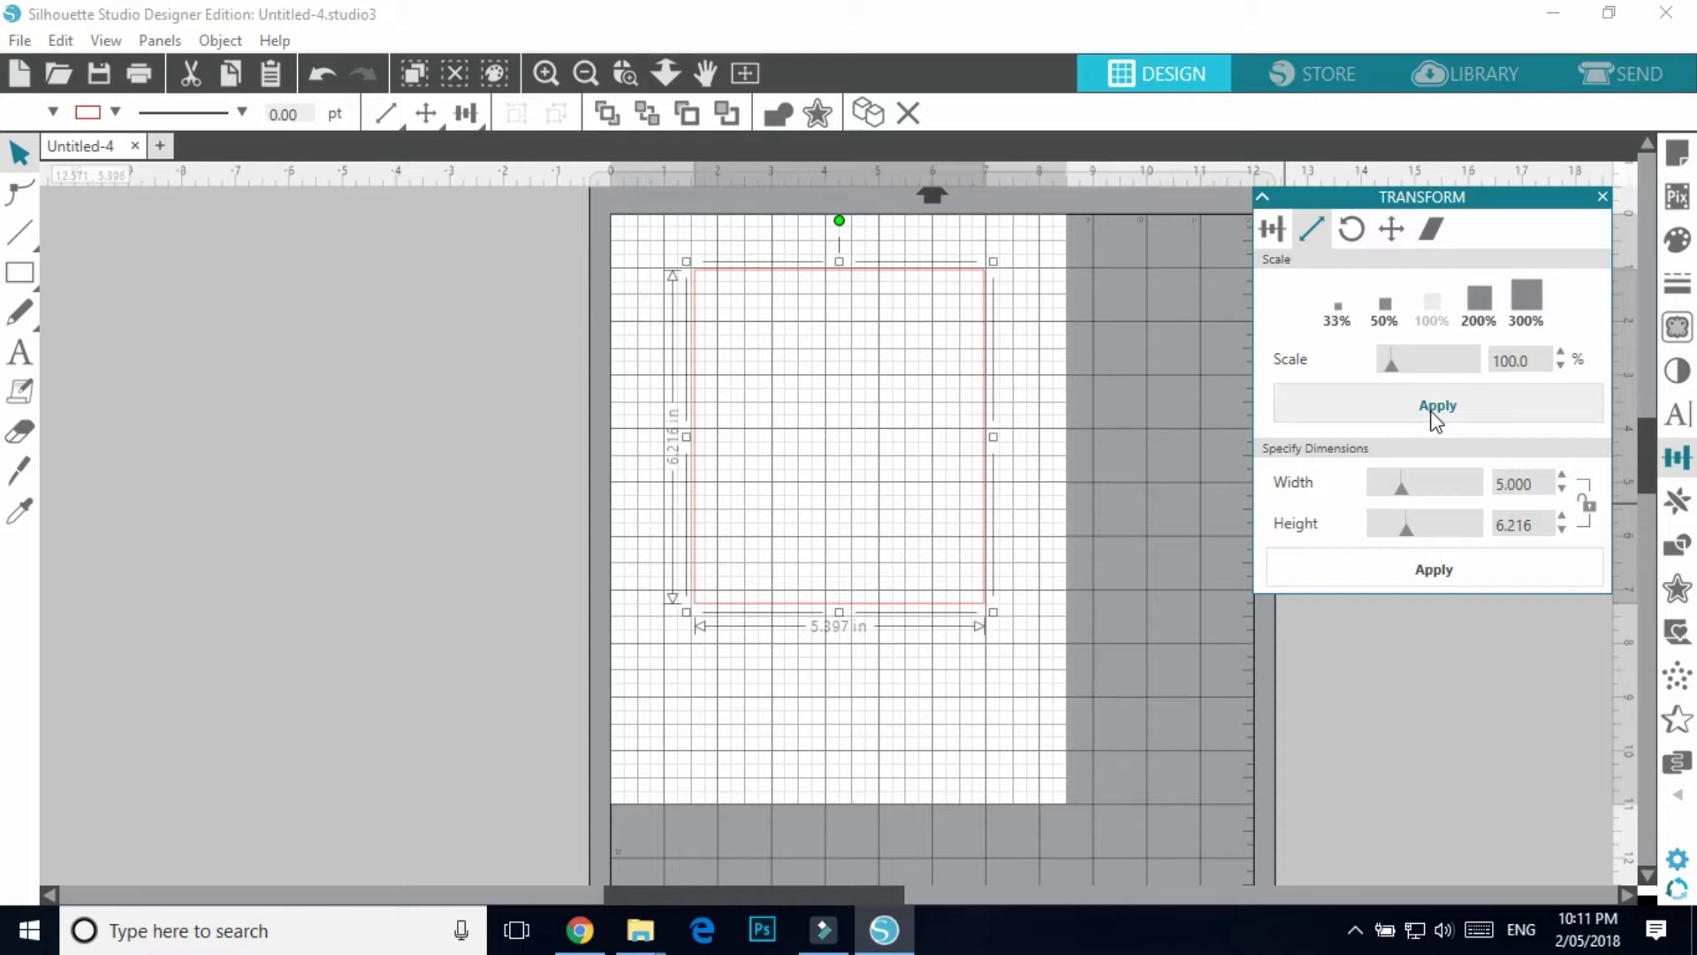
pyautogui.press('Tab')
pyautogui.write('5.750')
pyautogui.click(1448, 566)
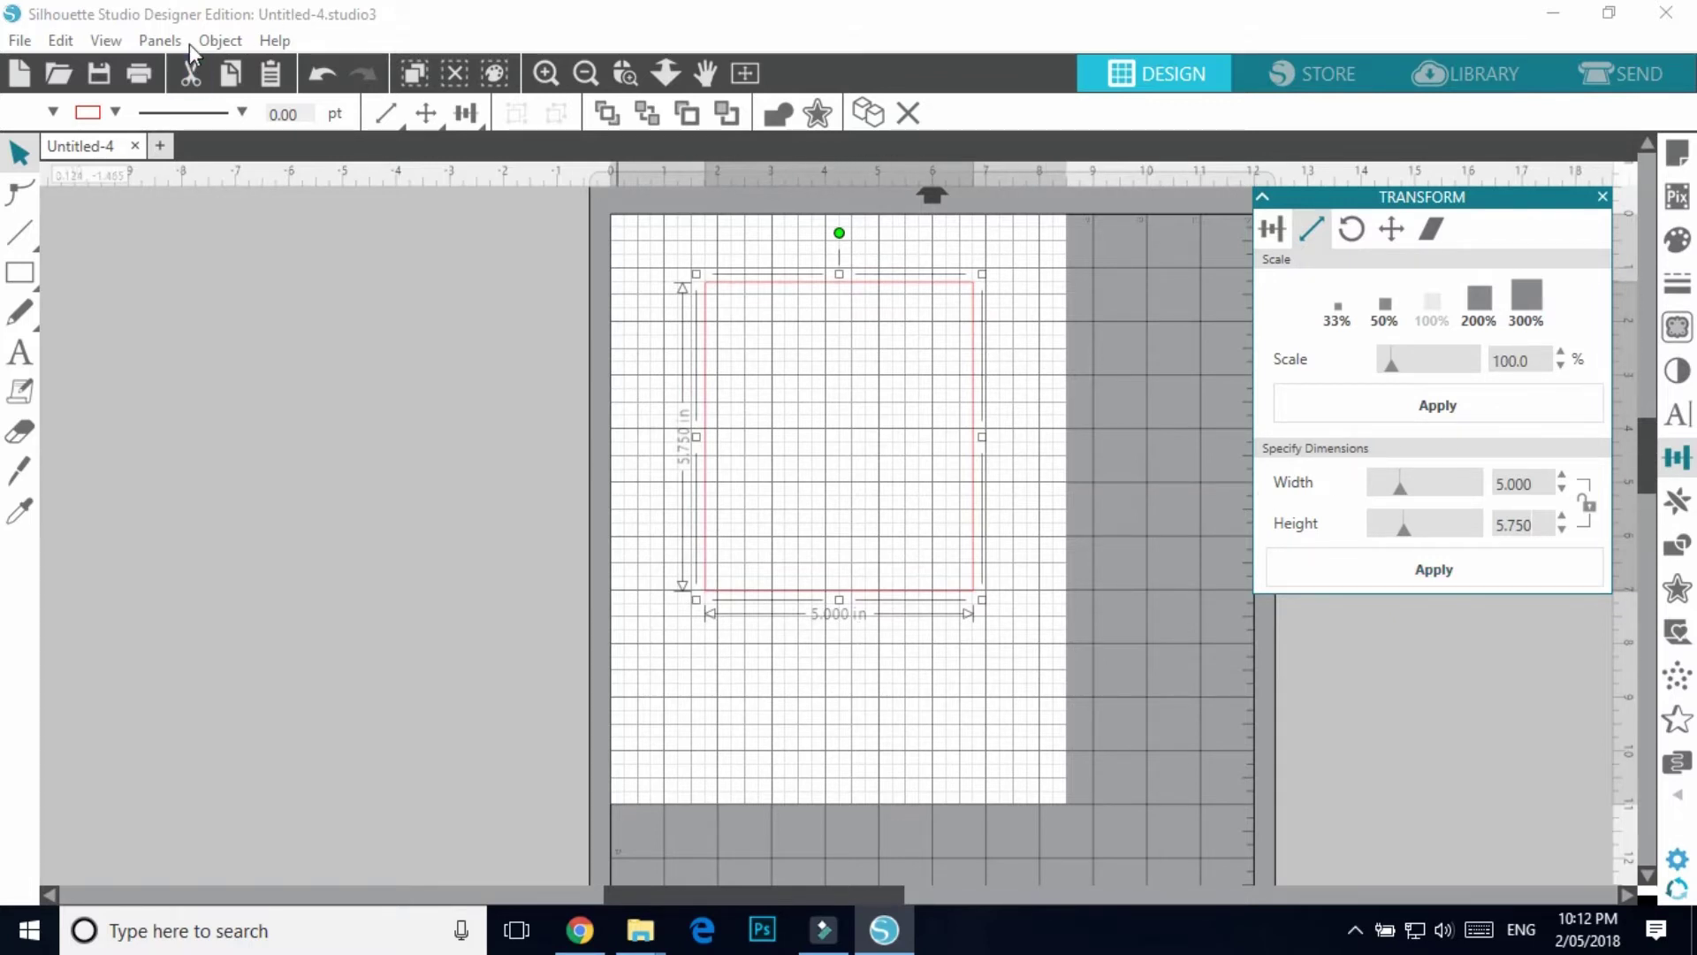
pyautogui.click(248, 313)
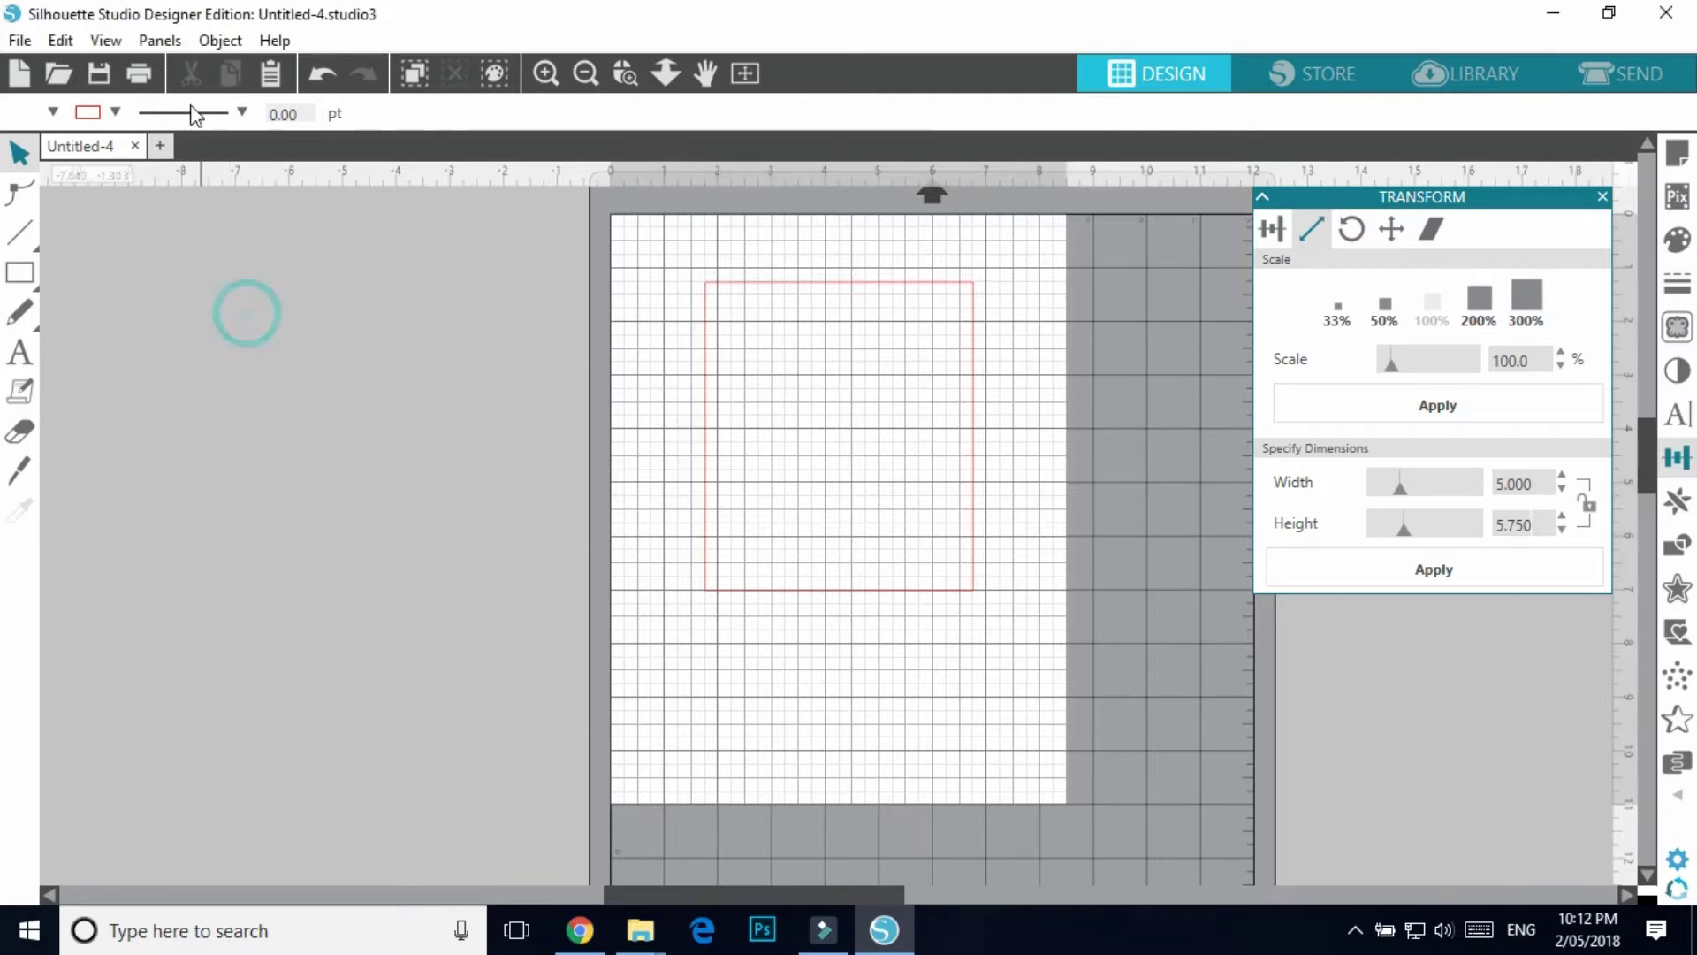
pyautogui.click(154, 41)
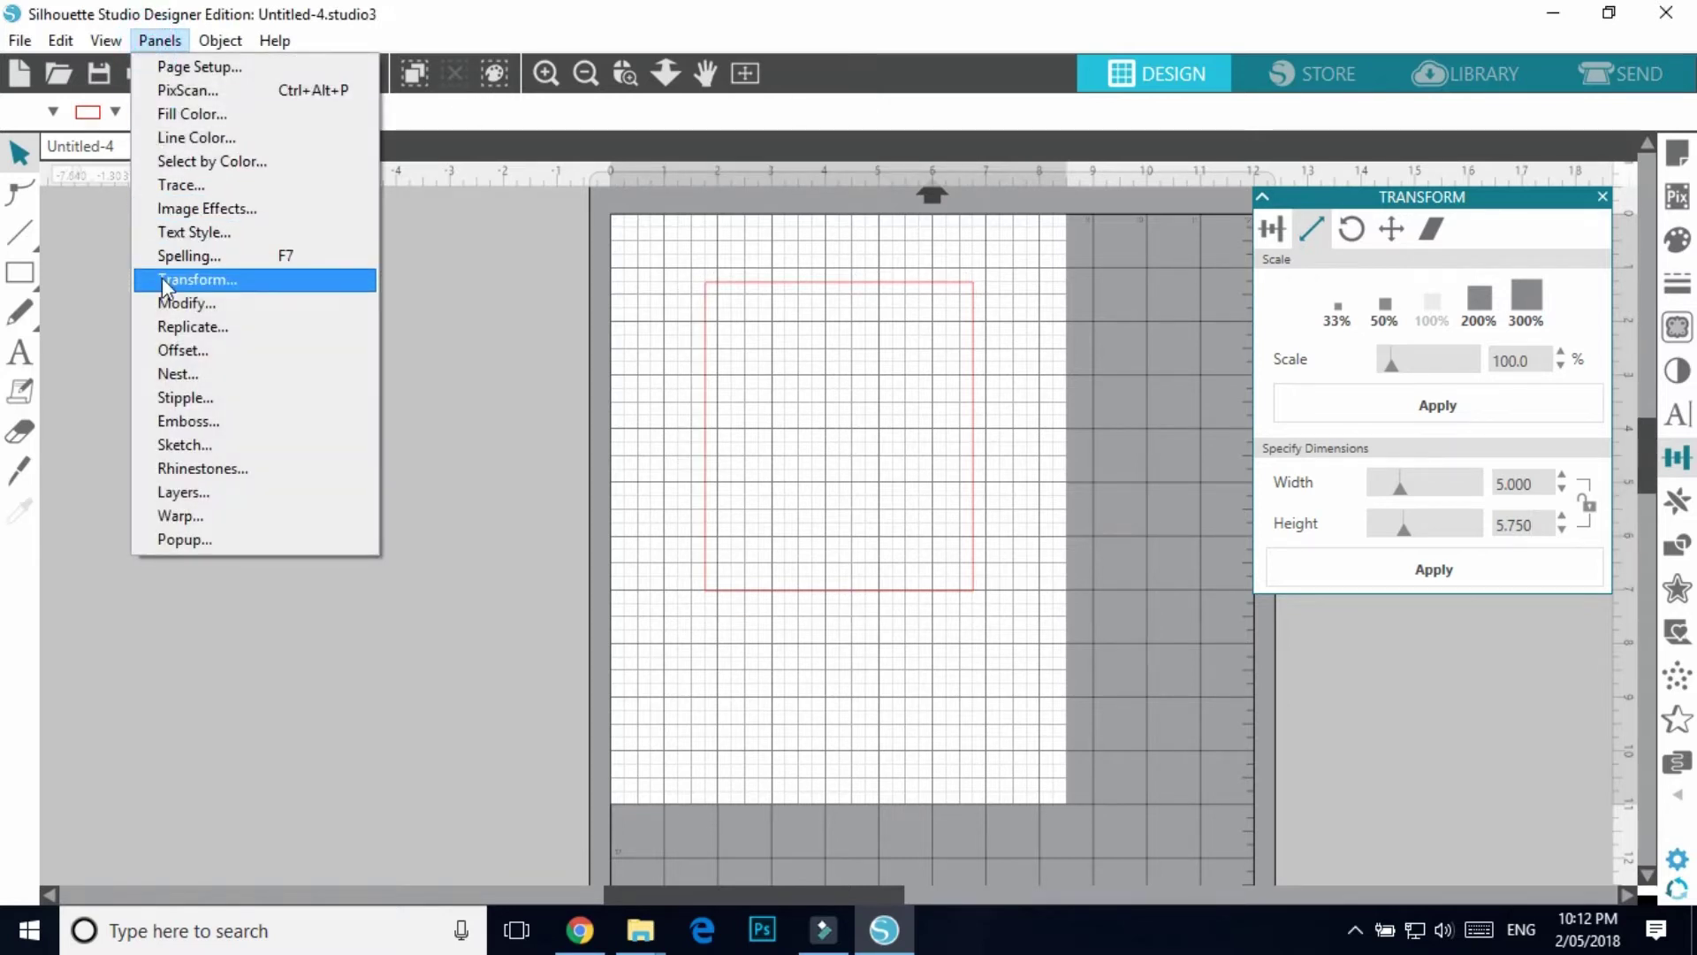
pyautogui.moveTo(217, 42)
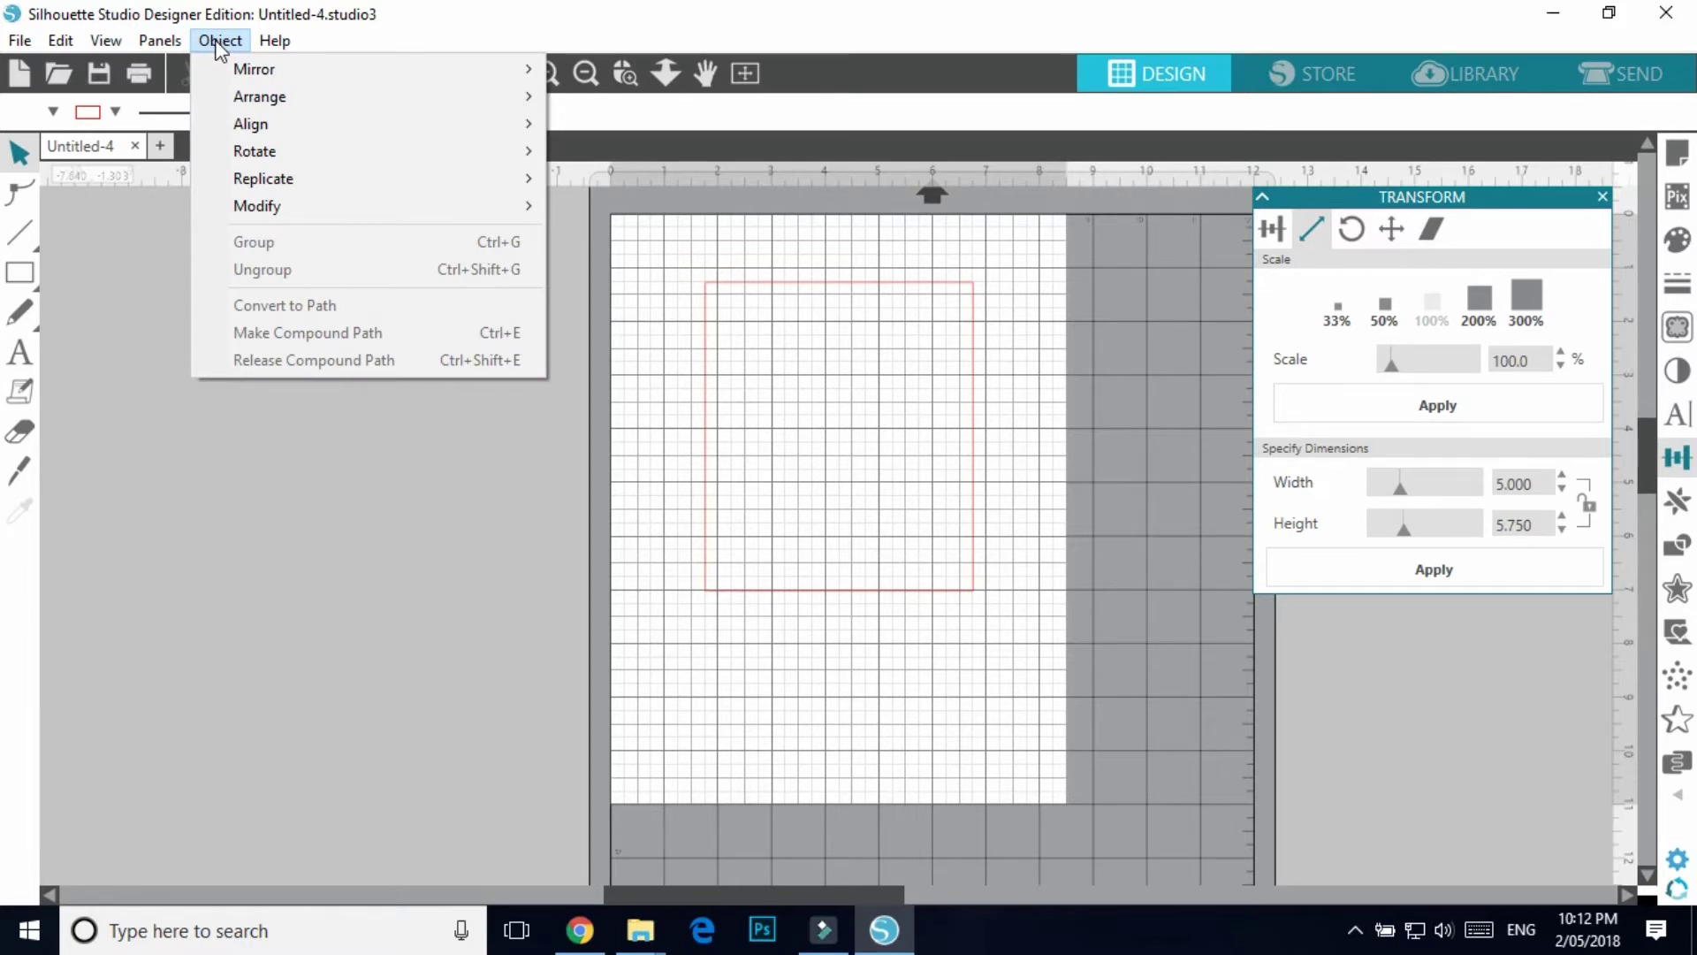
pyautogui.moveTo(244, 81)
pyautogui.click(1282, 769)
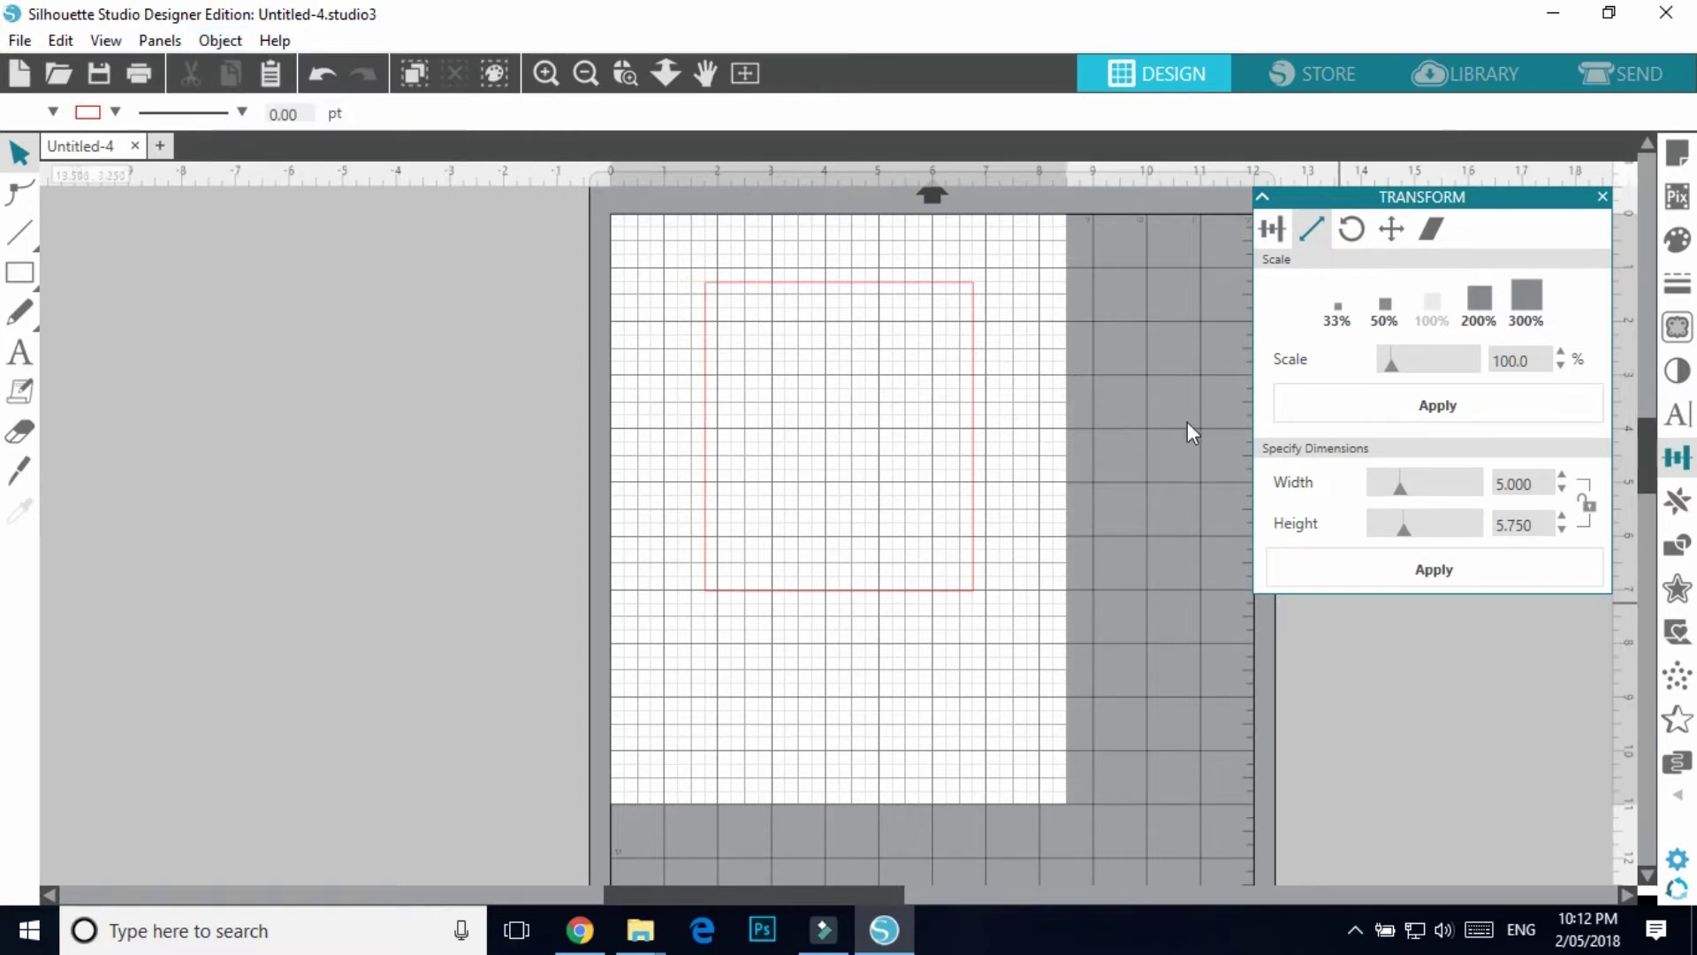
# - Fill the rectangle with the yellow dot pattern ib0DG0g8STAybd from the Bee library folder and close the pattern's document
pyautogui.click(862, 591)
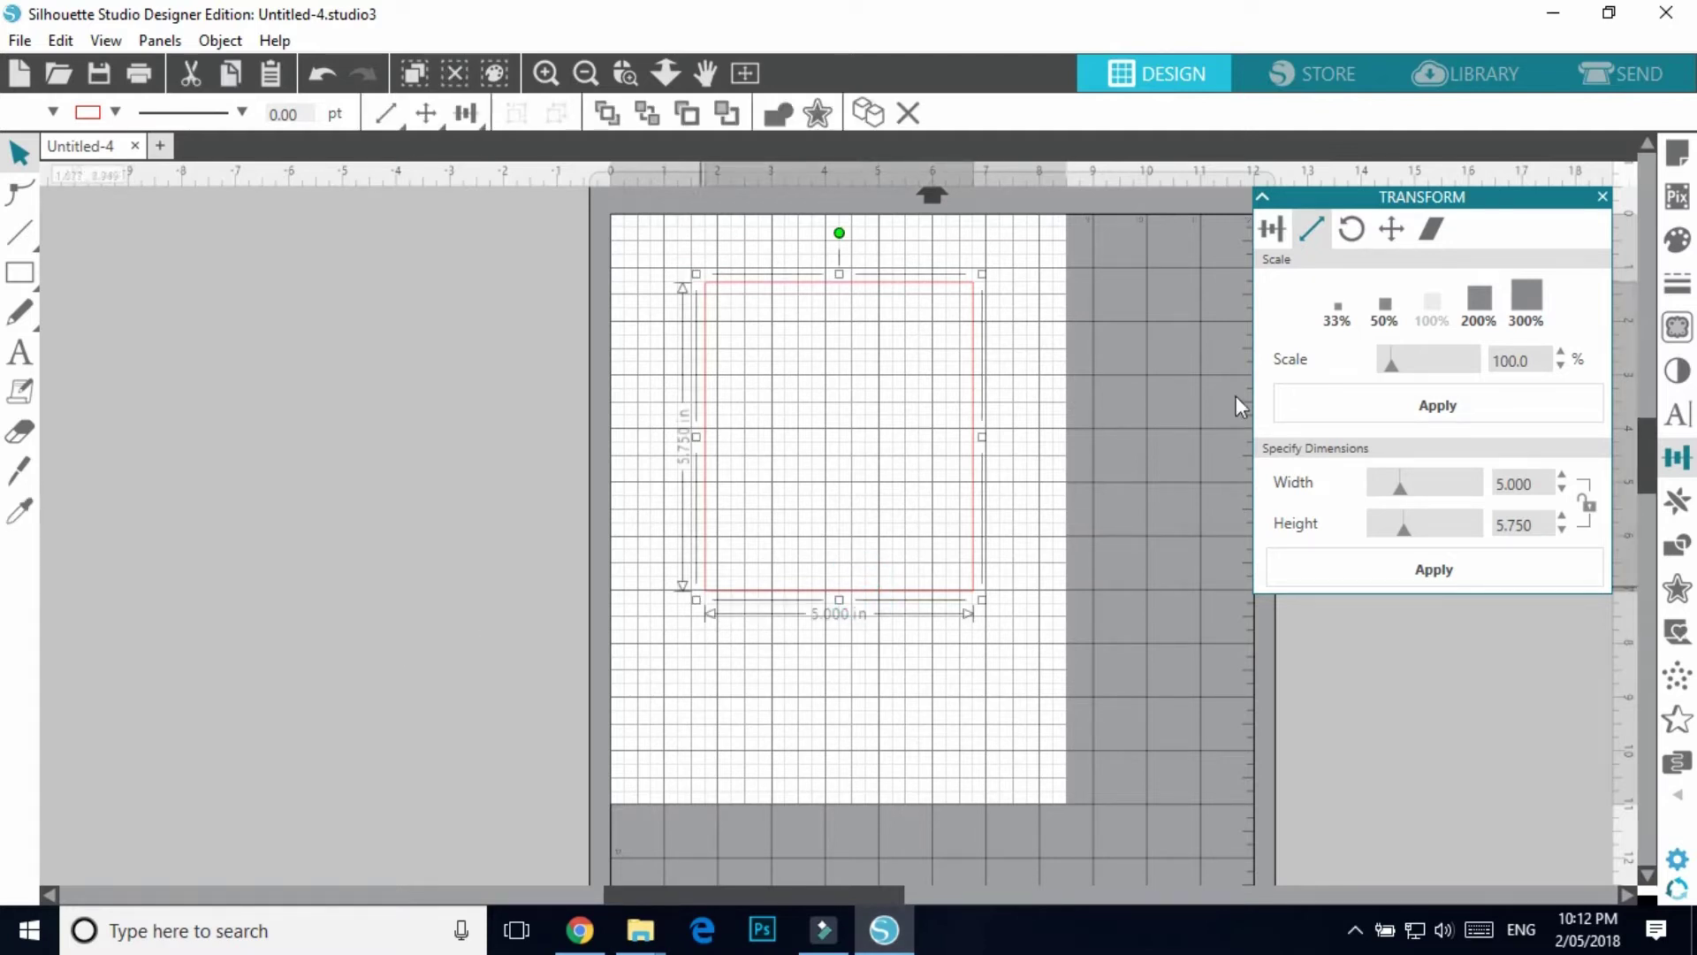
pyautogui.click(1464, 80)
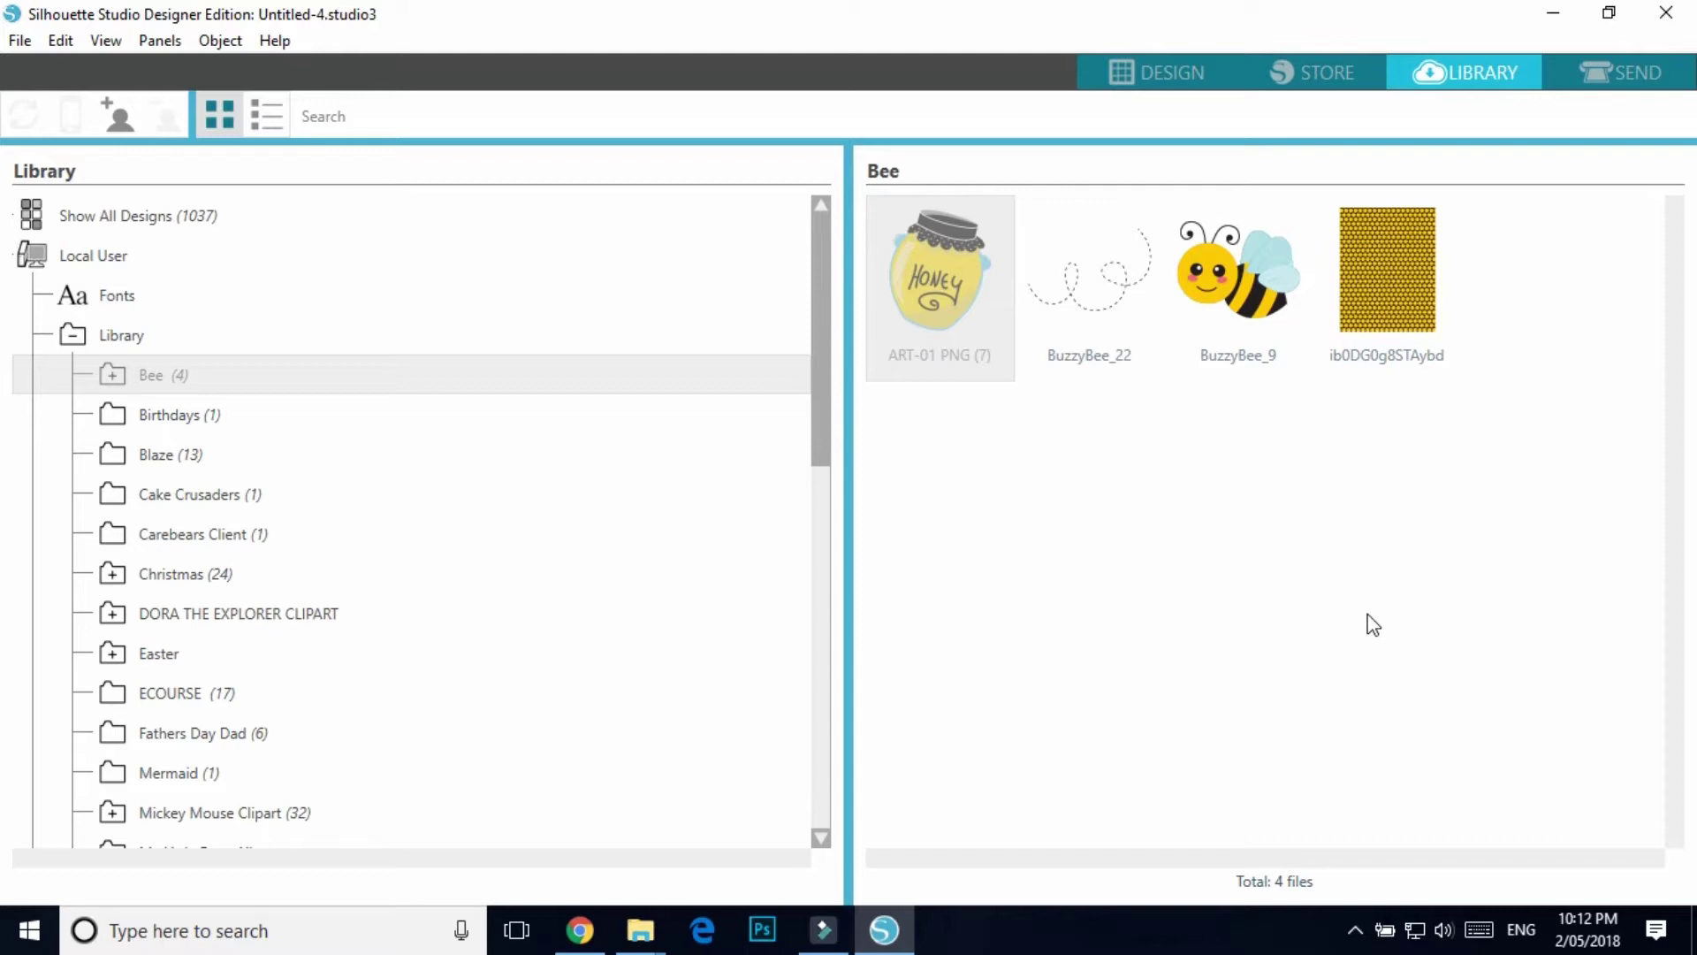
pyautogui.click(1173, 69)
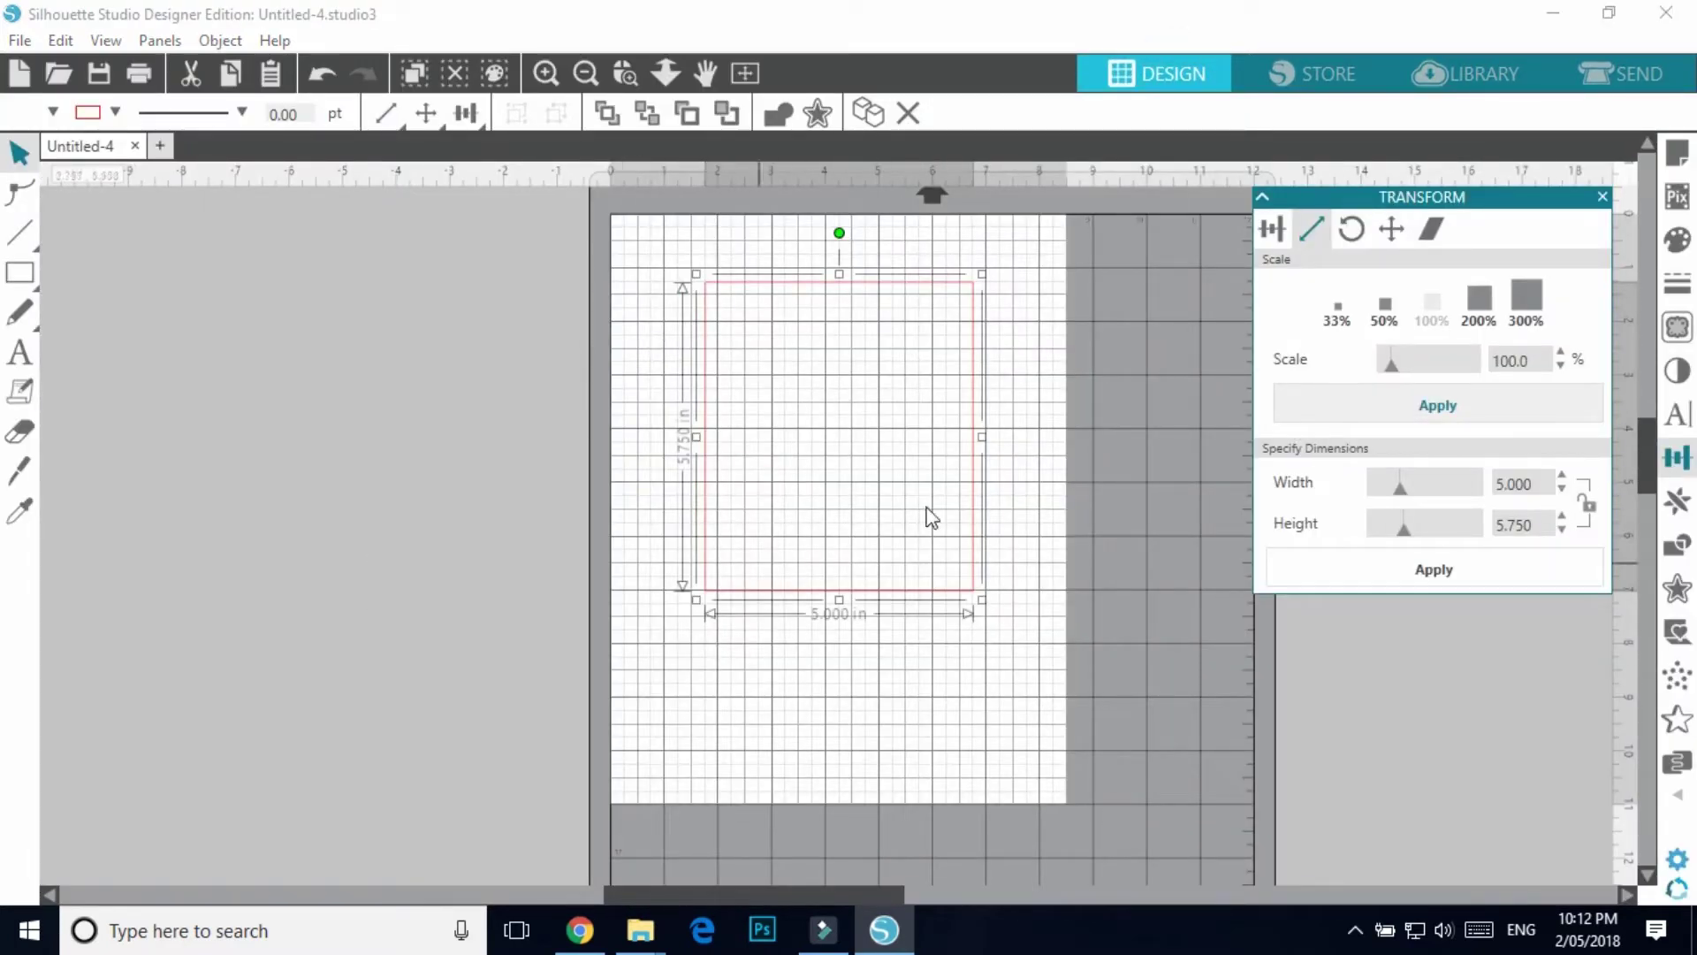
pyautogui.click(1484, 72)
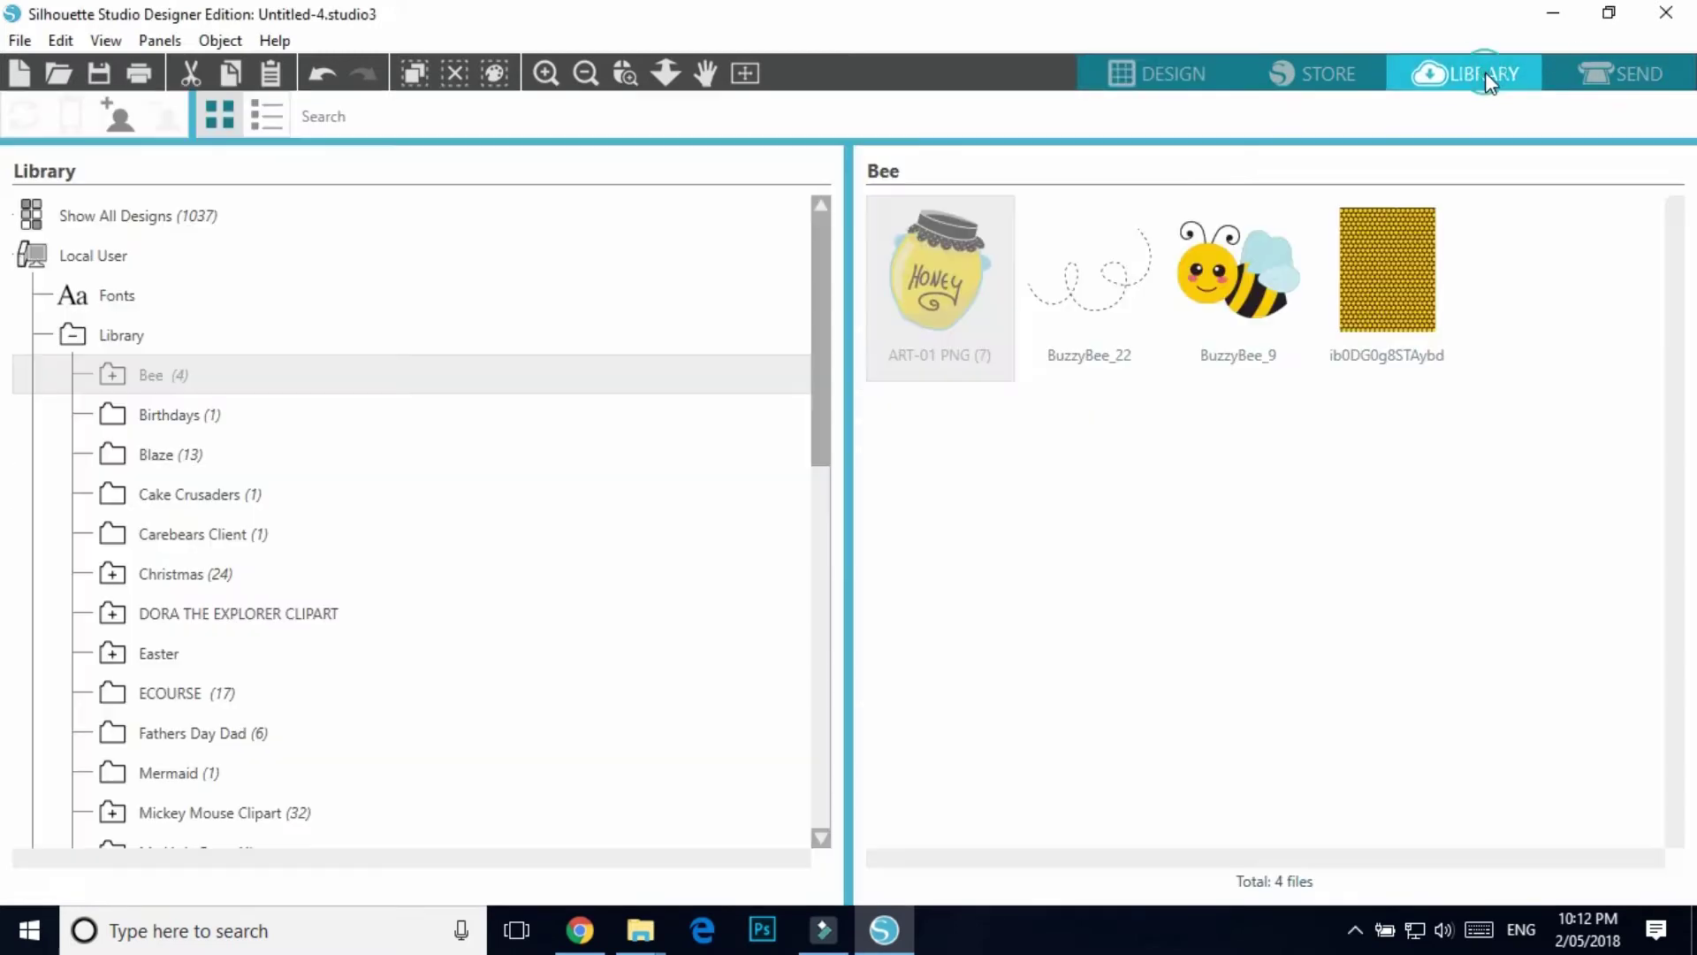
pyautogui.doubleClick(1377, 274)
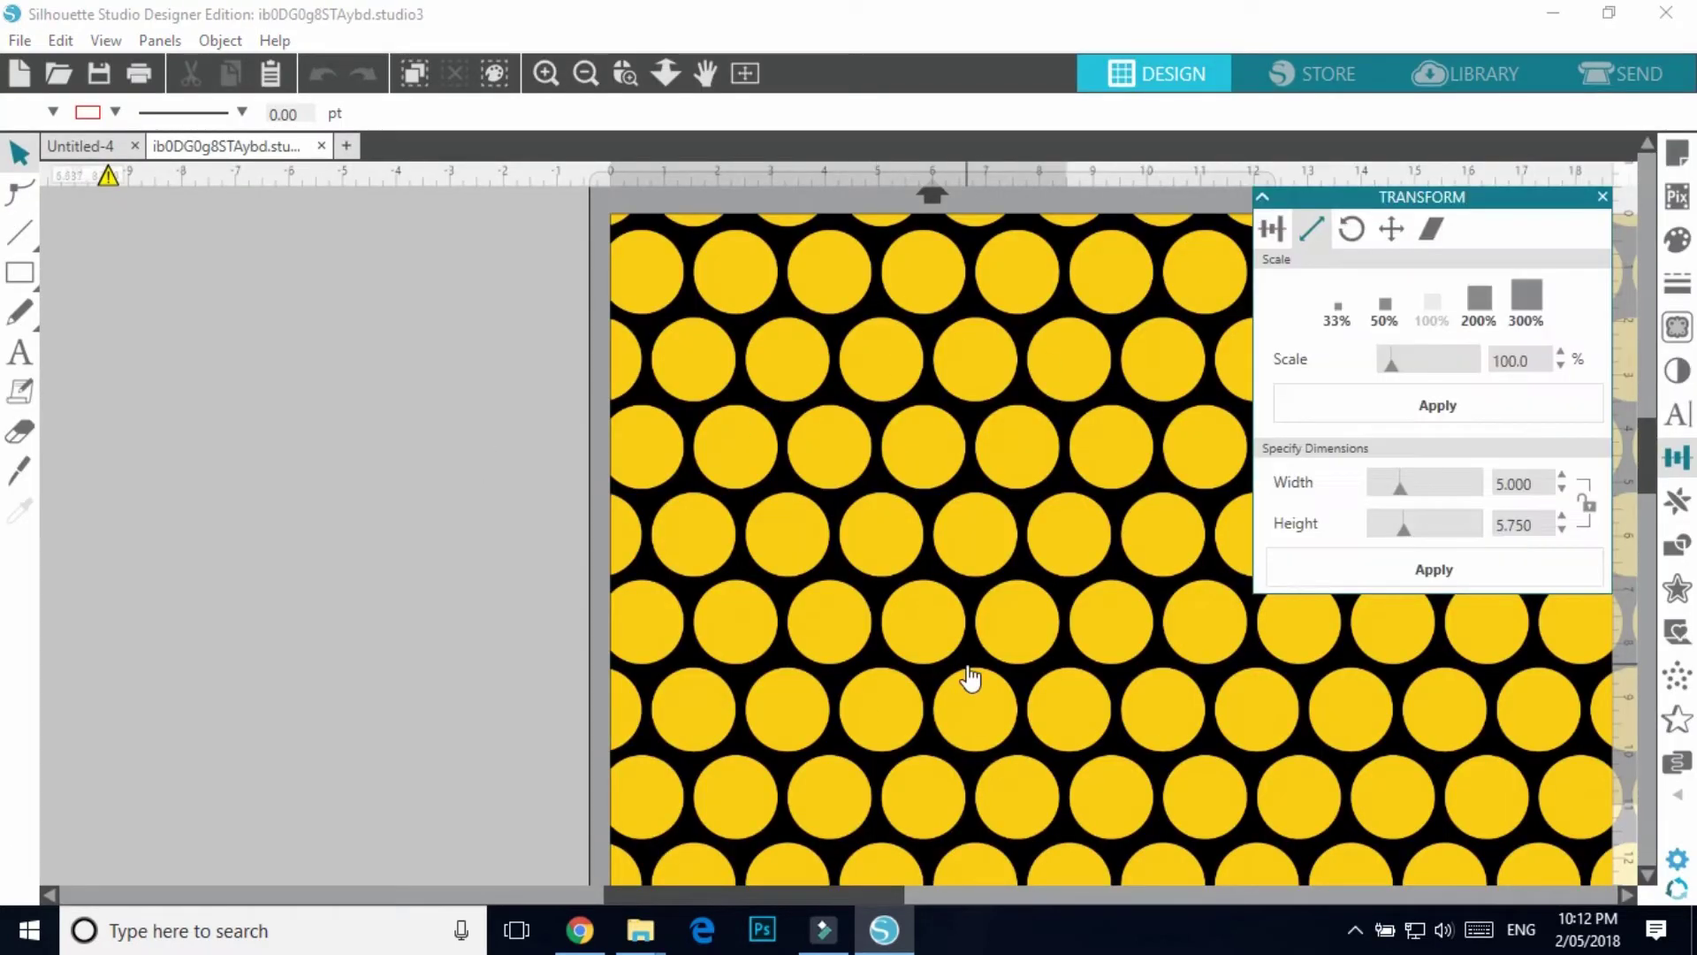
pyautogui.click(1604, 196)
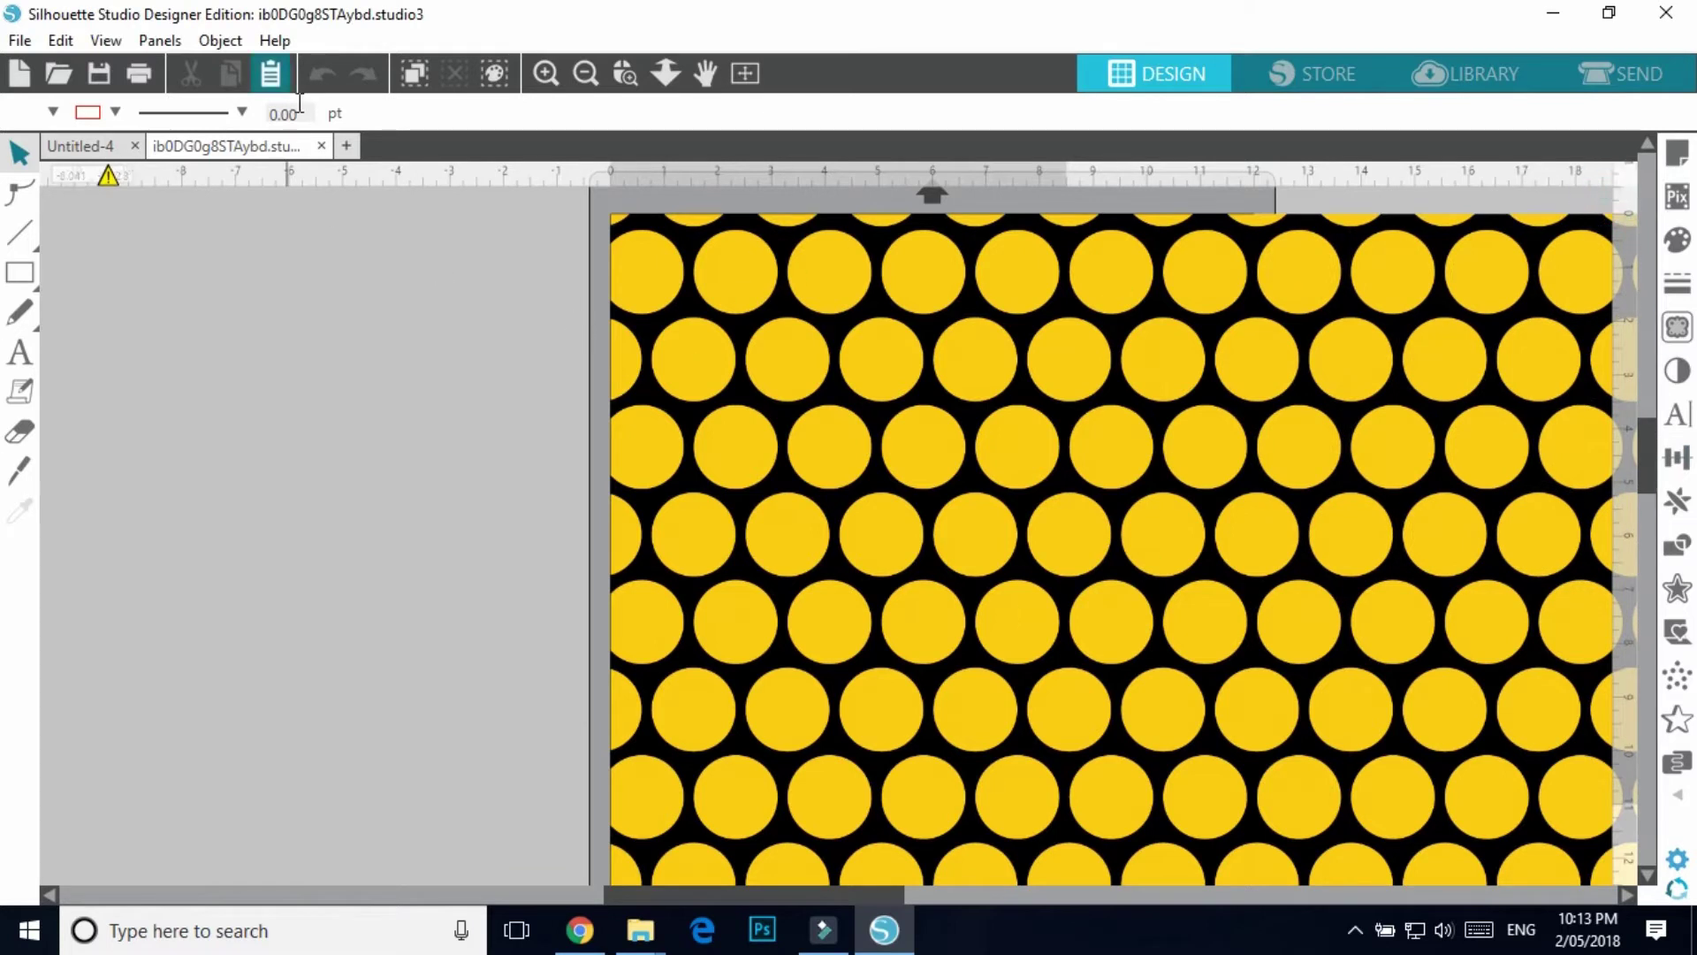
pyautogui.click(322, 146)
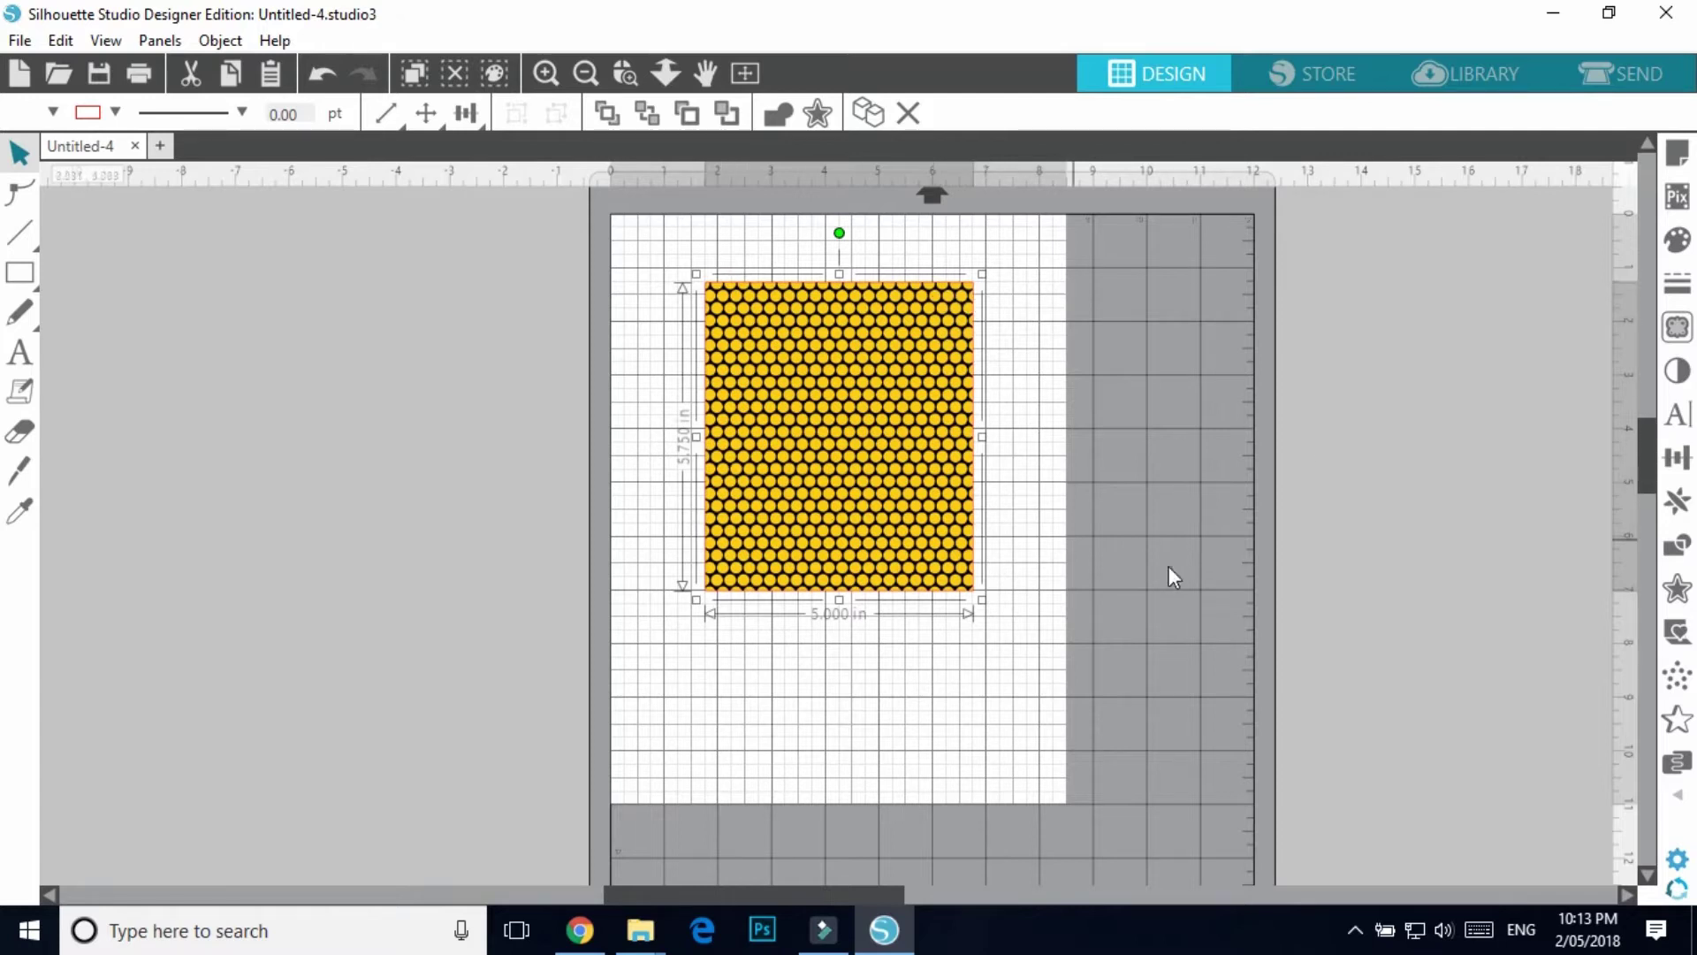
# - Match the rectangle's line color to the yellow of its pattern with the color picker
pyautogui.click(1677, 283)
pyautogui.click(1312, 229)
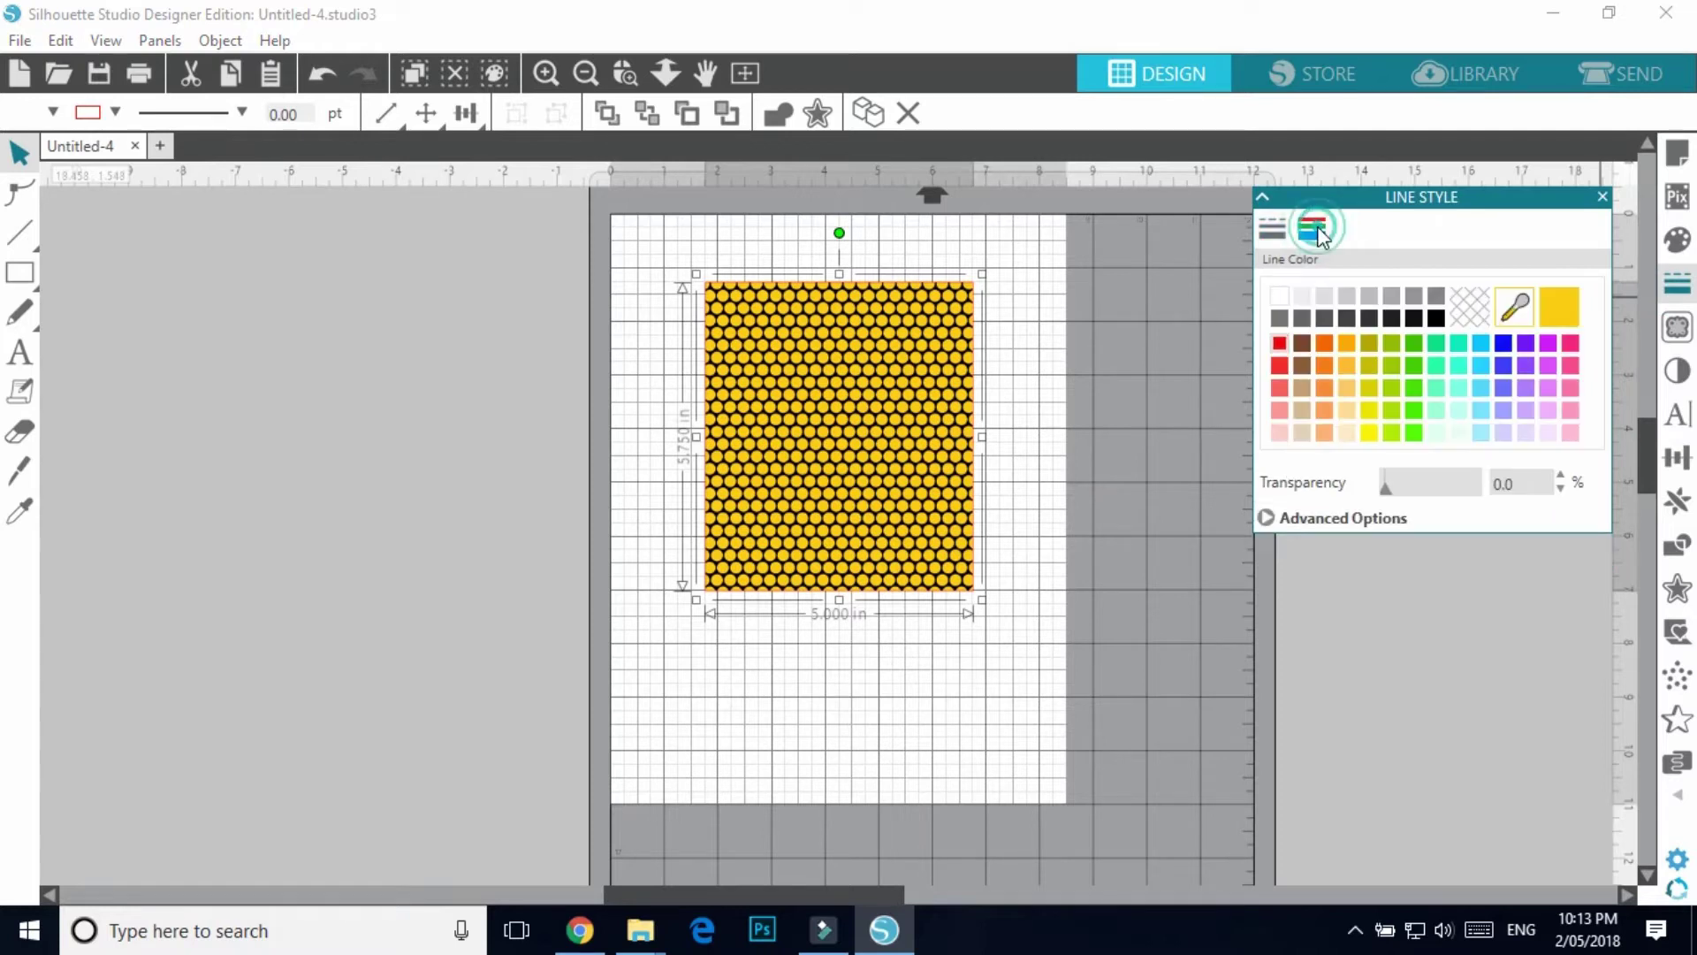
pyautogui.click(1515, 307)
pyautogui.click(958, 299)
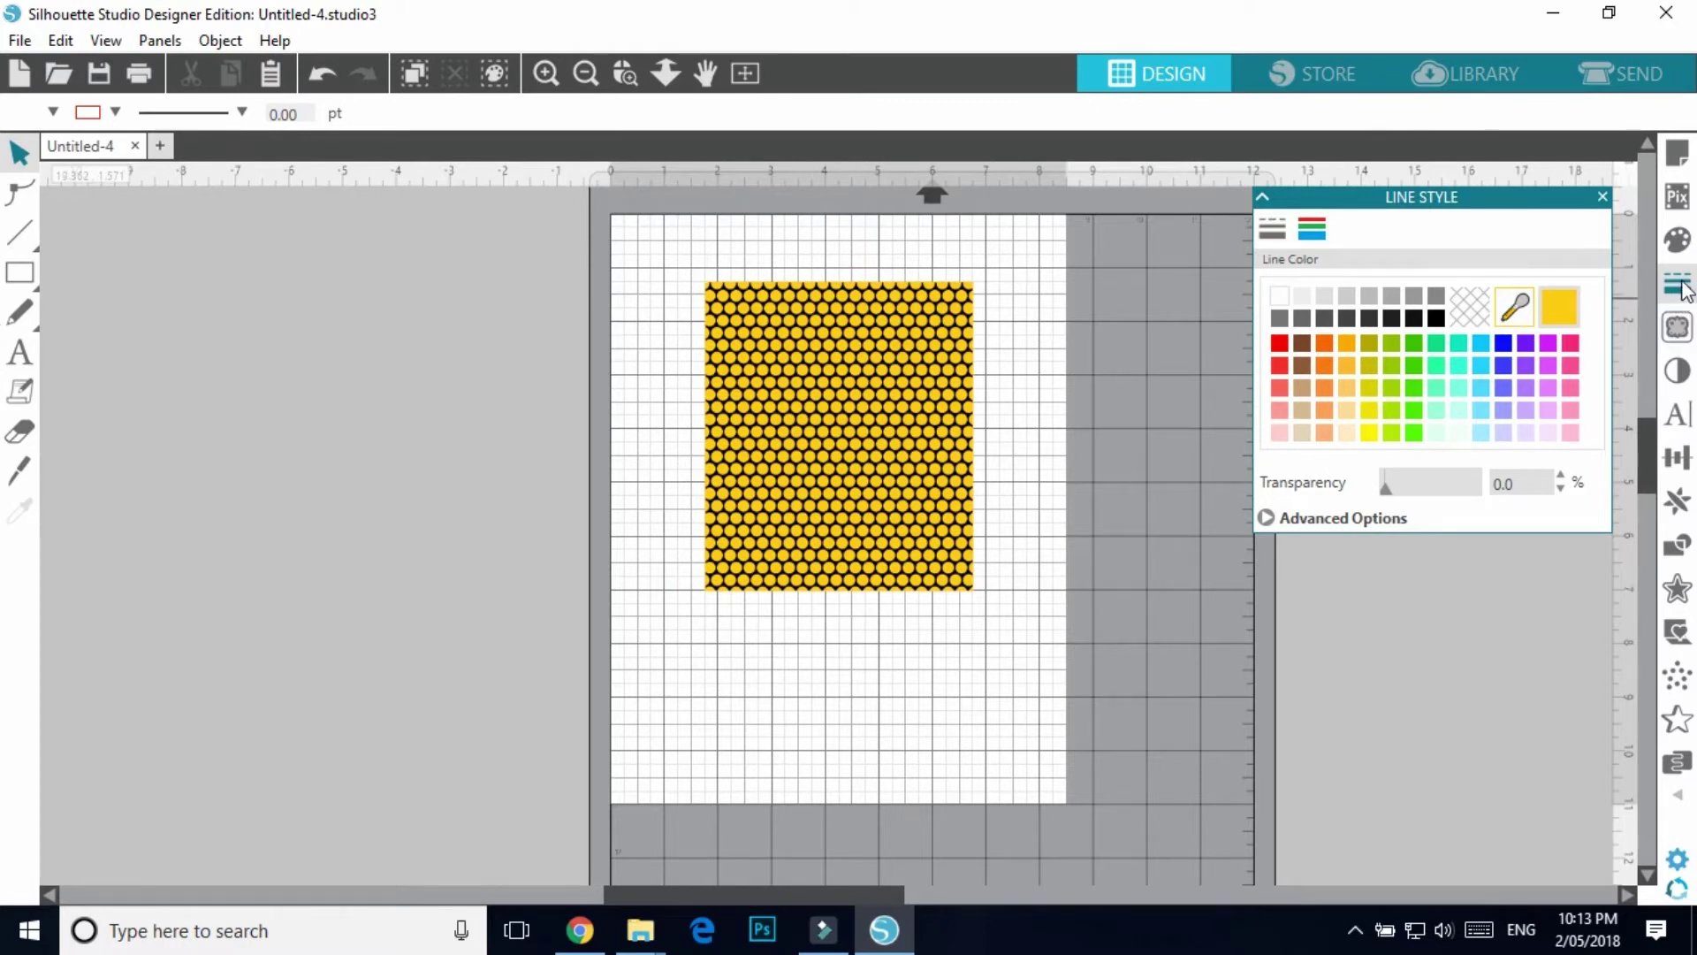
pyautogui.click(1516, 307)
pyautogui.click(928, 398)
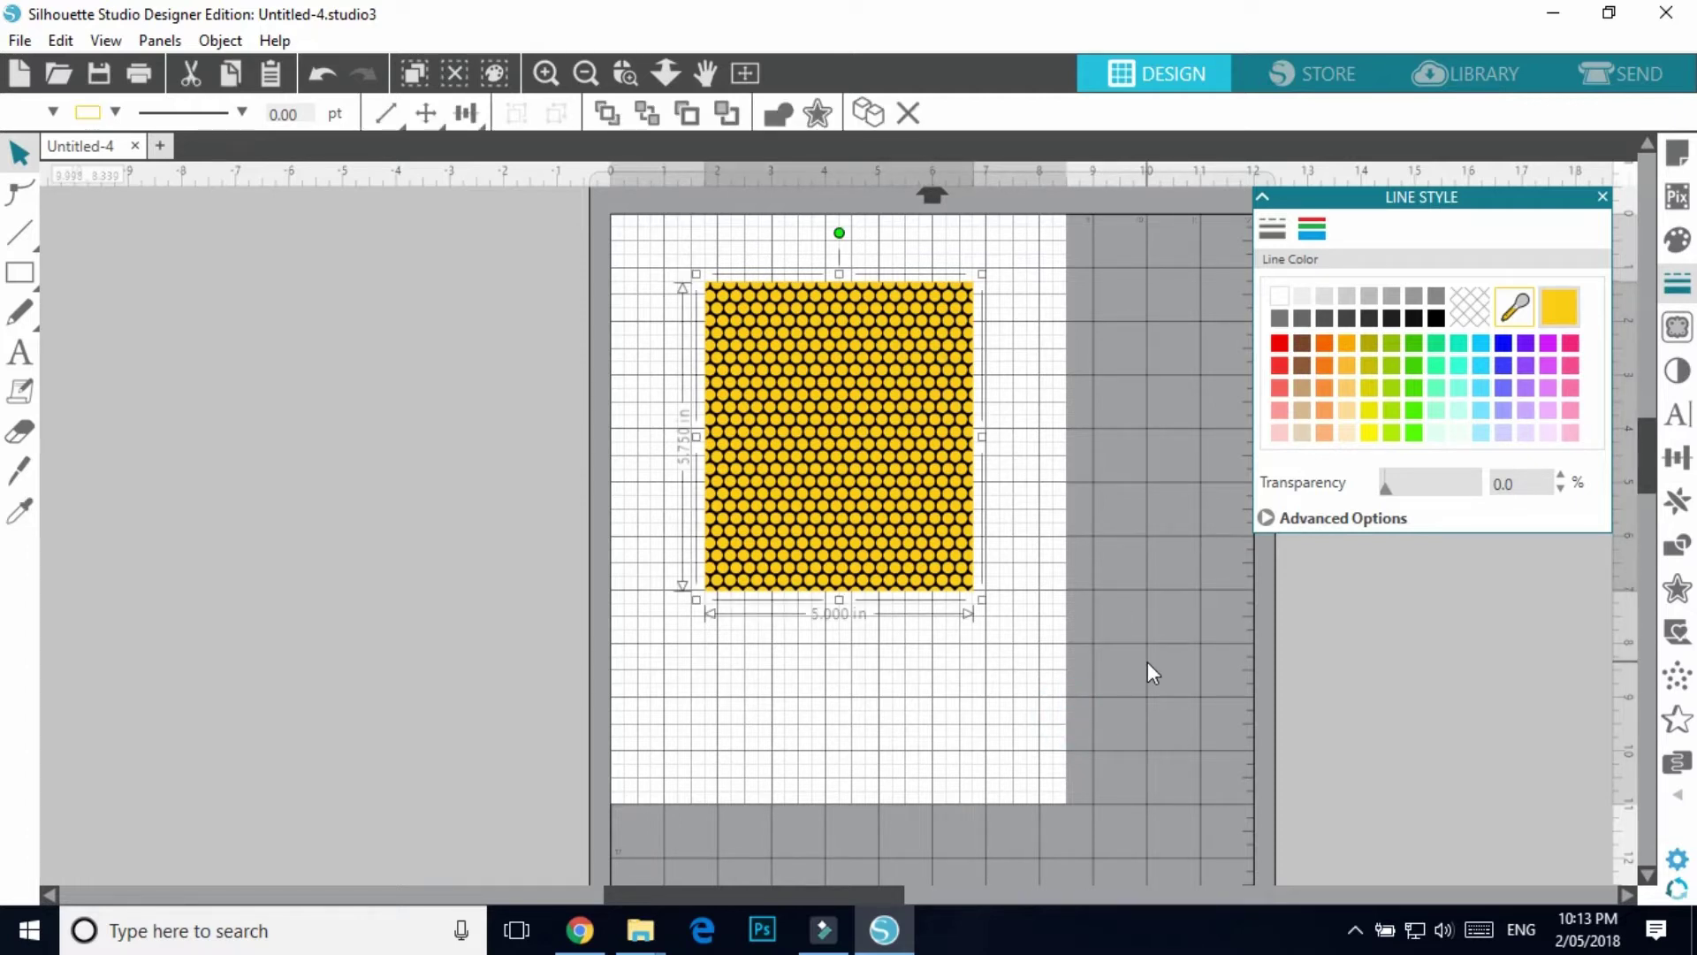
pyautogui.click(1059, 609)
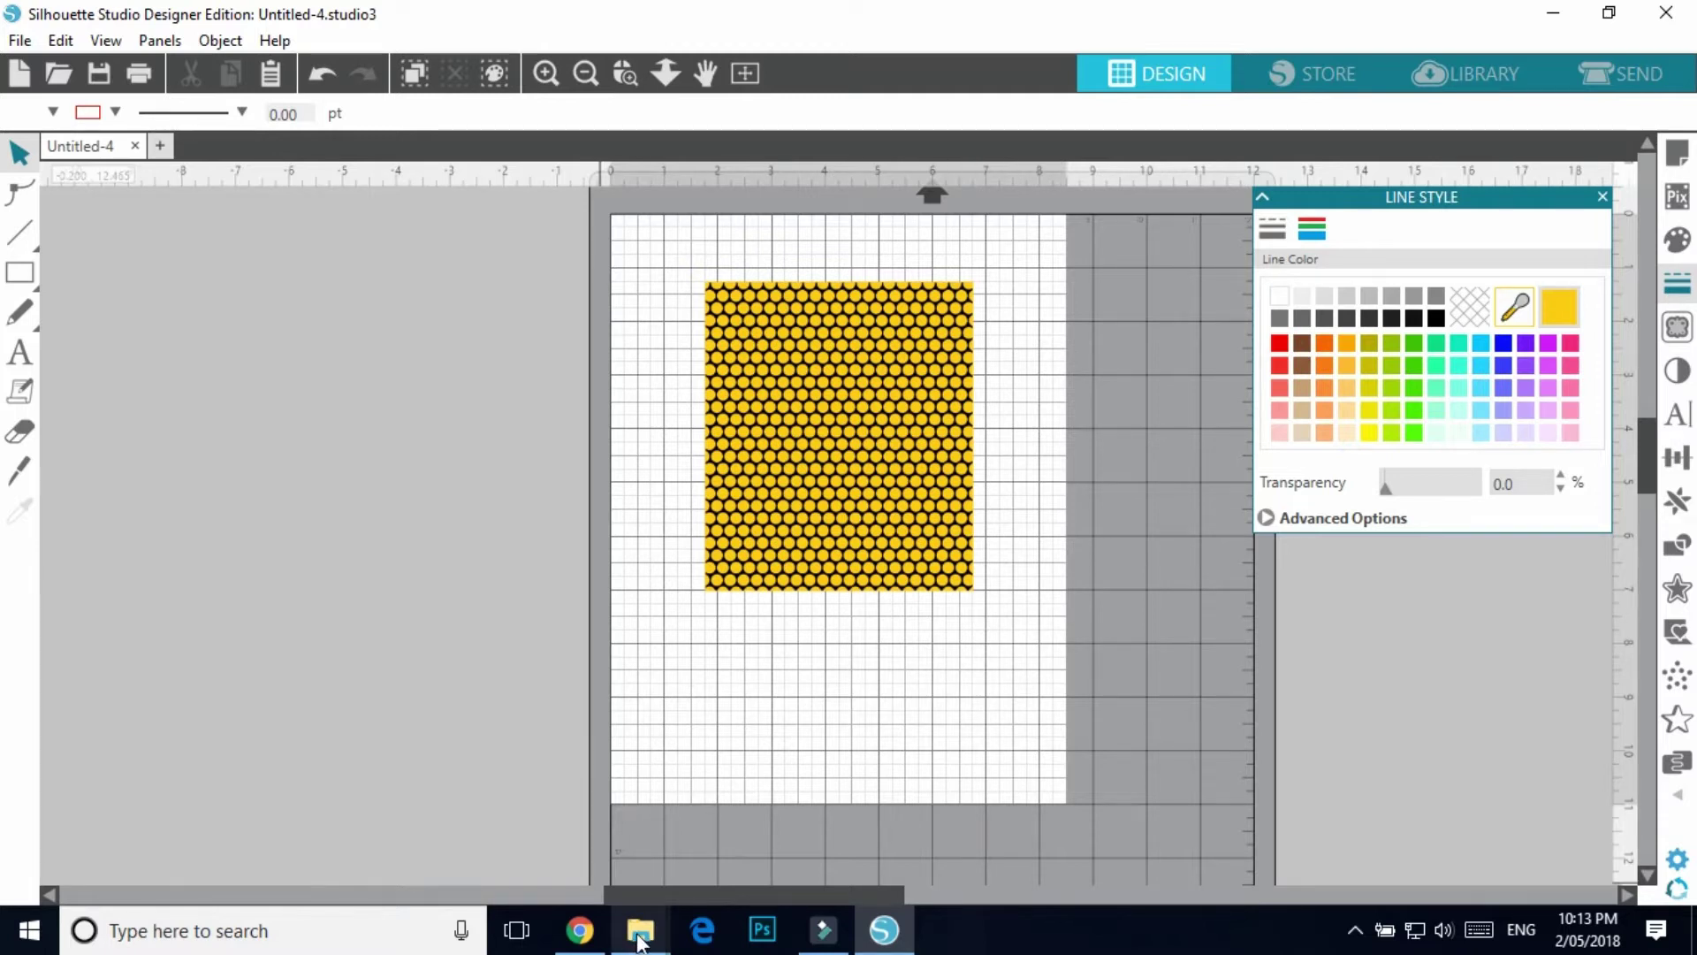
# - Bring the LINES template image from the RICE KRISPEY folder into the design, placed beside the page
pyautogui.moveTo(638, 937)
pyautogui.click(560, 836)
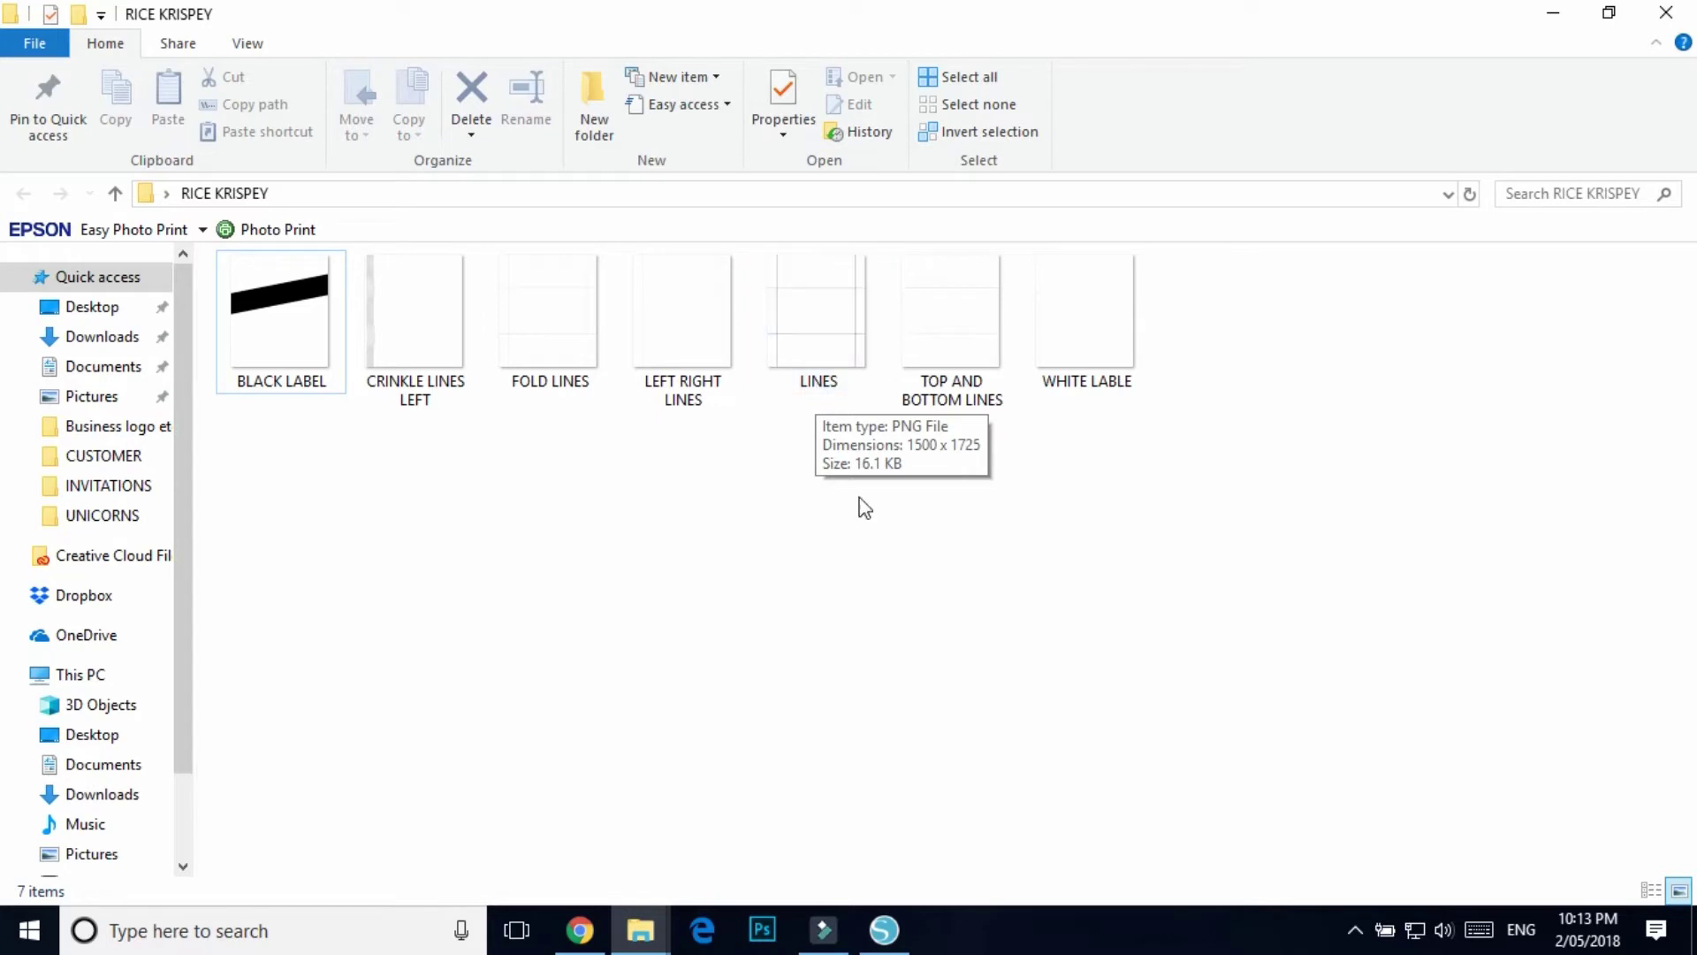
pyautogui.click(884, 930)
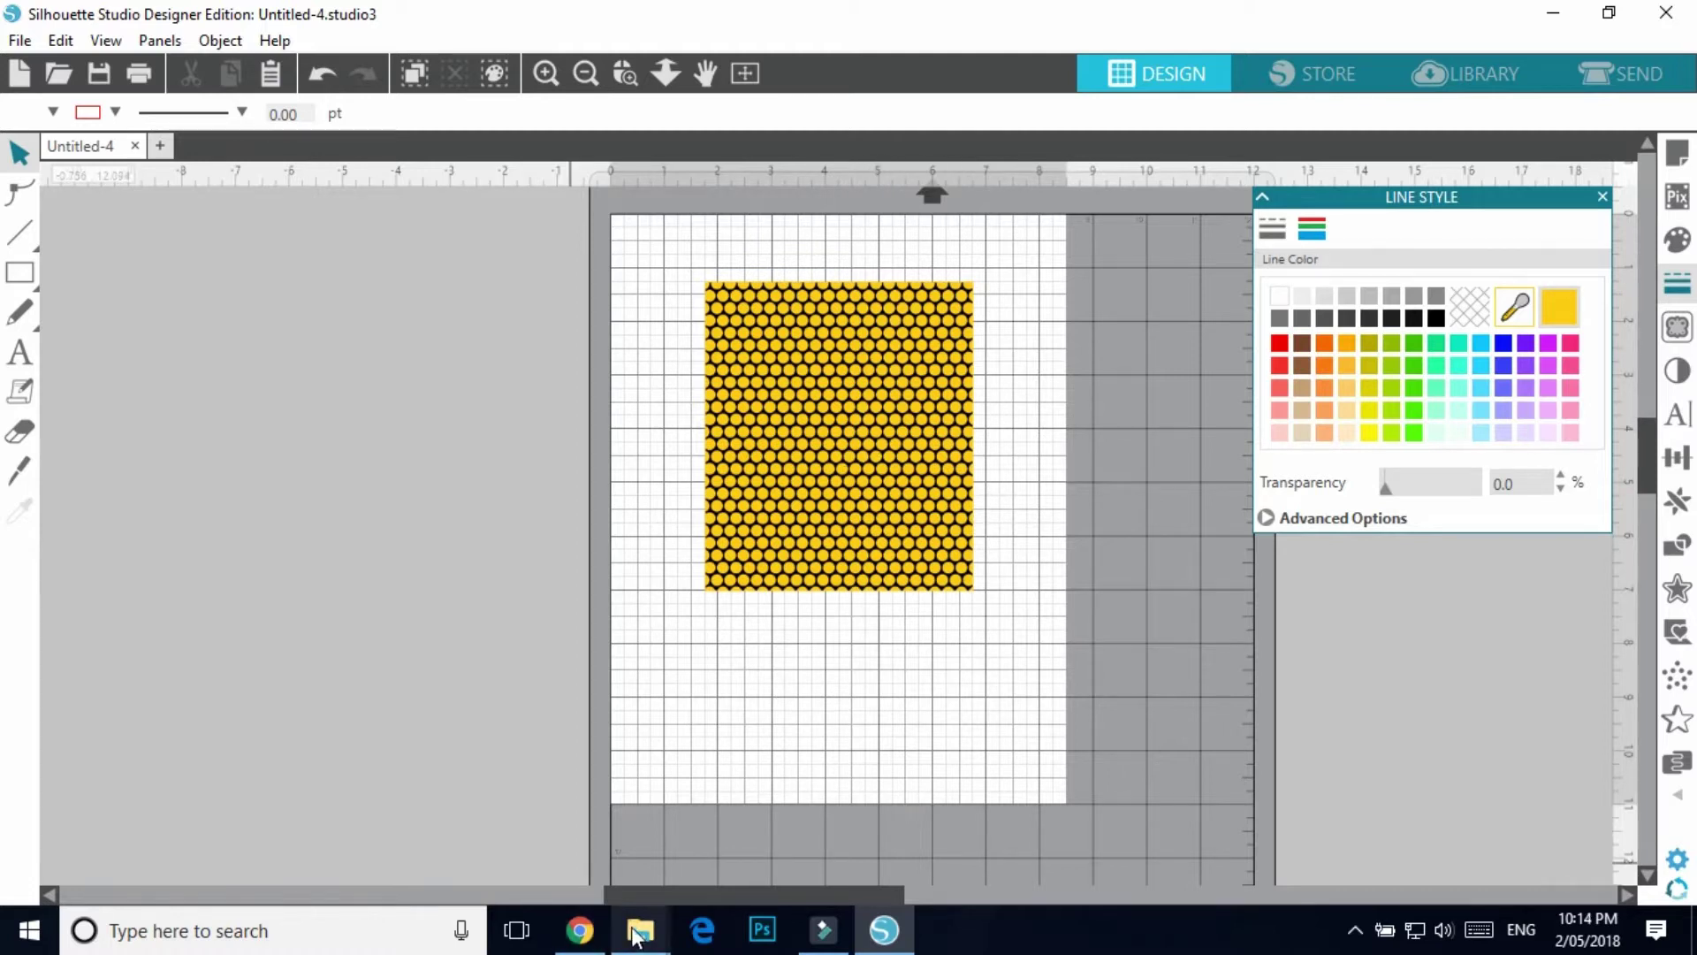
pyautogui.moveTo(640, 930)
pyautogui.click(552, 848)
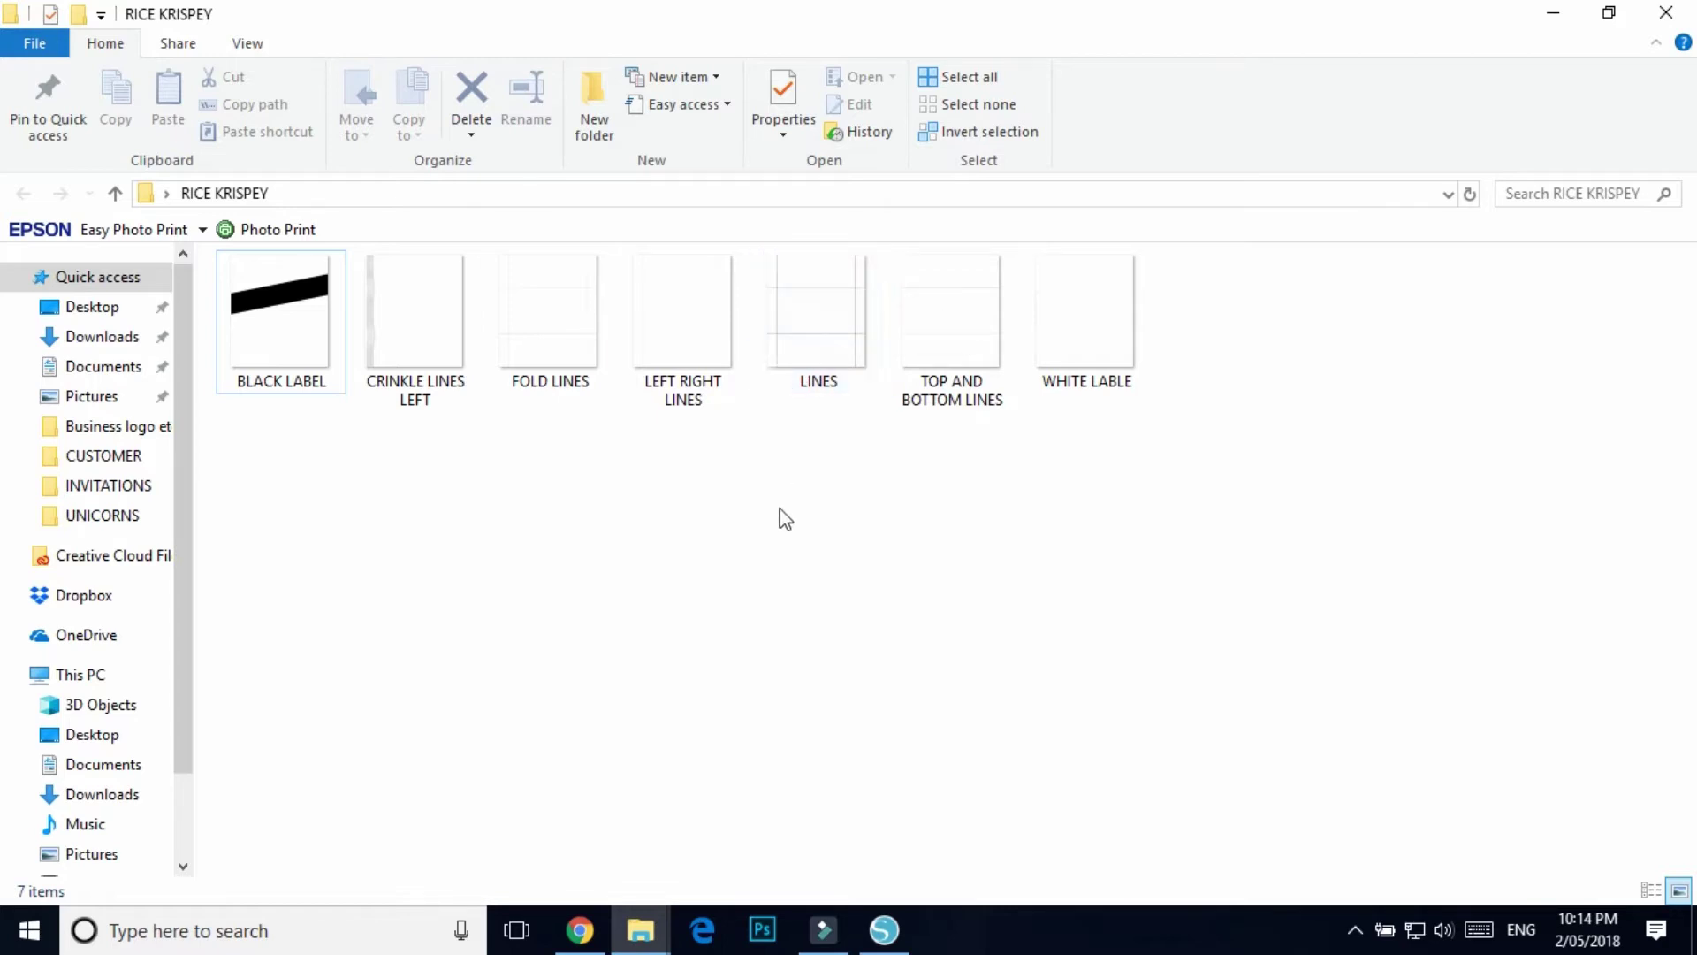
pyautogui.moveTo(806, 324); pyautogui.dragTo(356, 482)
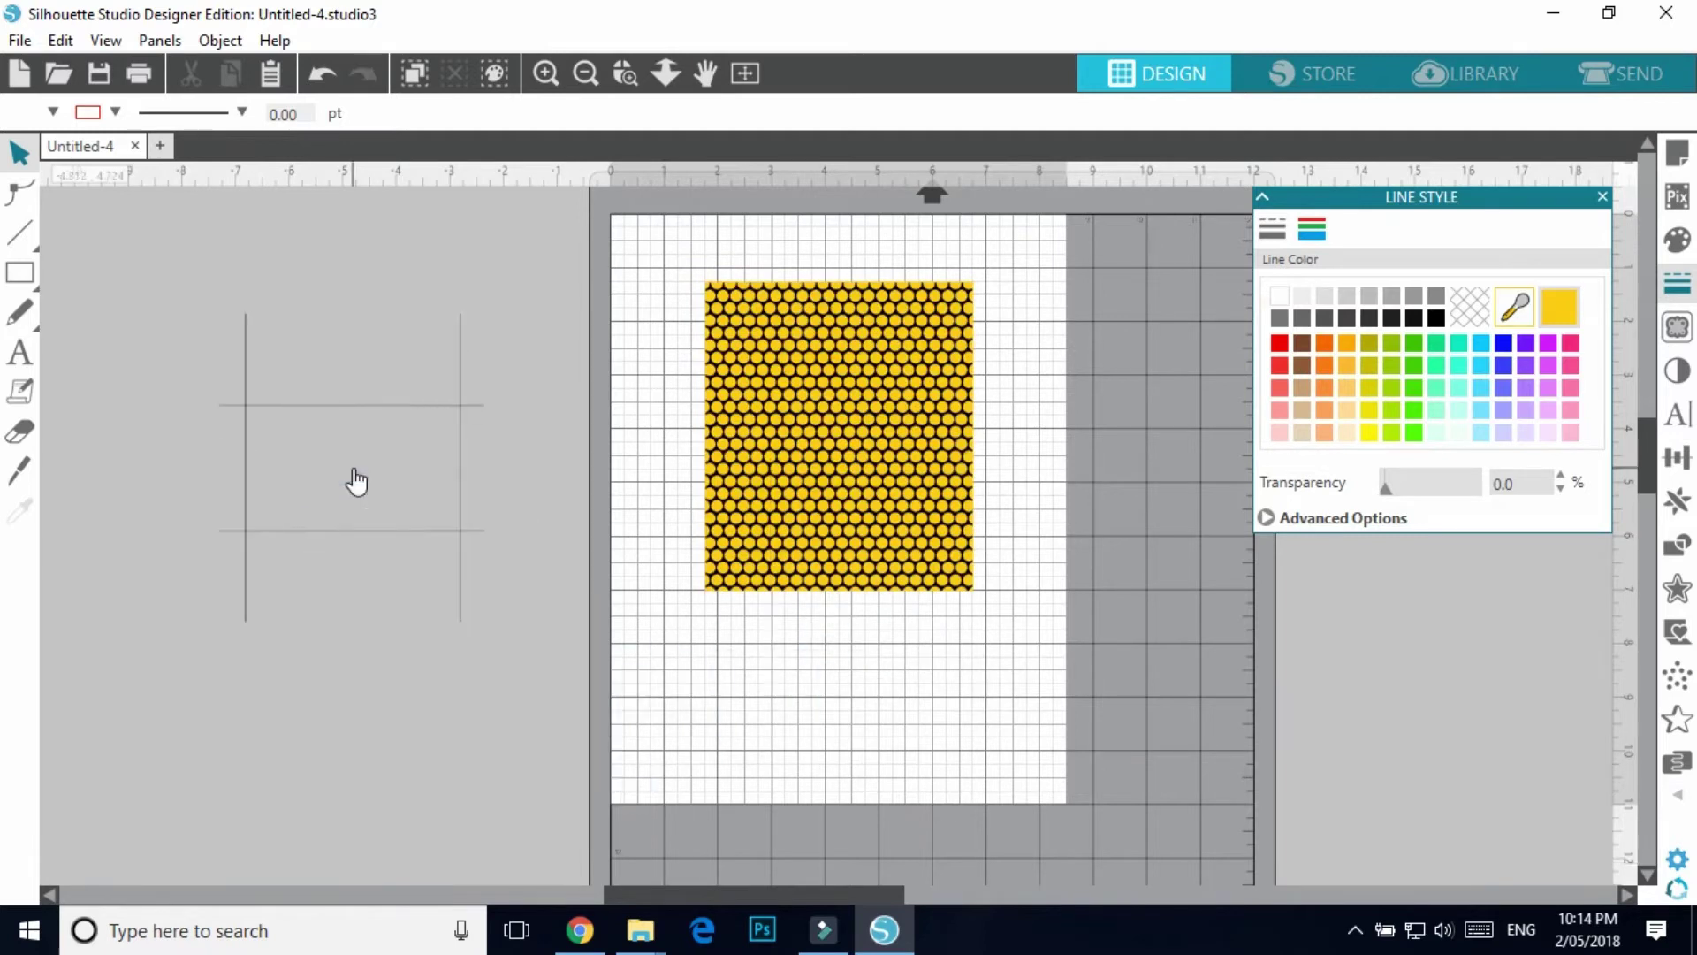
# - Move the LINES template onto the yellow dot rectangle and nudge it until its guide lines fit the rectangle's edges
pyautogui.click(433, 532)
pyautogui.moveTo(688, 651)
pyautogui.mouseDown()
pyautogui.moveTo(940, 542)
pyautogui.moveTo(932, 513)
pyautogui.mouseUp()
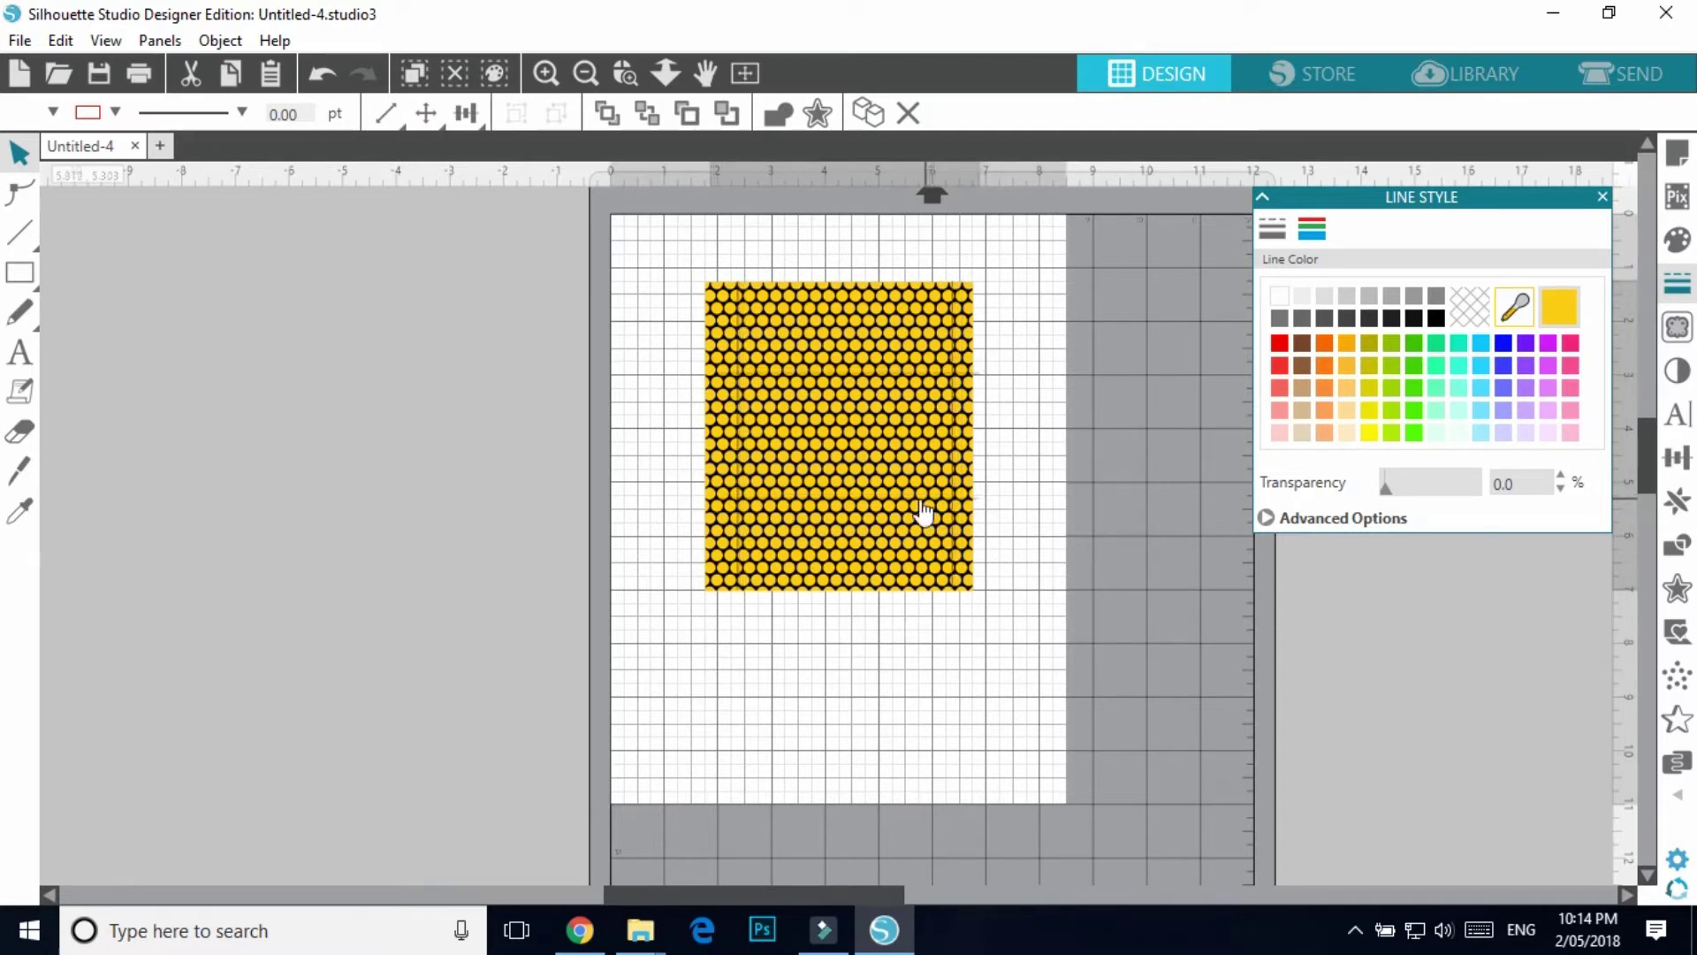
pyautogui.click(546, 73)
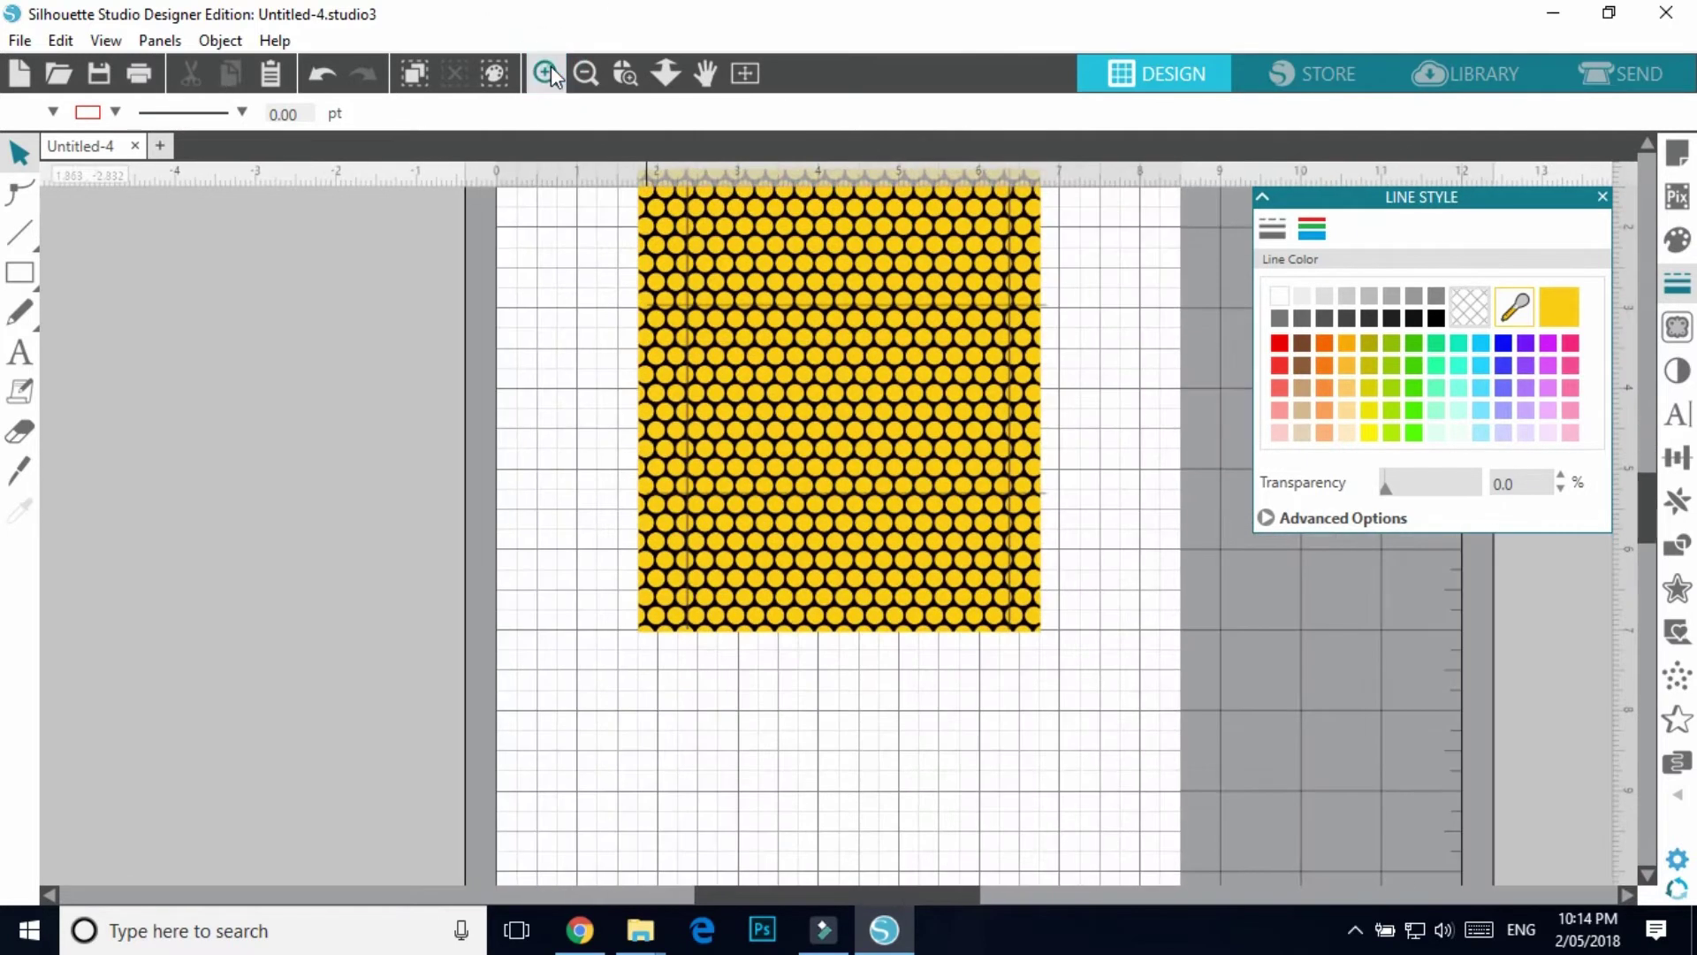
pyautogui.click(546, 73)
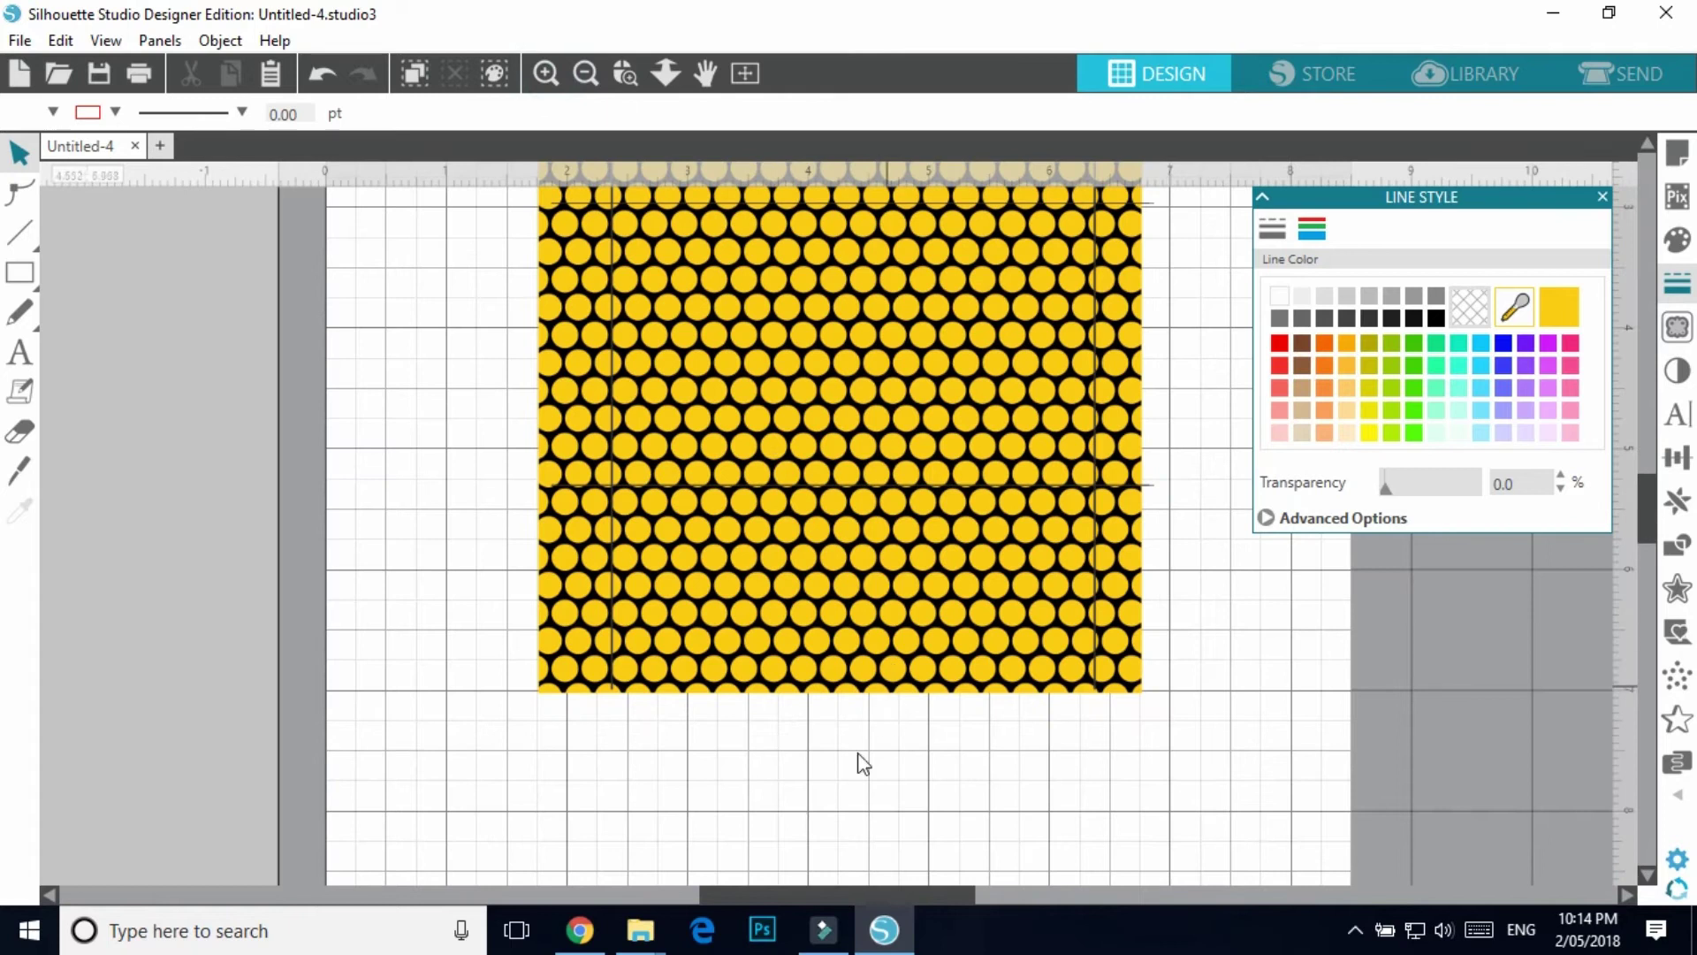
pyautogui.click(616, 501)
pyautogui.moveTo(616, 500); pyautogui.dragTo(606, 502)
# - Group the guide lines with the patterned rectangle and move the group slightly higher on the page
pyautogui.click(586, 72)
pyautogui.moveTo(633, 288); pyautogui.dragTo(1072, 846)
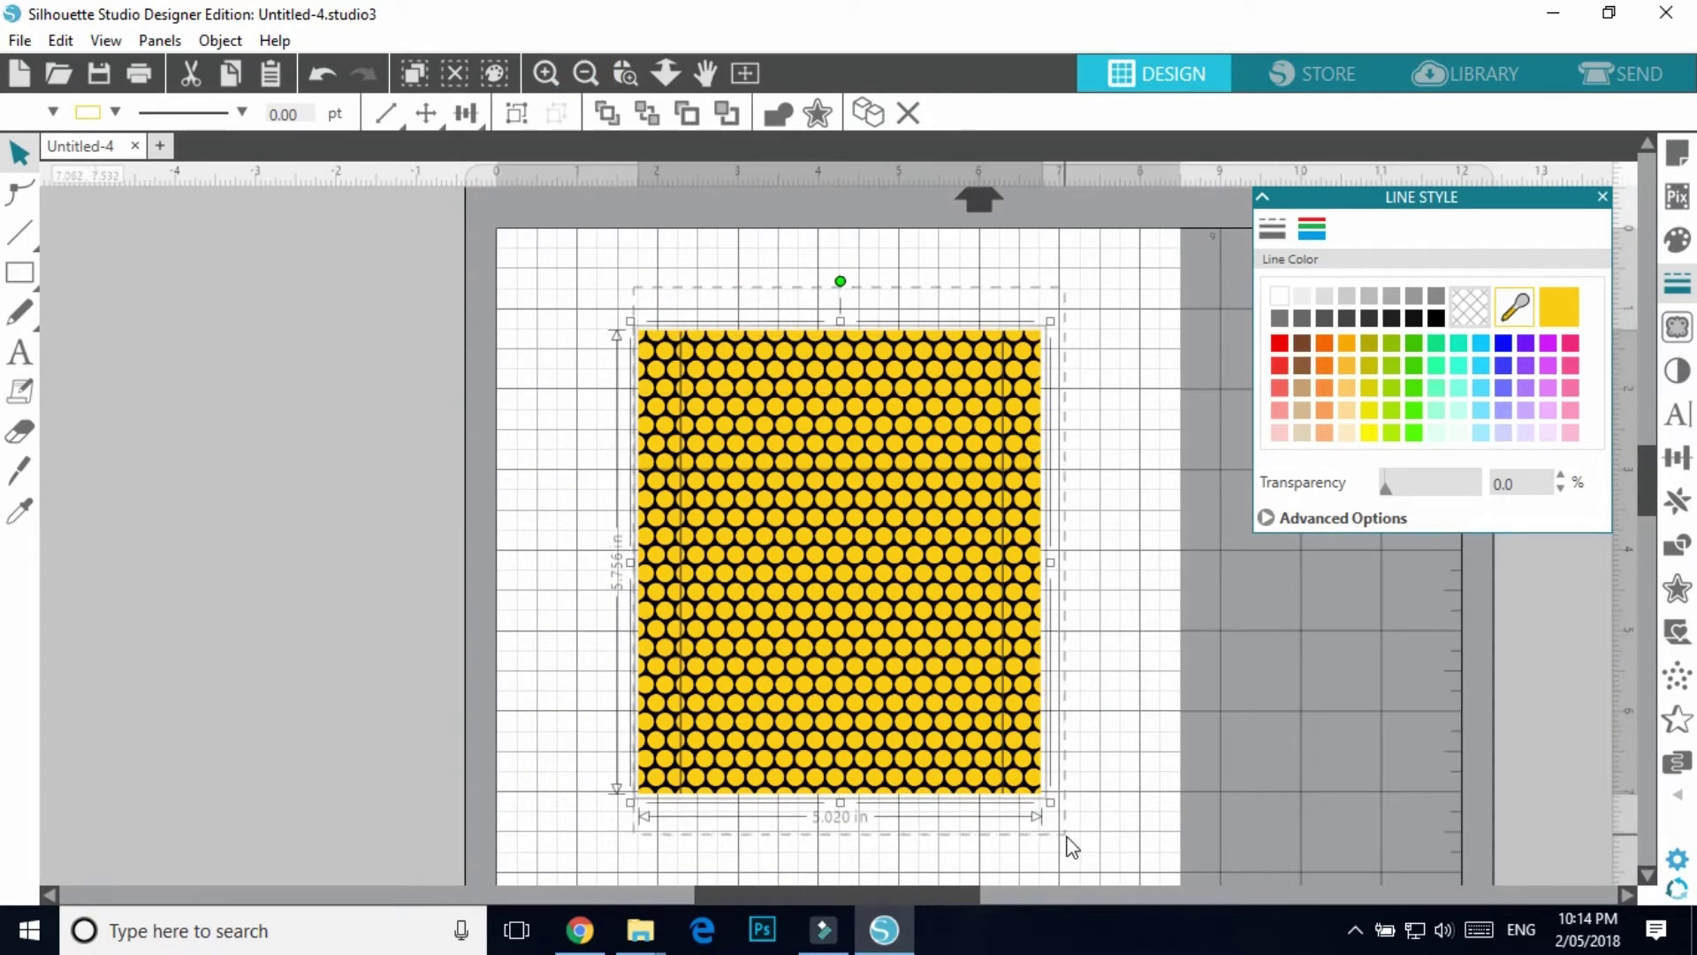
pyautogui.click(518, 113)
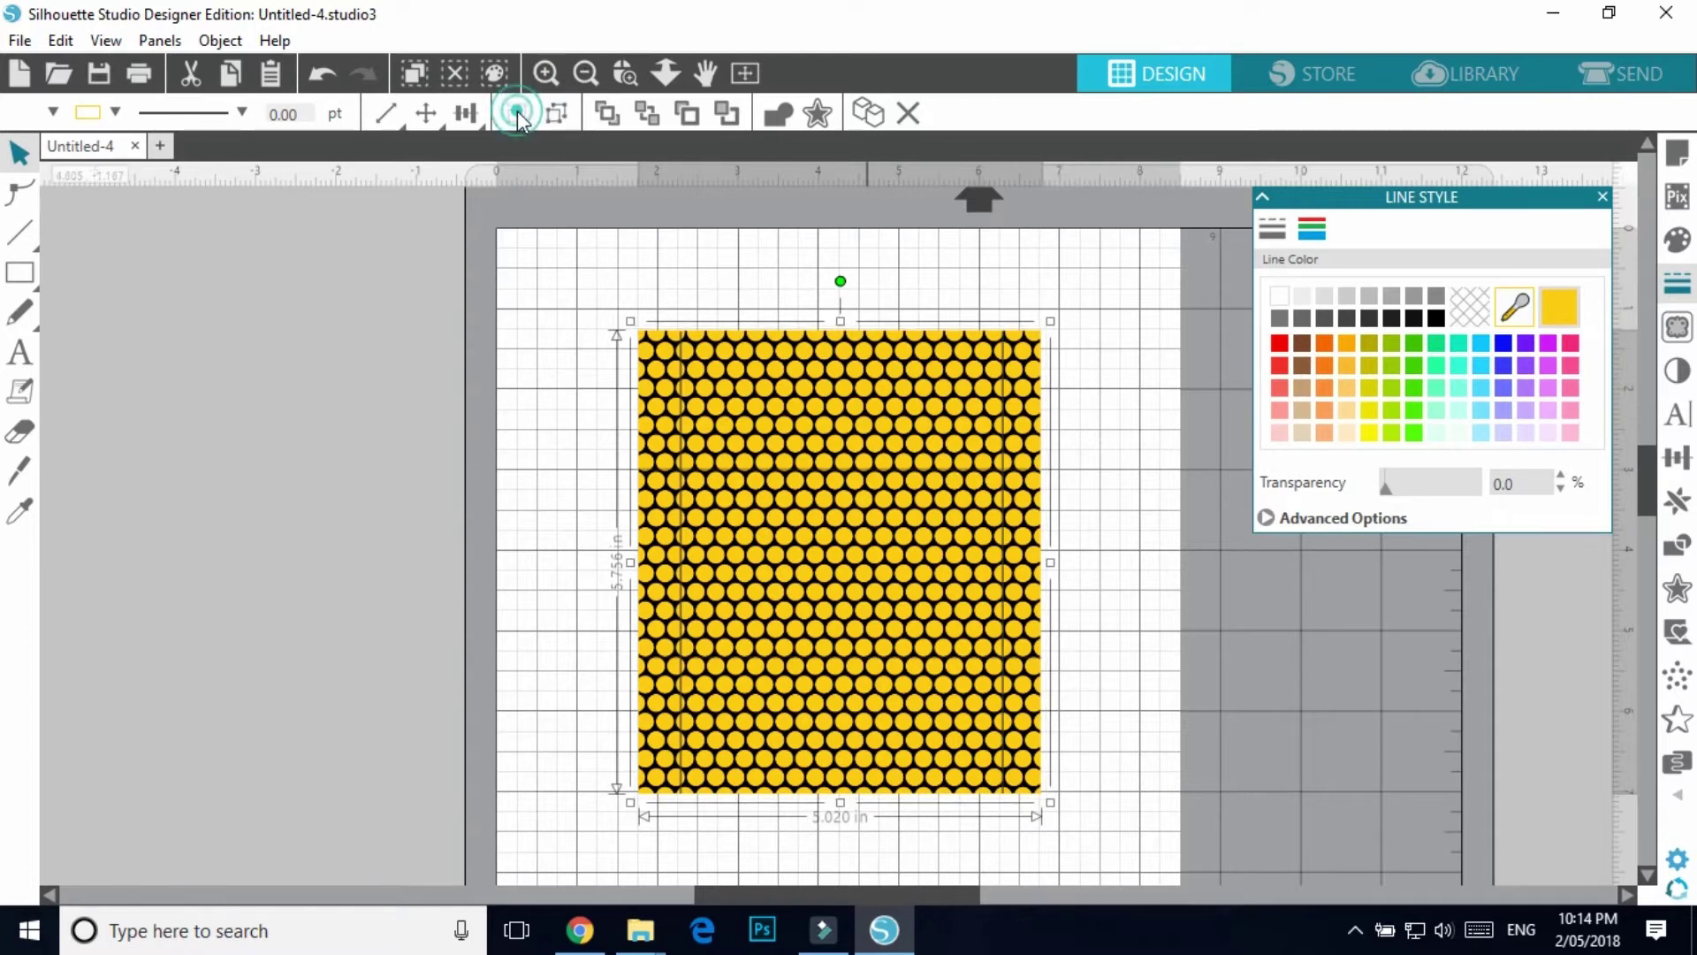
pyautogui.moveTo(905, 565); pyautogui.dragTo(901, 507)
pyautogui.click(1129, 618)
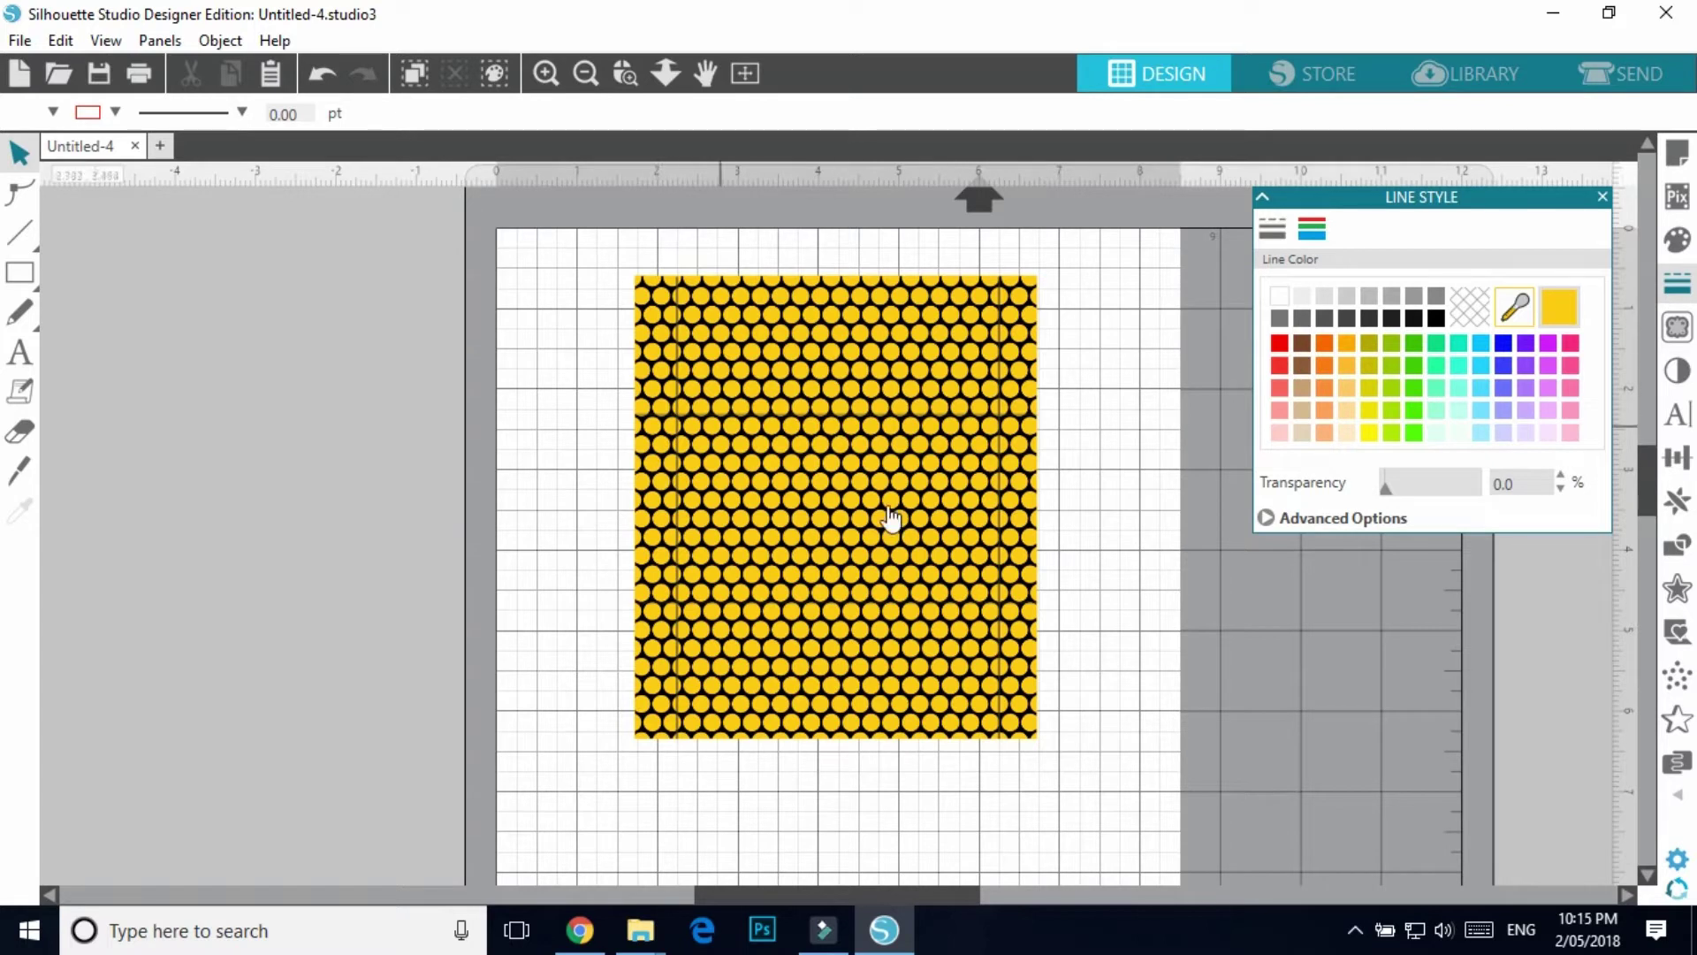
# - Bring the BLACK LABEL image from the RICE KRISPEY folder into the design, placed beside the page
pyautogui.click(654, 946)
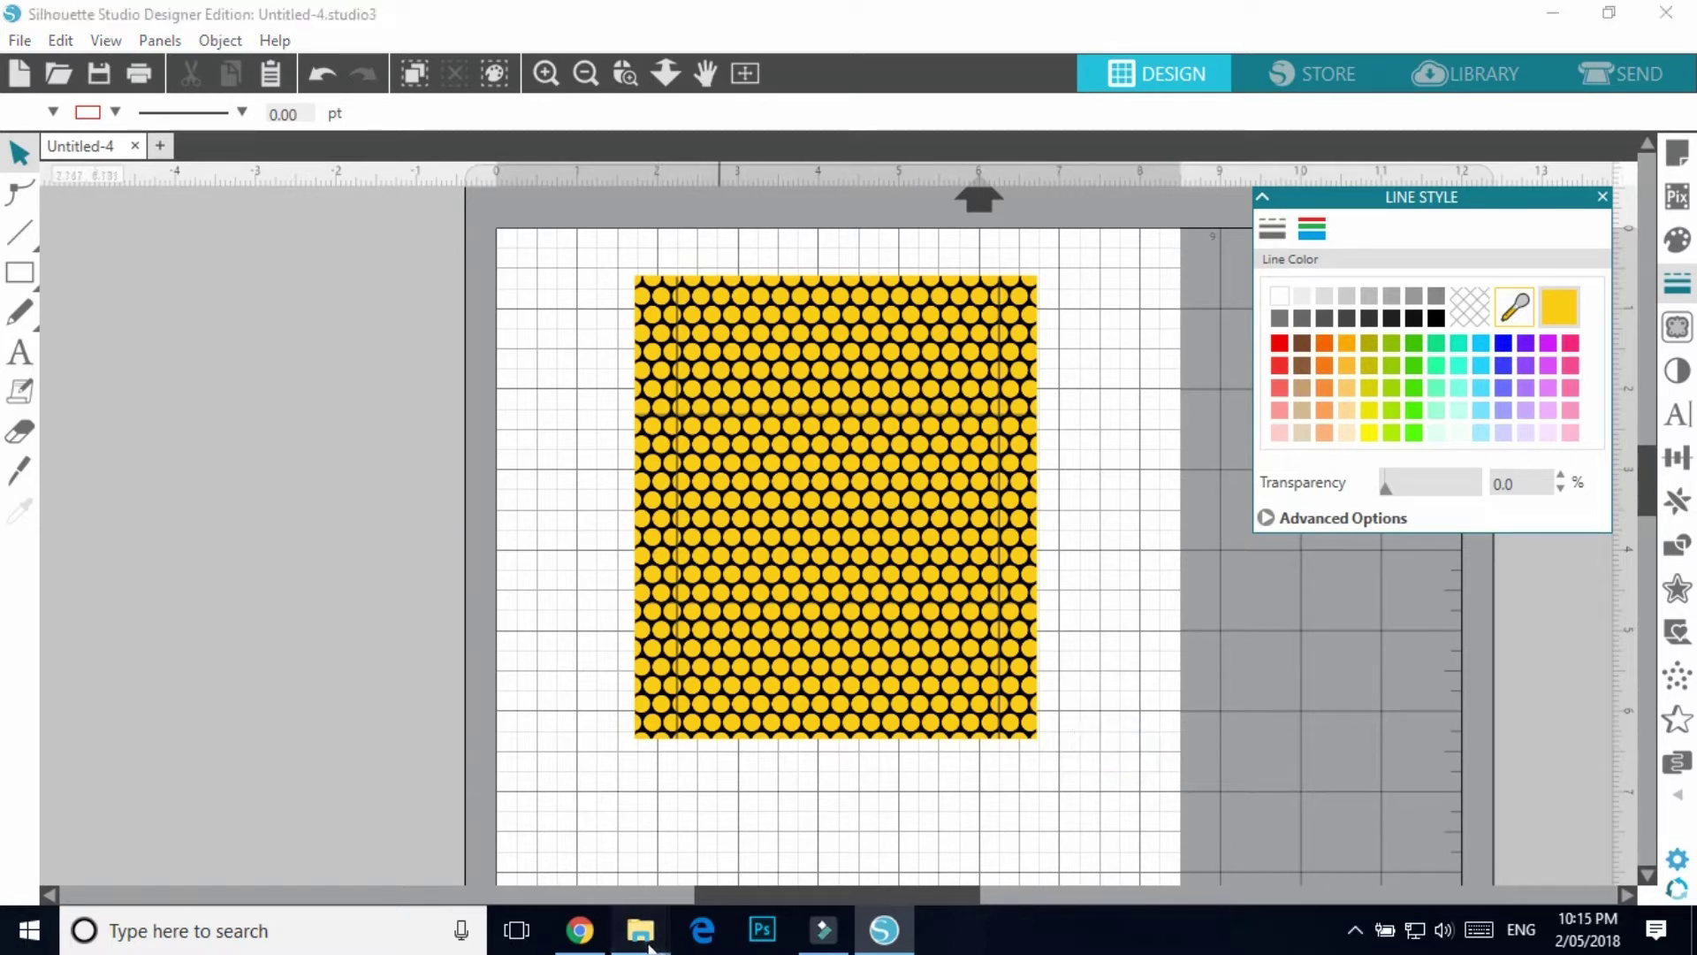
pyautogui.click(561, 848)
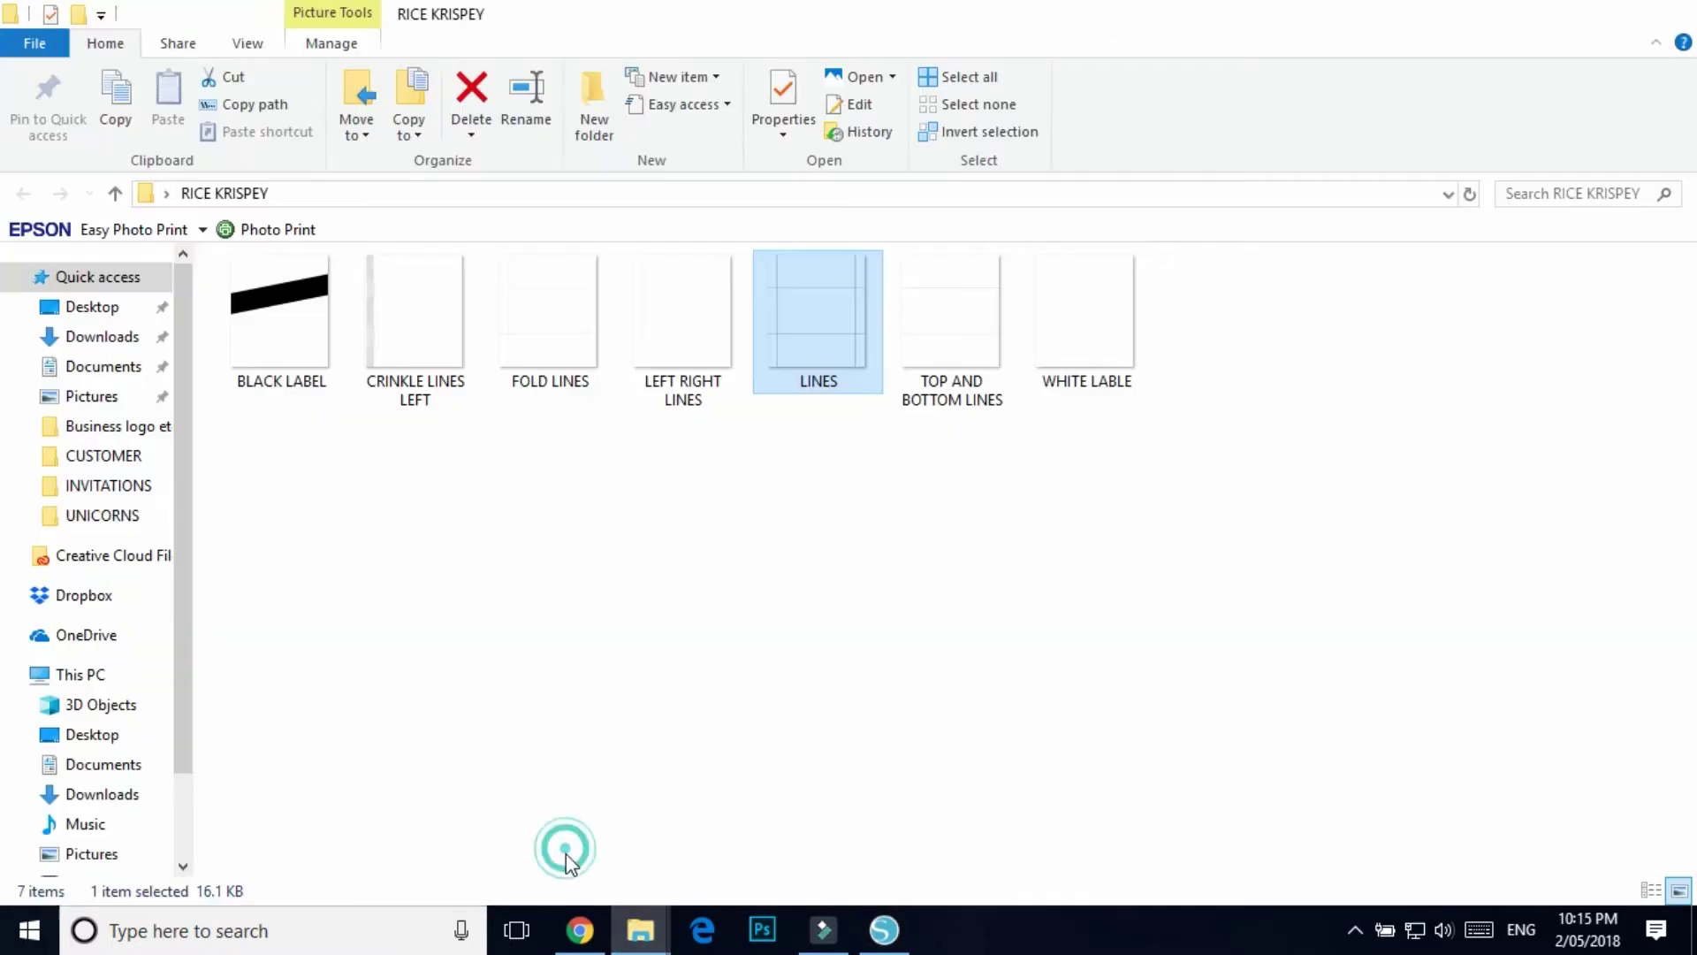
pyautogui.click(294, 351)
pyautogui.moveTo(294, 322); pyautogui.dragTo(309, 539)
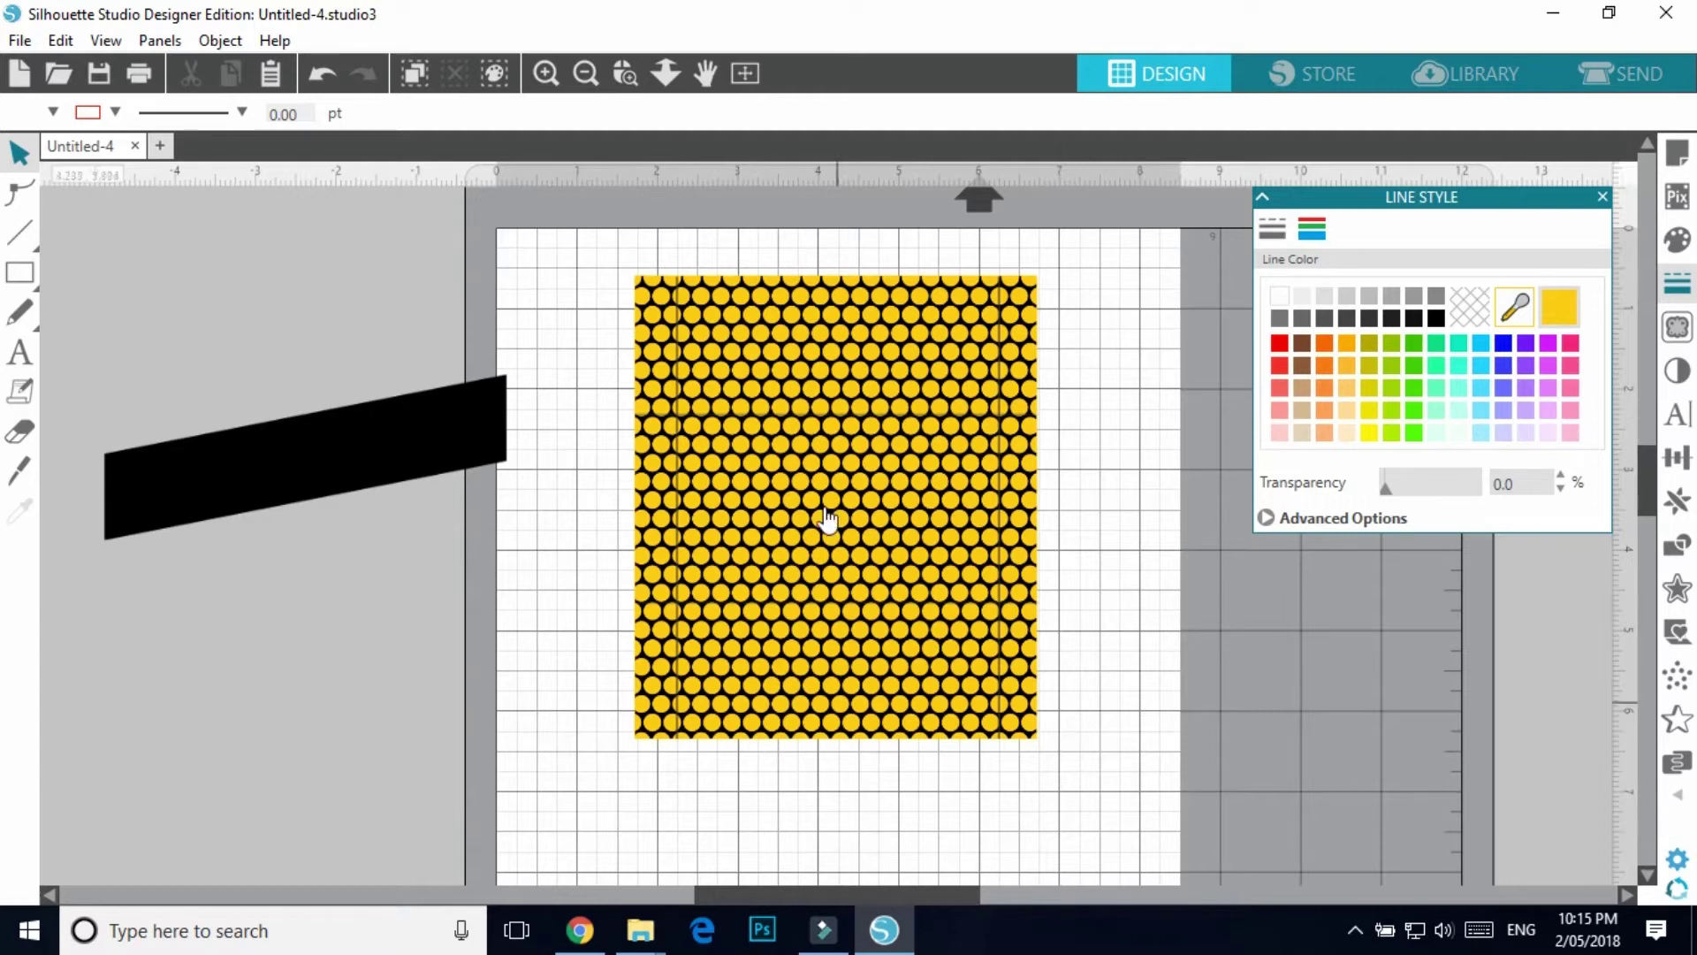
# - Try filling the untraced black label image with green and undo the fill
pyautogui.click(393, 433)
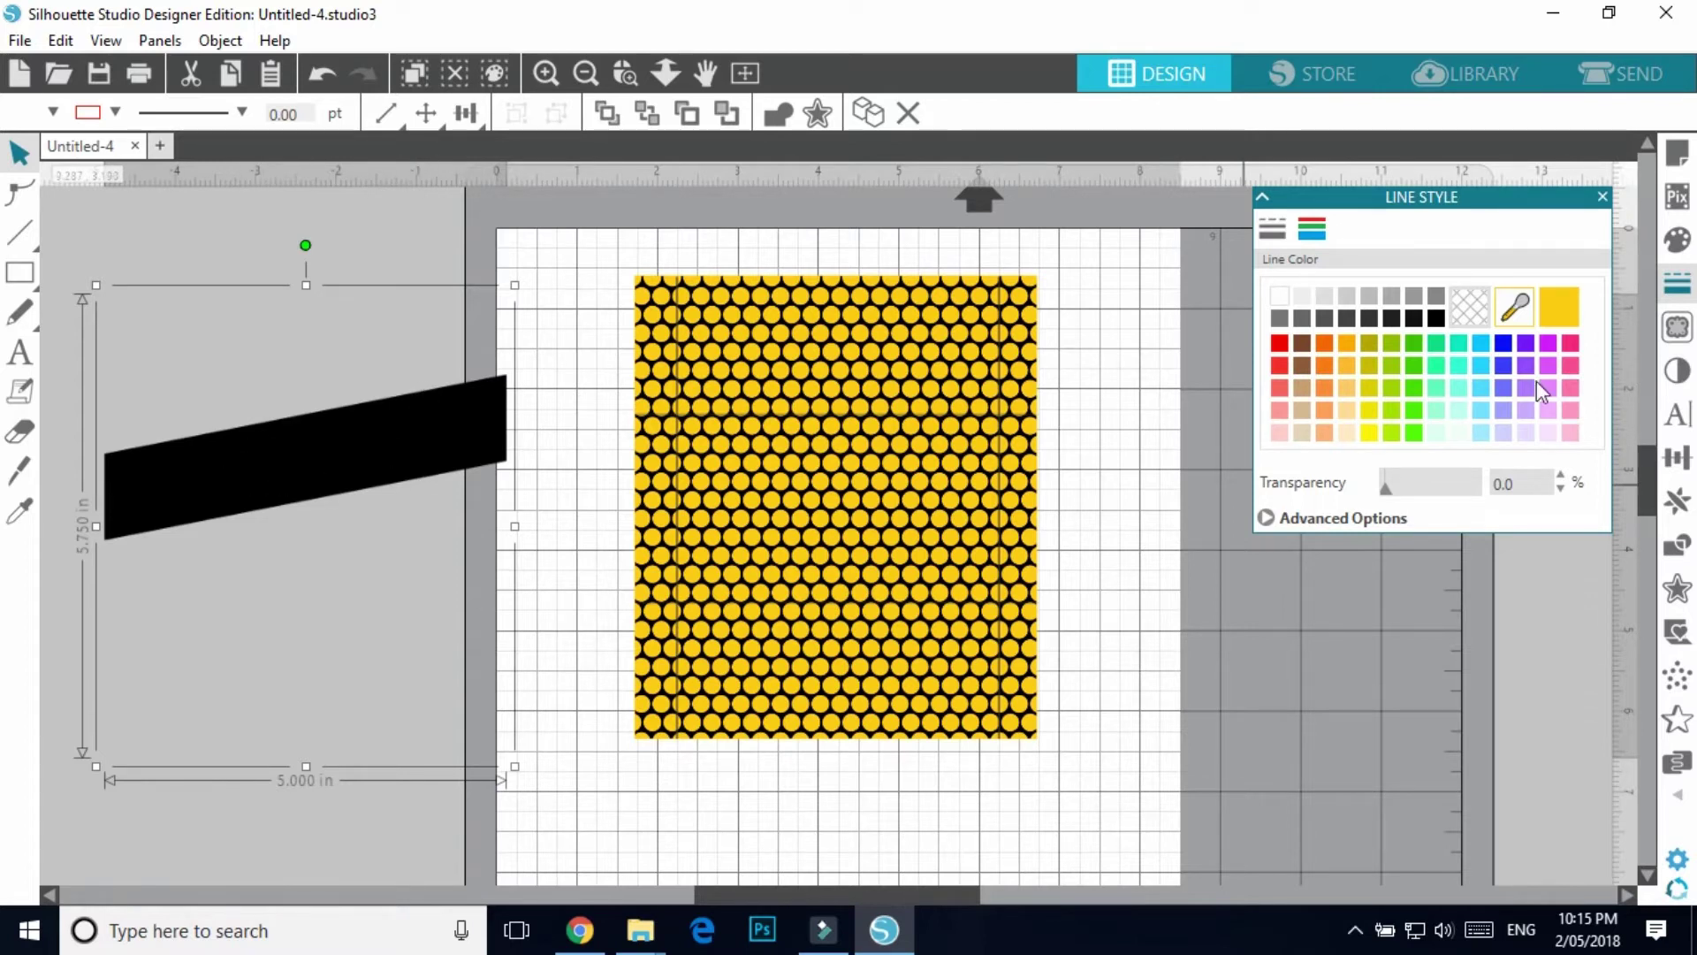
pyautogui.click(1677, 238)
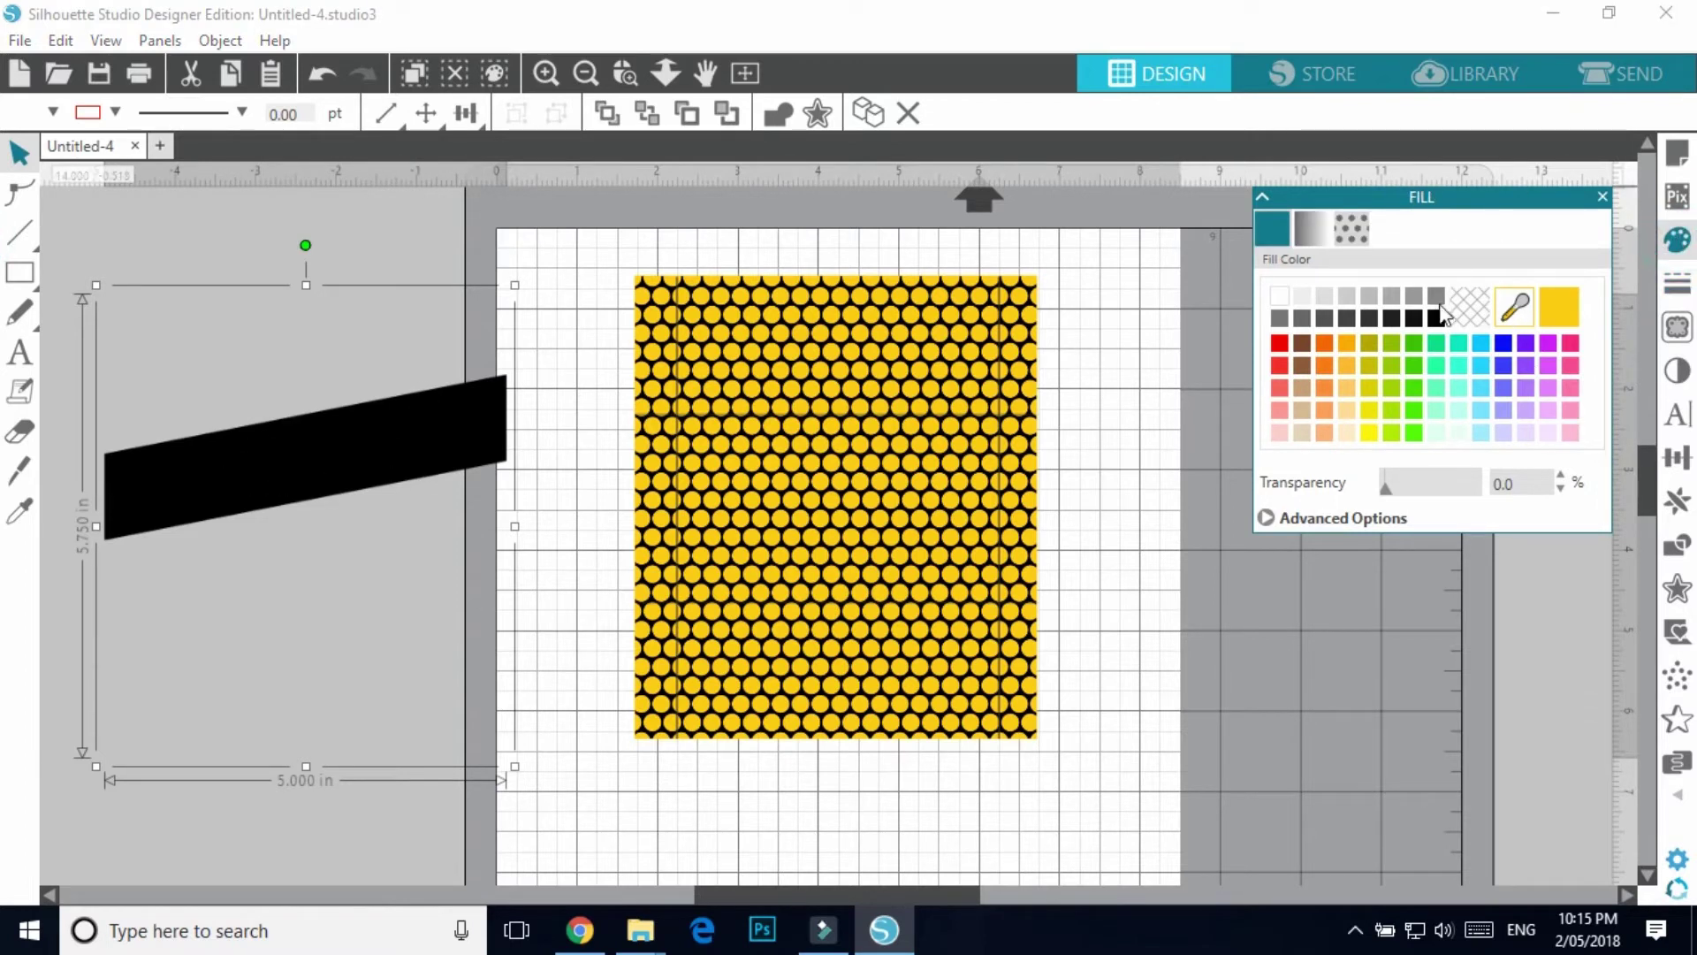
pyautogui.click(1439, 370)
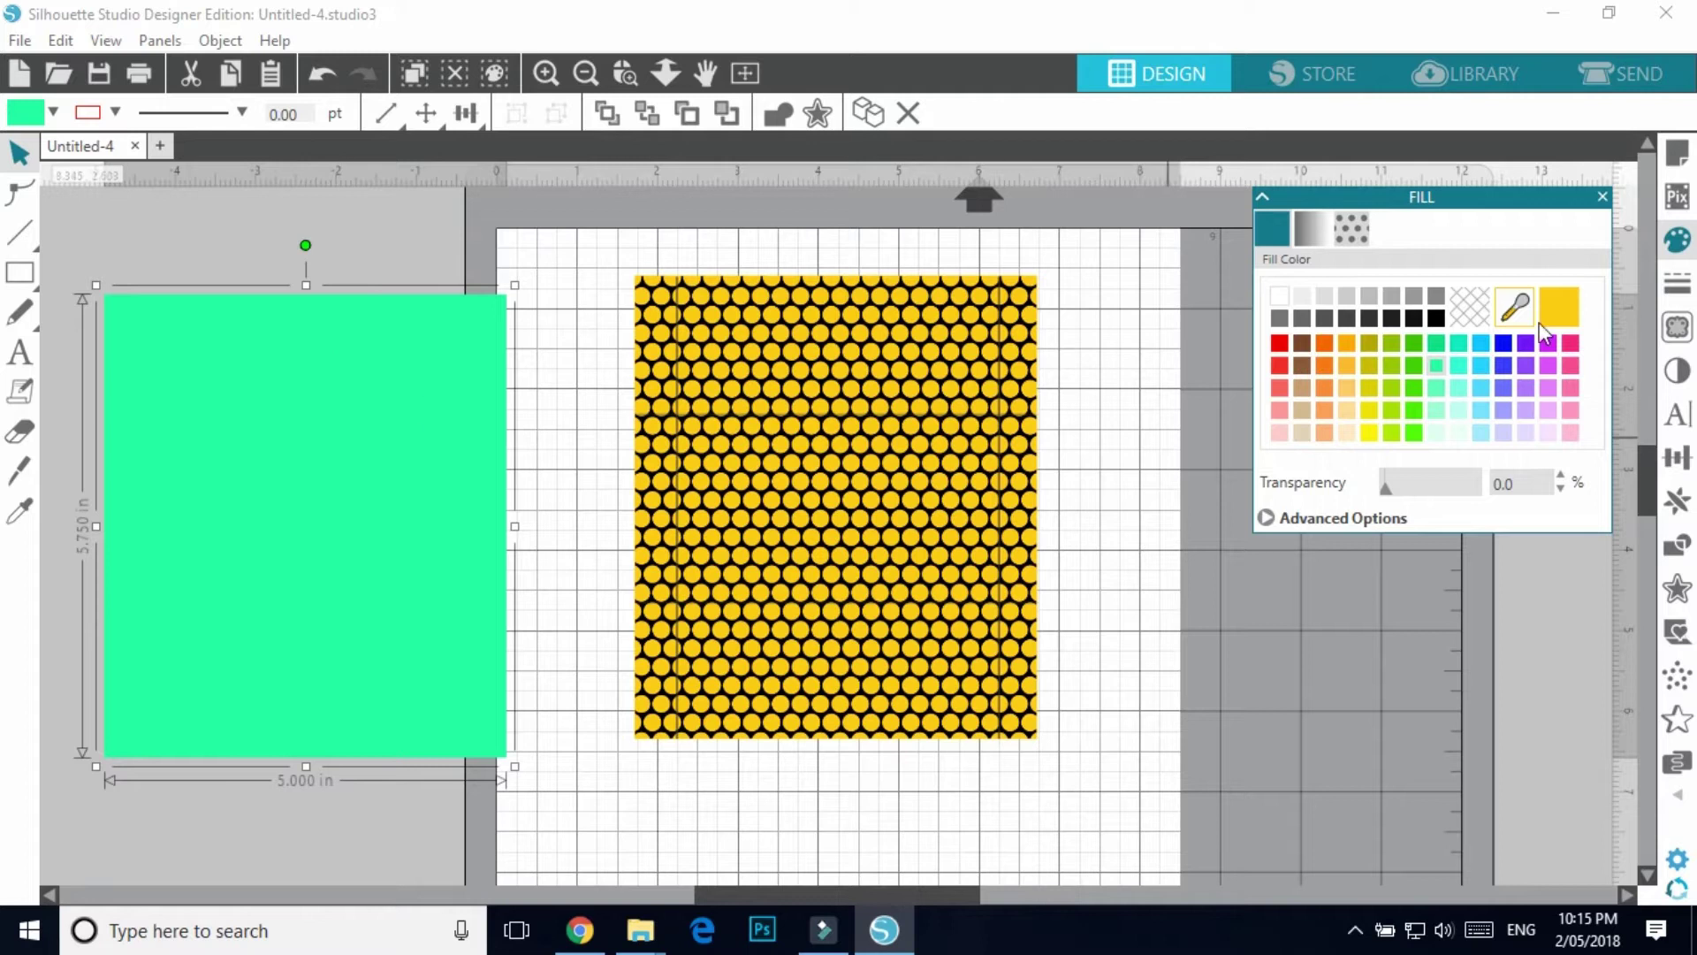
pyautogui.click(320, 79)
pyautogui.click(320, 80)
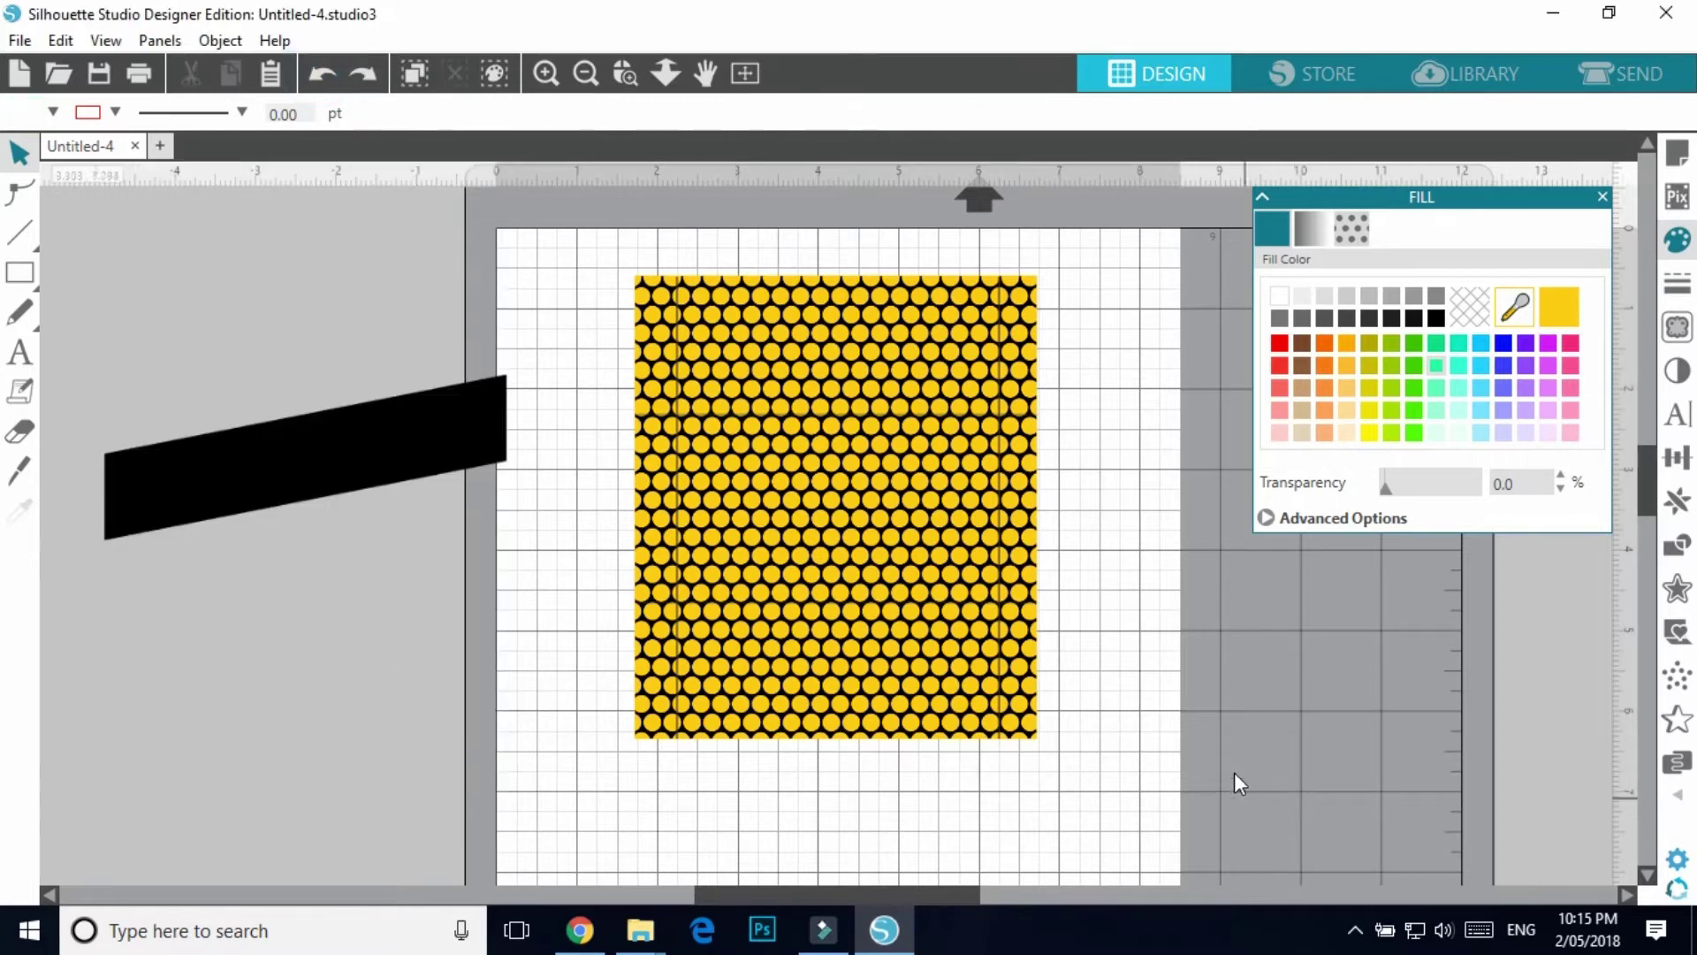
# - Trace the black label image with a 100% threshold and detach the traced band
pyautogui.click(368, 450)
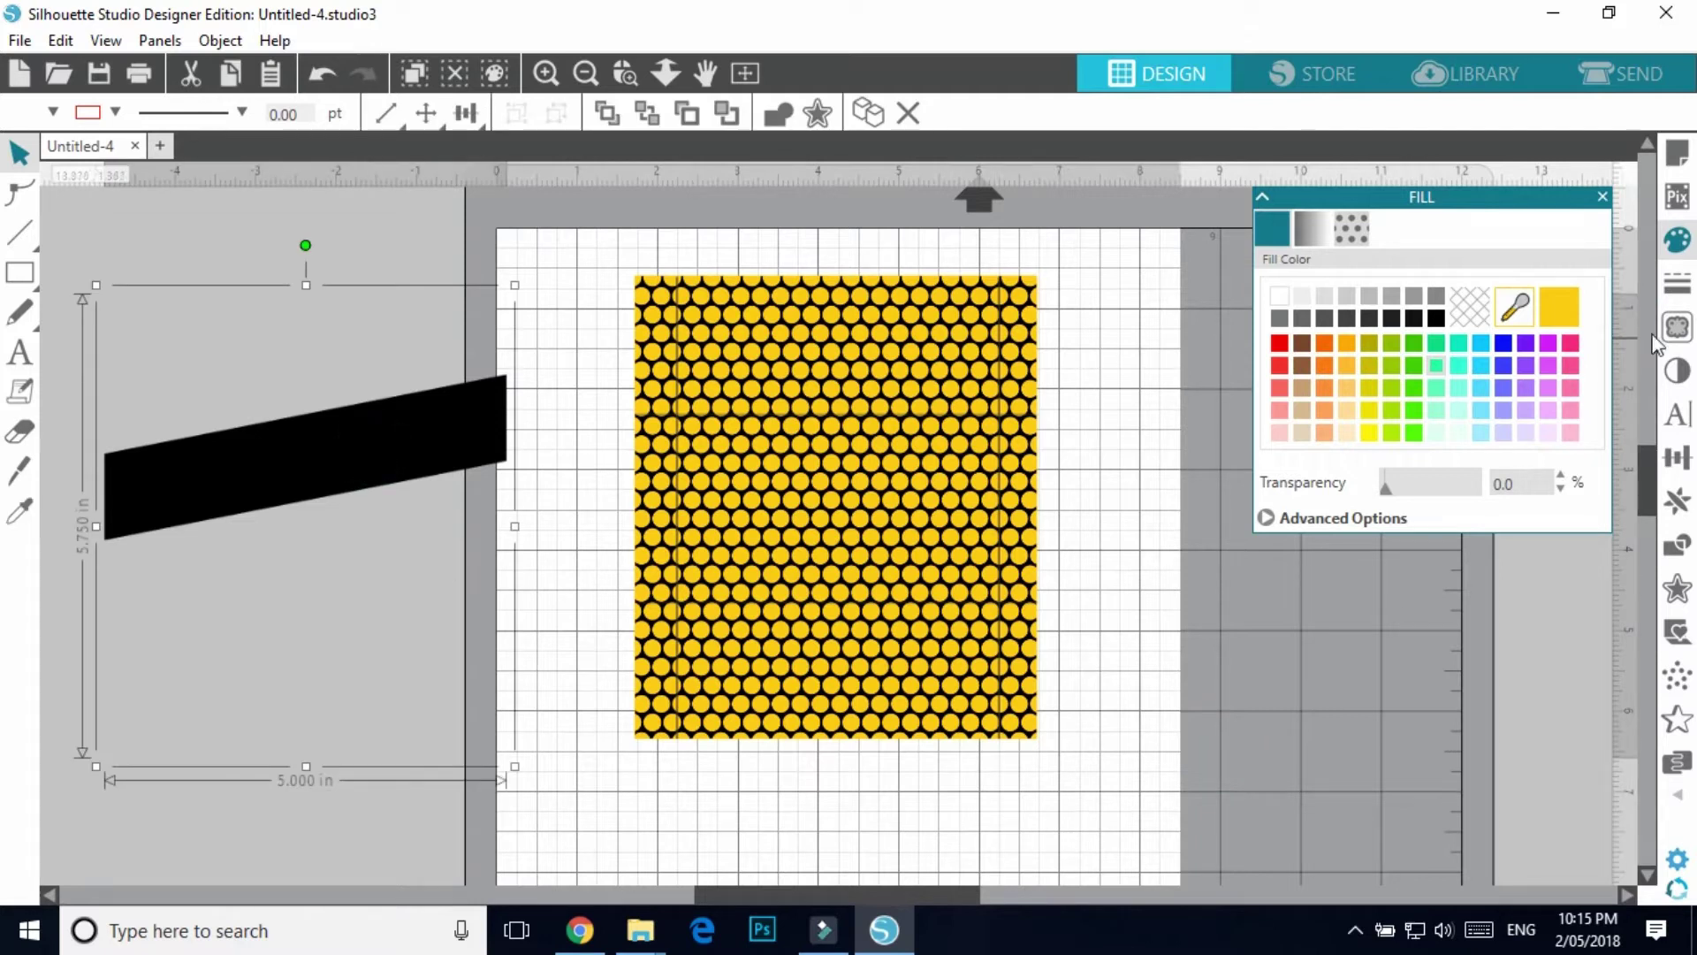
pyautogui.click(1677, 327)
pyautogui.click(1379, 299)
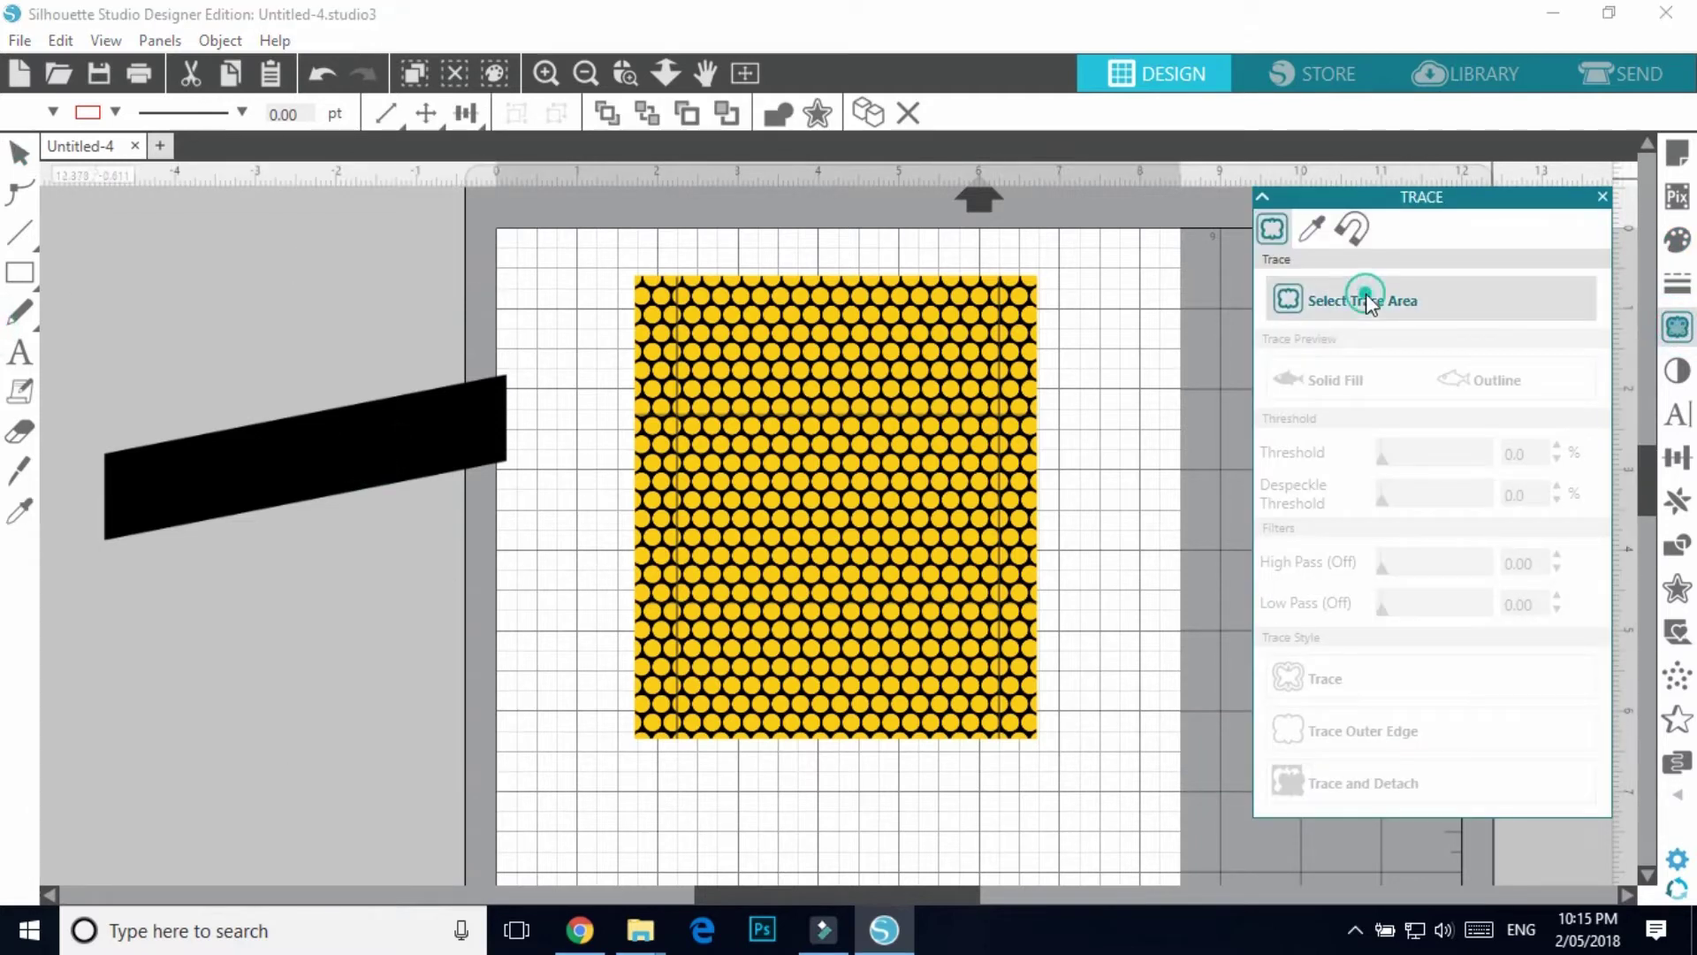
pyautogui.moveTo(82, 299)
pyautogui.mouseDown()
pyautogui.moveTo(531, 406)
pyautogui.moveTo(538, 677)
pyautogui.mouseUp()
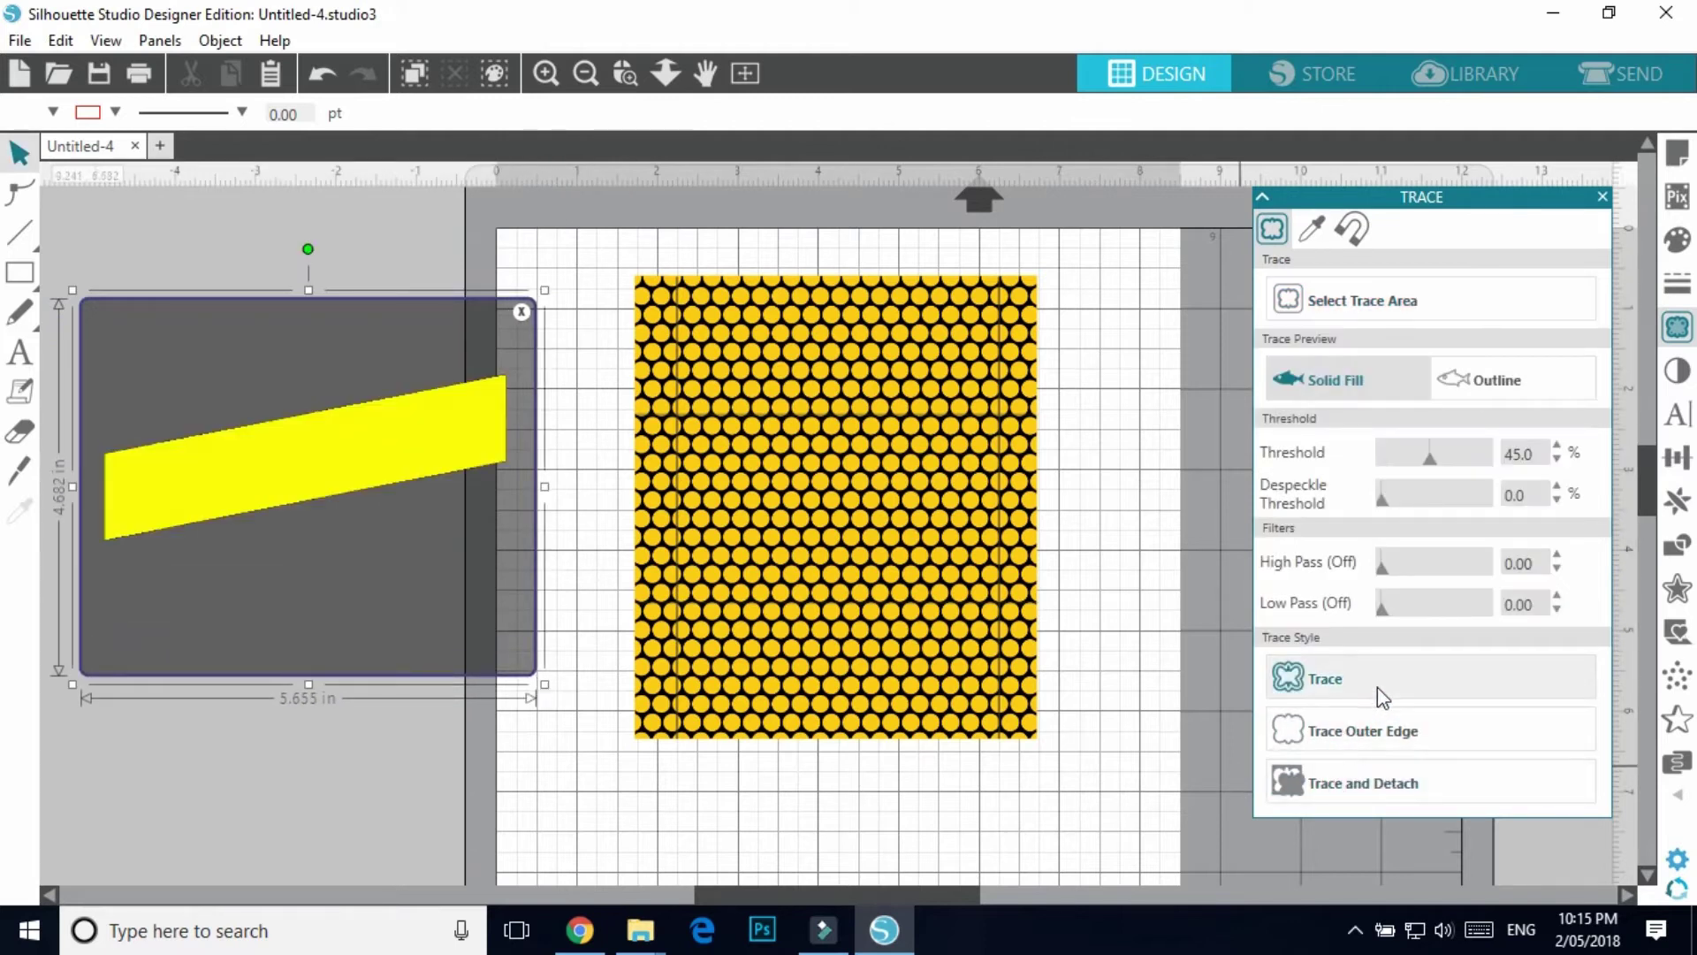
pyautogui.moveTo(1430, 458); pyautogui.dragTo(1502, 479)
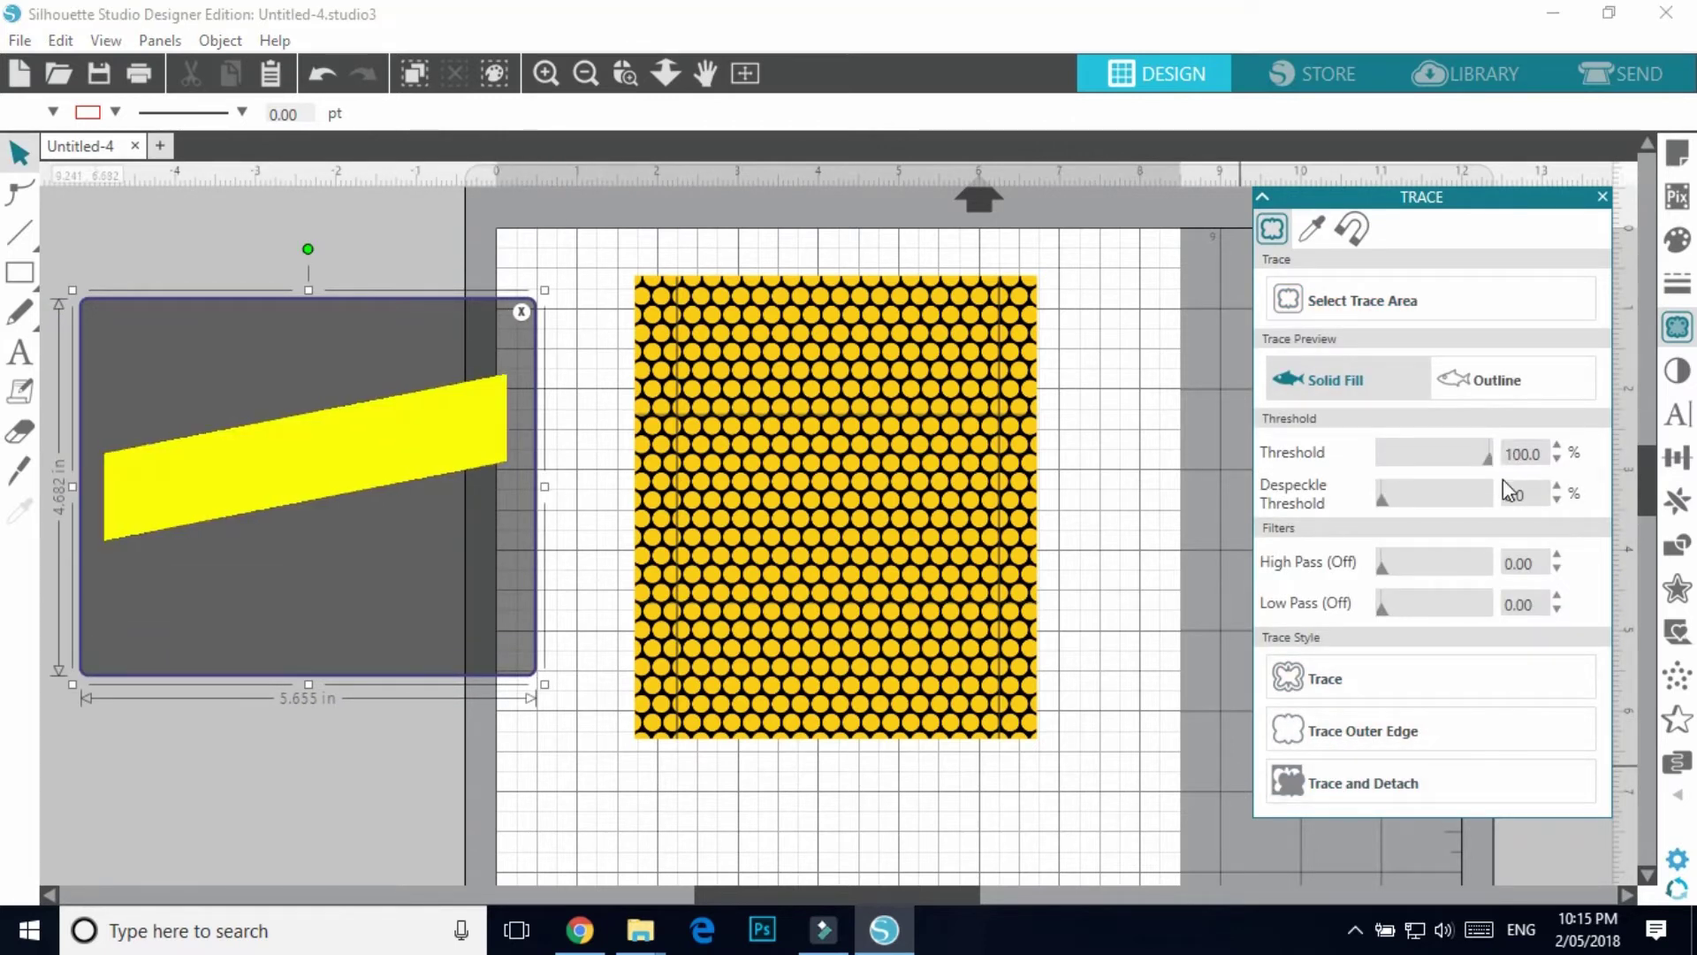
pyautogui.click(1338, 787)
# - Pull the detached black label away from the leftover template image and return the label beside the page
pyautogui.moveTo(352, 446)
pyautogui.mouseDown()
pyautogui.moveTo(409, 598)
pyautogui.moveTo(953, 621)
pyautogui.moveTo(966, 485)
pyautogui.mouseUp()
pyautogui.moveTo(108, 243)
pyautogui.mouseDown()
pyautogui.moveTo(394, 329)
pyautogui.moveTo(523, 761)
pyautogui.mouseUp()
pyautogui.click(514, 758)
pyautogui.moveTo(963, 474)
pyautogui.mouseDown()
pyautogui.moveTo(250, 459)
pyautogui.moveTo(333, 451)
pyautogui.moveTo(440, 389)
pyautogui.mouseUp()
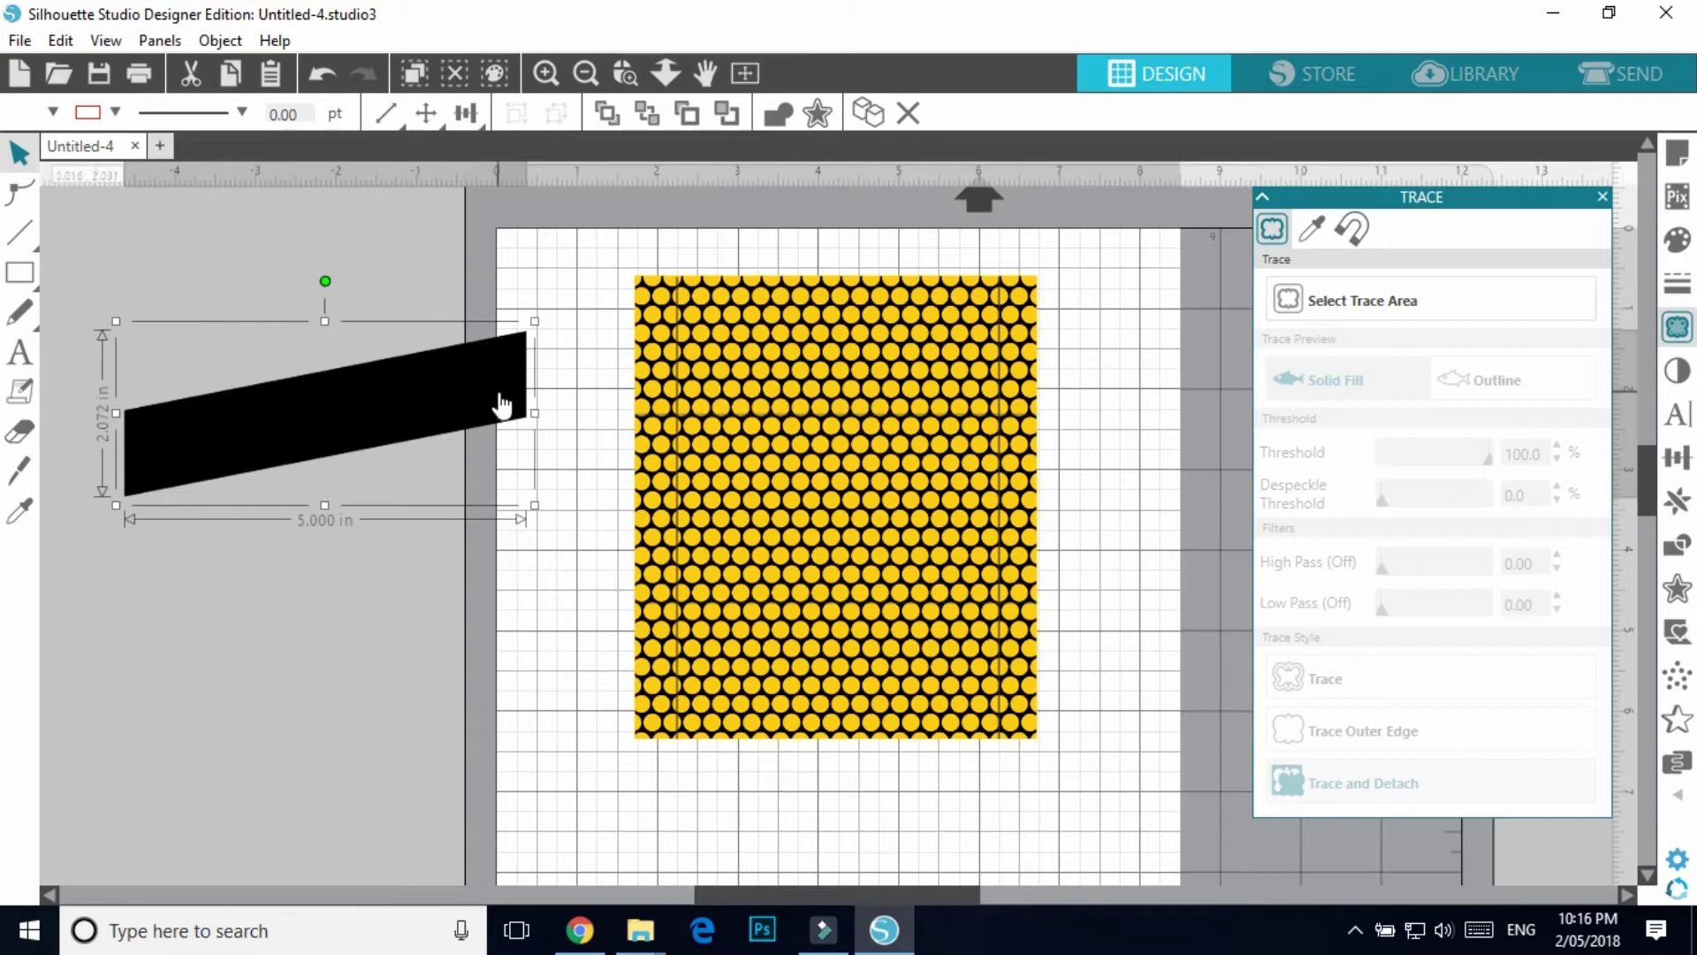
# - Try the pattern's yellow as the detached label's fill color and set the fill to black
pyautogui.click(1677, 281)
pyautogui.click(1681, 251)
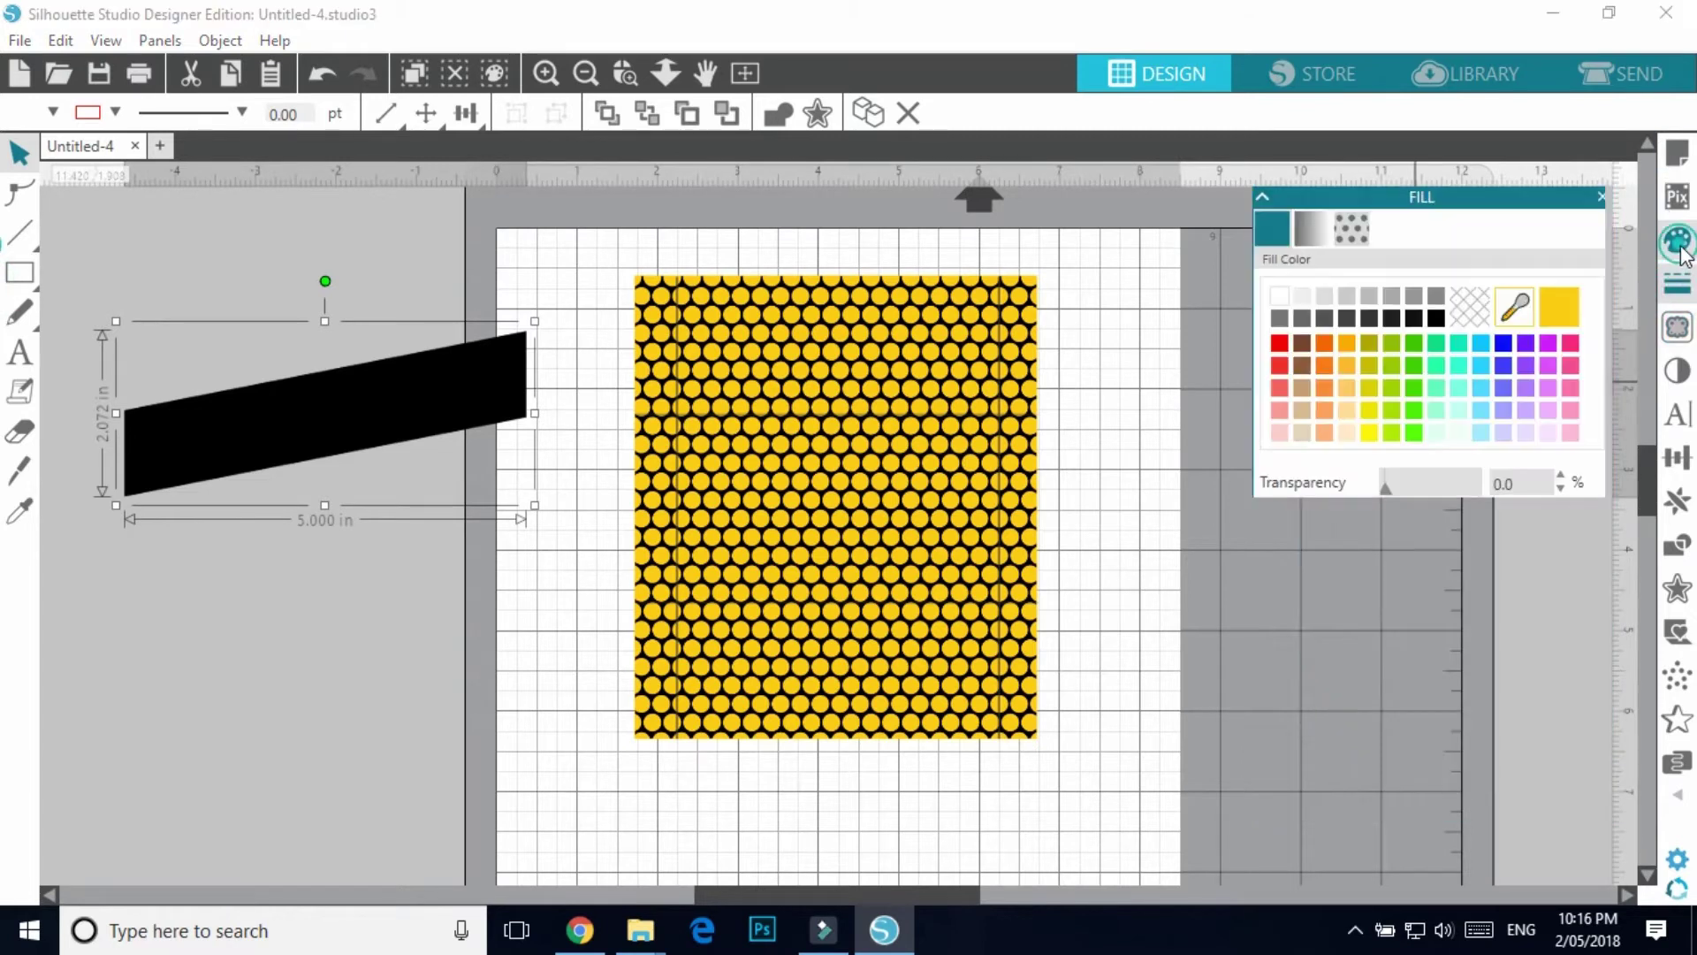
pyautogui.click(1517, 309)
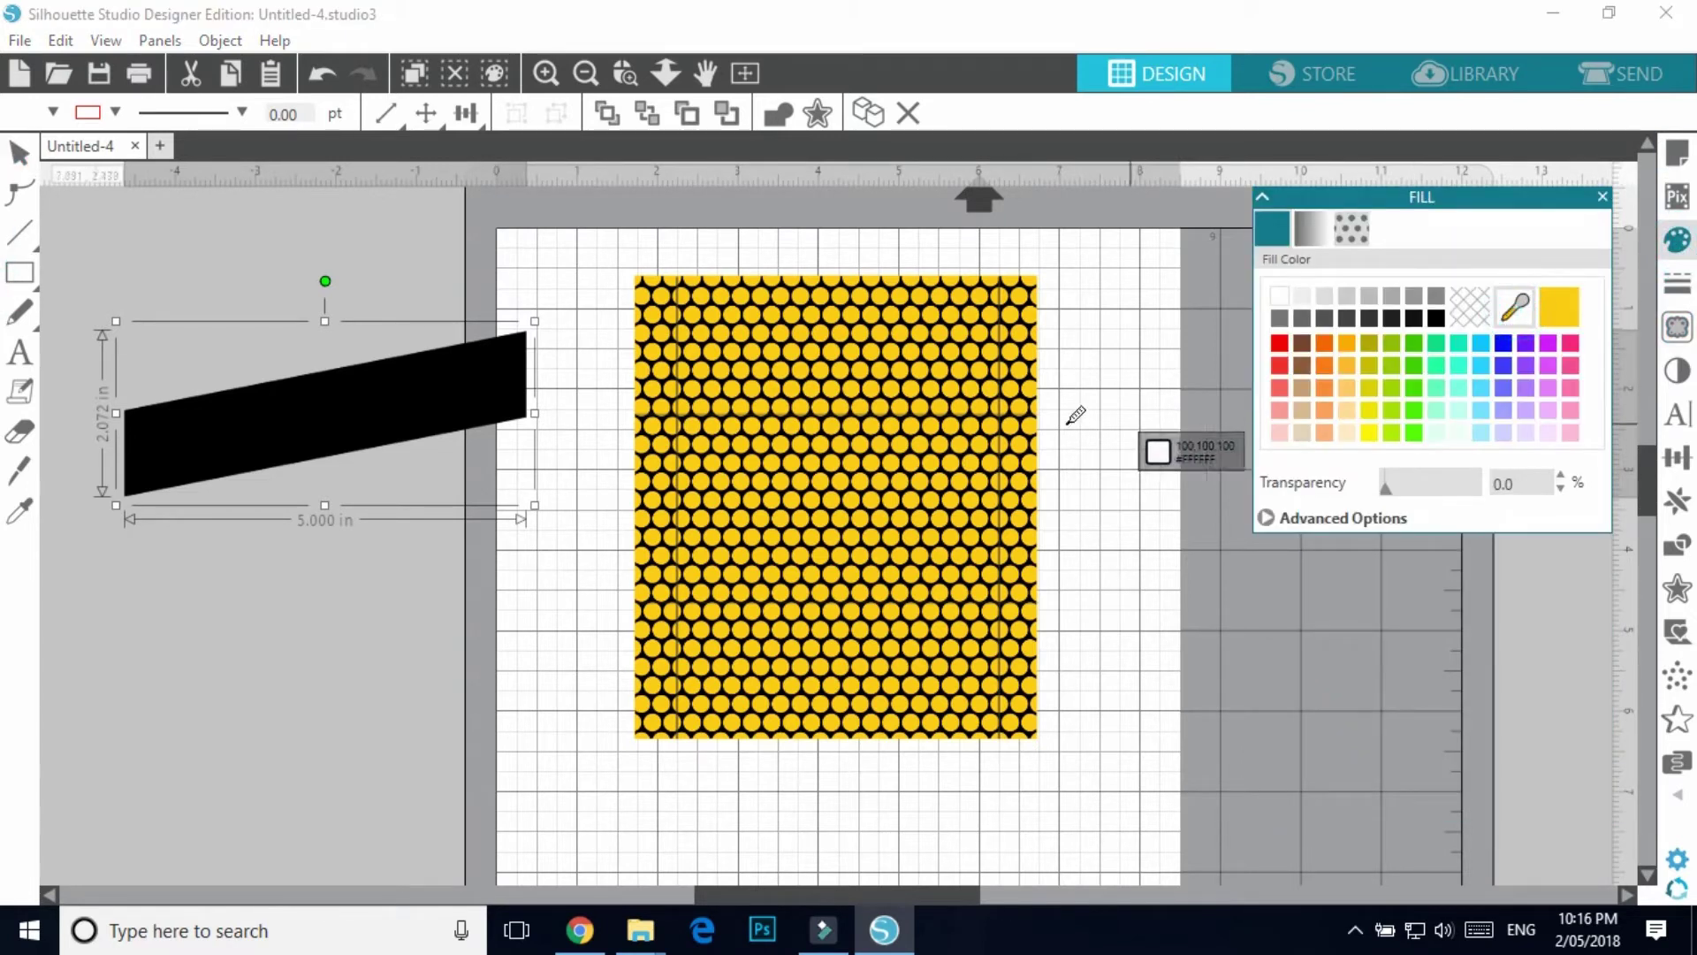
pyautogui.click(1037, 403)
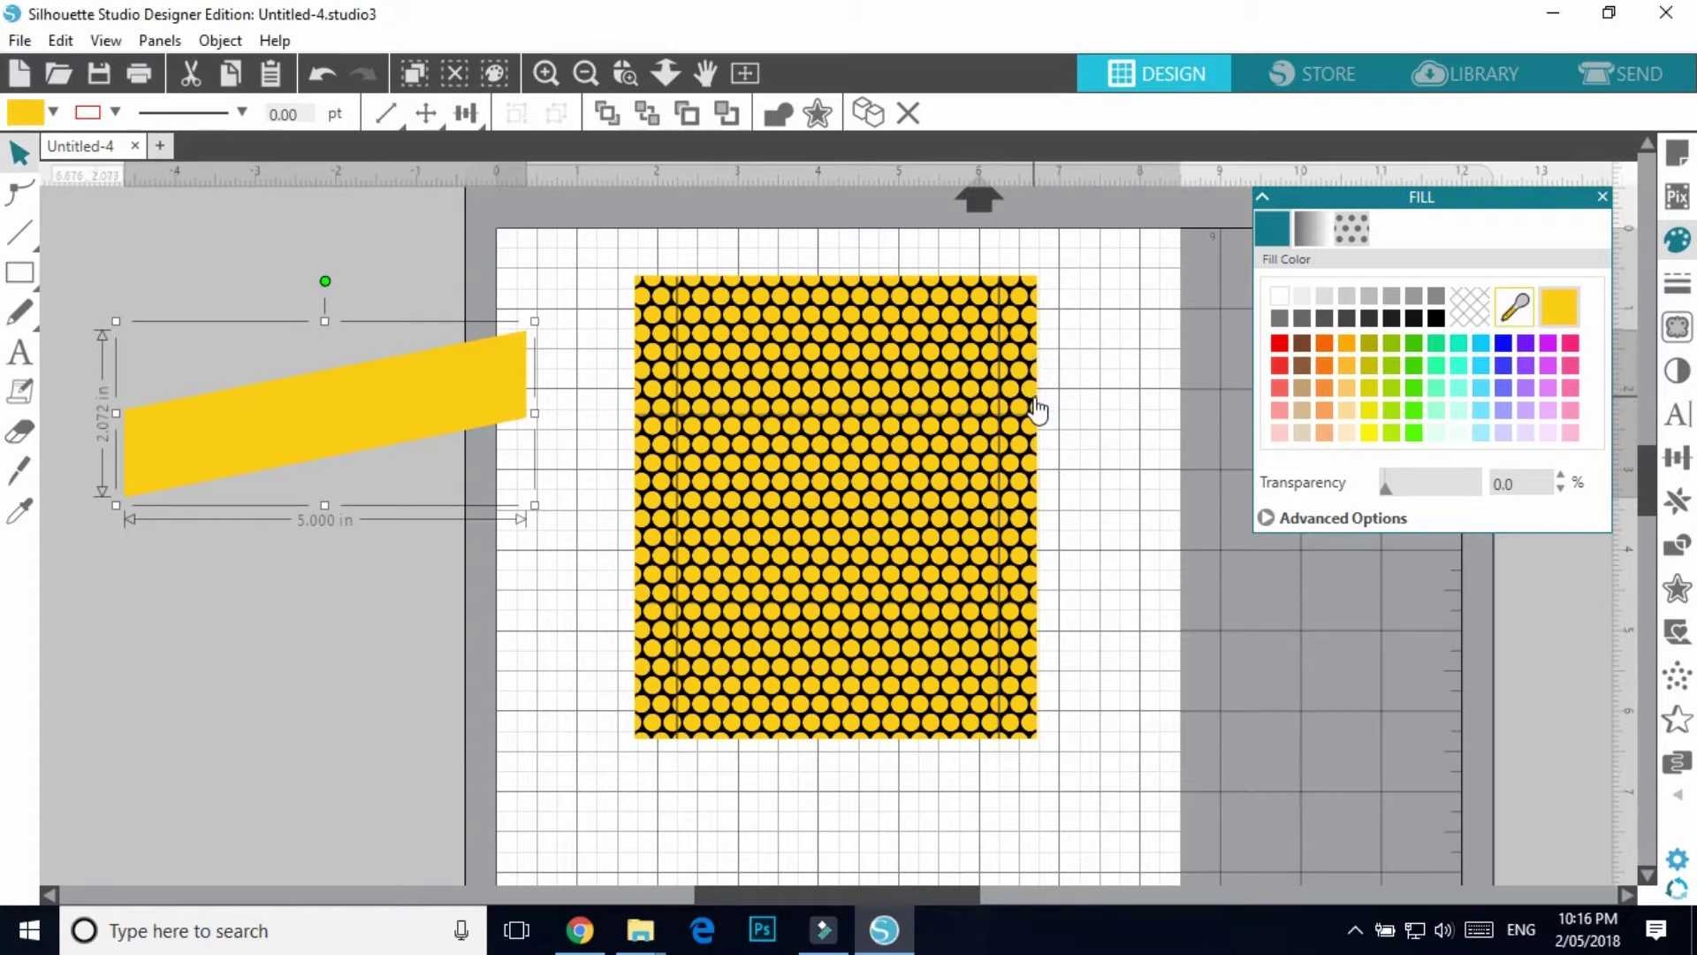
pyautogui.click(1436, 319)
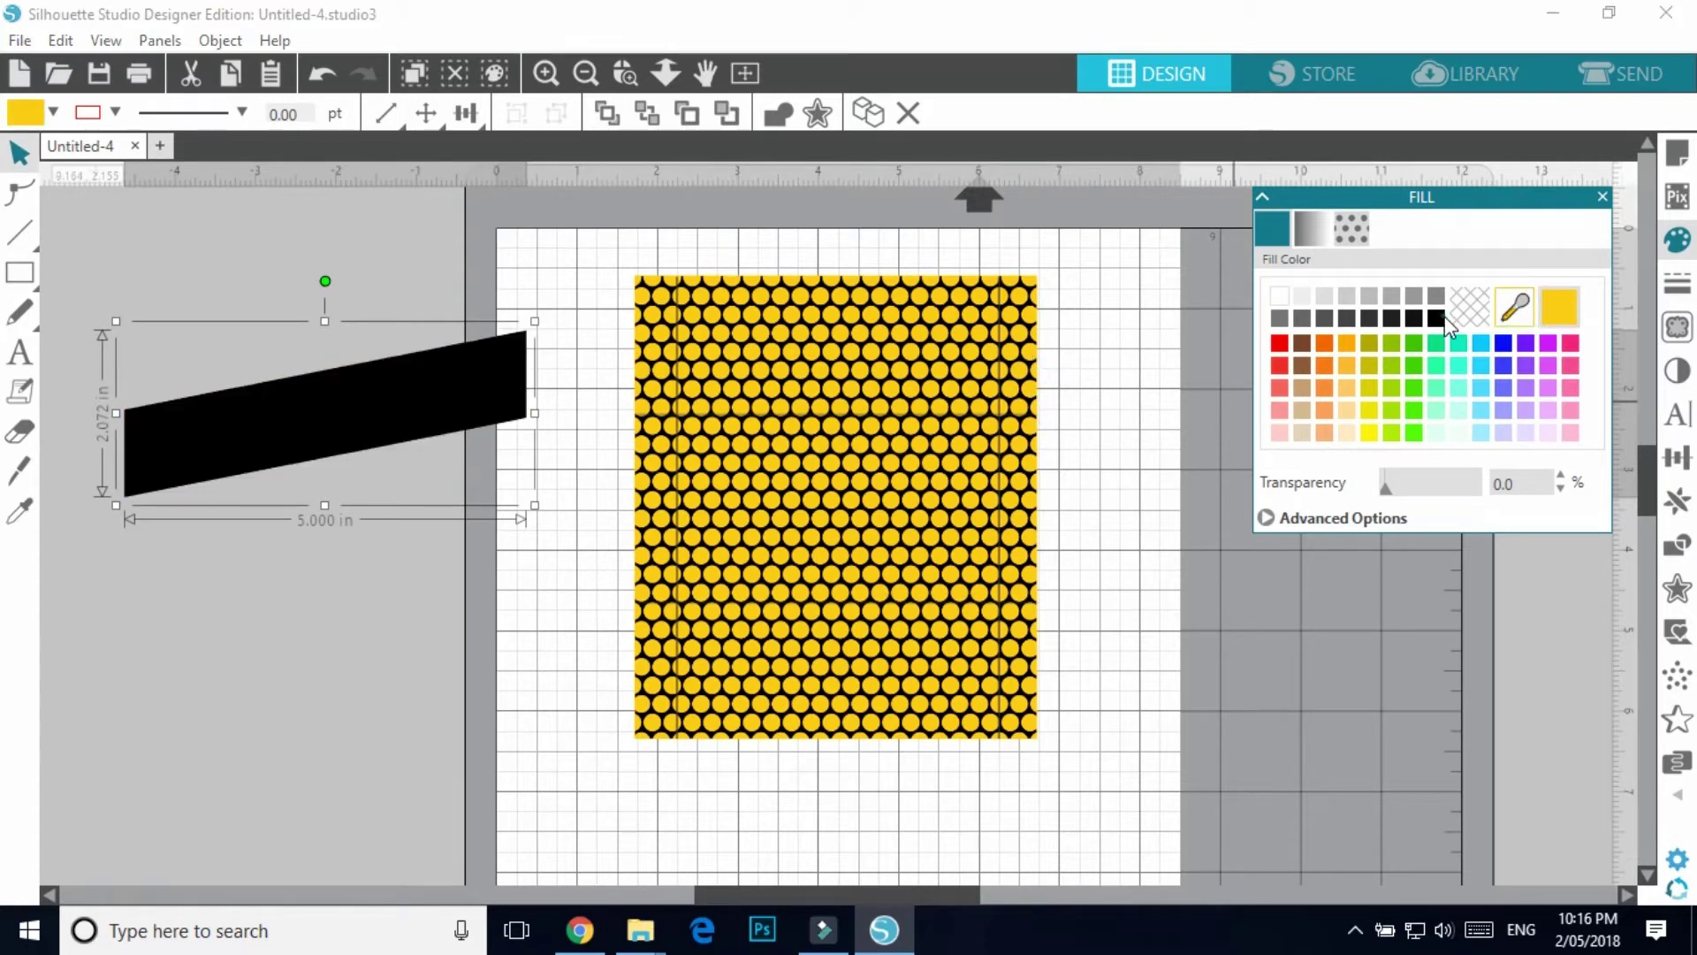
pyautogui.click(1218, 632)
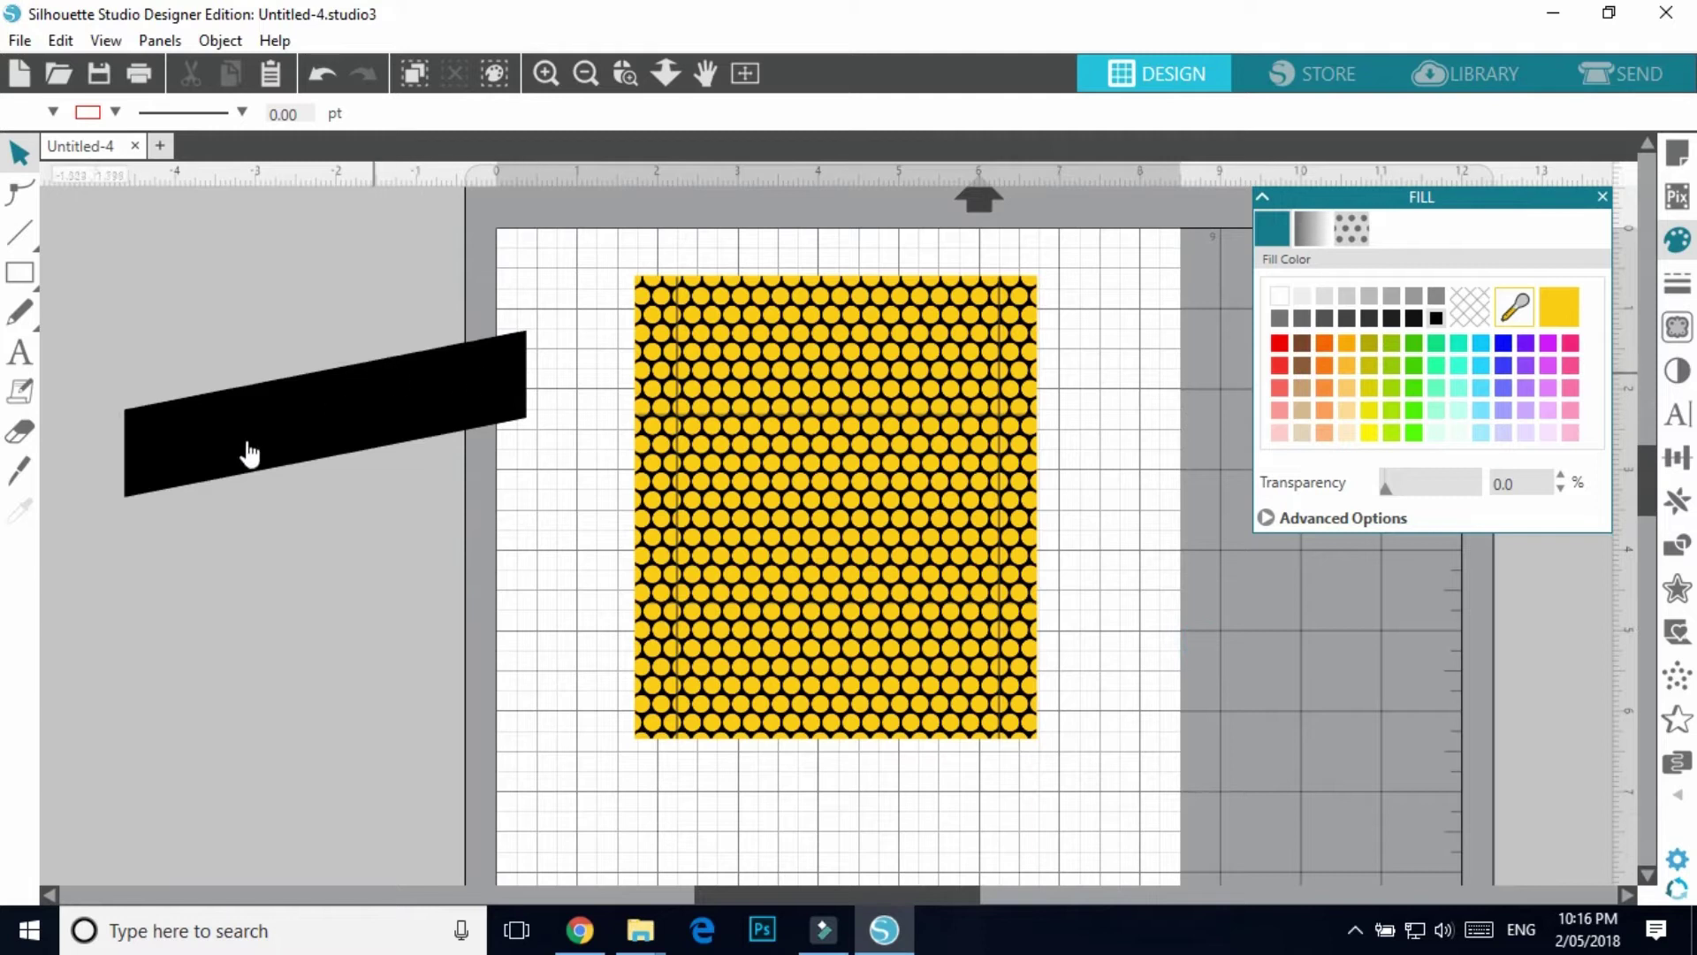
# - Place the black label diagonally across the middle of the patterned wrapper, with its ends flush with the wrapper's side edges
pyautogui.moveTo(367, 402); pyautogui.dragTo(884, 566)
pyautogui.click(749, 198)
pyautogui.click(546, 73)
pyautogui.click(545, 73)
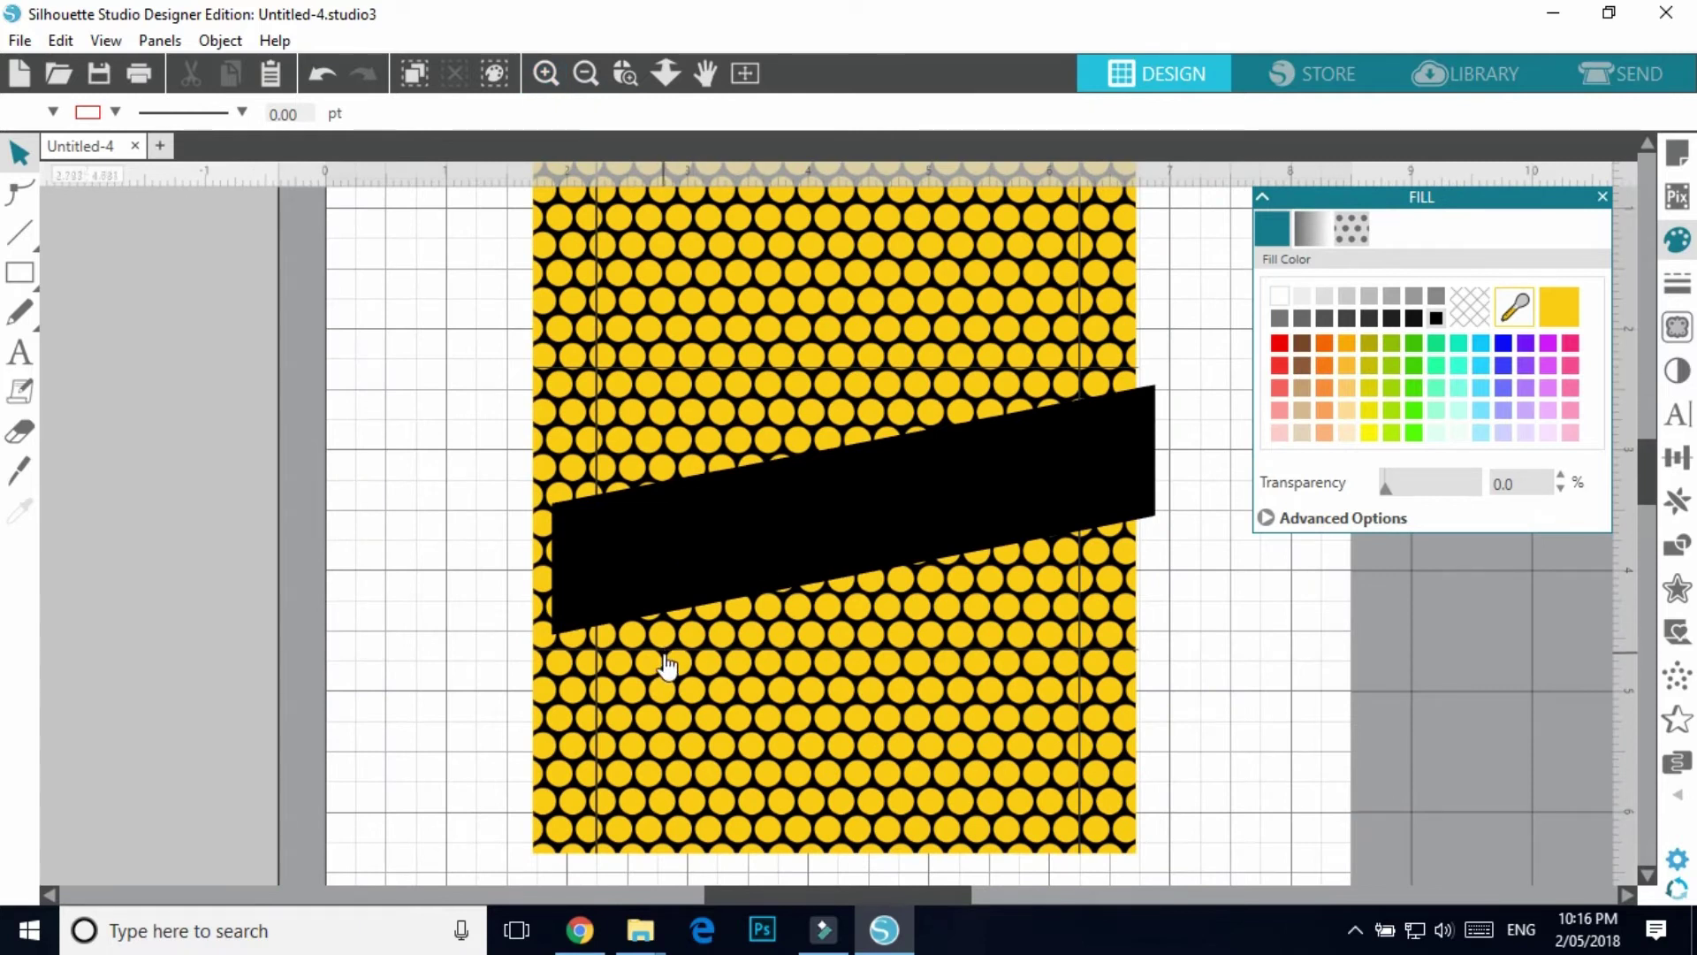
pyautogui.moveTo(898, 534); pyautogui.dragTo(883, 547)
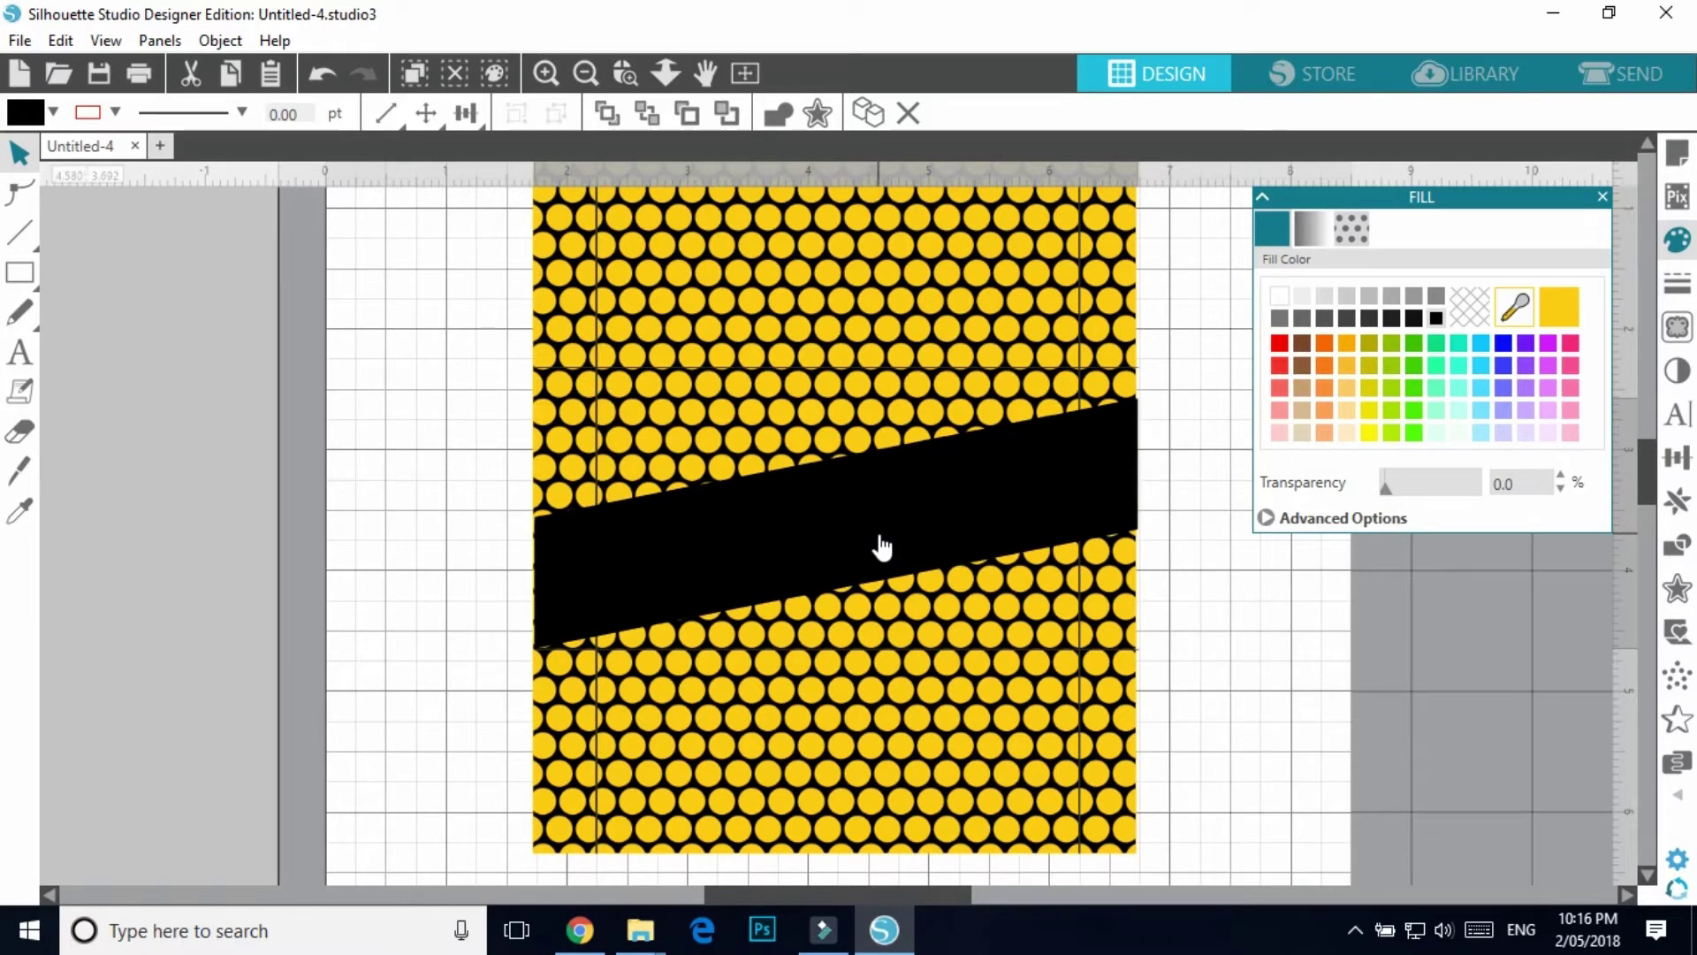
pyautogui.click(1324, 641)
# - Check the Rice Krispies Treats package photo in Chrome for the band's placement and return to Silhouette Studio
pyautogui.click(579, 930)
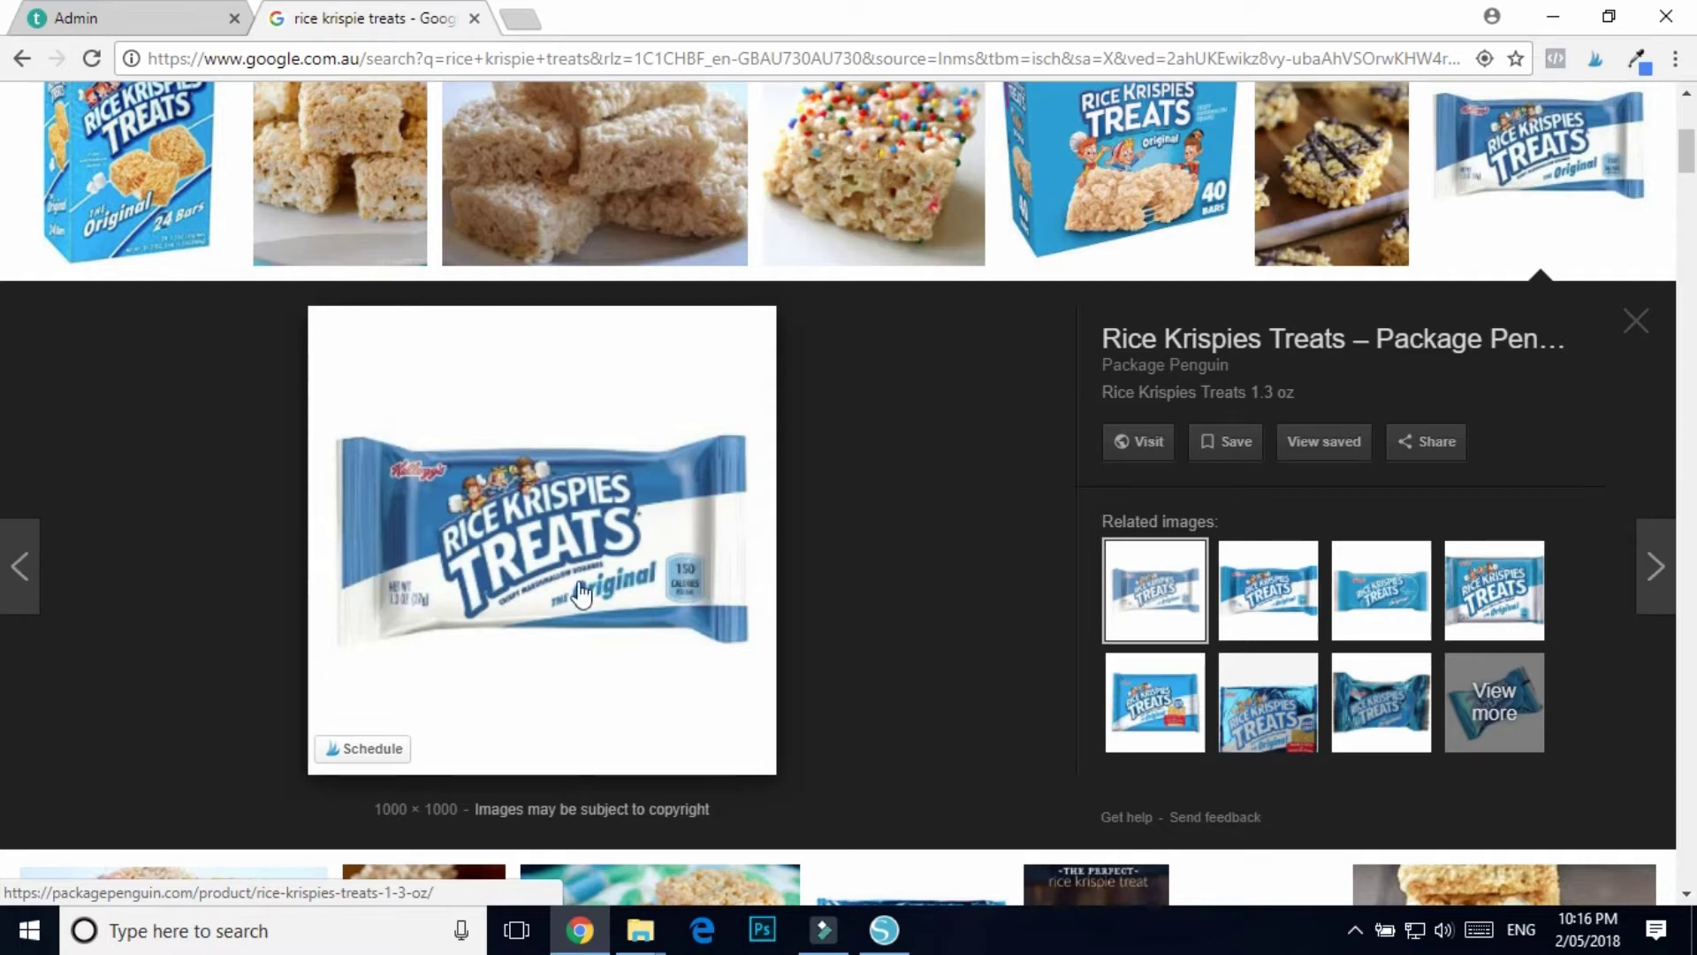
pyautogui.click(884, 930)
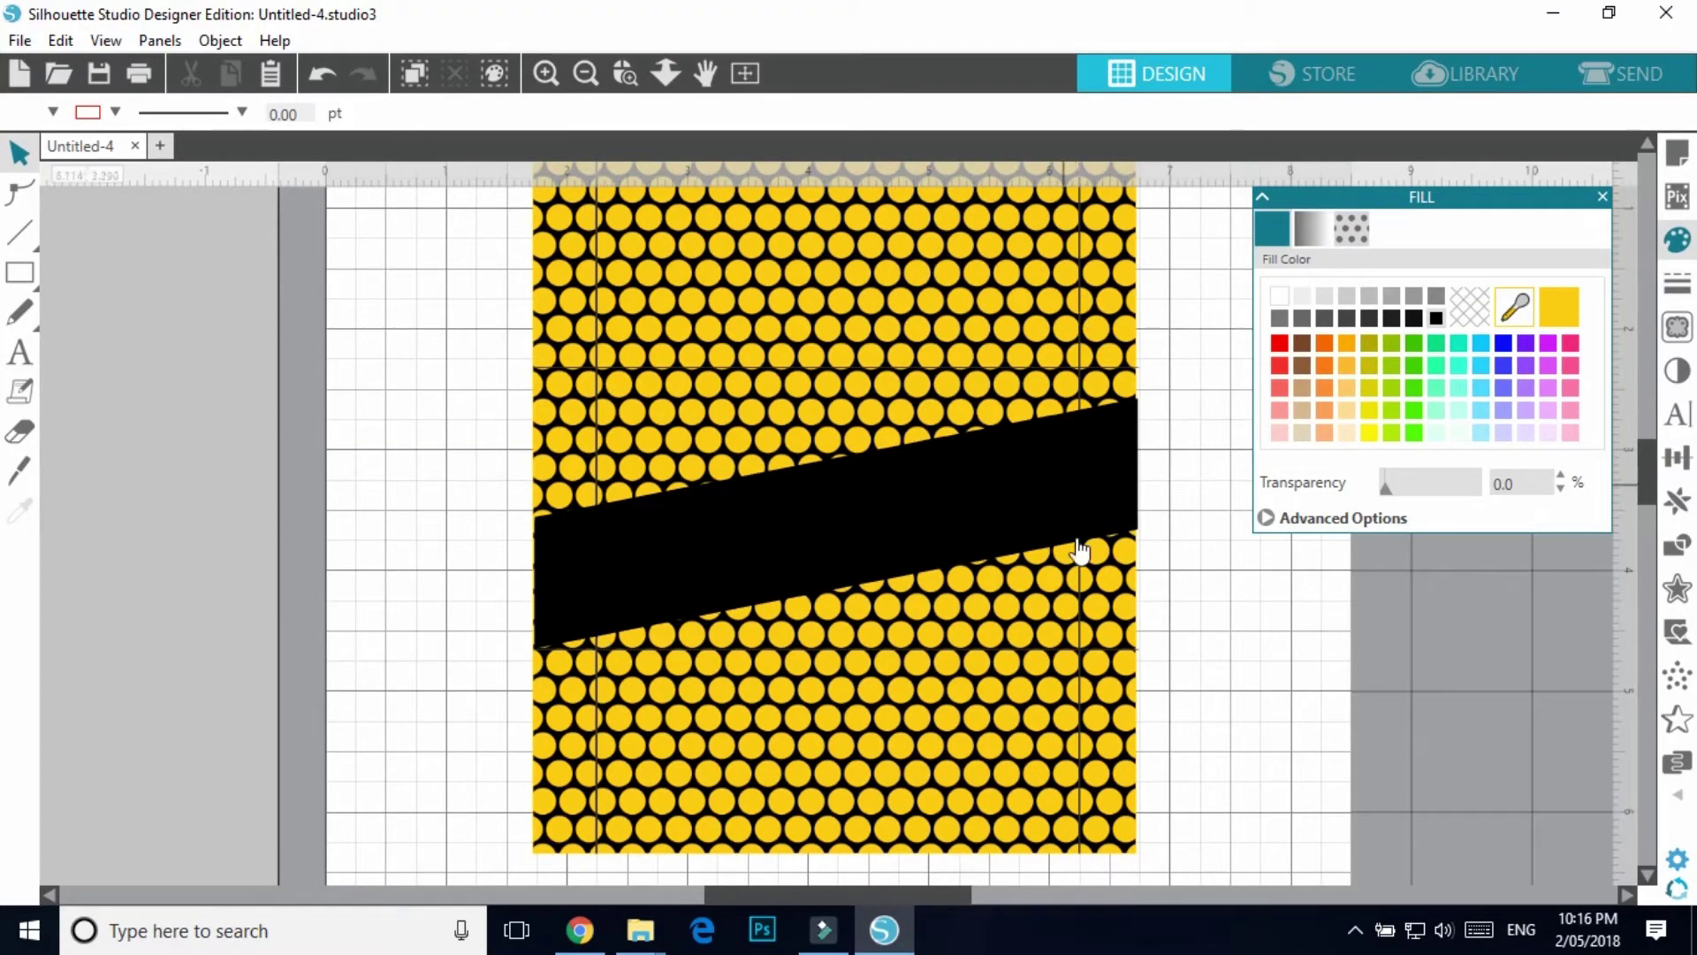
pyautogui.click(1319, 654)
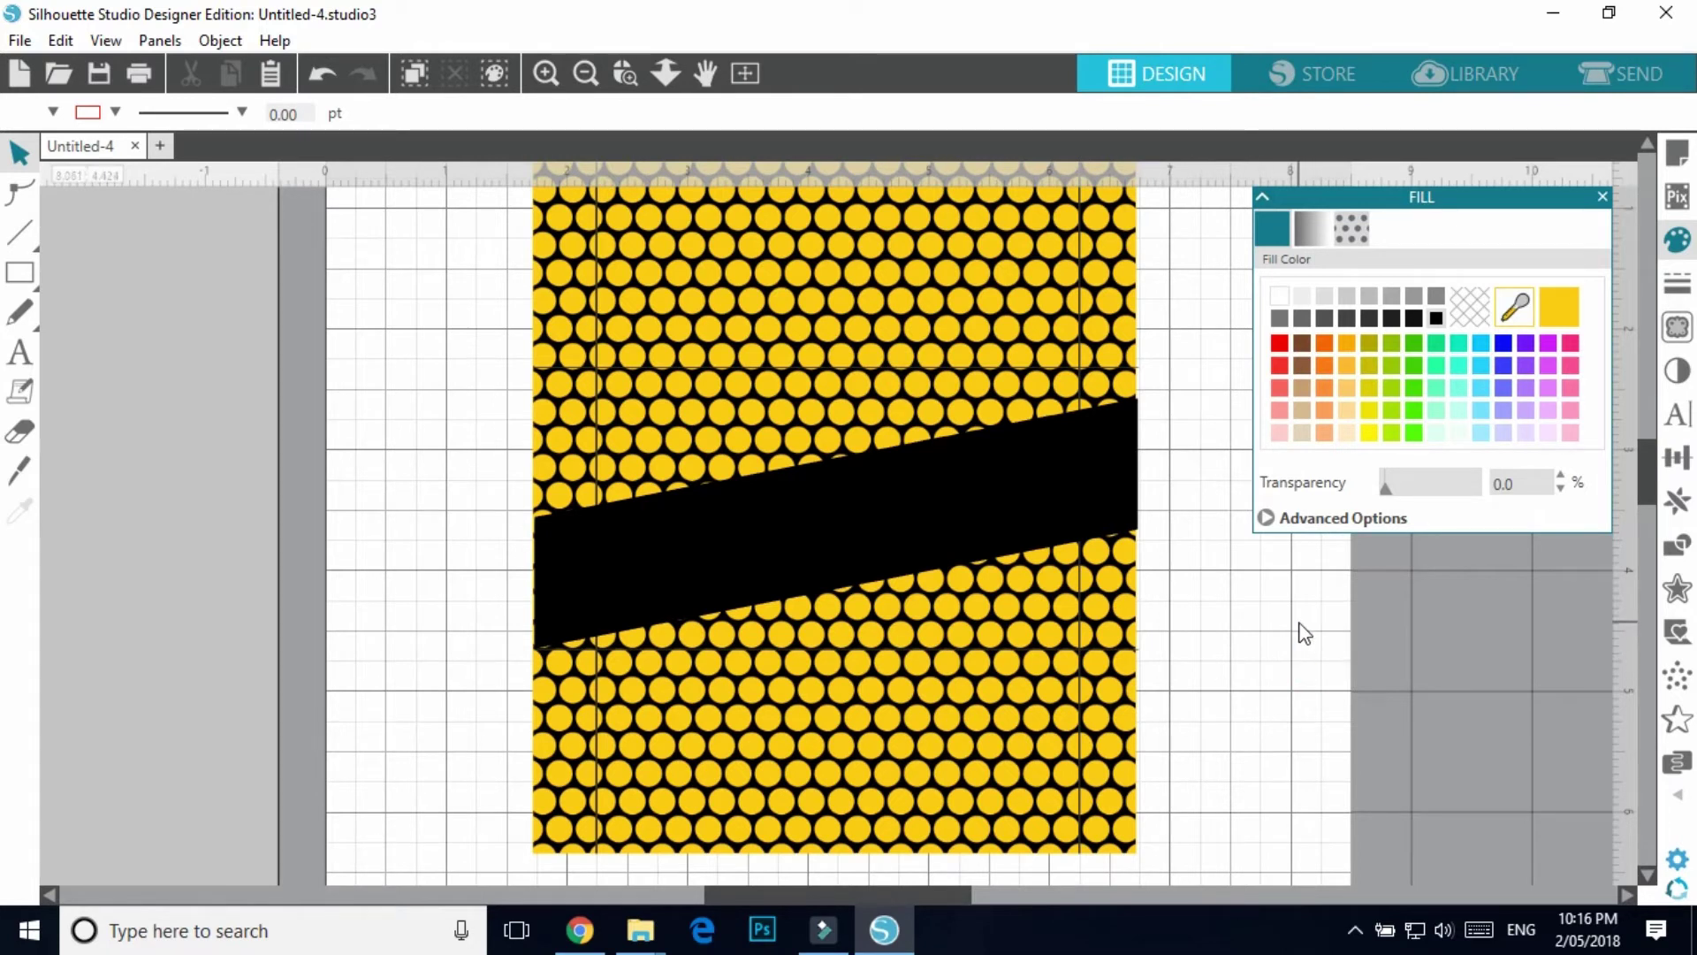
# - Group the black label with the patterned wrapper and shift the group toward the page's upper left corner
pyautogui.scroll(2, 1264, 751)
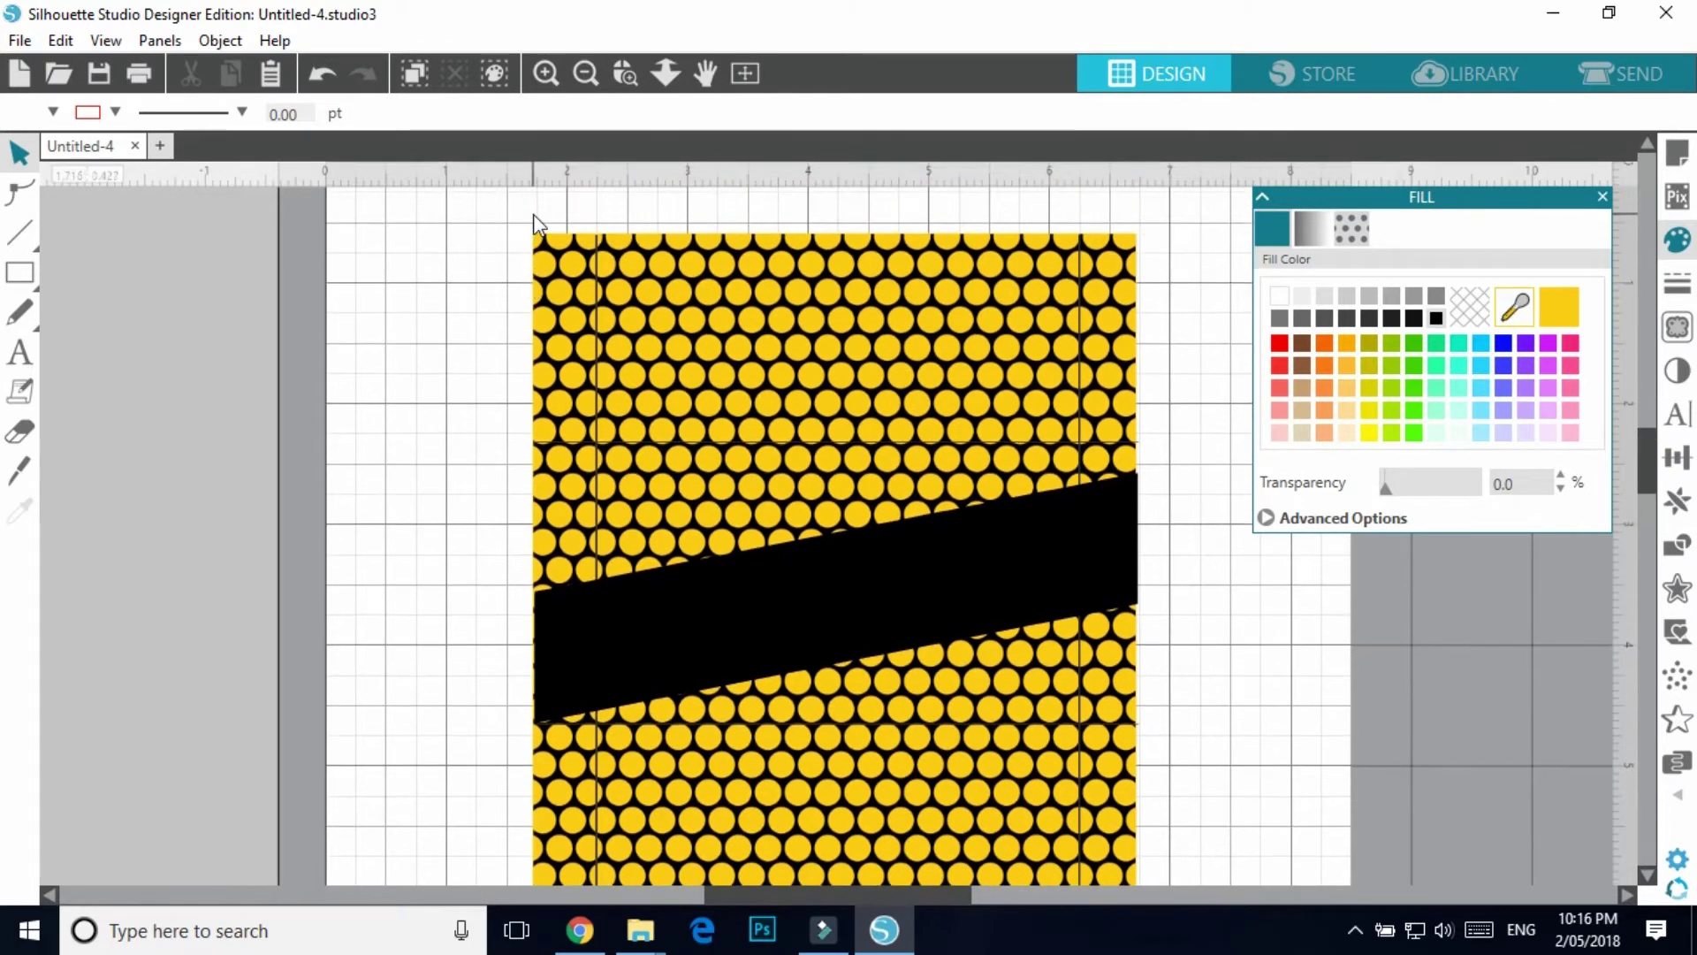
pyautogui.click(537, 232)
pyautogui.click(514, 119)
pyautogui.click(1249, 733)
pyautogui.moveTo(1022, 590); pyautogui.dragTo(965, 571)
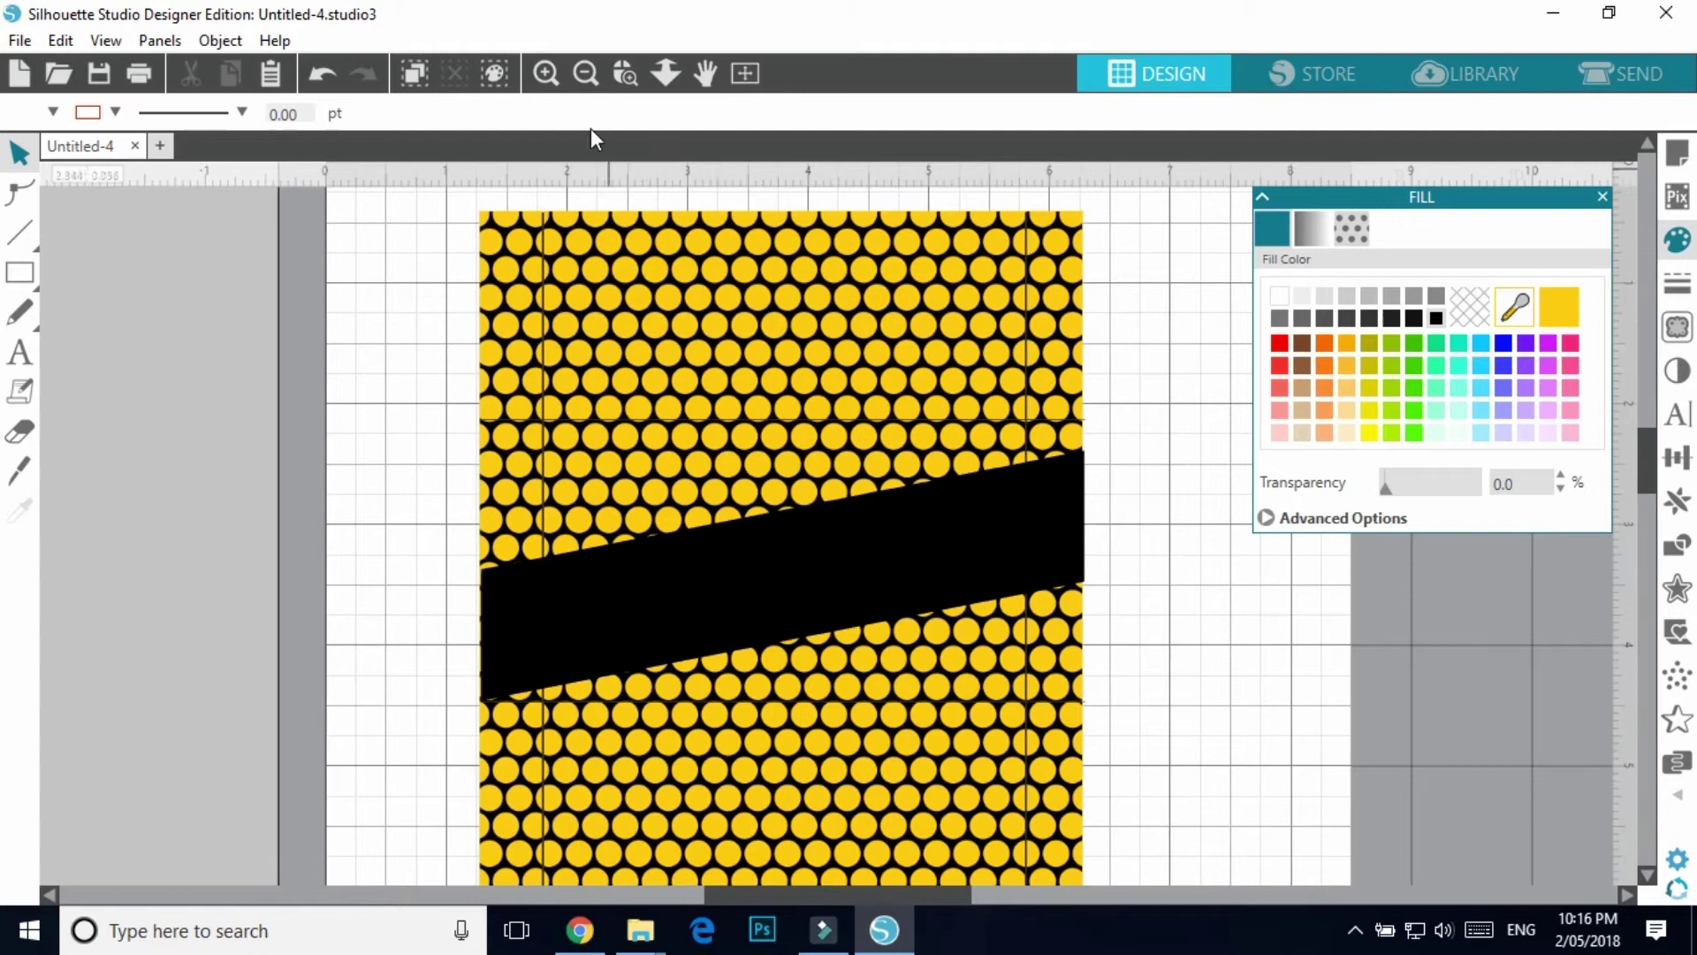
# - Bring the CRINKLE LINES LEFT image from the RICE KRISPEY folder into the design and align it with the wrapper's left edge
pyautogui.click(584, 79)
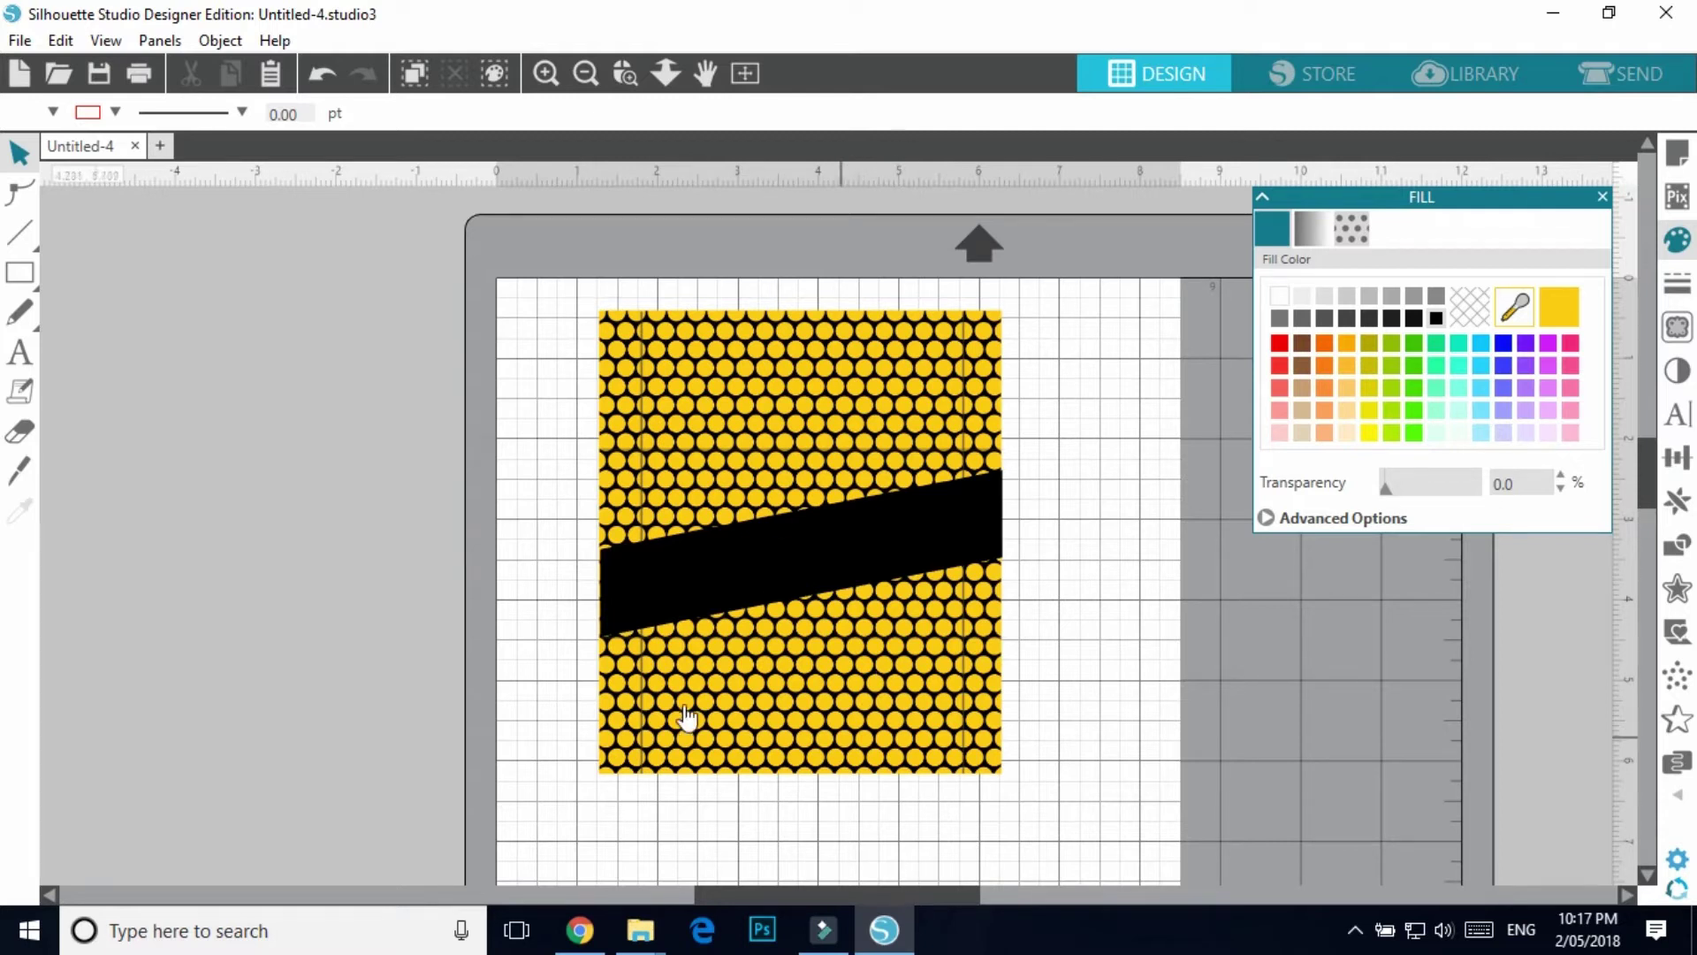
pyautogui.moveTo(642, 944)
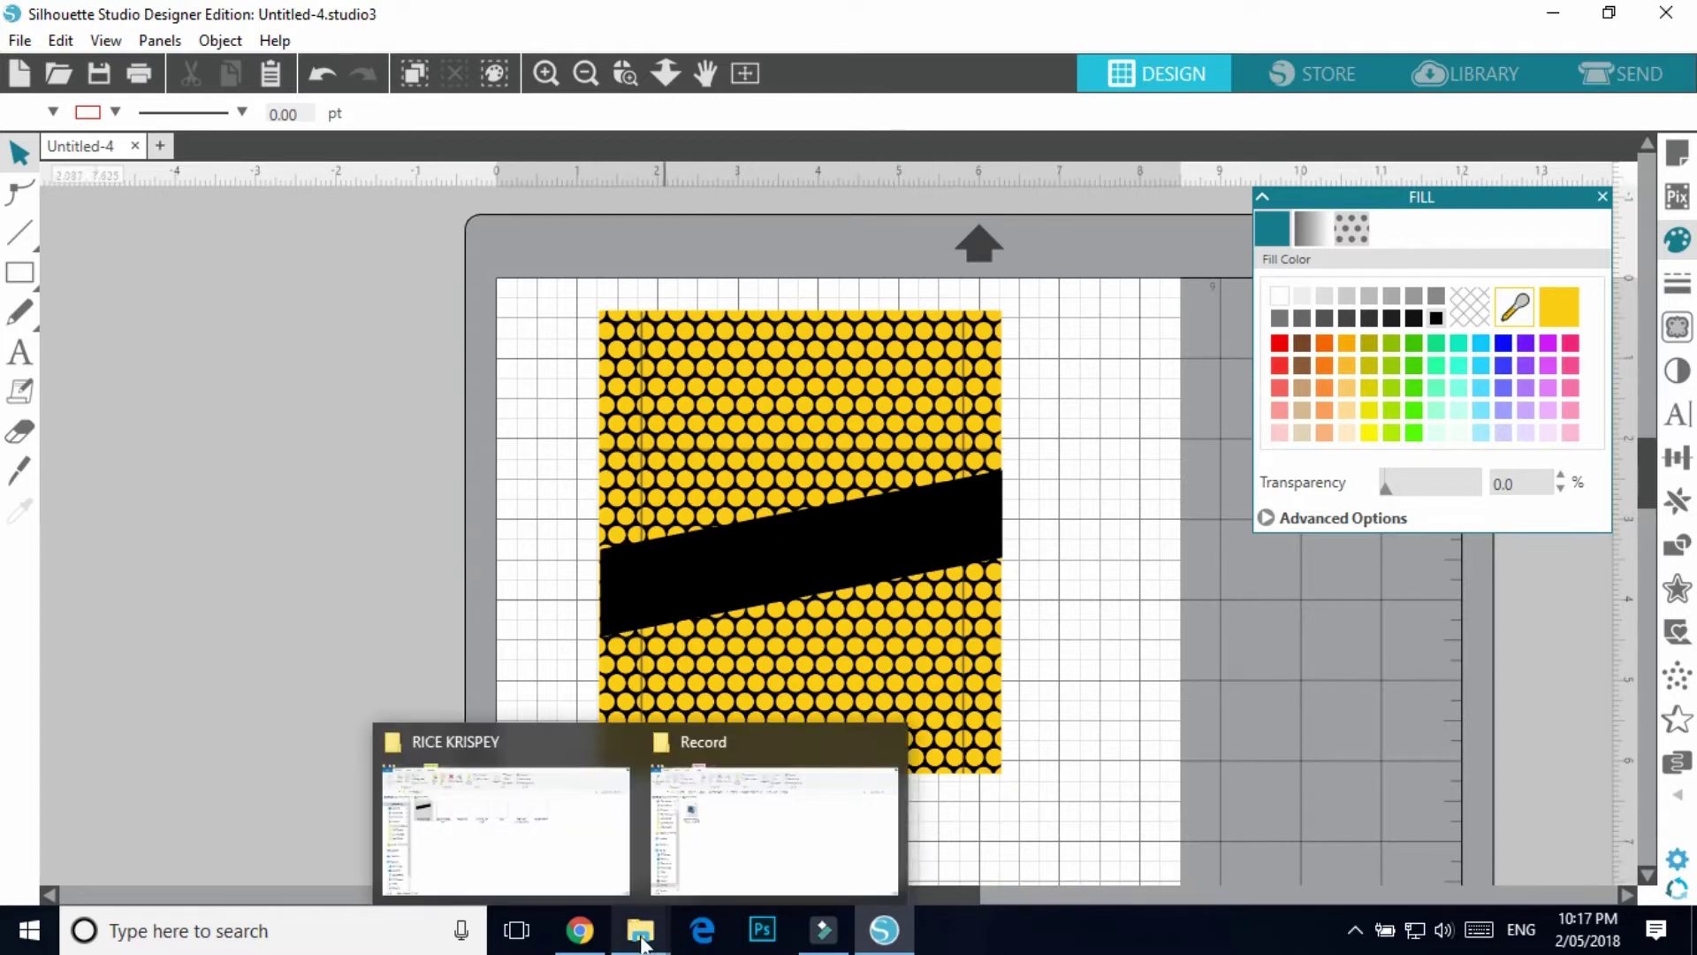
pyautogui.click(530, 818)
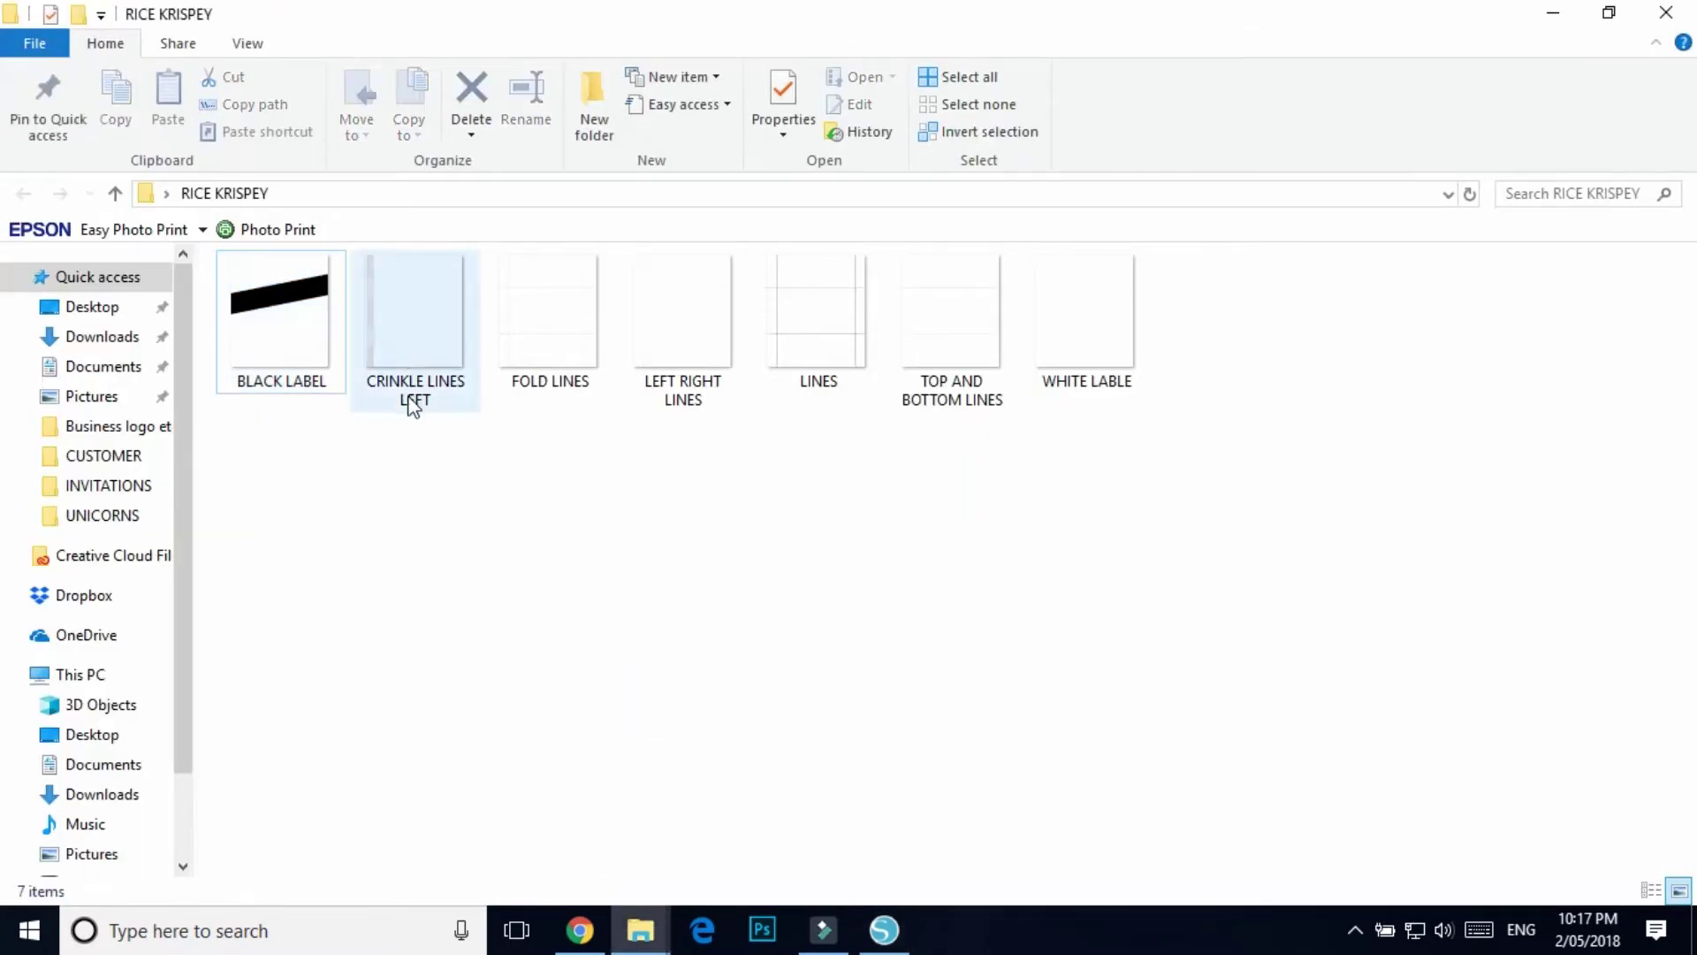
pyautogui.moveTo(405, 333); pyautogui.dragTo(310, 526)
pyautogui.moveTo(325, 588); pyautogui.dragTo(629, 568)
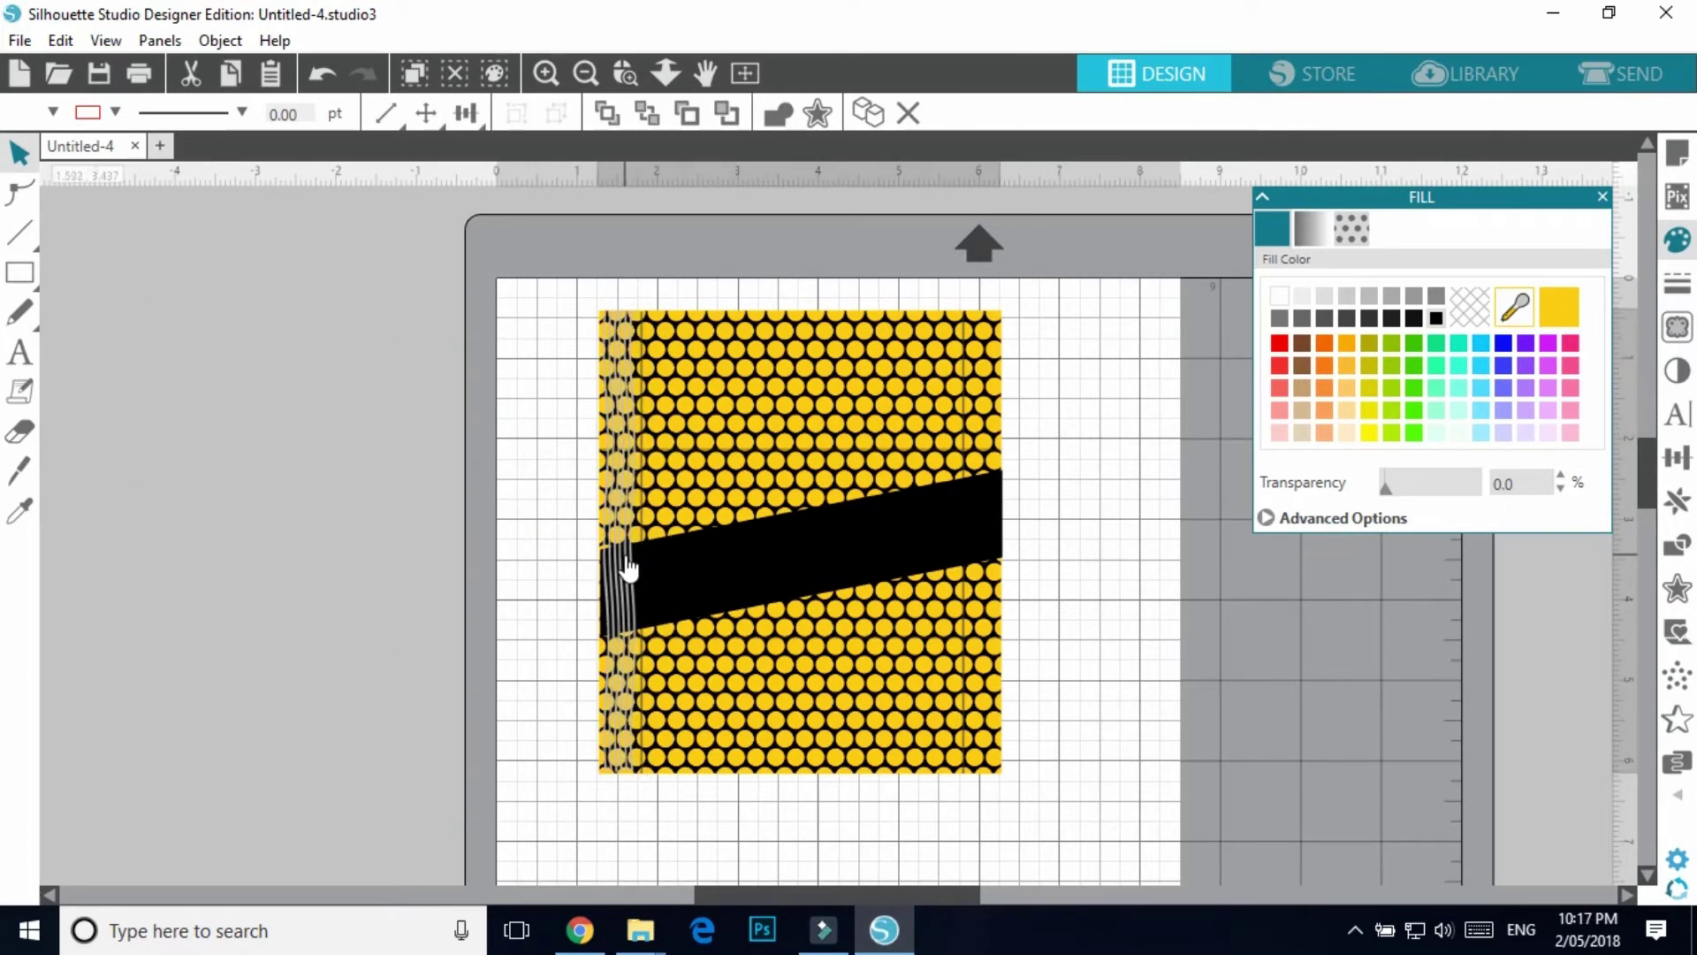
# - Duplicate the left crinkle lines, flip the copy horizontally and align it with the wrapper's right edge
pyautogui.rightClick(619, 502)
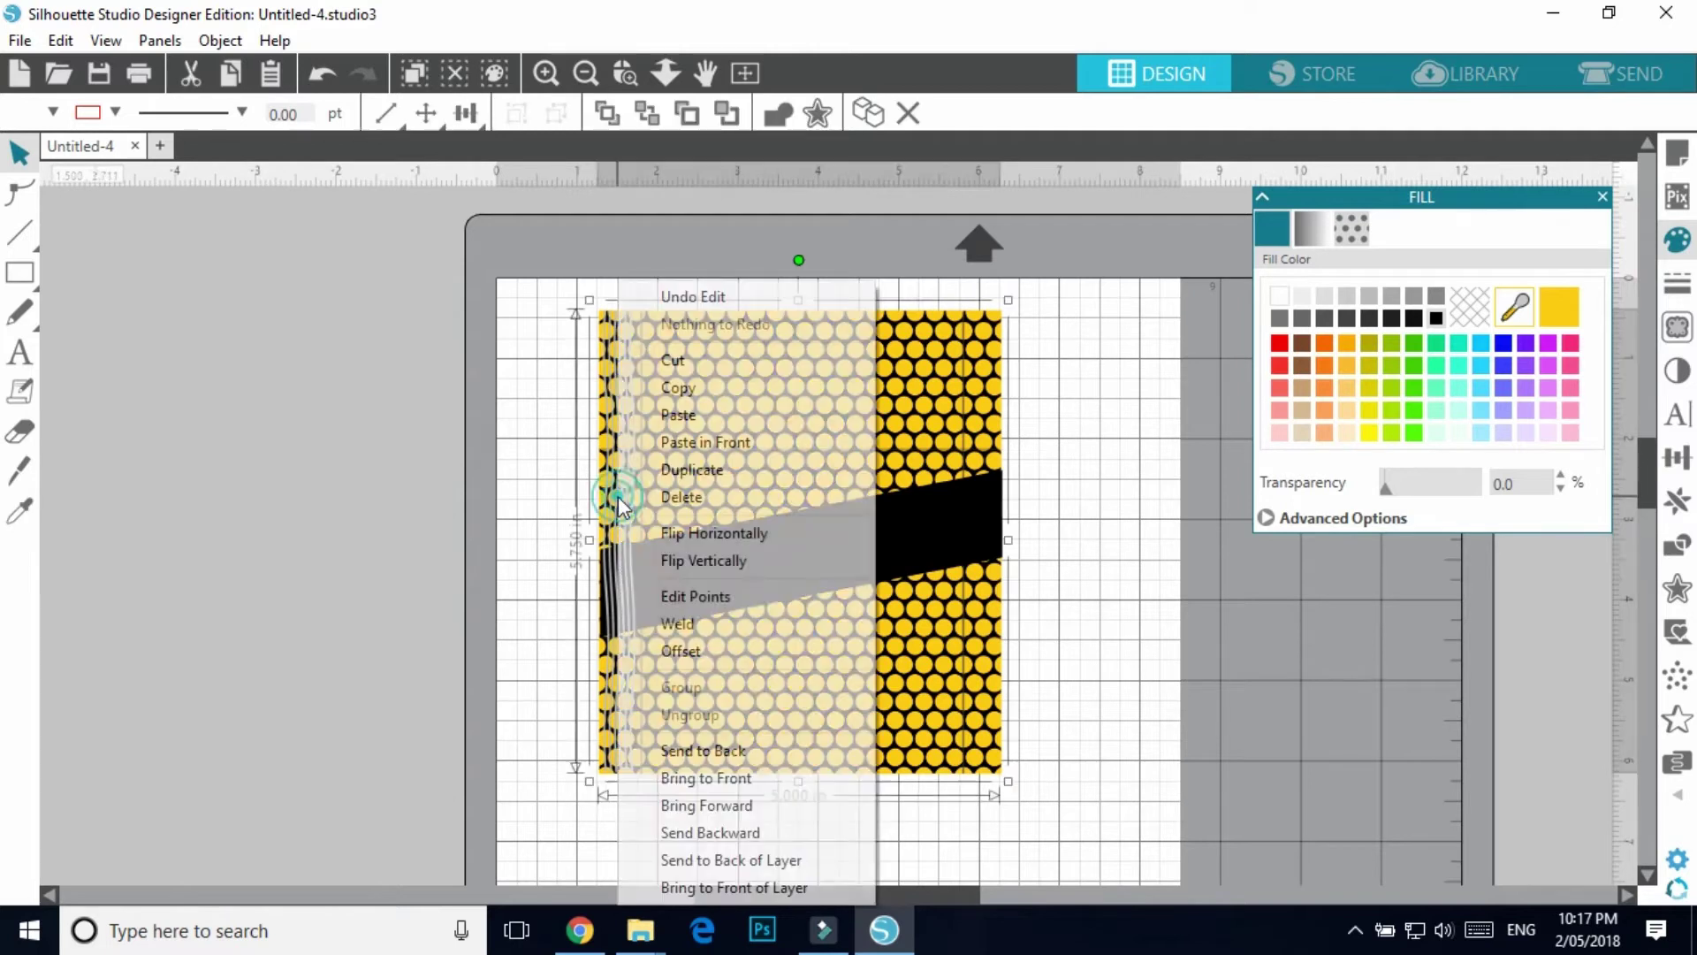
pyautogui.click(682, 495)
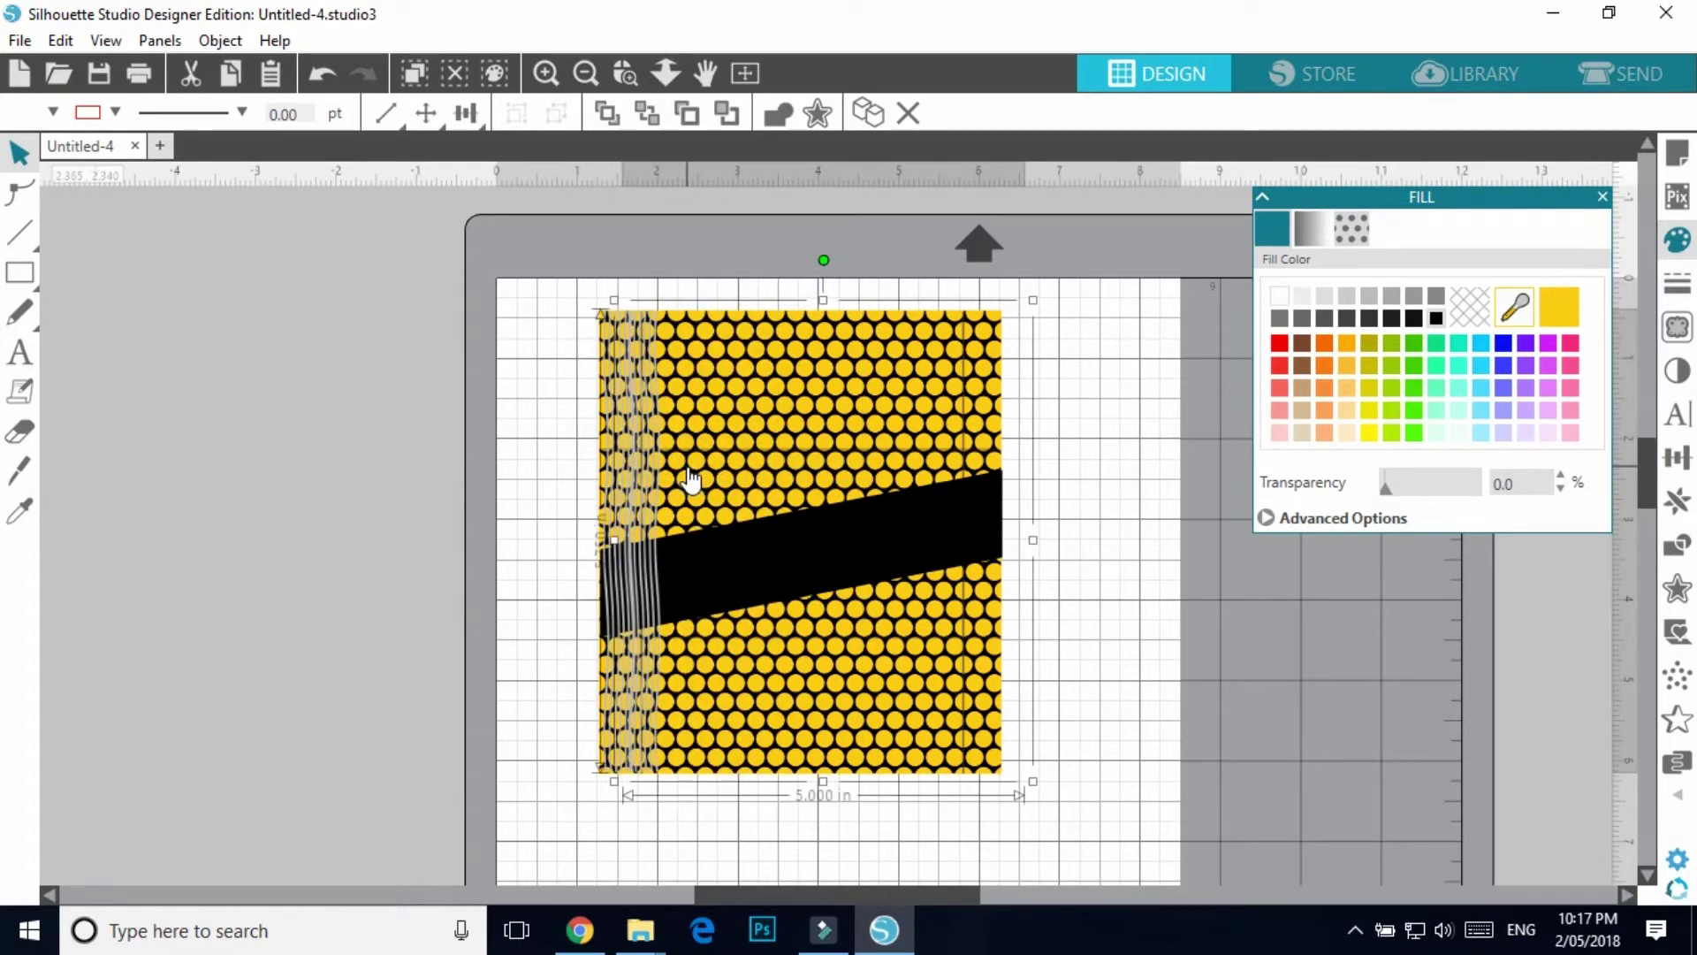
pyautogui.rightClick(652, 448)
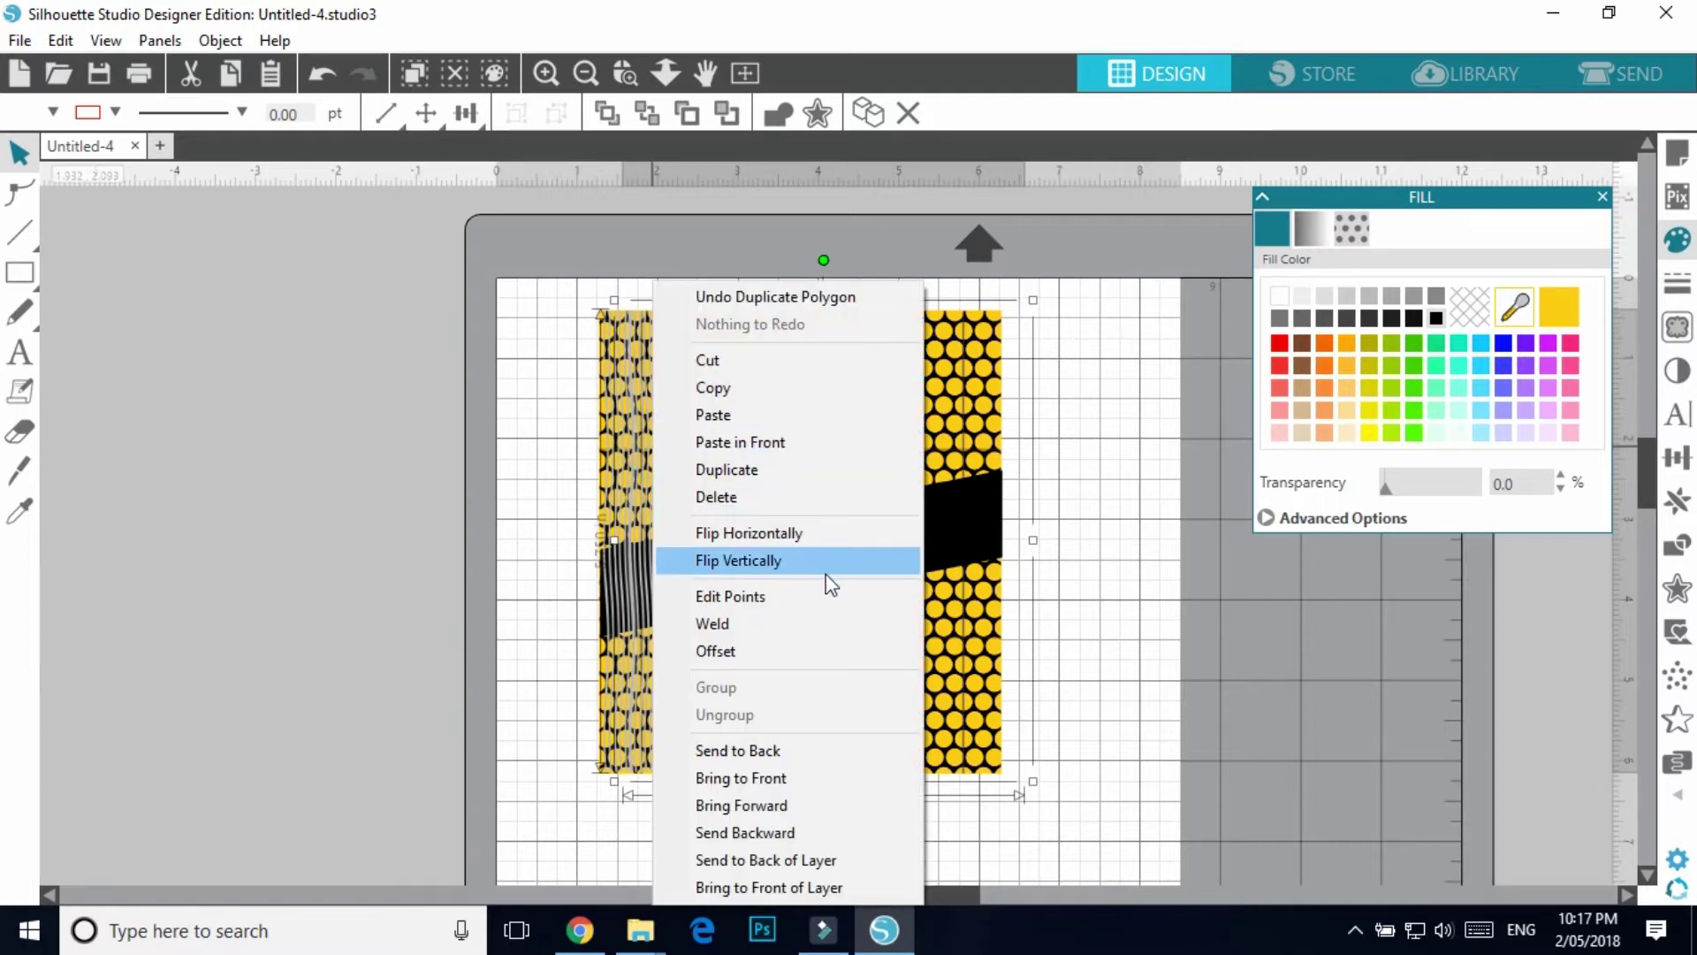
pyautogui.click(794, 534)
pyautogui.moveTo(1013, 548); pyautogui.dragTo(991, 547)
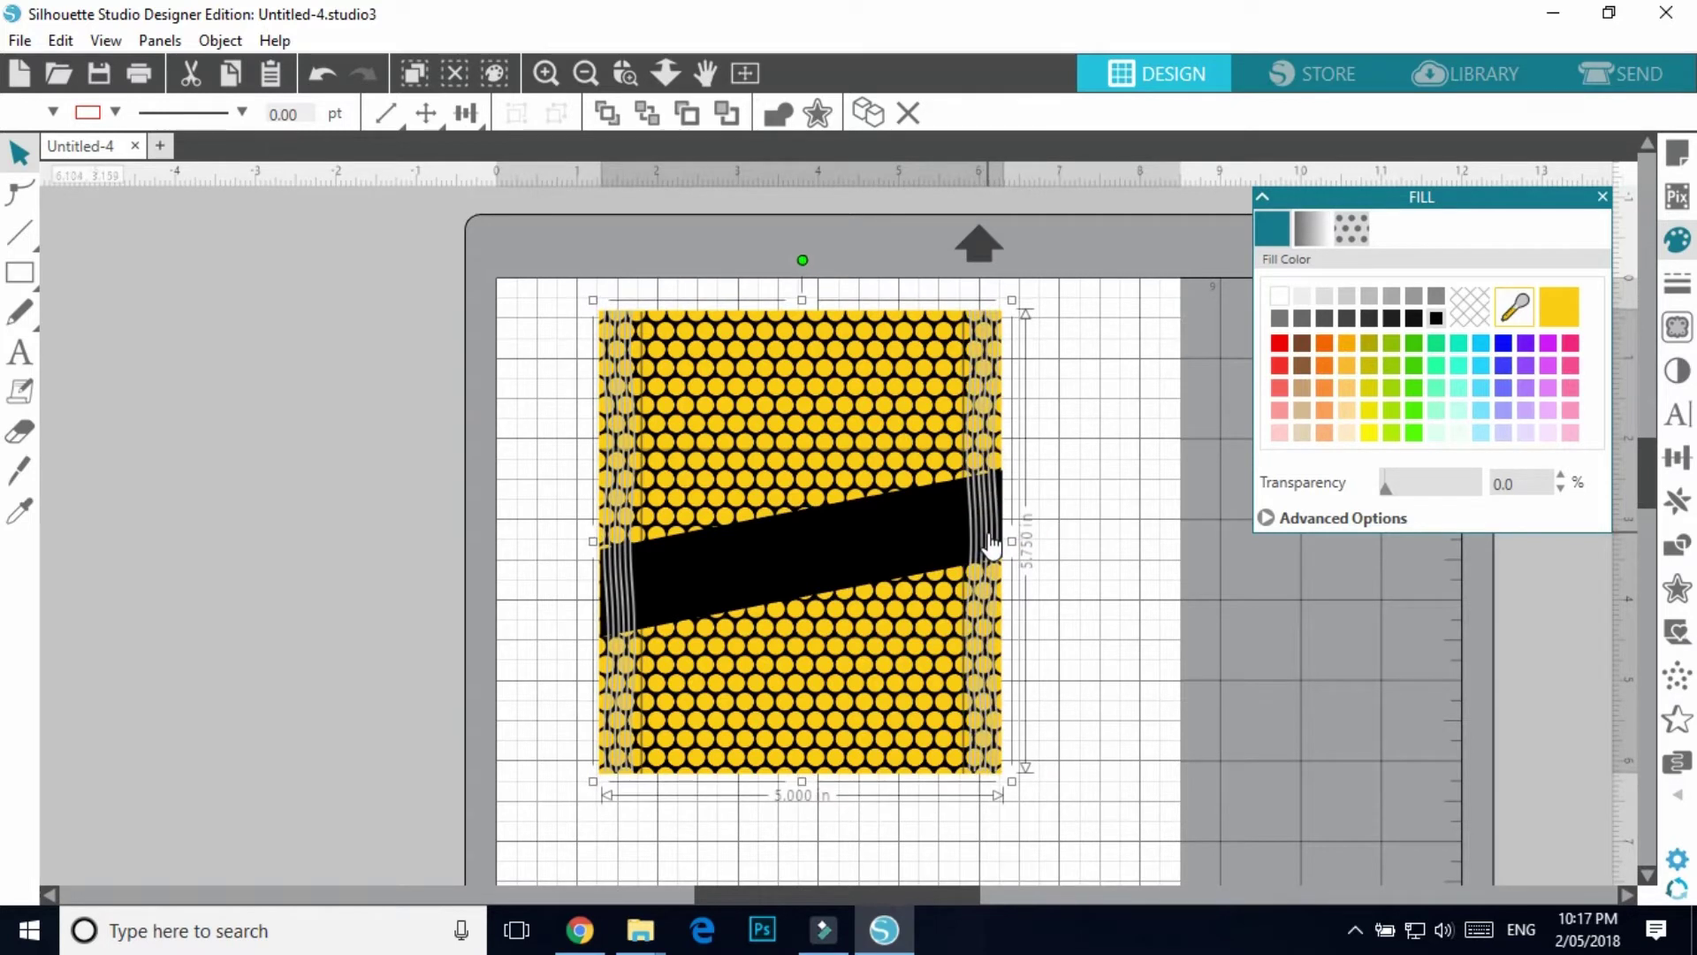
# - Nudge the left crinkle lines slightly inward and group both sets of crinkle lines with the patterned wrapper
pyautogui.click(311, 560)
pyautogui.click(989, 470)
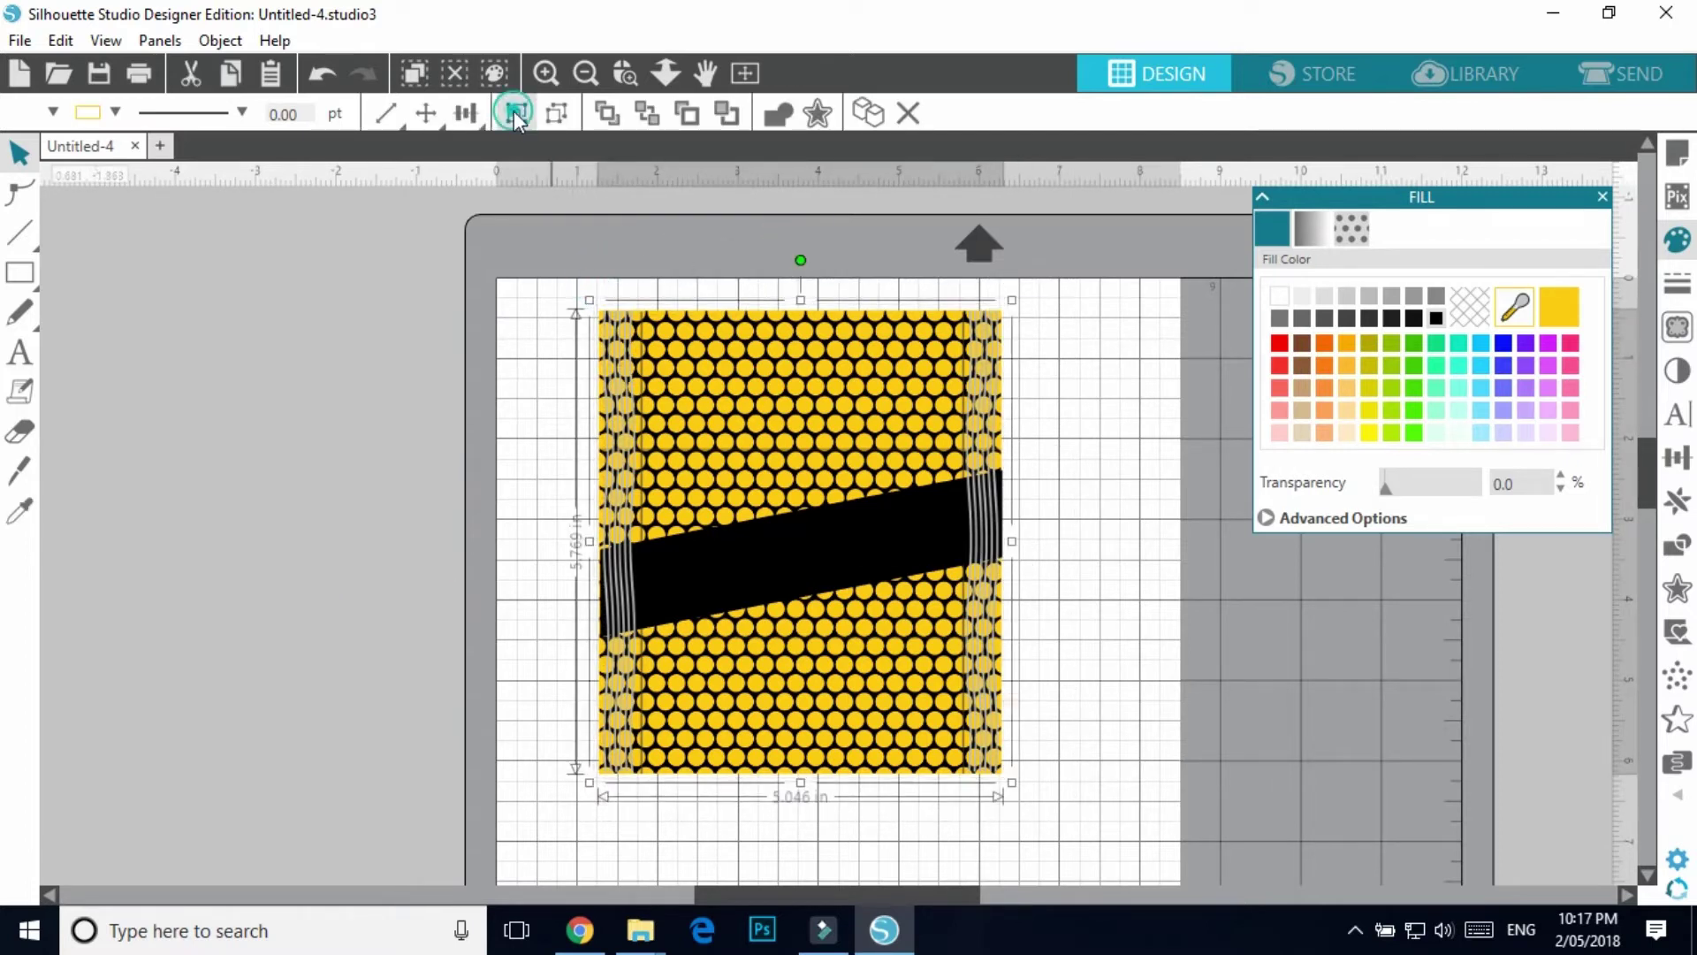
pyautogui.click(355, 422)
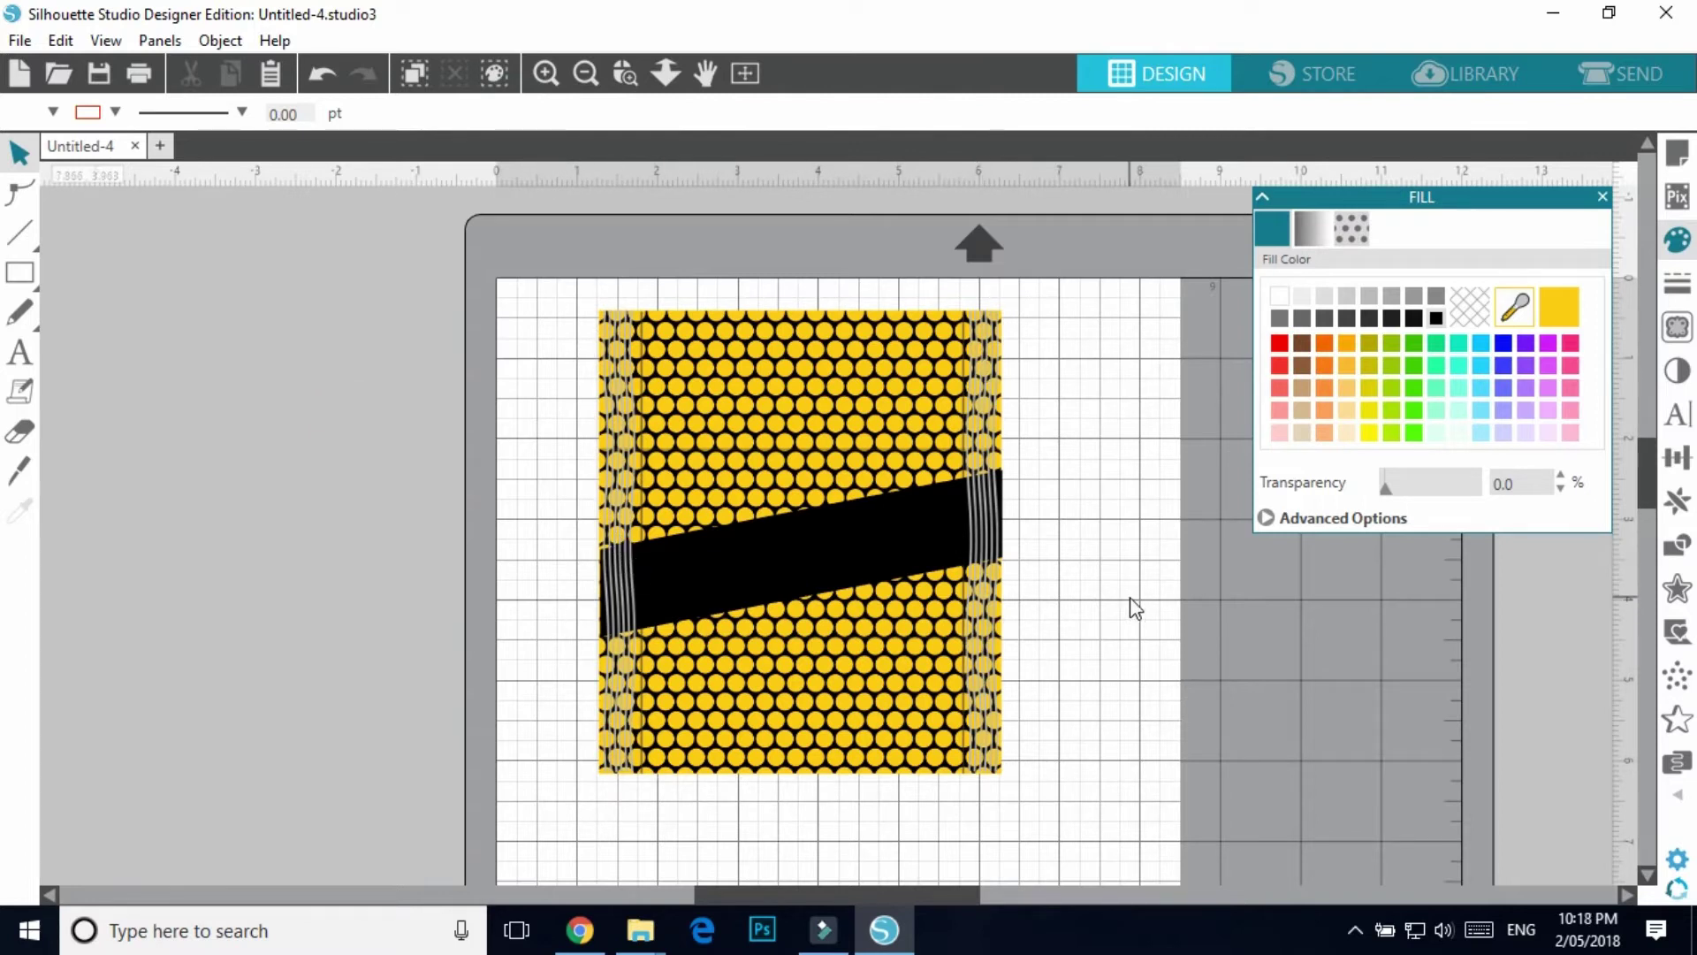
pyautogui.click(548, 69)
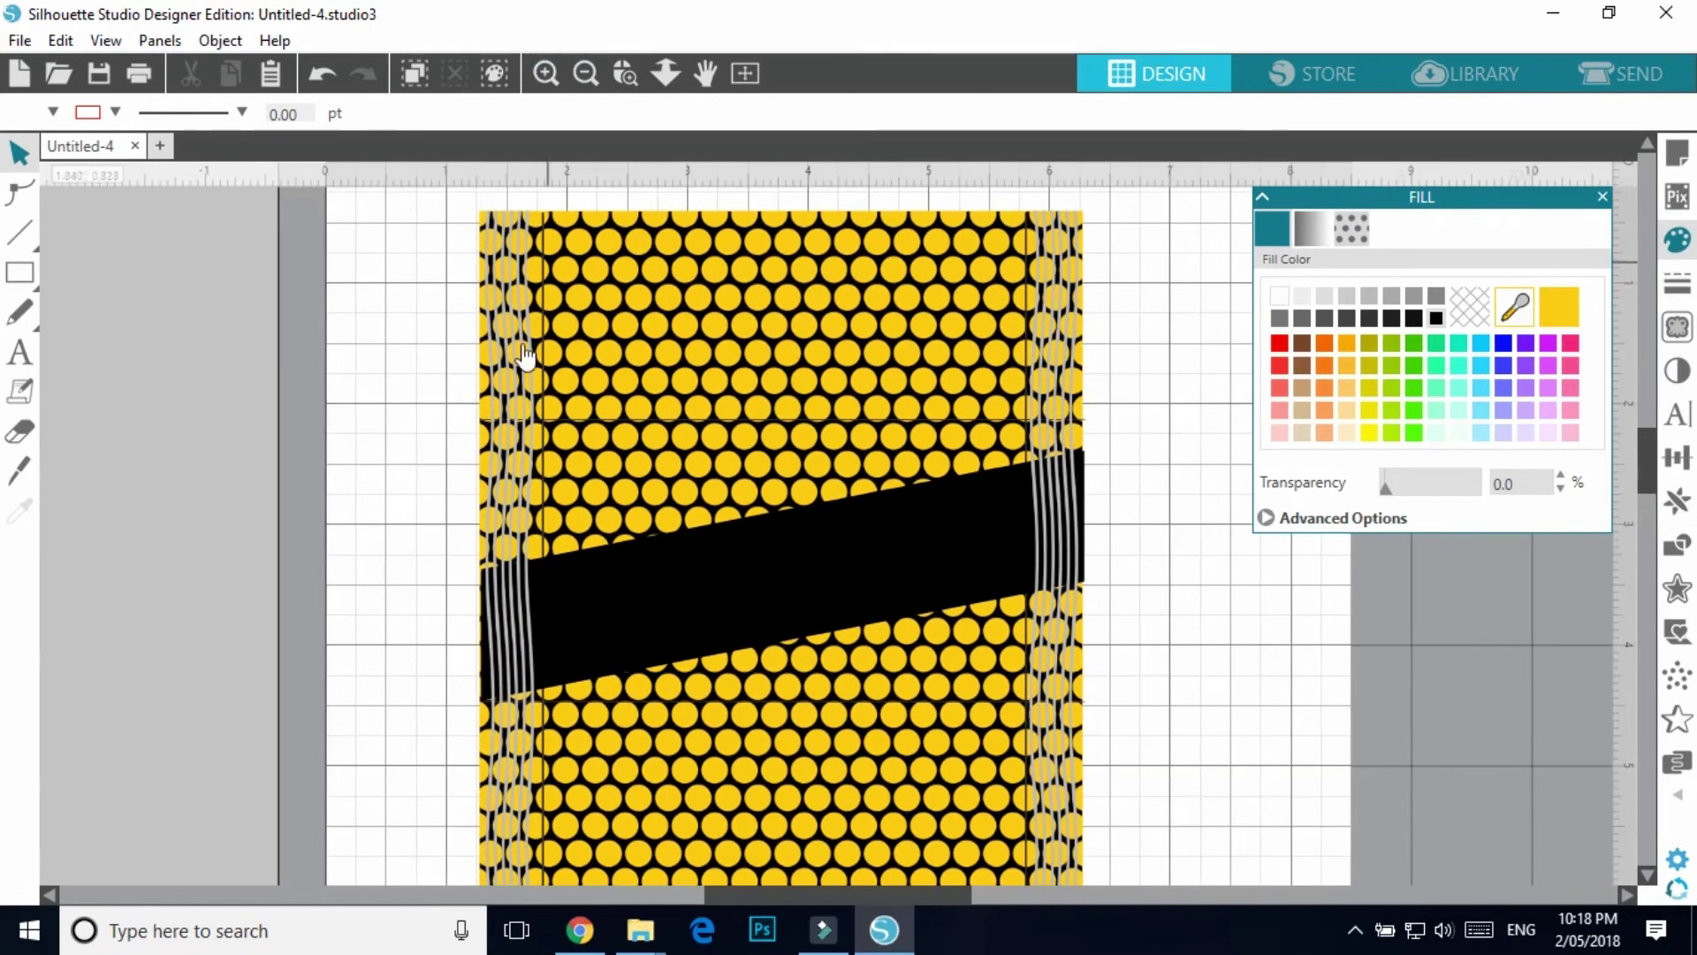
pyautogui.click(586, 73)
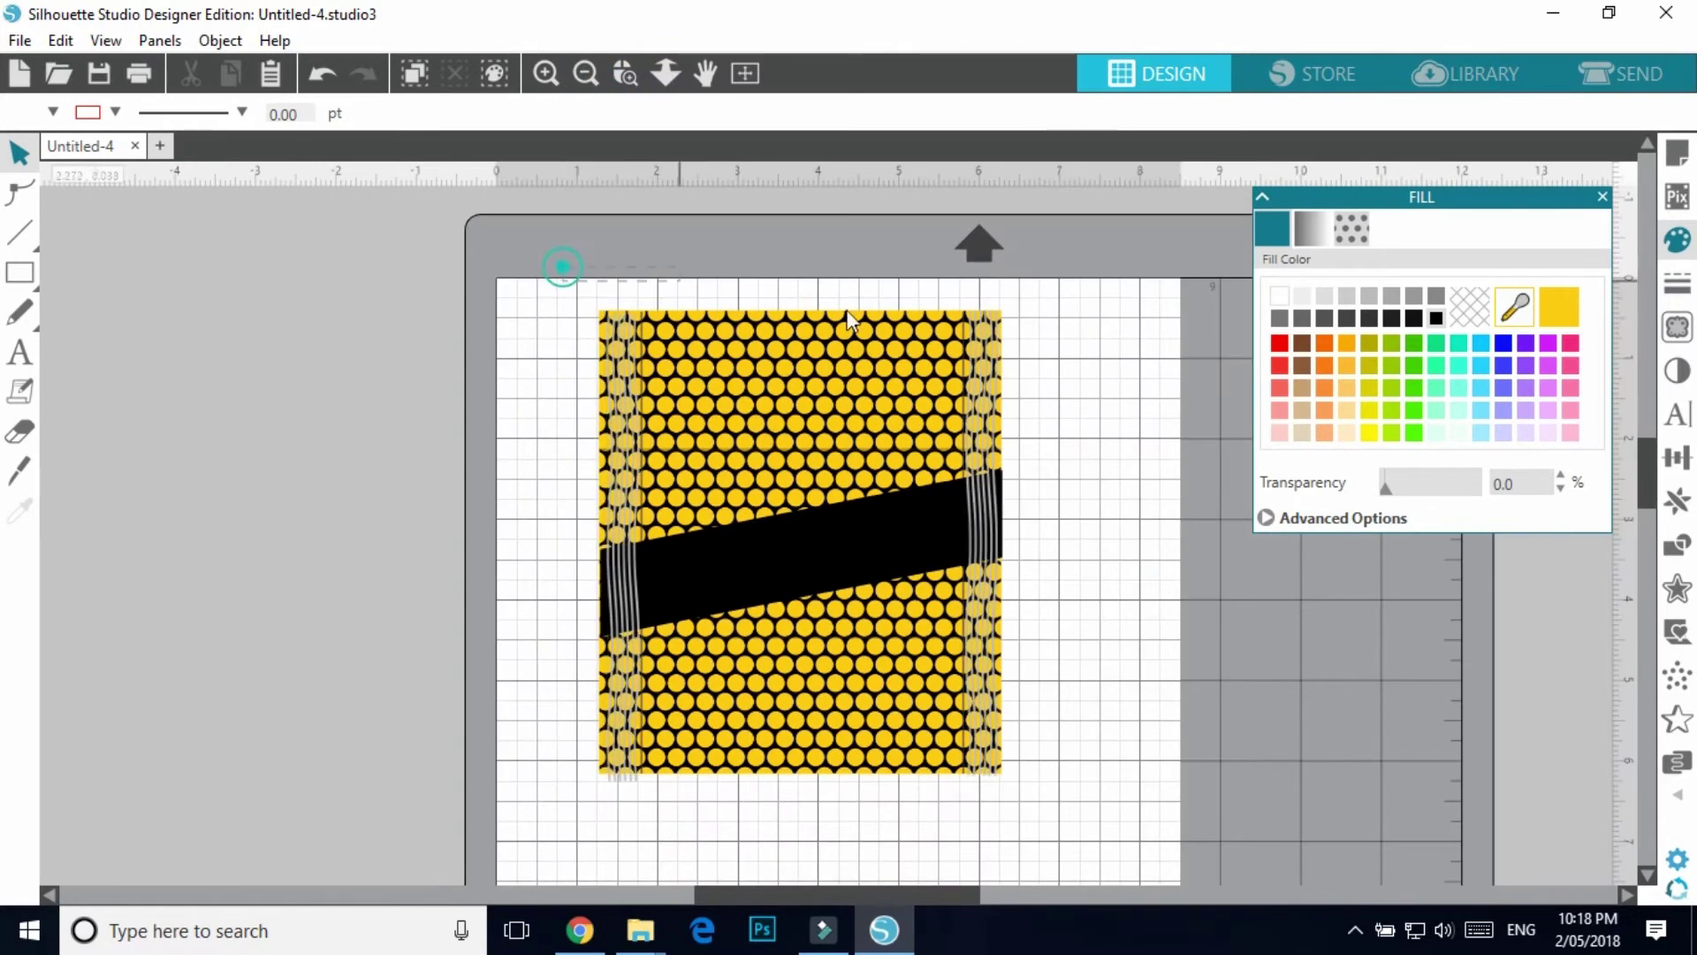
pyautogui.moveTo(561, 257); pyautogui.dragTo(1058, 723)
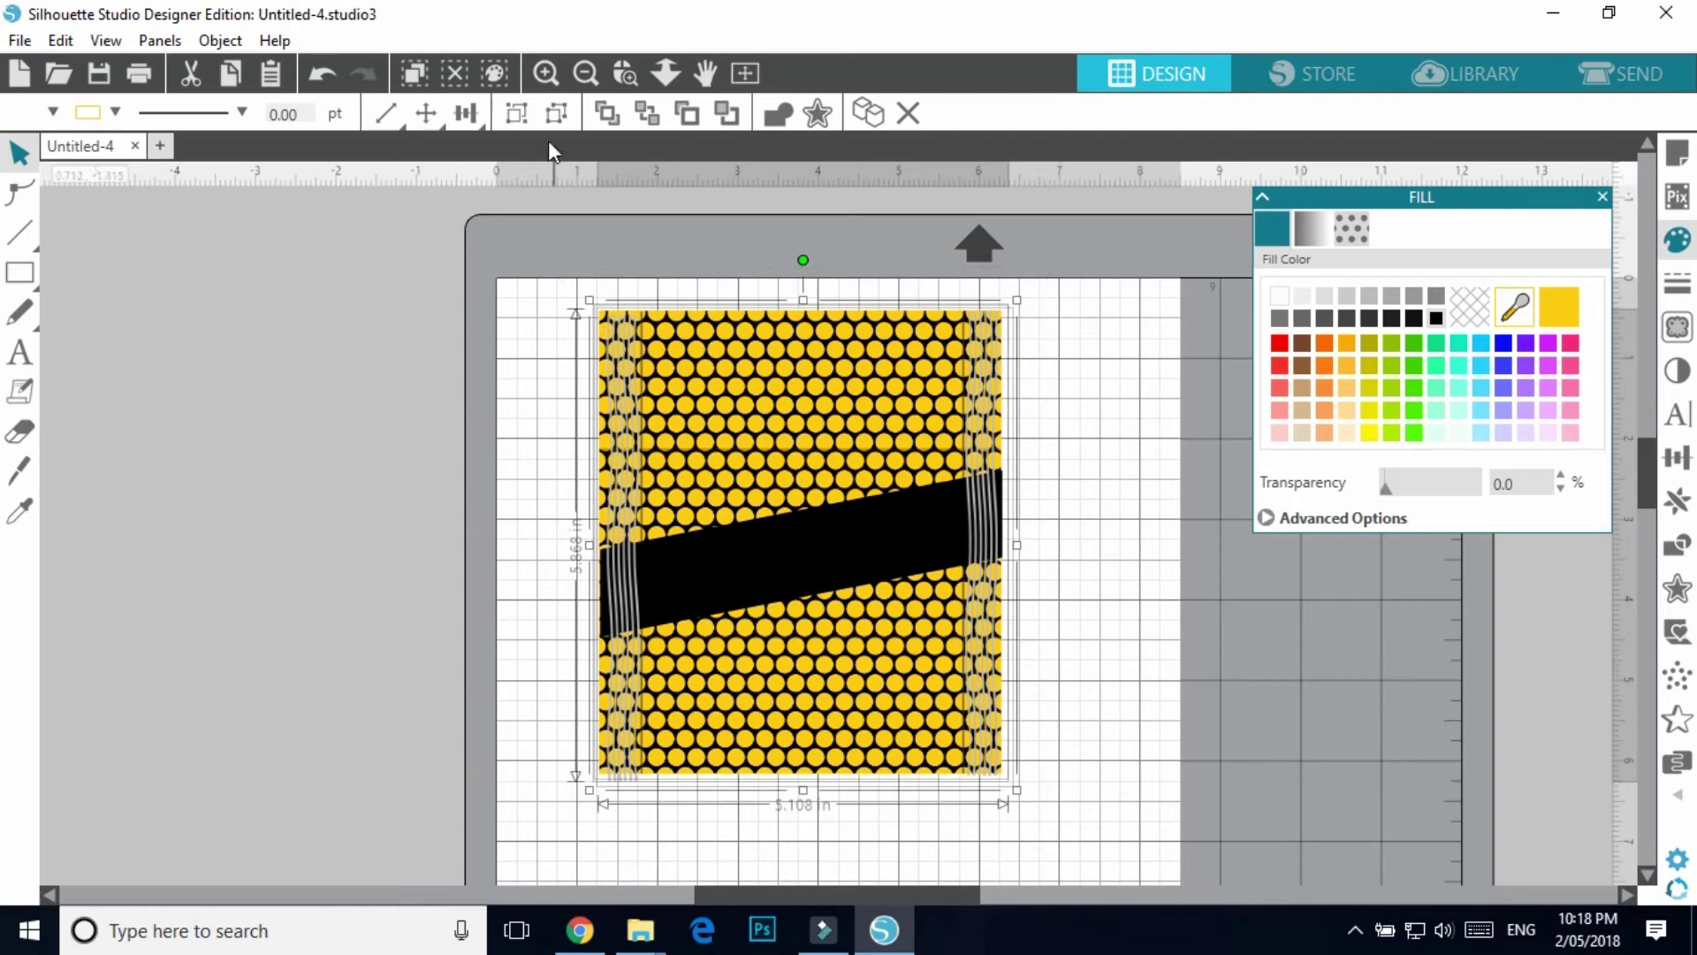
pyautogui.click(517, 113)
pyautogui.click(264, 426)
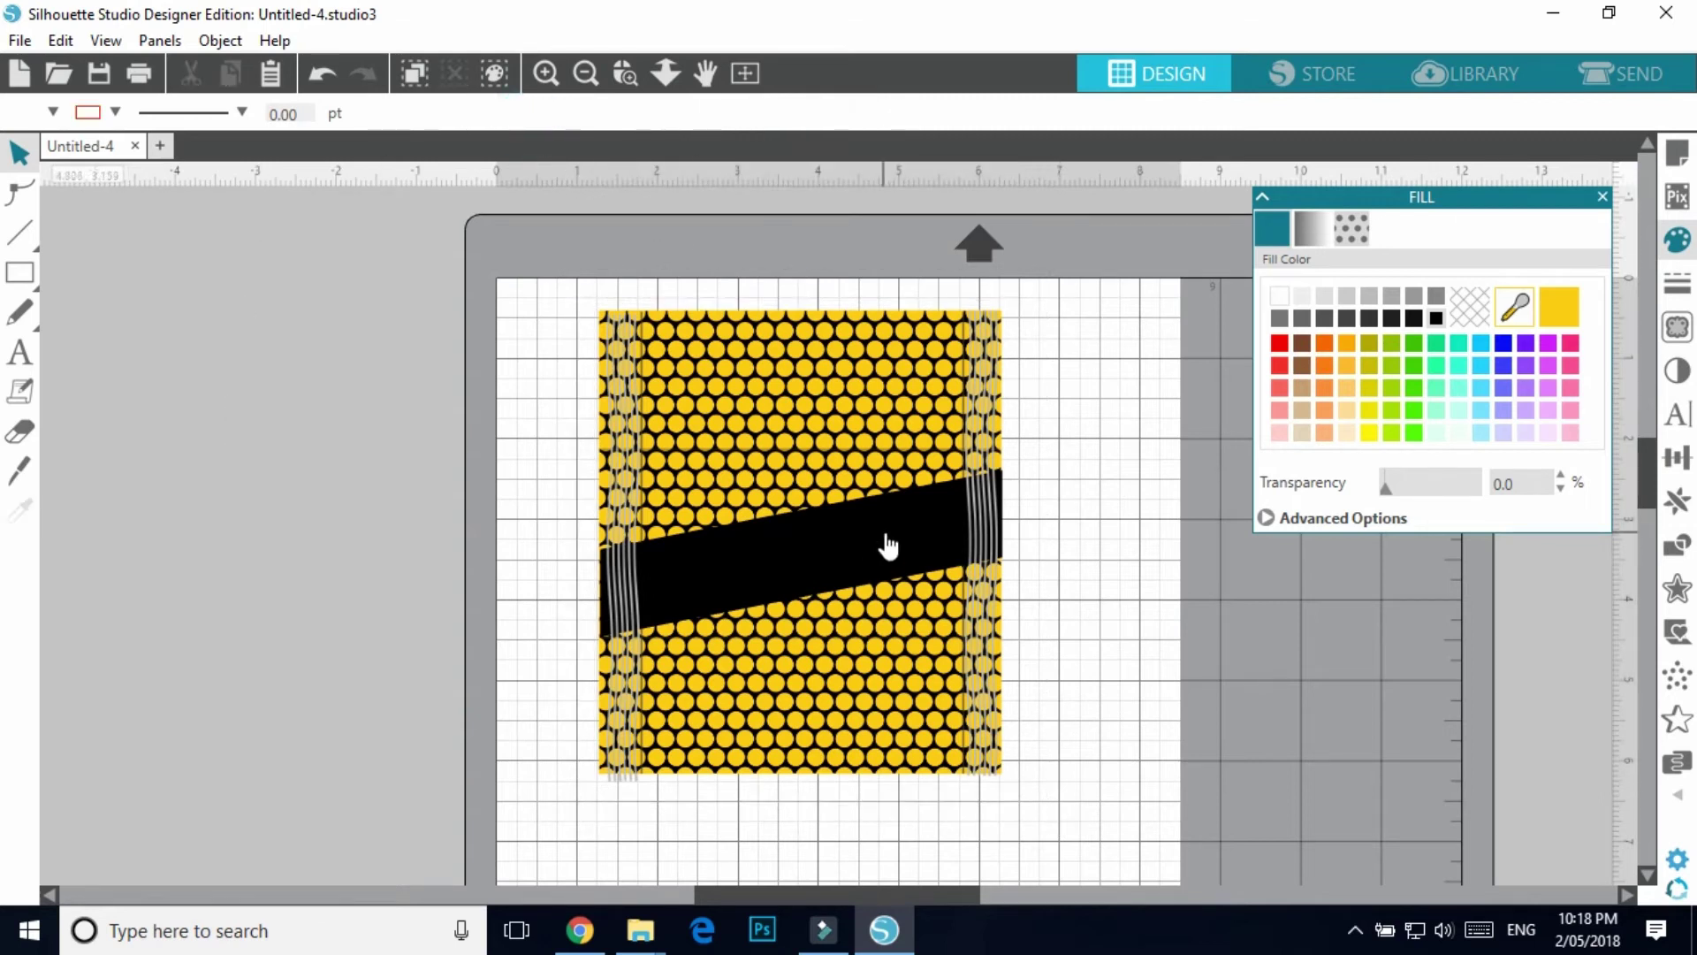
# - Reposition the grouped wrapper slightly farther in from the page's left edge
pyautogui.moveTo(883, 549); pyautogui.dragTo(785, 652)
pyautogui.moveTo(1002, 597); pyautogui.dragTo(908, 549)
pyautogui.click(1078, 656)
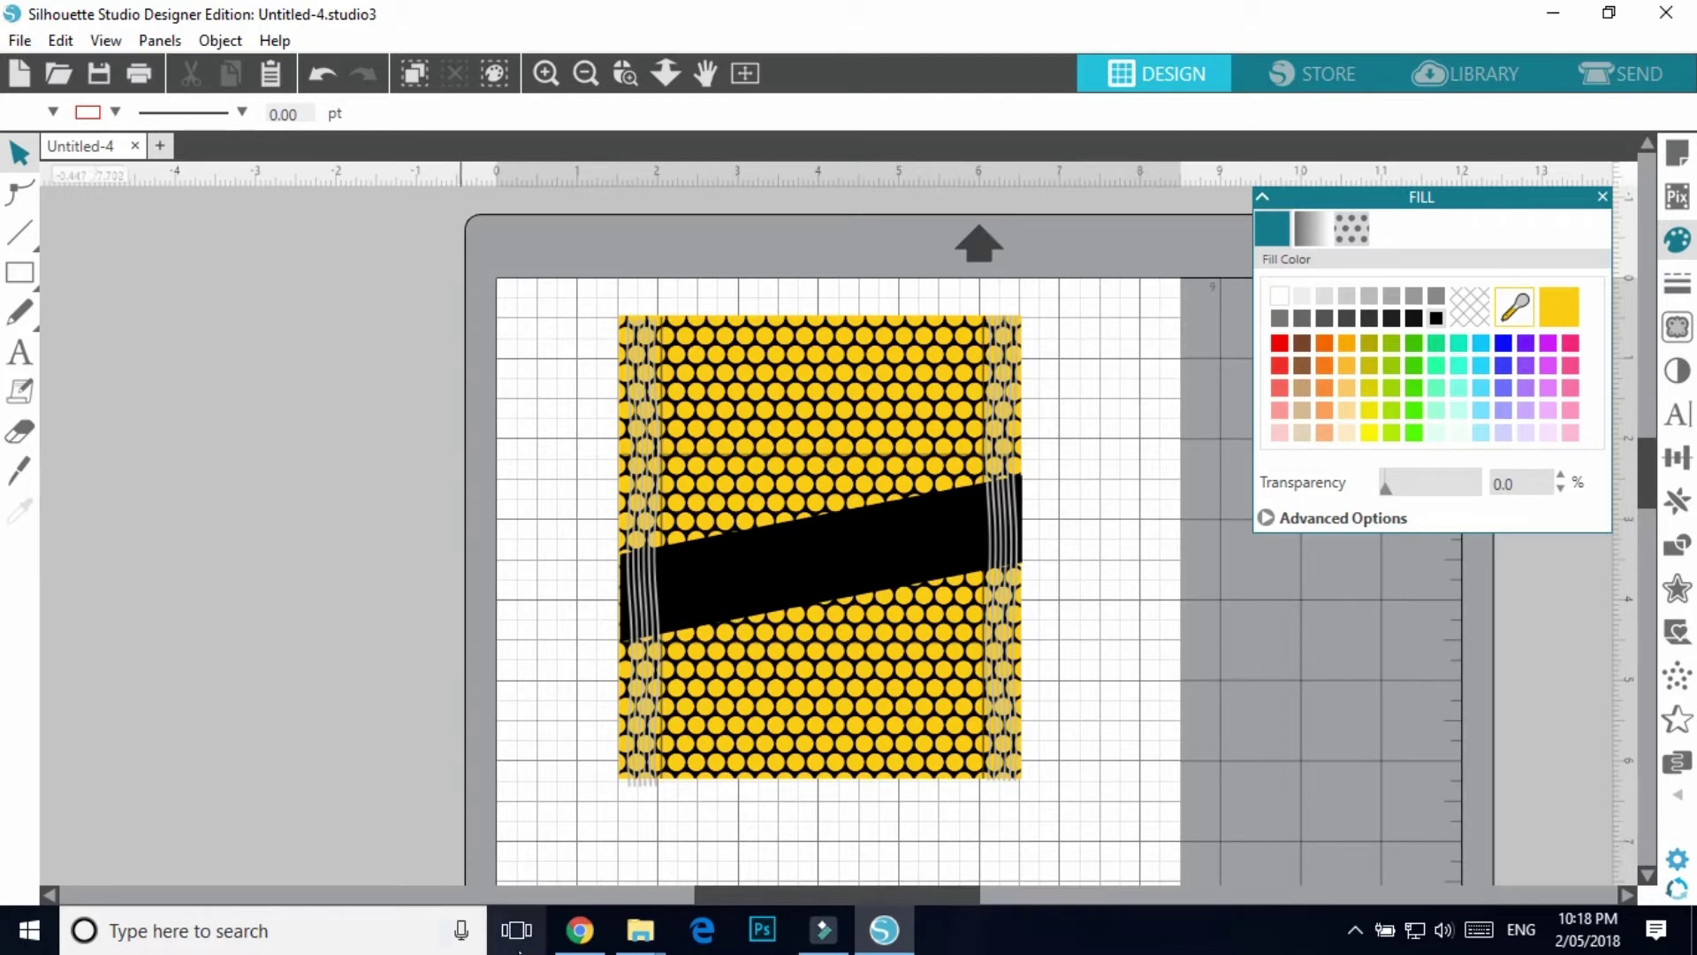
# - Check the lettering layout on the Rice Krispies Treats package photo in Chrome and return to Silhouette Studio
pyautogui.click(579, 929)
pyautogui.moveTo(558, 747)
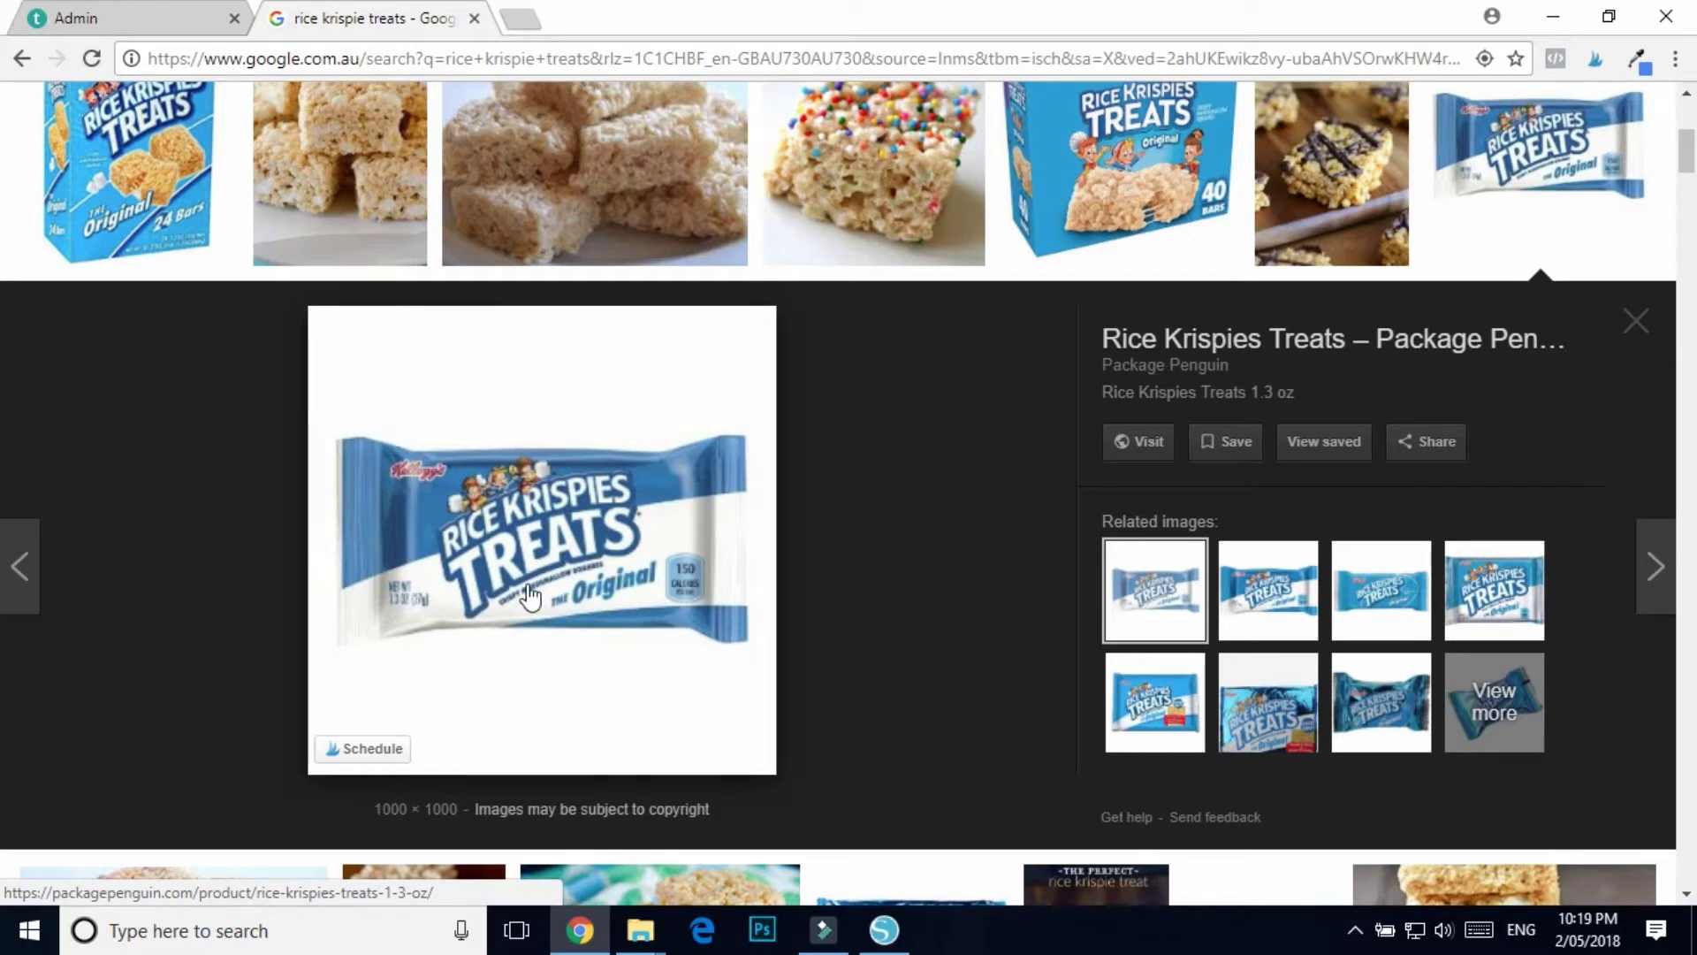
pyautogui.click(884, 930)
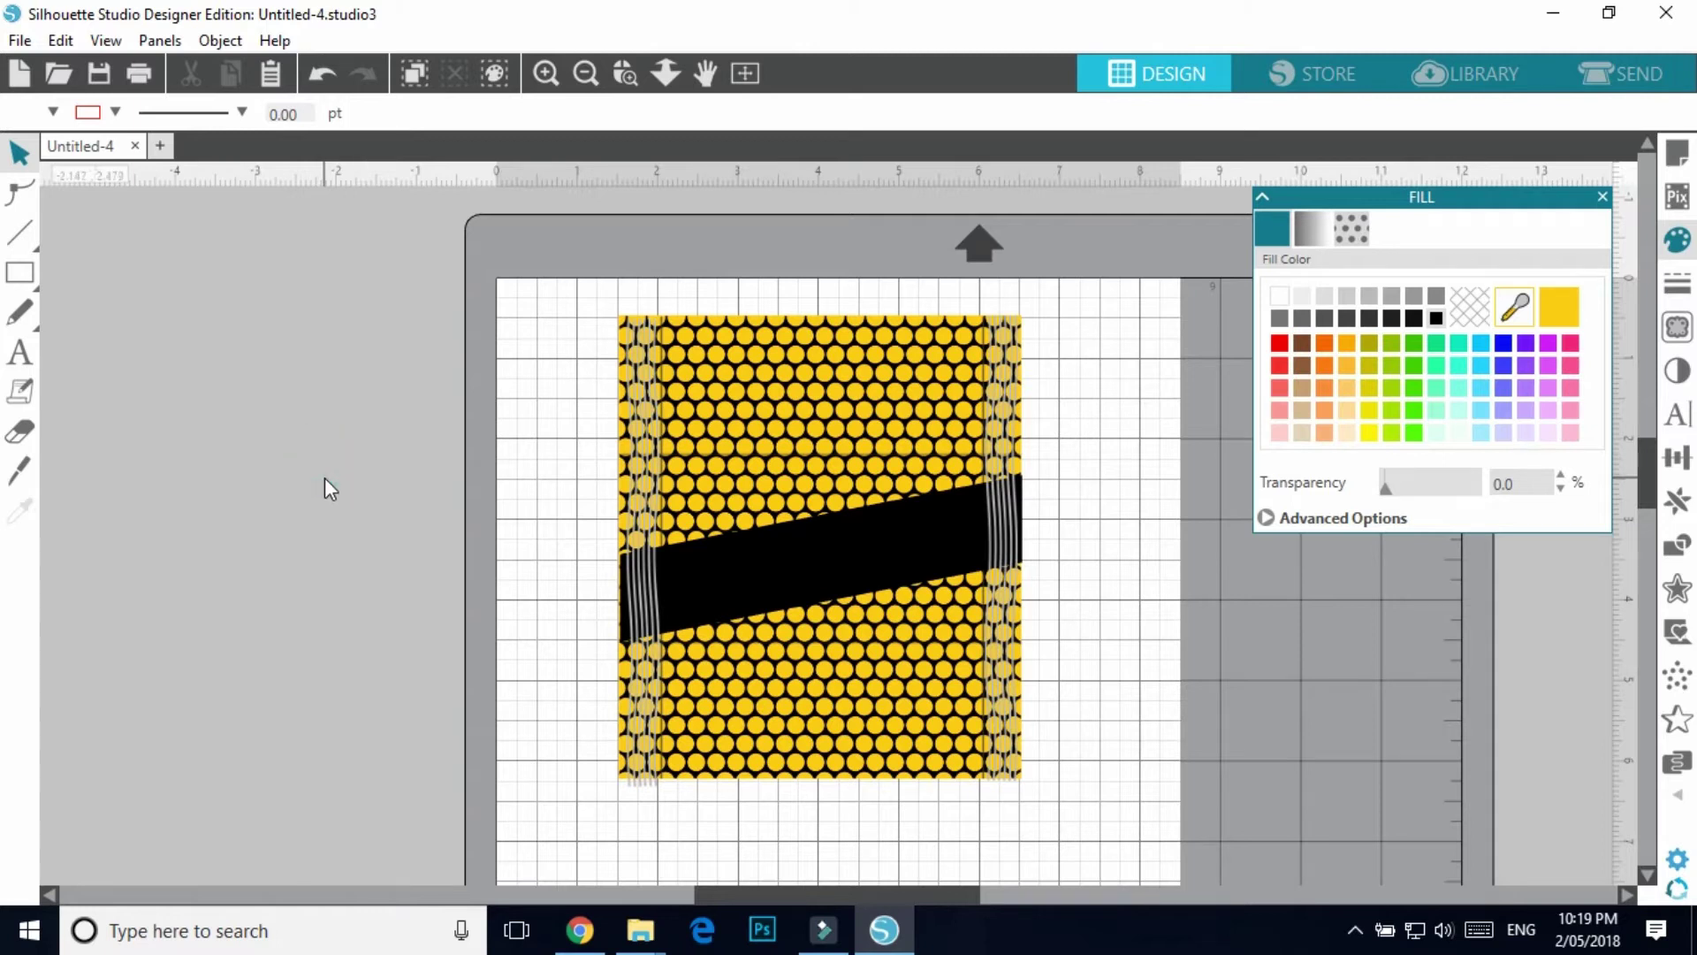
pyautogui.click(581, 930)
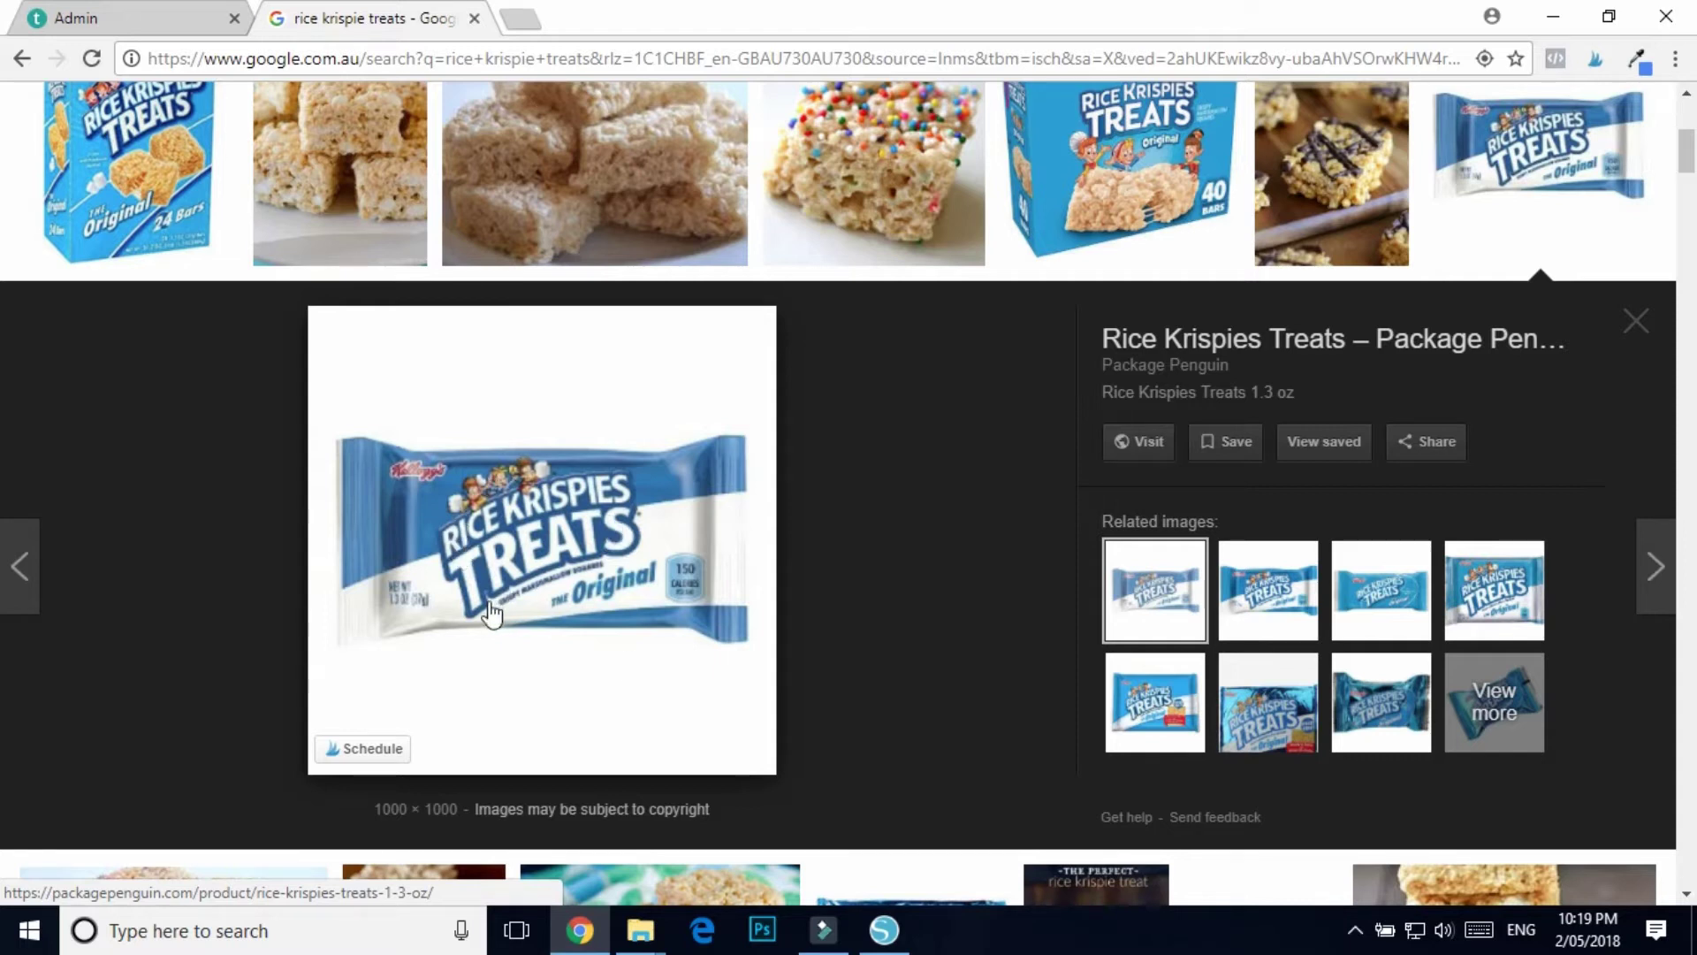
pyautogui.hotkey('alt', 'Tab')
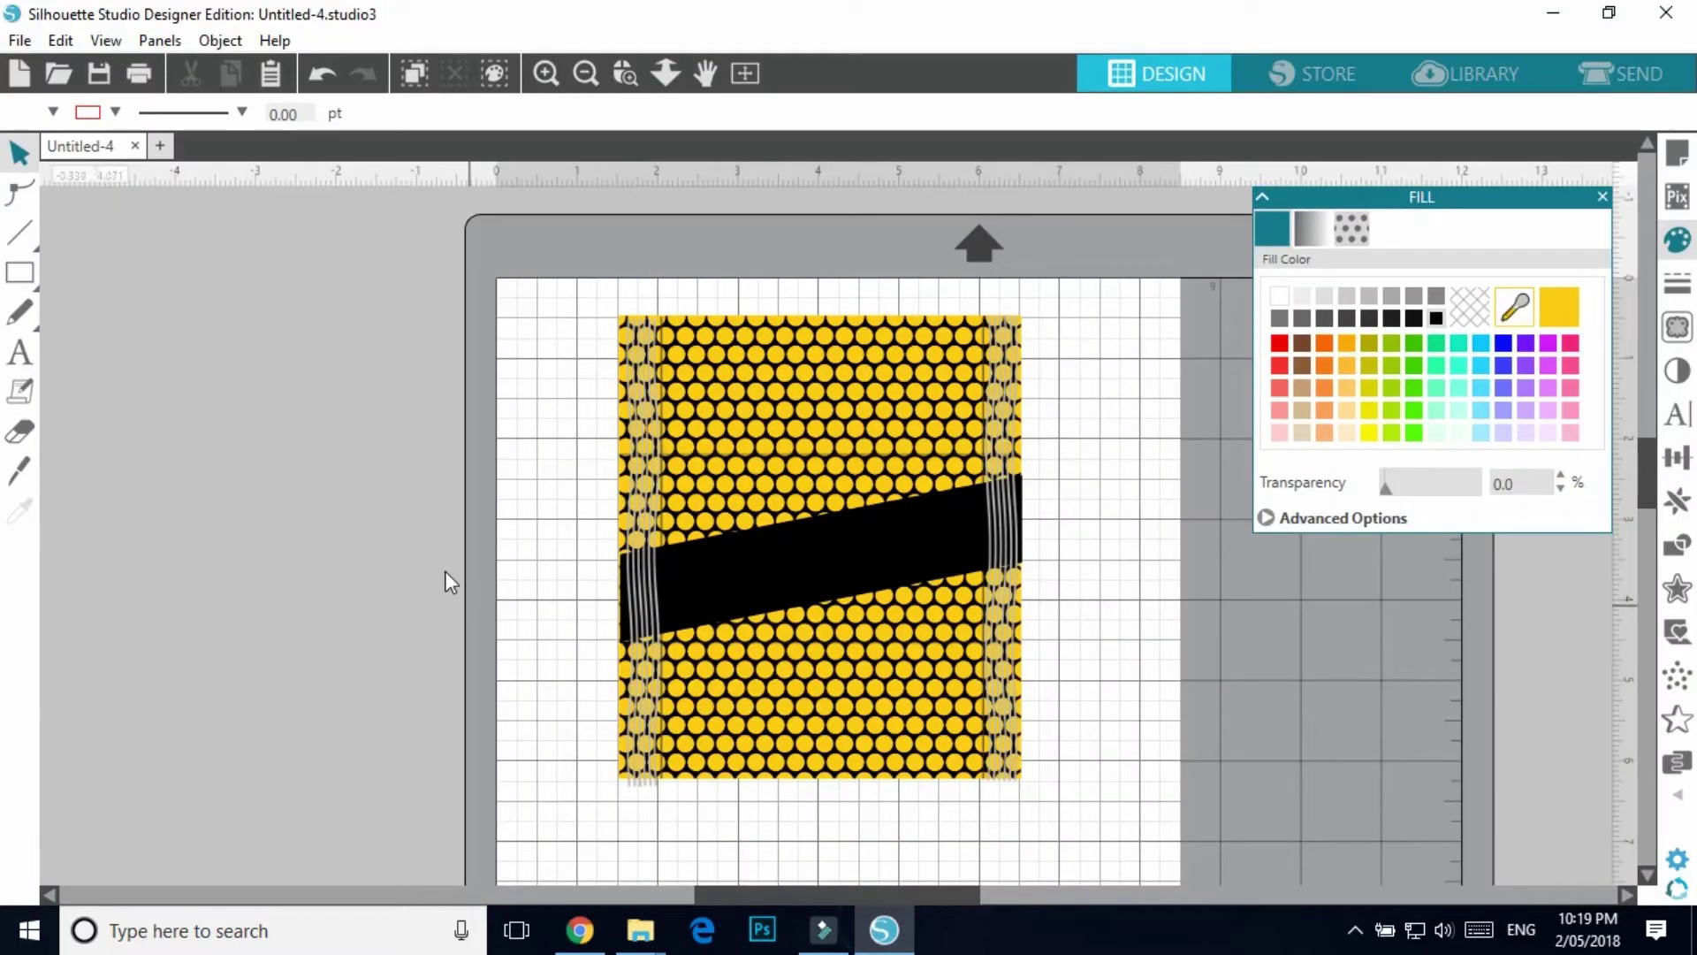
# - Add a text line in Futura Condensed Extra with a possessive first name followed by KRISPEY, and move it clear of the wrapper
pyautogui.click(23, 354)
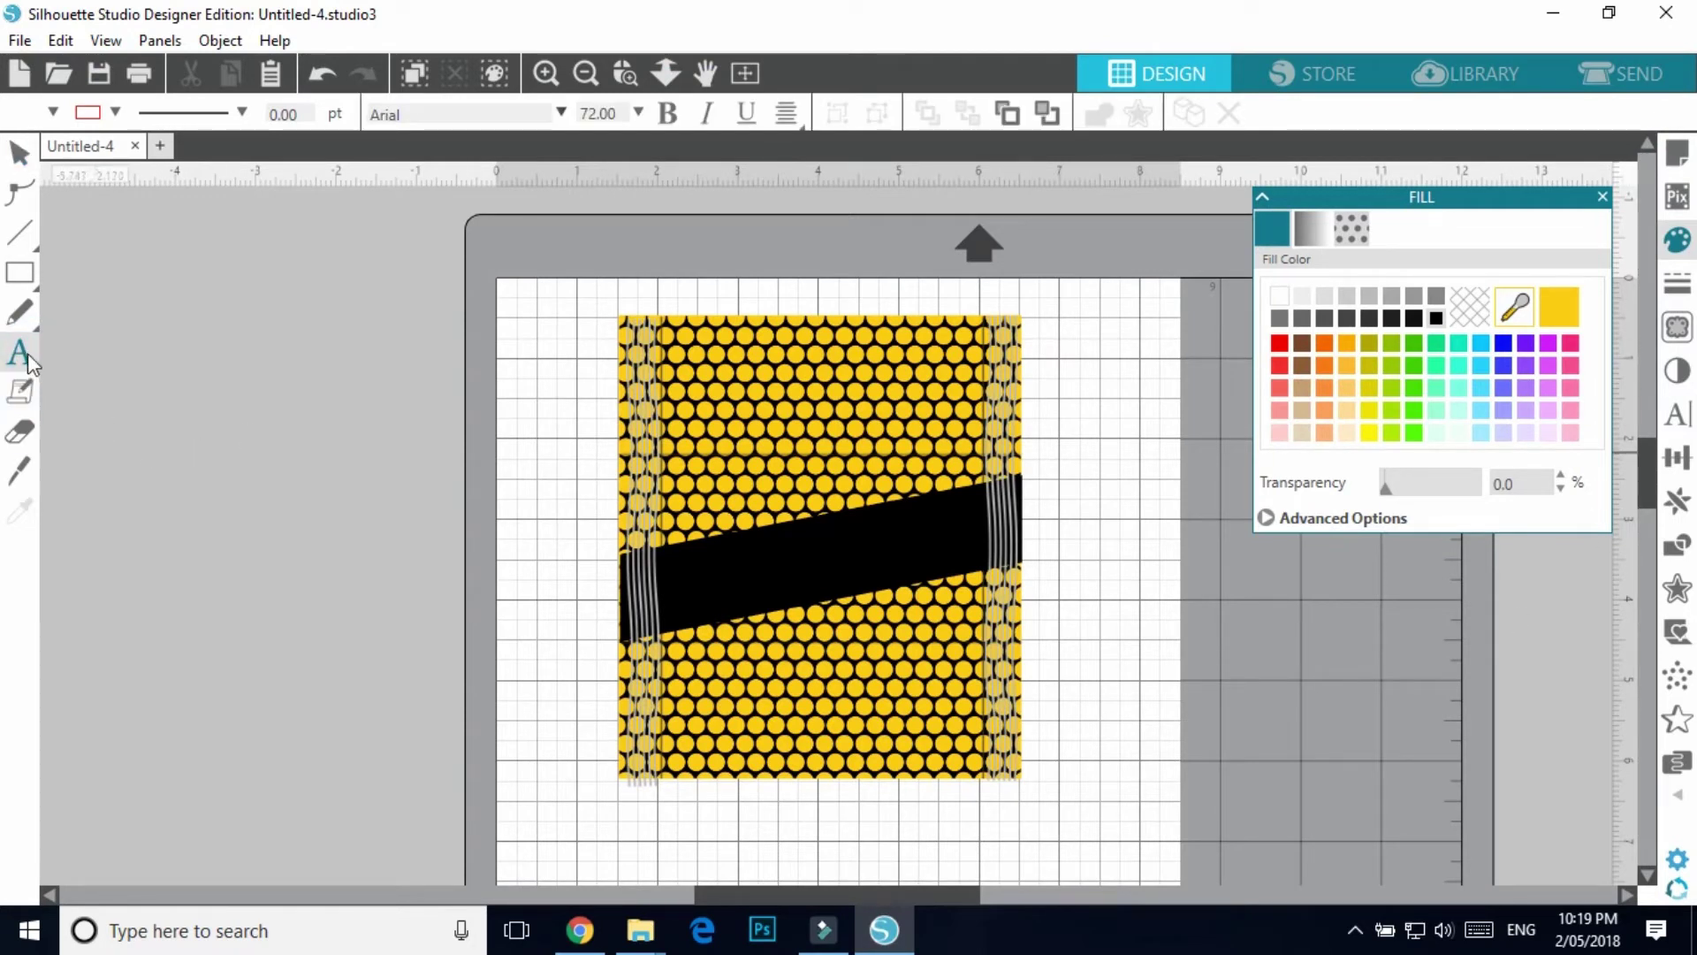
pyautogui.click(1682, 418)
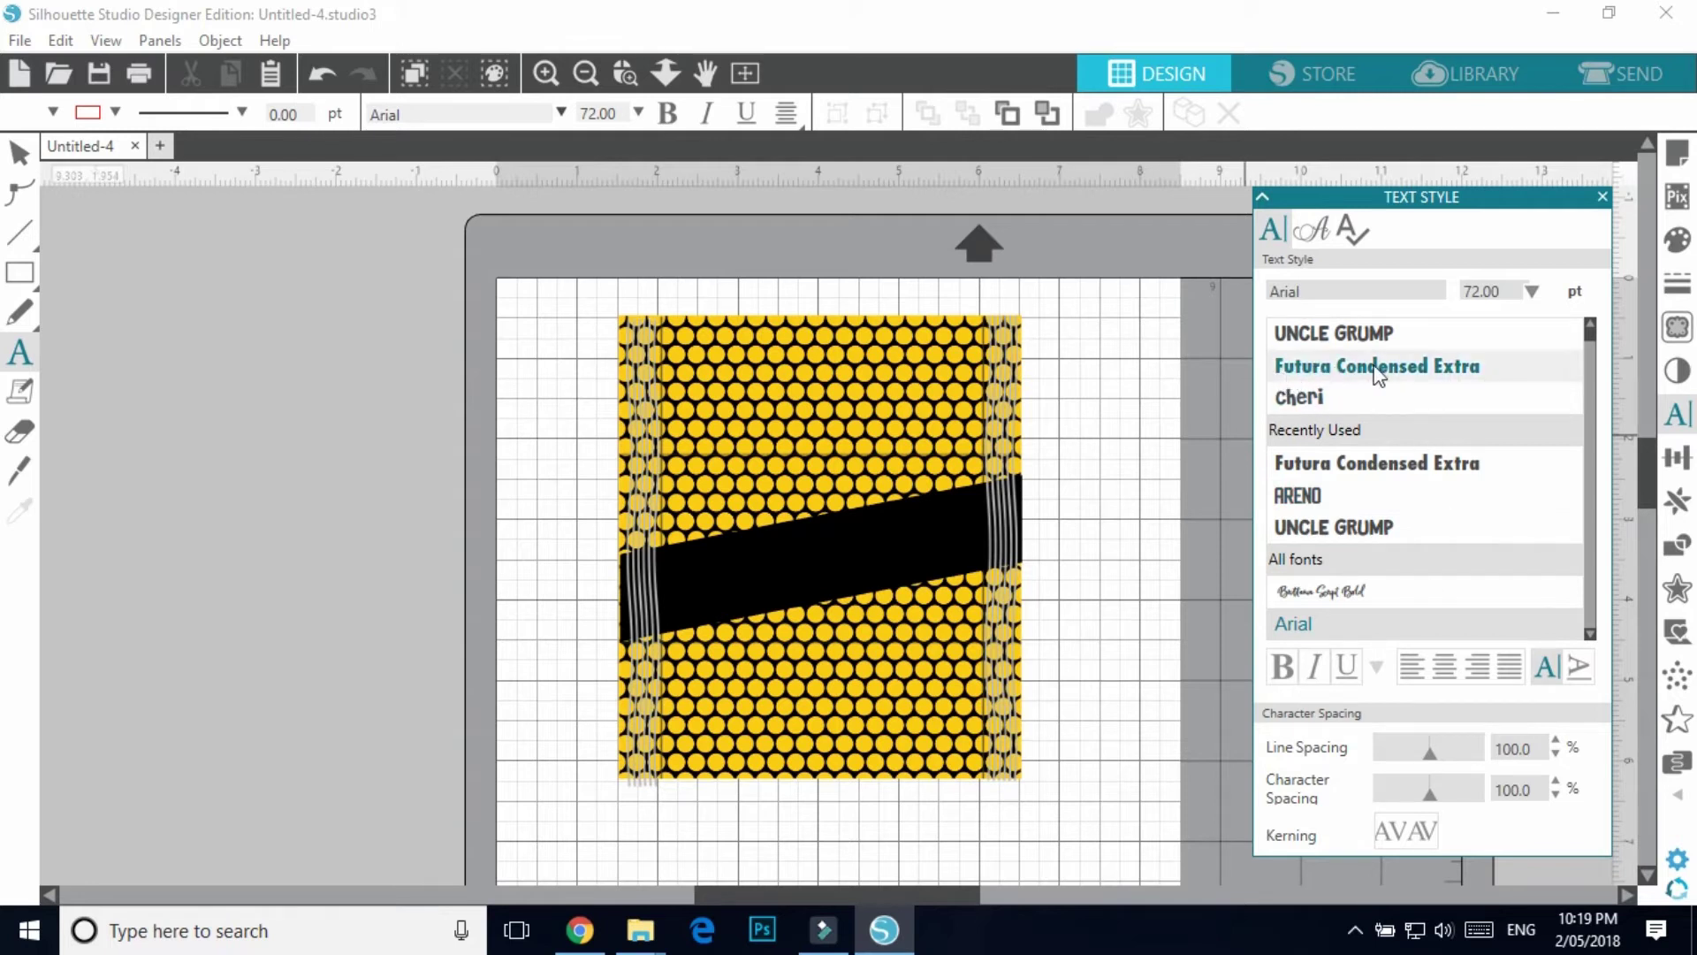
pyautogui.click(1474, 375)
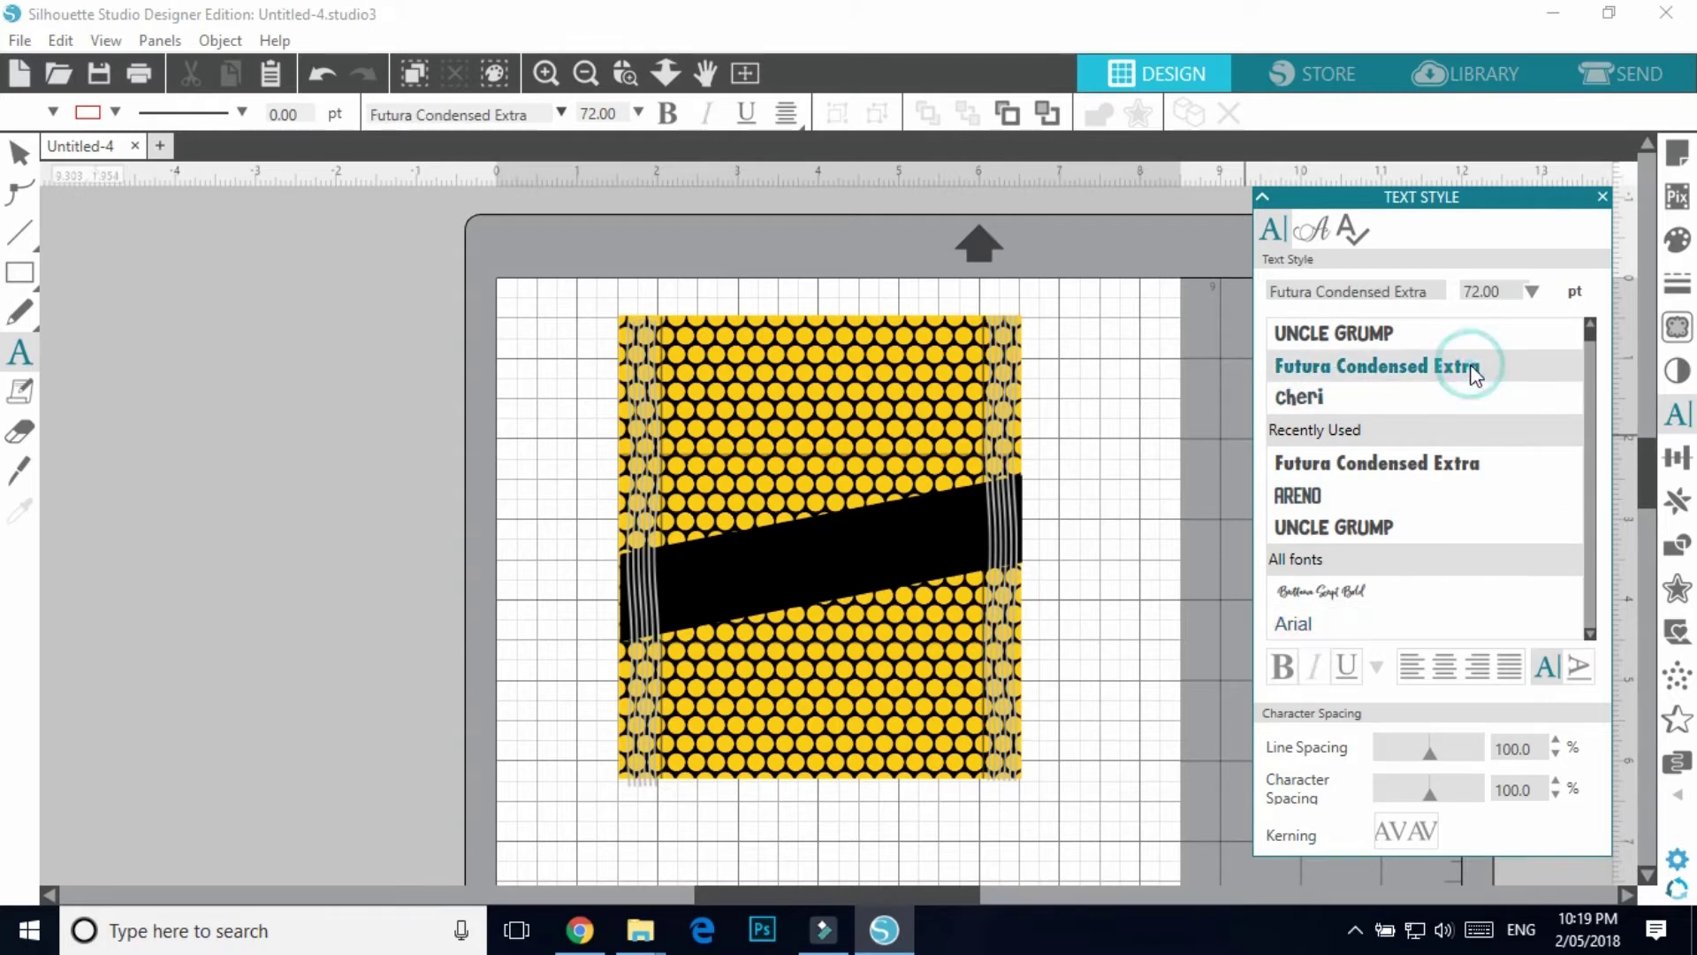
pyautogui.click(270, 418)
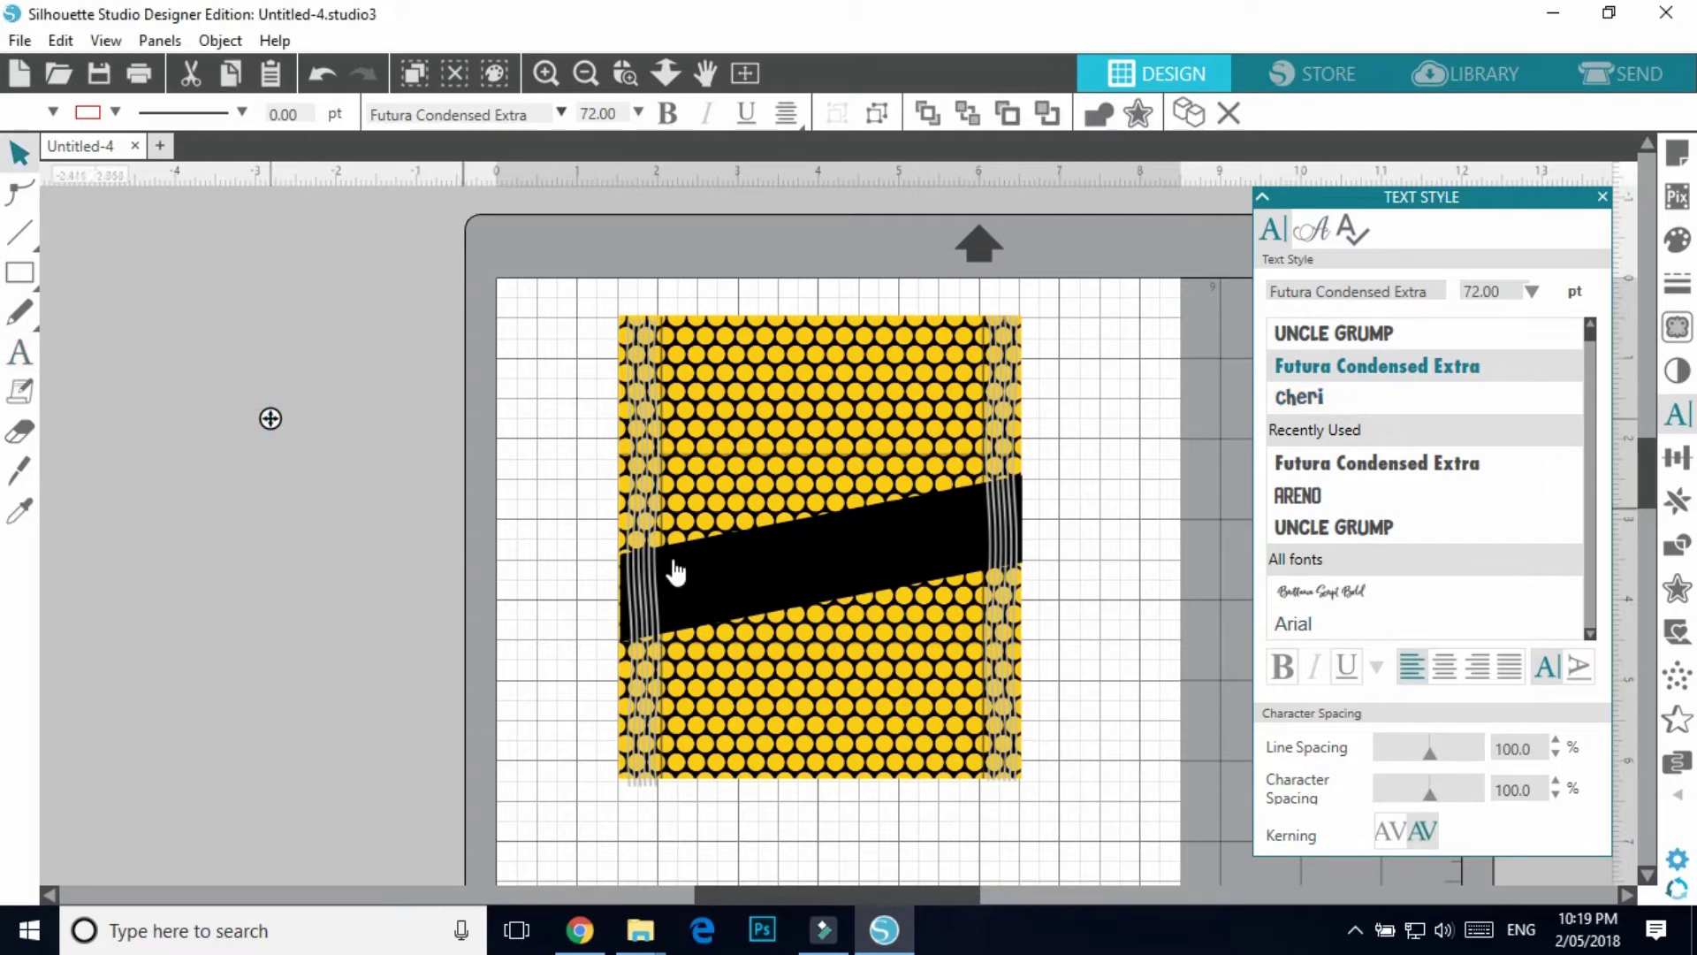
pyautogui.write('ELL')
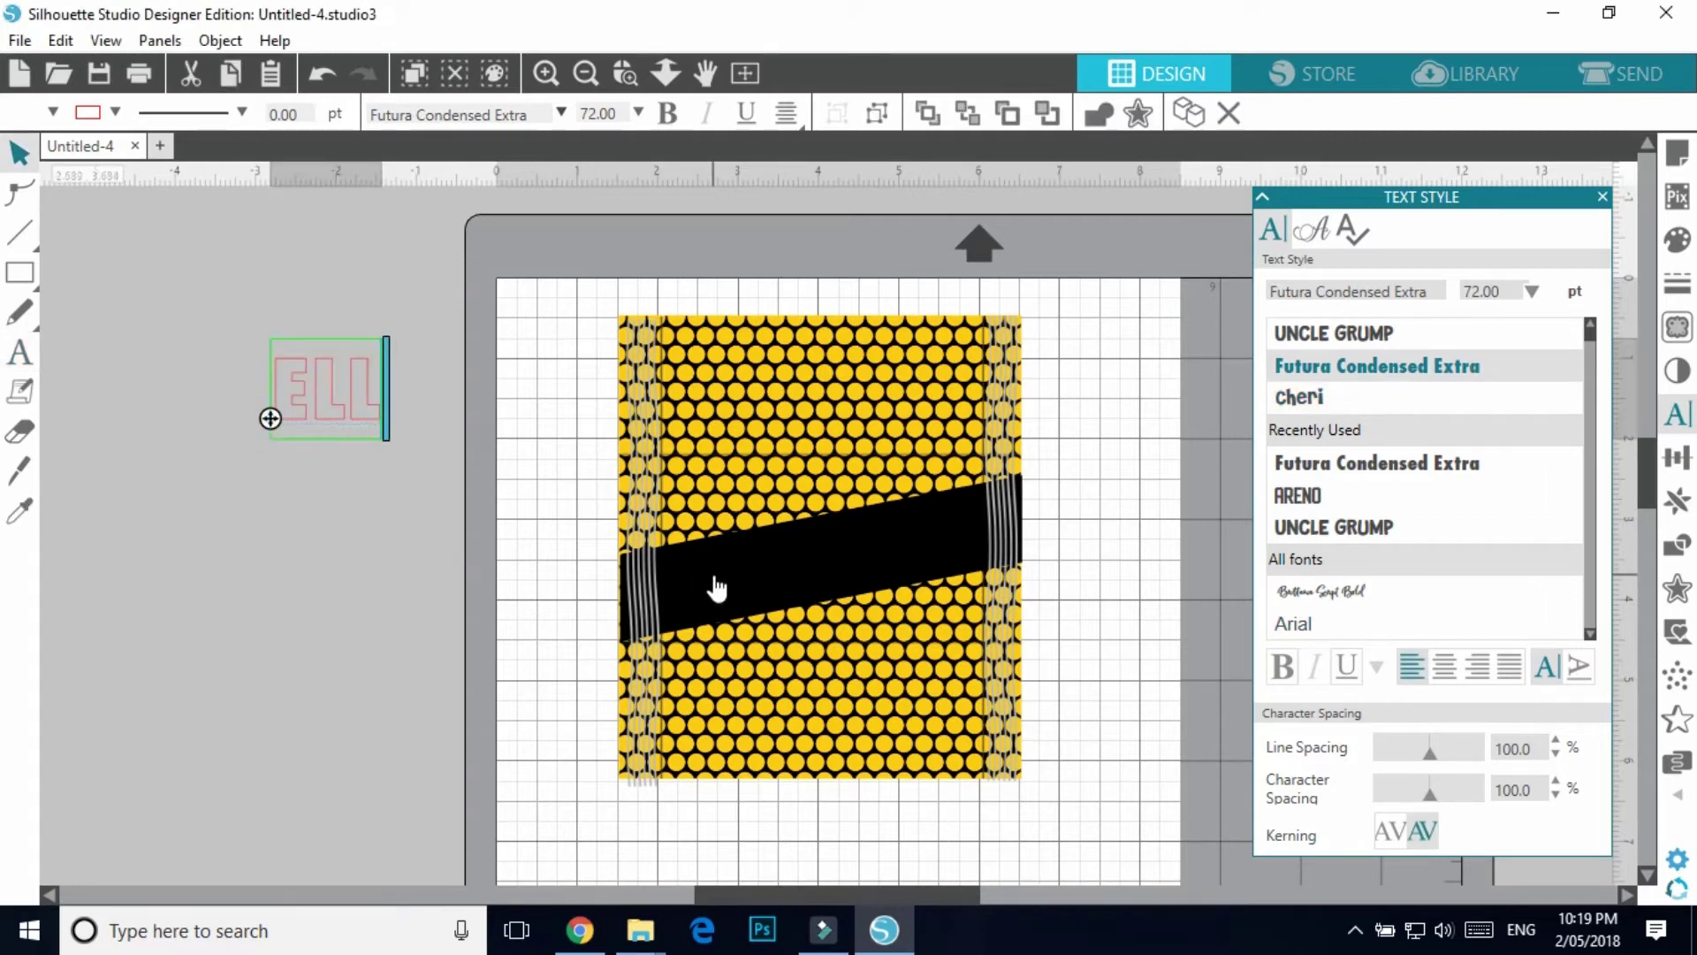
pyautogui.write("IE'S")
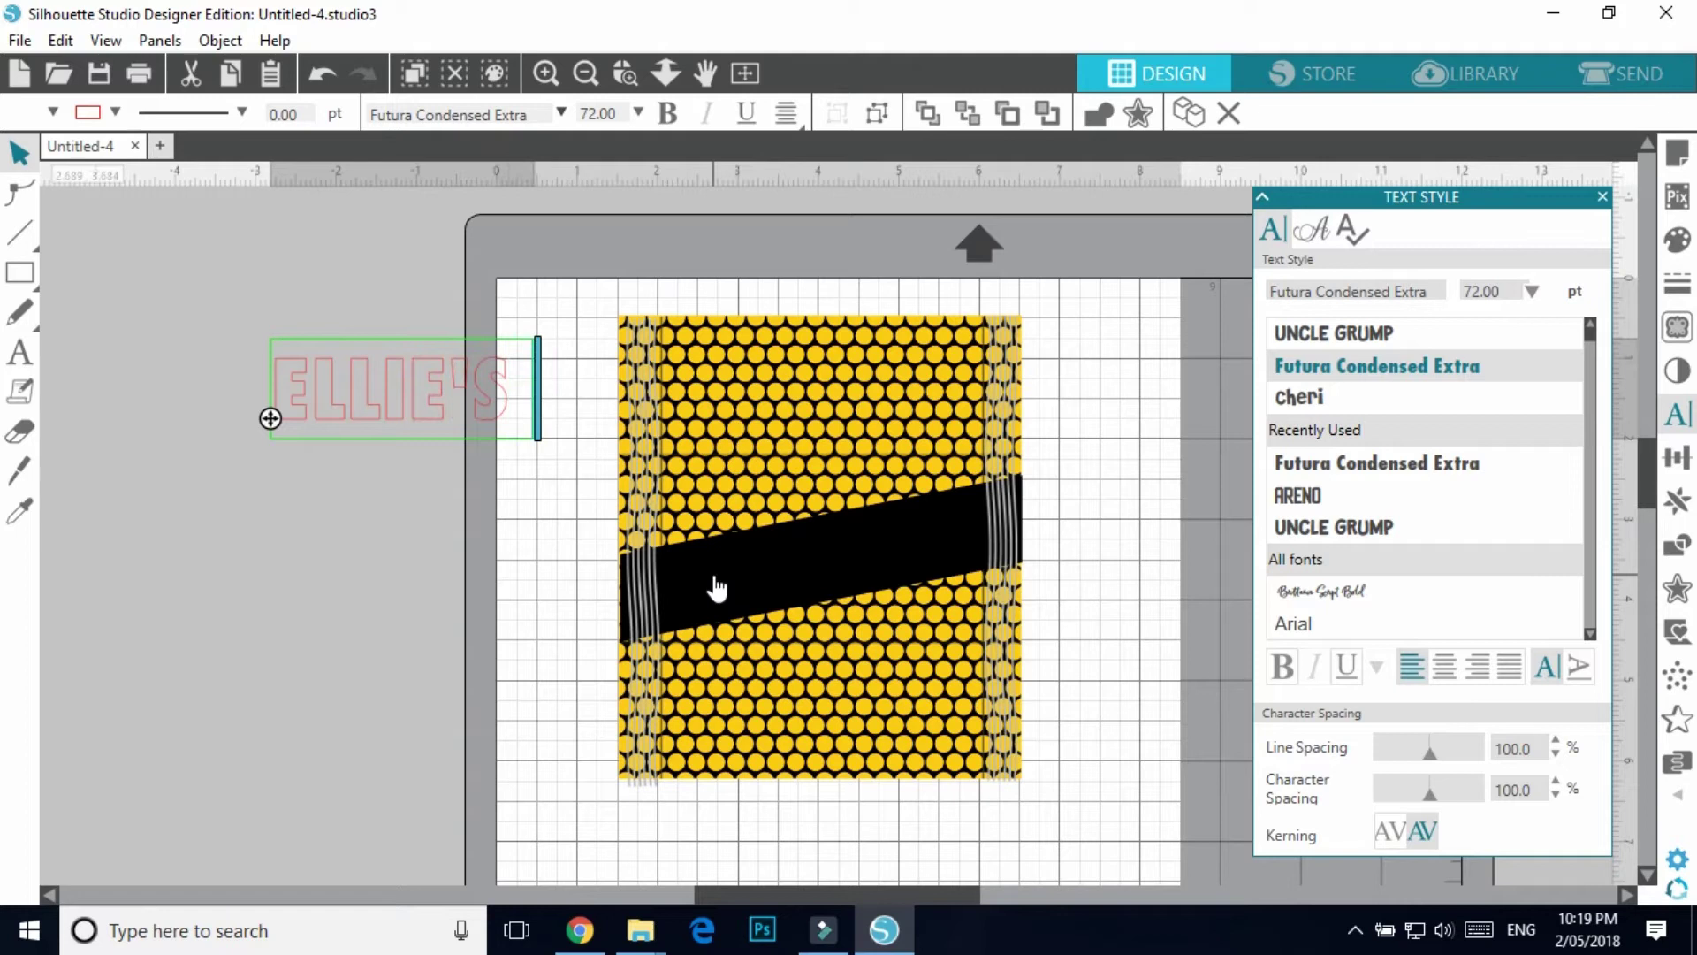
pyautogui.write(' KREATION')
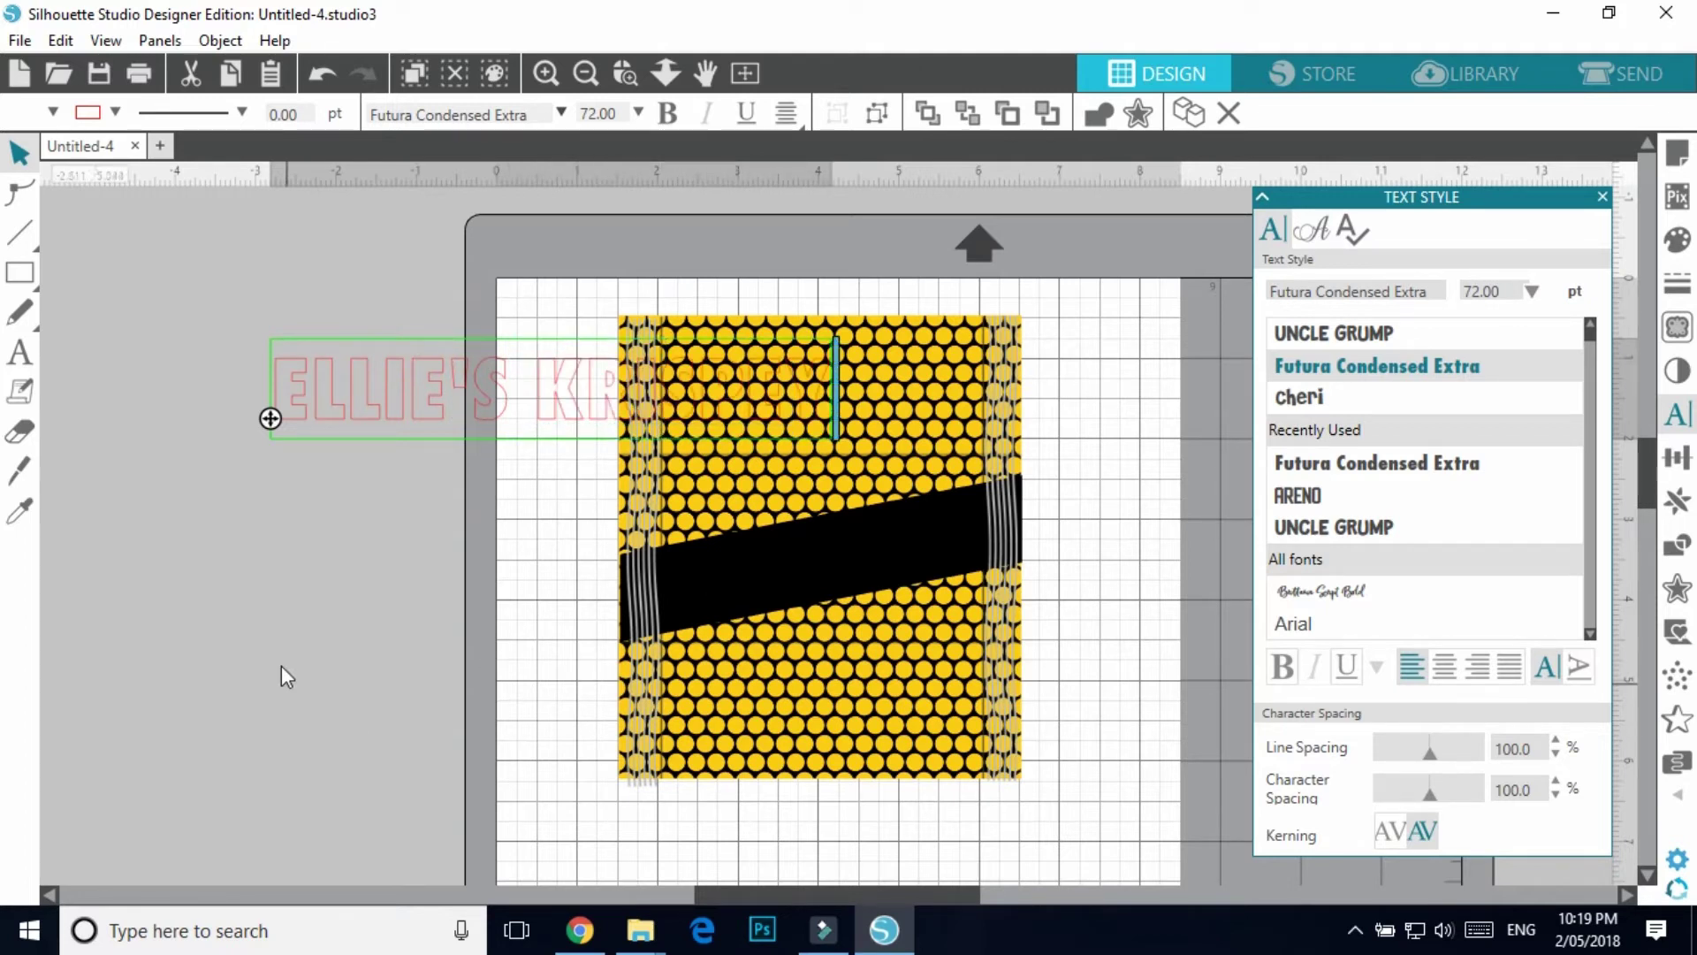
pyautogui.click(318, 615)
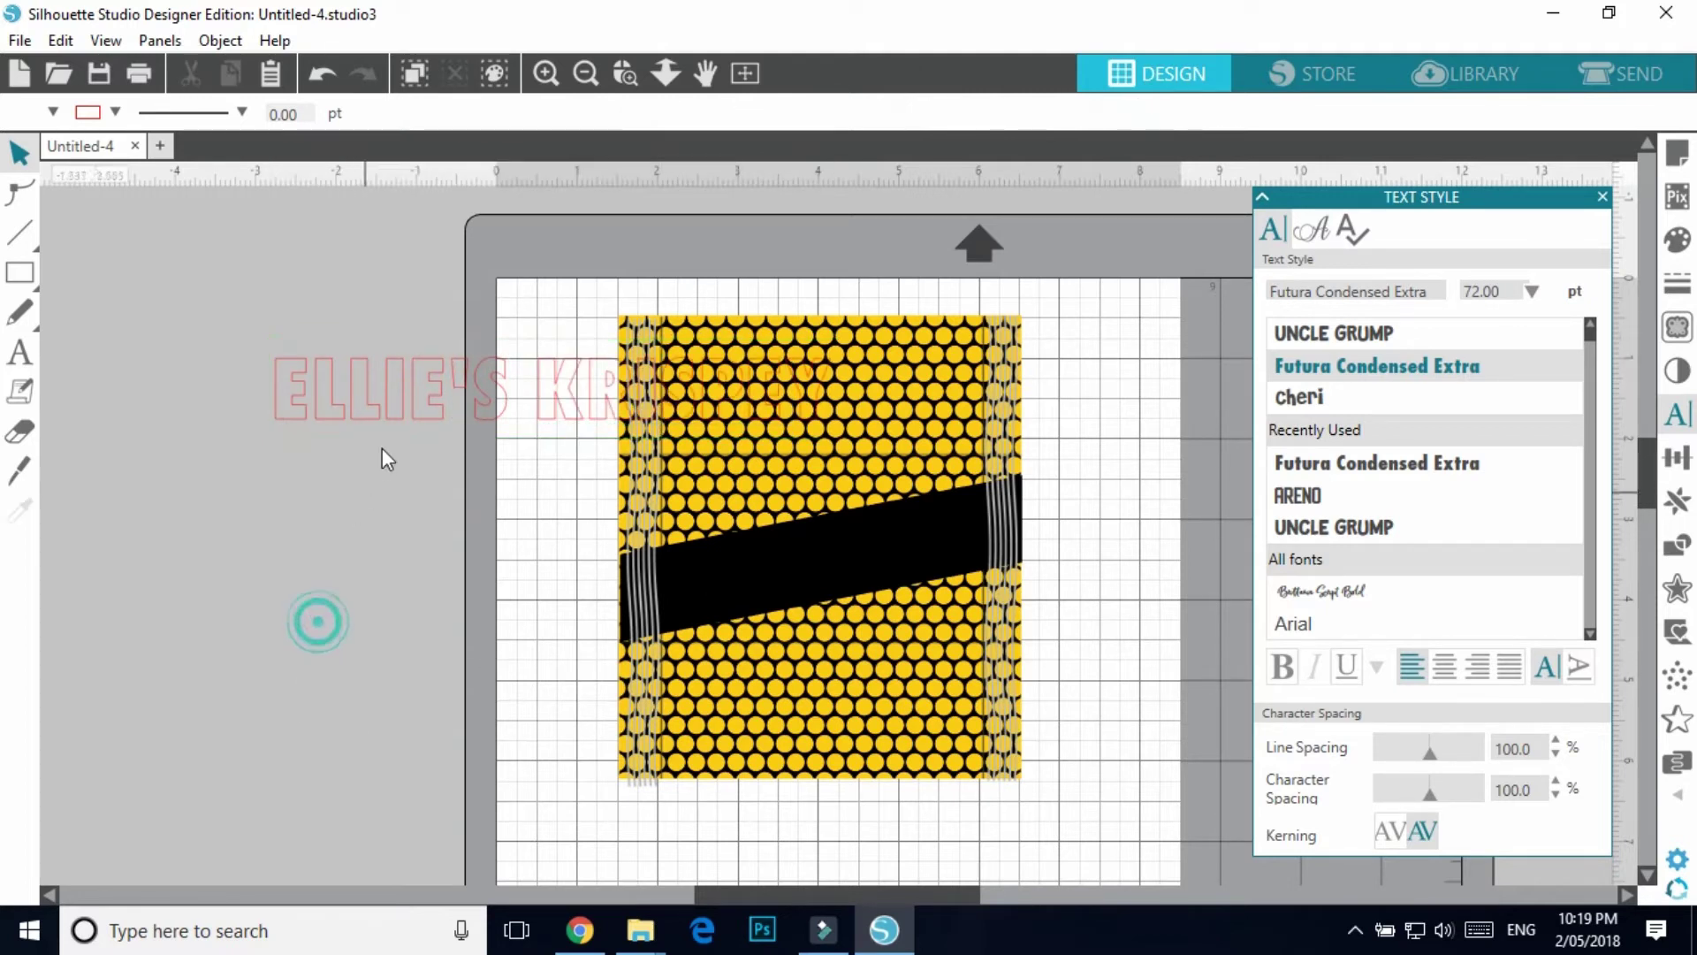
pyautogui.moveTo(330, 429); pyautogui.dragTo(188, 404)
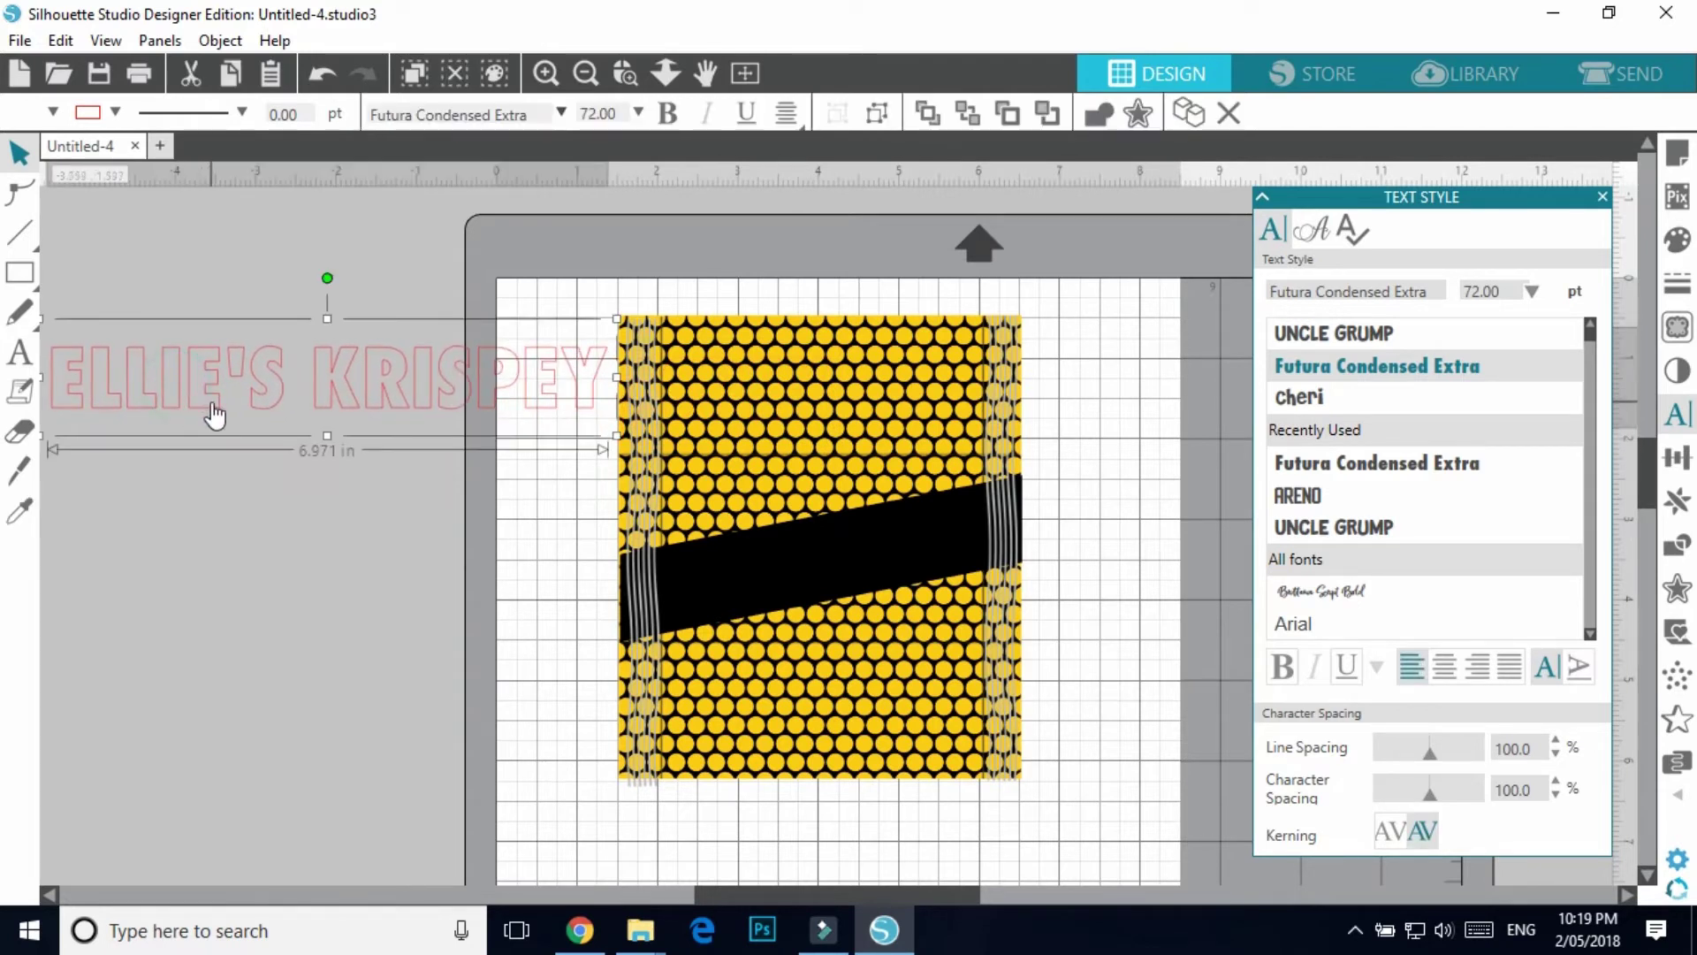
# - Give the KRISPEY text a black fill and a black line color
pyautogui.click(1676, 239)
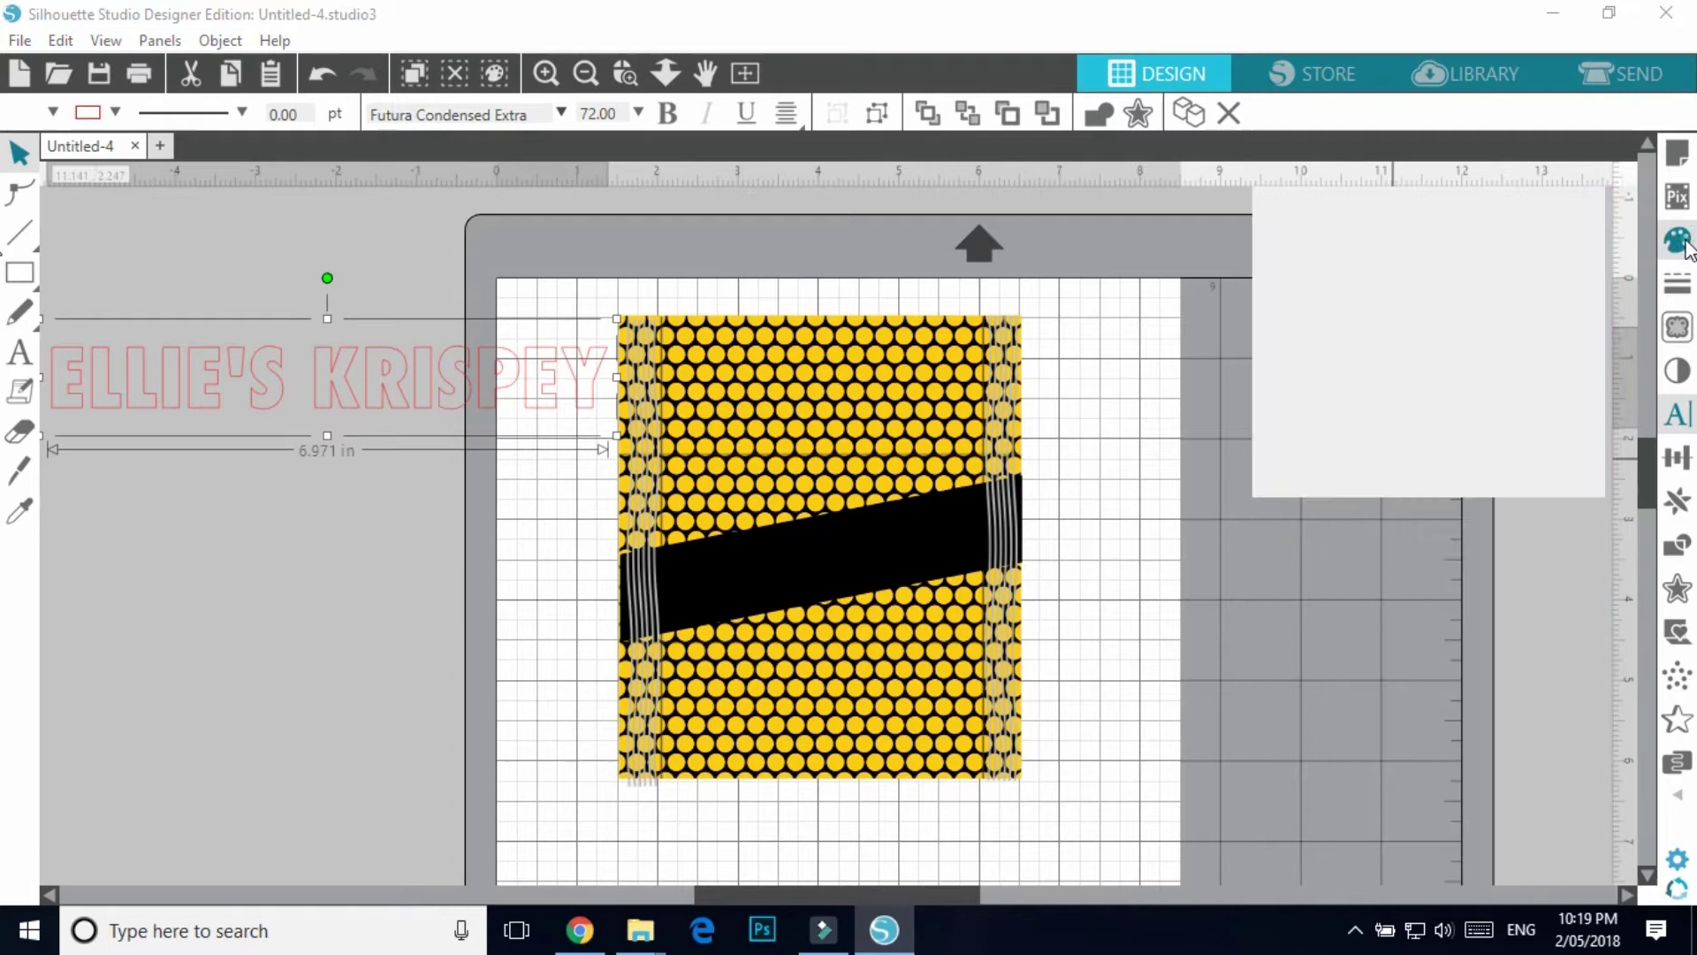
pyautogui.click(1437, 325)
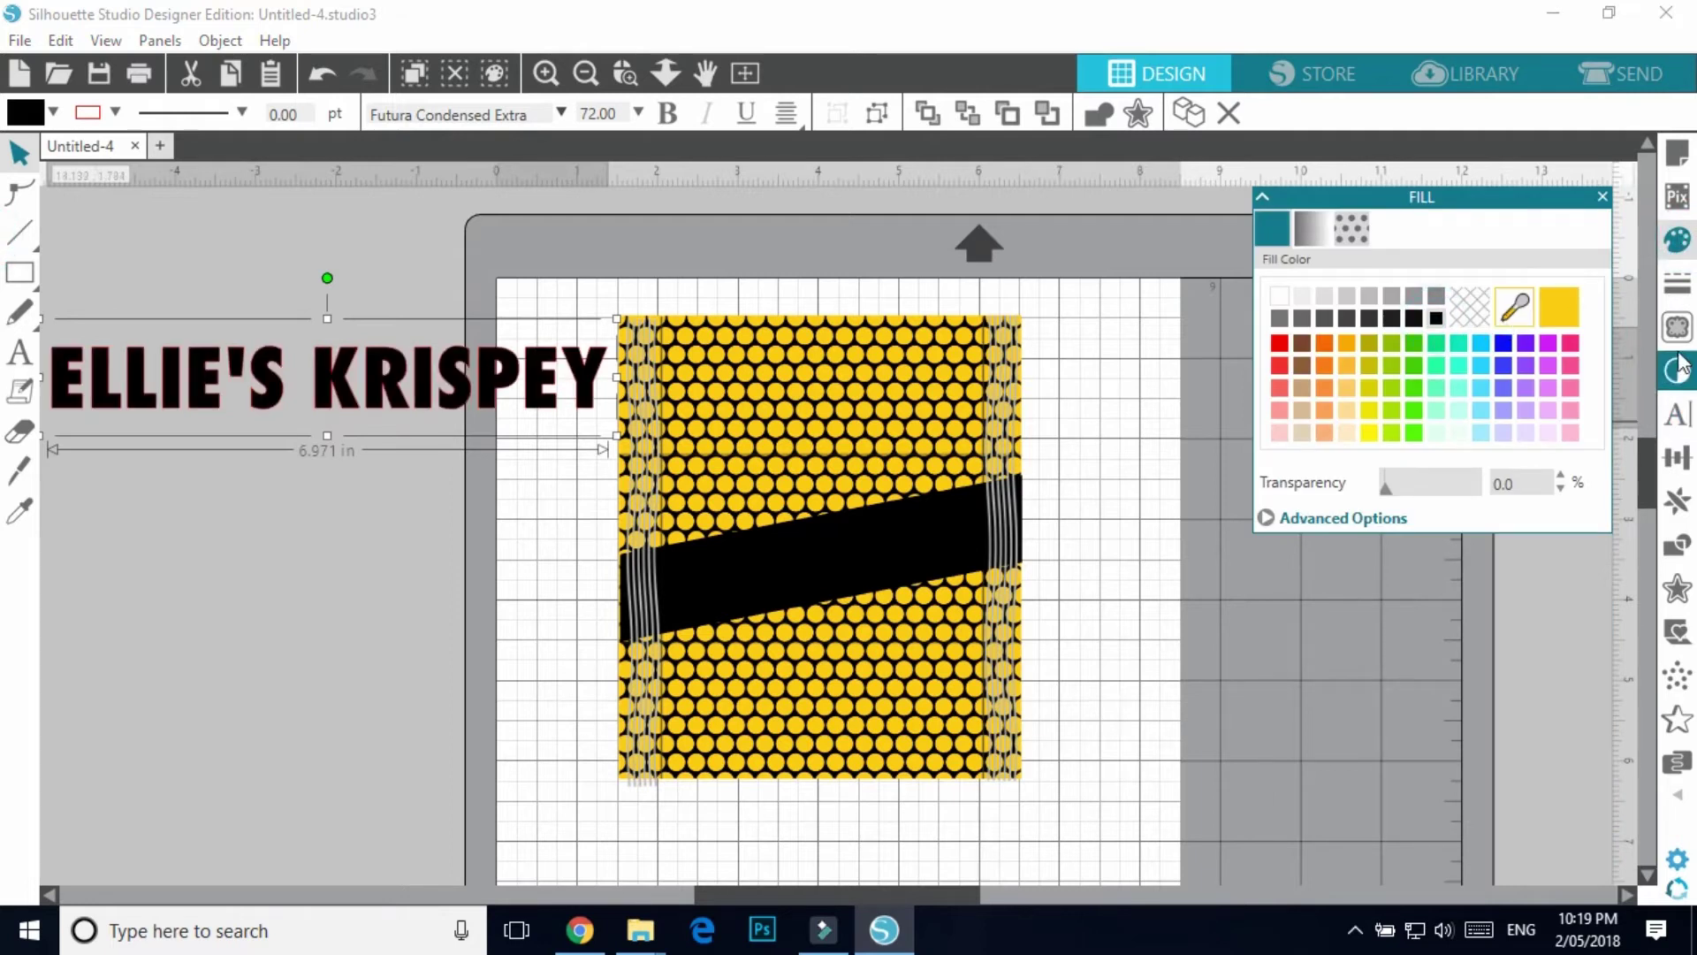
pyautogui.click(1676, 283)
pyautogui.click(1311, 229)
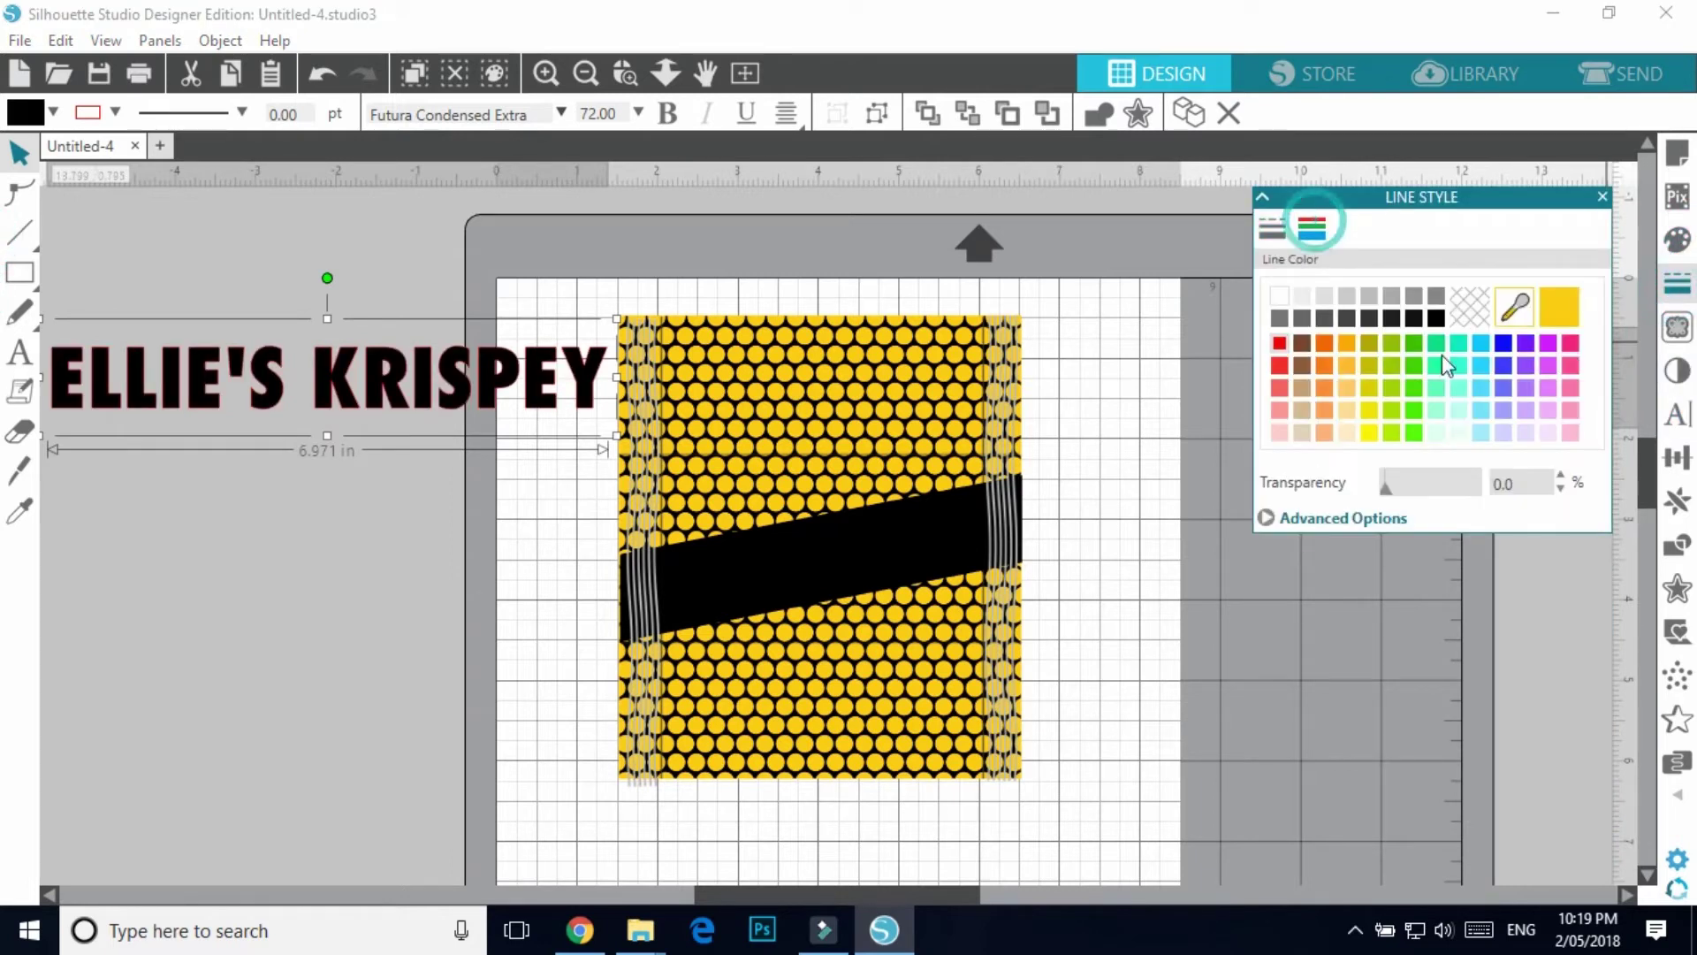
pyautogui.click(1435, 318)
pyautogui.click(534, 640)
# - Scale the KRISPEY text down to about 26 pt, keeping it beside the page's upper left corner
pyautogui.moveTo(295, 402); pyautogui.dragTo(341, 363)
pyautogui.click(155, 365)
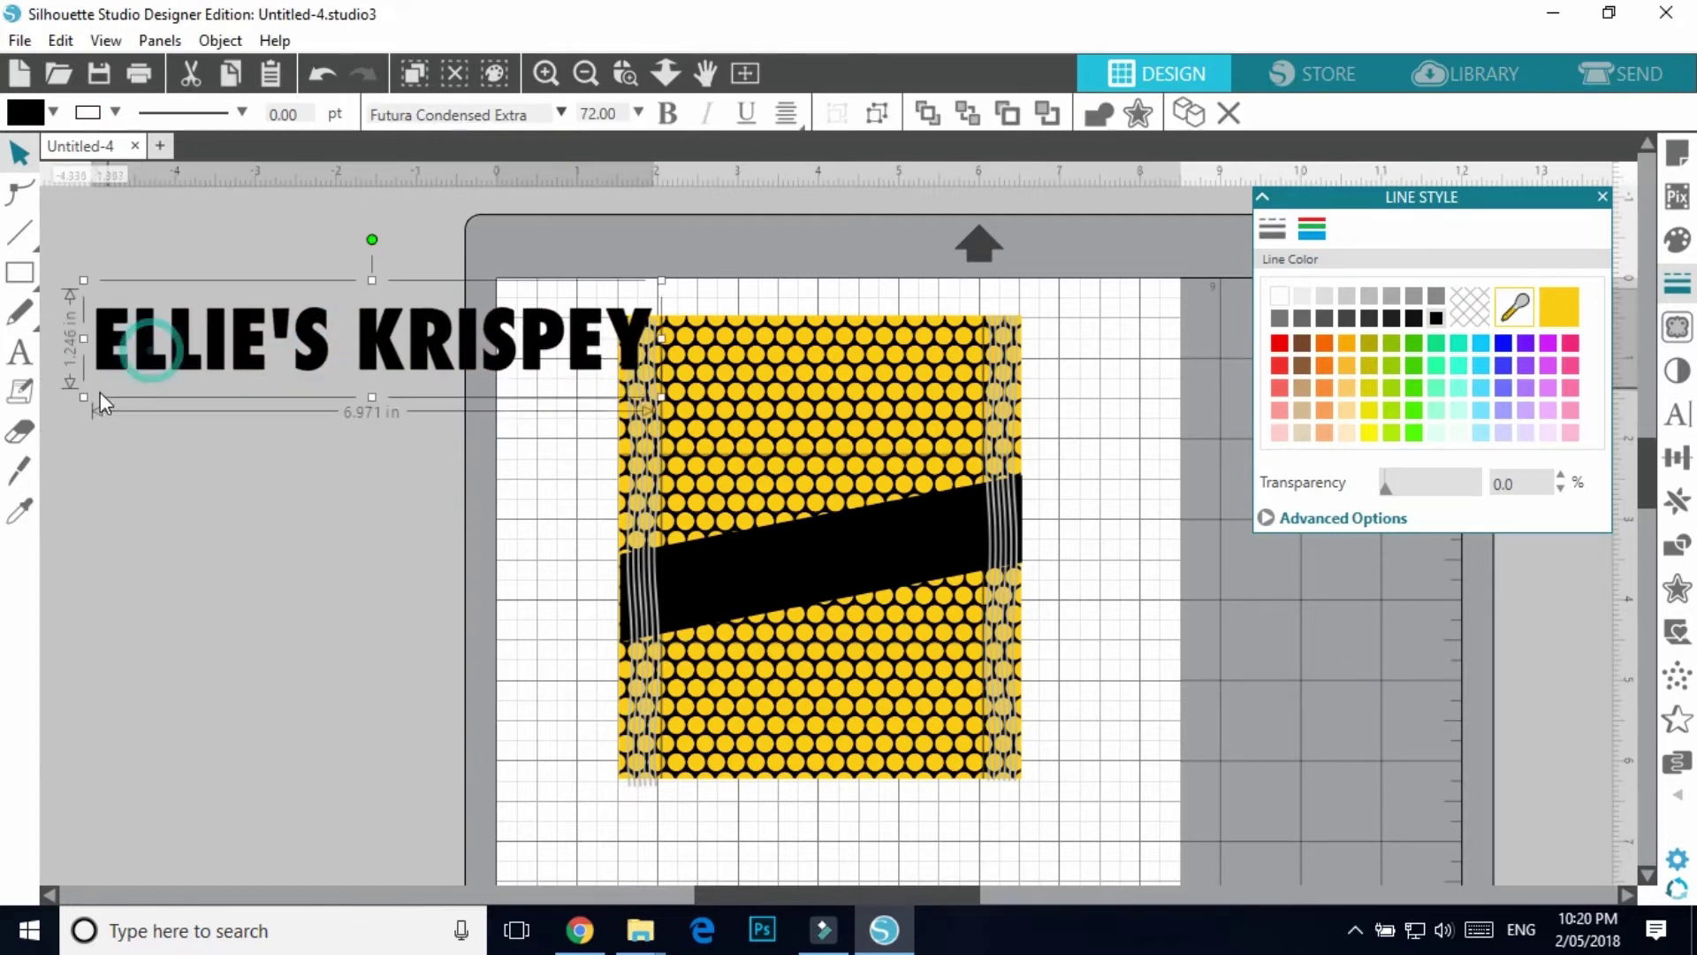
pyautogui.moveTo(88, 398); pyautogui.dragTo(378, 284)
pyautogui.click(374, 428)
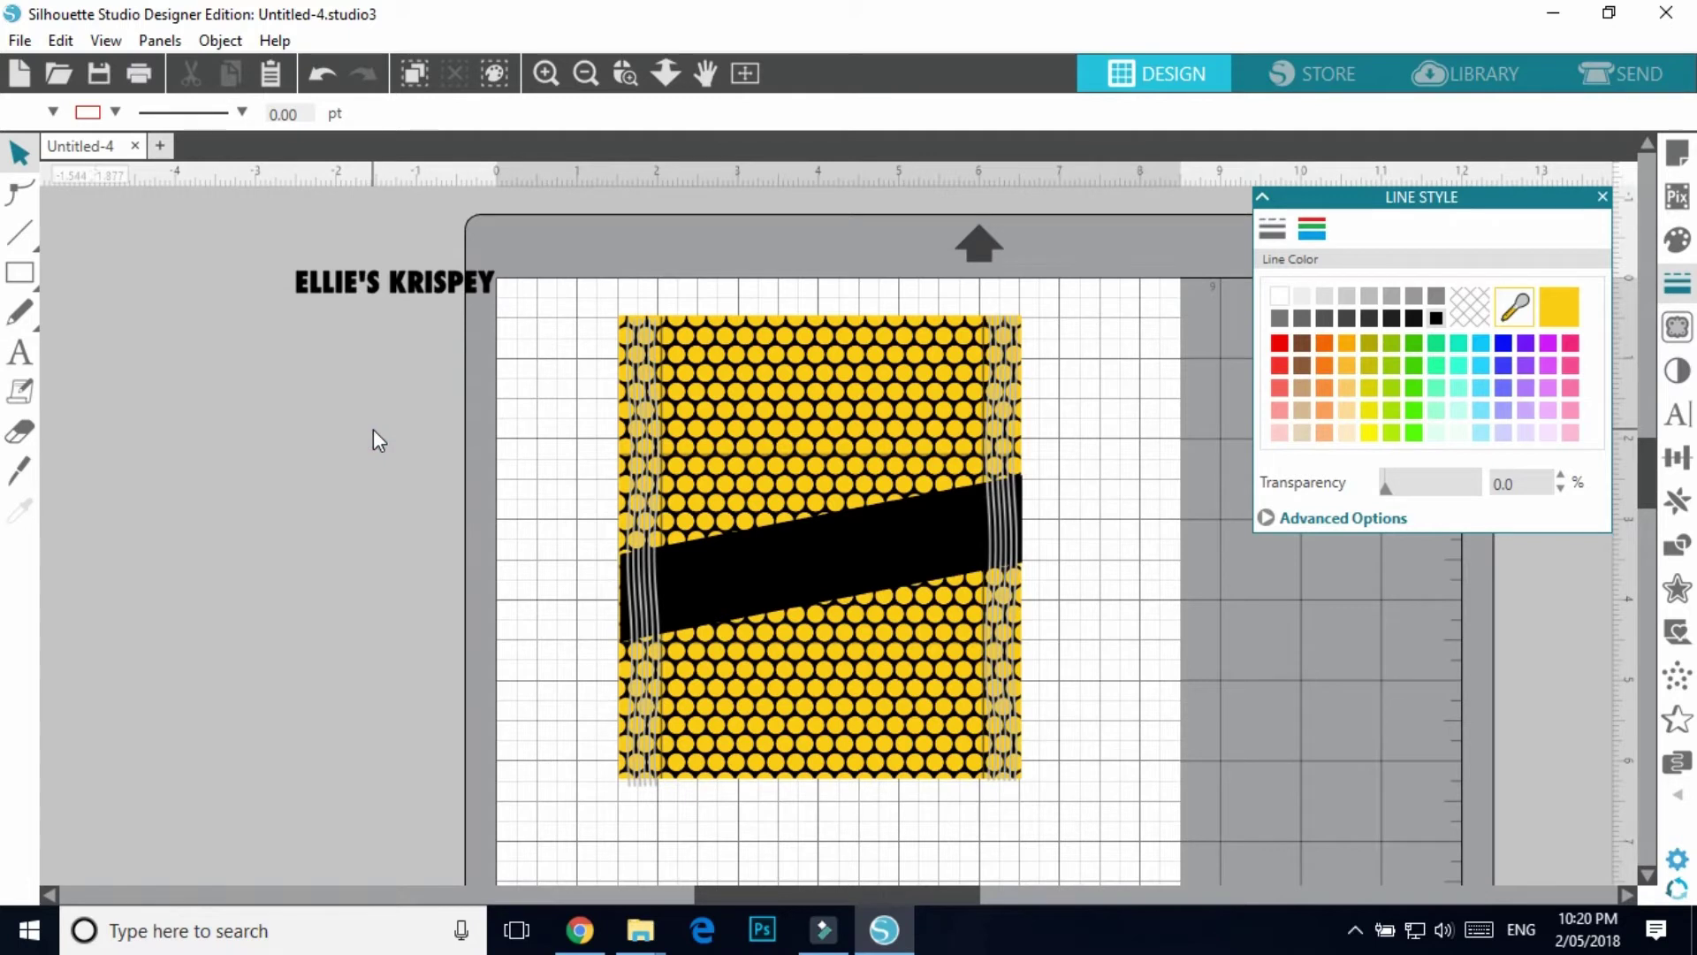
# - Draw a flat ellipse about 3.54 in wide and 0.94 in high below the KRISPEY text, off the page
pyautogui.click(17, 276)
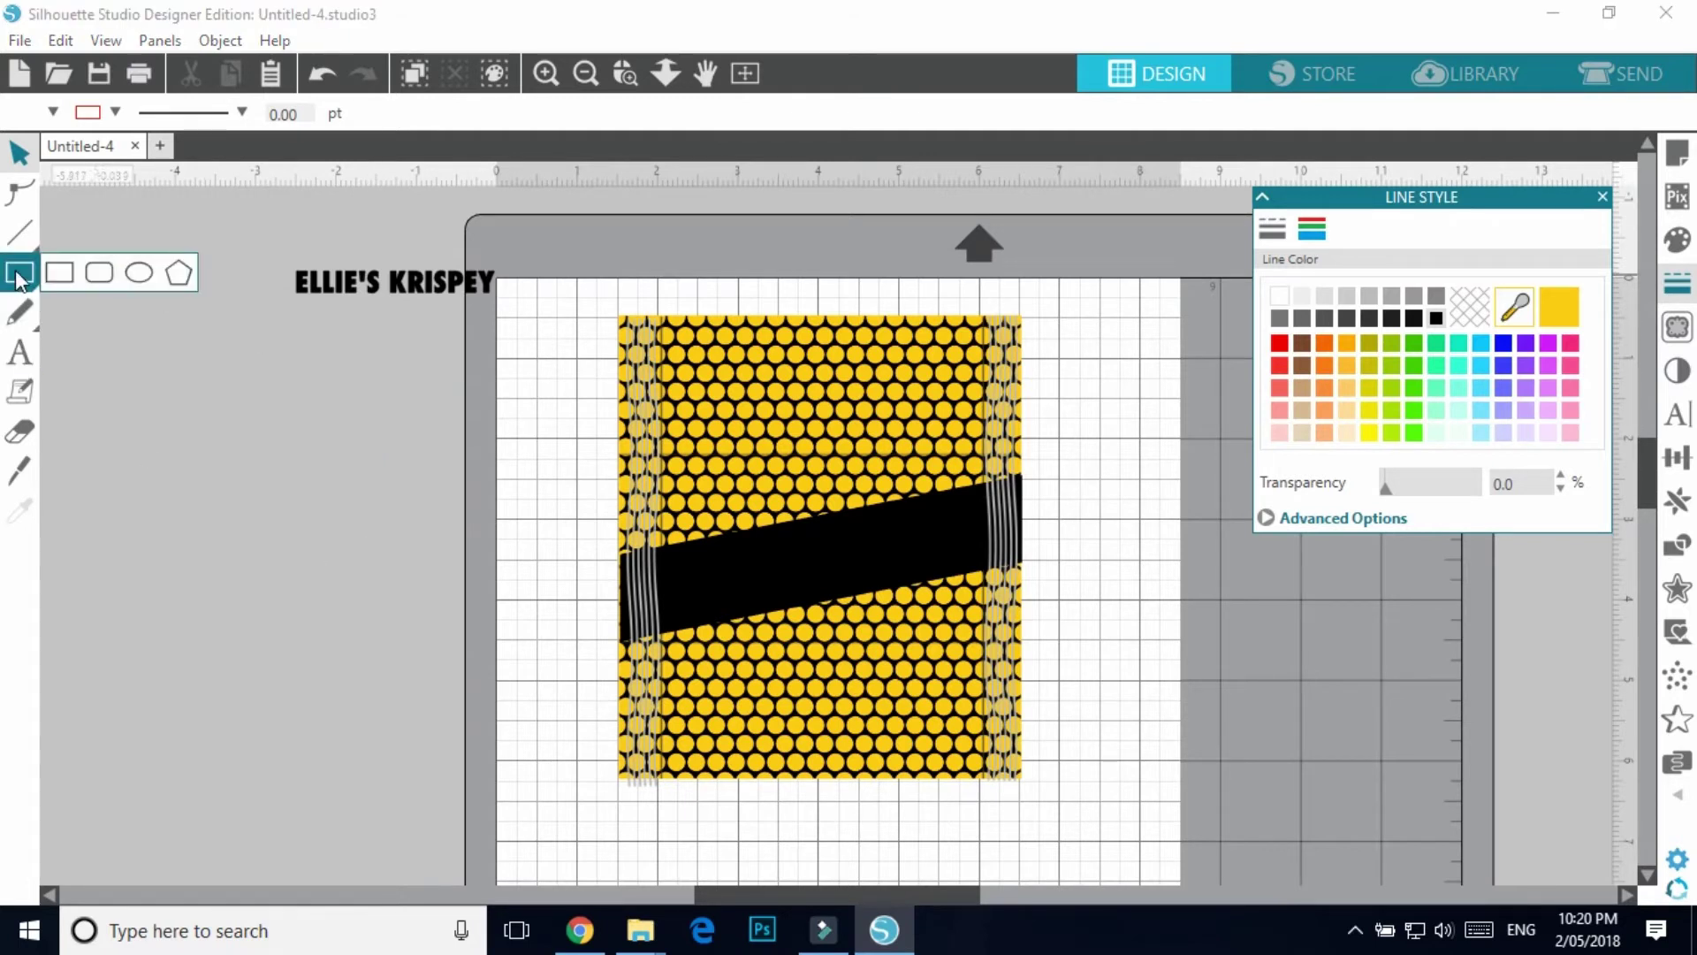
pyautogui.click(138, 274)
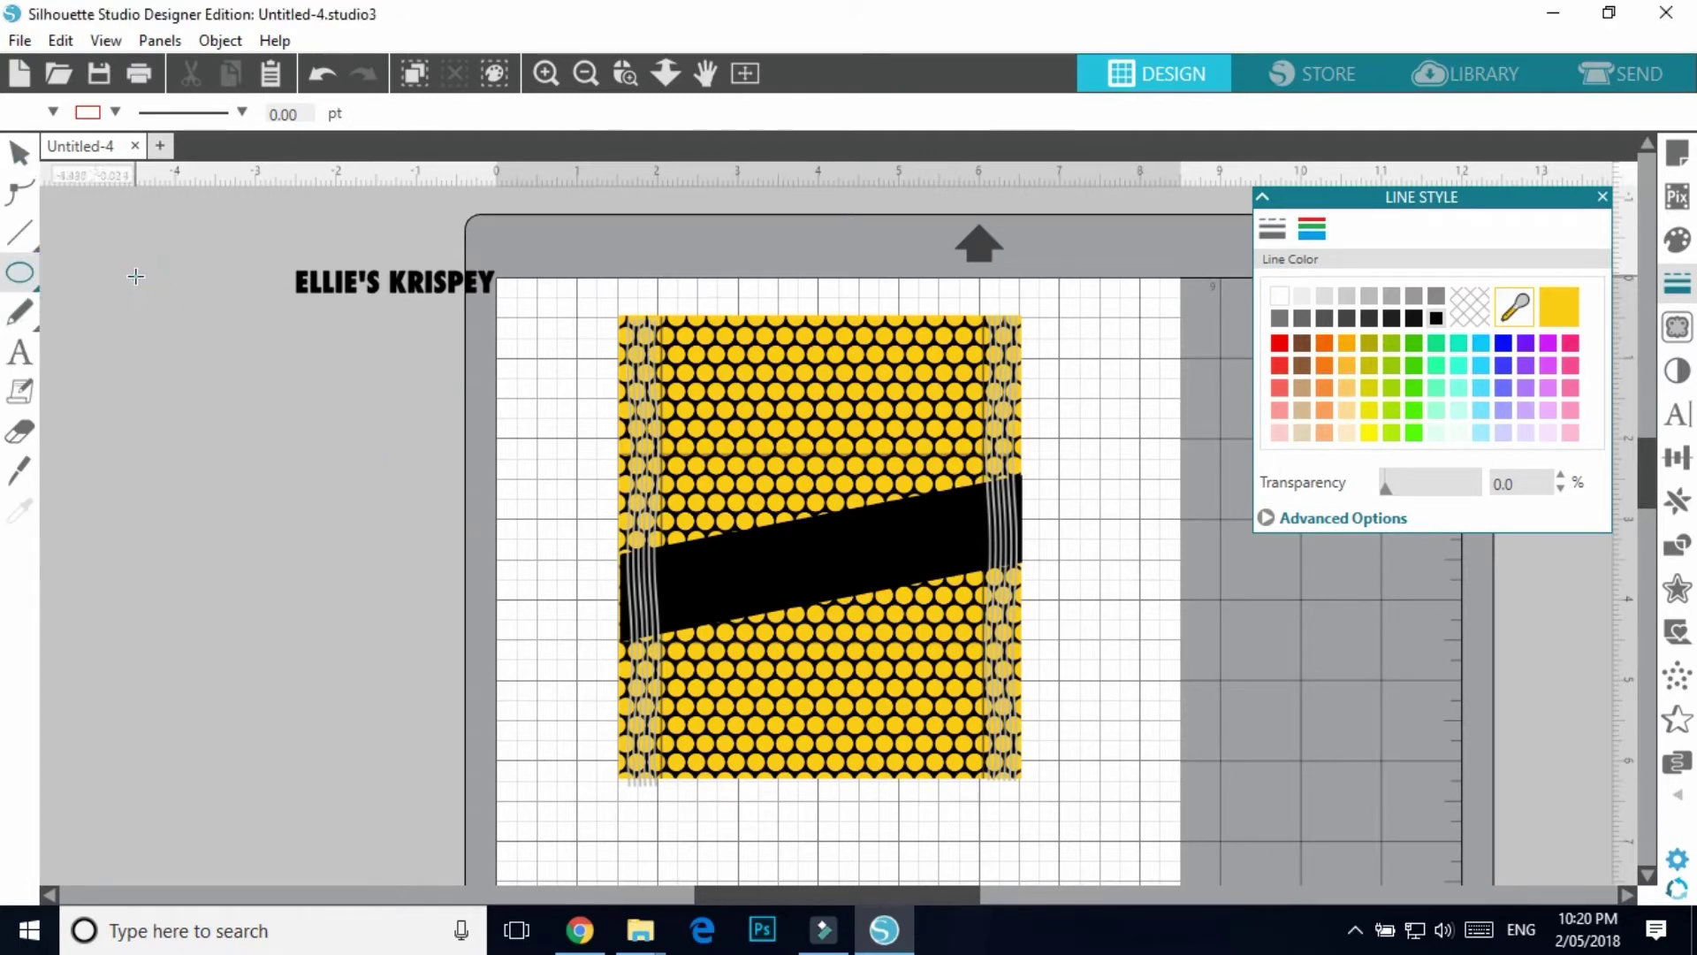
pyautogui.moveTo(137, 363); pyautogui.dragTo(423, 439)
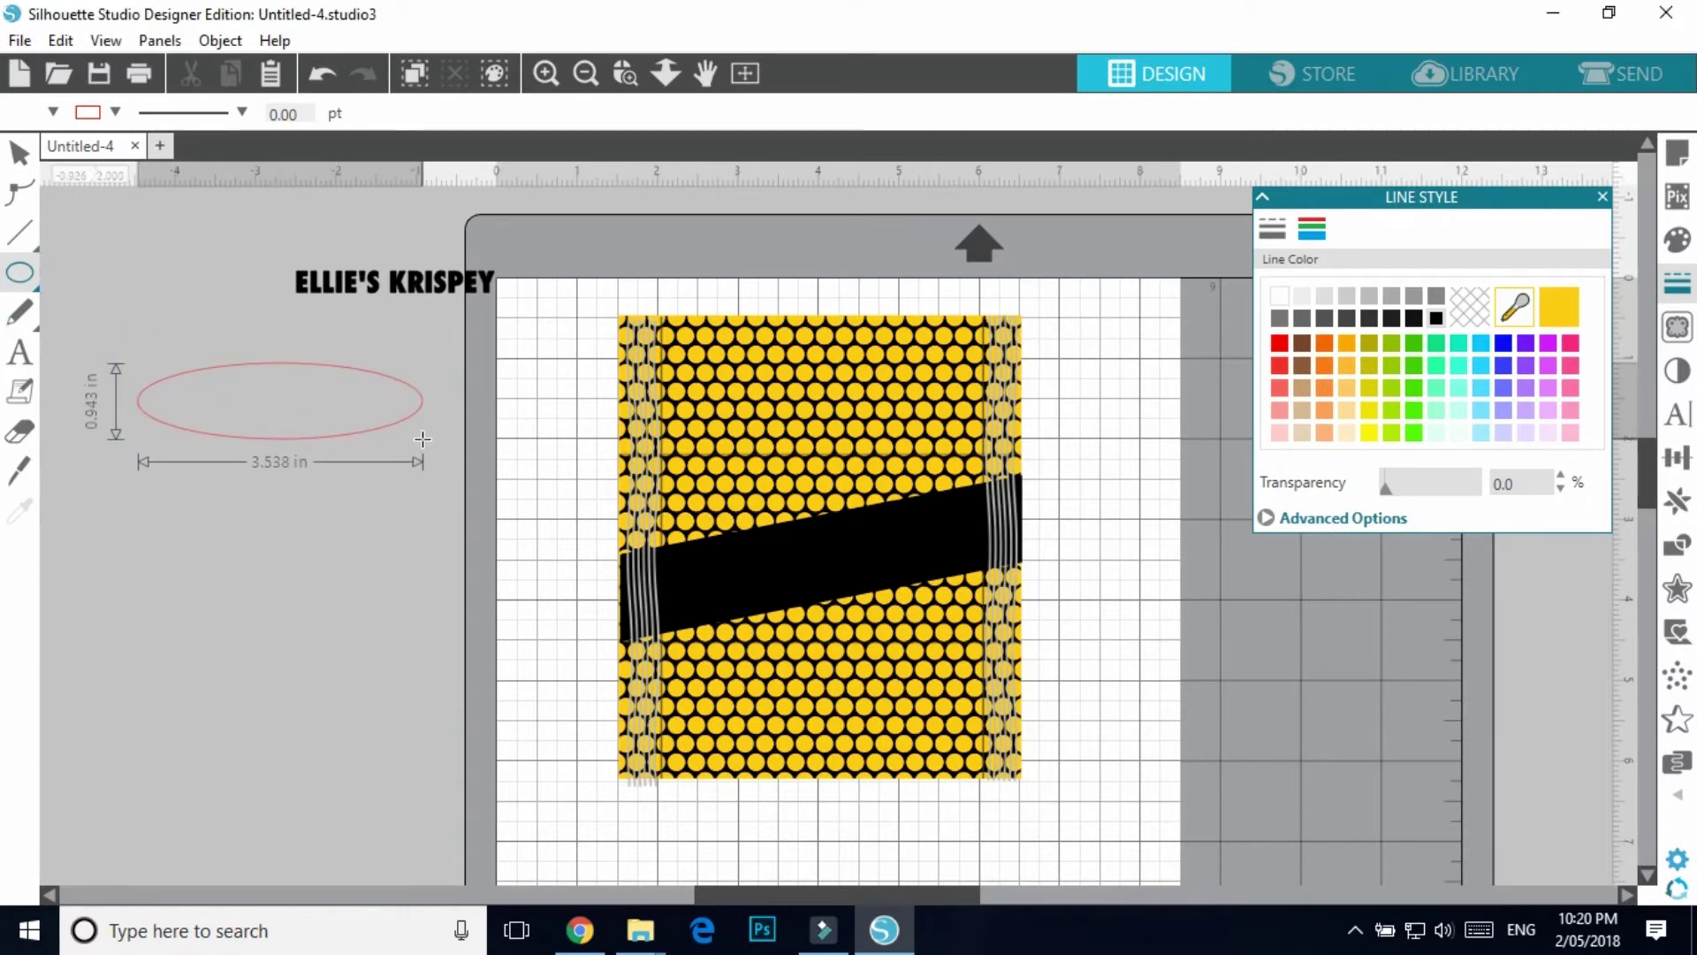
pyautogui.click(20, 152)
# - Curve the KRISPEY text along the top of the ellipse and shift the arched text slightly up and right
pyautogui.click(426, 285)
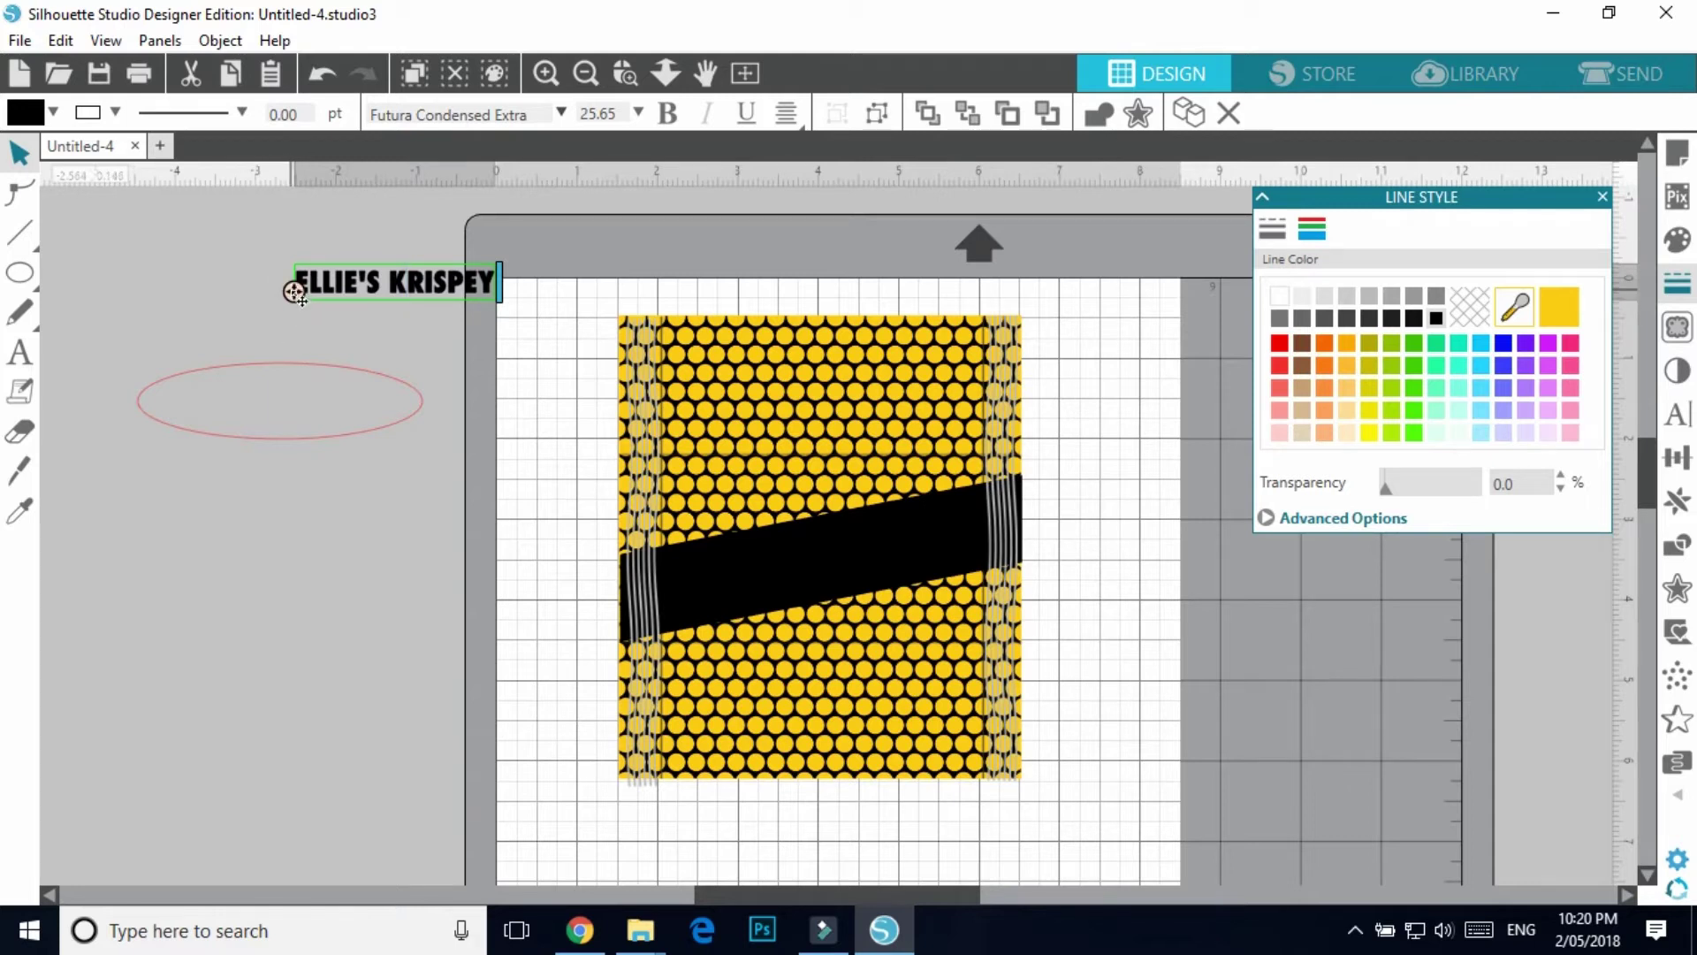
pyautogui.moveTo(295, 292); pyautogui.dragTo(182, 387)
pyautogui.click(235, 533)
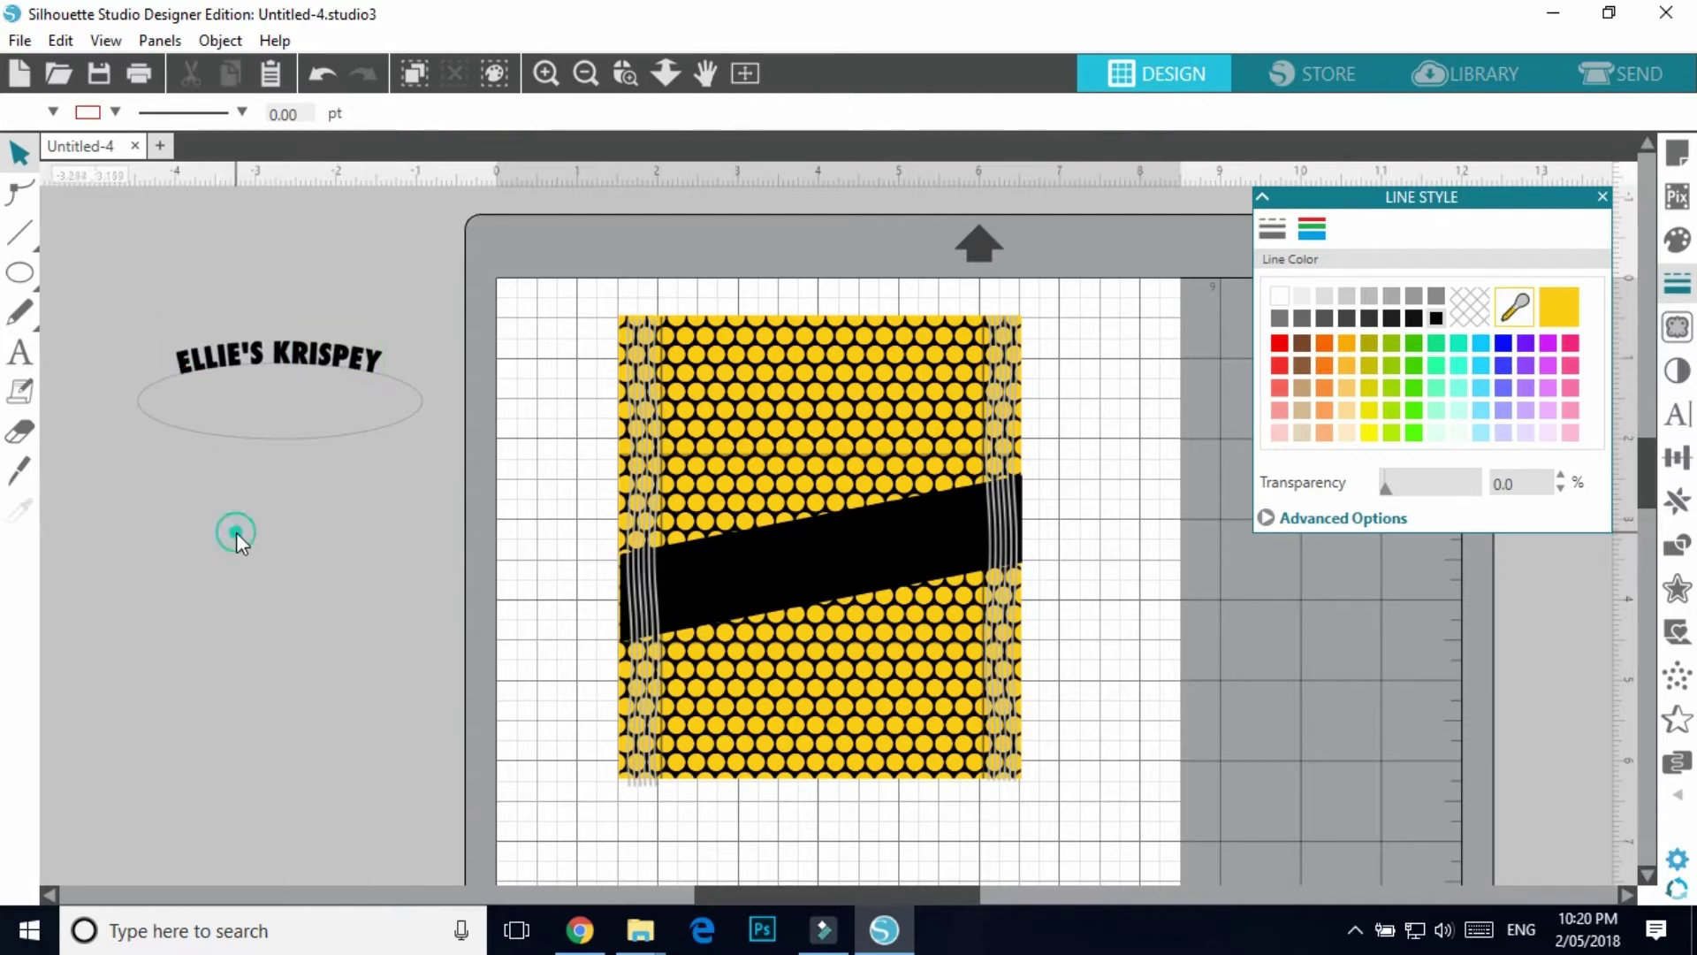
pyautogui.moveTo(281, 436)
pyautogui.mouseDown()
pyautogui.moveTo(298, 493)
pyautogui.moveTo(265, 368)
pyautogui.moveTo(310, 443)
pyautogui.mouseUp()
pyautogui.click(310, 443)
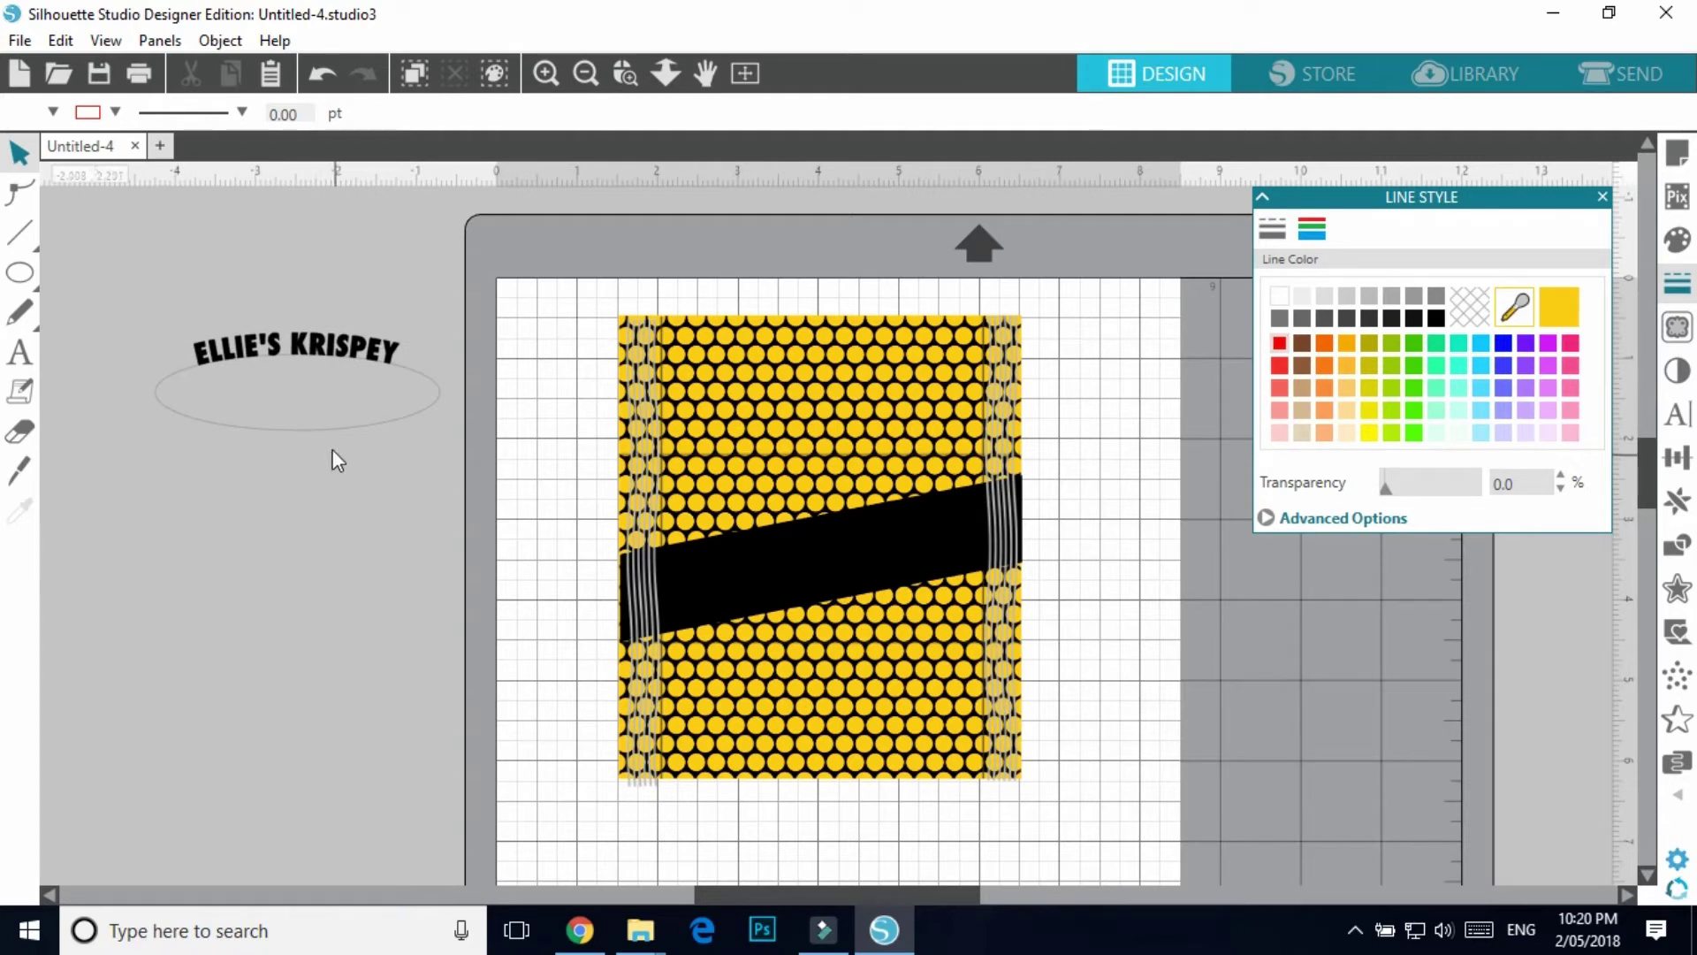
# - Release the compound path of the arched KRISPEY text to detach it from the ellipse, and move the ellipse well below it
pyautogui.moveTo(334, 447); pyautogui.dragTo(329, 466)
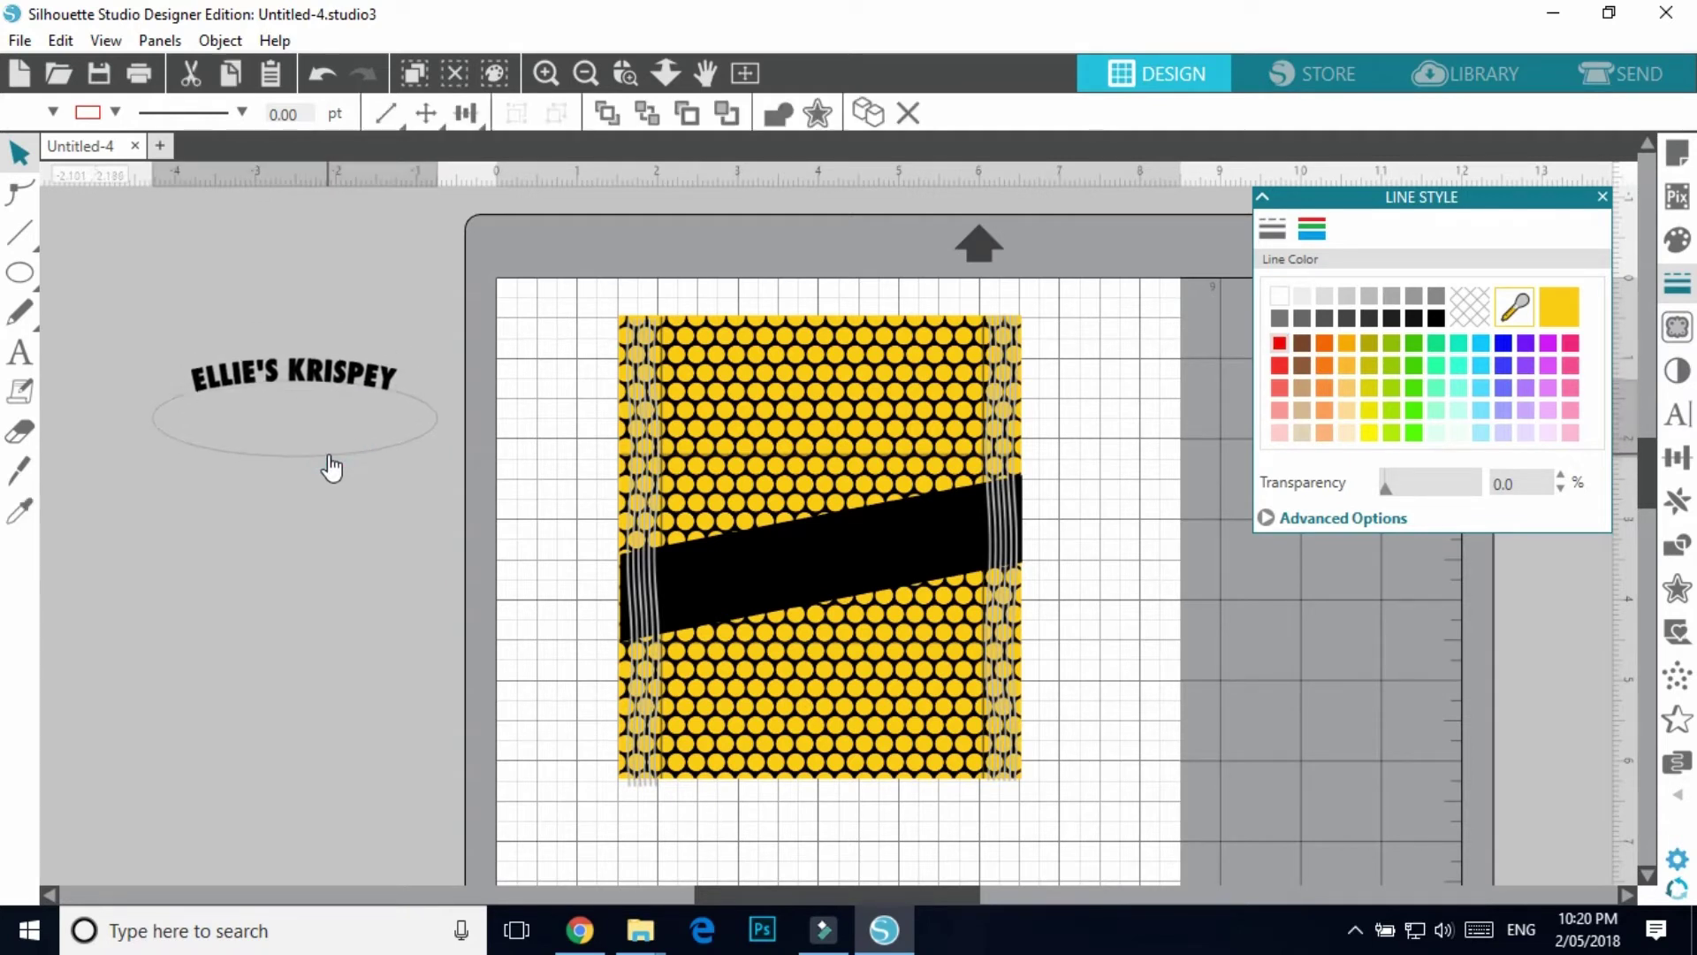
pyautogui.click(329, 466)
pyautogui.click(317, 380)
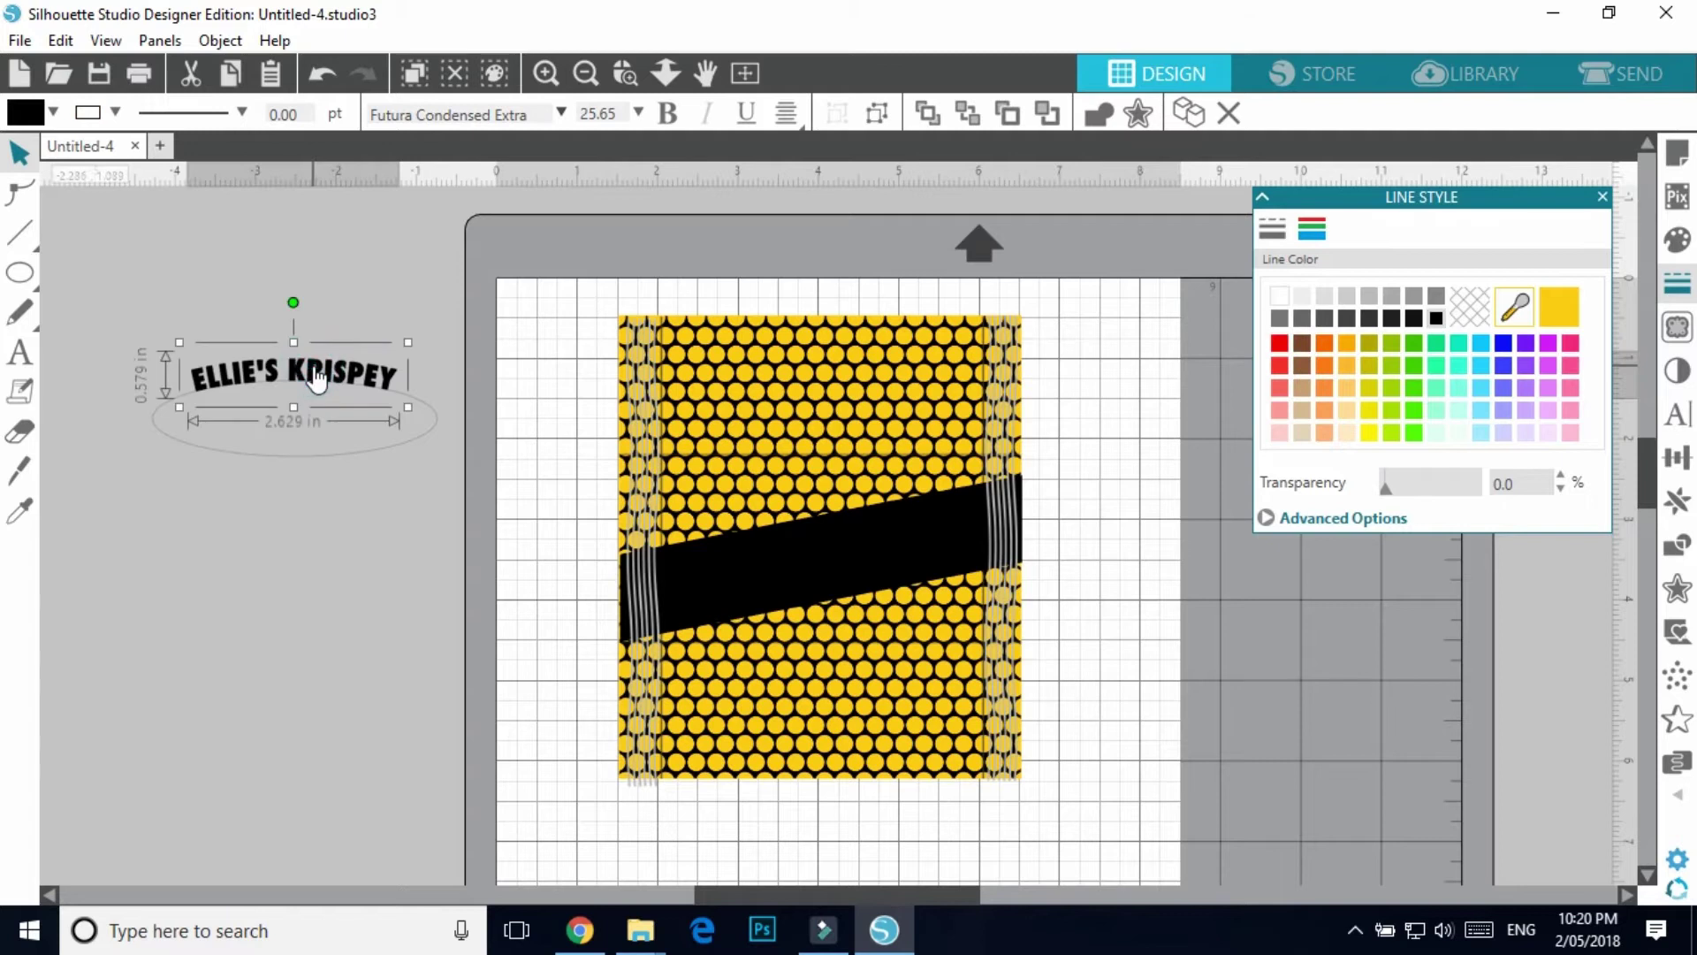
pyautogui.rightClick(316, 378)
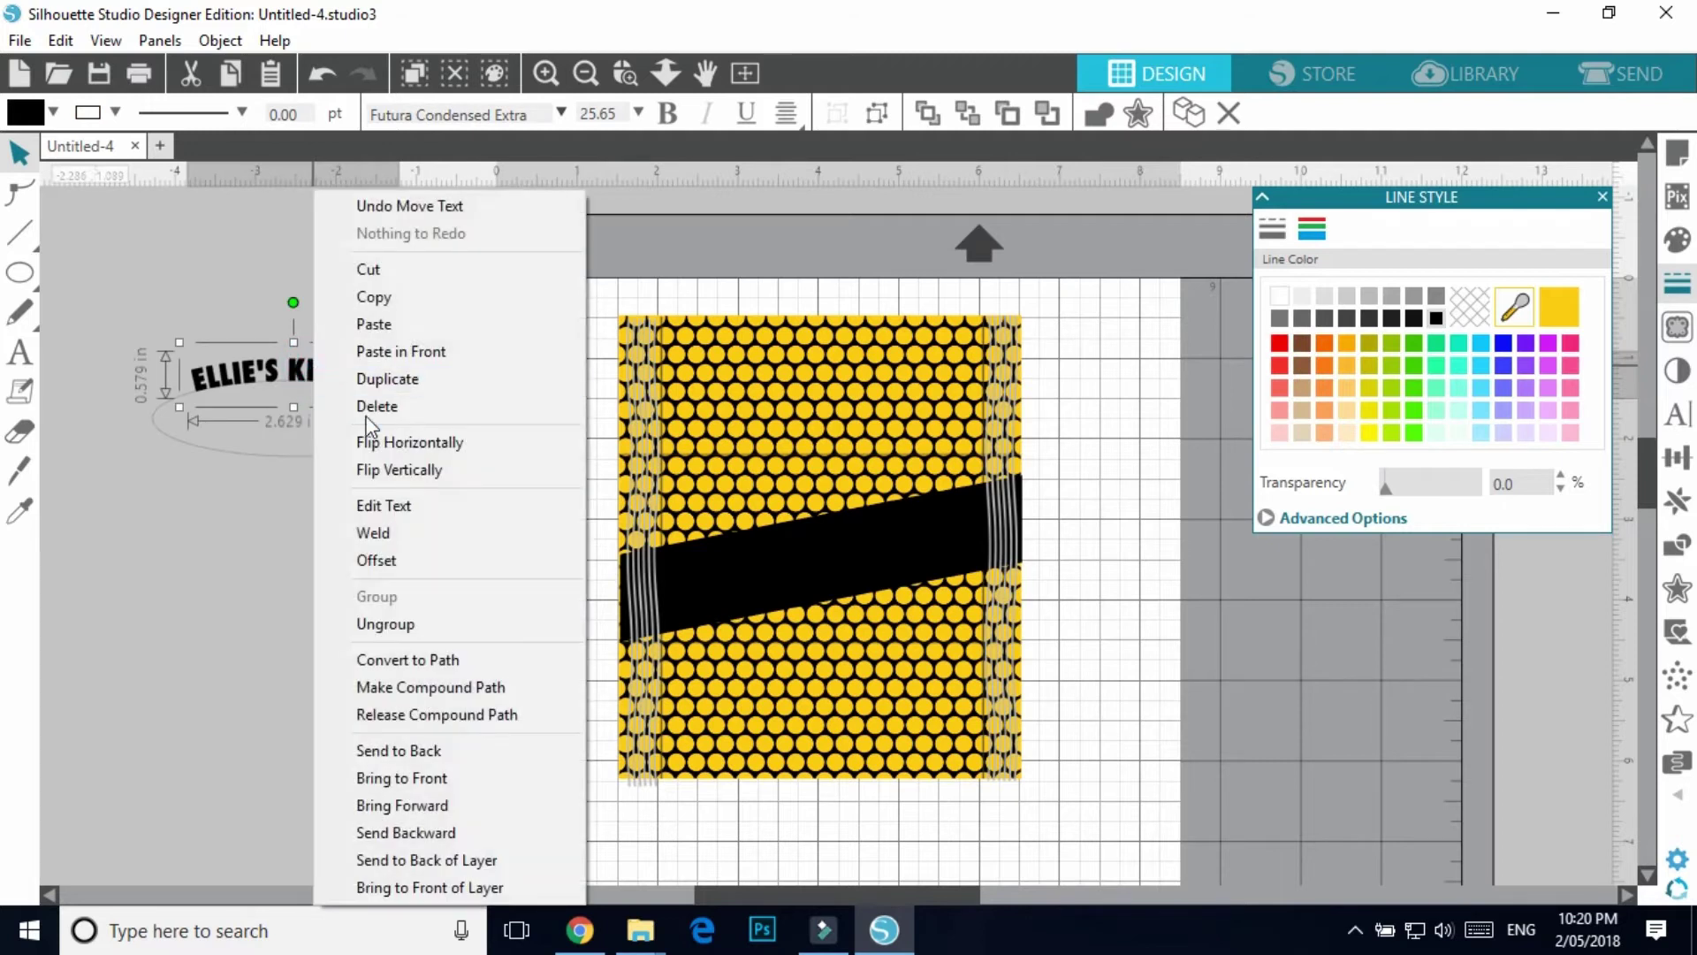
pyautogui.click(382, 716)
pyautogui.moveTo(284, 465); pyautogui.dragTo(277, 631)
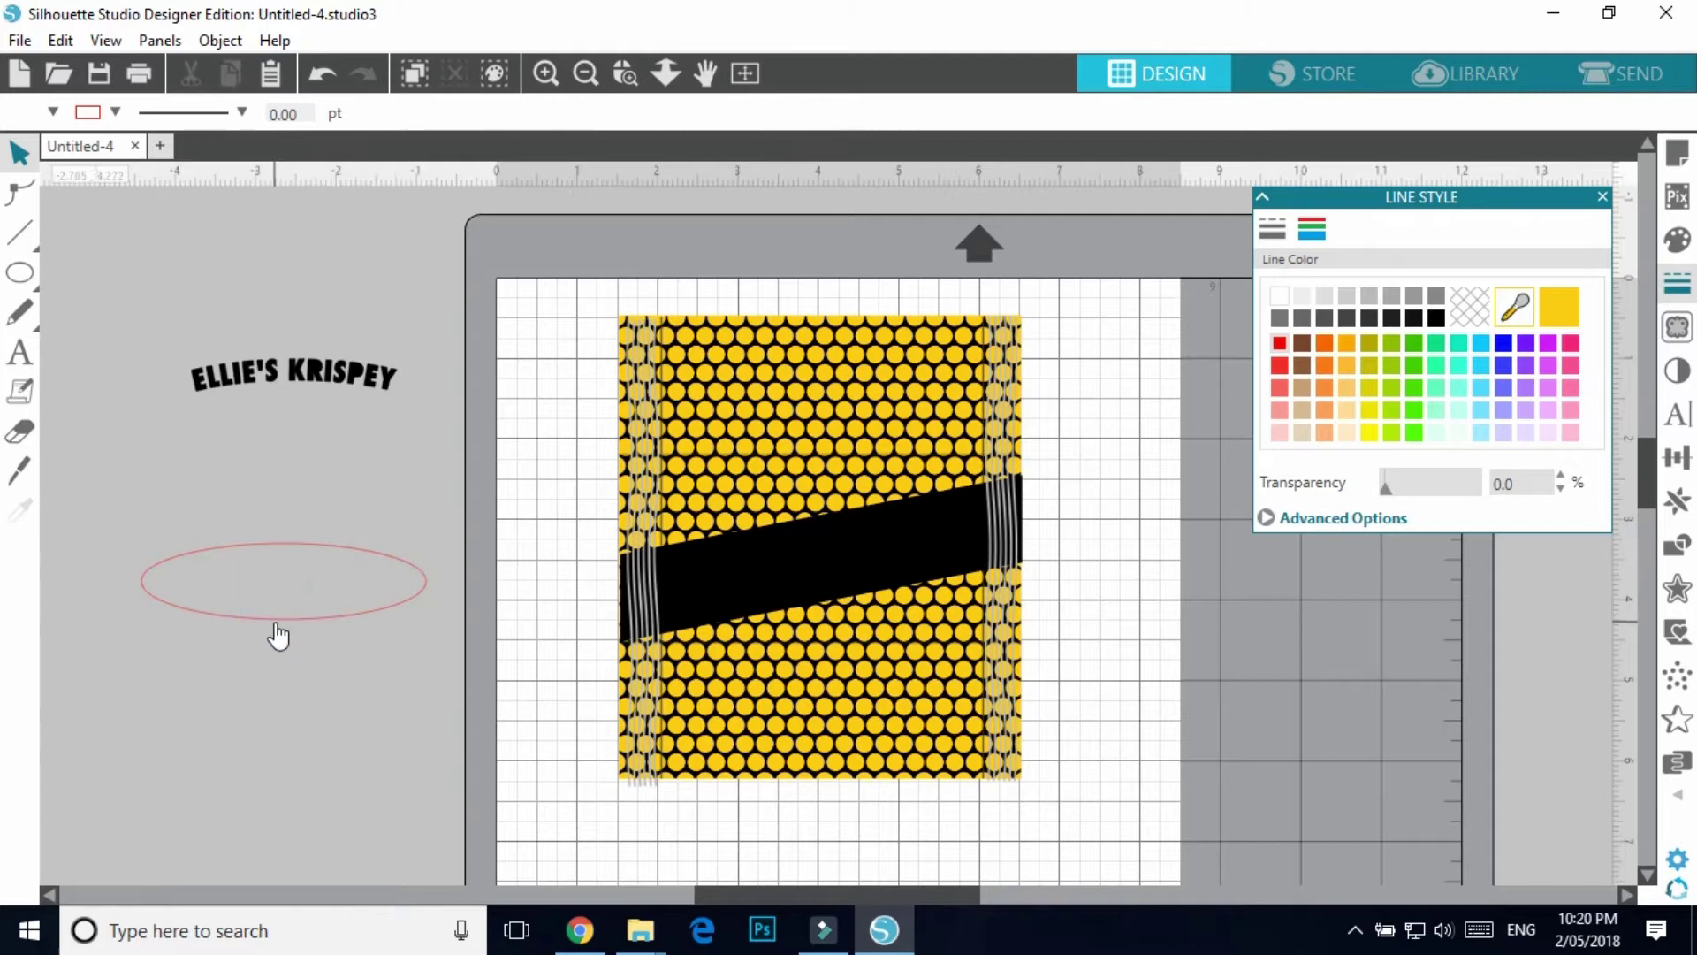
# - Make the arched KRISPEY letters one compound path and move them slightly up, away from the ellipse
pyautogui.click(380, 364)
pyautogui.rightClick(355, 375)
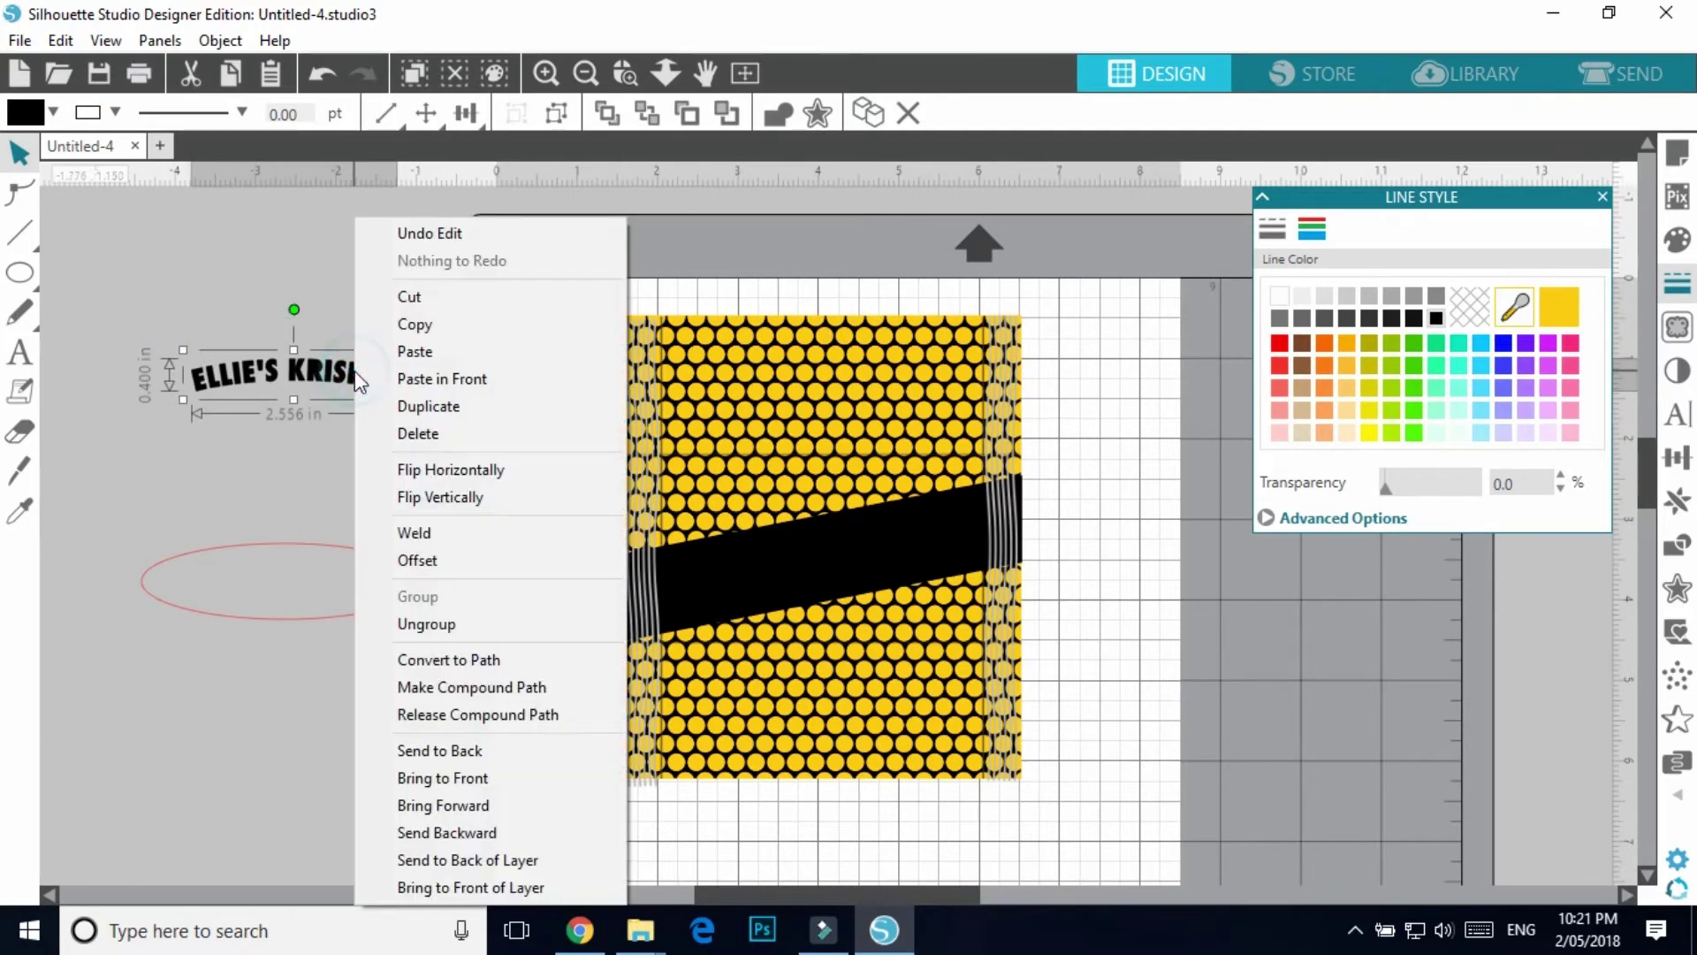
pyautogui.click(438, 685)
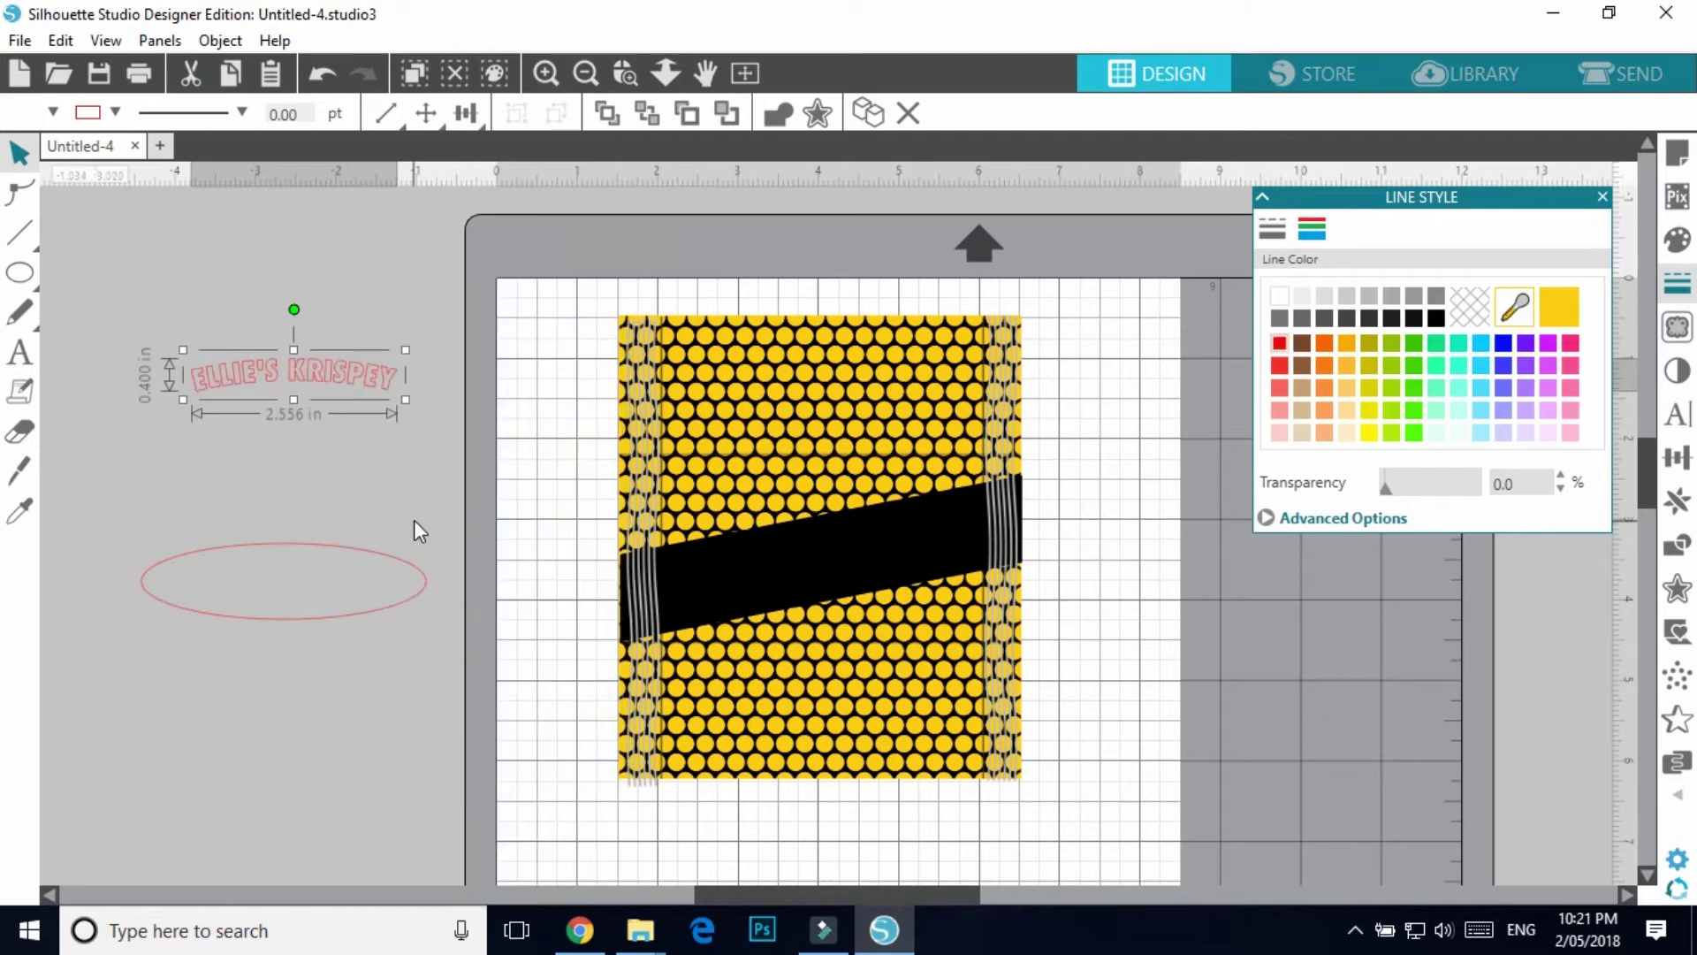
pyautogui.click(415, 485)
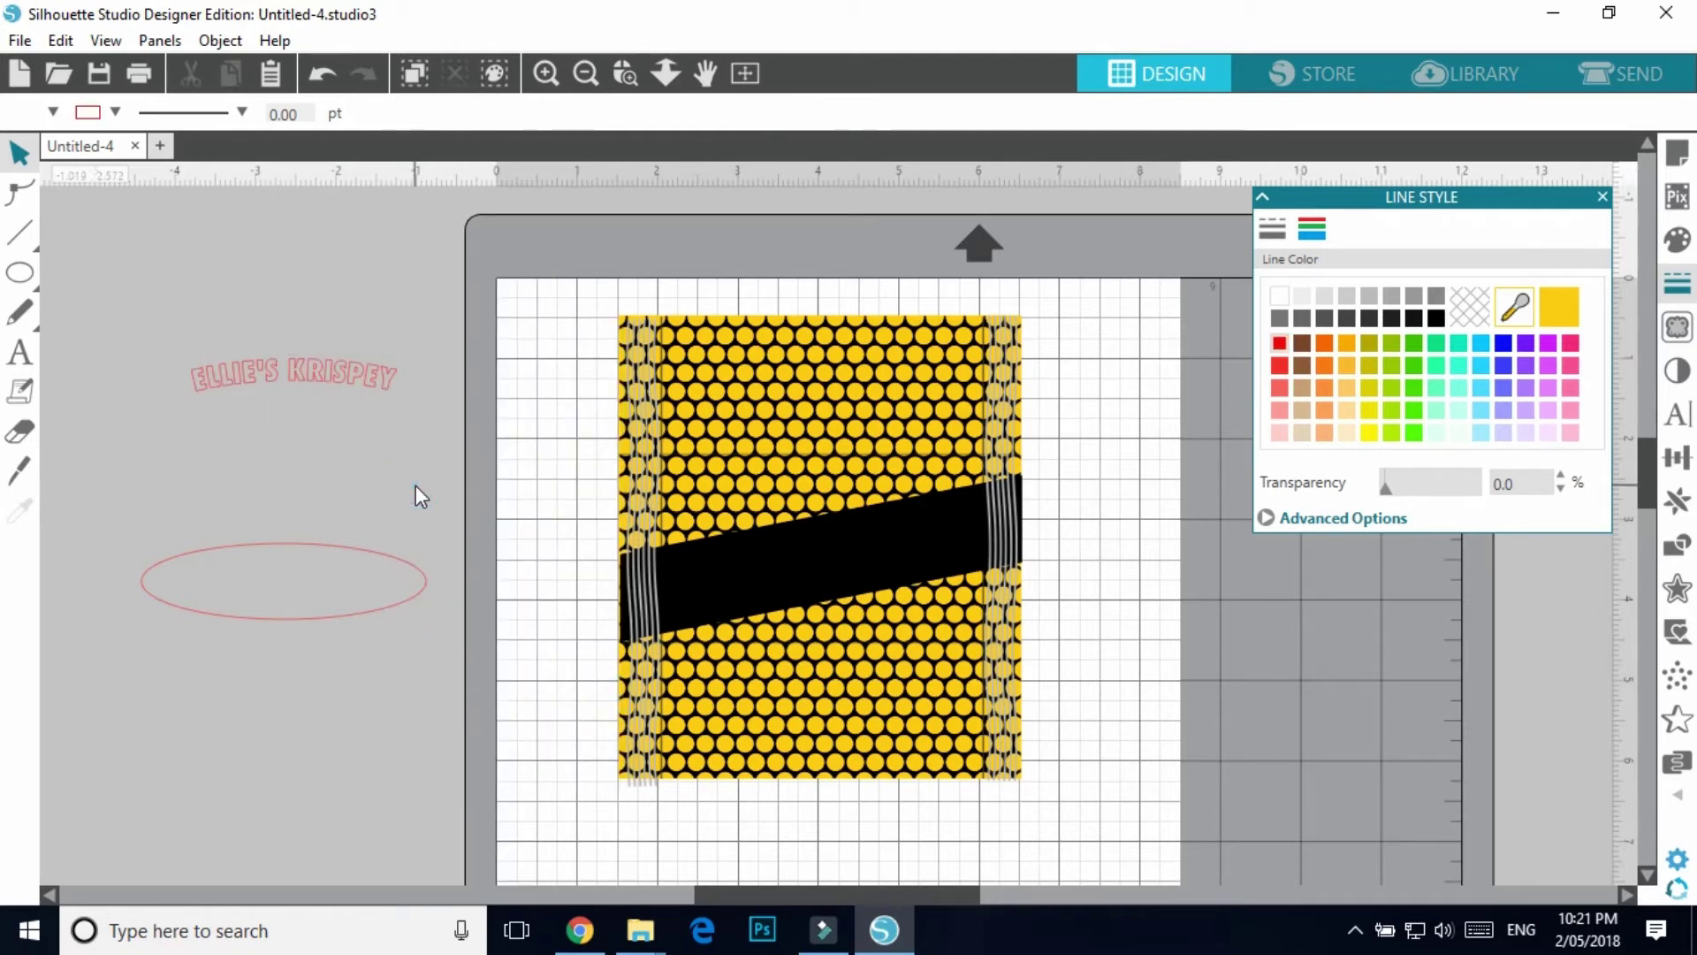
pyautogui.click(277, 460)
pyautogui.moveTo(261, 387); pyautogui.dragTo(267, 347)
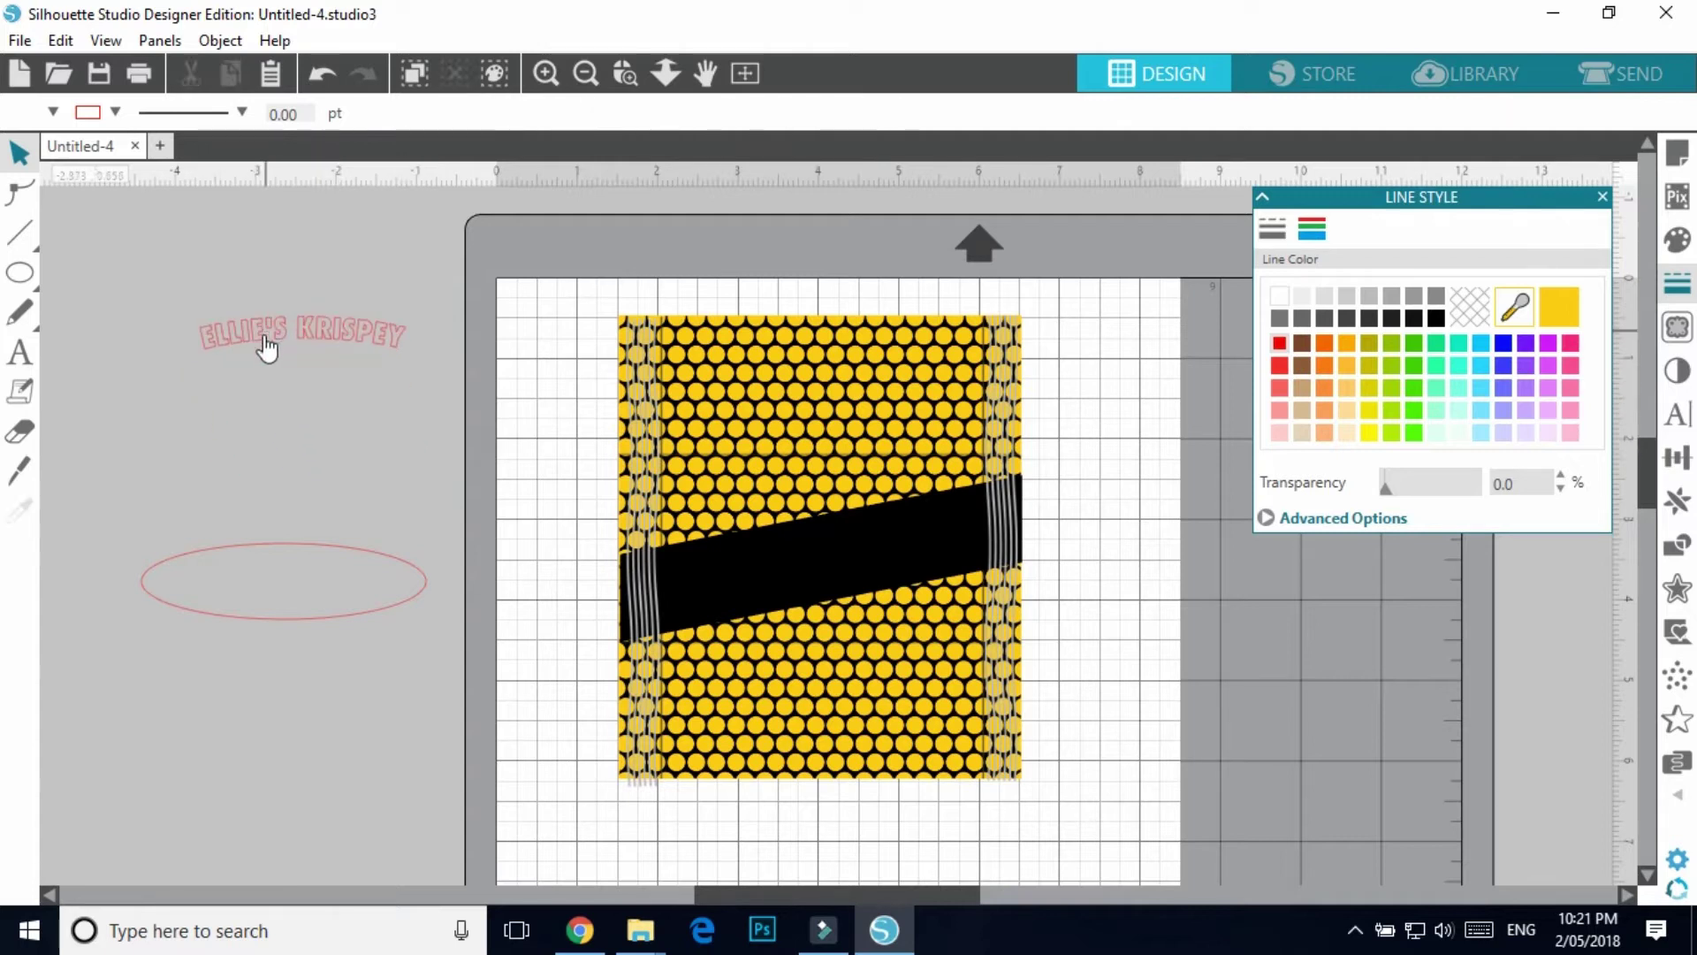
# - Give the arched KRISPEY lettering a black line color and a black fill
pyautogui.click(333, 336)
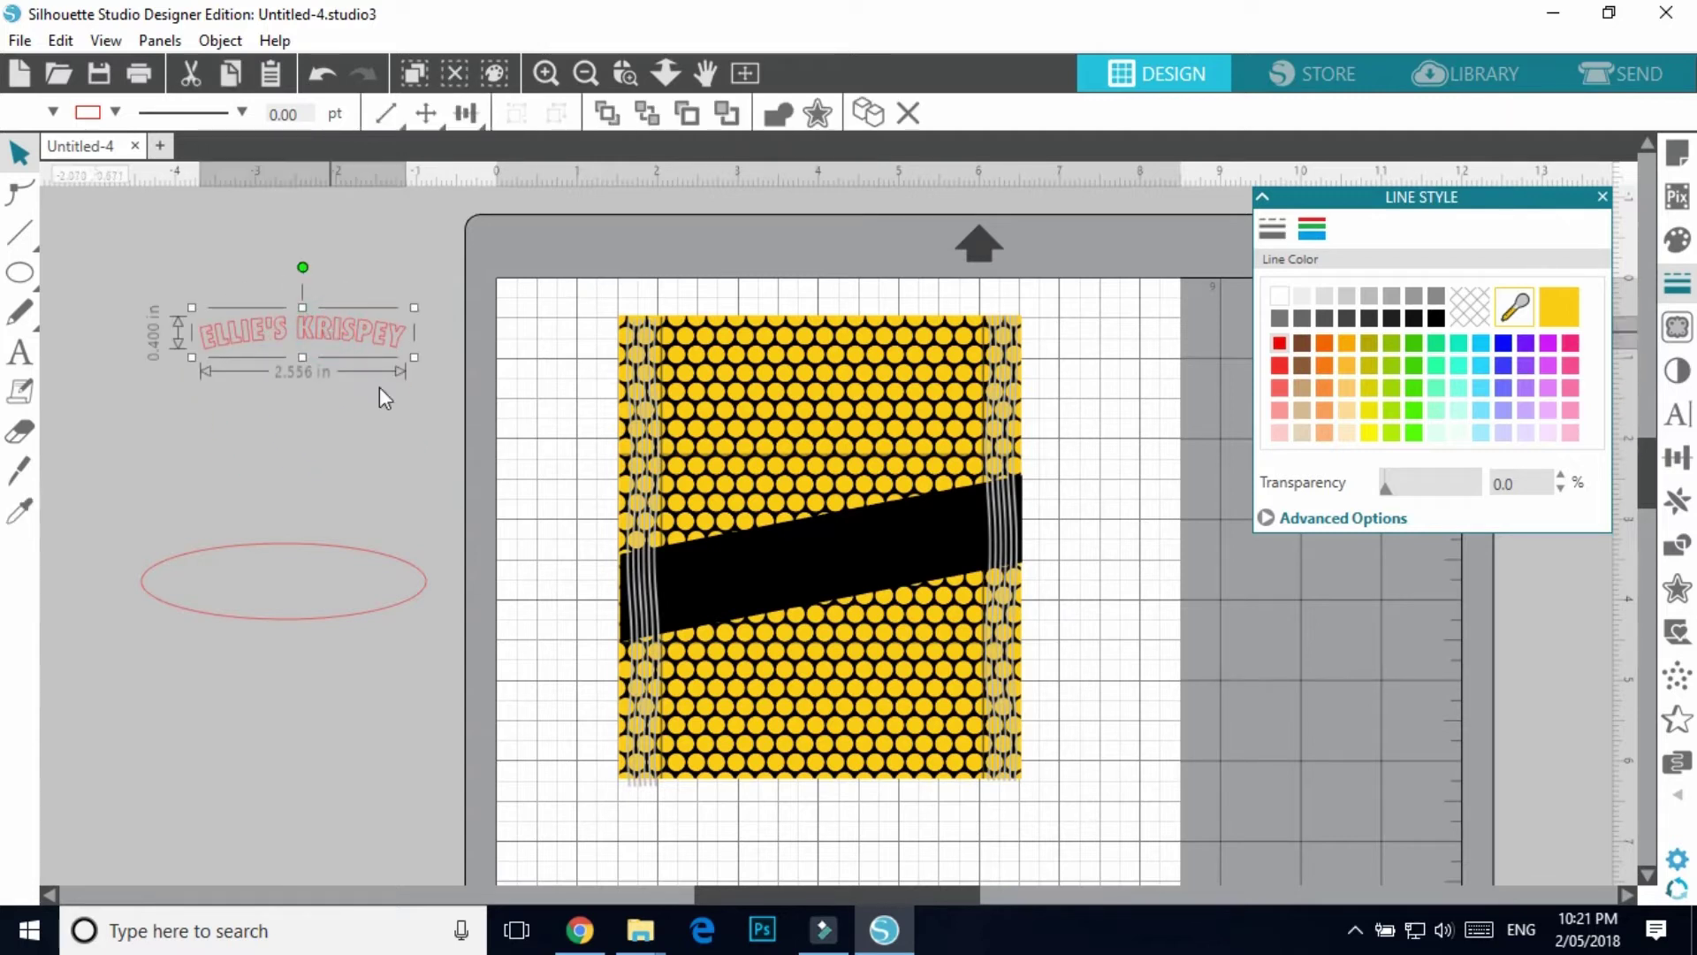
pyautogui.click(1435, 318)
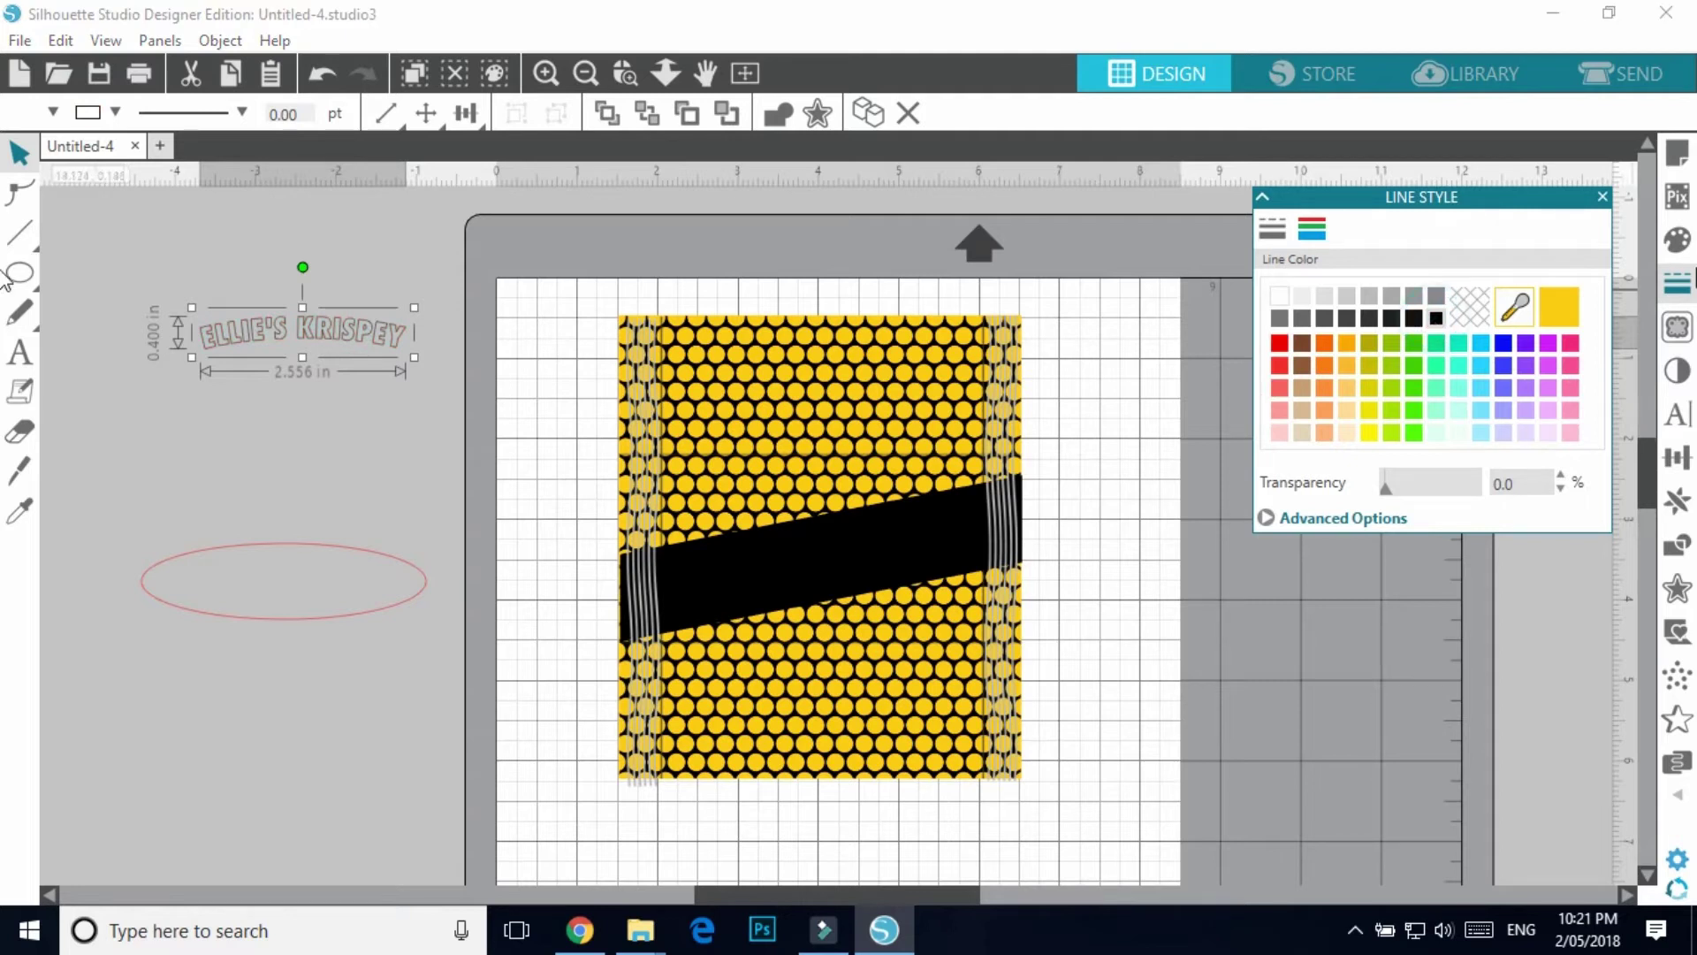
pyautogui.click(1677, 238)
pyautogui.click(1437, 318)
pyautogui.click(456, 422)
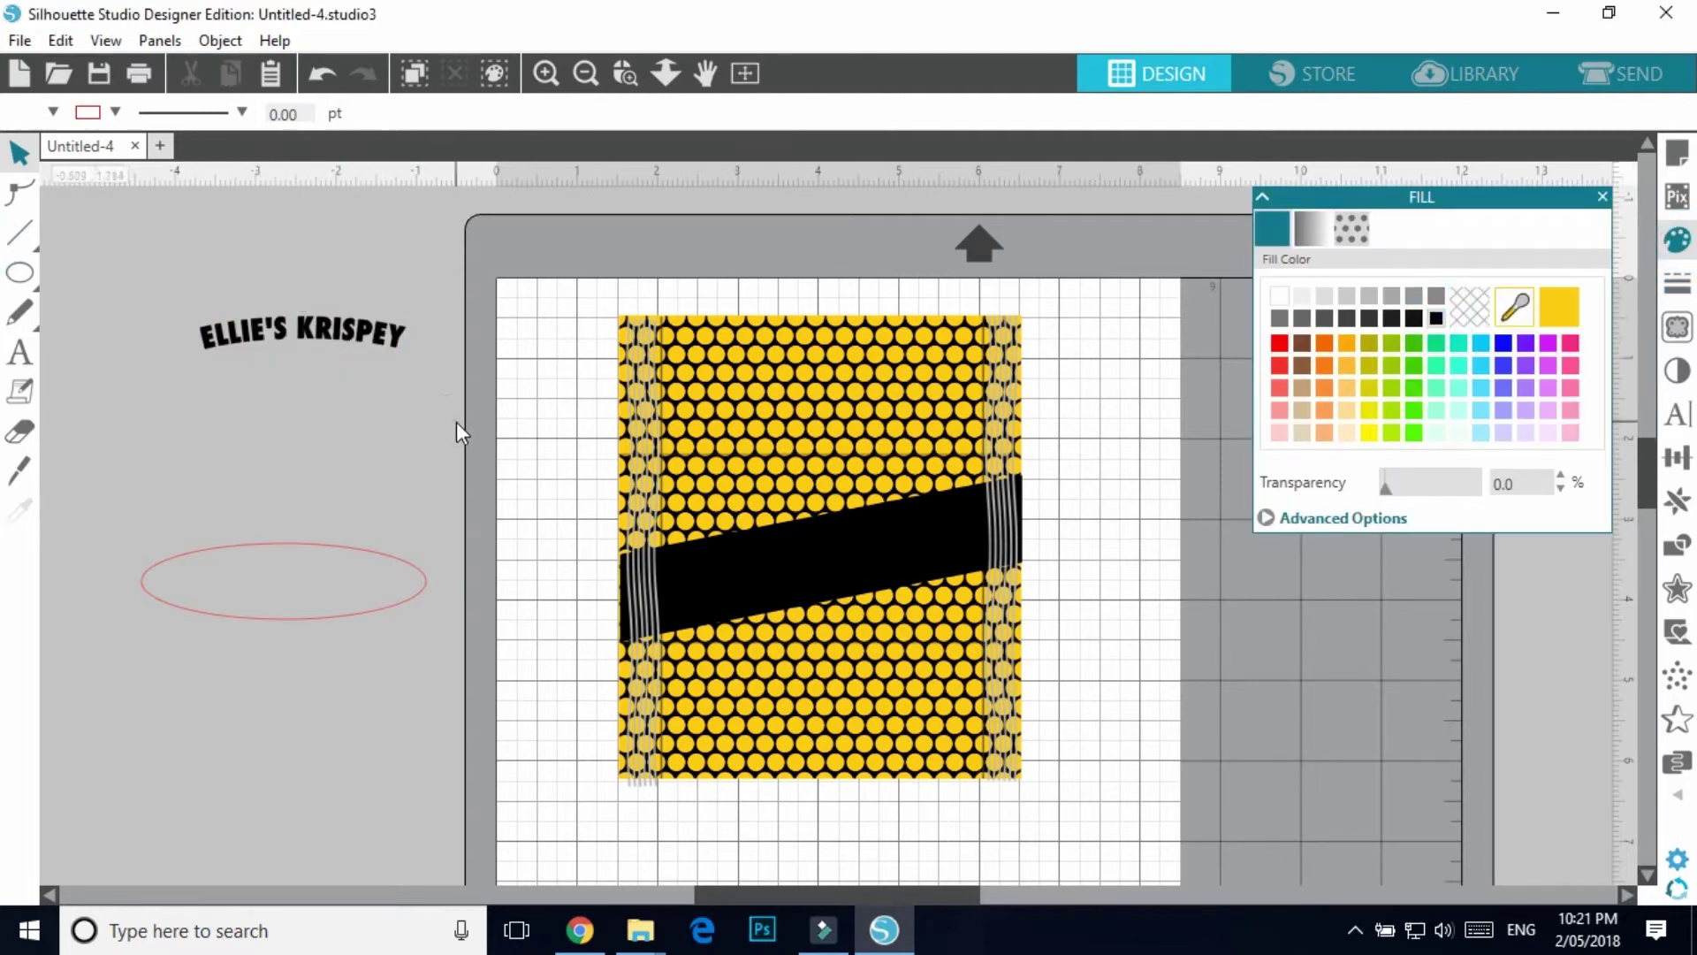
# - Create a rounded outer offset of 0.1 in around the arched KRISPEY lettering
pyautogui.click(333, 345)
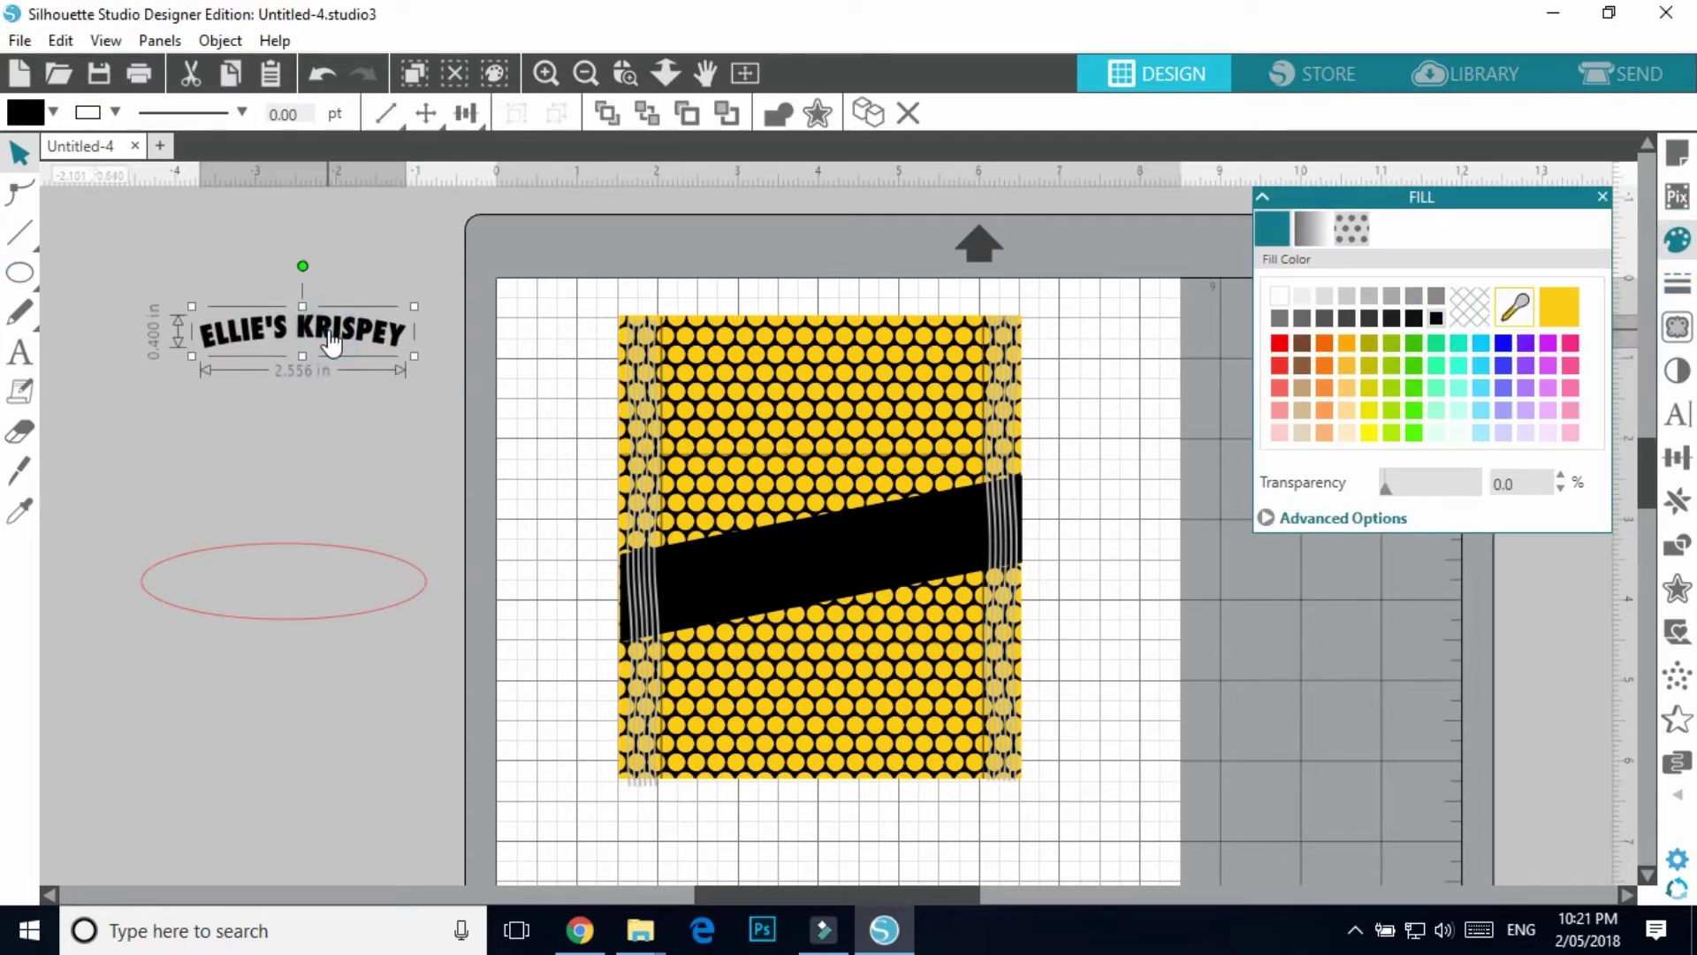
pyautogui.click(819, 115)
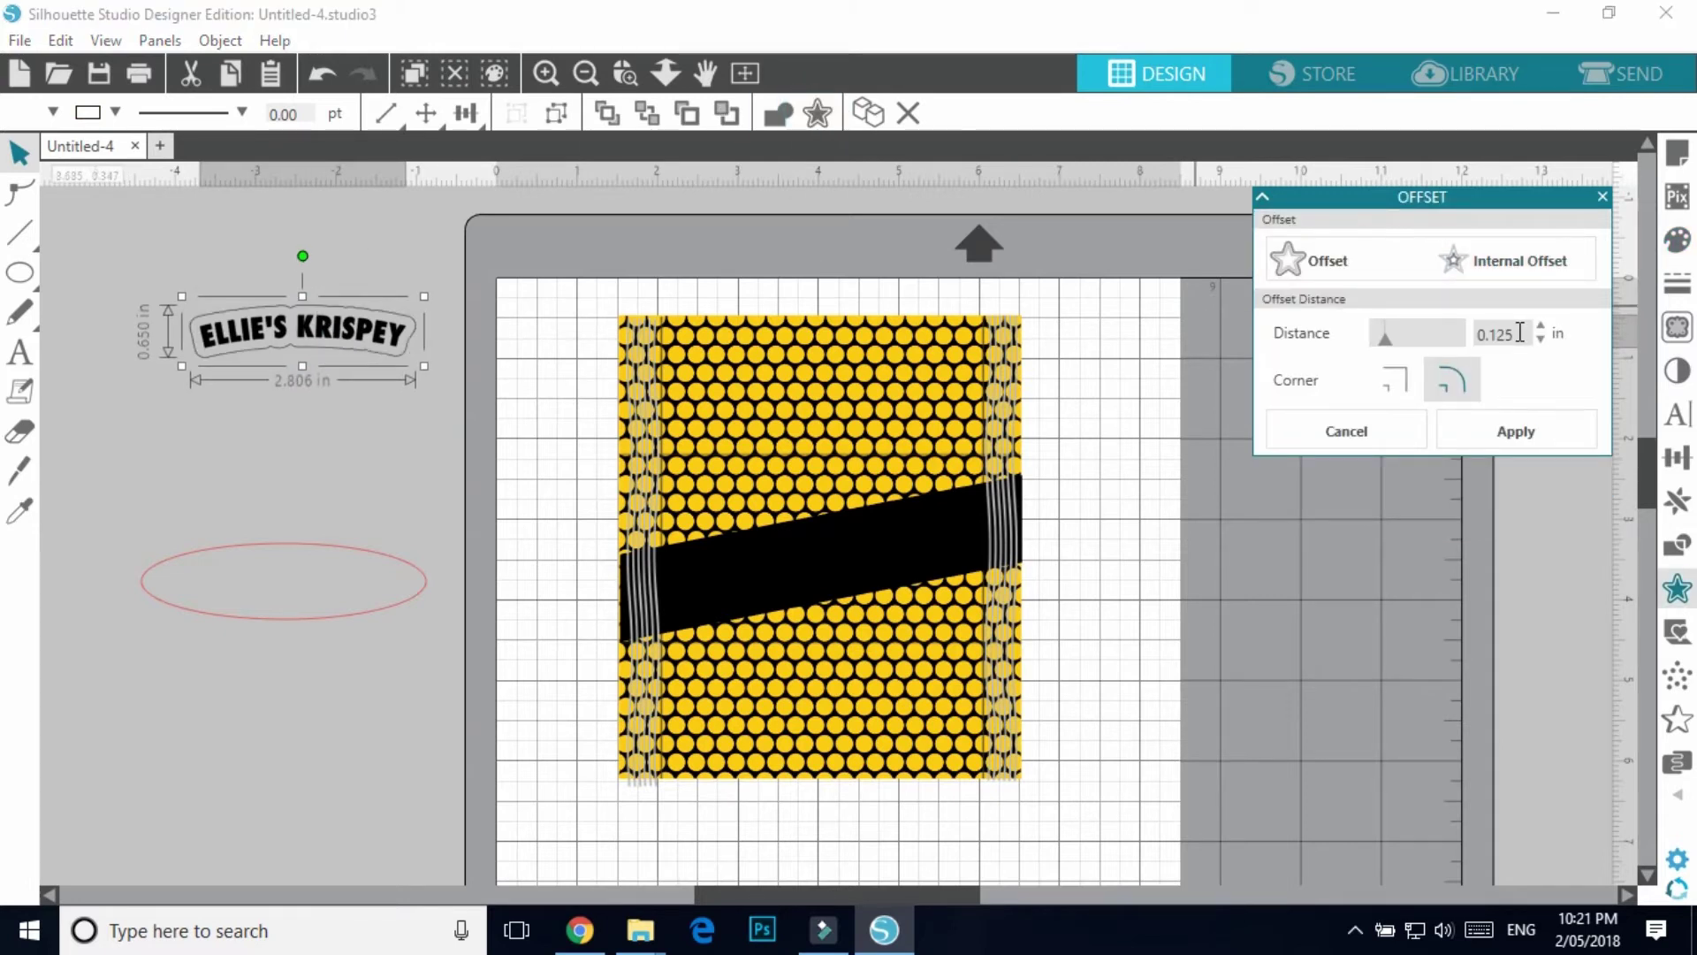
pyautogui.doubleClick(1519, 332)
pyautogui.write('0.1')
pyautogui.press('Return')
# - Give the offset outline around the KRISPEY lettering a white fill and a white line color
pyautogui.click(1676, 239)
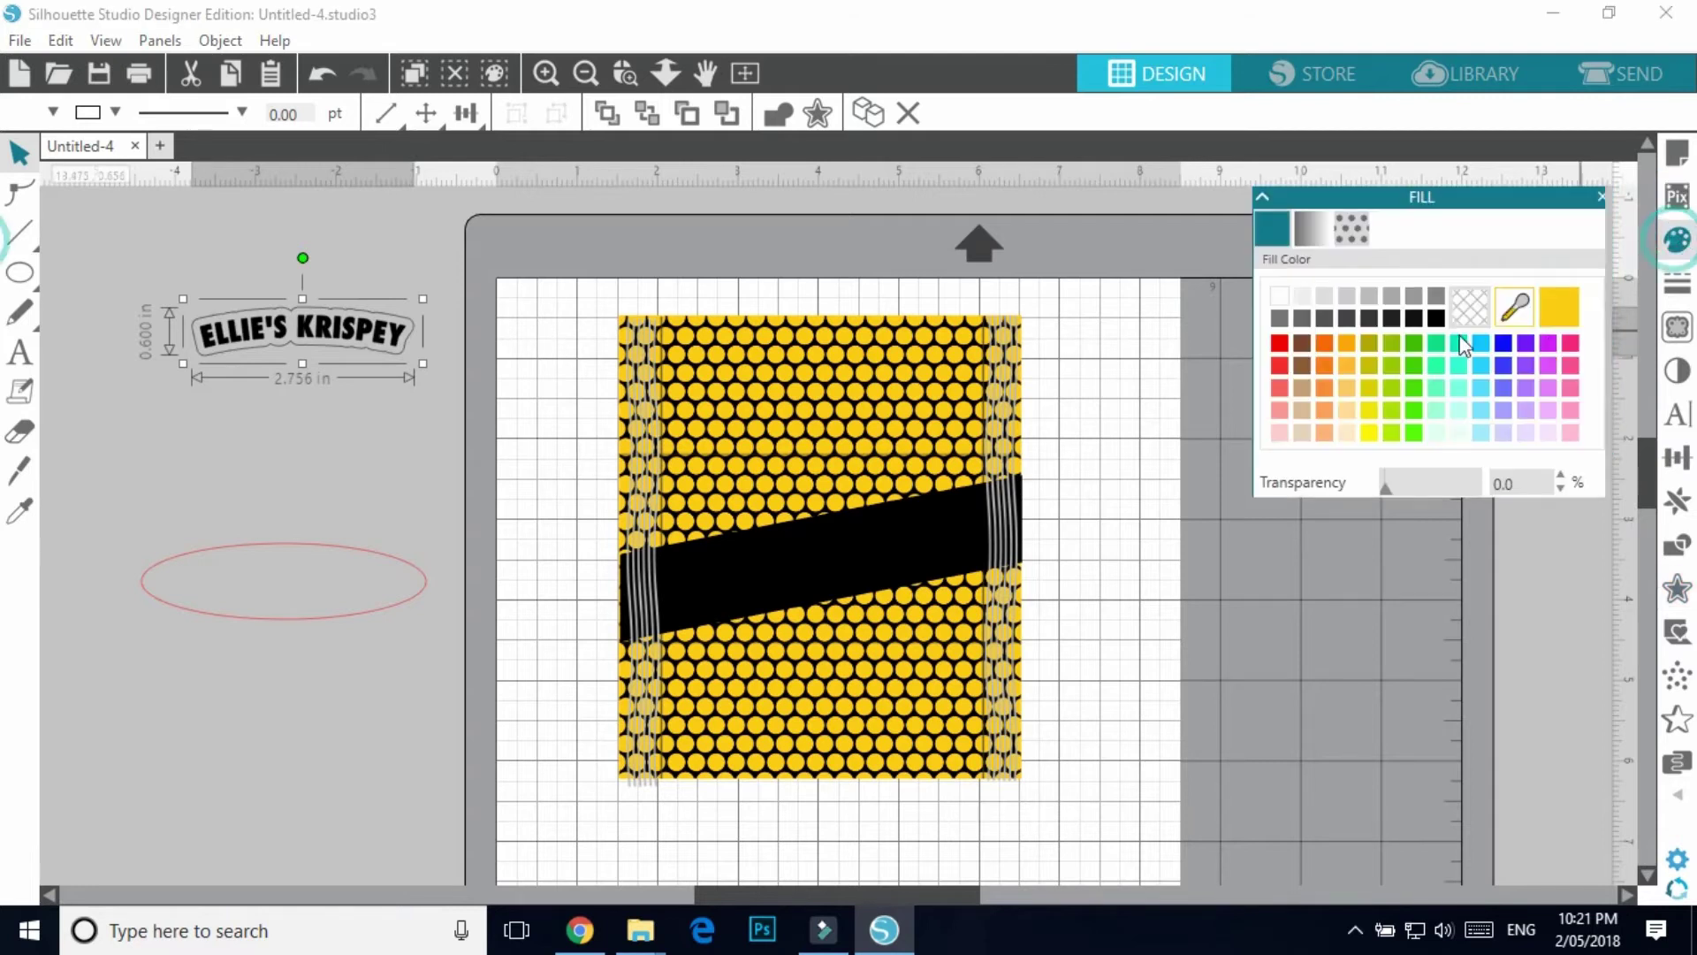
pyautogui.click(1281, 296)
pyautogui.click(1676, 281)
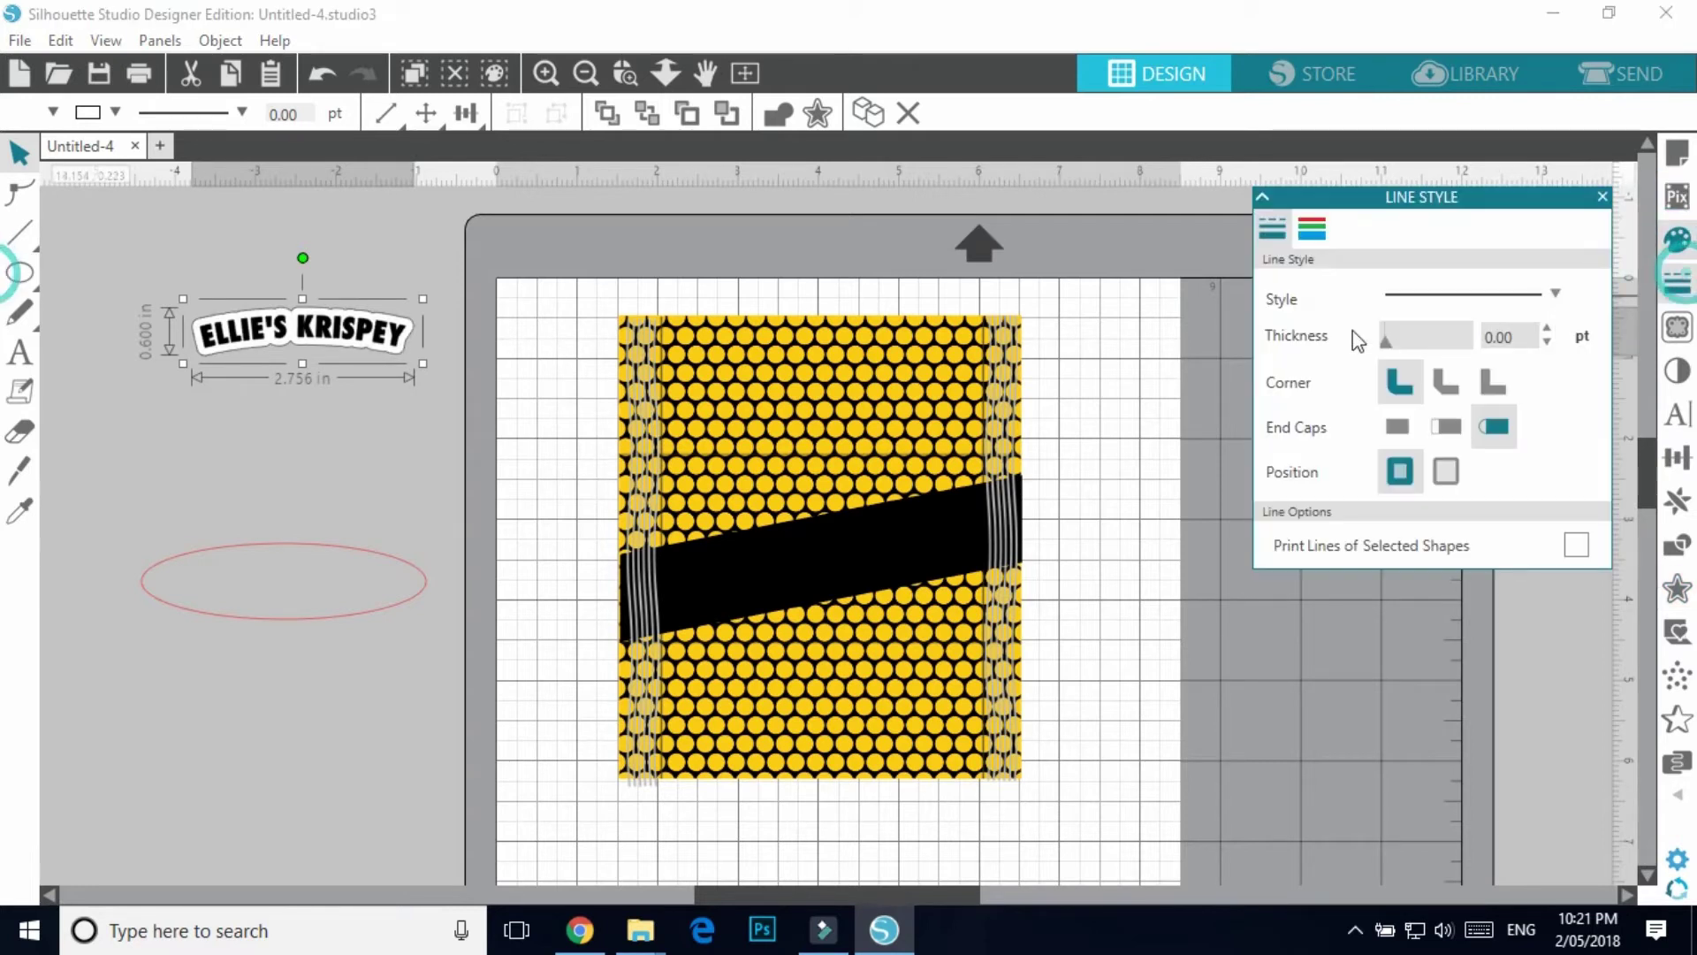
pyautogui.click(1312, 229)
pyautogui.click(1280, 297)
pyautogui.click(1345, 691)
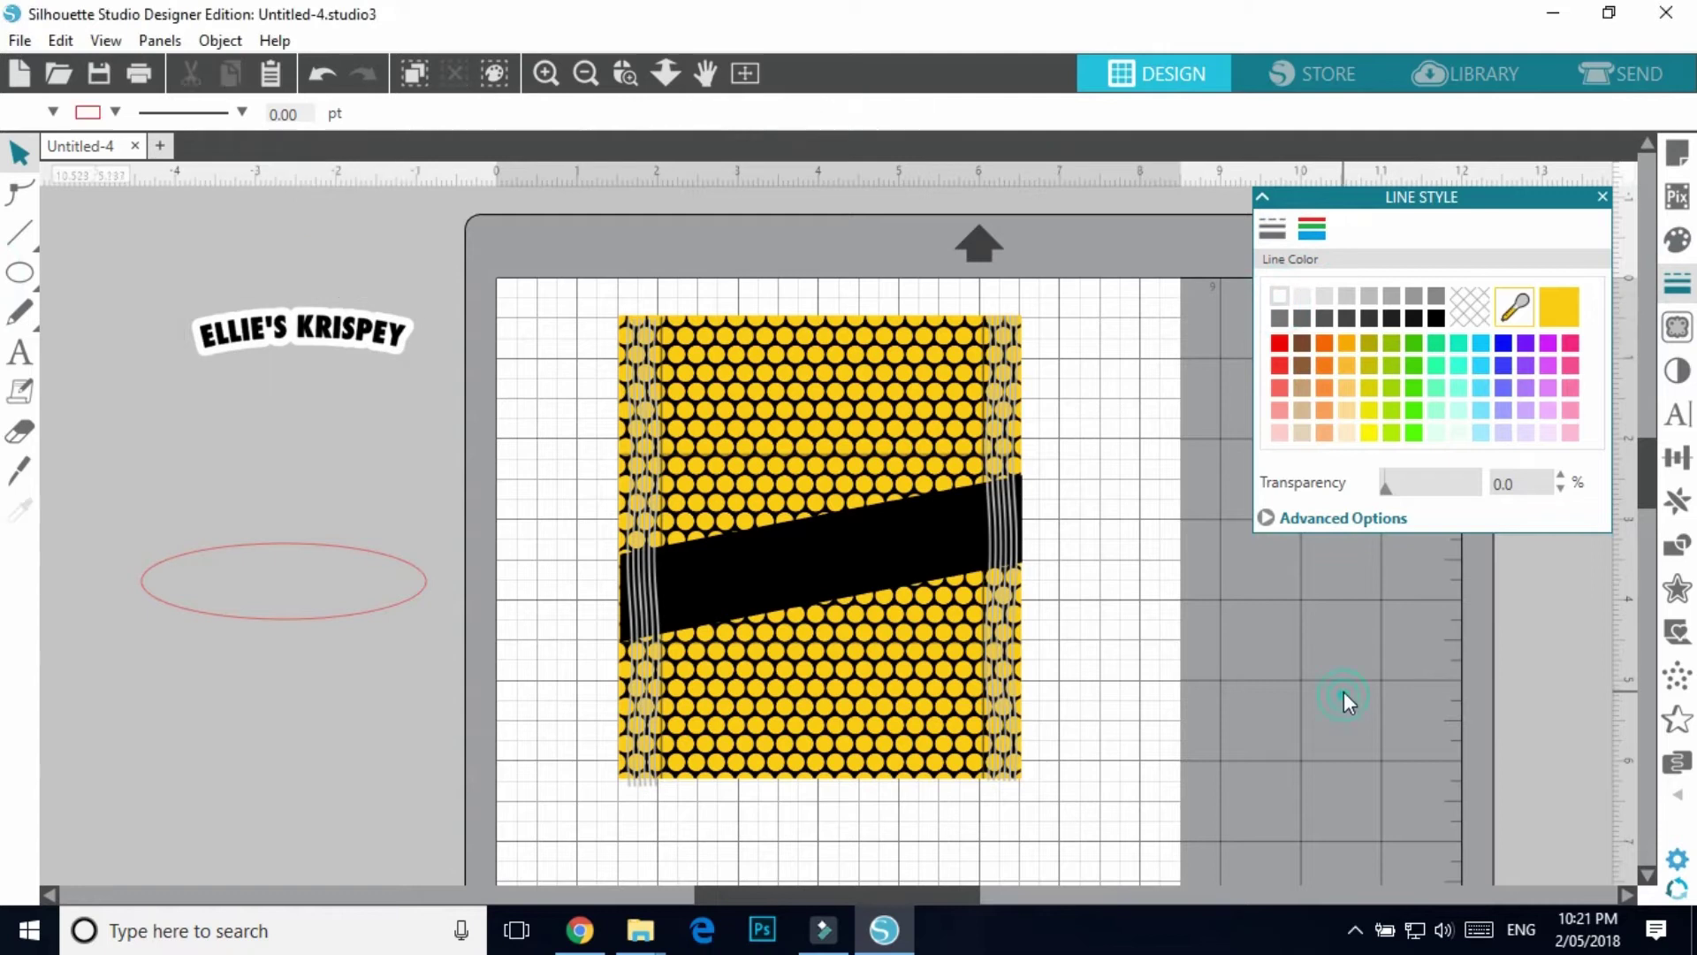
# - Group the KRISPEY lettering with its white offset and move the group up and right toward the page's upper left corner
pyautogui.moveTo(154, 265); pyautogui.dragTo(466, 416)
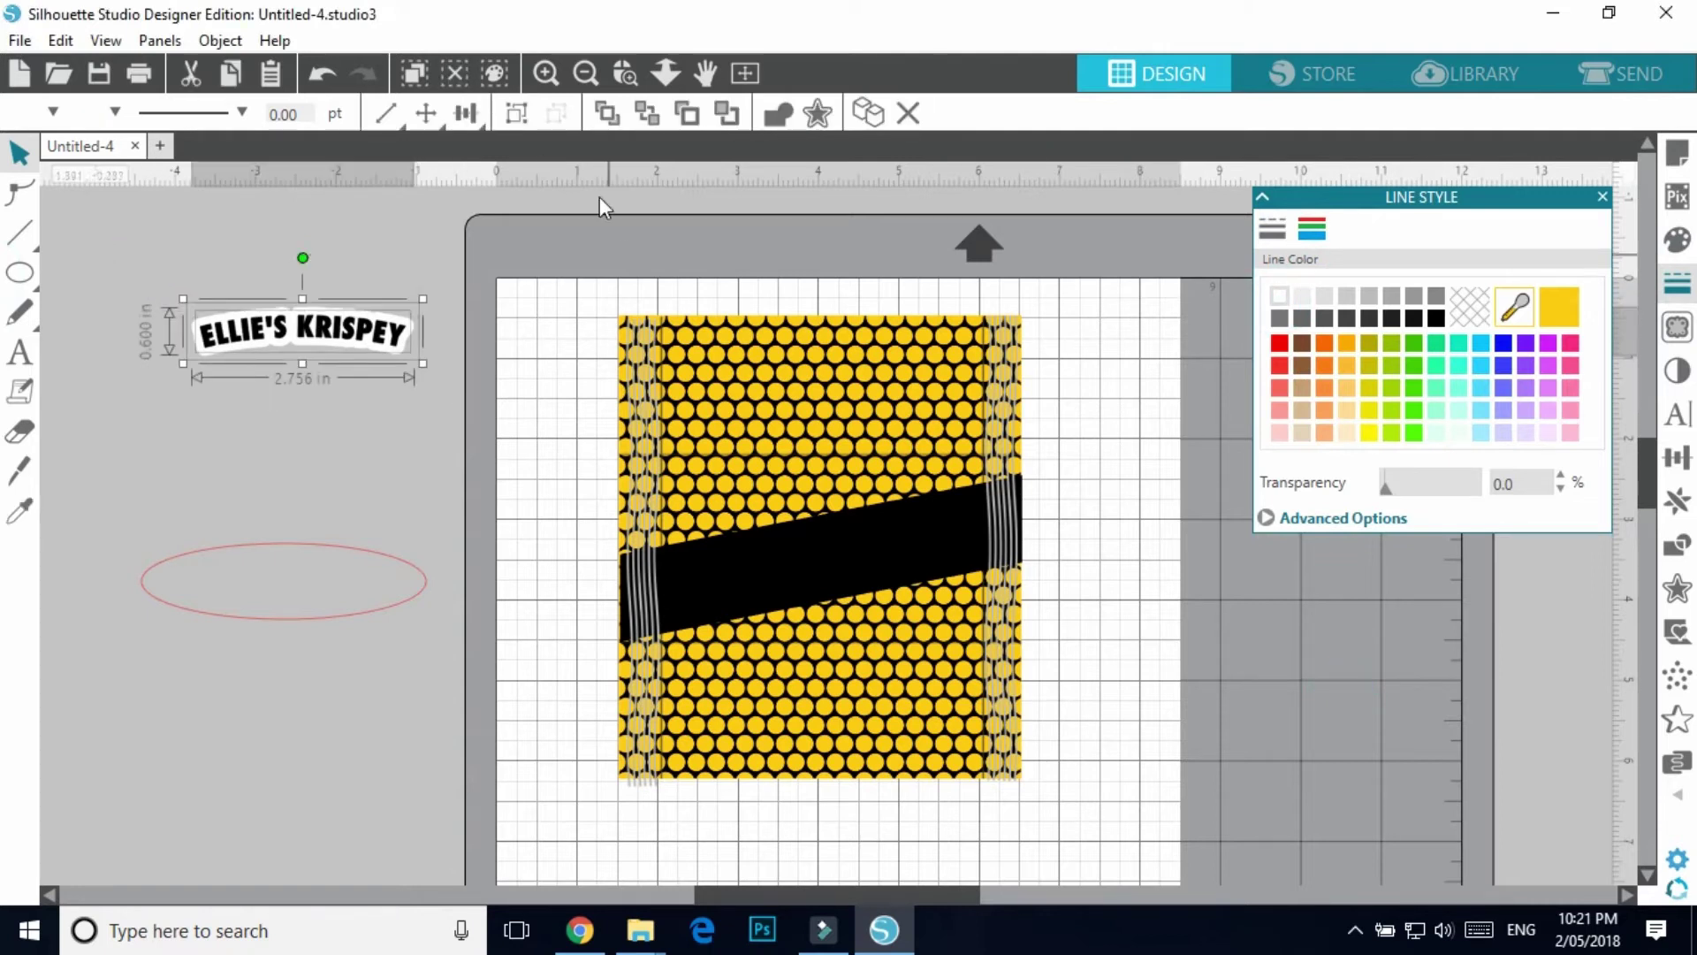
pyautogui.click(516, 113)
pyautogui.moveTo(306, 340); pyautogui.dragTo(375, 274)
pyautogui.click(405, 375)
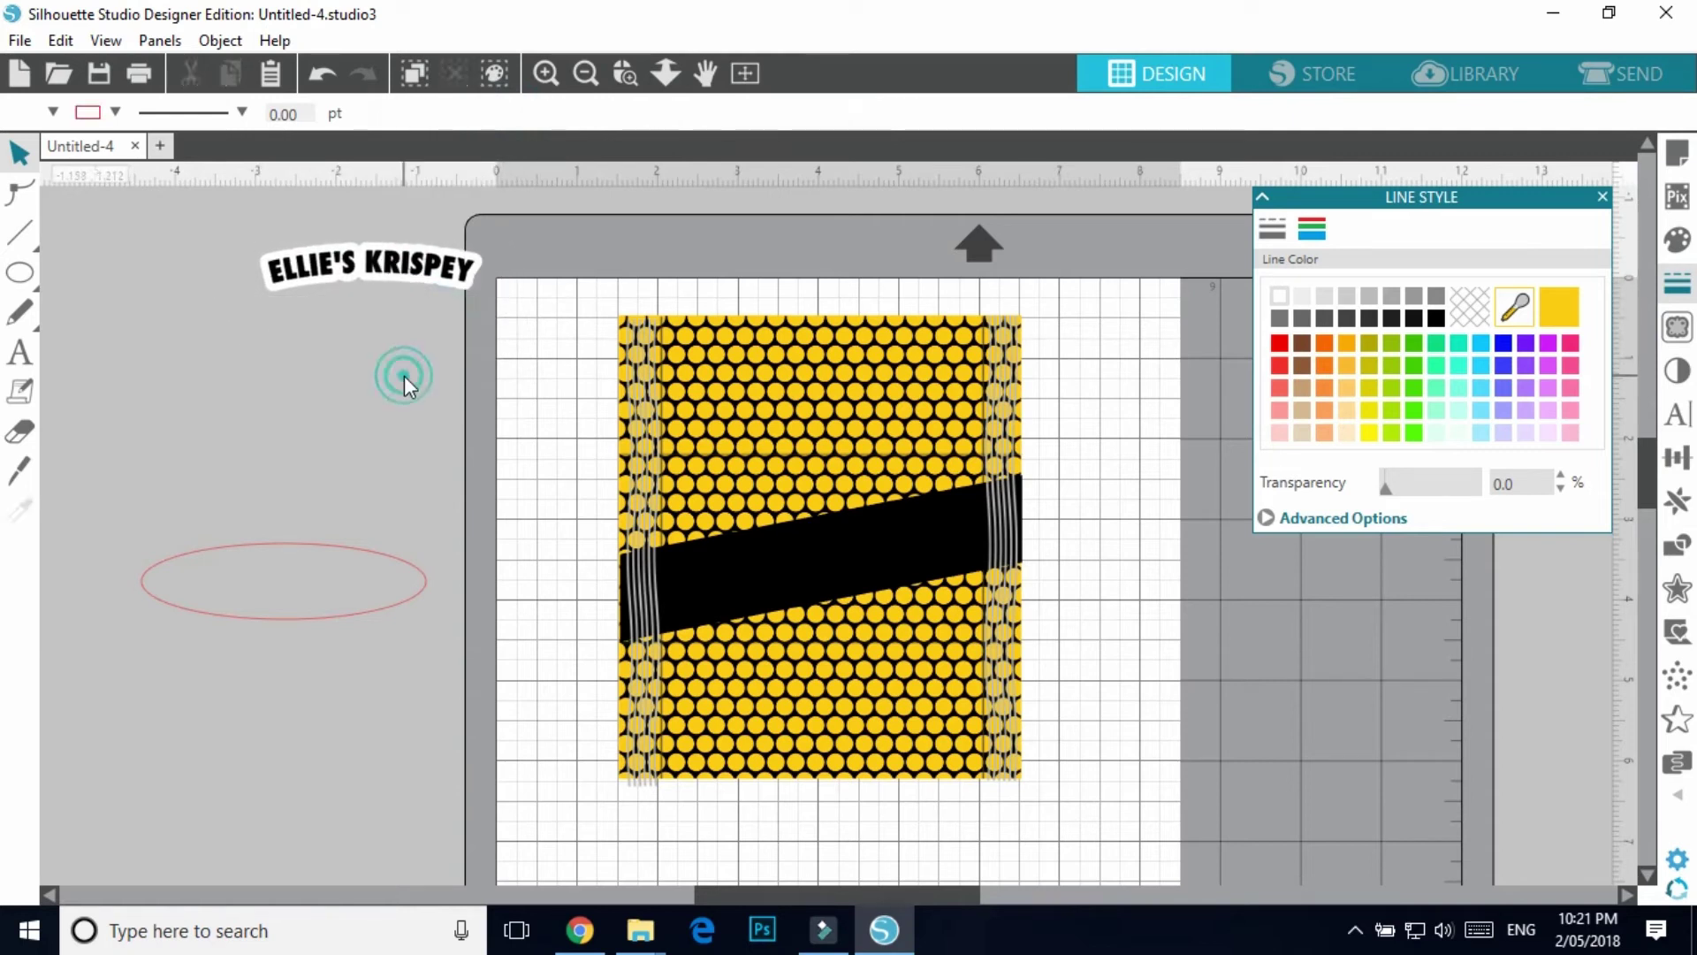
# - Add the text TREATS in 72 pt Futura Condensed Extra and curve it along the top of the ellipse
pyautogui.click(20, 358)
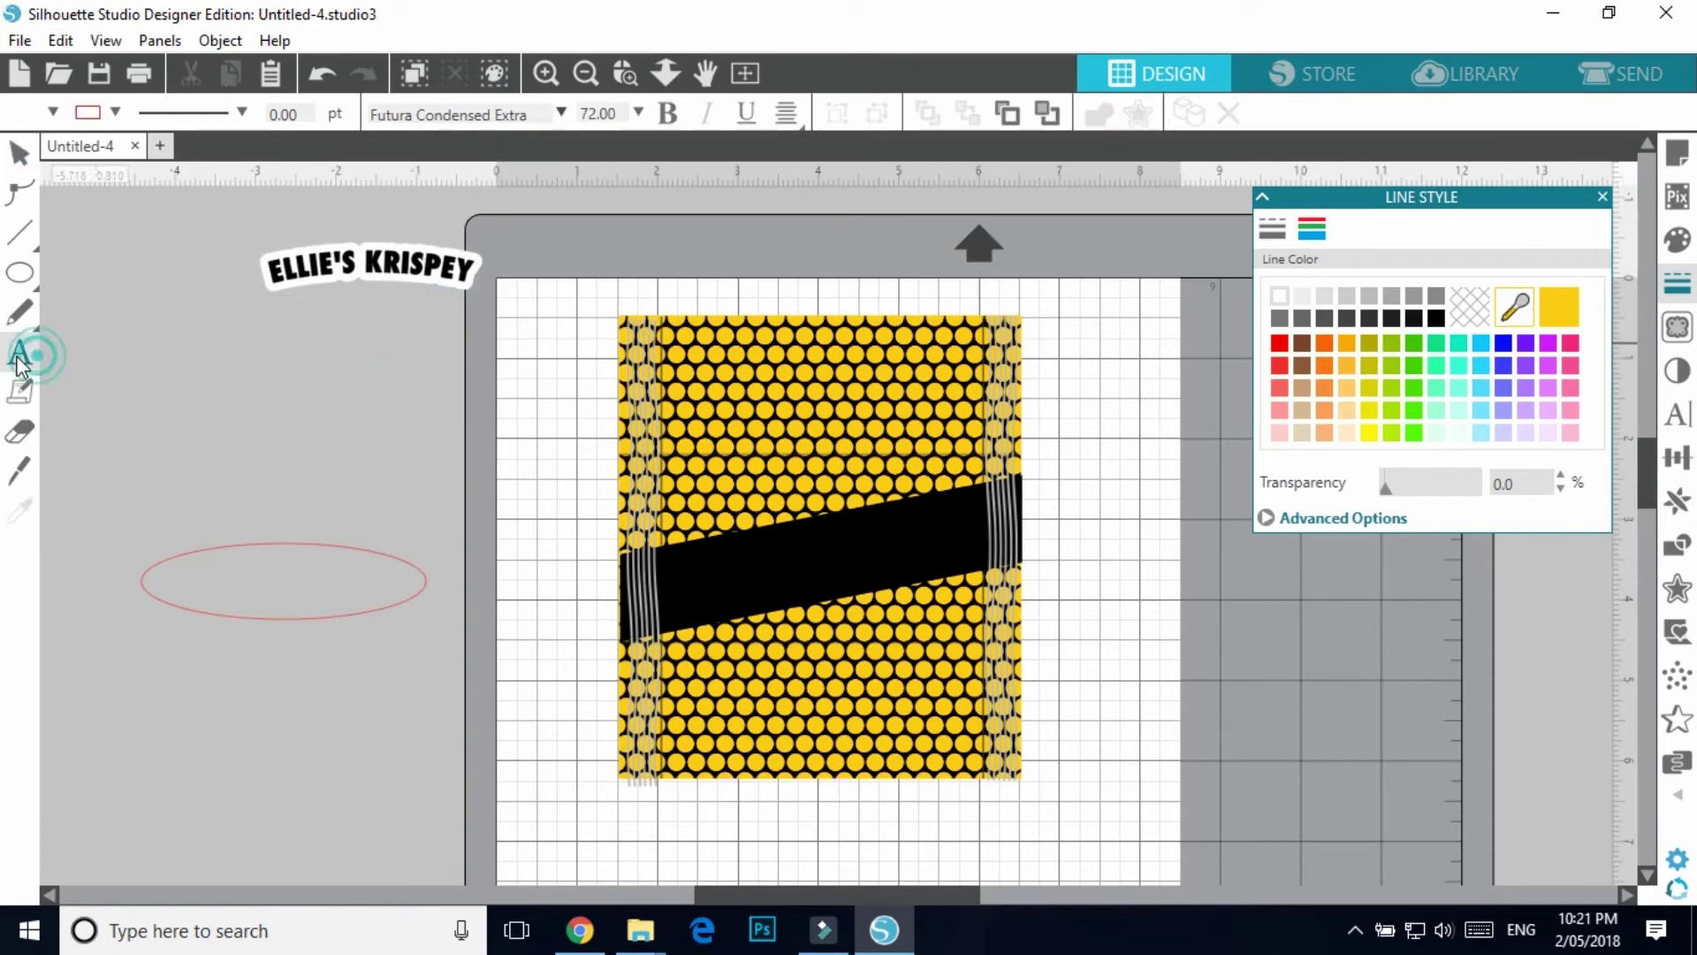
pyautogui.click(1677, 423)
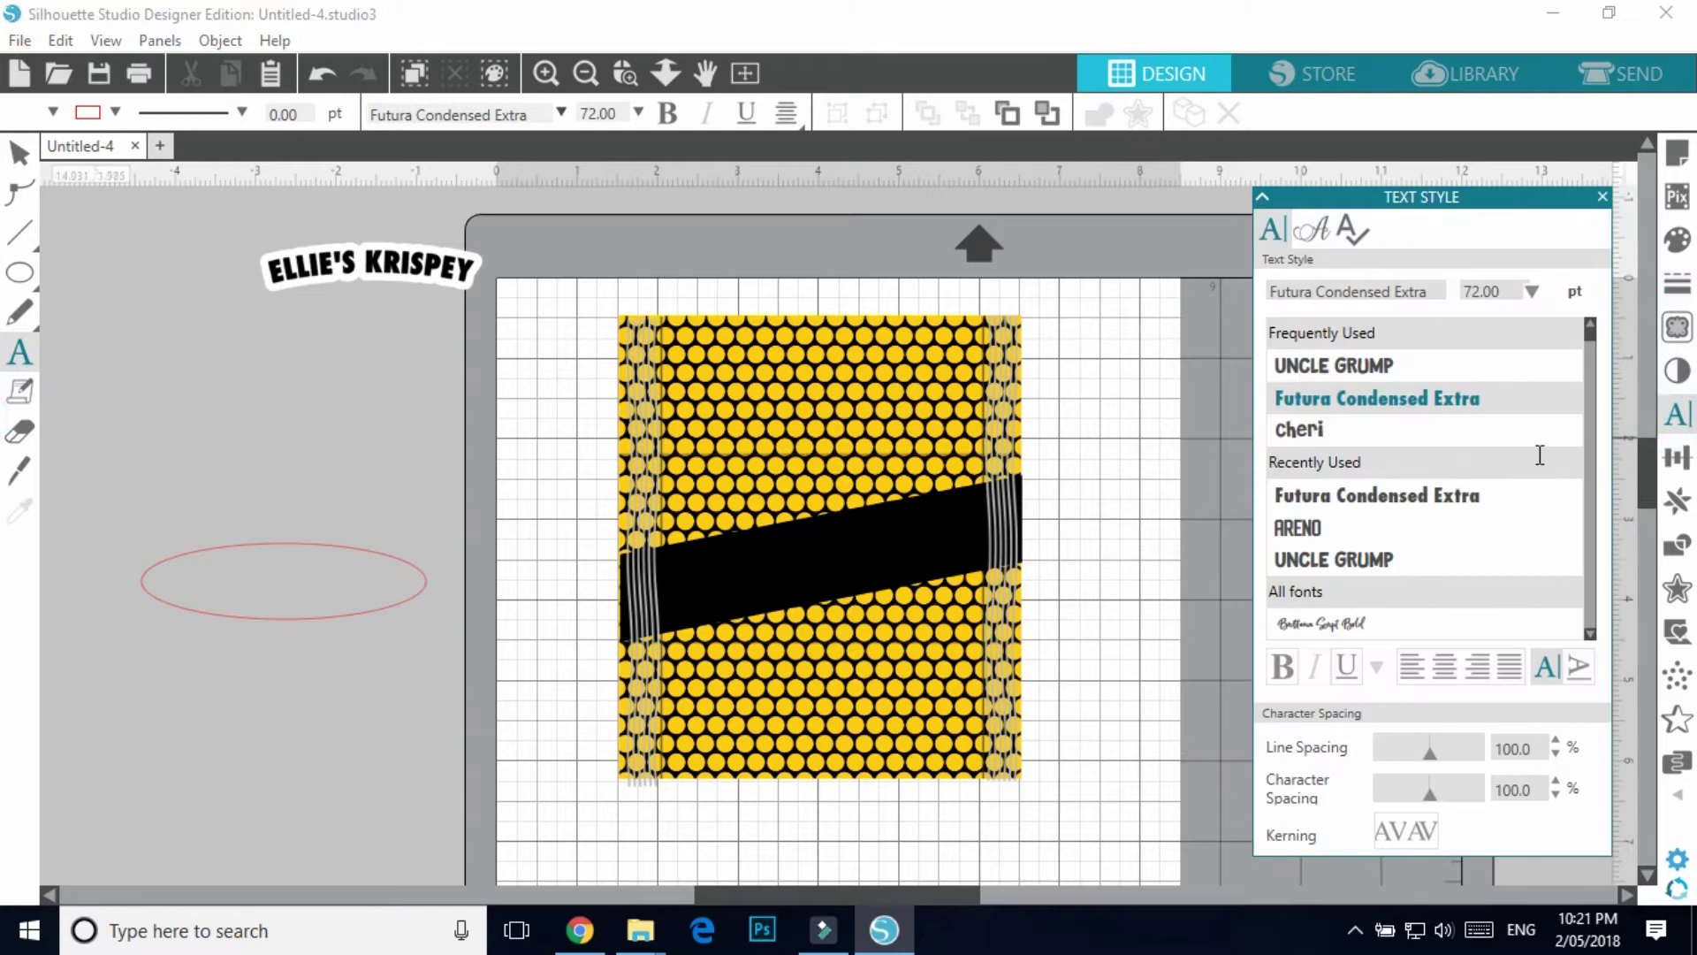
pyautogui.click(1345, 415)
pyautogui.click(254, 399)
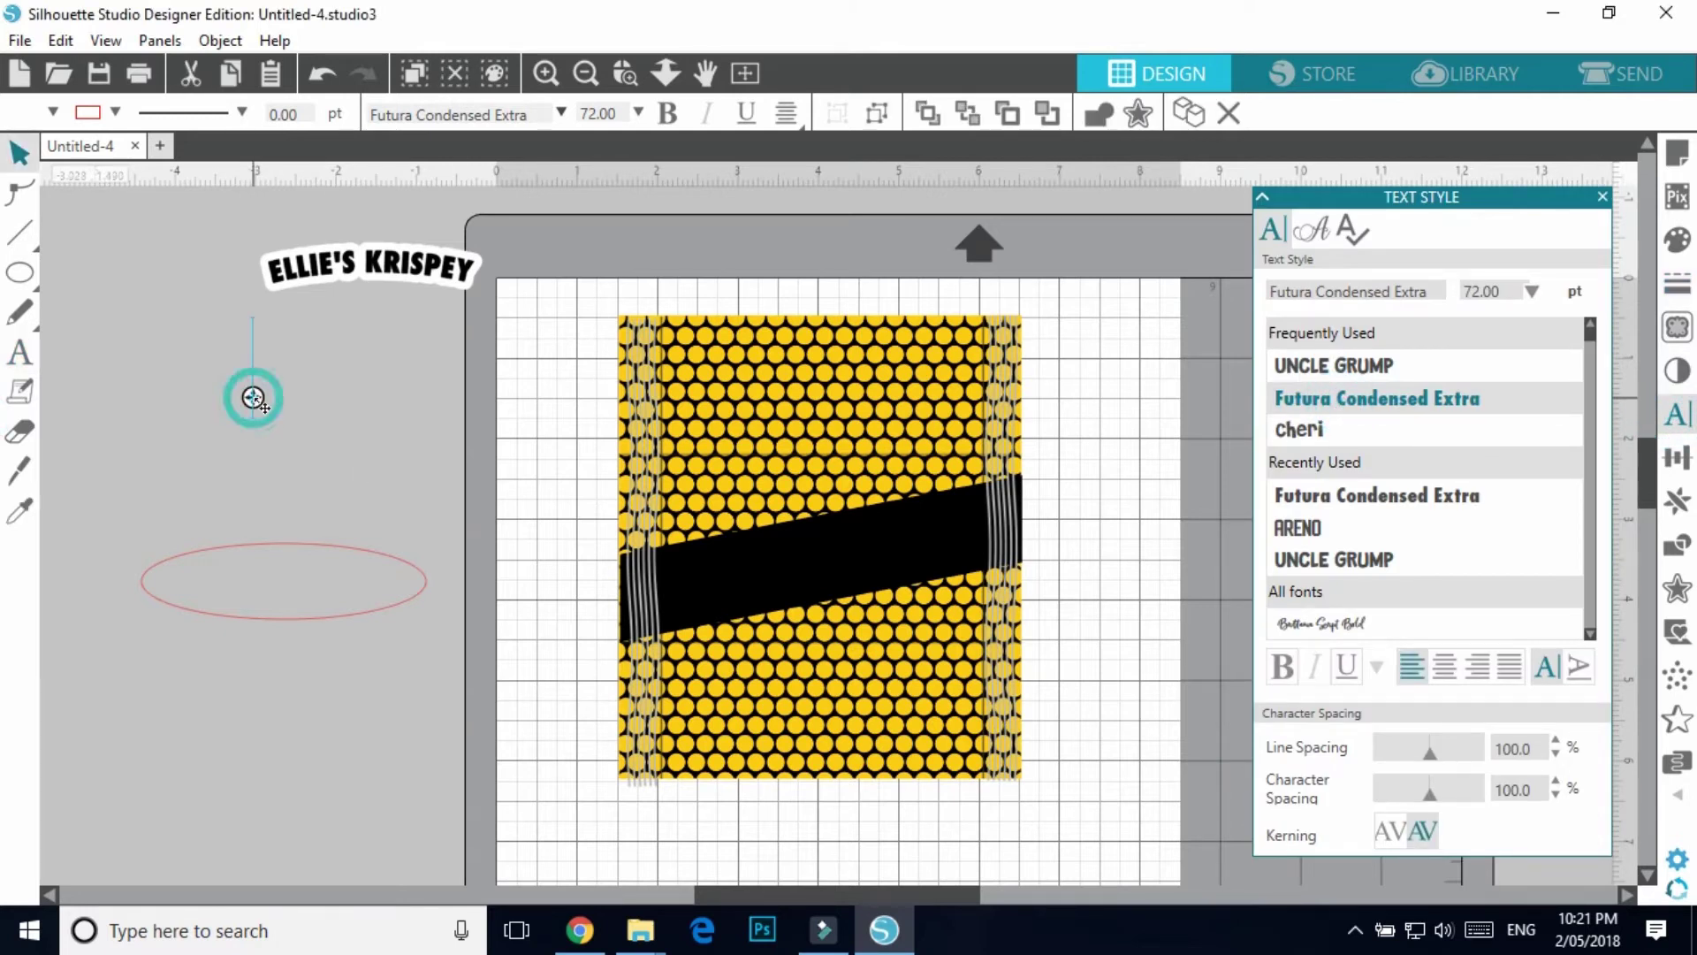
pyautogui.write('TREATS')
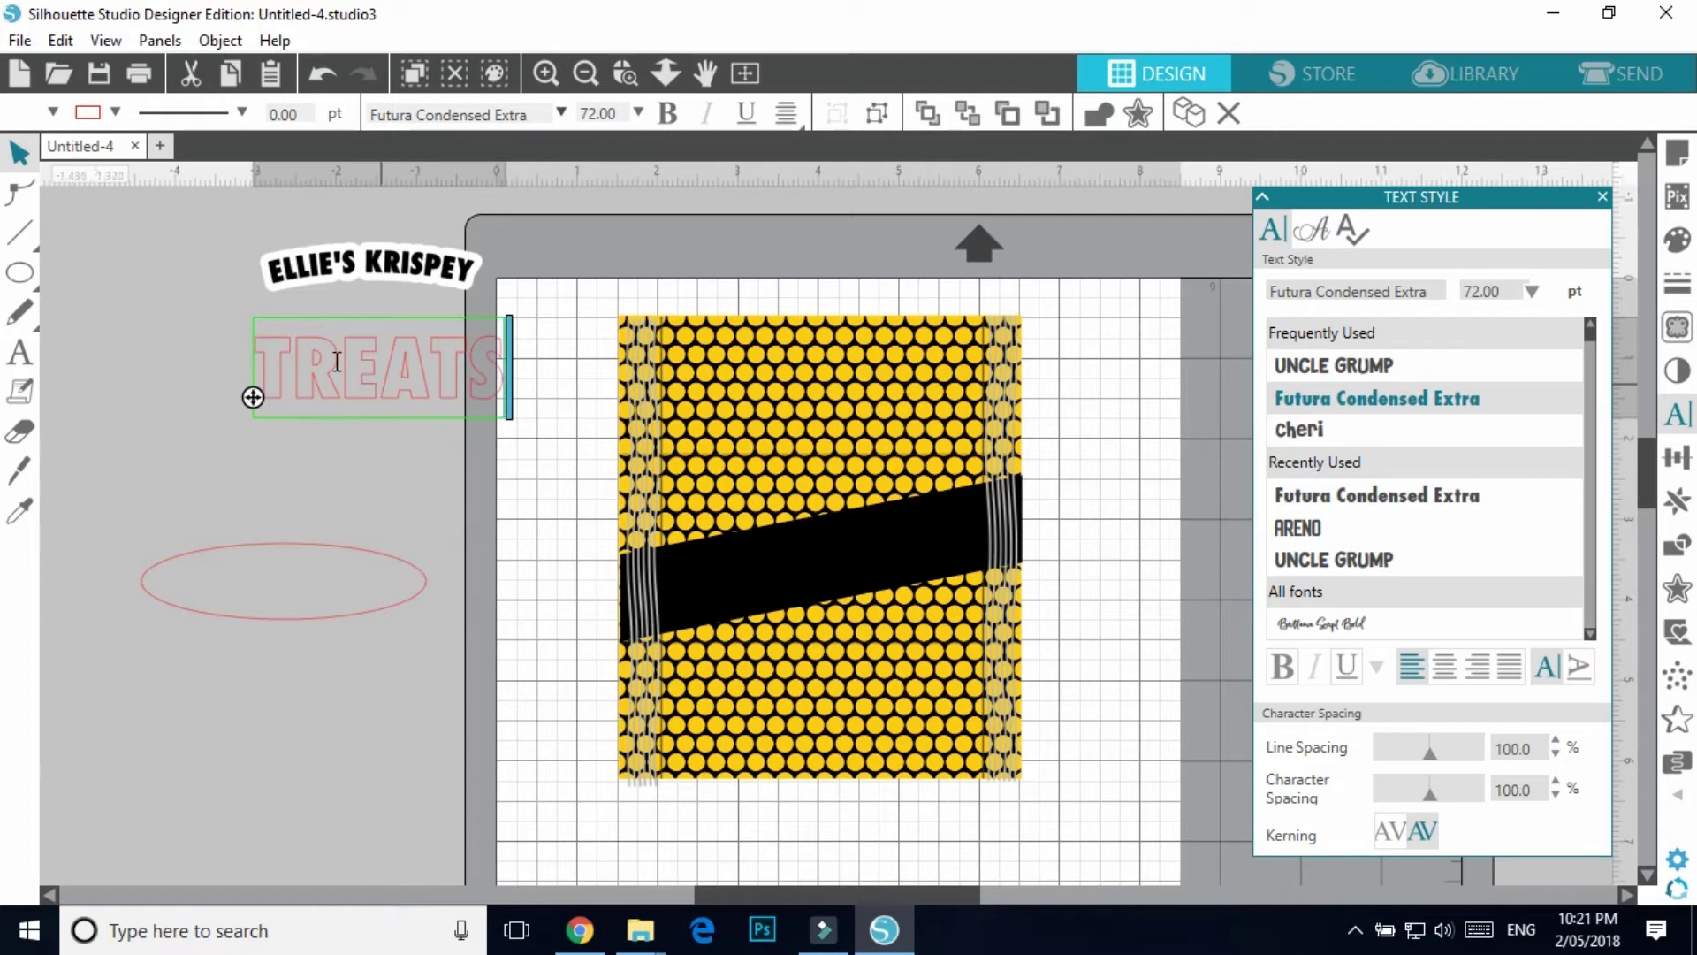
pyautogui.moveTo(253, 397); pyautogui.dragTo(146, 568)
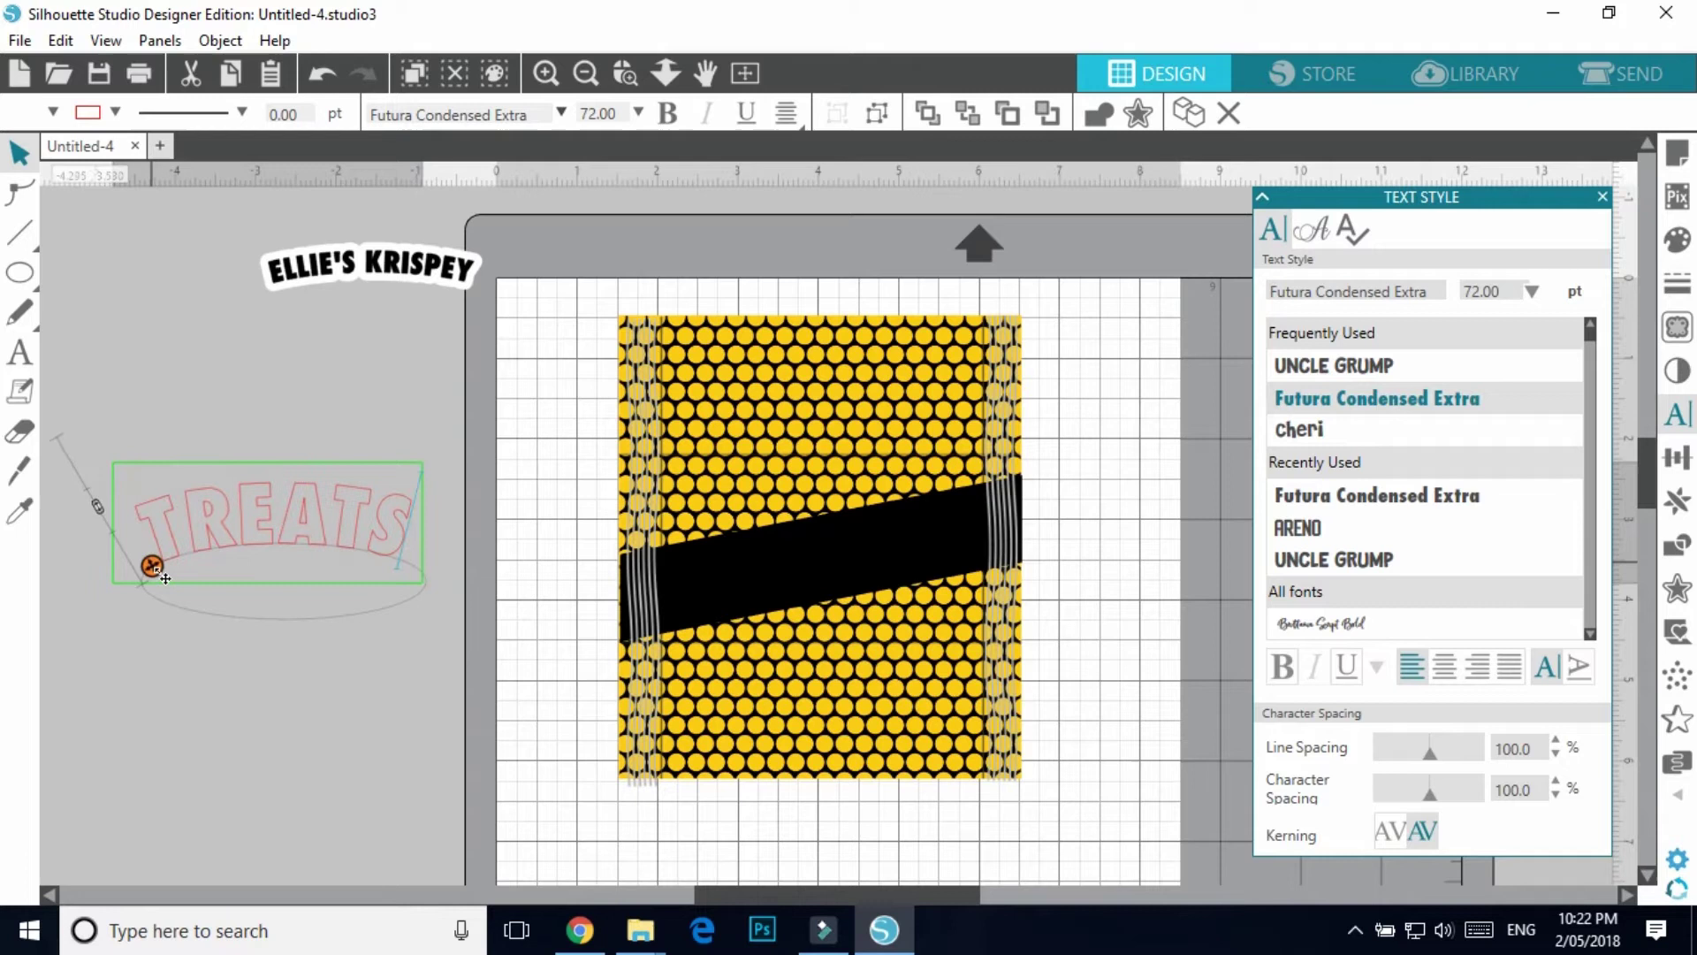
pyautogui.click(212, 735)
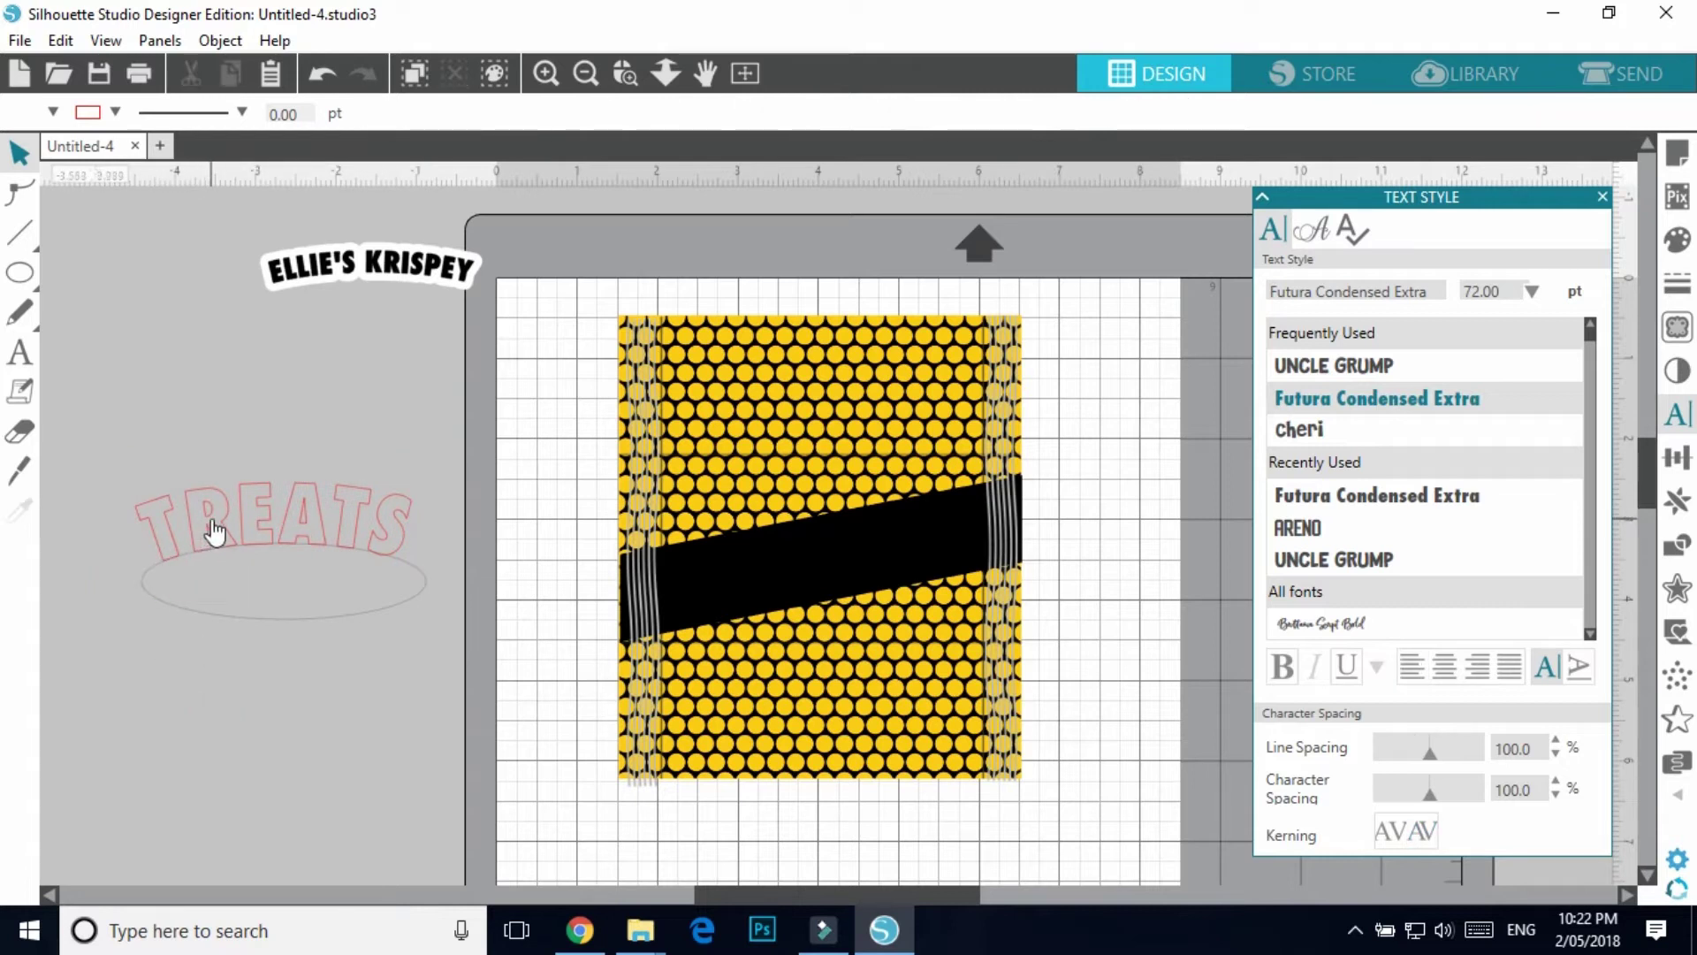
# - Release the compound path of the arched TREATS text and delete the ellipse beneath it
pyautogui.click(224, 525)
pyautogui.rightClick(225, 531)
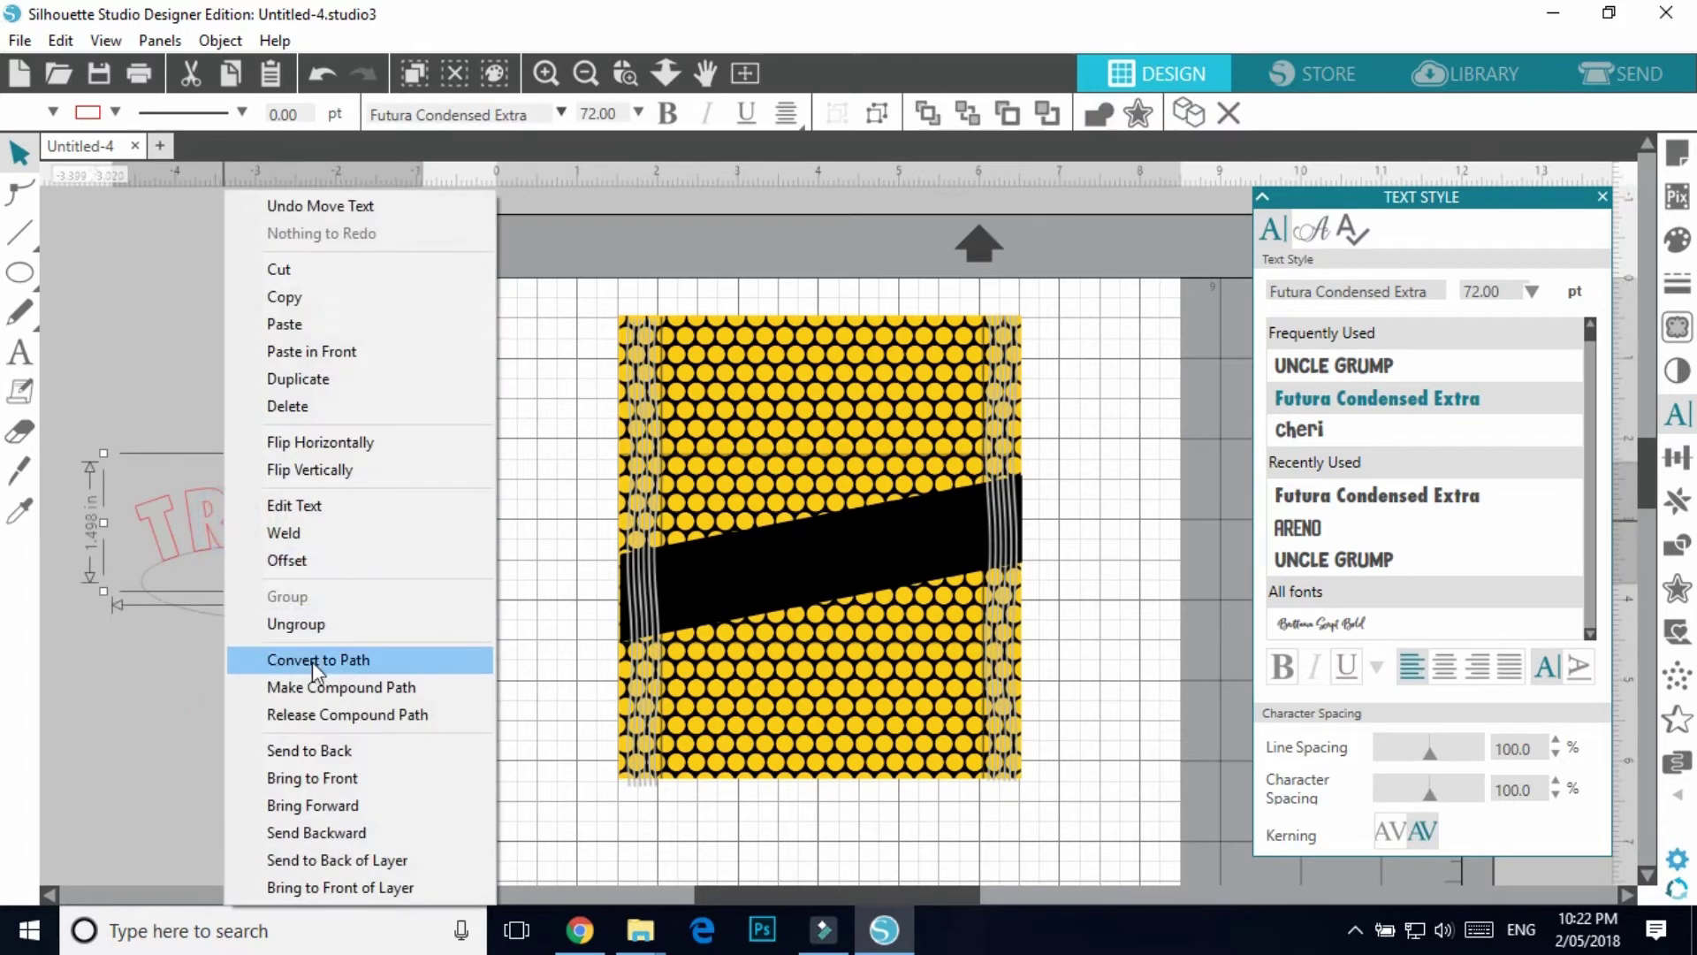
pyautogui.click(305, 712)
pyautogui.click(317, 712)
pyautogui.press('Delete')
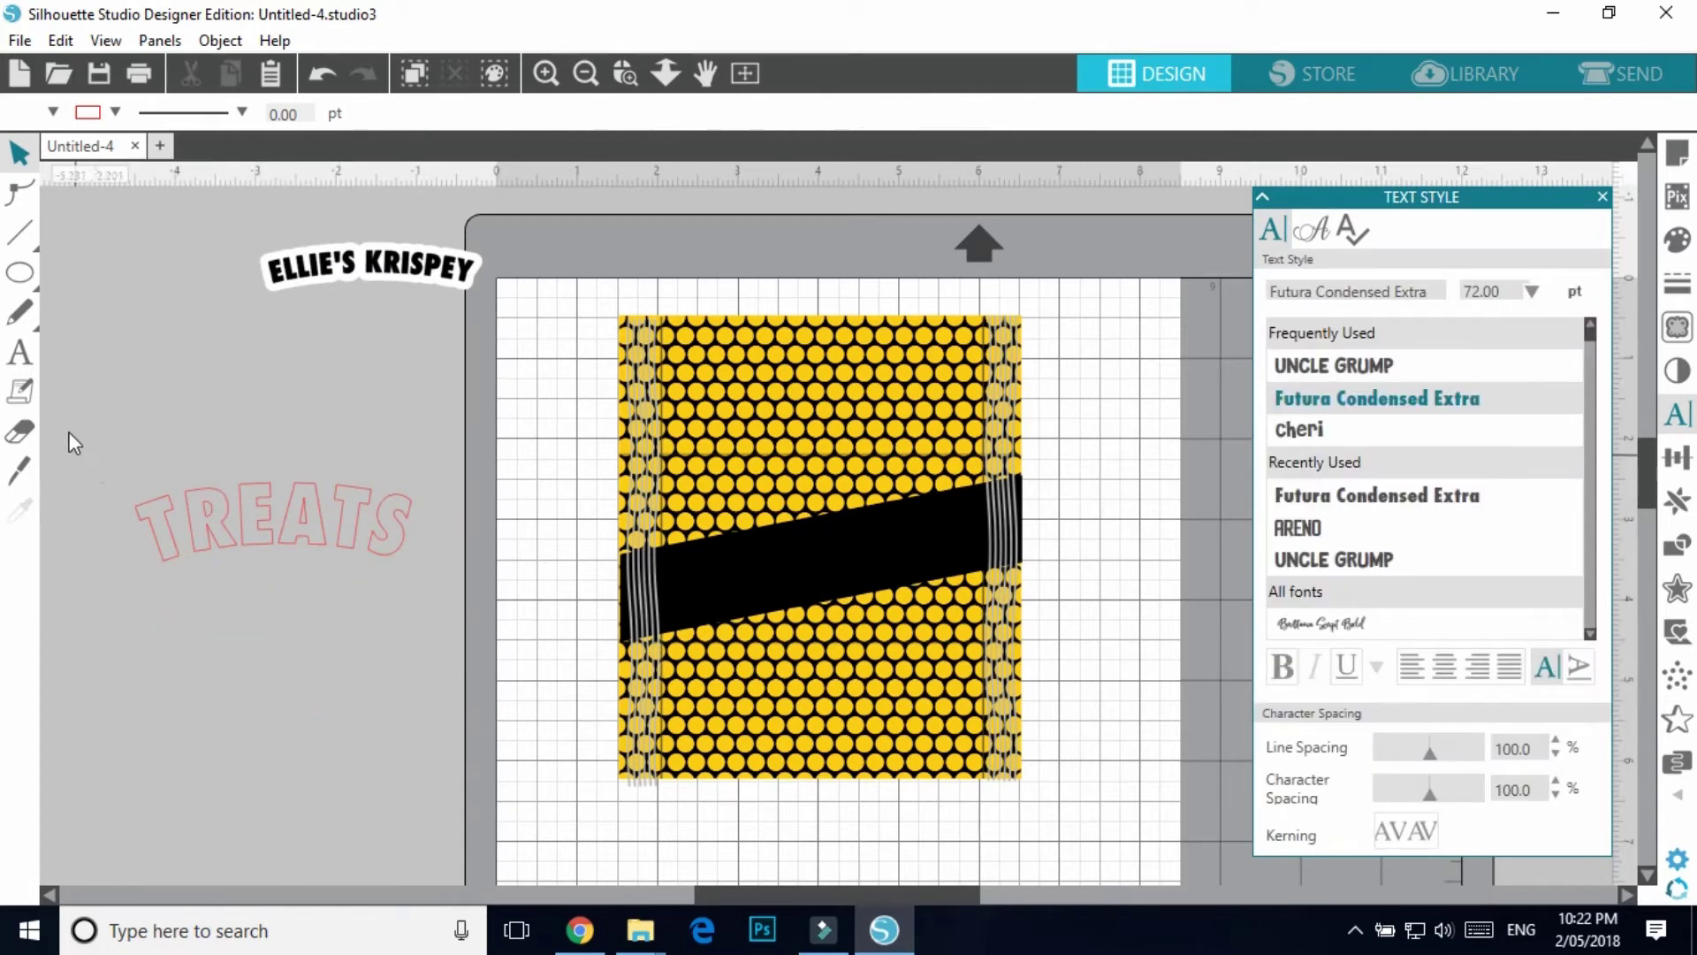
# - Give all the TREATS letters a black fill and a black line color
pyautogui.moveTo(125, 460); pyautogui.dragTo(429, 579)
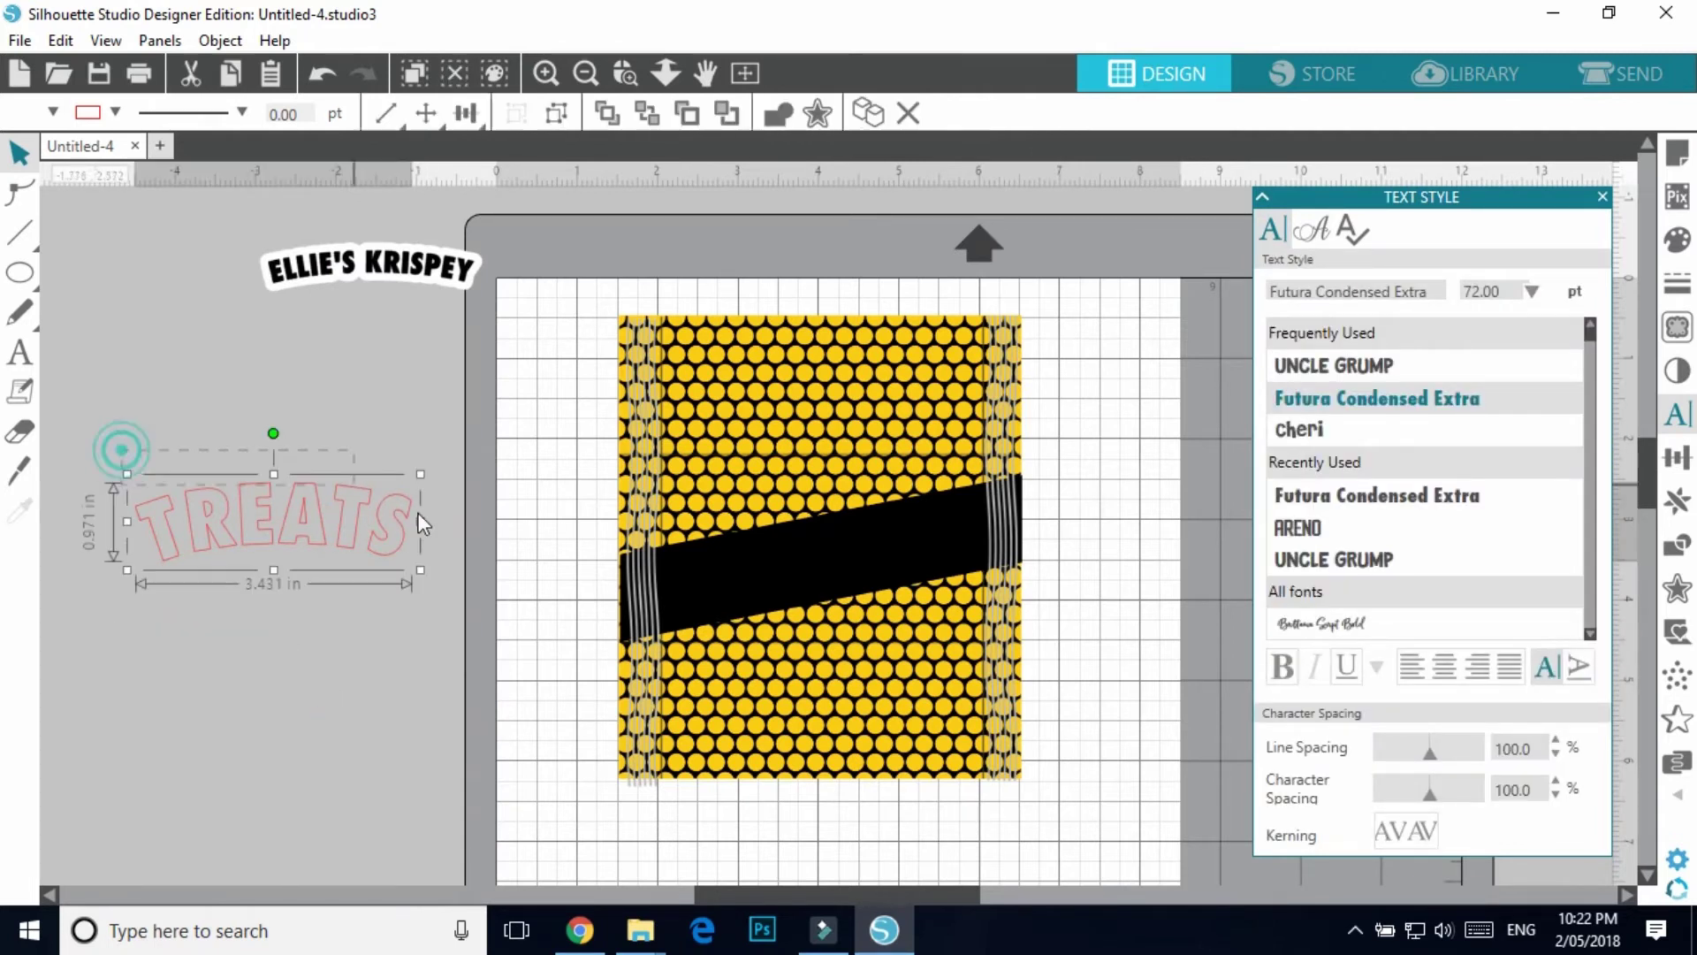
pyautogui.click(1679, 244)
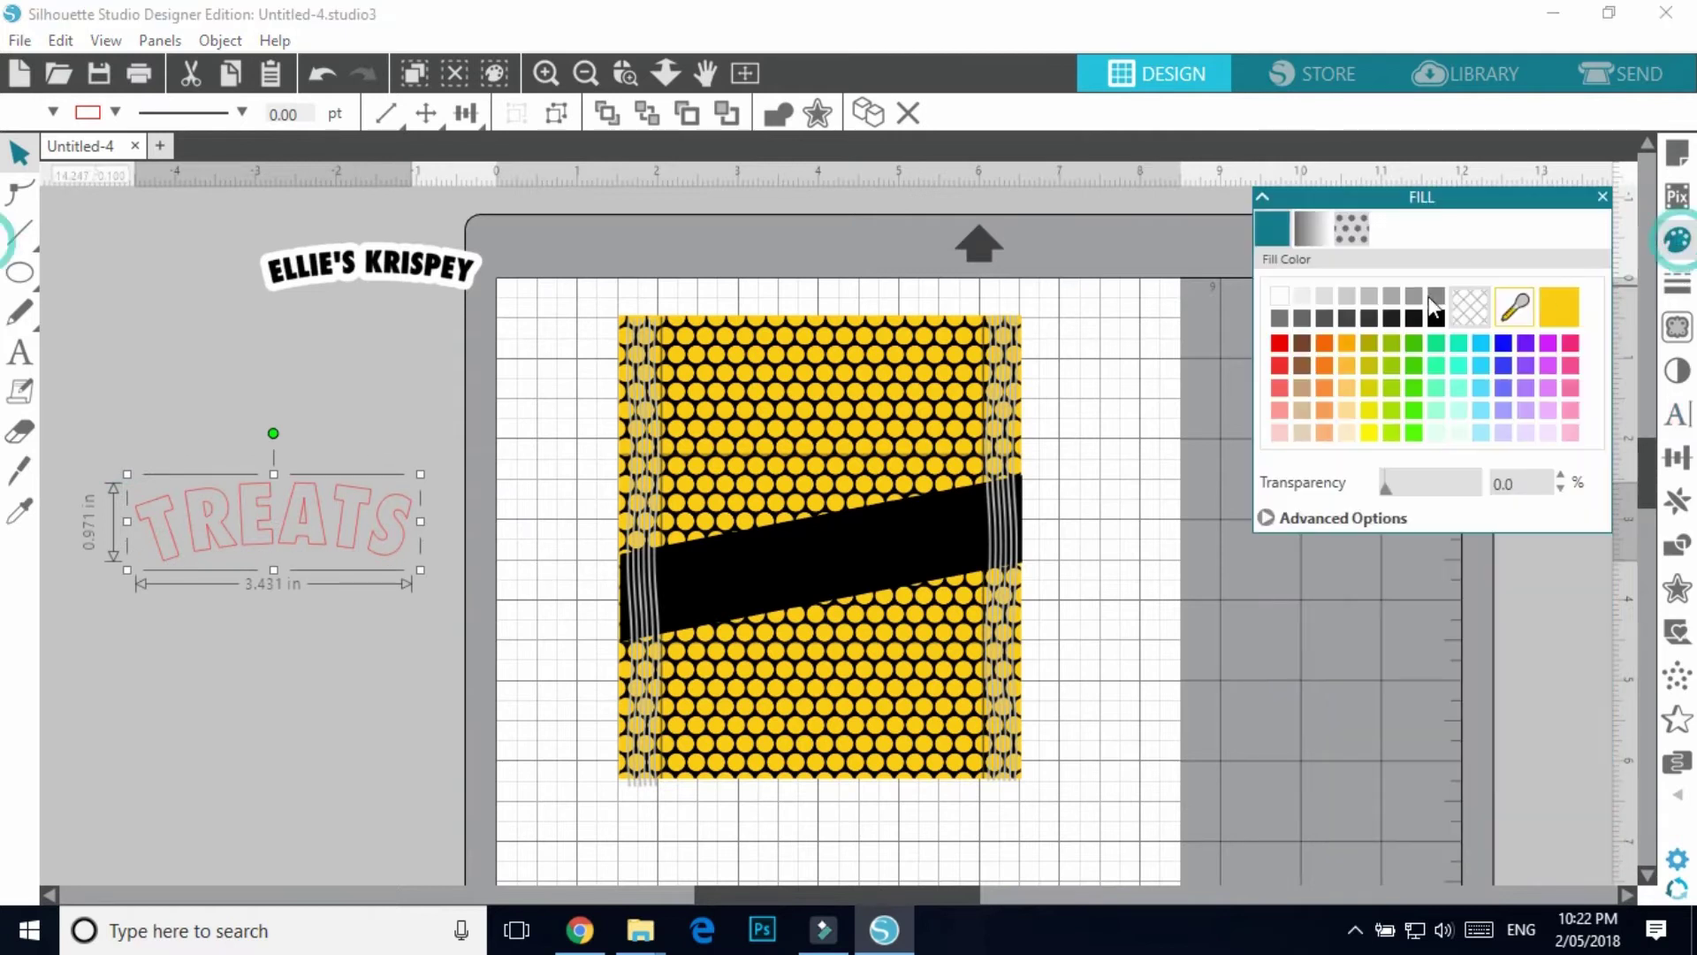
pyautogui.click(1437, 319)
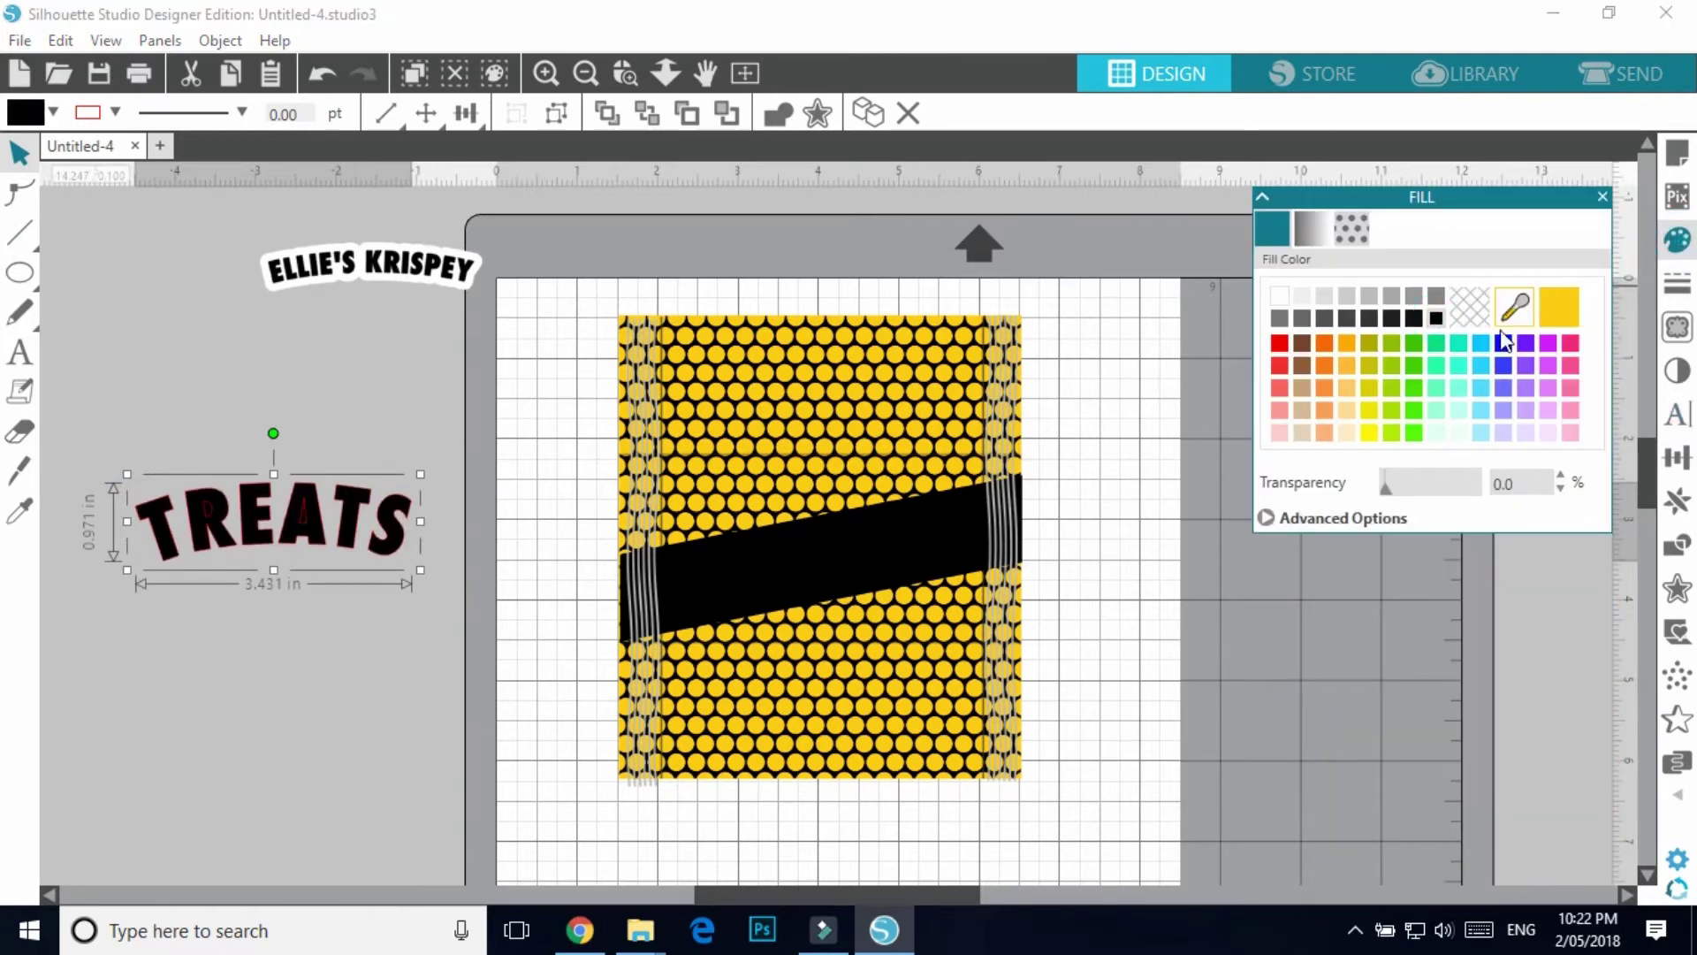
pyautogui.click(1677, 283)
pyautogui.click(1317, 231)
pyautogui.click(1437, 318)
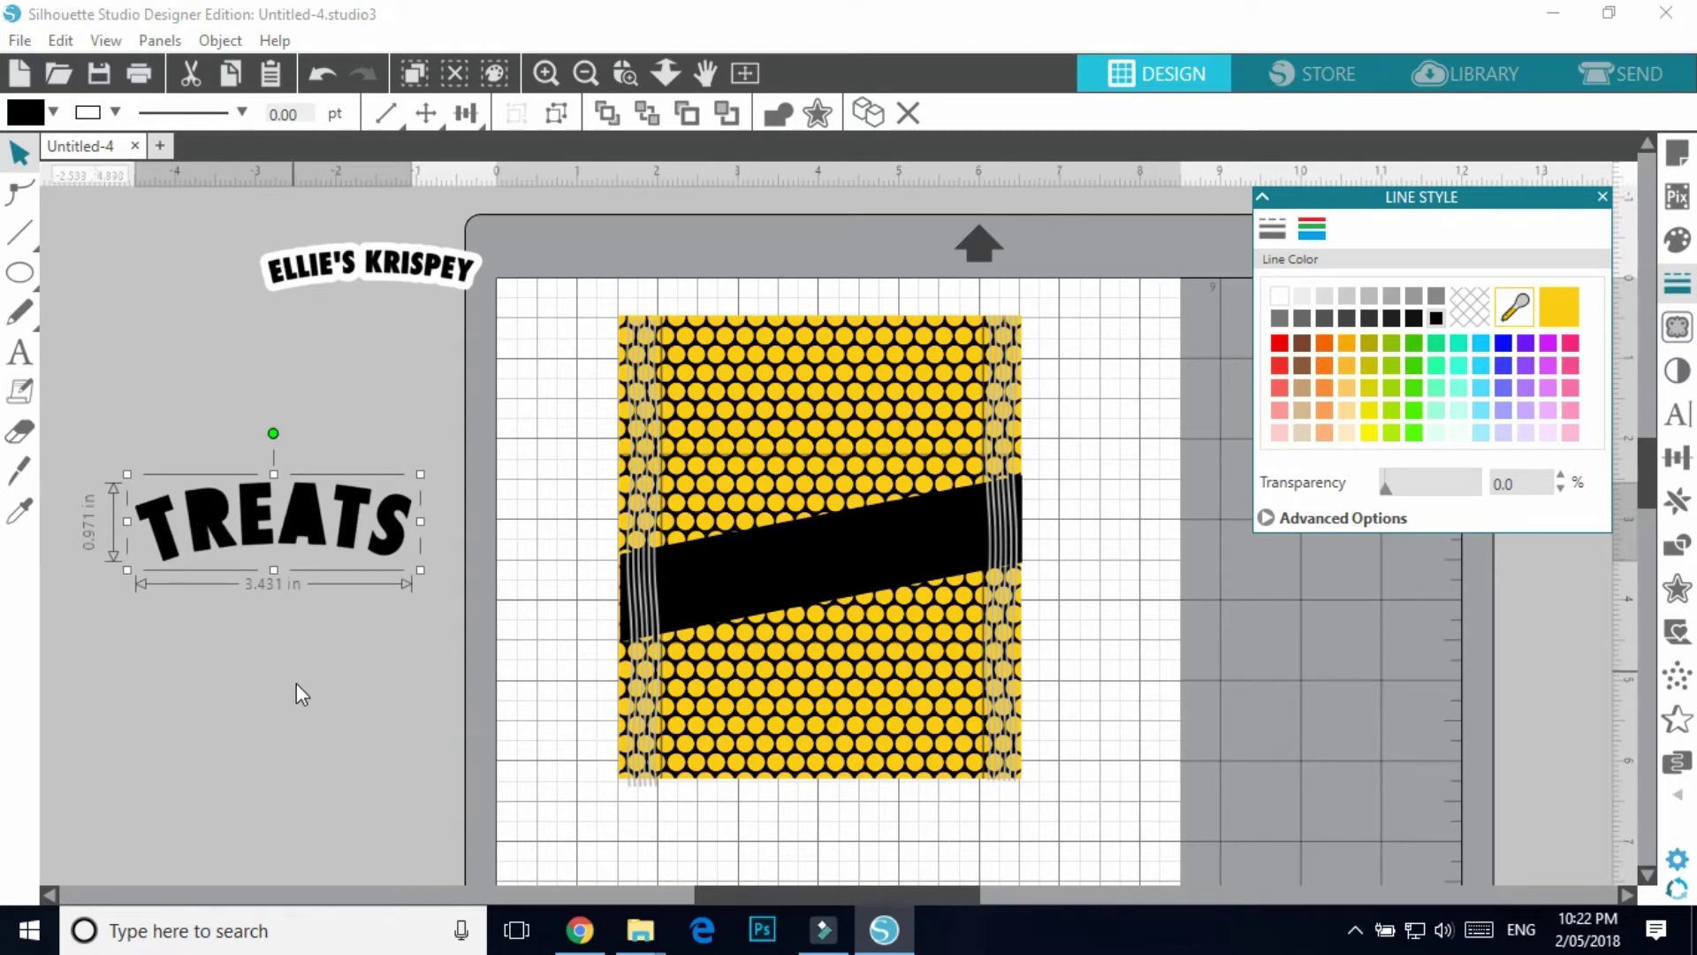
# - Make the black TREATS letters one compound path
pyautogui.rightClick(295, 517)
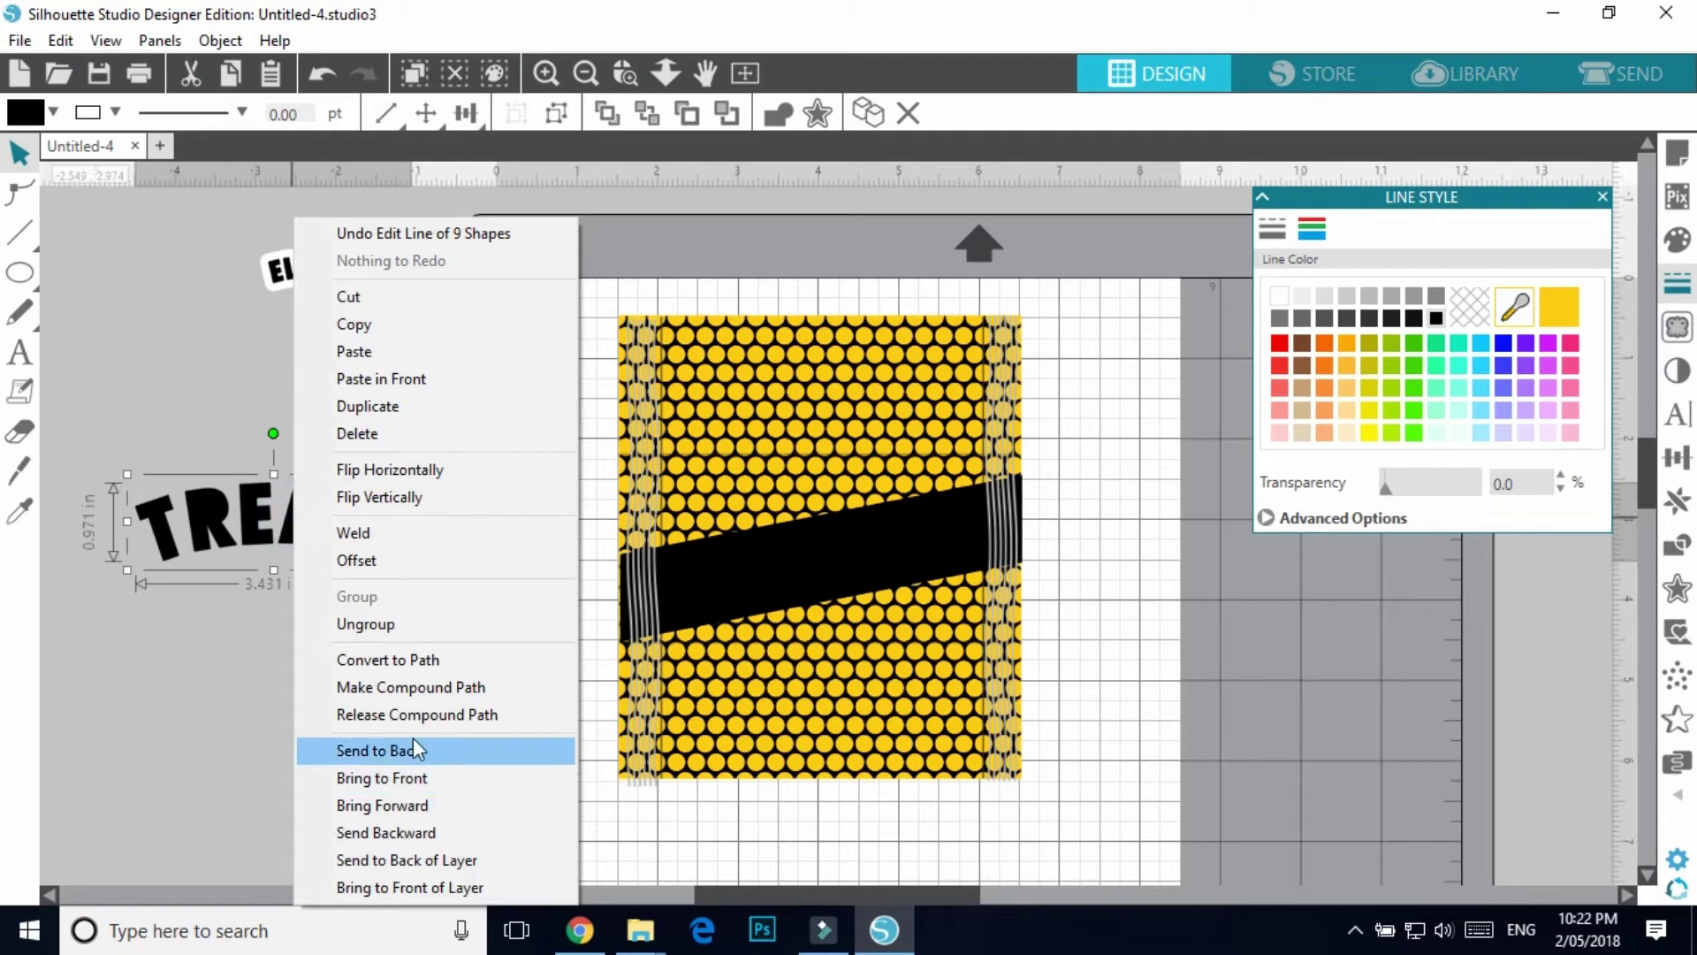
pyautogui.click(421, 688)
pyautogui.click(316, 740)
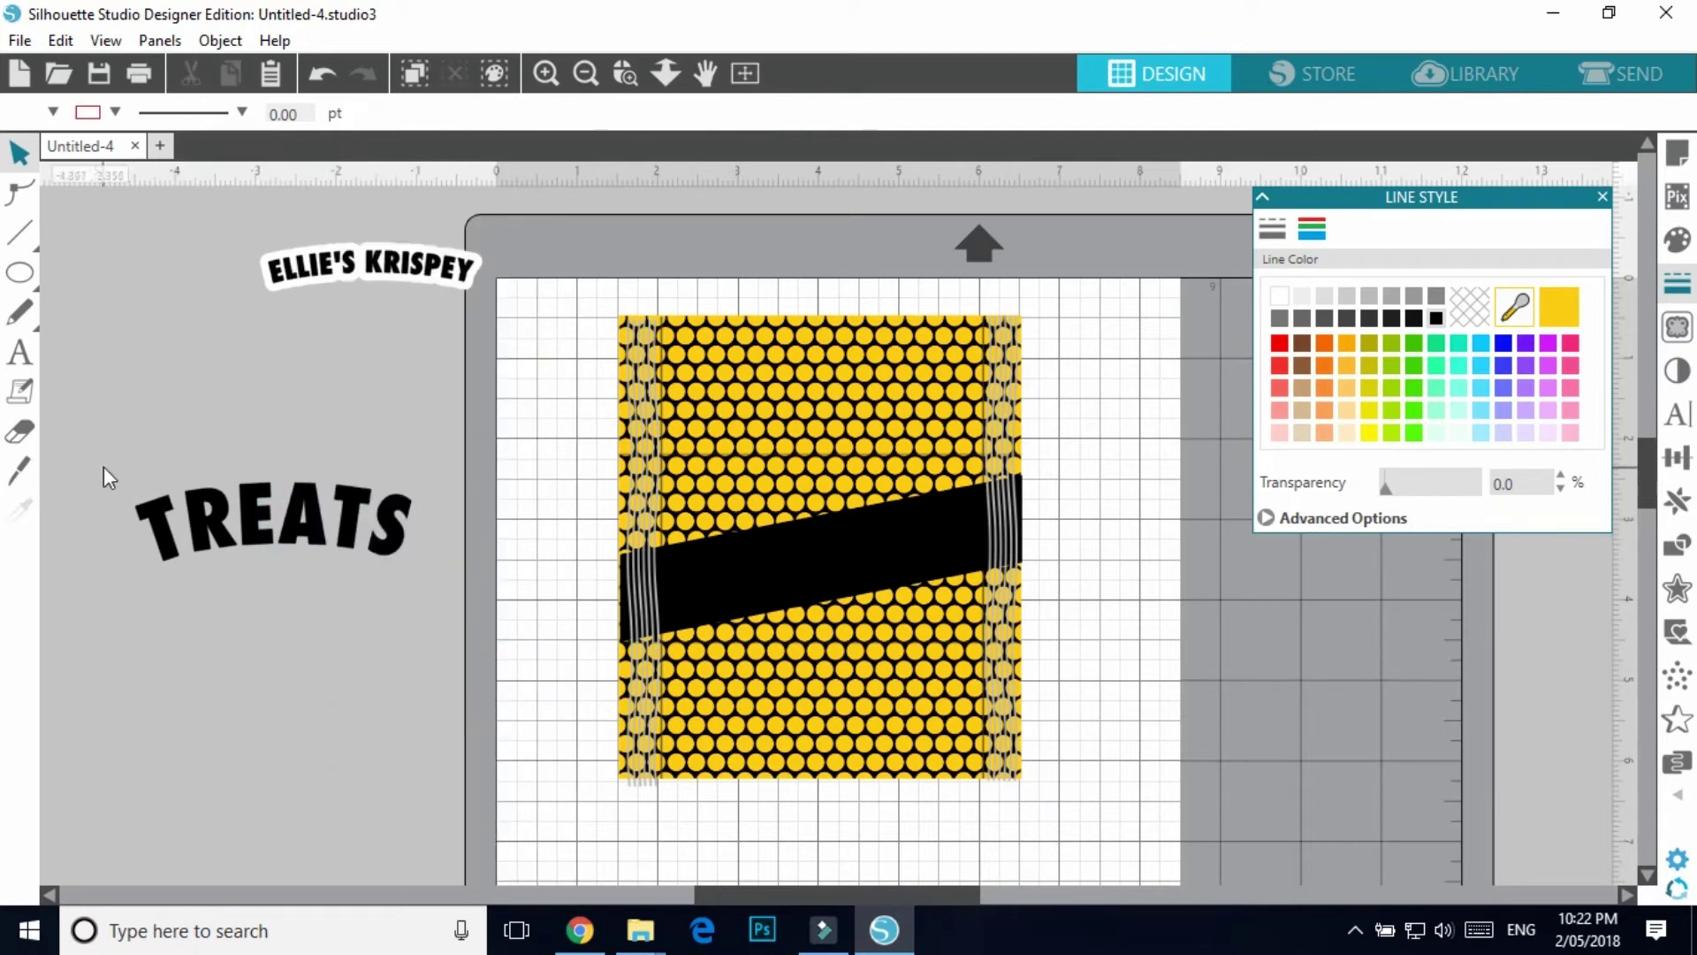
# - Create a rounded outer offset of 0.1 in around the TREATS lettering
pyautogui.moveTo(97, 454); pyautogui.dragTo(476, 539)
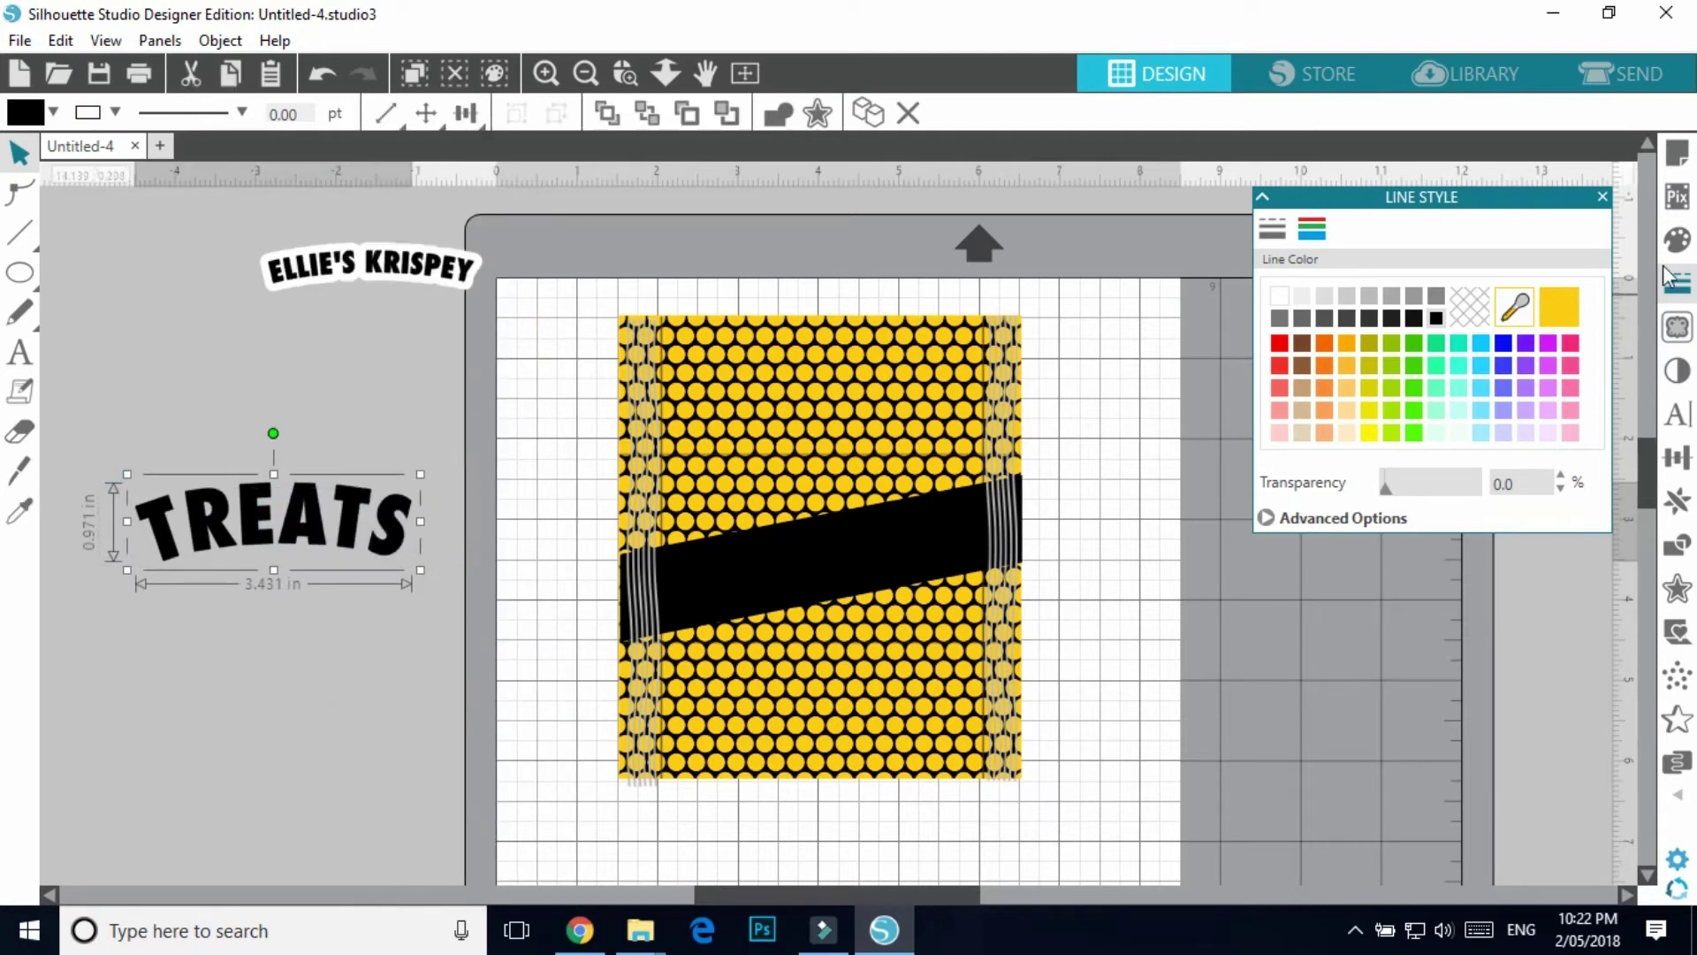
pyautogui.click(817, 113)
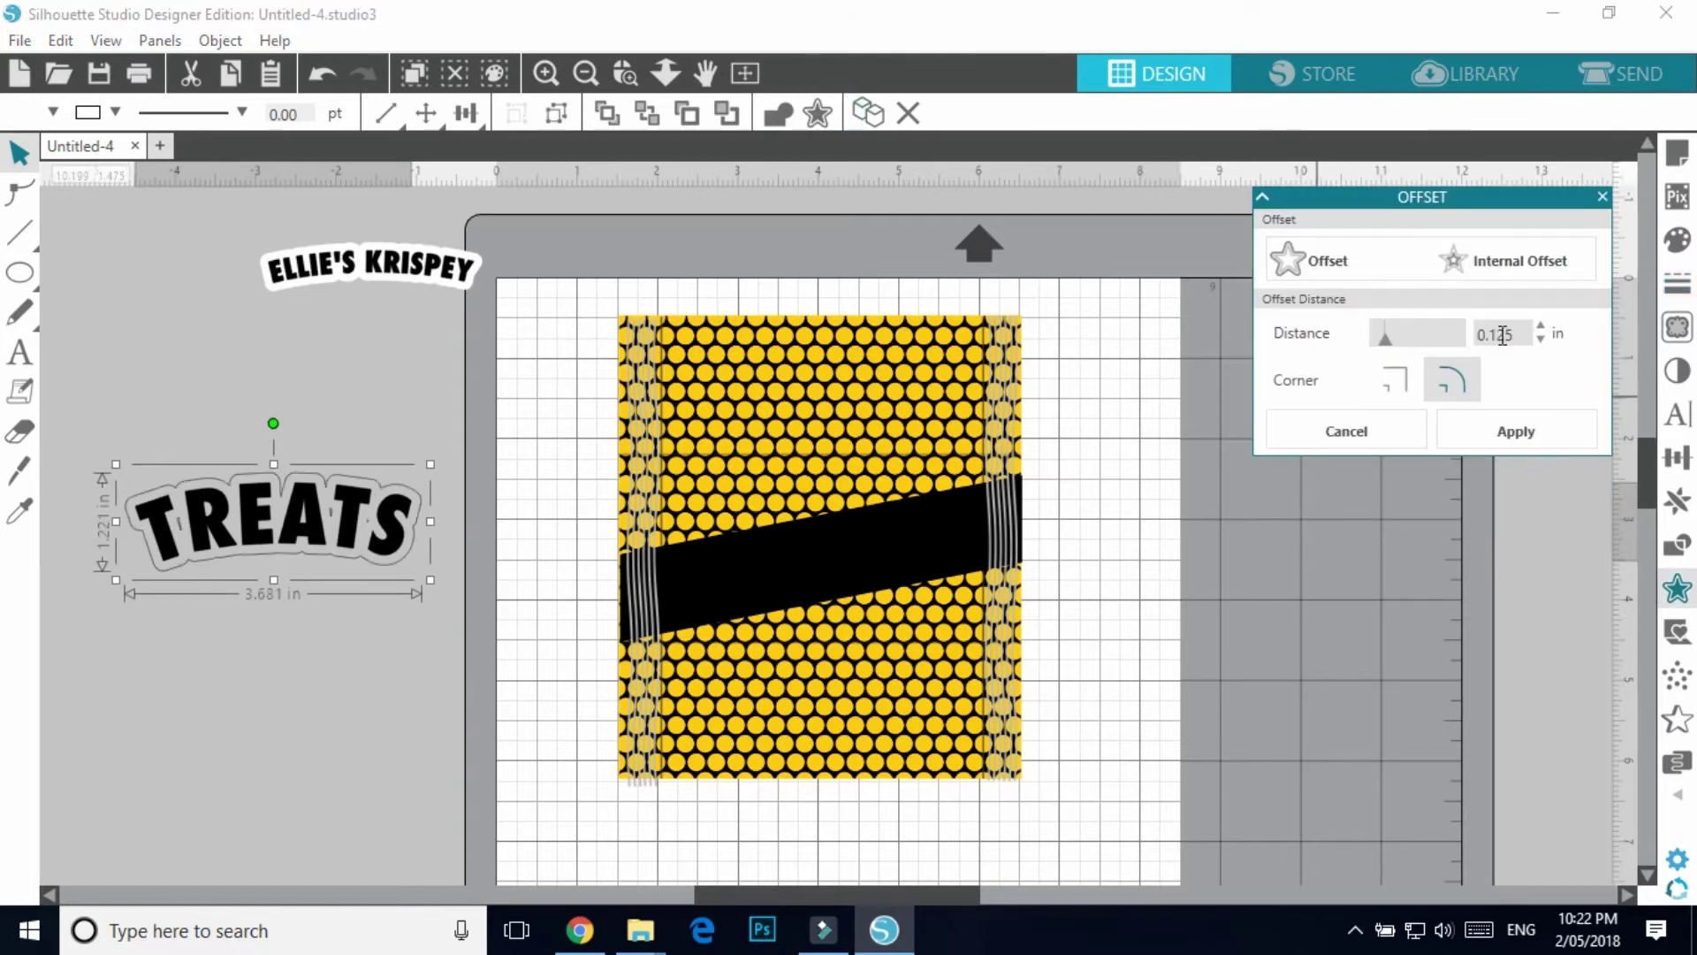
pyautogui.doubleClick(1520, 335)
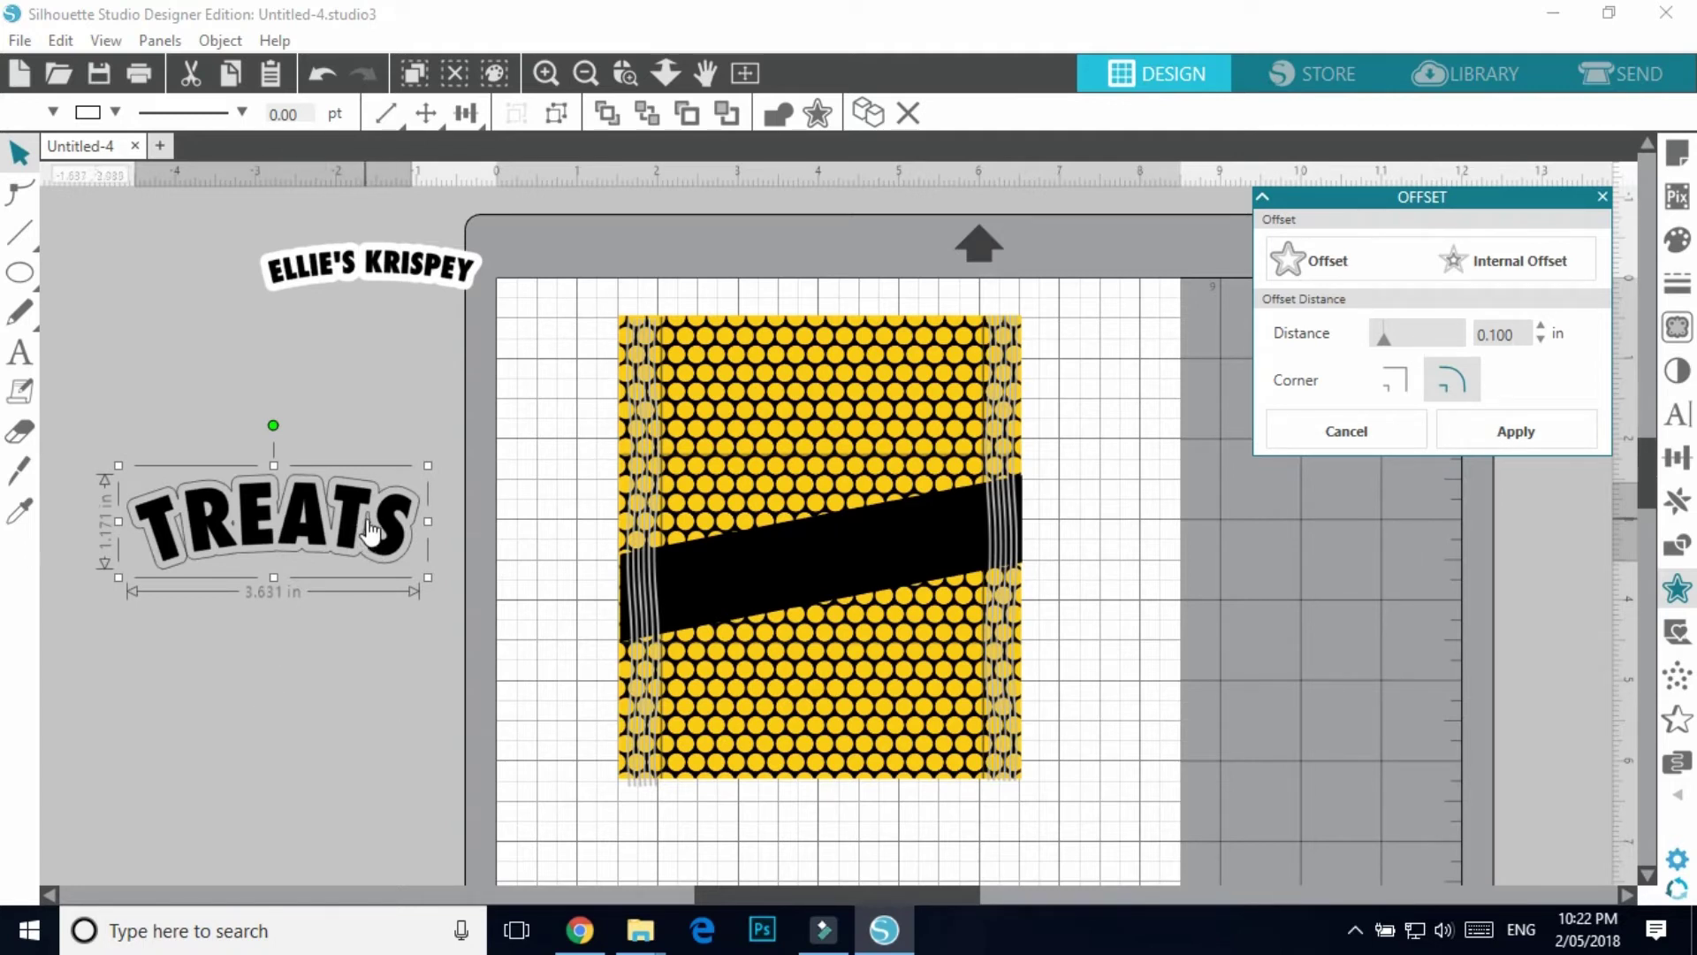
# - Check the reference wrapper photo in Chrome and set the TREATS outline's offset distance to 0.15 in
pyautogui.click(580, 930)
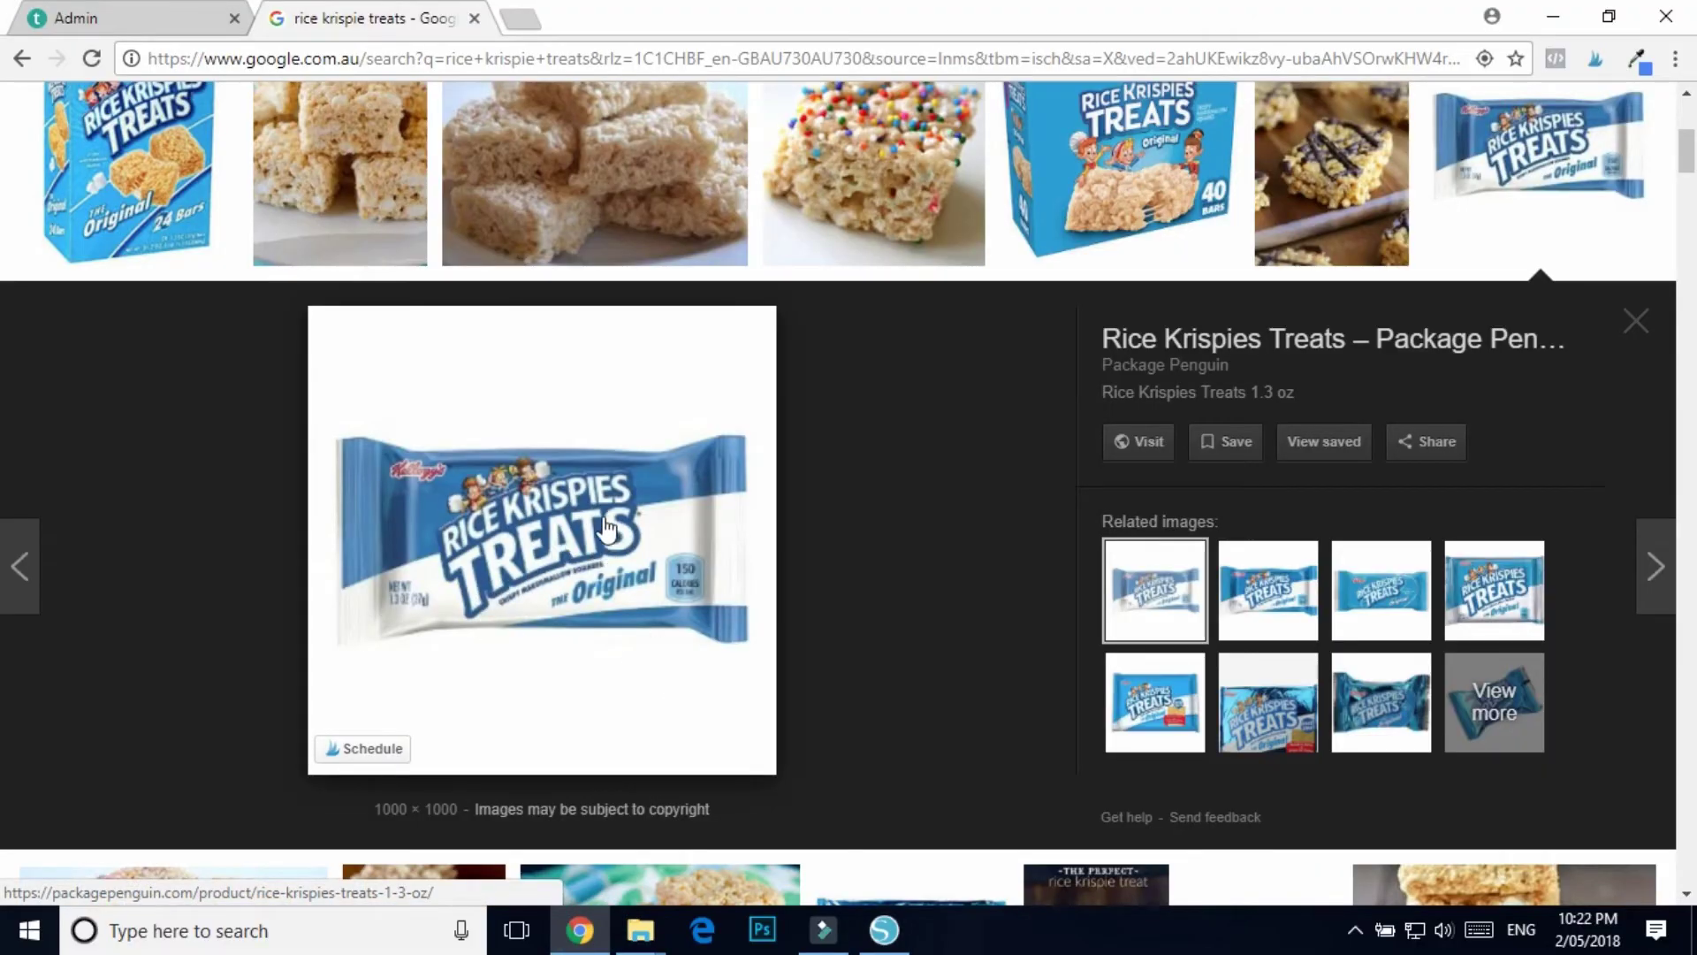
pyautogui.click(884, 929)
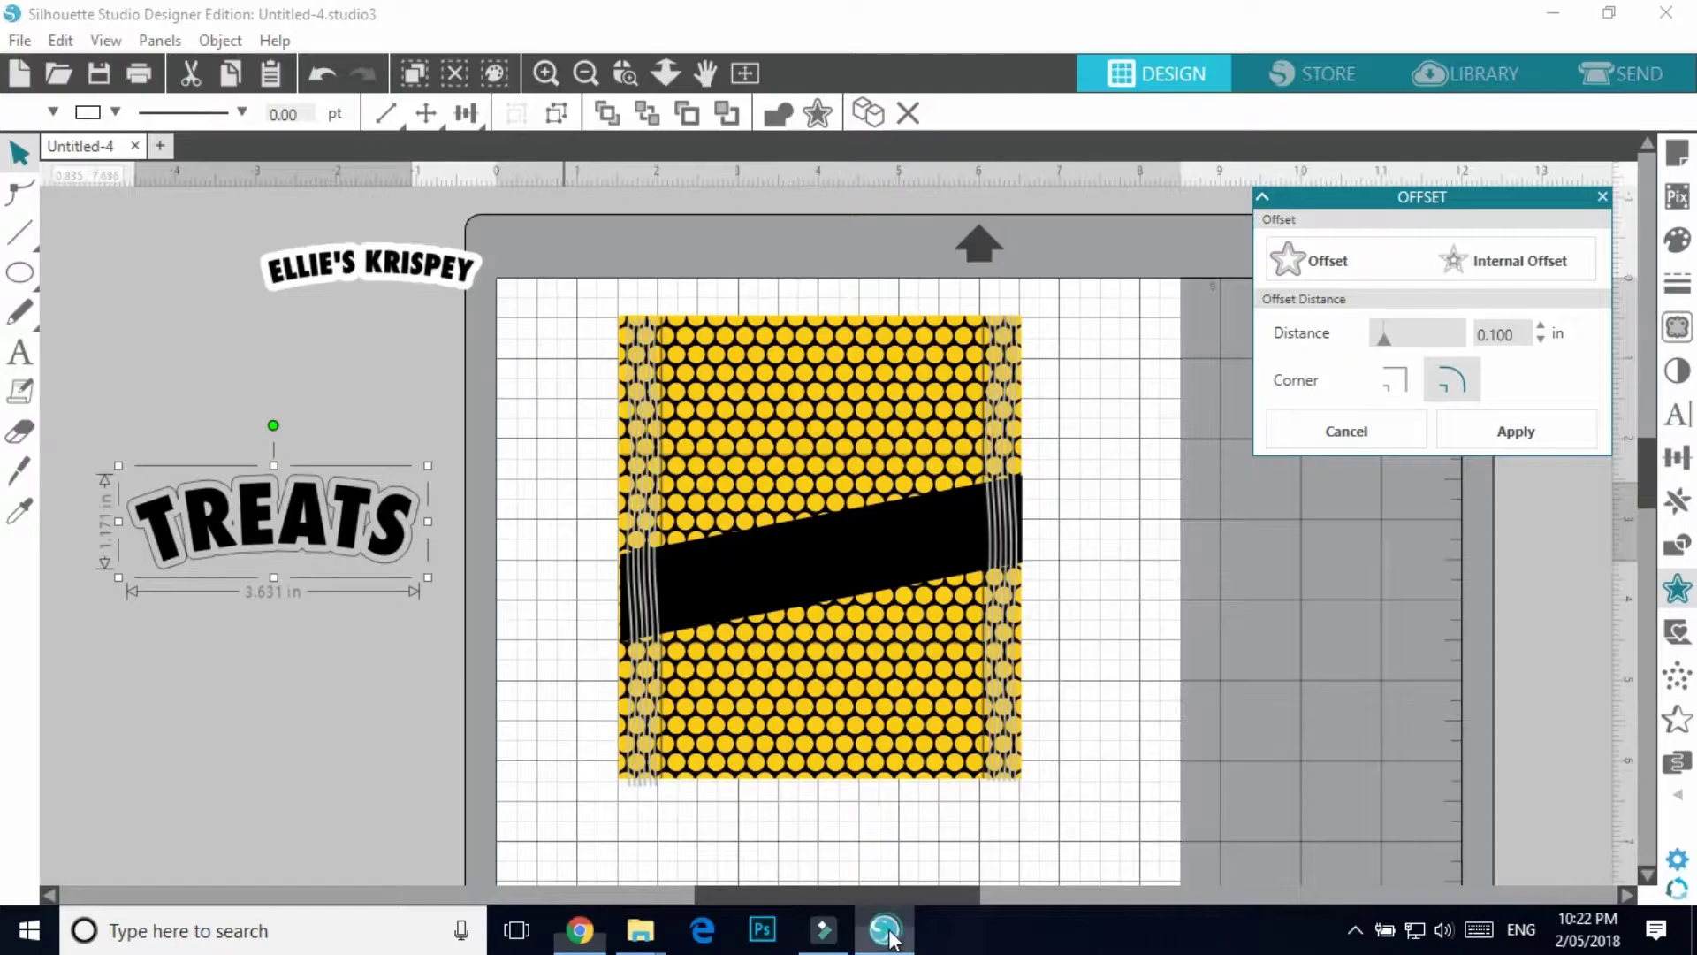
pyautogui.doubleClick(1493, 332)
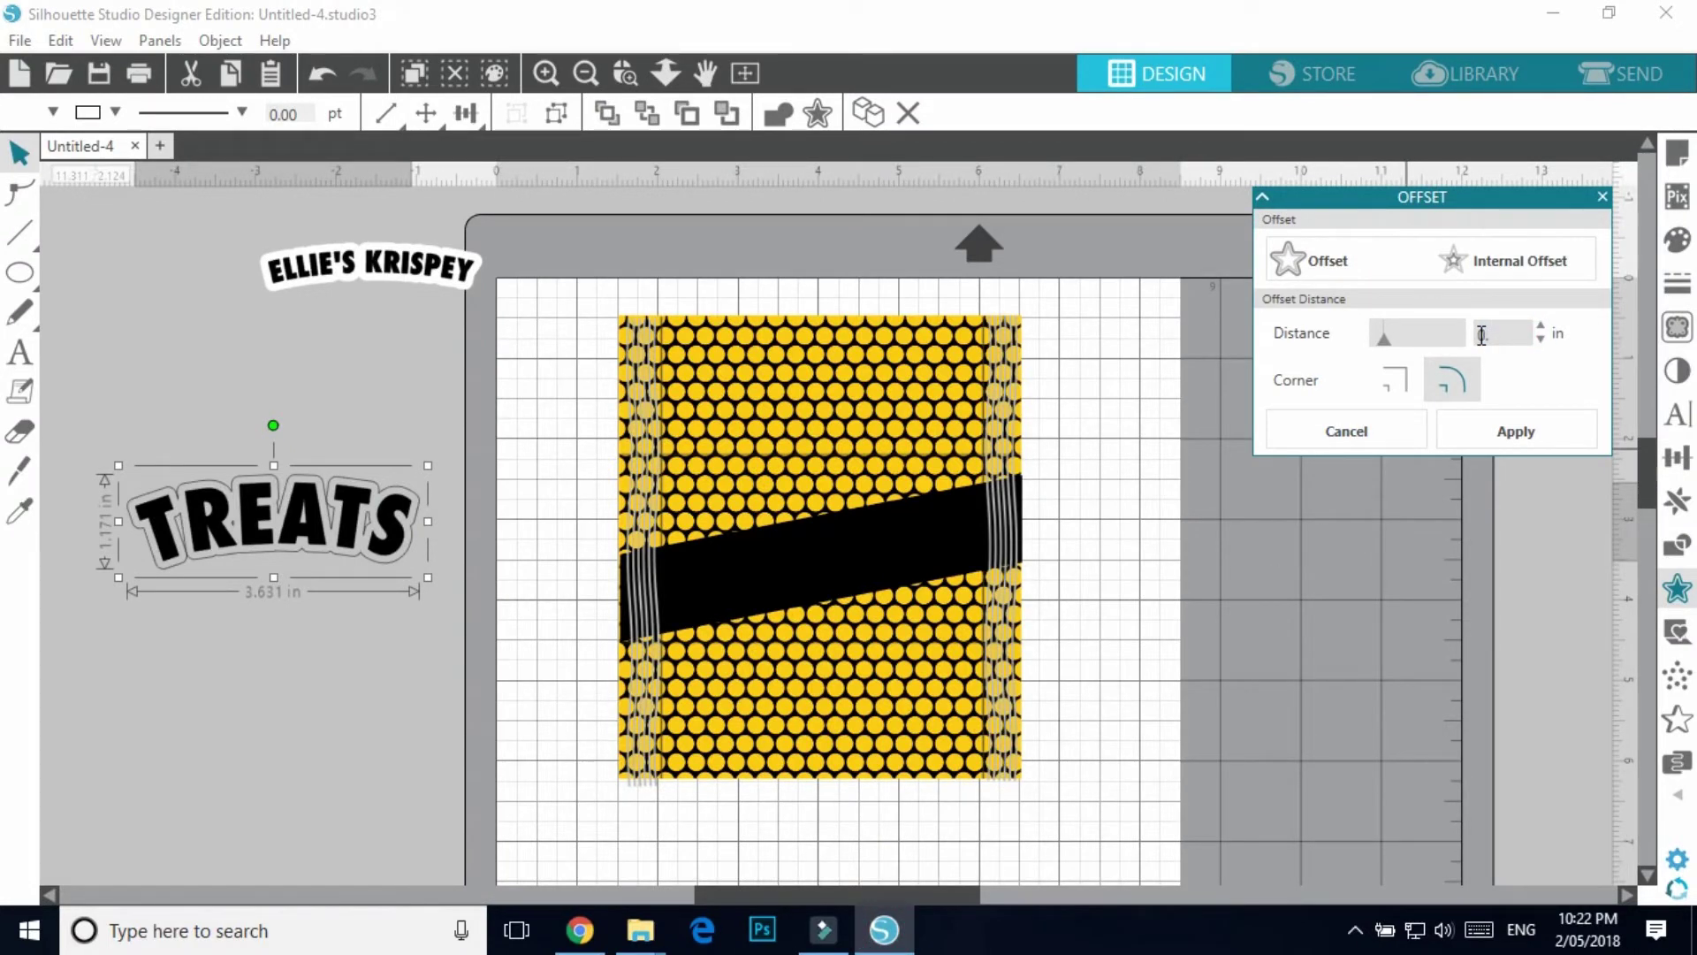
pyautogui.press('Return')
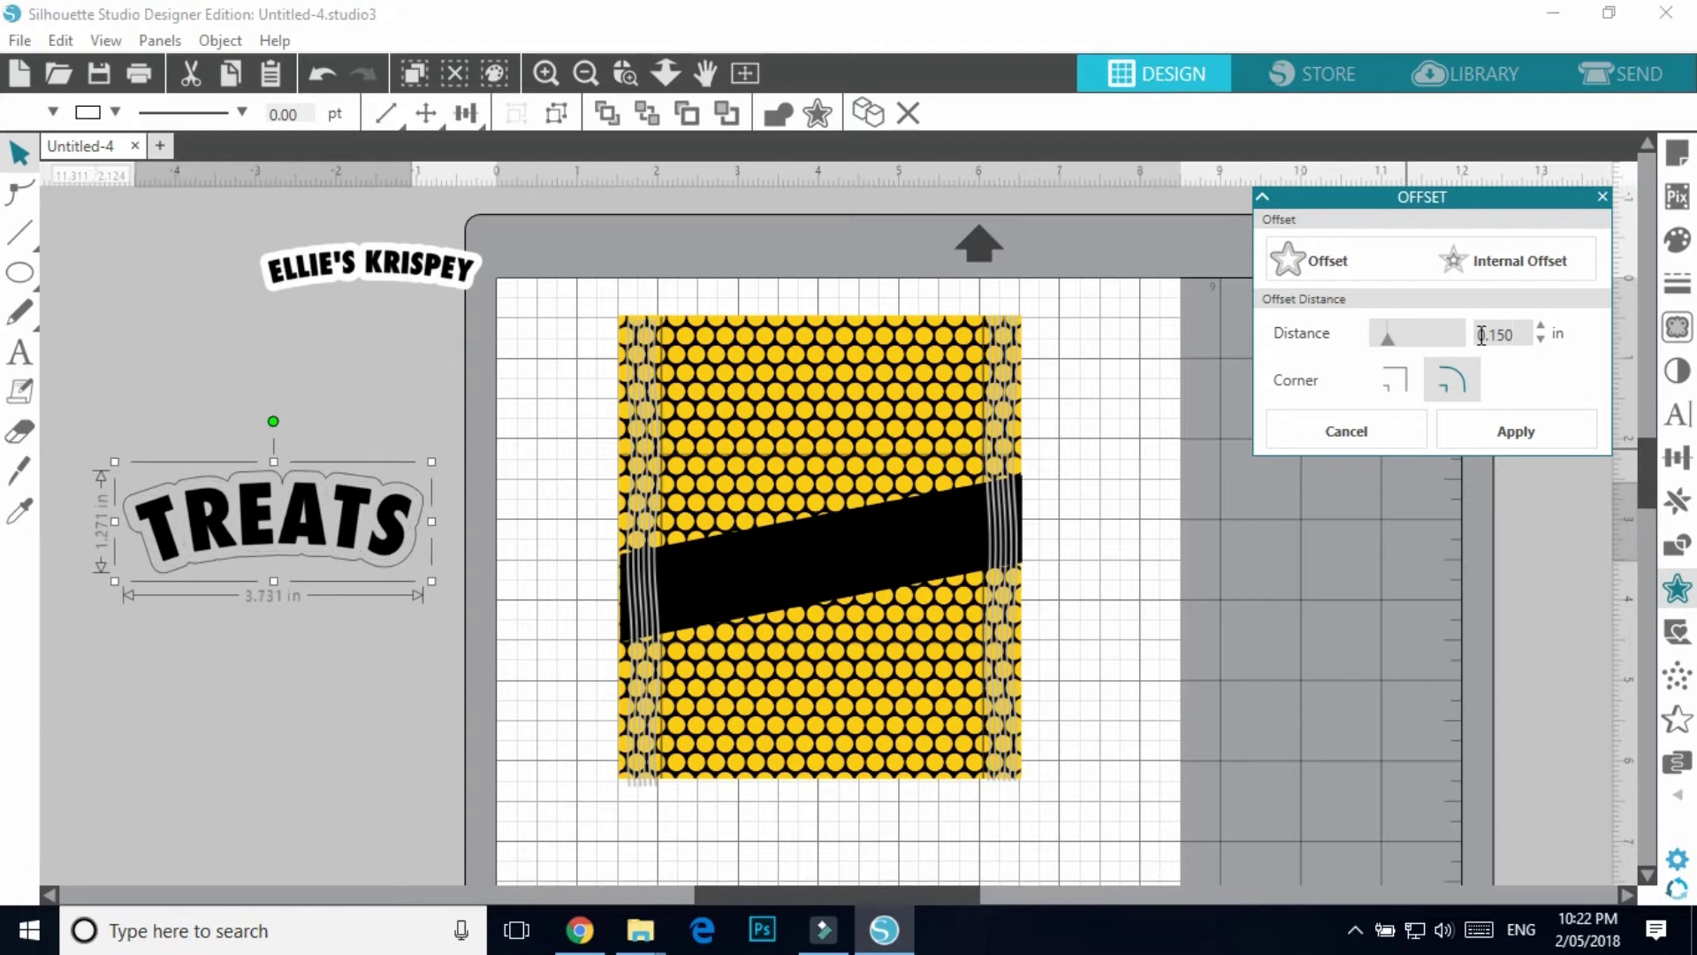
# - Give the offset outline around TREATS a white fill and a white line color
pyautogui.click(1677, 240)
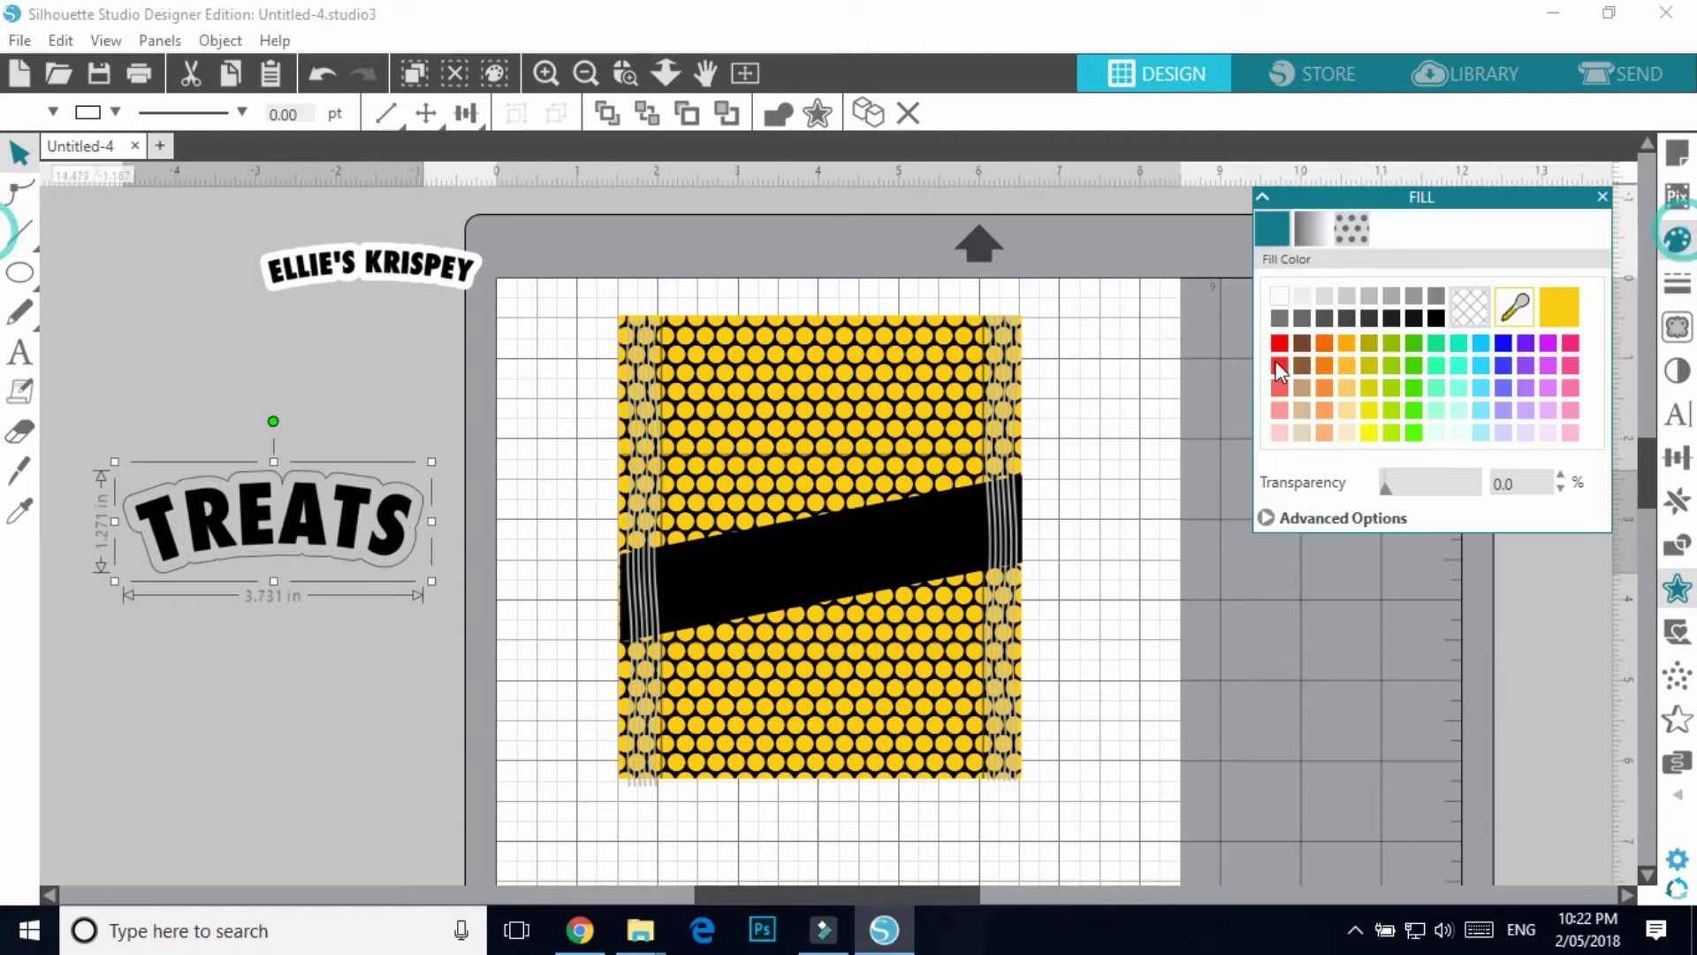
pyautogui.click(1279, 292)
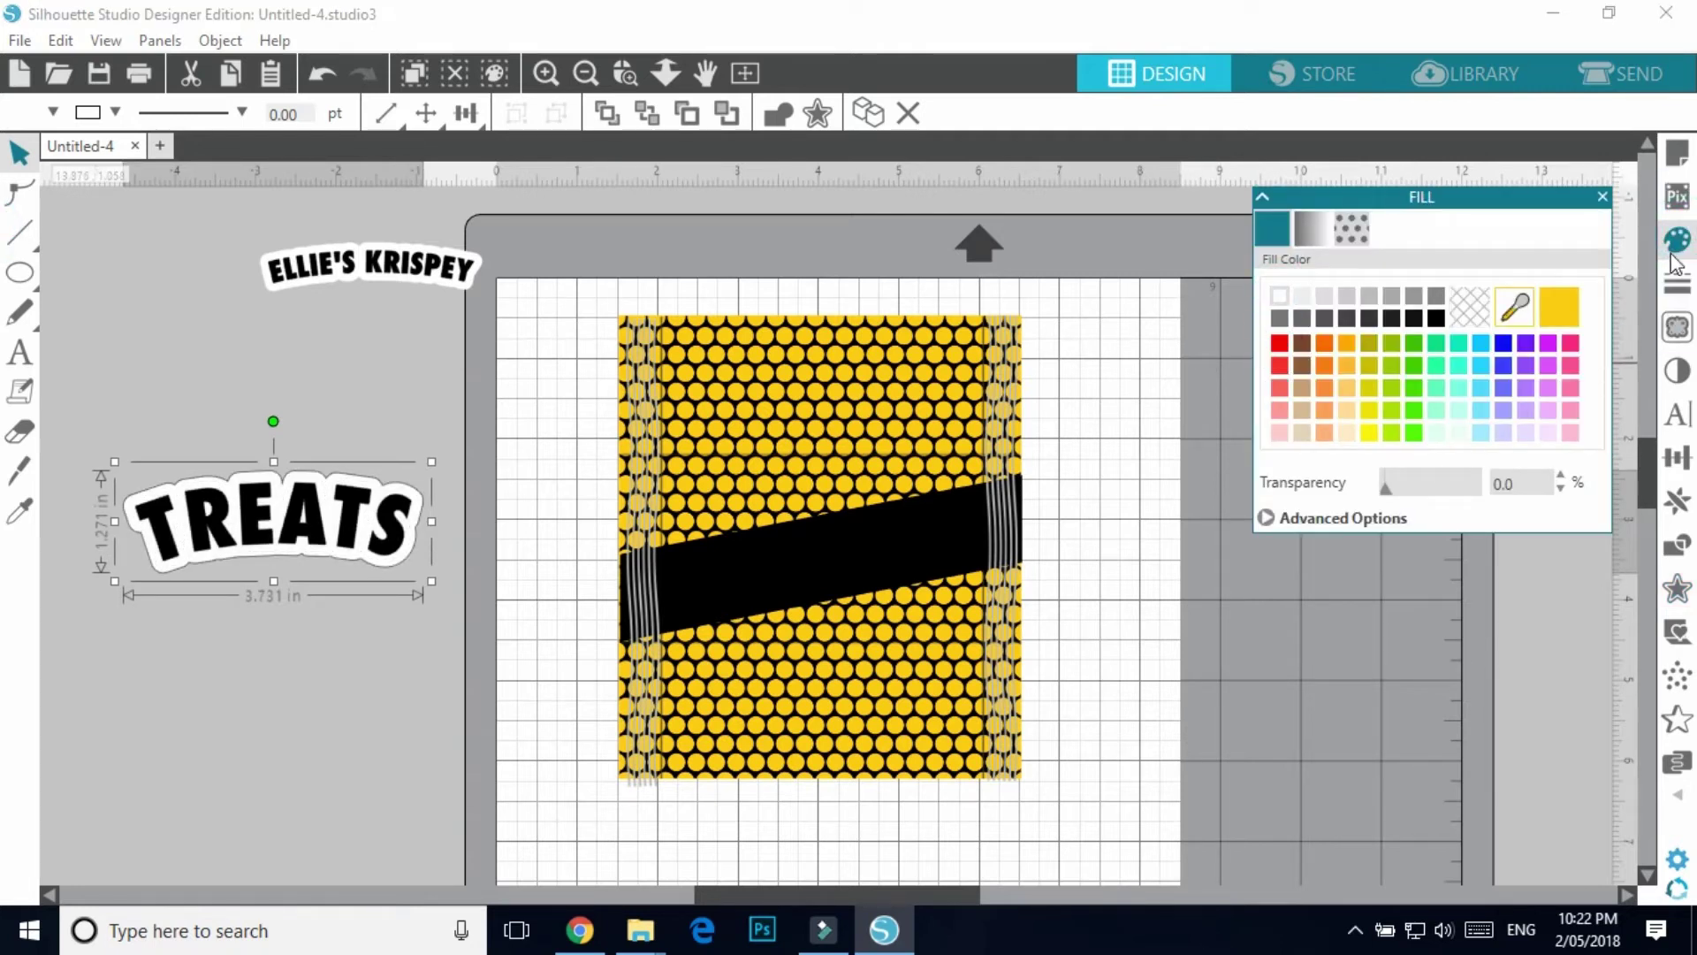
pyautogui.click(1677, 283)
pyautogui.click(1309, 237)
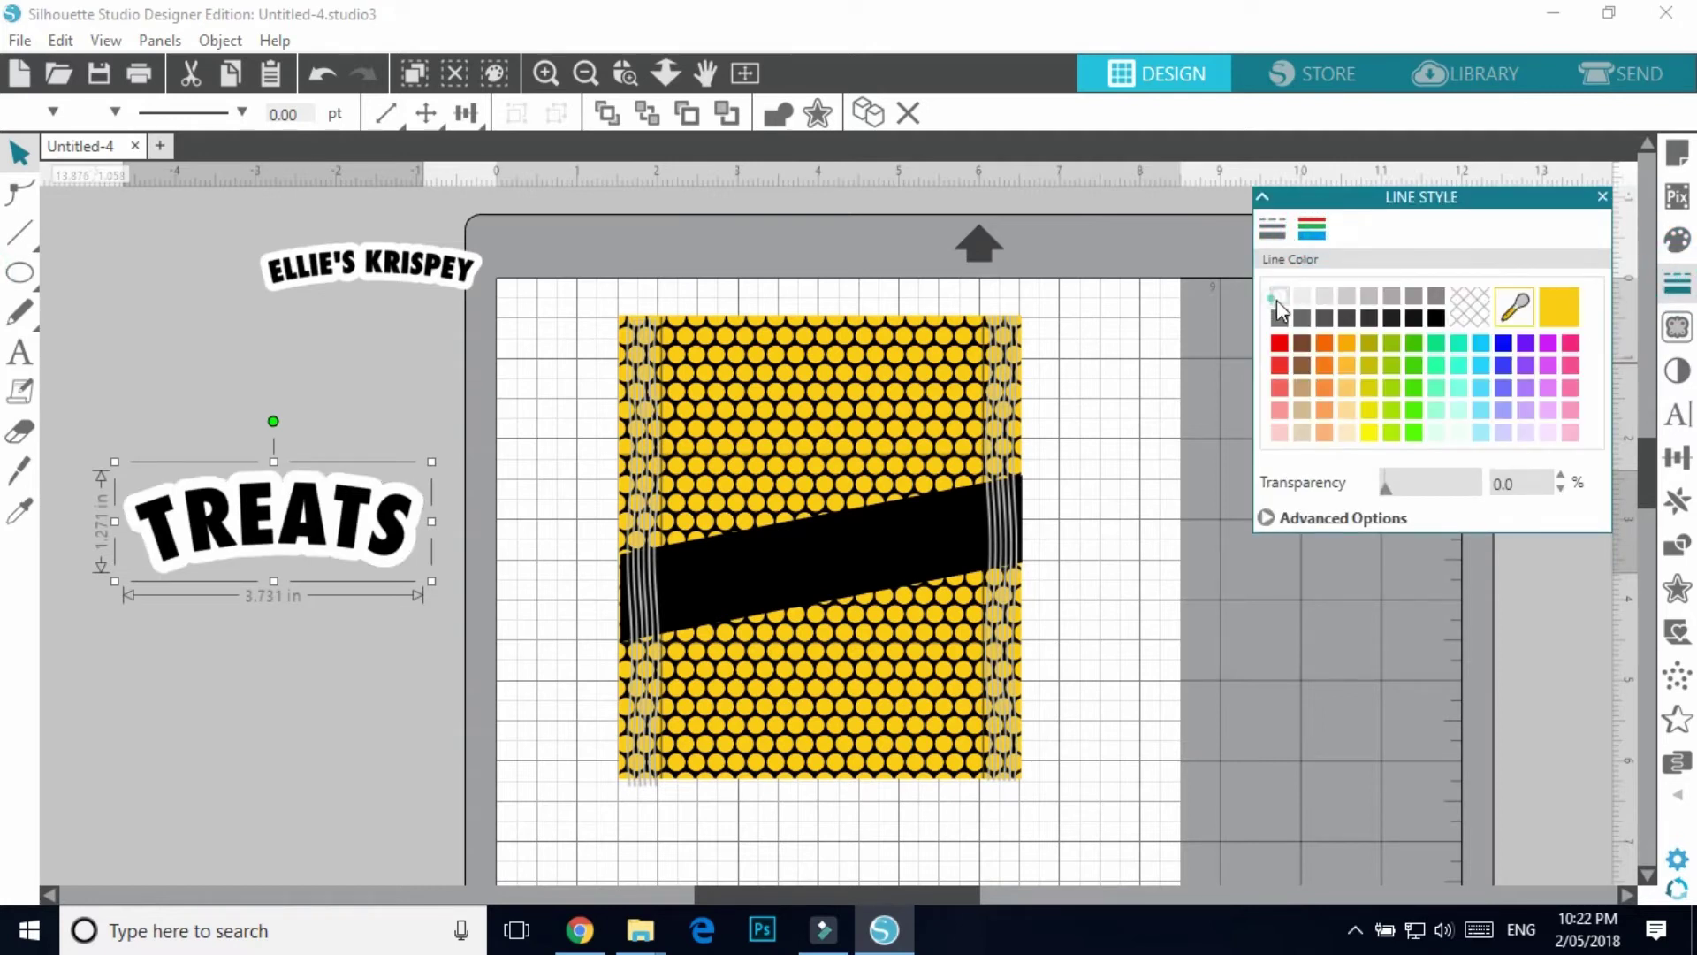
# - Group the TREATS letters with their white outline
pyautogui.click(115, 407)
pyautogui.click(393, 525)
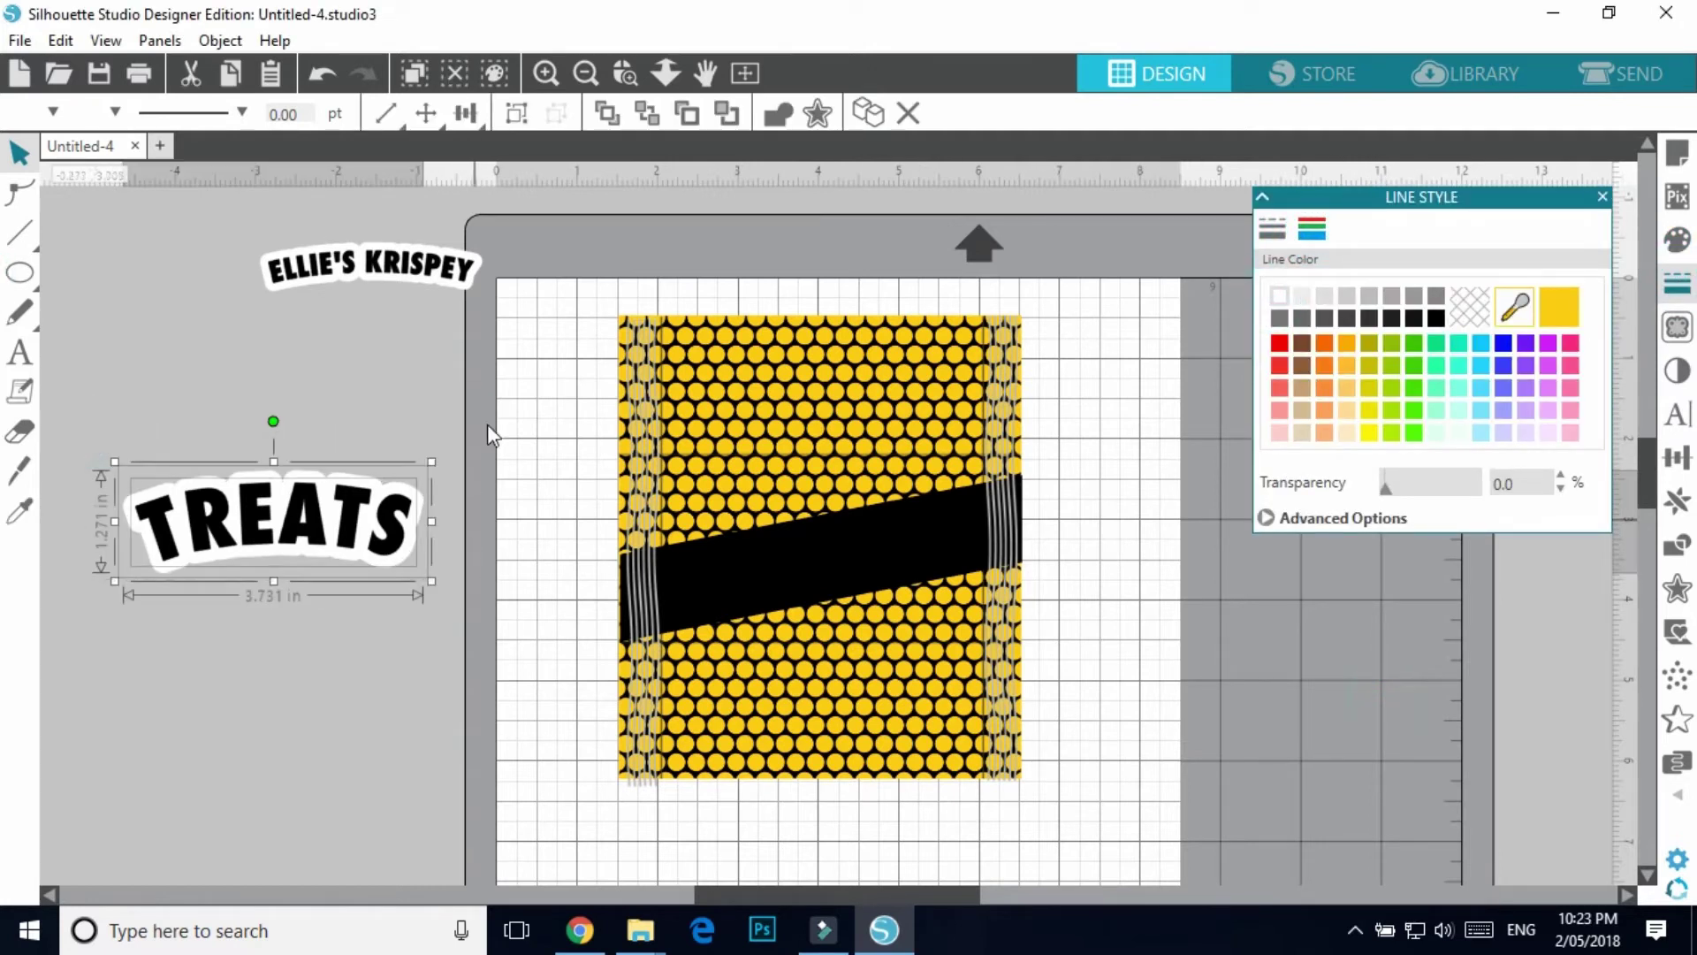
pyautogui.click(517, 113)
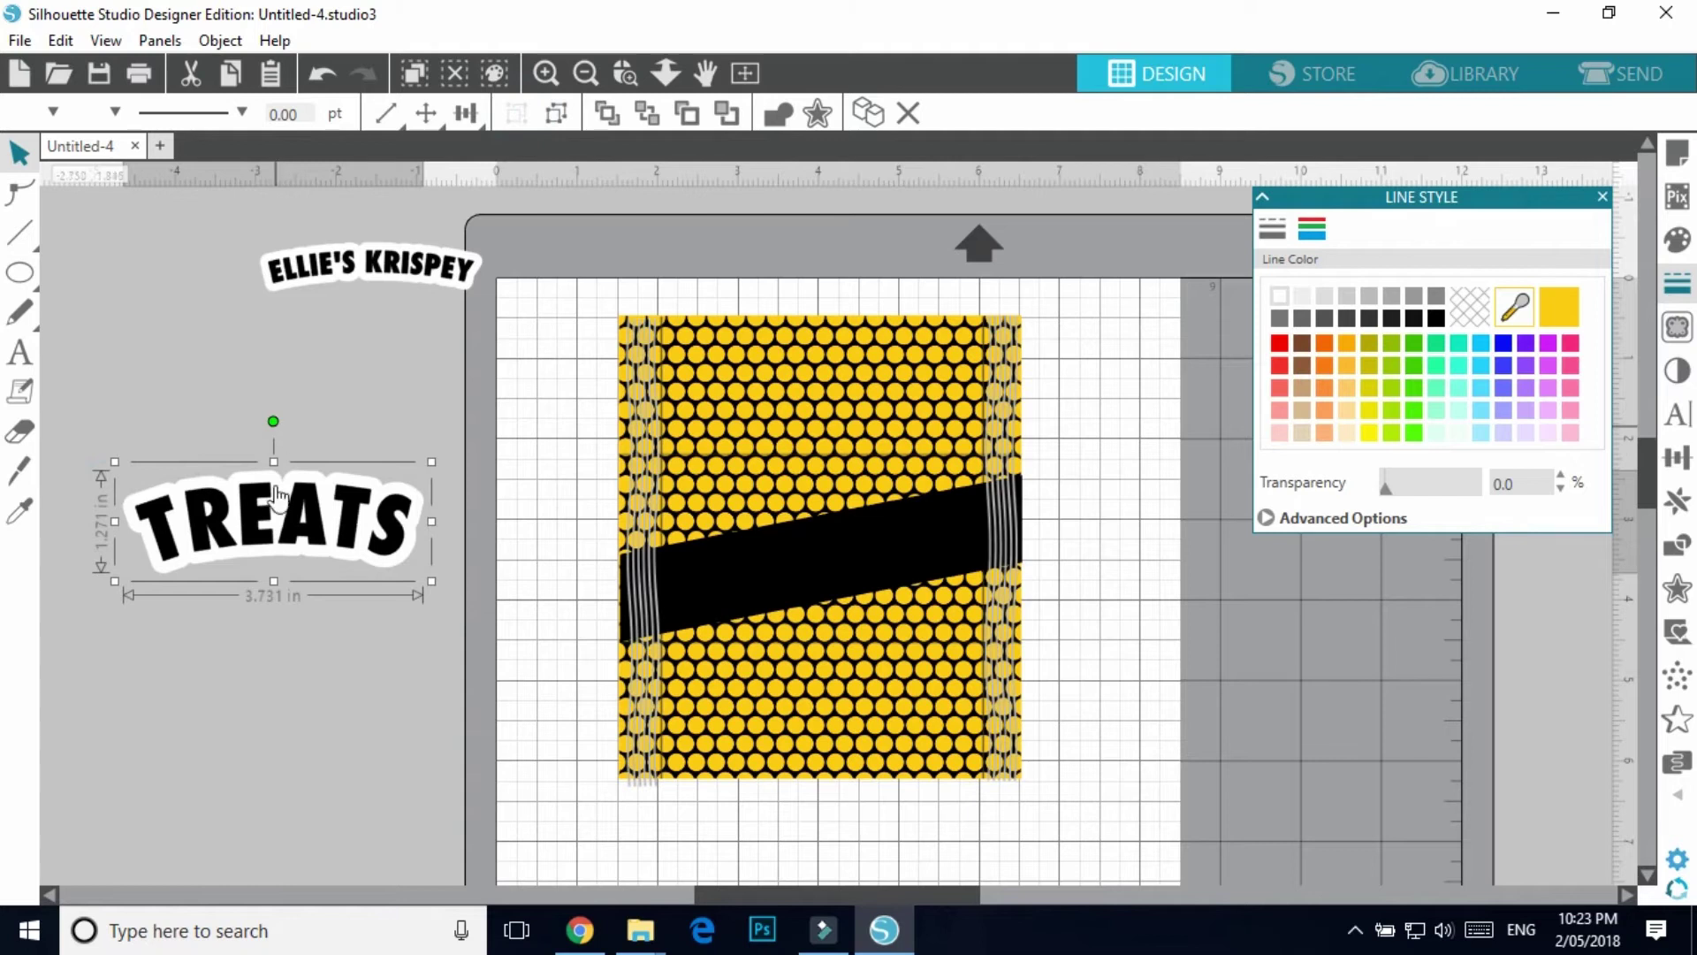
# - Place the grouped TREATS lettering on the black diagonal band, tilted to match its slant and scaled down to fit
pyautogui.moveTo(331, 541); pyautogui.dragTo(846, 594)
pyautogui.moveTo(798, 486); pyautogui.dragTo(772, 478)
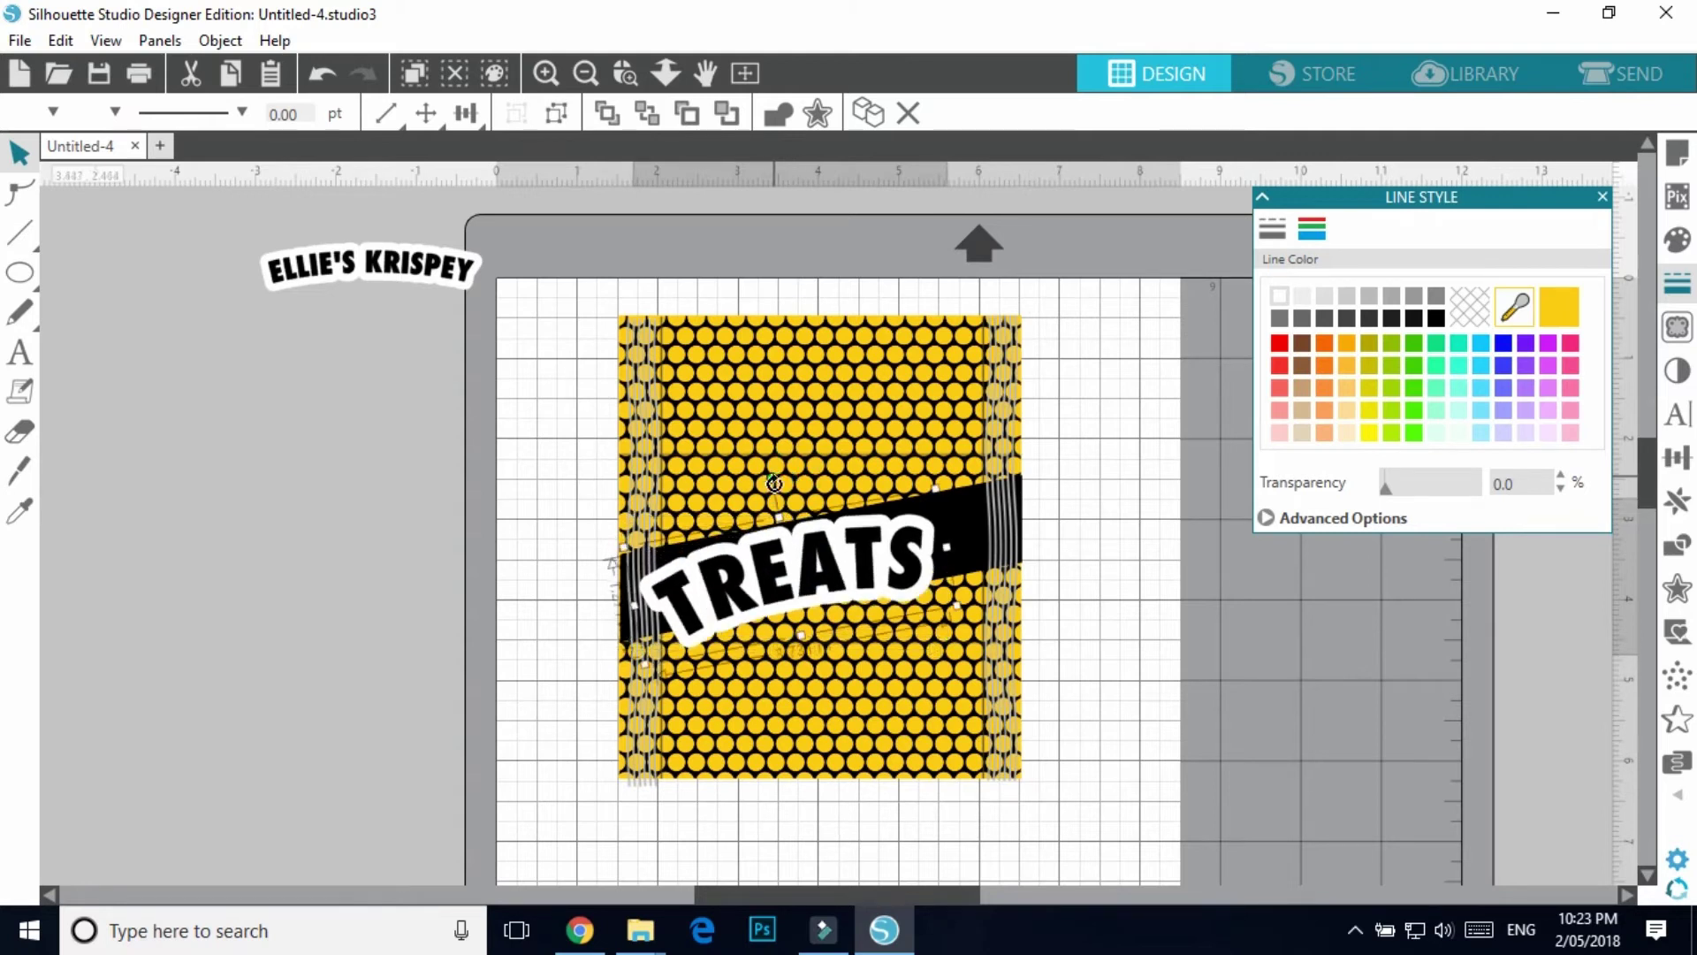
pyautogui.moveTo(643, 663); pyautogui.dragTo(699, 642)
pyautogui.moveTo(804, 605); pyautogui.dragTo(765, 624)
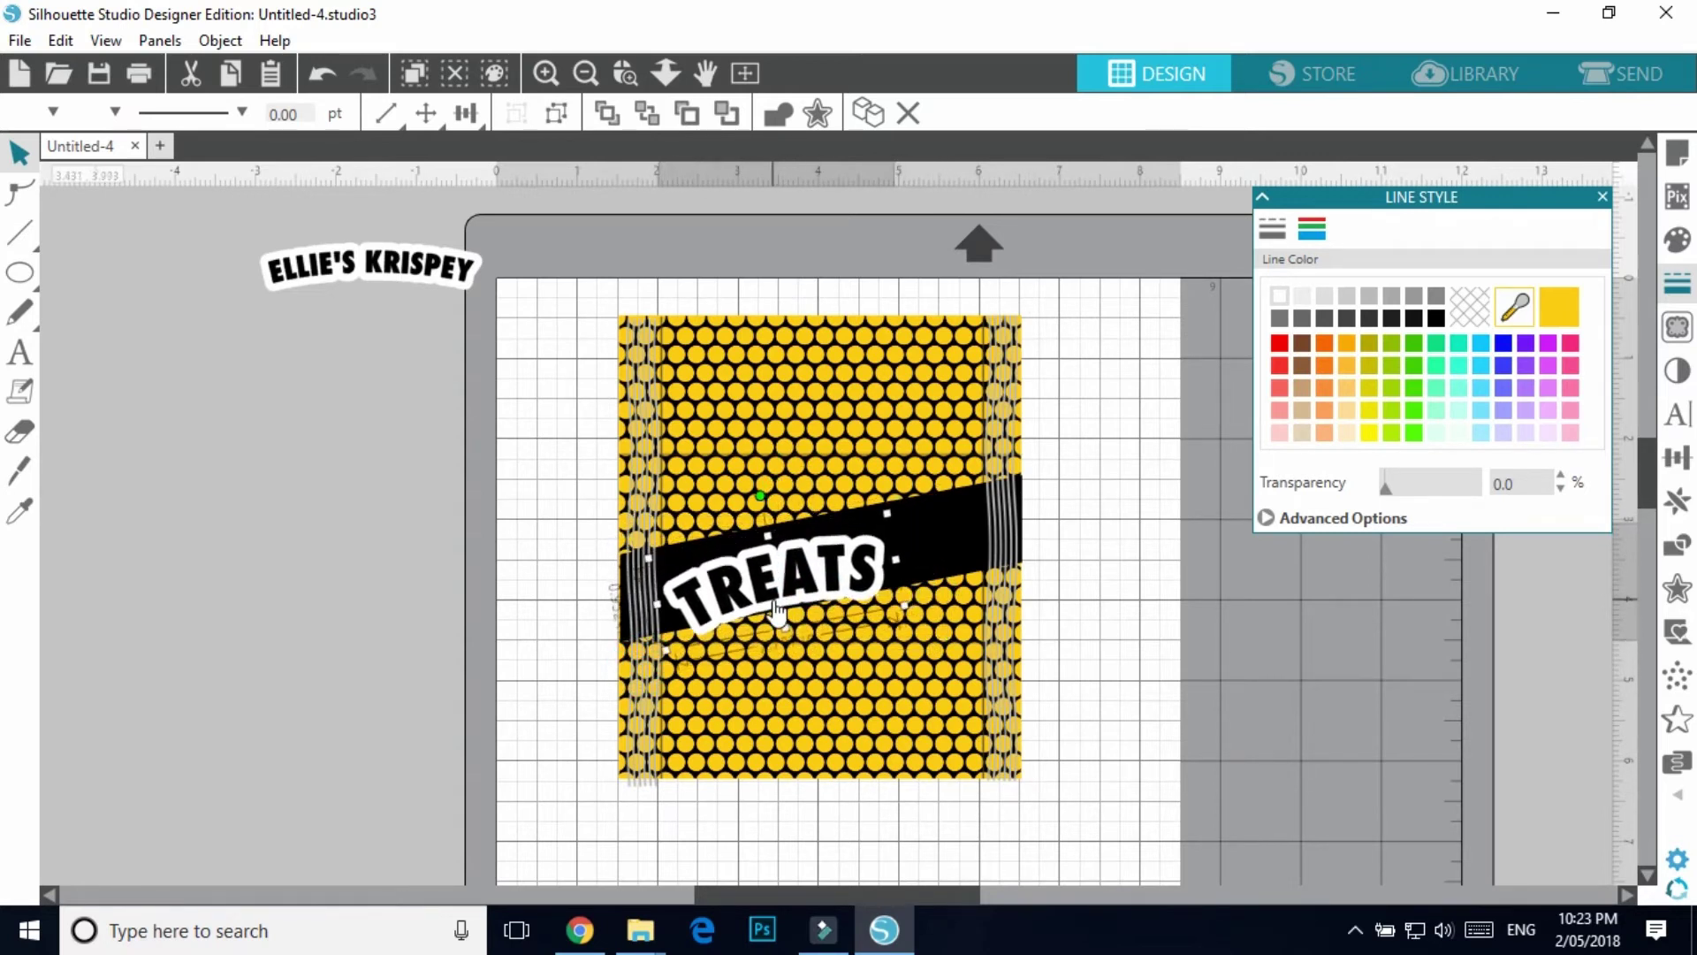
# - Compare with the reference wrapper photo in Chrome and shrink the TREATS lettering slightly more
pyautogui.click(580, 930)
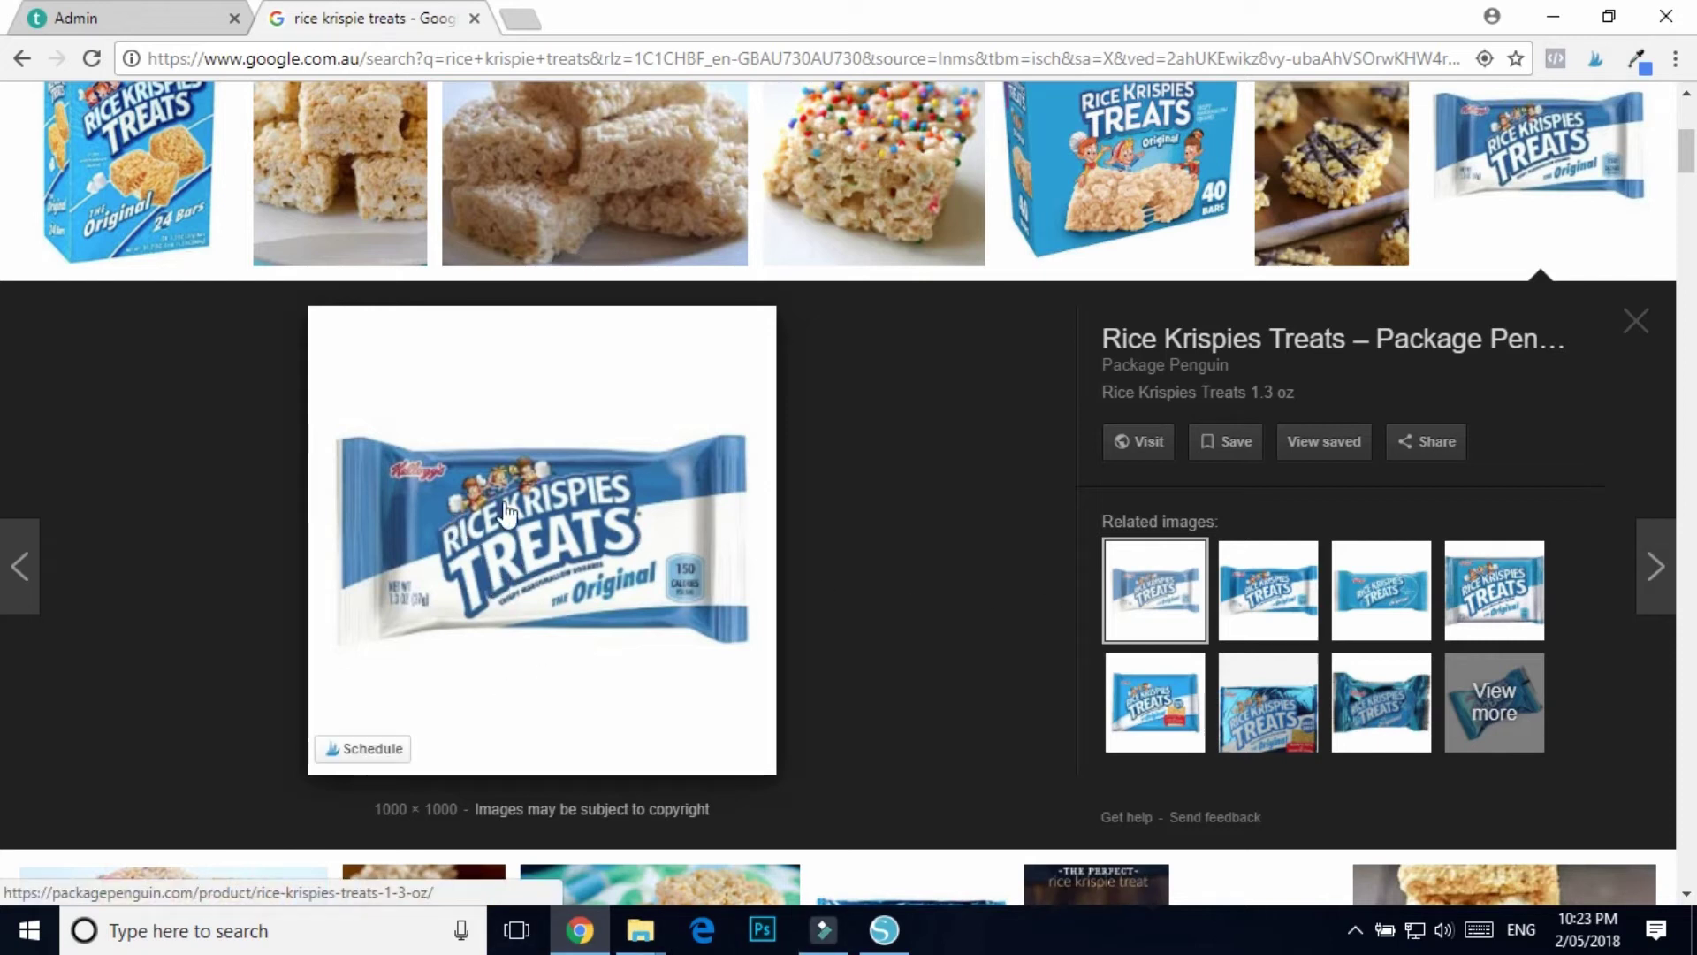
pyautogui.click(884, 929)
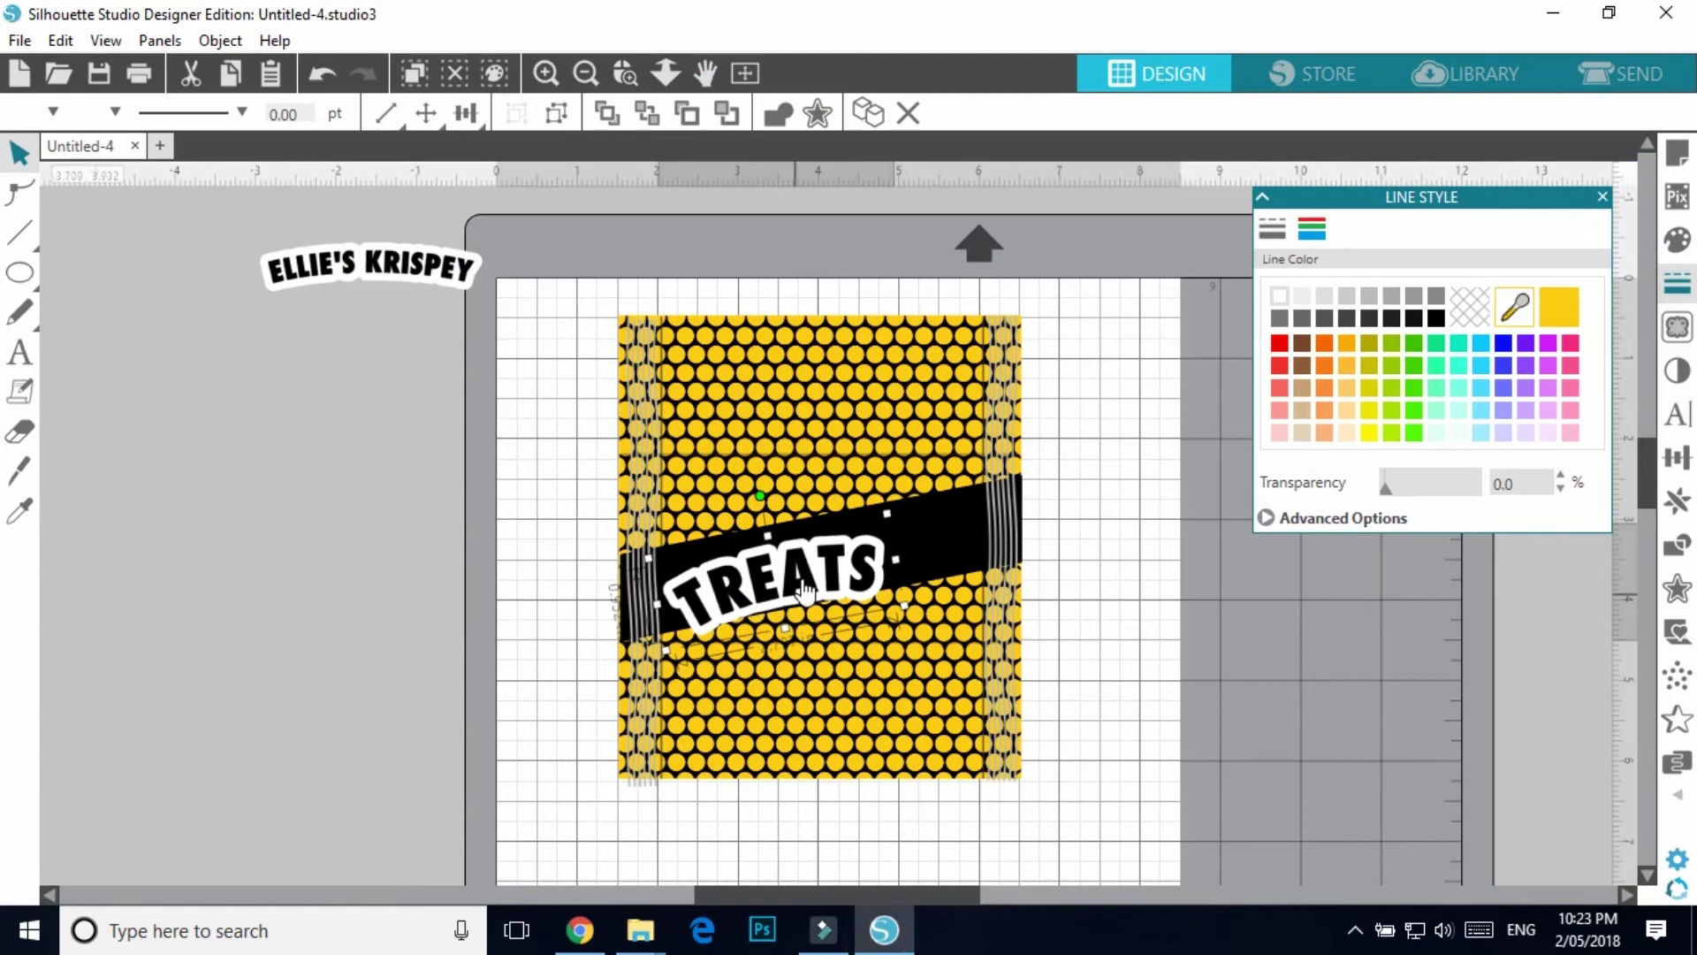
pyautogui.moveTo(890, 515); pyautogui.dragTo(871, 522)
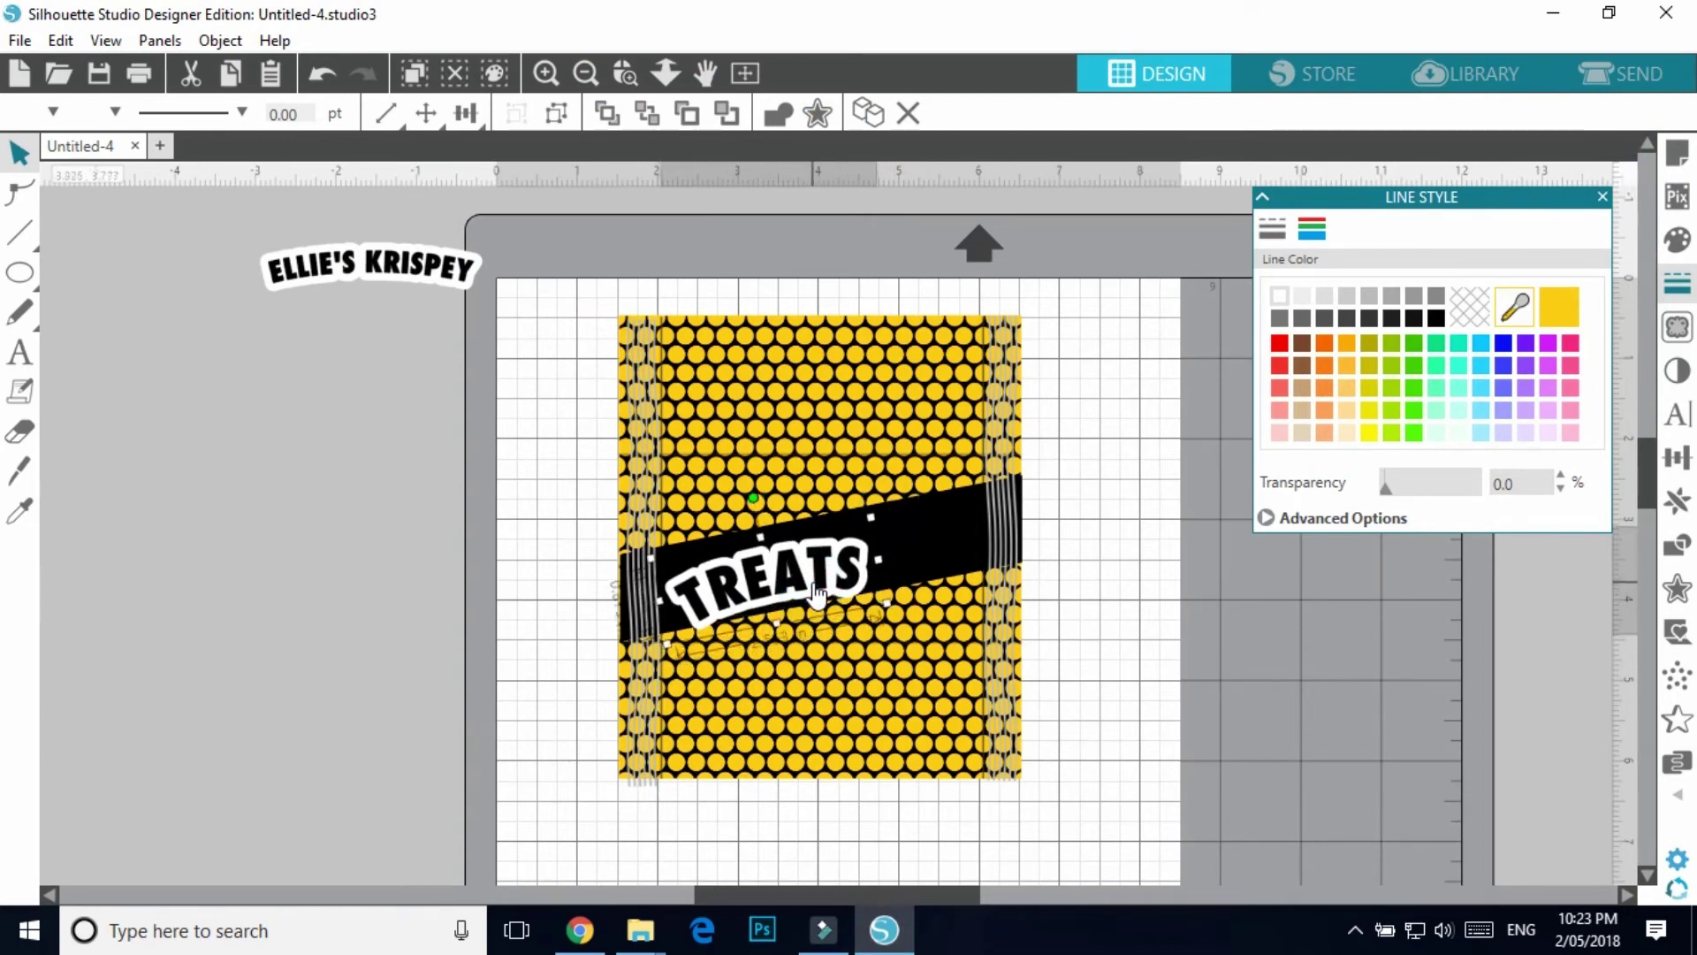
# - Recheck the reference photo in Chrome, then shift the wrapper artwork slightly down and nudge TREATS down on the black band
pyautogui.click(581, 930)
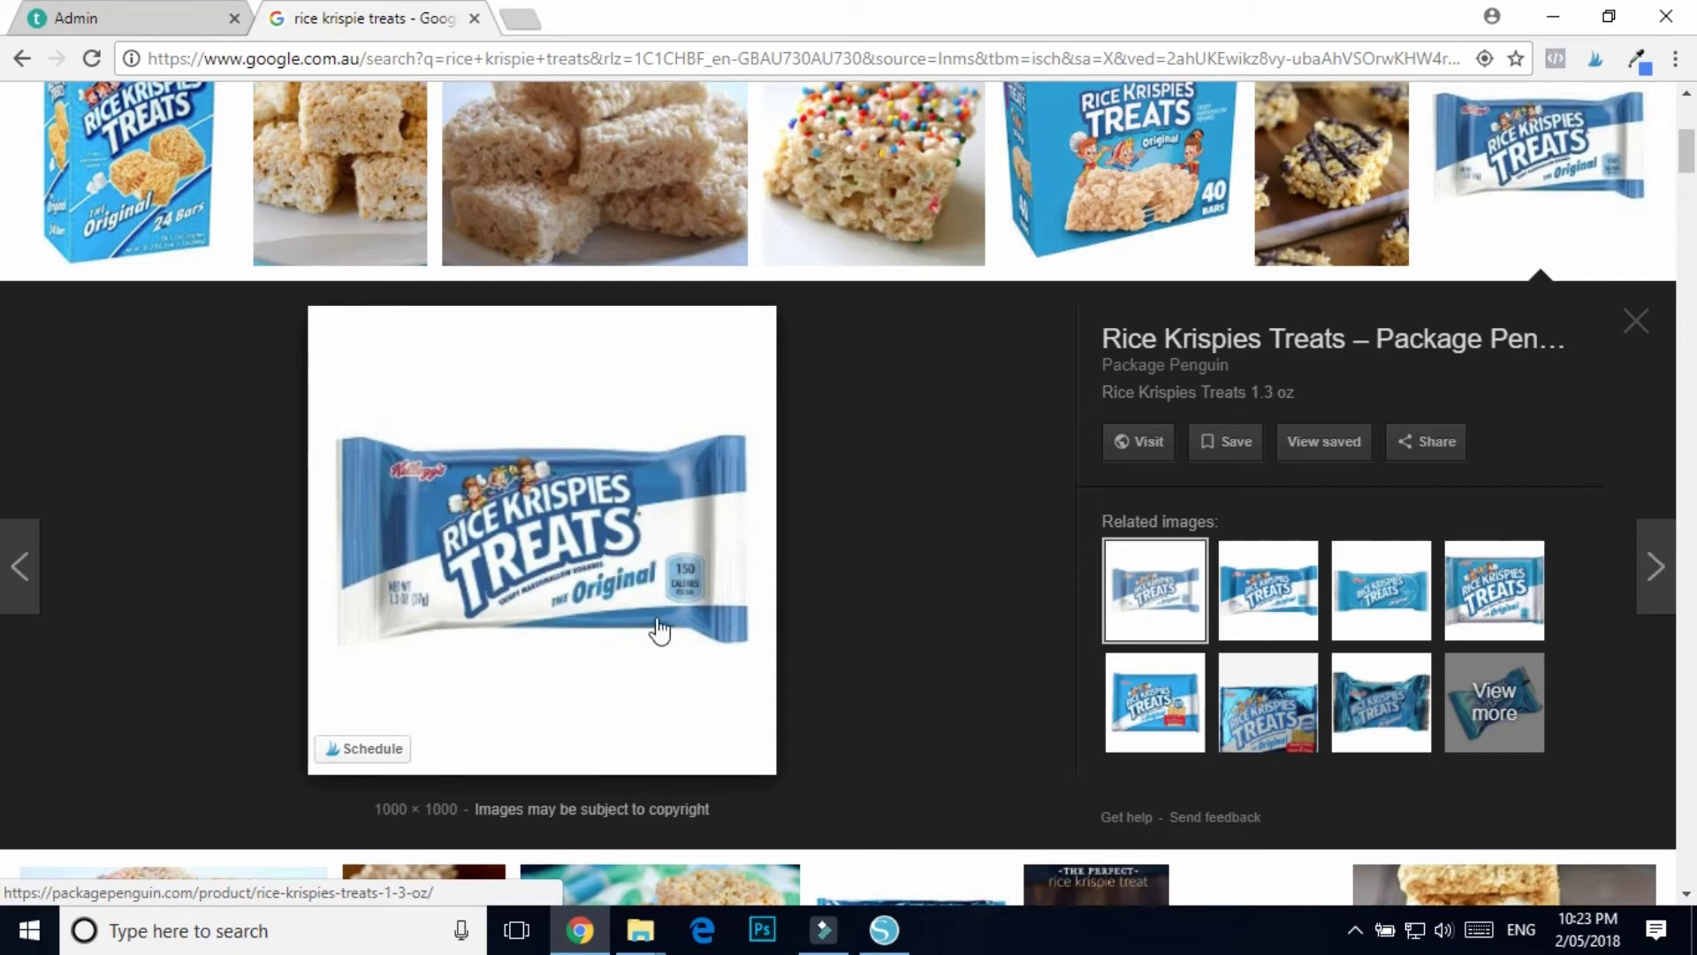
pyautogui.click(884, 930)
pyautogui.click(924, 551)
pyautogui.moveTo(927, 579); pyautogui.dragTo(920, 553)
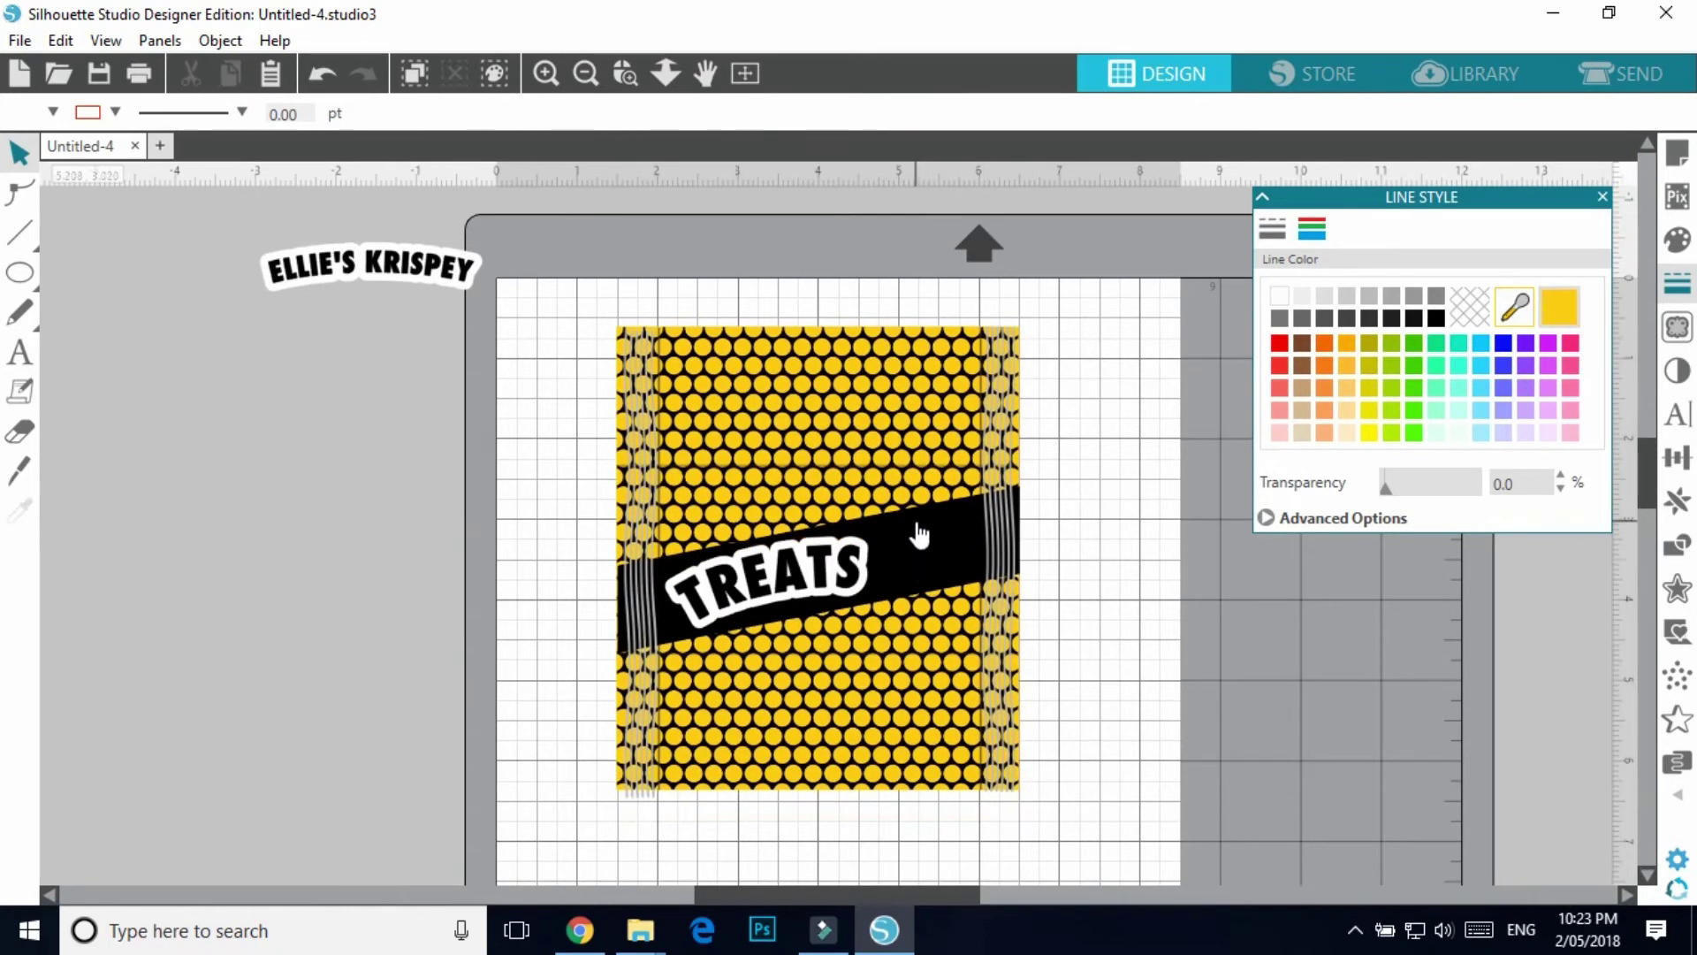
pyautogui.click(804, 586)
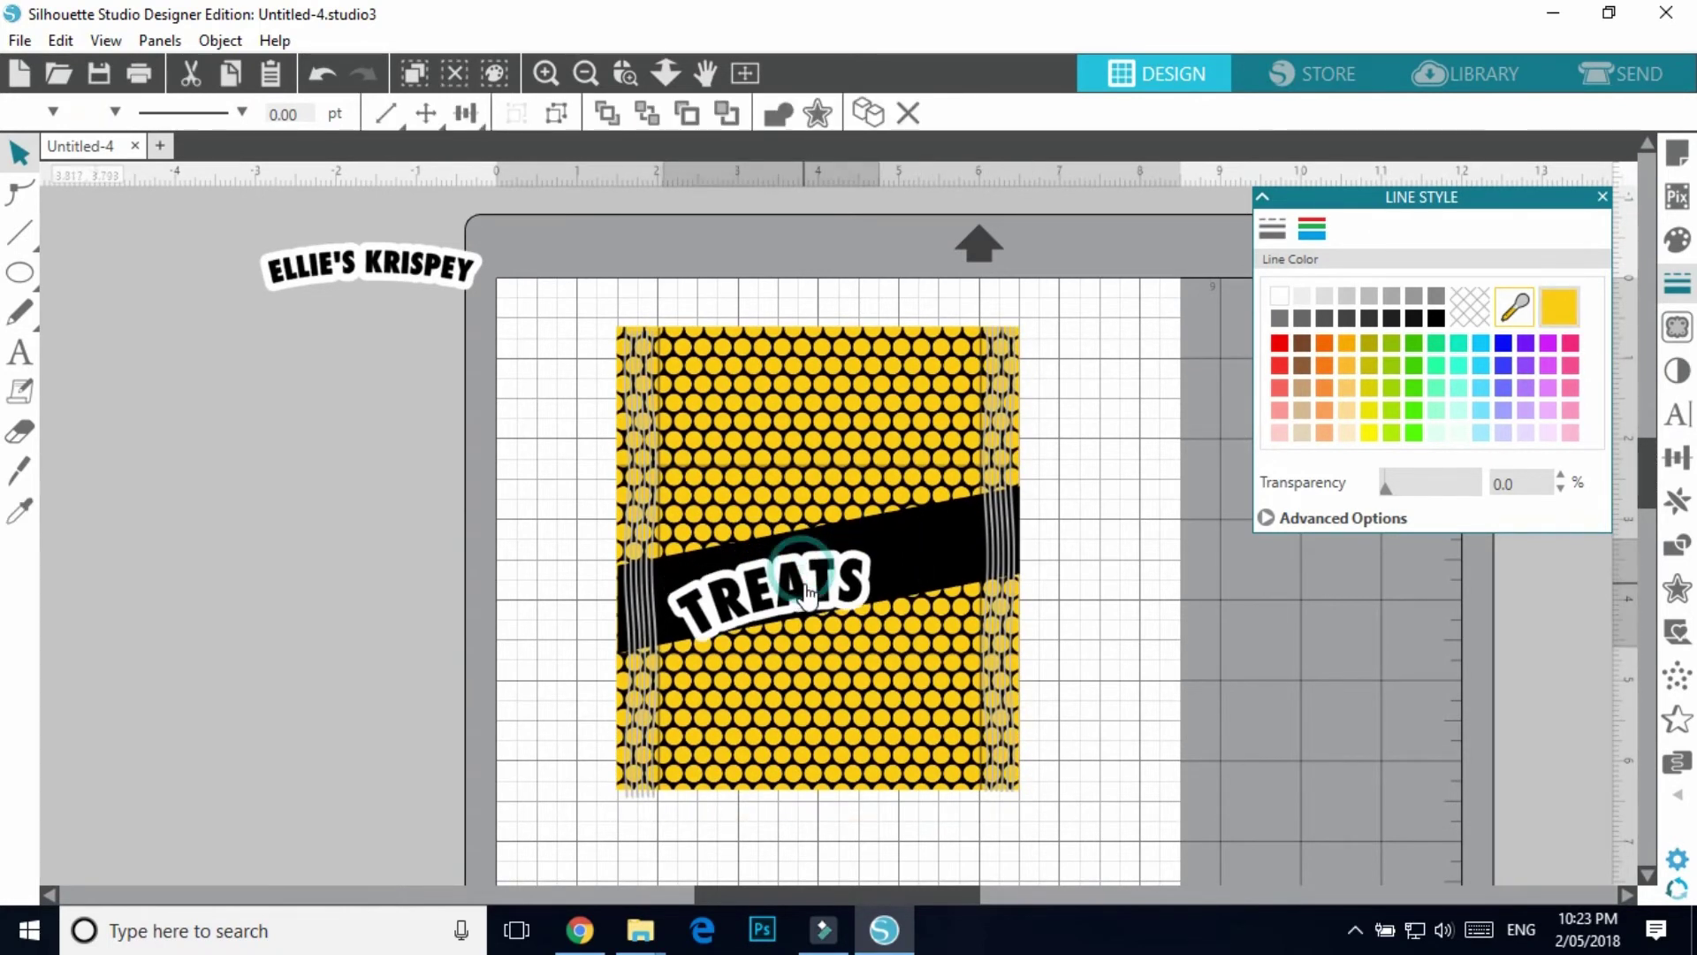
pyautogui.moveTo(803, 586); pyautogui.dragTo(805, 598)
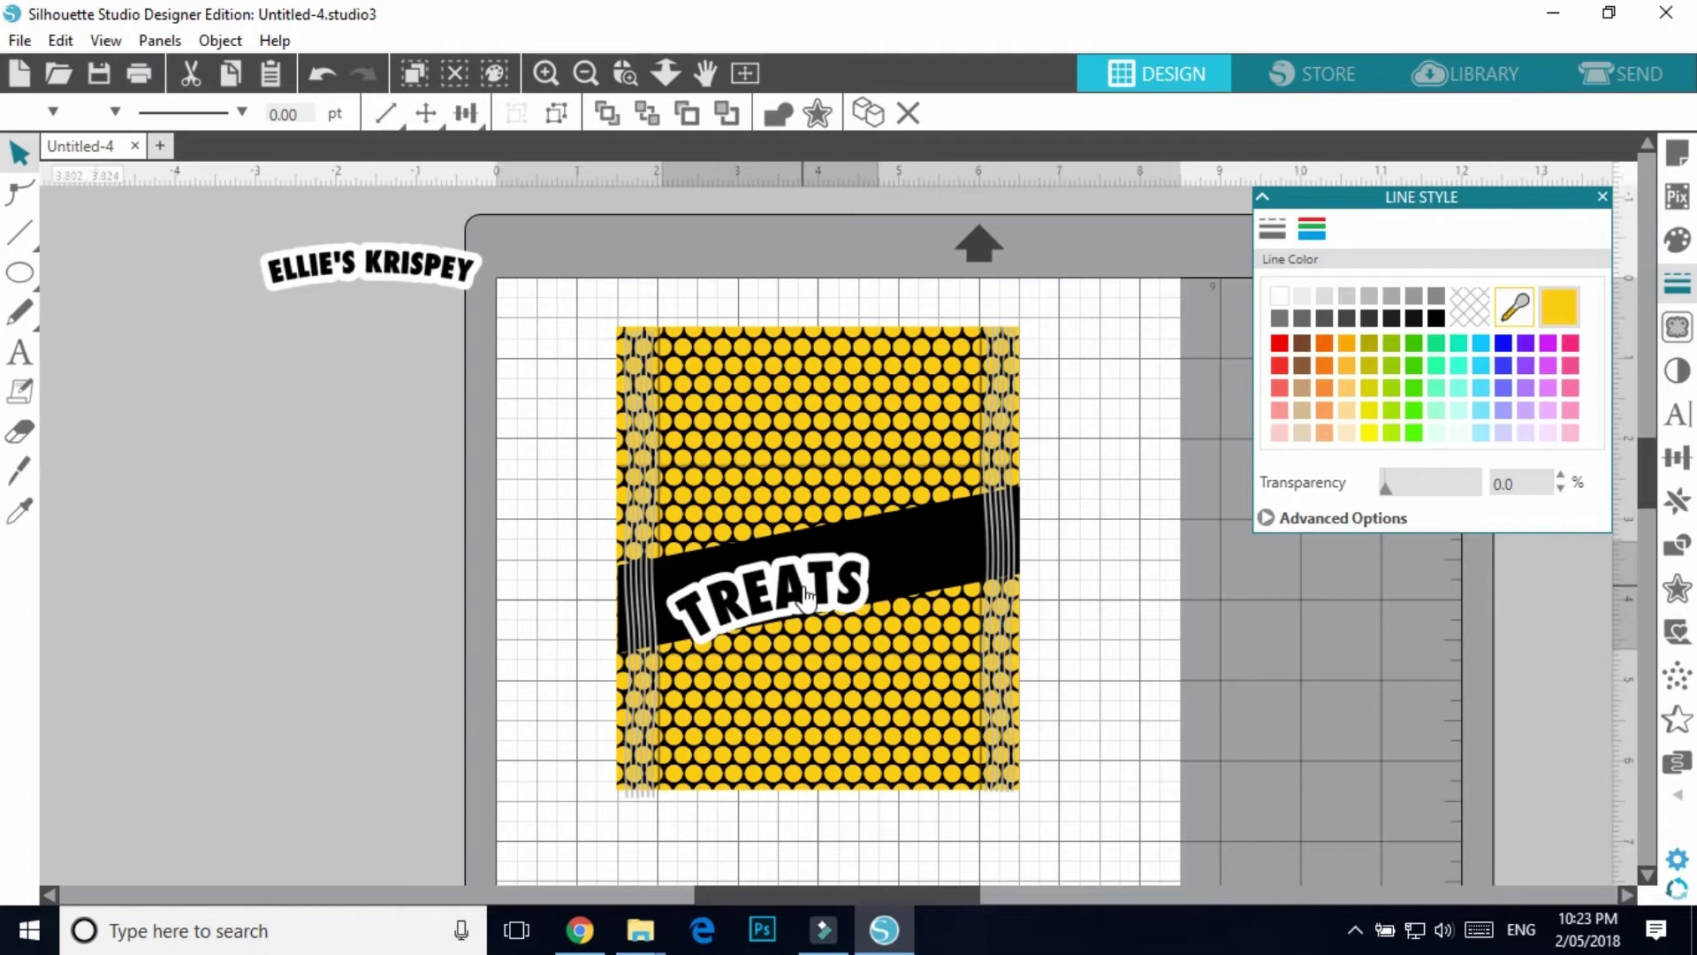
pyautogui.click(547, 72)
pyautogui.scroll(-1, 1148, 576)
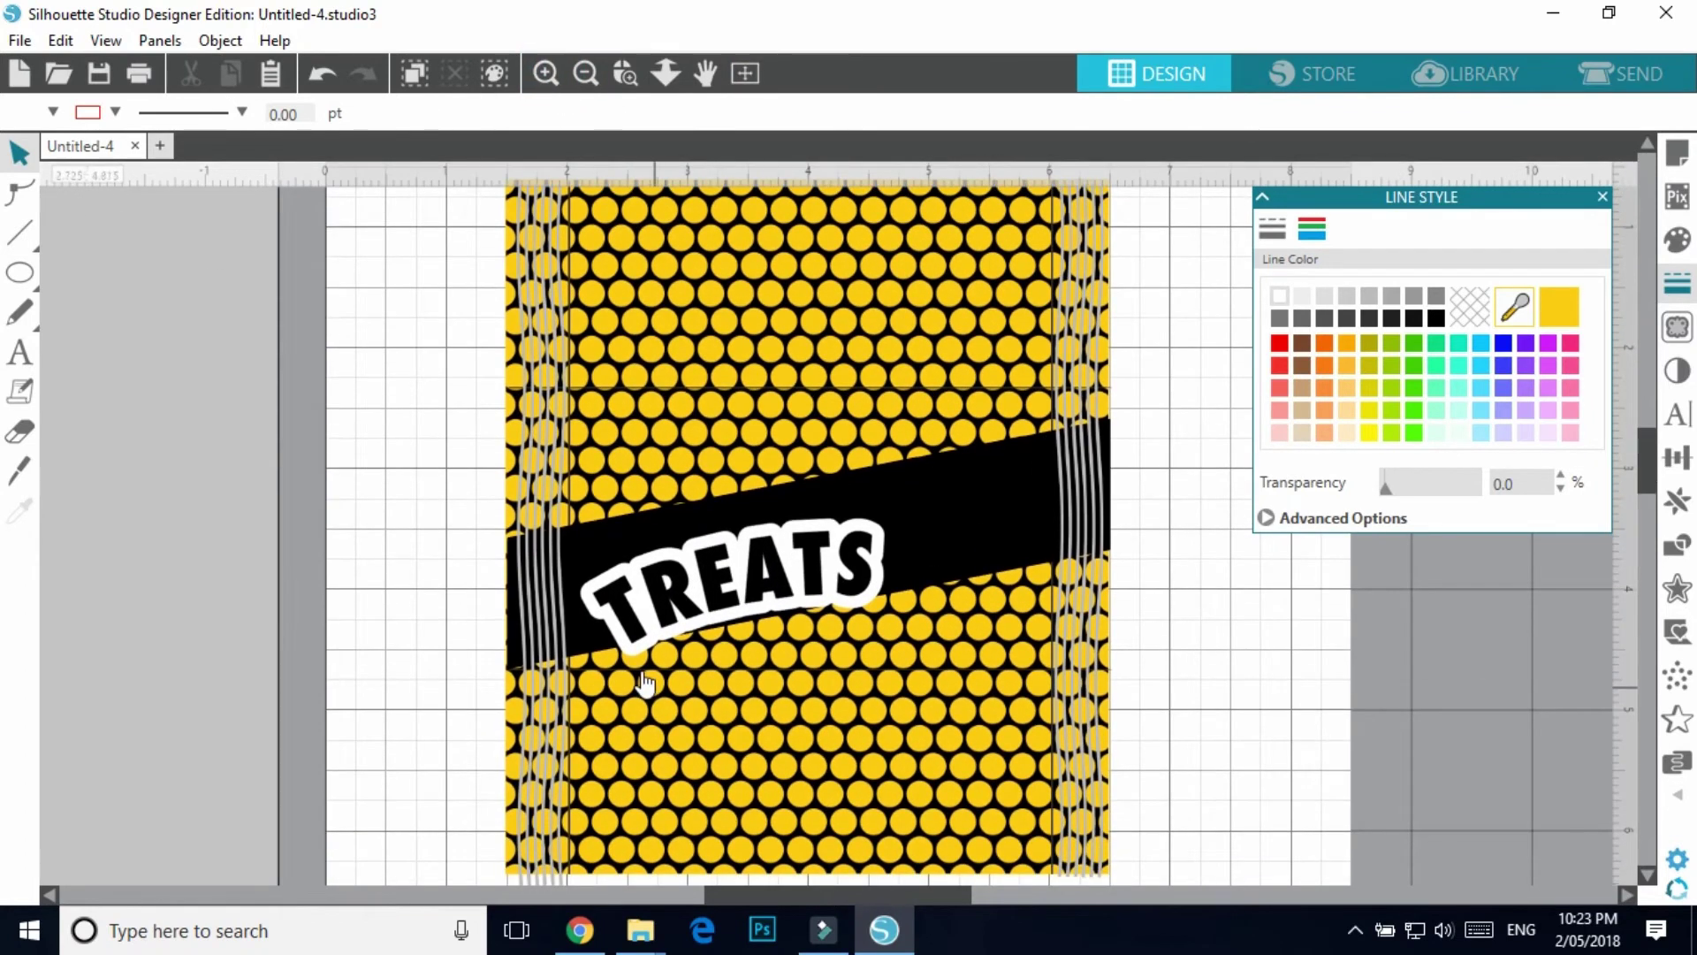
pyautogui.click(700, 585)
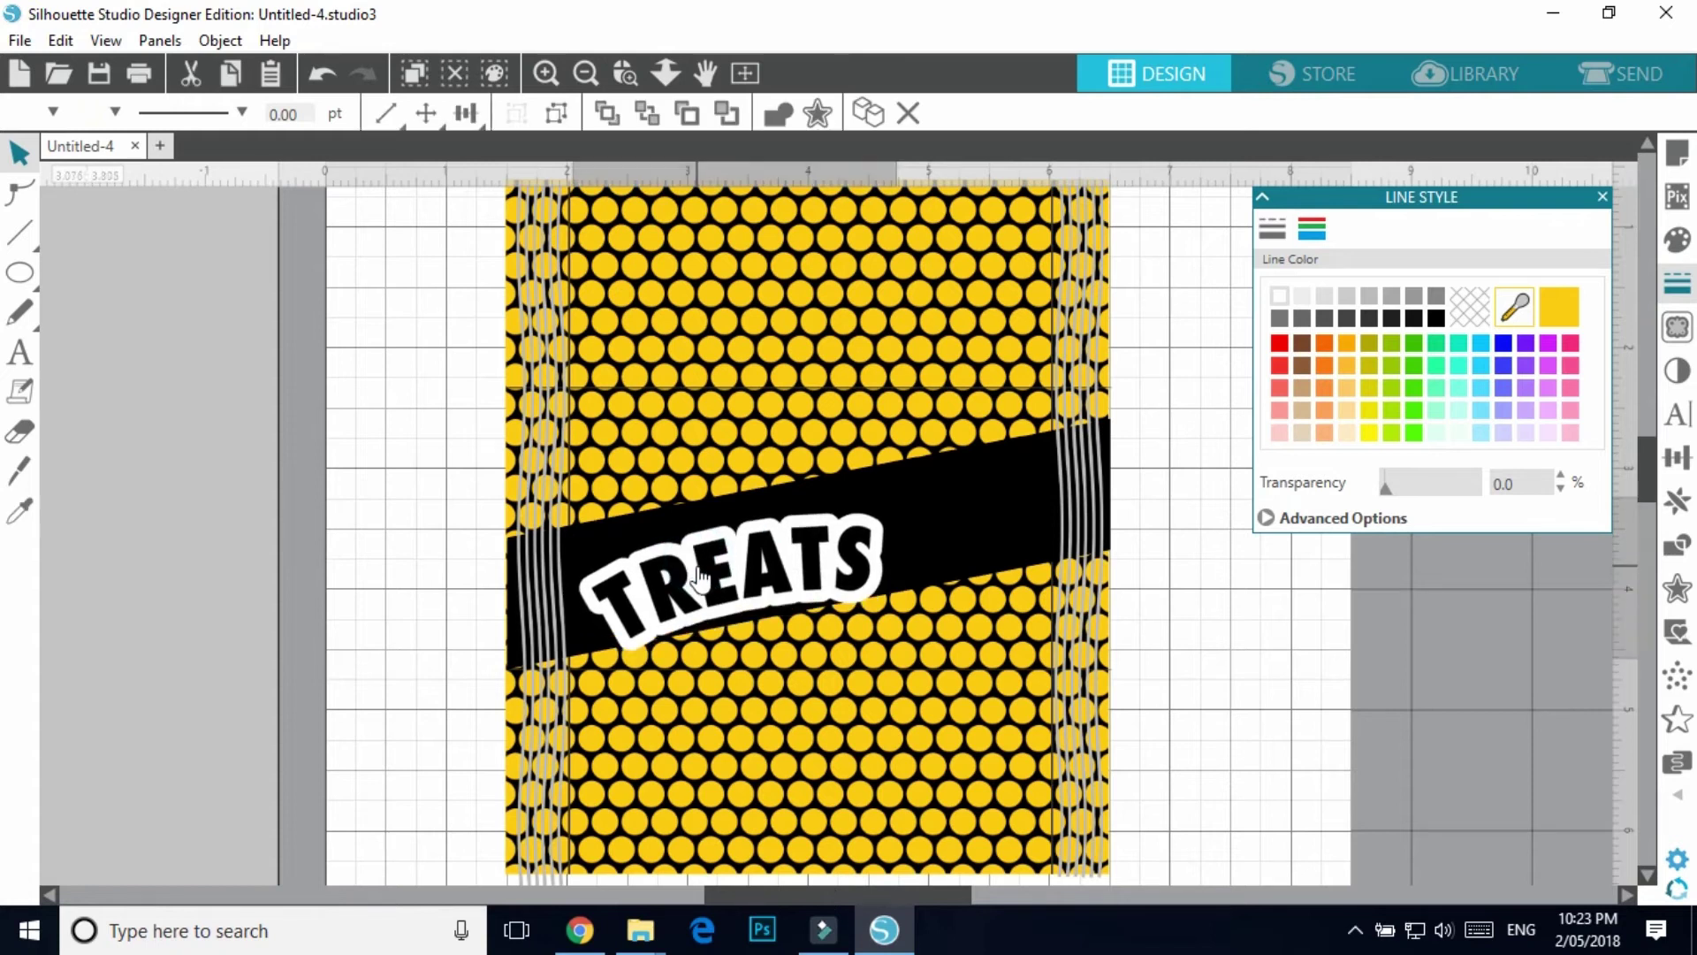
pyautogui.click(363, 553)
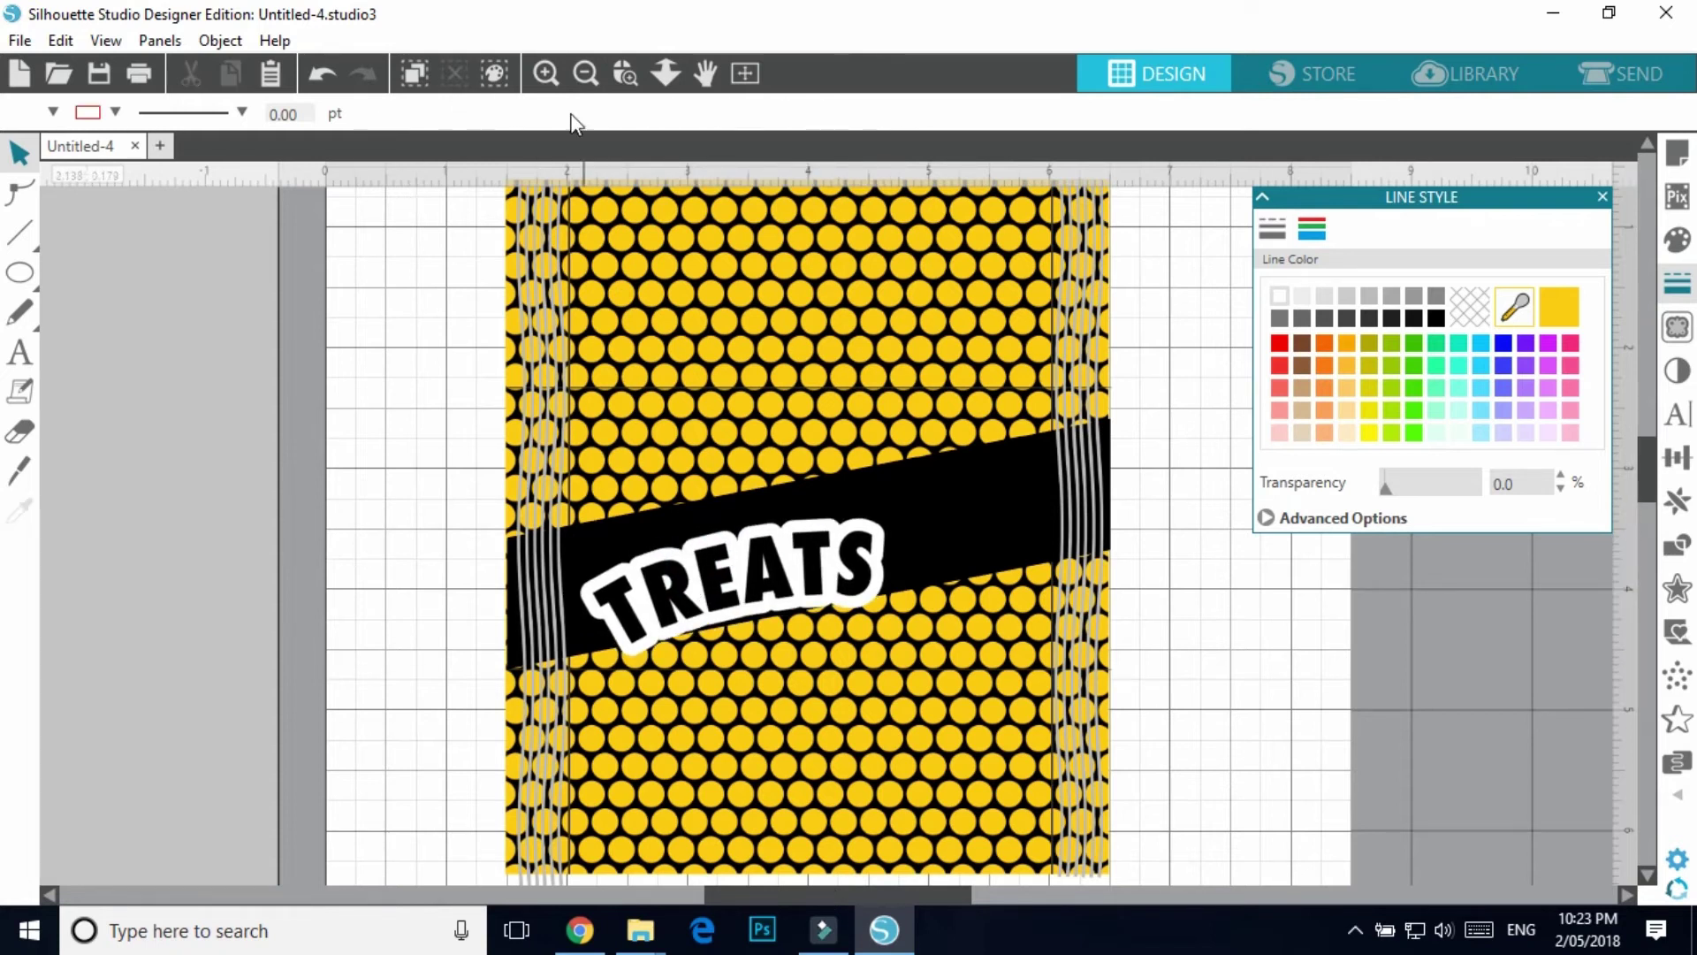
# - Place the outlined KRISPEY lettering directly above TREATS on the black band, tilted to match the band's slant
pyautogui.click(585, 73)
pyautogui.moveTo(373, 214); pyautogui.dragTo(592, 284)
pyautogui.moveTo(661, 354); pyautogui.dragTo(808, 496)
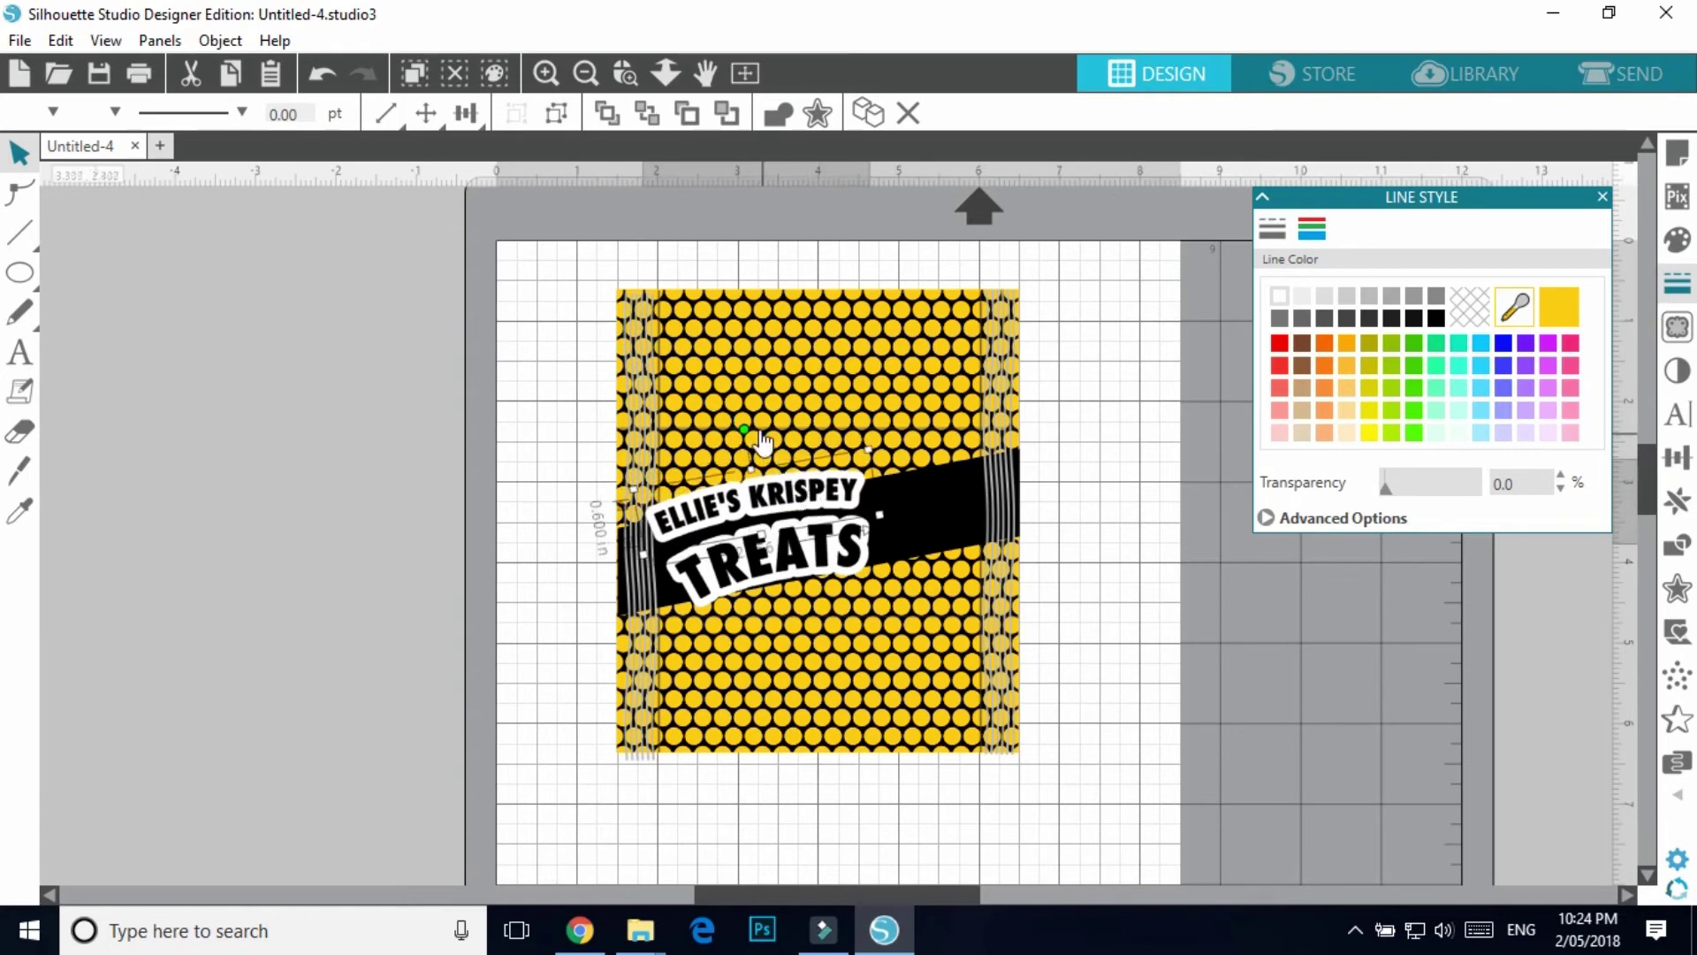
pyautogui.moveTo(747, 430); pyautogui.dragTo(745, 428)
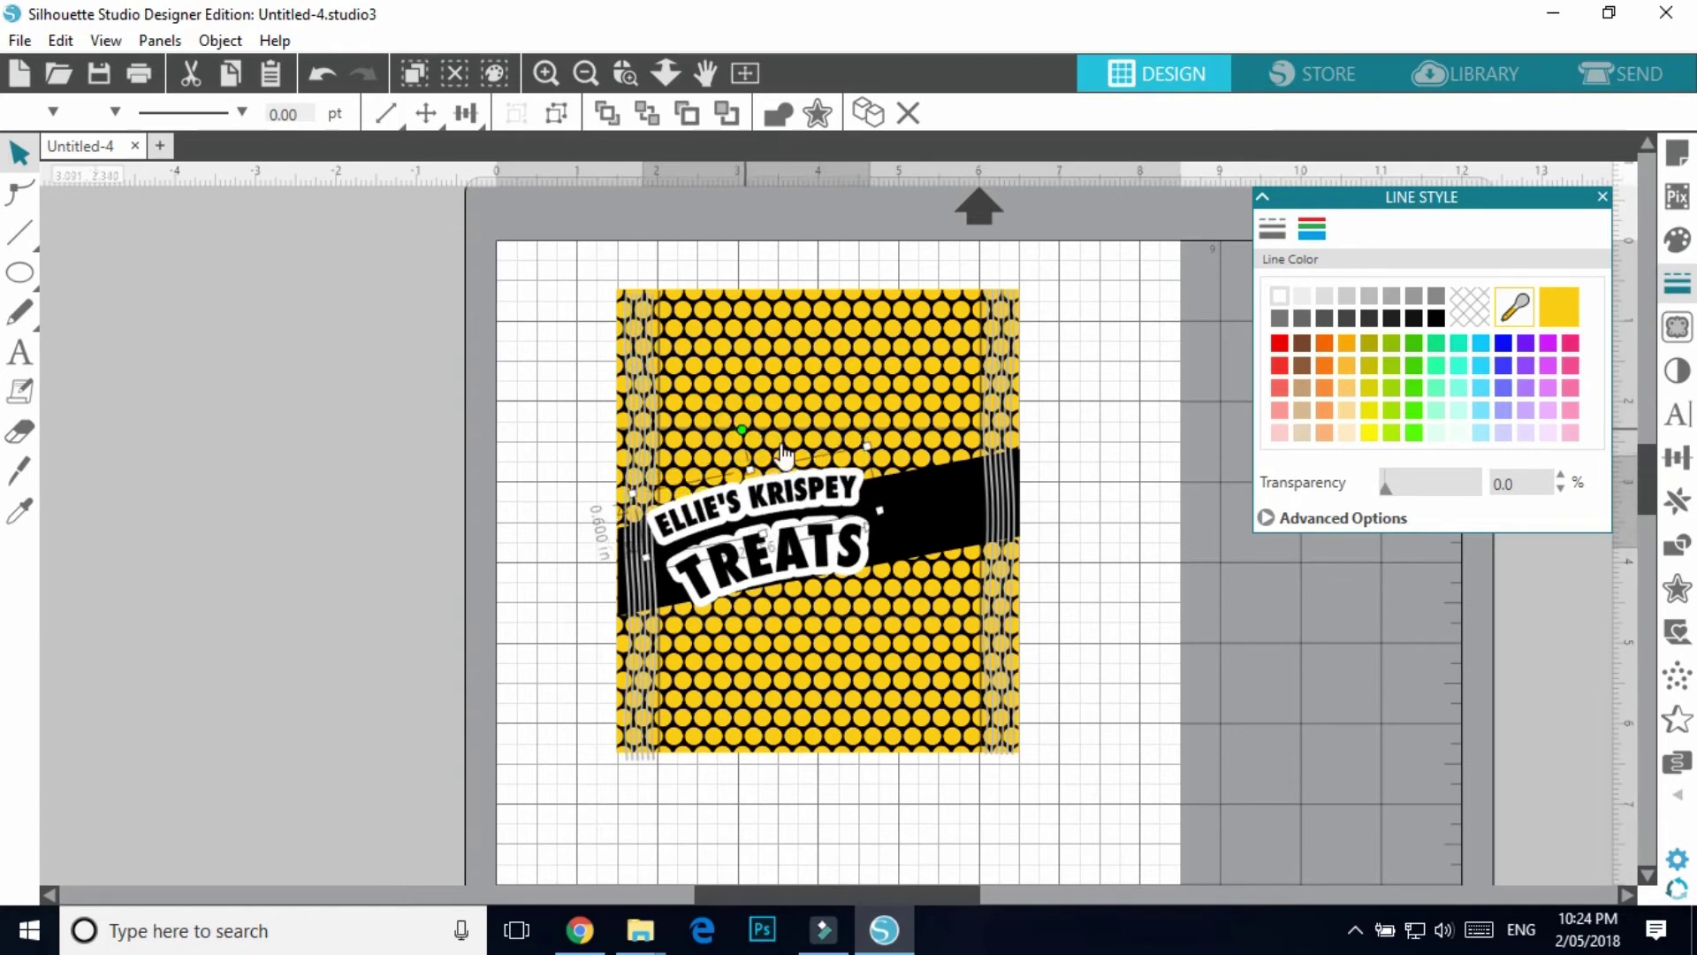
pyautogui.moveTo(812, 501); pyautogui.dragTo(822, 520)
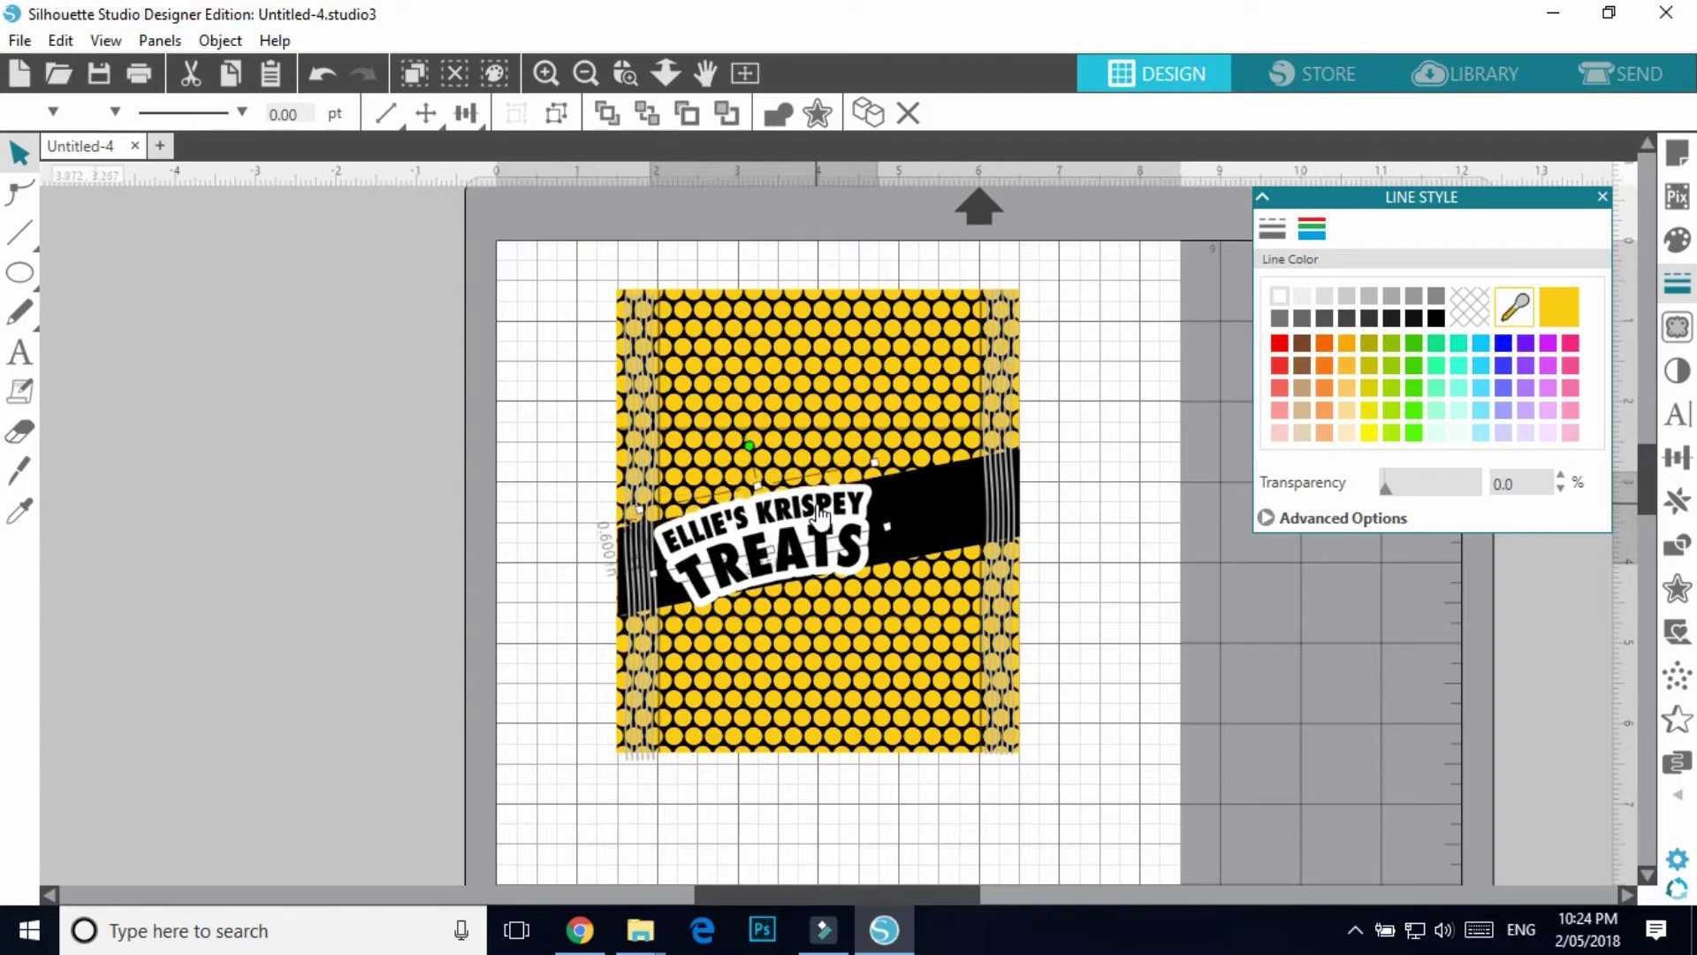
pyautogui.click(417, 583)
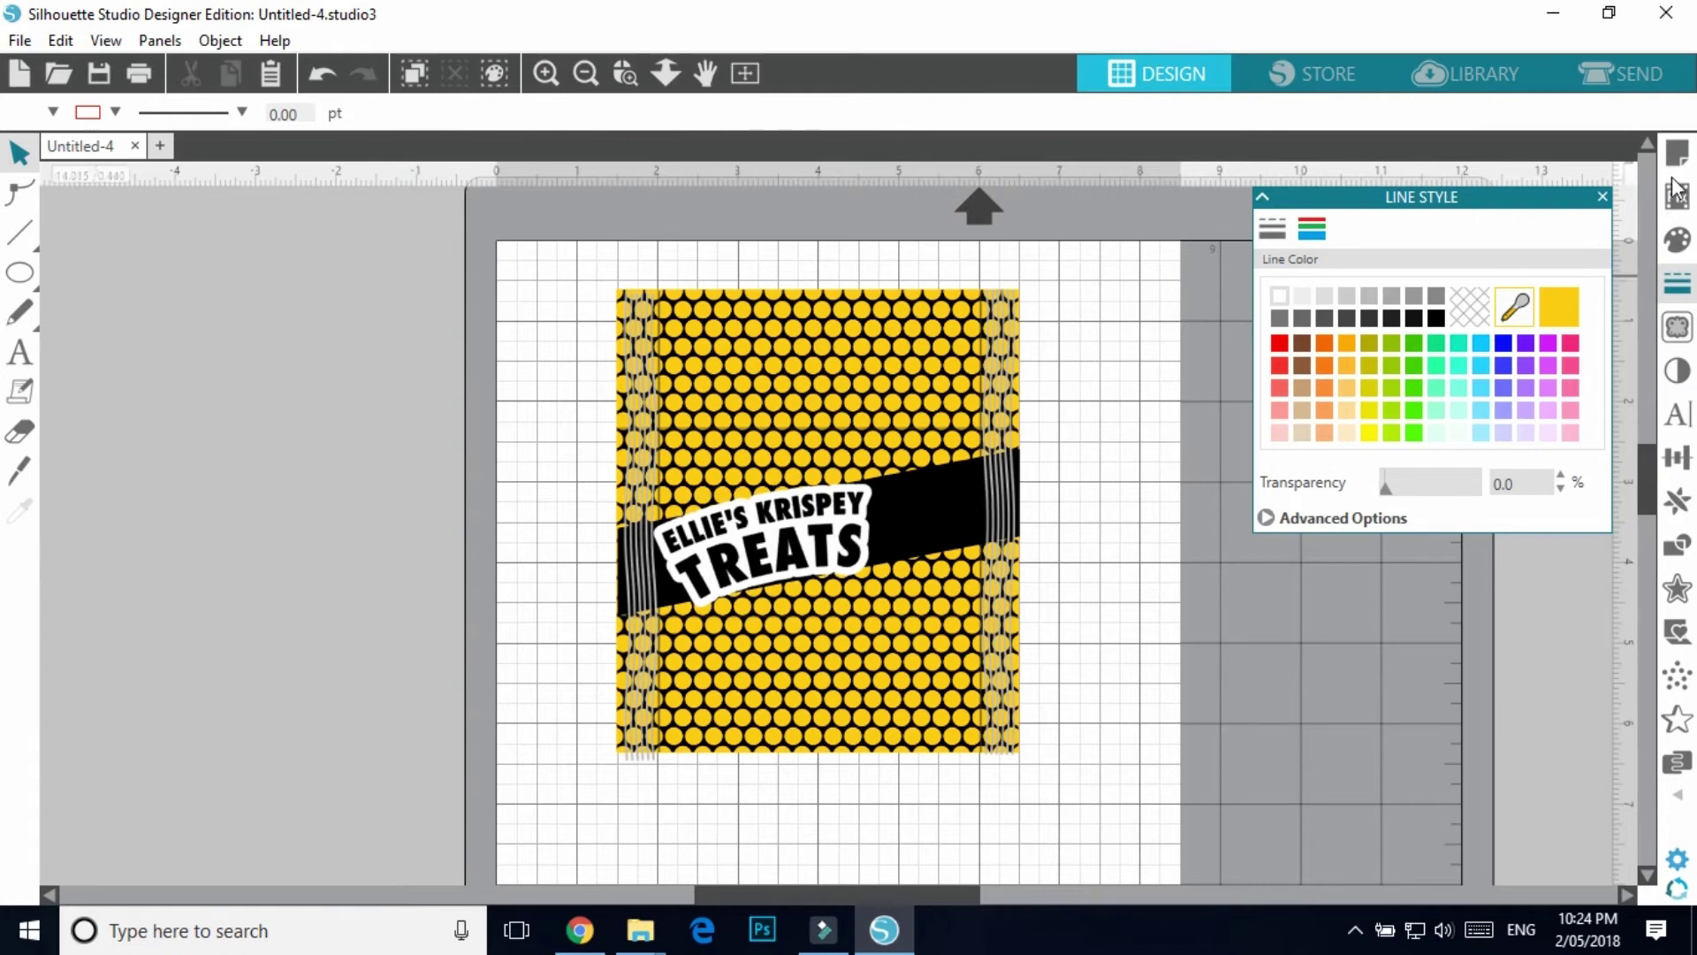
# - Open the BuzzyBee_9 design from the library's Bee folder and cut the bee from its document
pyautogui.click(1482, 70)
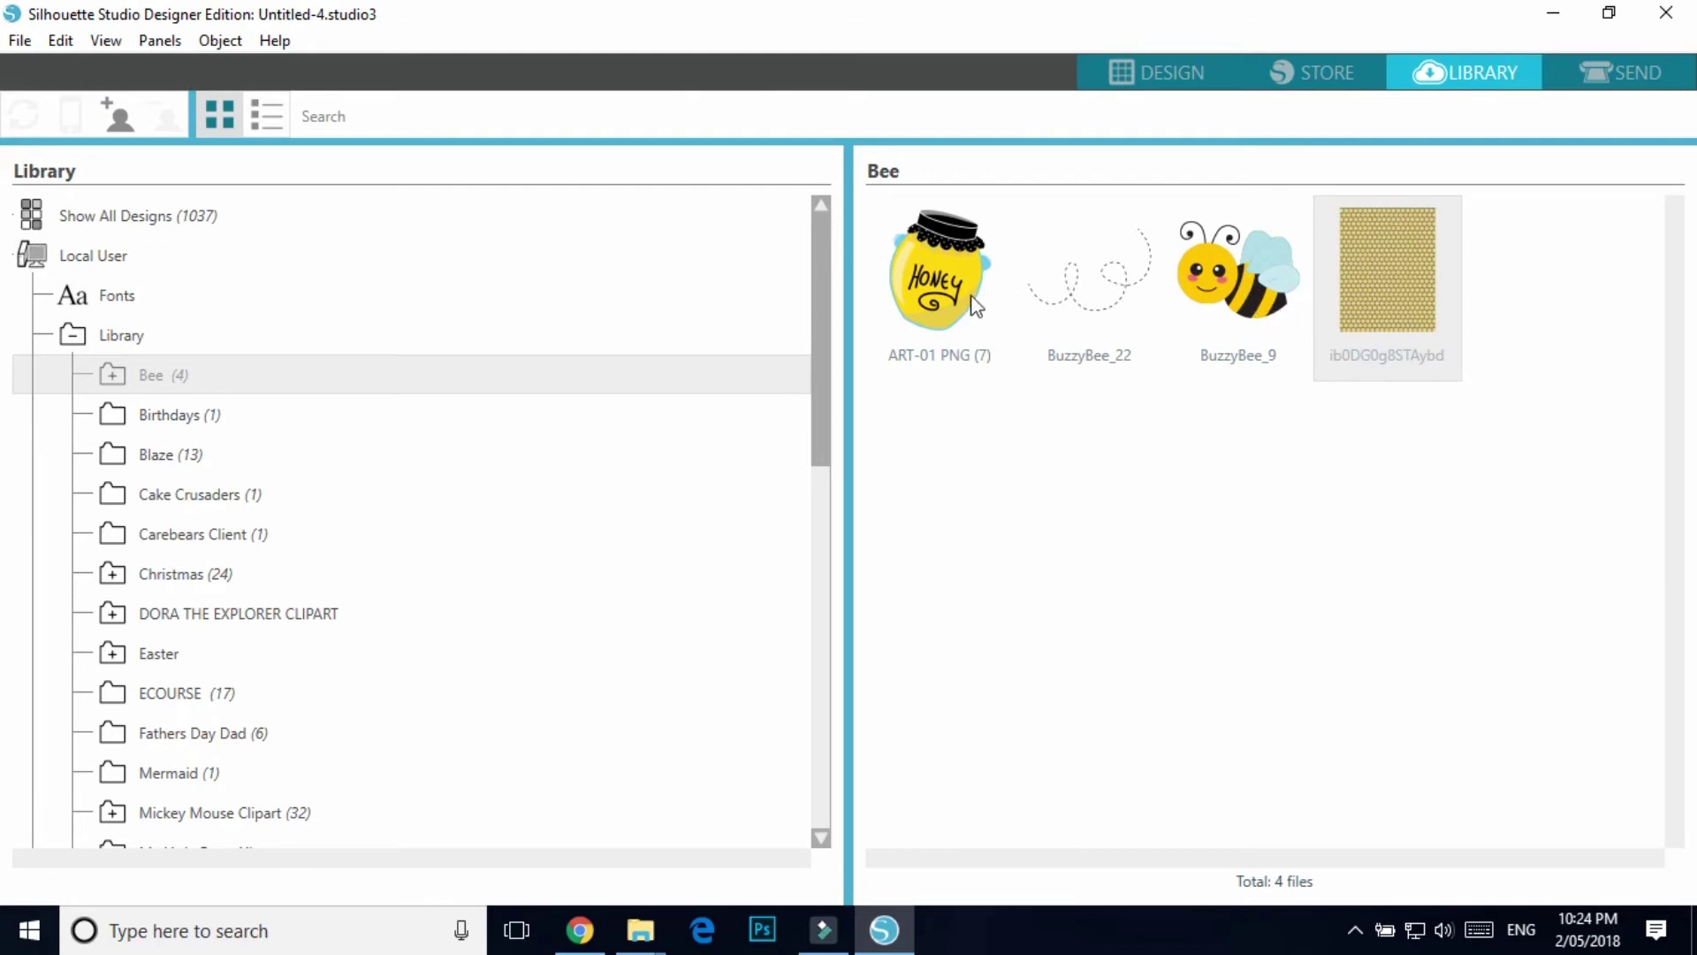
pyautogui.doubleClick(1257, 291)
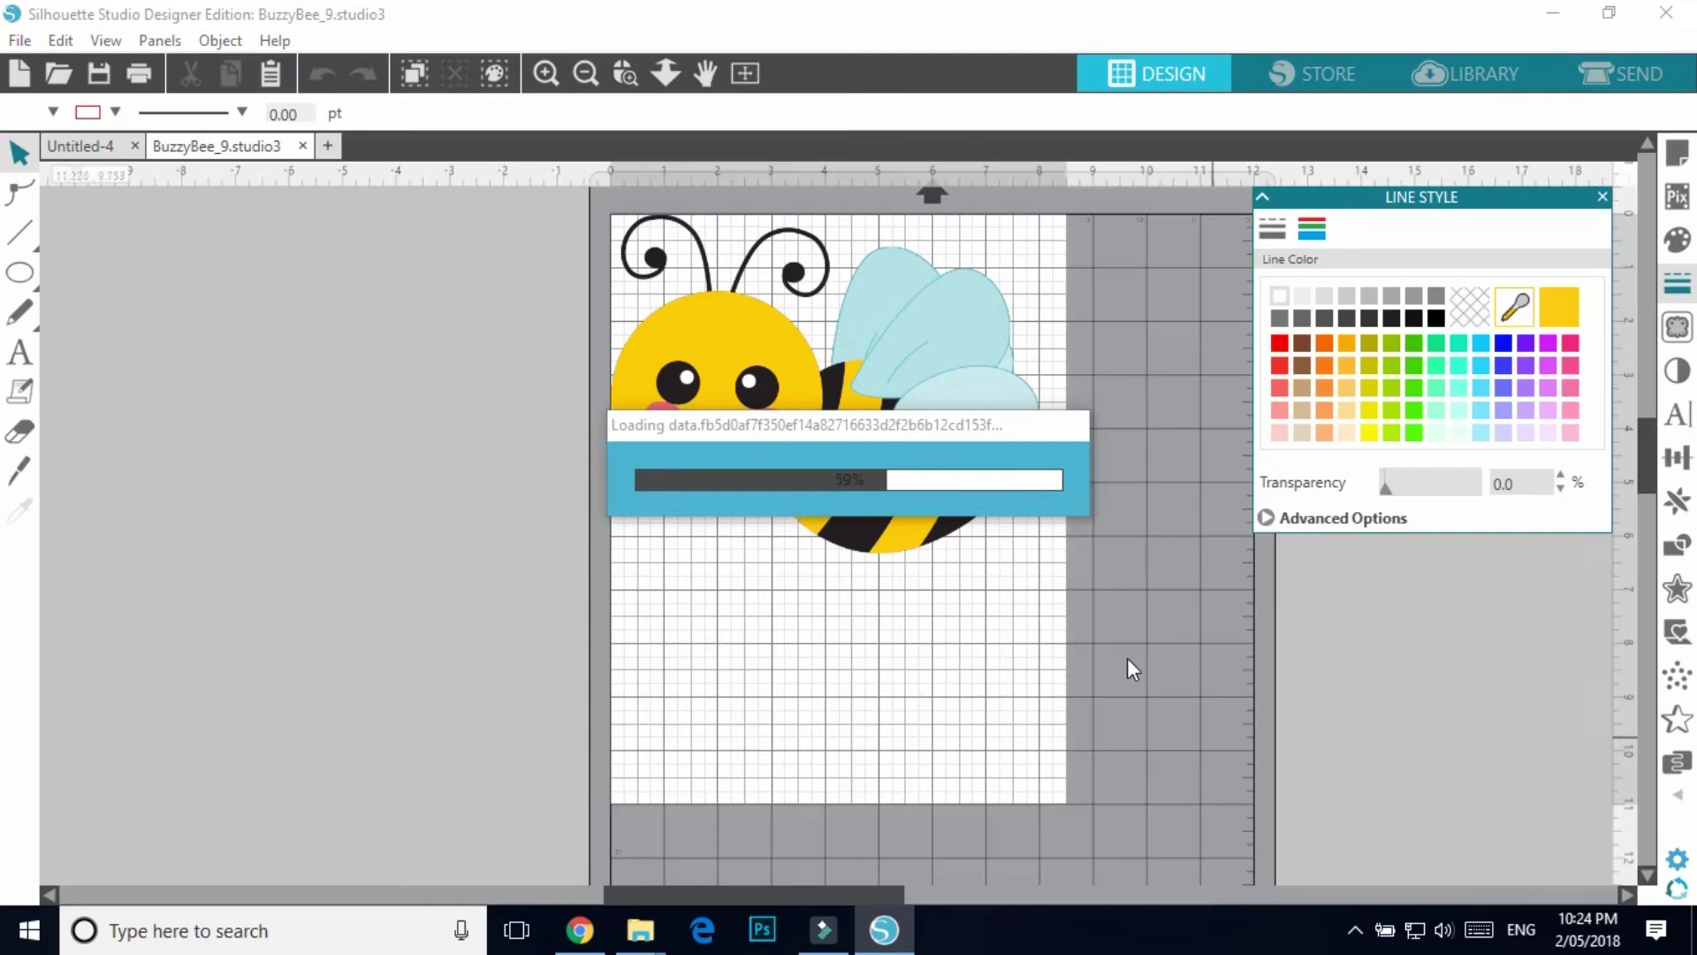
pyautogui.click(769, 334)
pyautogui.rightClick(769, 331)
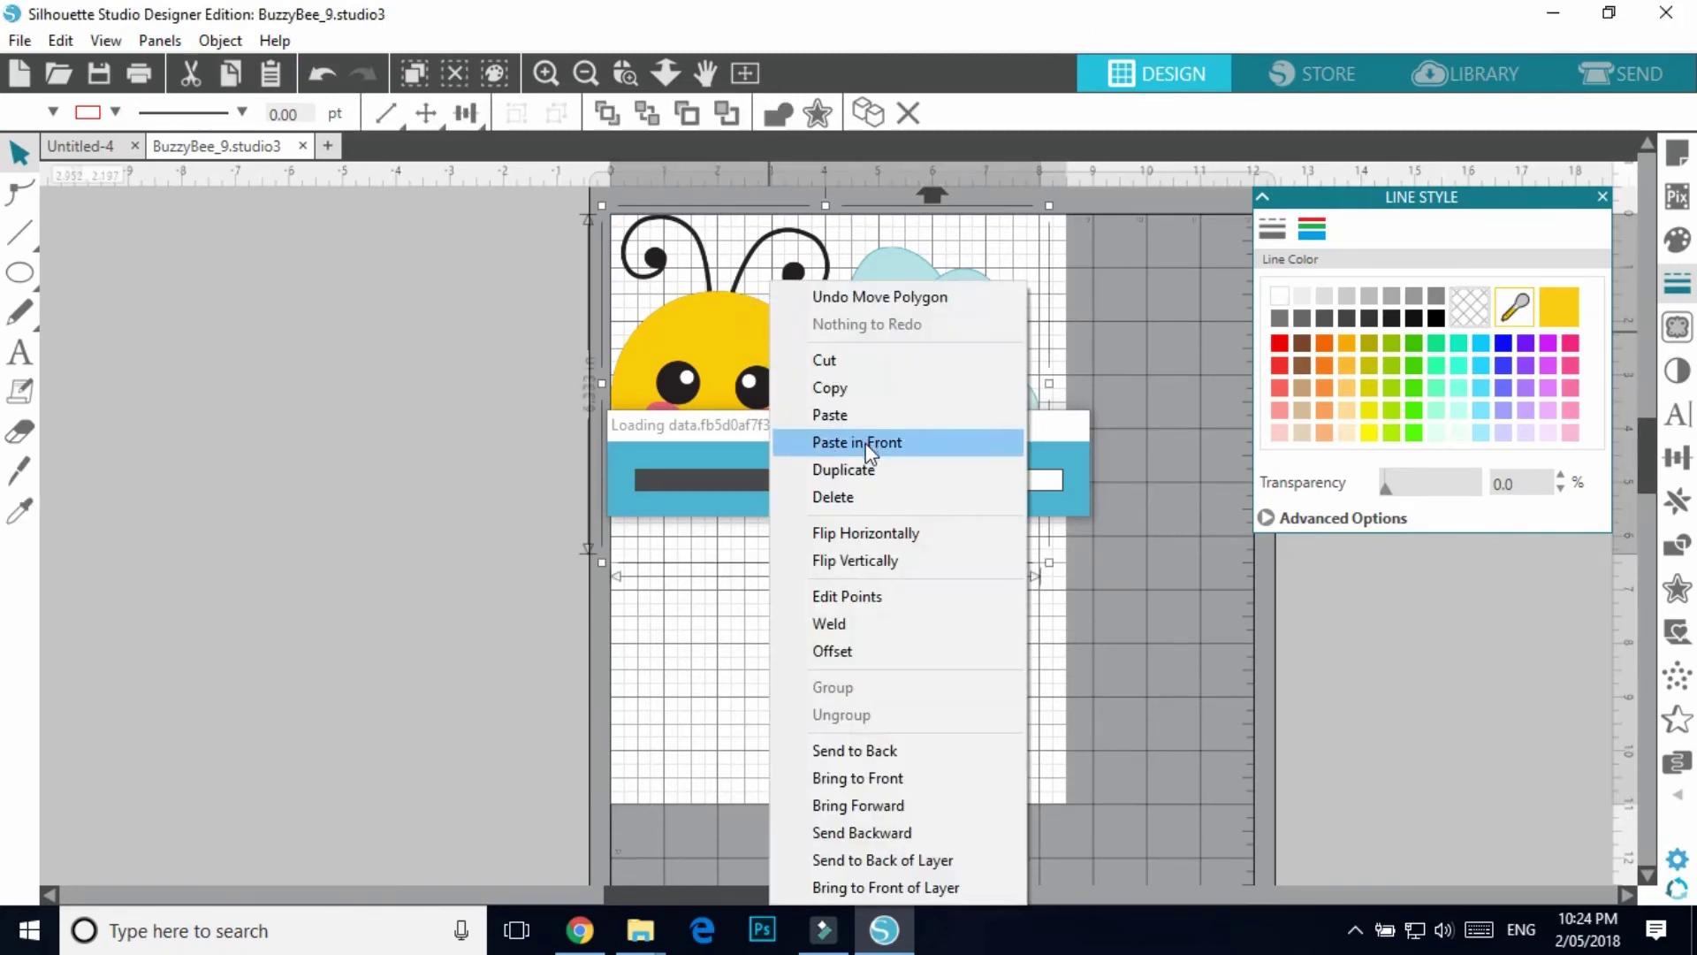
pyautogui.click(824, 360)
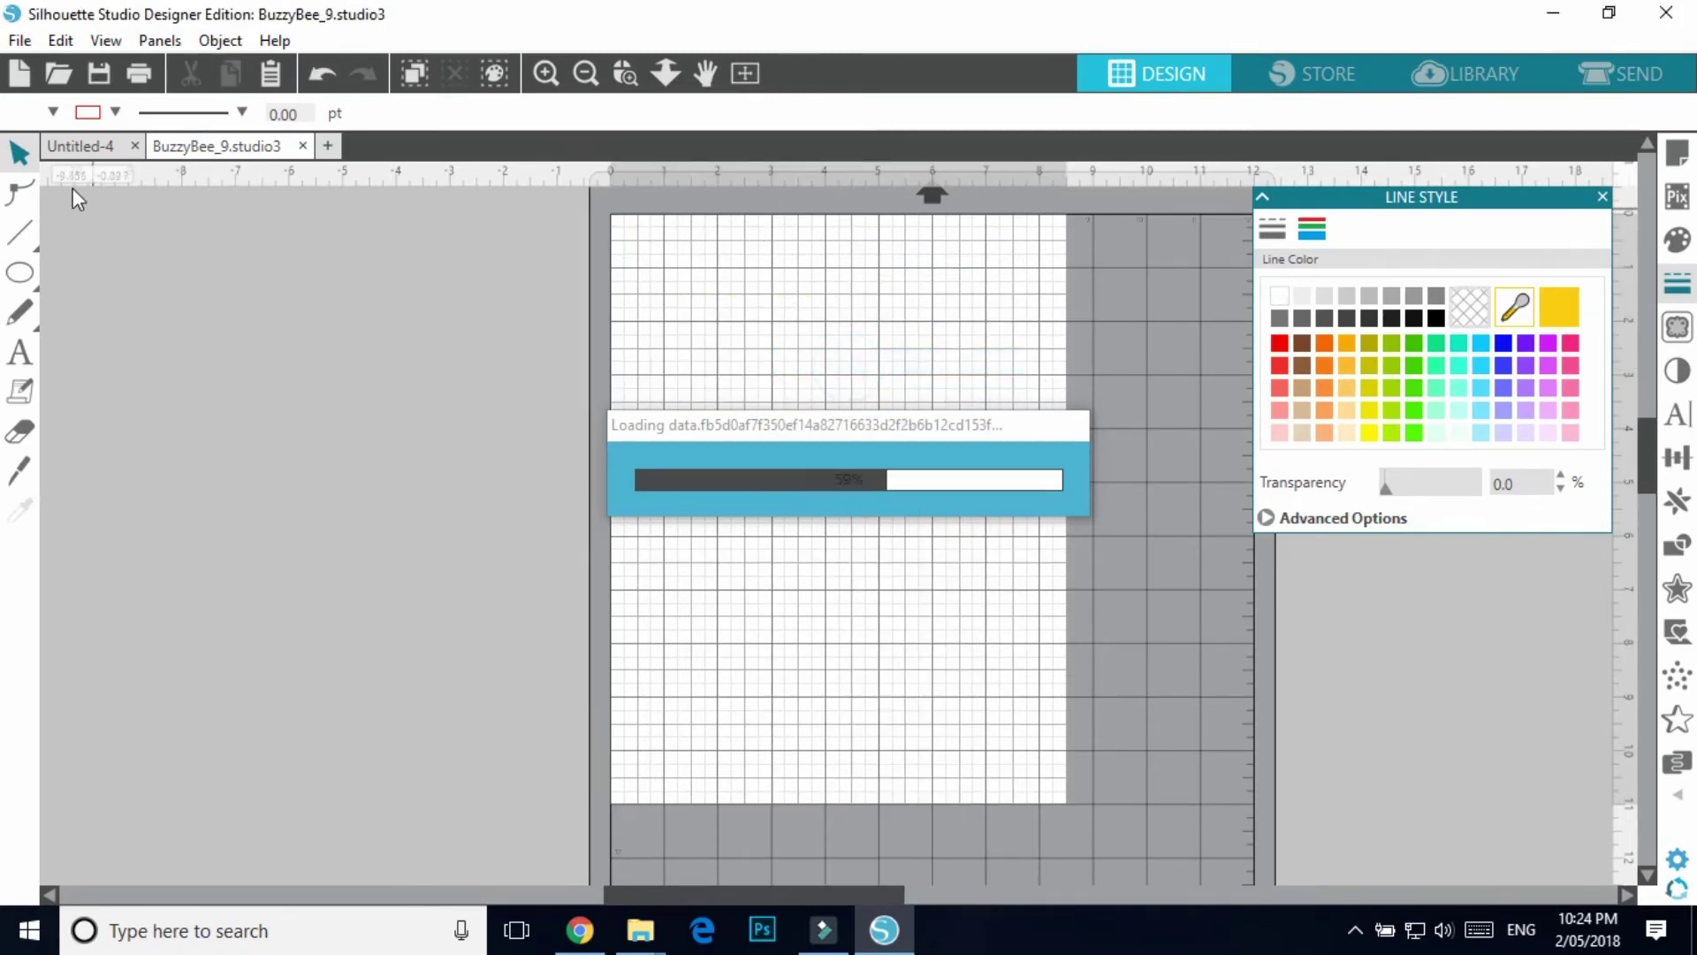
# - Paste the bee into the wrapper design in Untitled-4
pyautogui.click(80, 145)
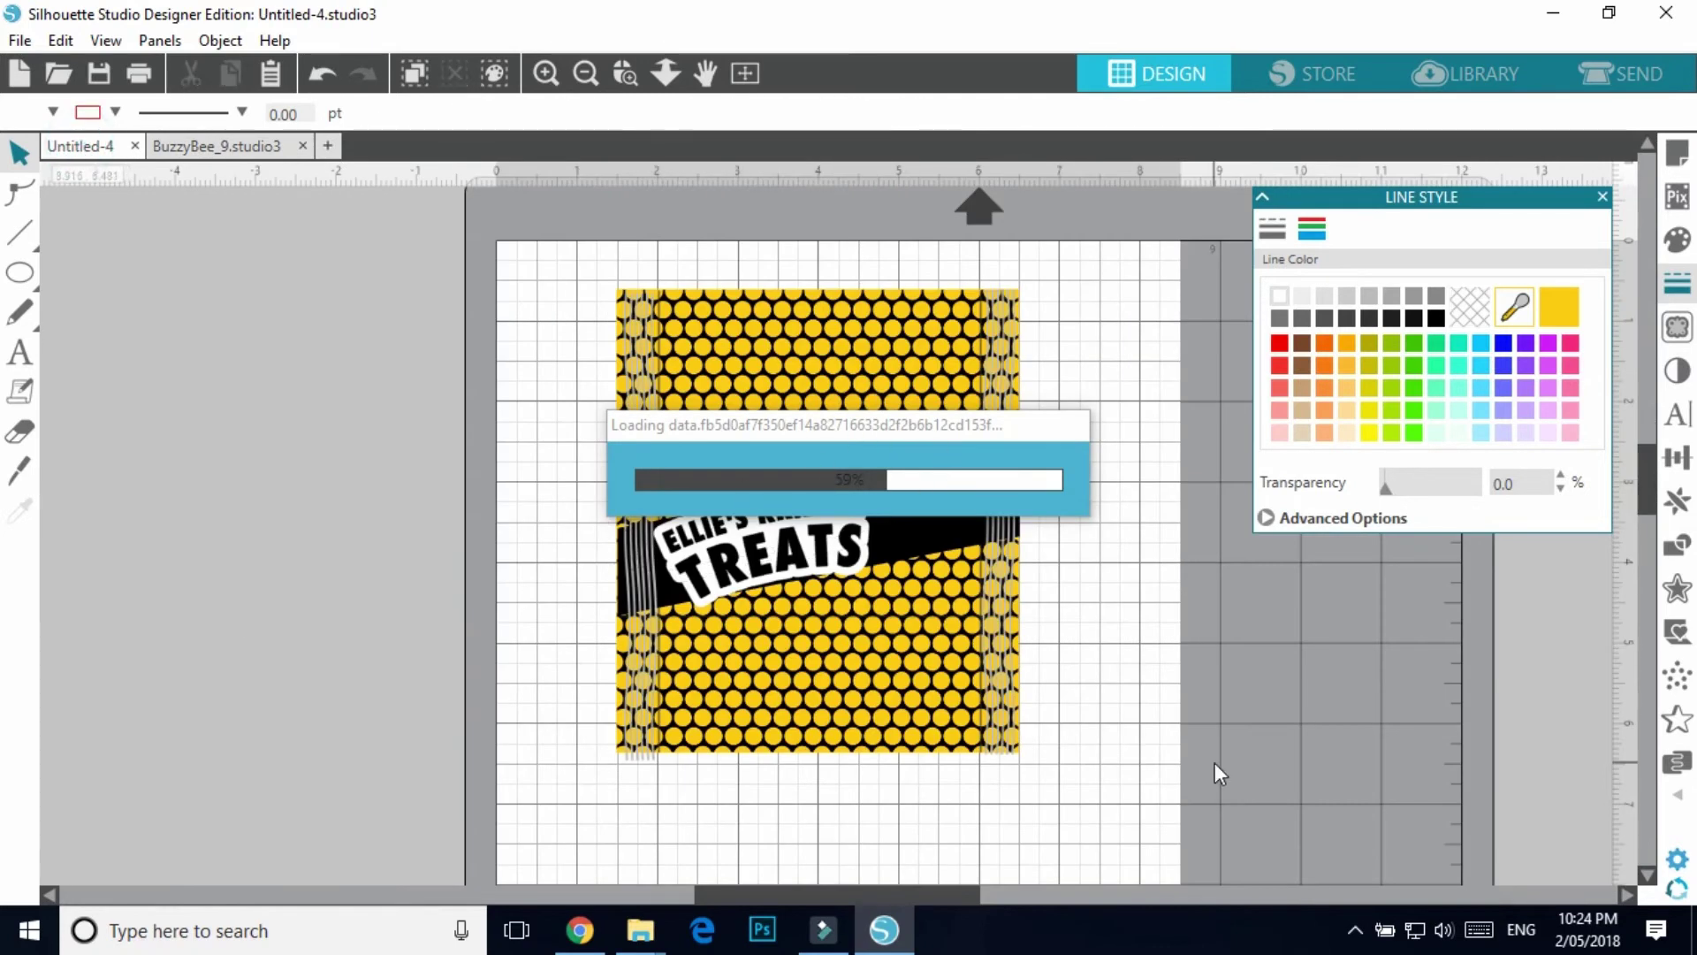
pyautogui.rightClick(239, 557)
pyautogui.click(305, 662)
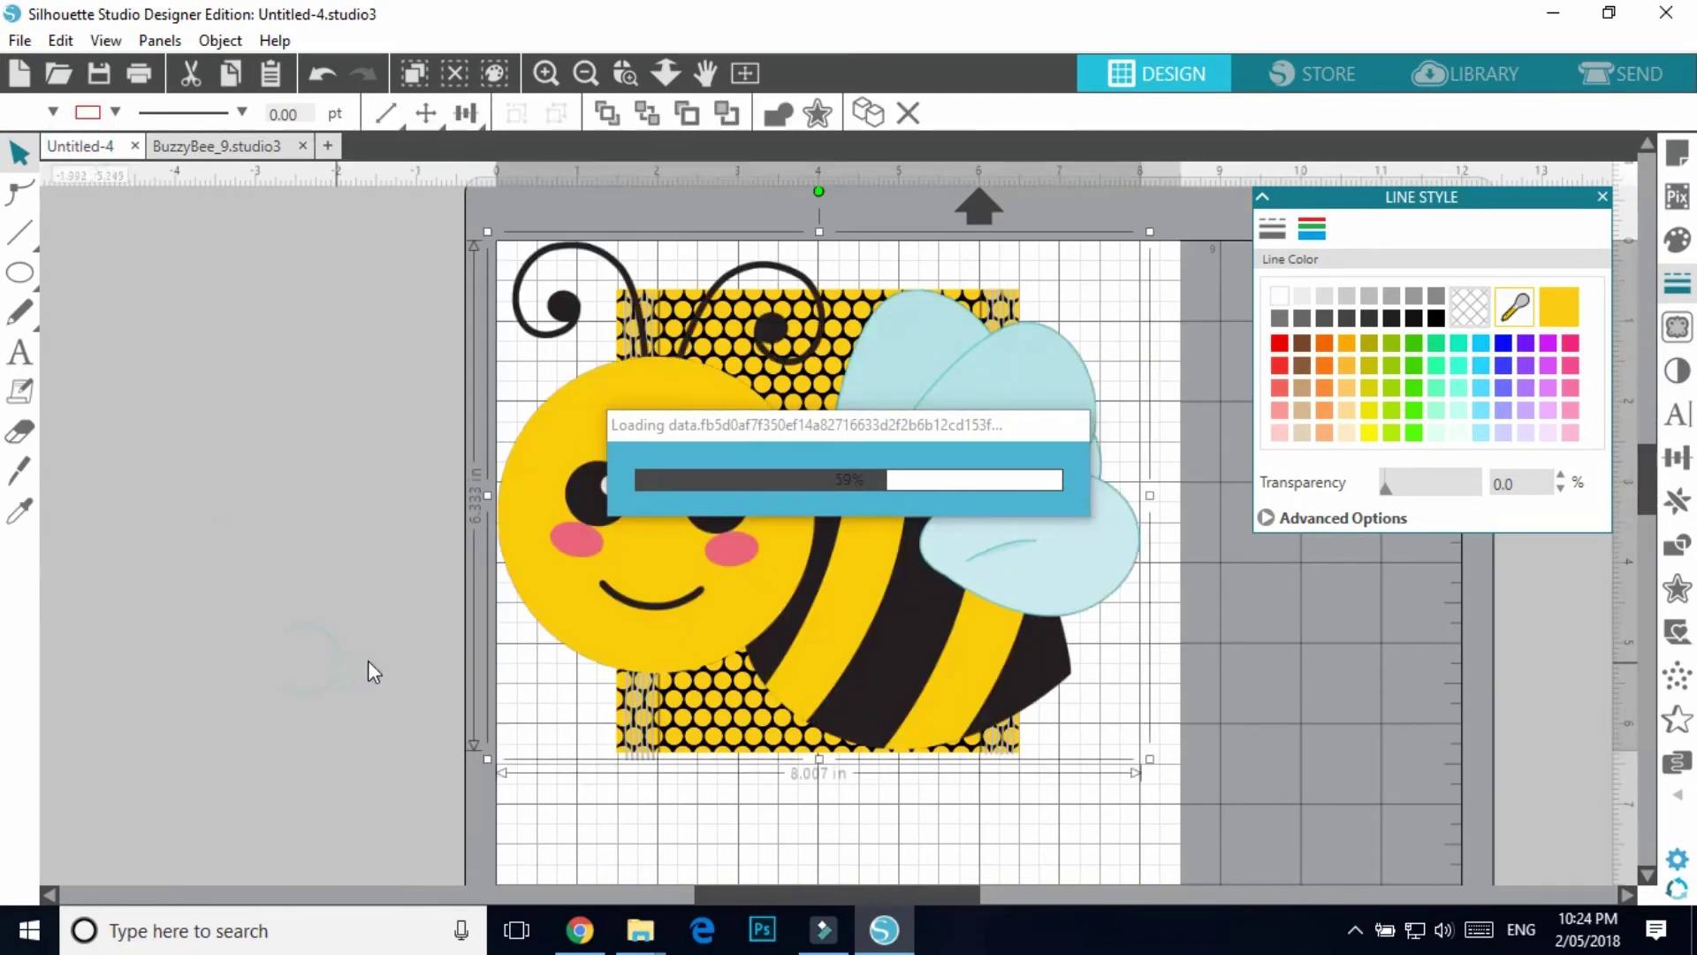
# - Shrink the bee to about 1.72 in wide with a slight clockwise tilt and set it aside beside the wrapper
pyautogui.moveTo(489, 232); pyautogui.dragTo(915, 570)
pyautogui.moveTo(915, 426); pyautogui.dragTo(420, 329)
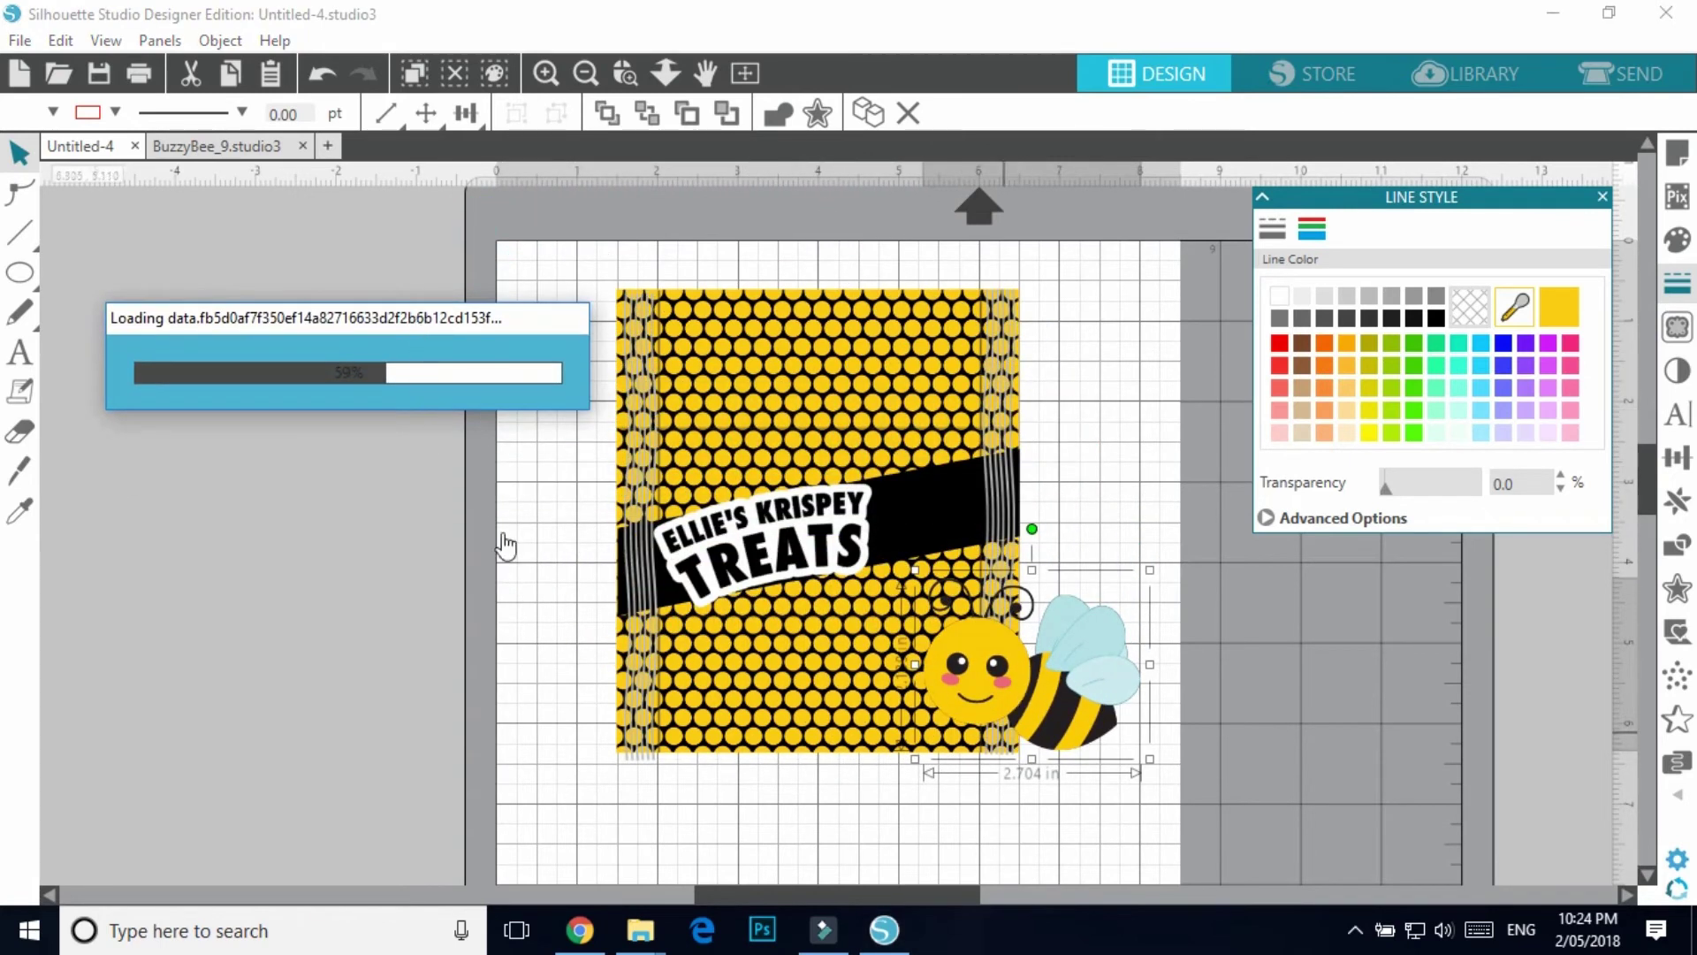
pyautogui.moveTo(1152, 571); pyautogui.dragTo(948, 552)
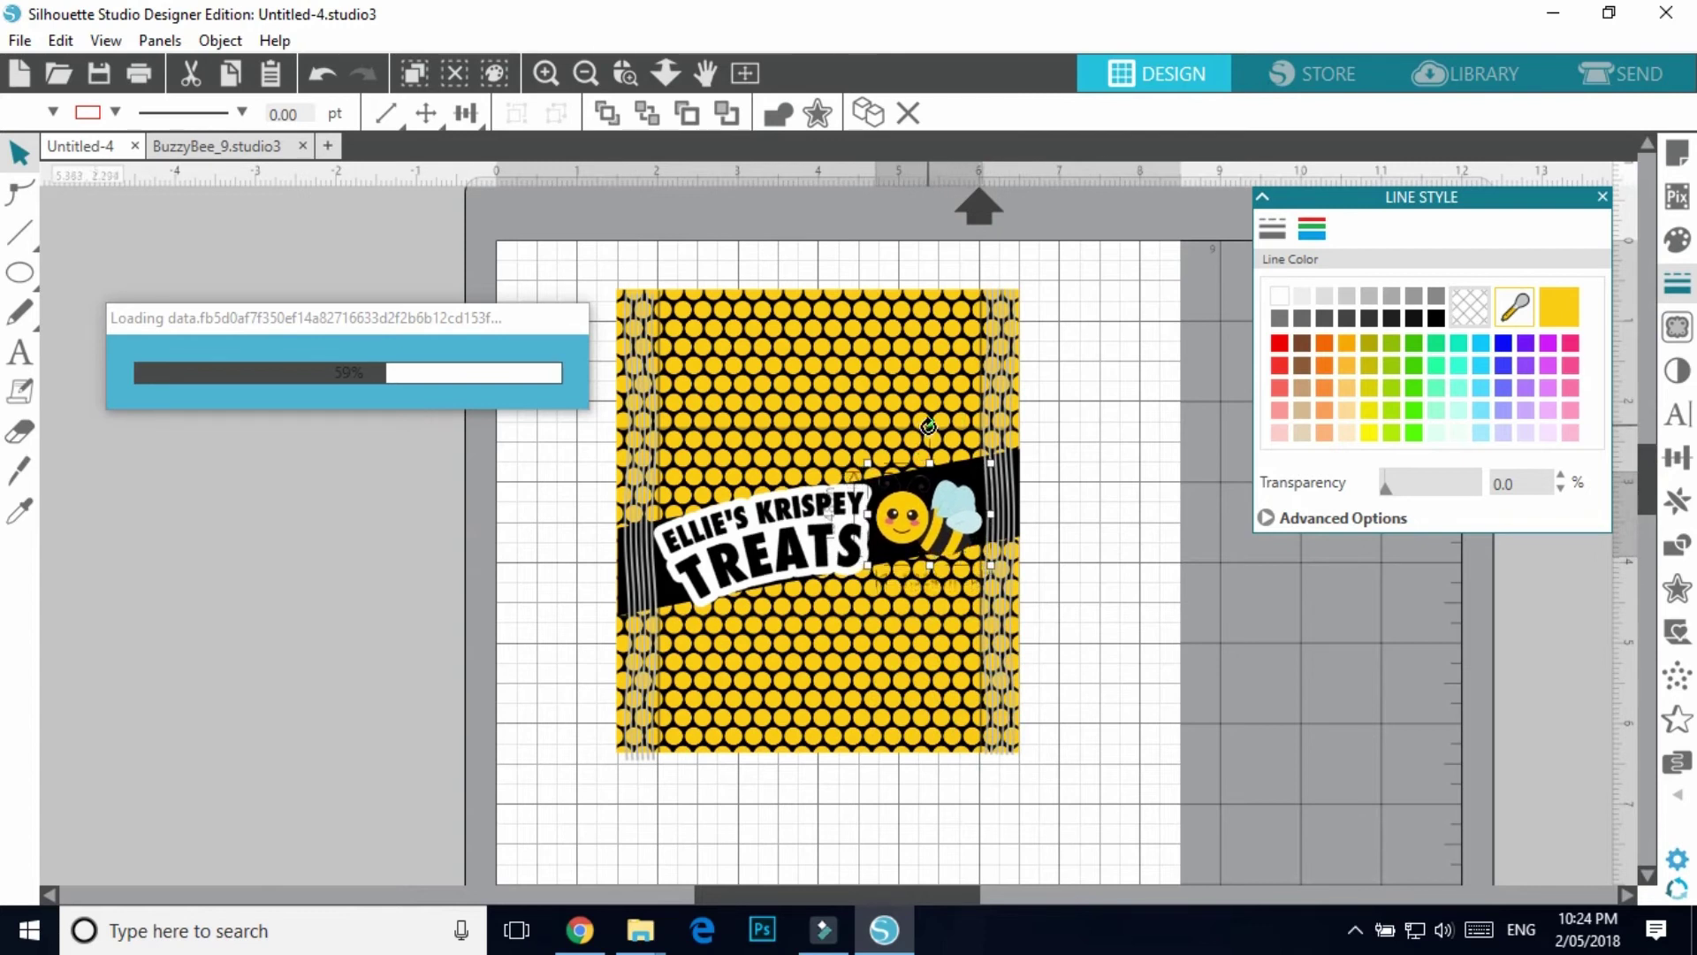
pyautogui.moveTo(928, 427); pyautogui.dragTo(850, 425)
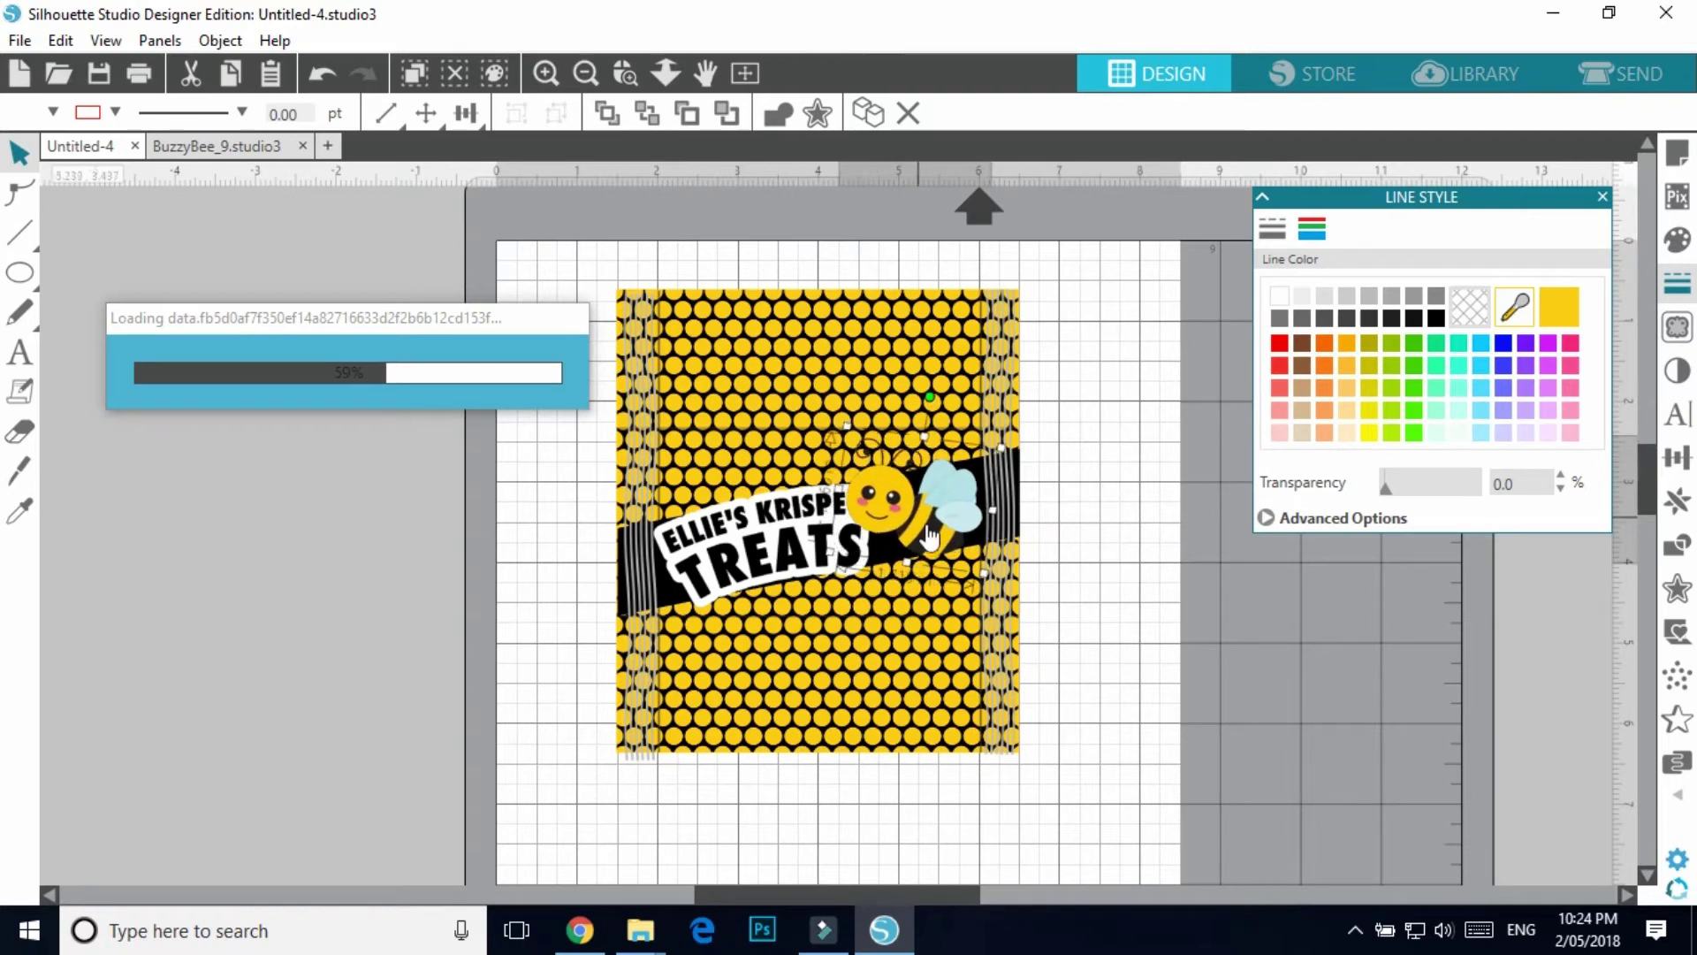
pyautogui.moveTo(934, 533); pyautogui.dragTo(464, 588)
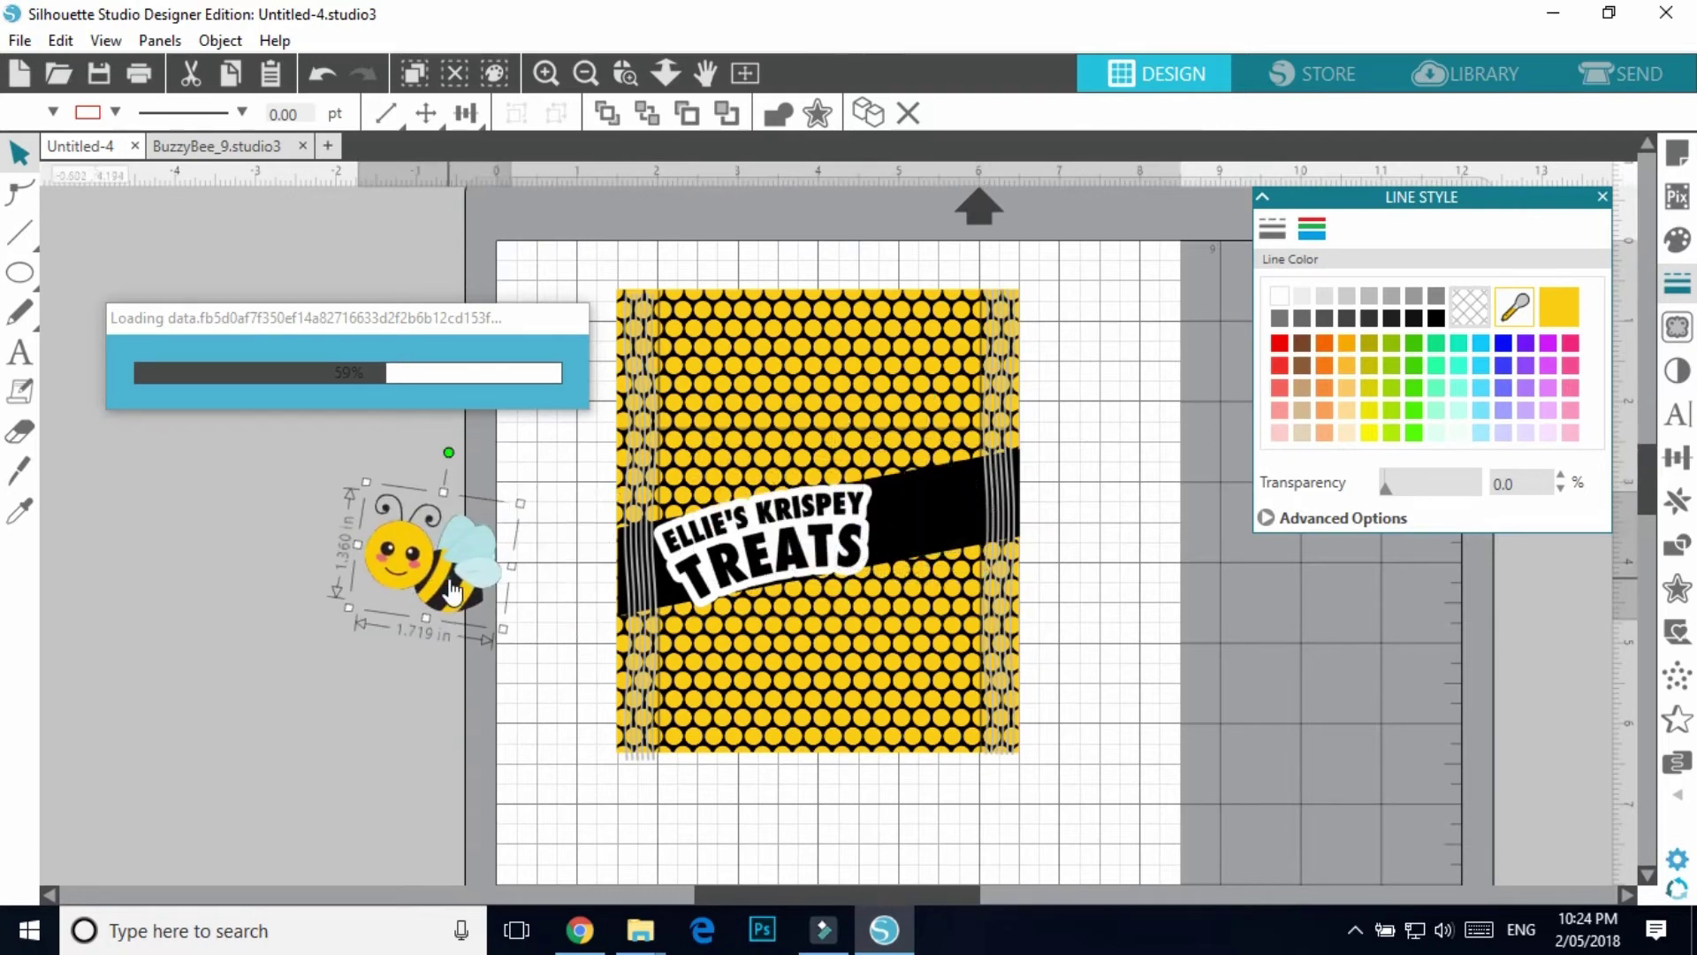
# - Trace and detach the bee artwork from its background with the trace threshold at 100%
pyautogui.click(1677, 327)
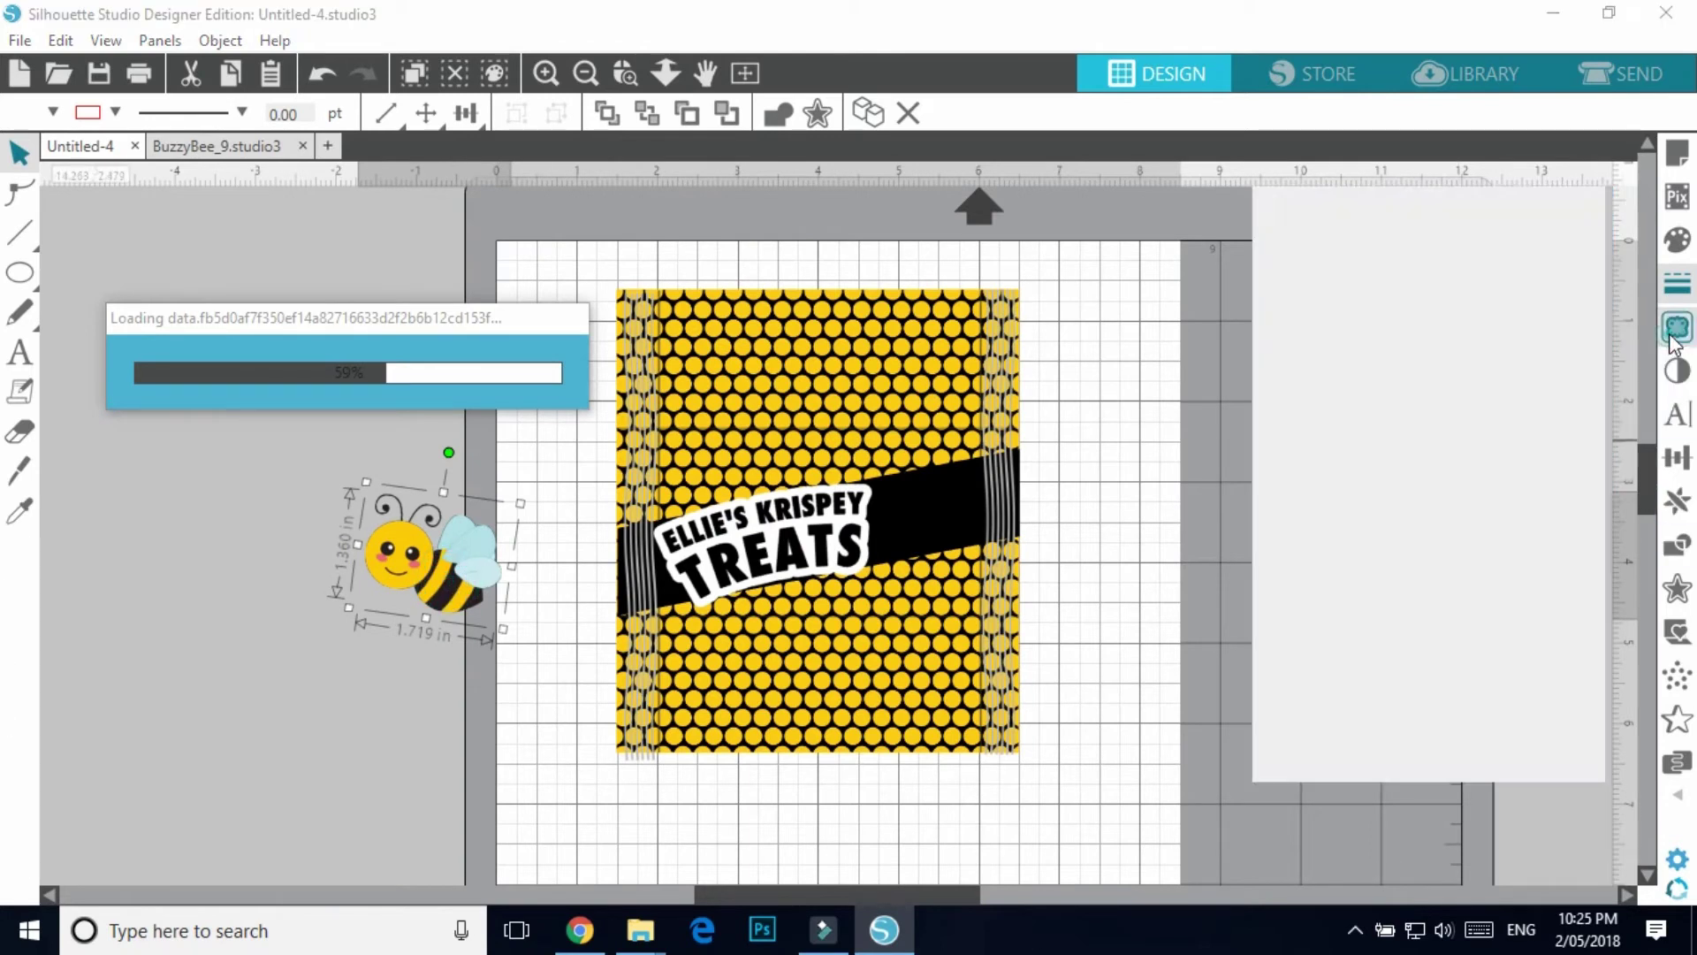
pyautogui.click(1405, 305)
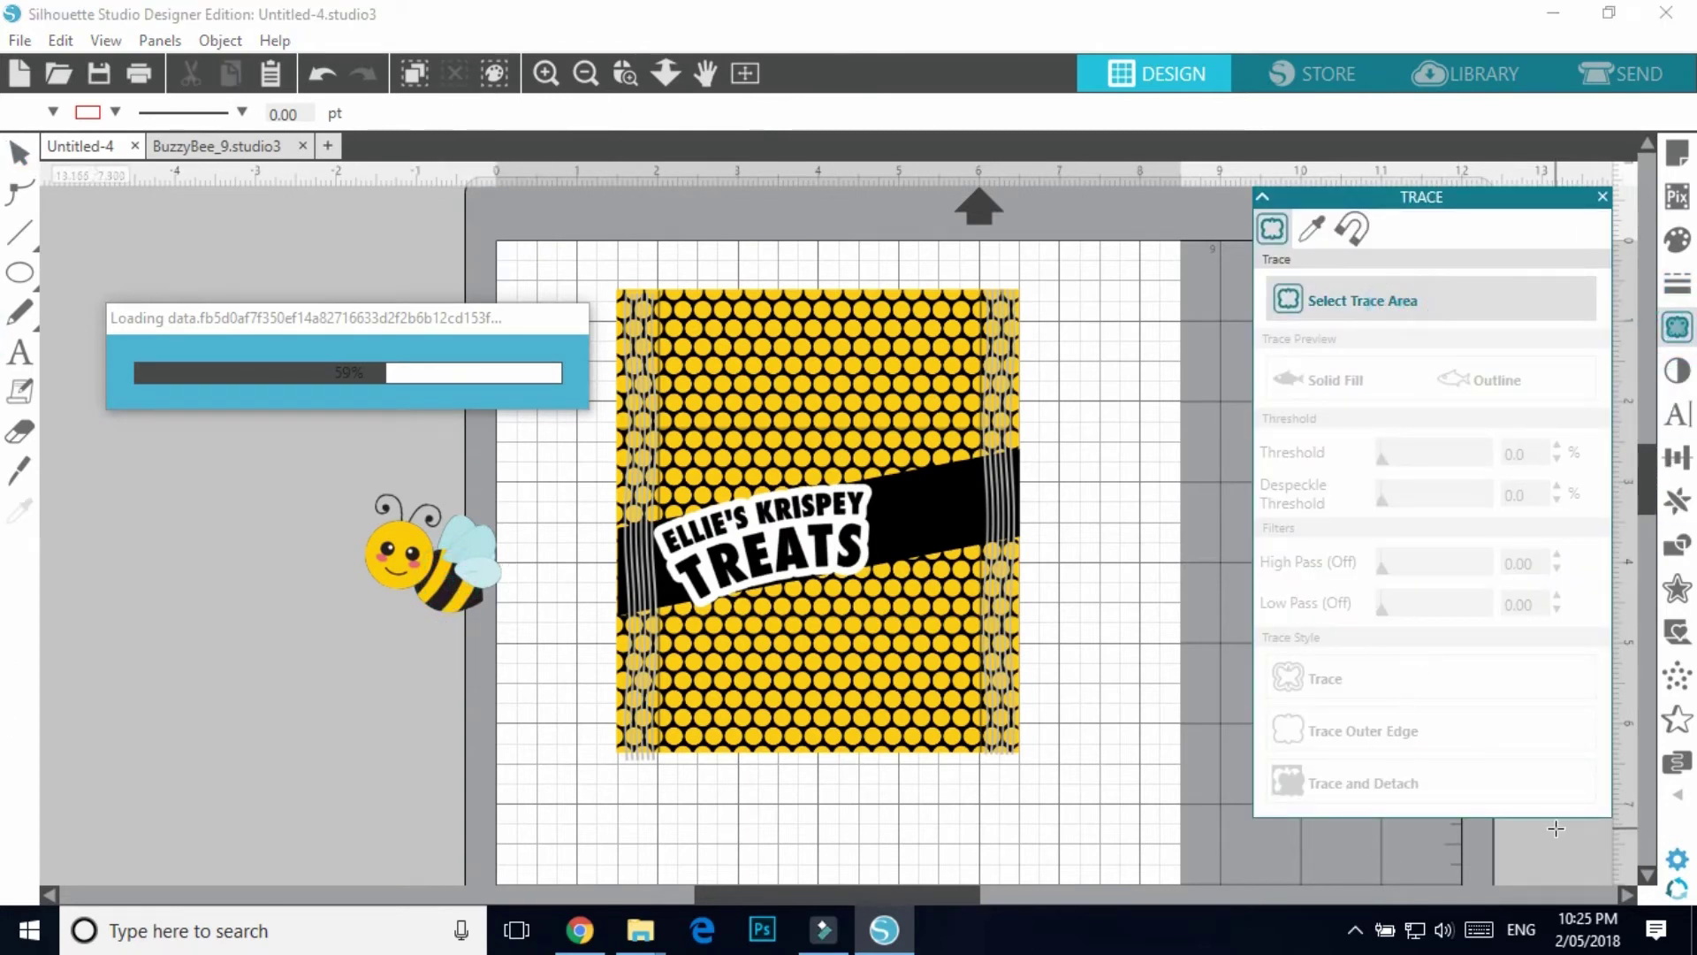
pyautogui.moveTo(320, 467)
pyautogui.mouseDown()
pyautogui.moveTo(494, 503)
pyautogui.moveTo(555, 637)
pyautogui.mouseUp()
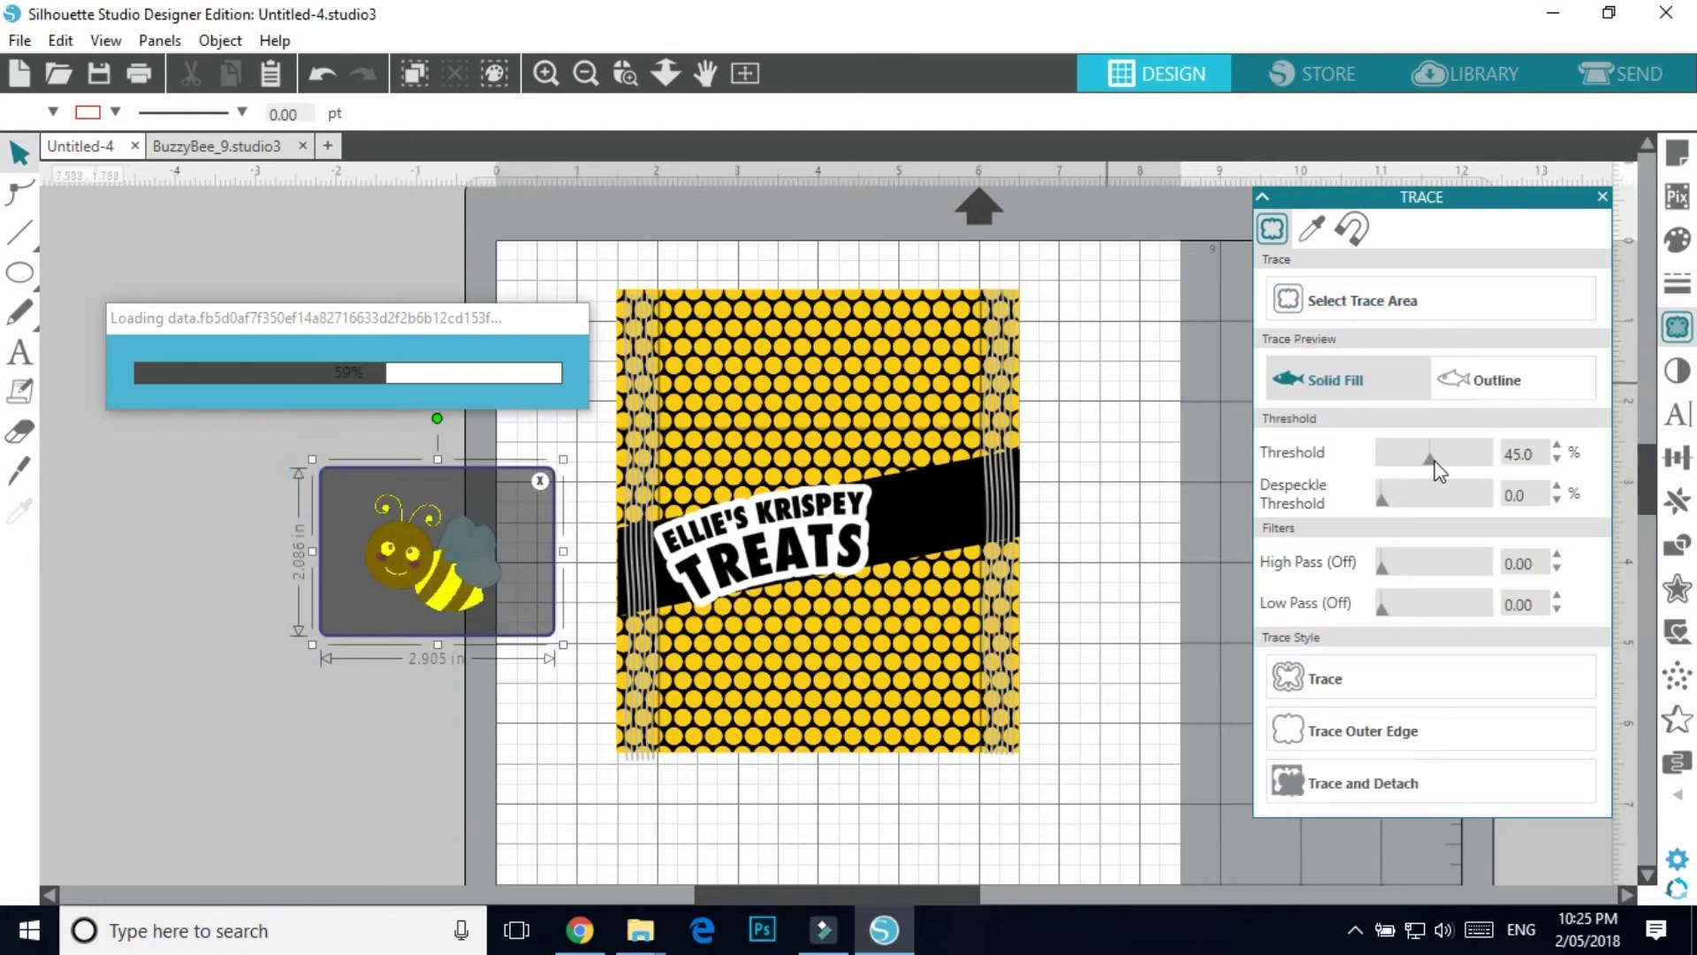
pyautogui.moveTo(1450, 467); pyautogui.dragTo(1507, 508)
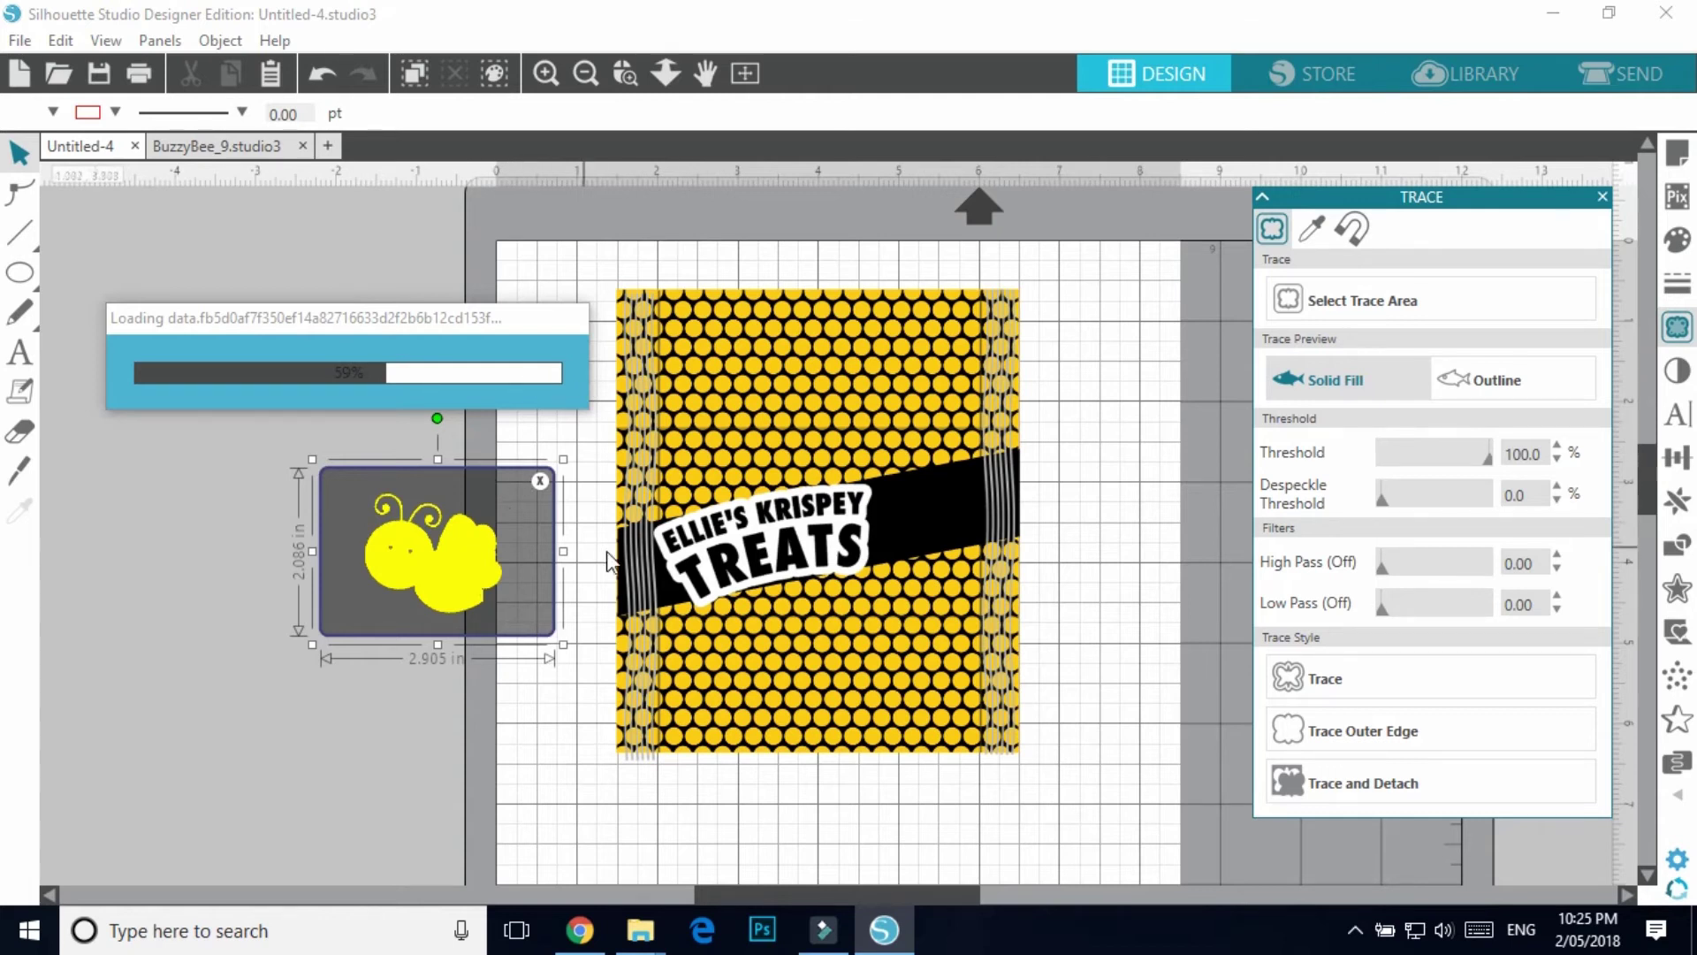
pyautogui.click(1392, 796)
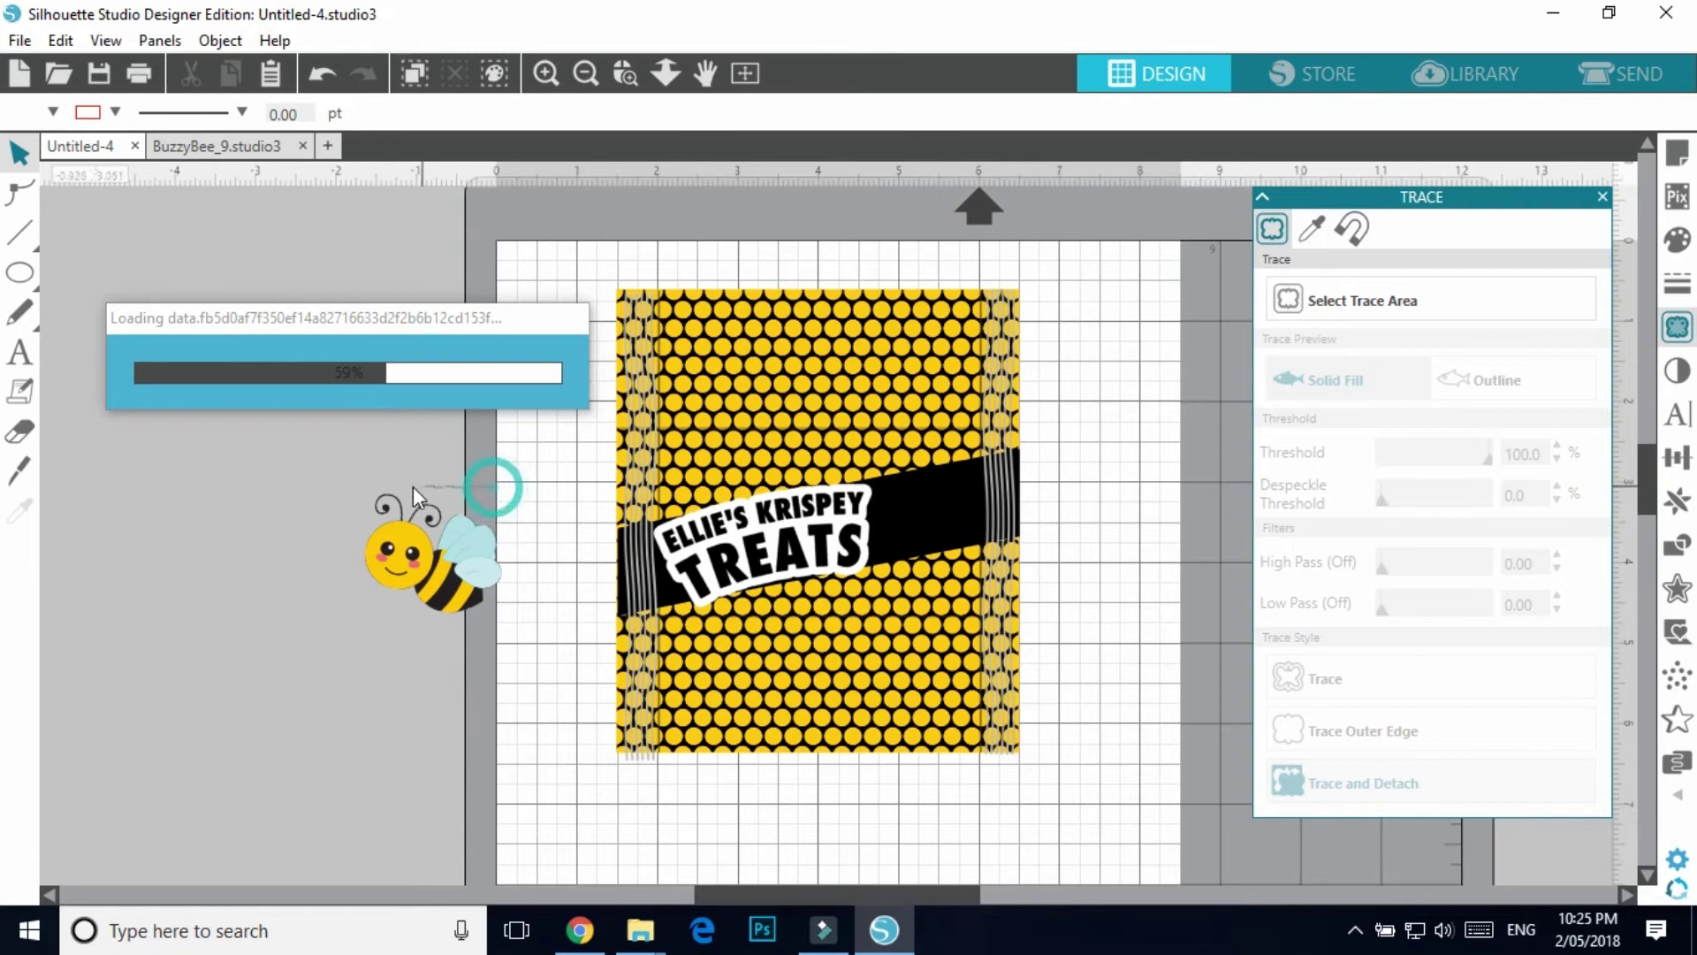
# - Move the detached bee away from its original and delete the leftover artwork beside the wrapper
pyautogui.moveTo(512, 579)
pyautogui.mouseDown()
pyautogui.moveTo(448, 724)
pyautogui.moveTo(281, 678)
pyautogui.moveTo(221, 694)
pyautogui.mouseUp()
pyautogui.moveTo(311, 458); pyautogui.dragTo(520, 683)
pyautogui.press('Delete')
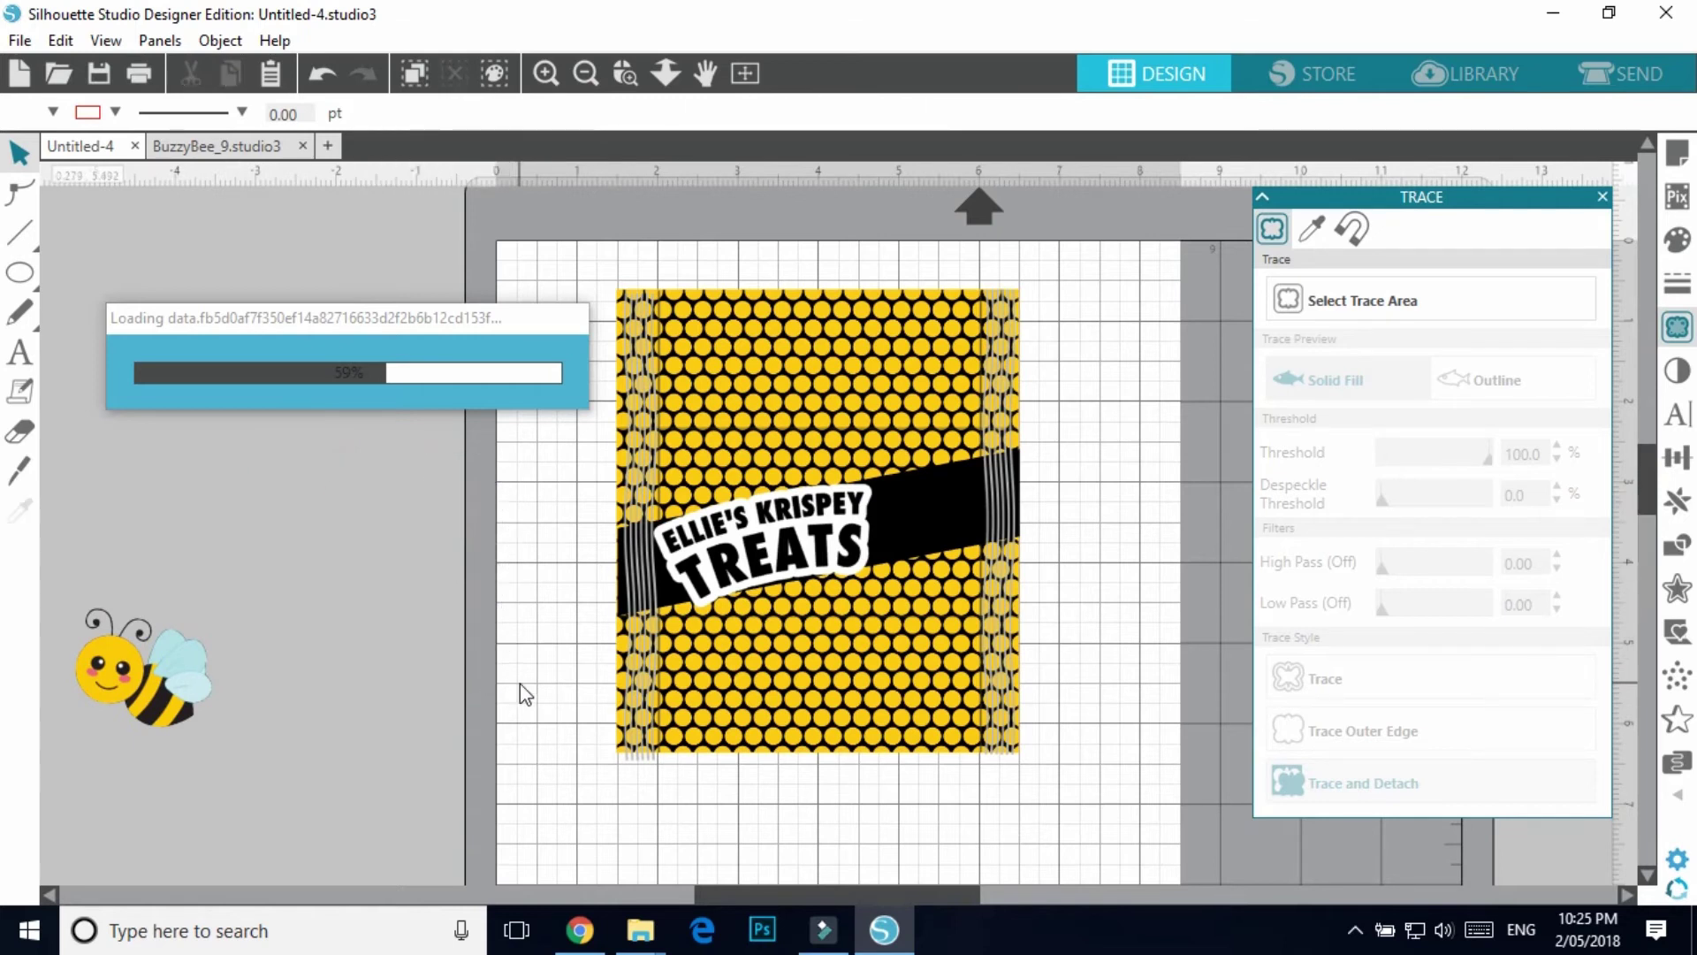
# - Move the bee closer to the wrapper and add a rounded 0.08 in offset around it
pyautogui.click(188, 723)
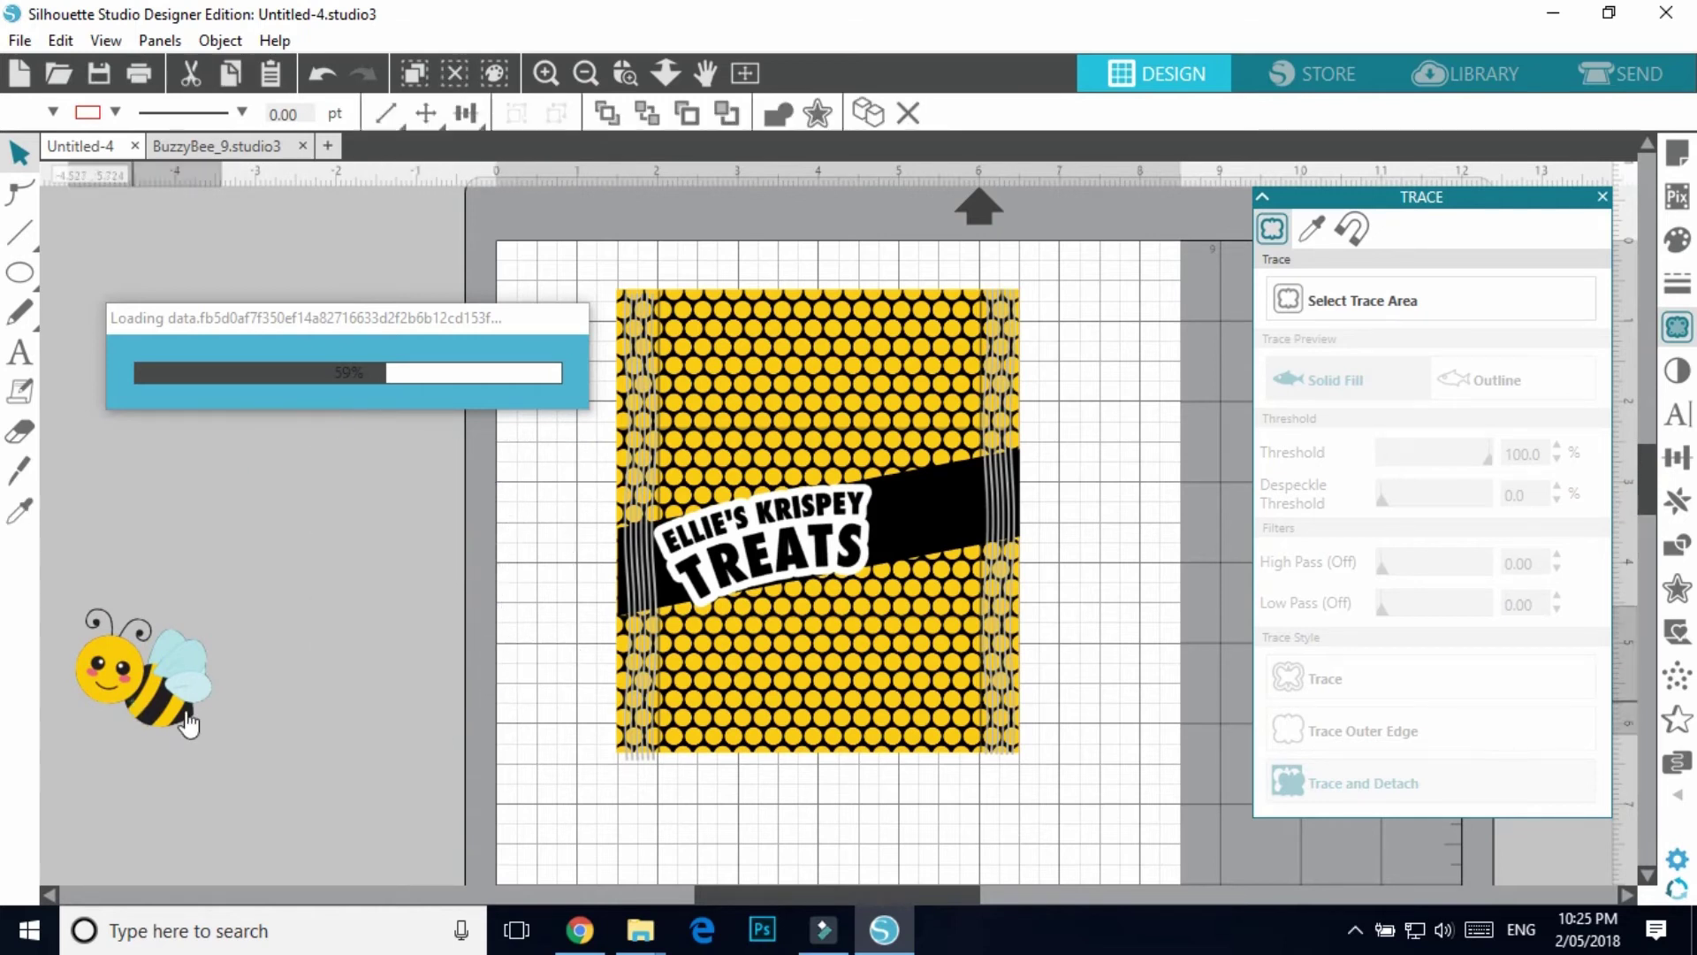
pyautogui.moveTo(188, 723); pyautogui.dragTo(418, 697)
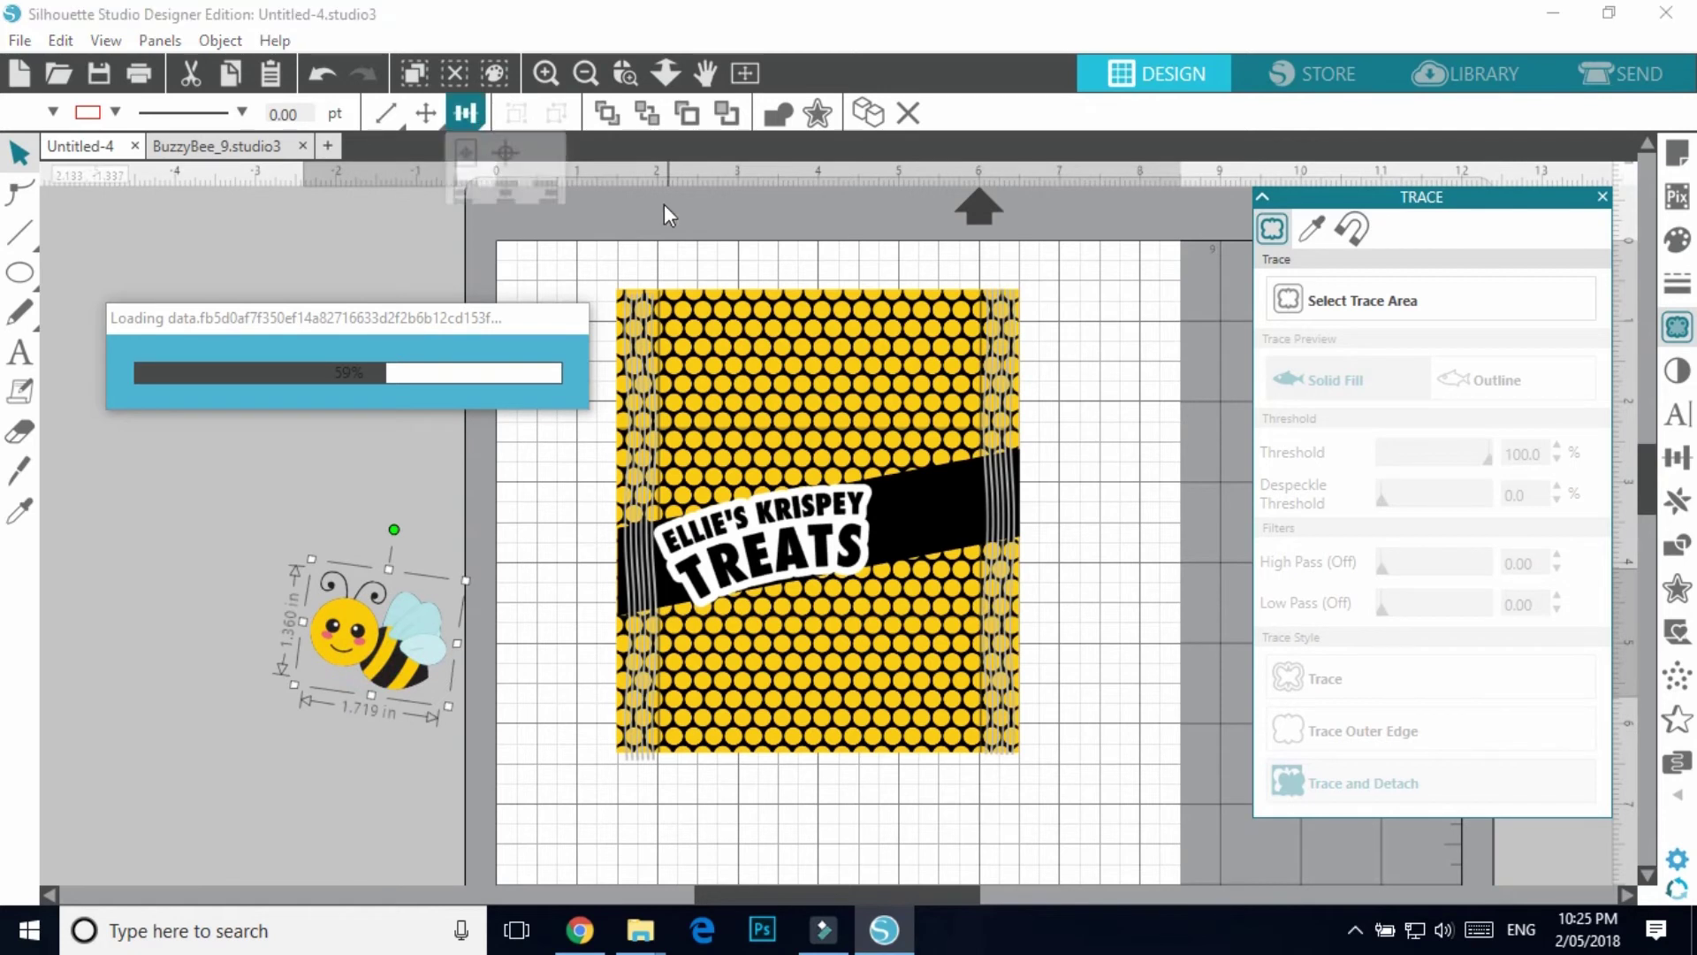
pyautogui.click(818, 113)
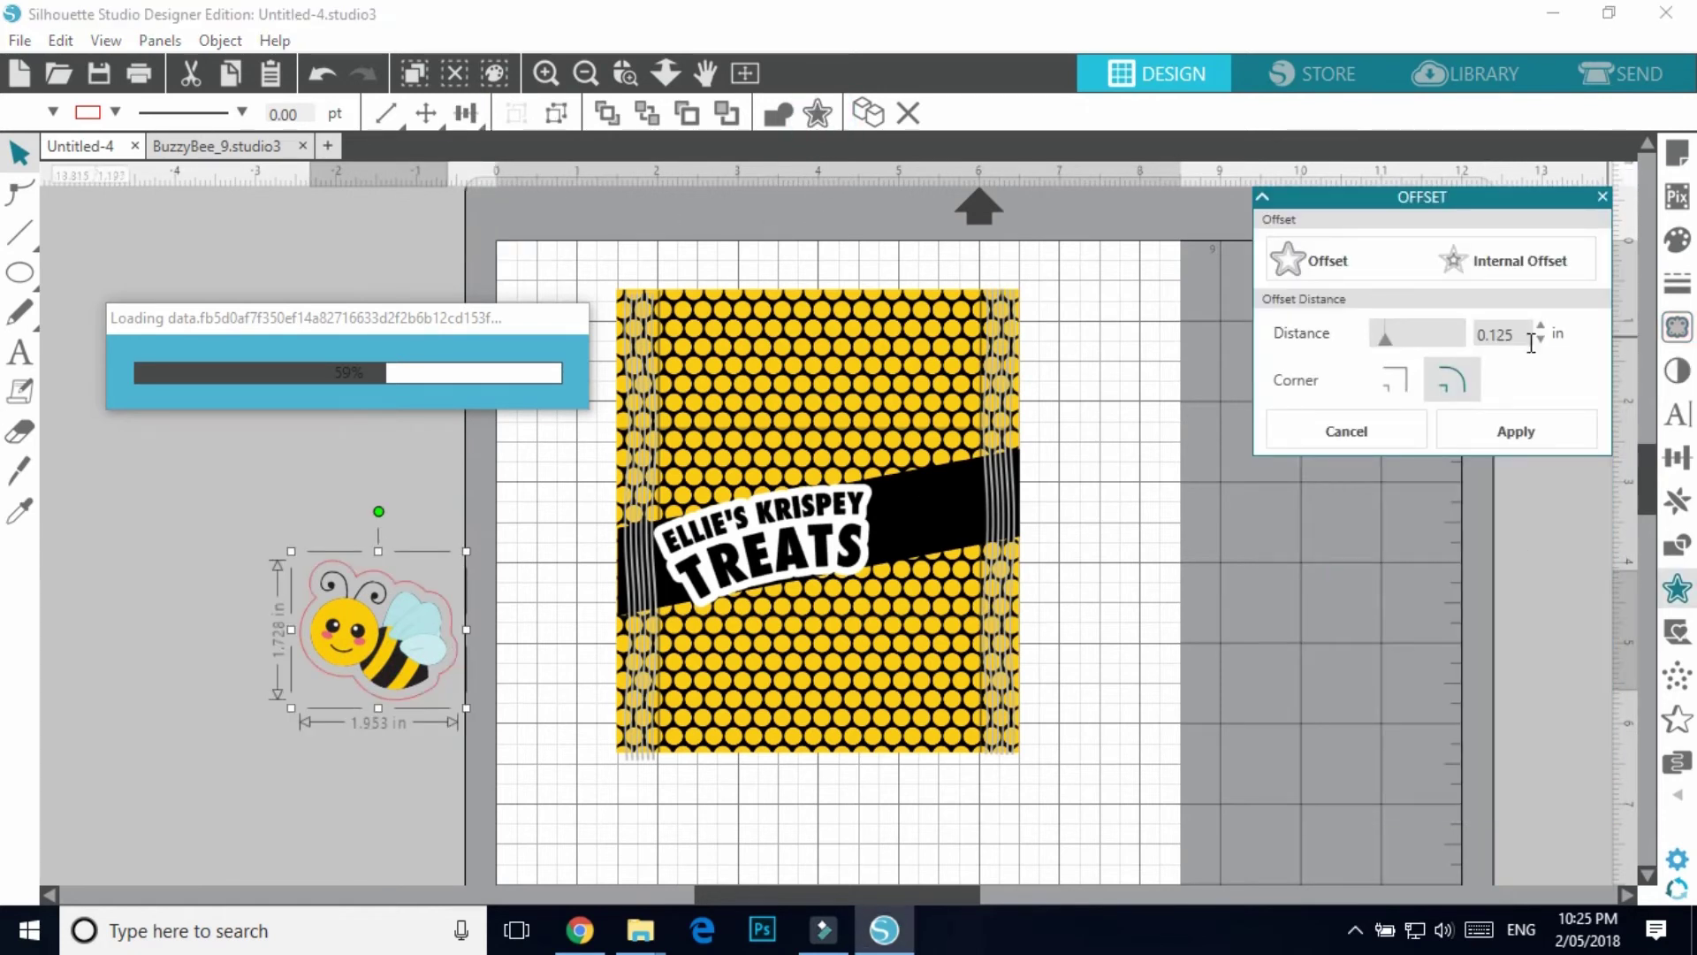
pyautogui.doubleClick(1519, 341)
pyautogui.write('0.08')
pyautogui.press('Return')
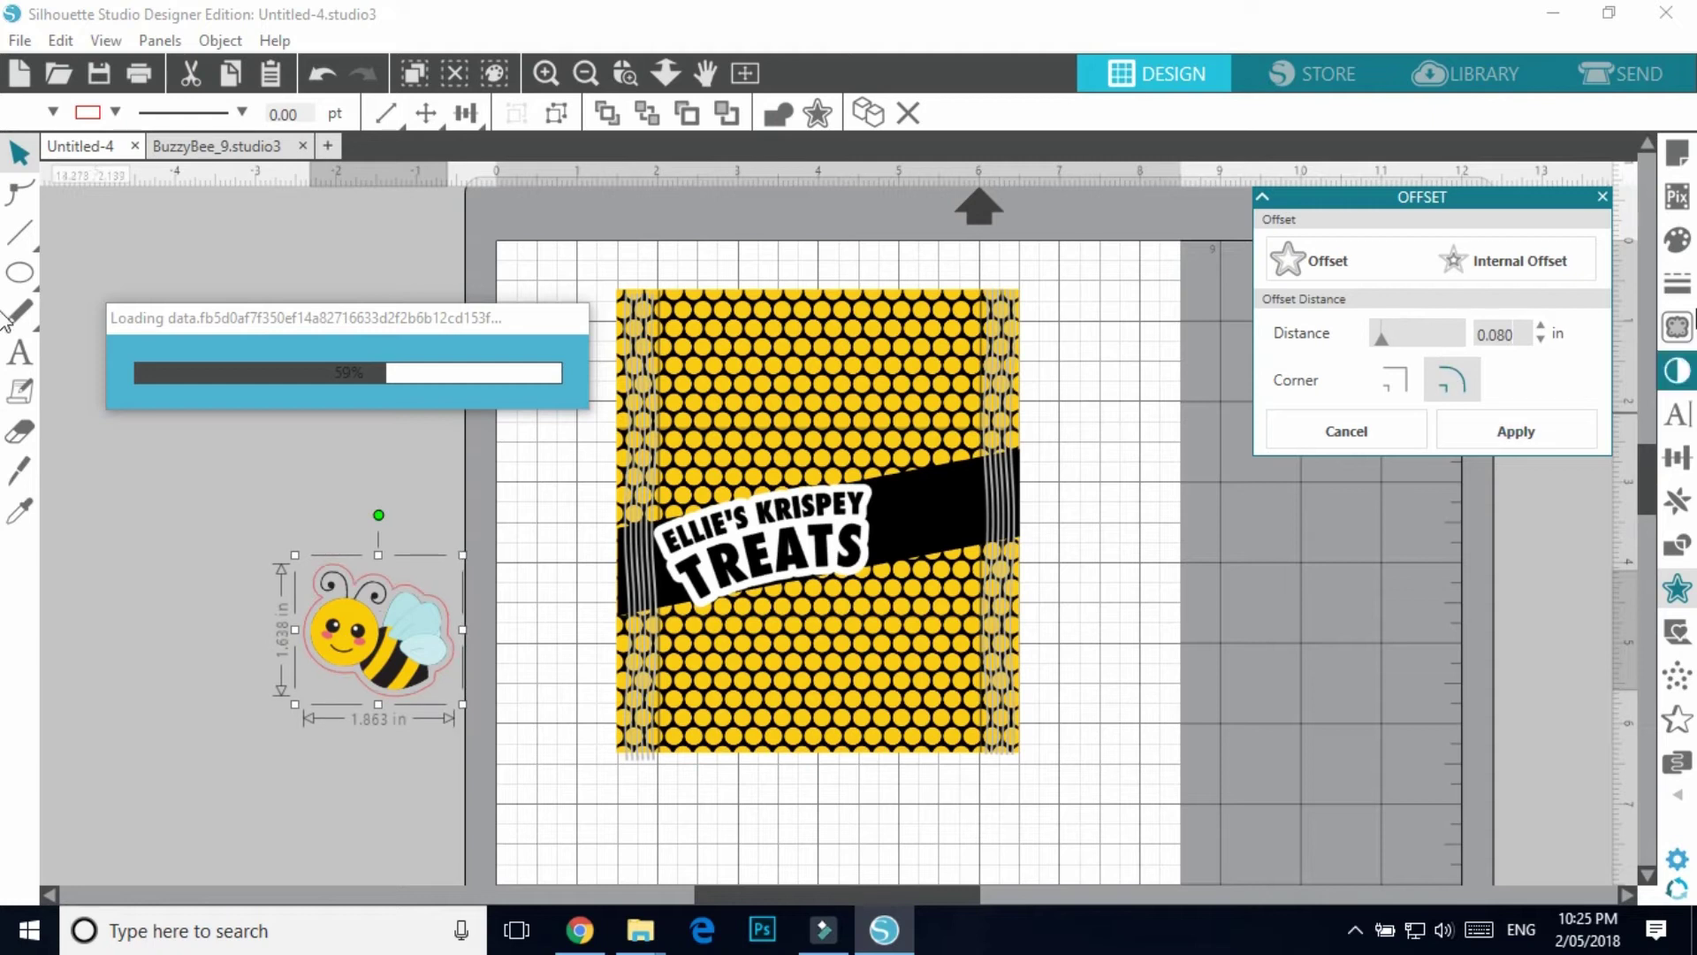
# - Give the bee's offset shape a white fill and a white line colour
pyautogui.click(1678, 250)
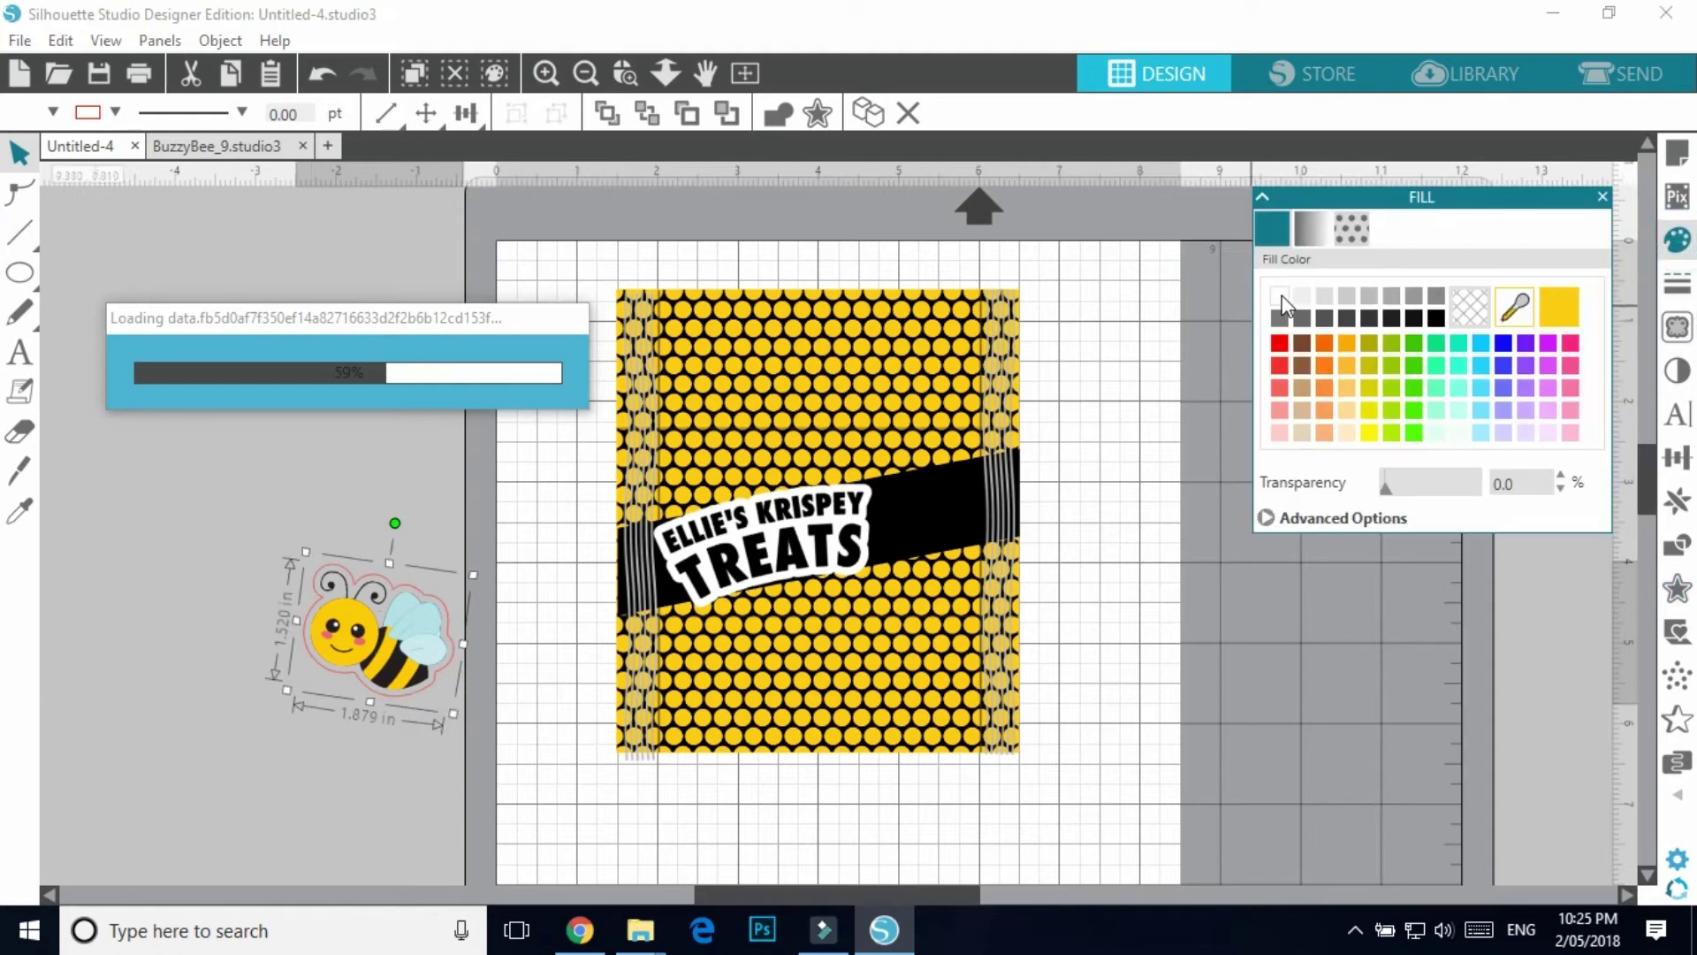
pyautogui.click(1281, 296)
pyautogui.click(1677, 283)
pyautogui.click(1313, 241)
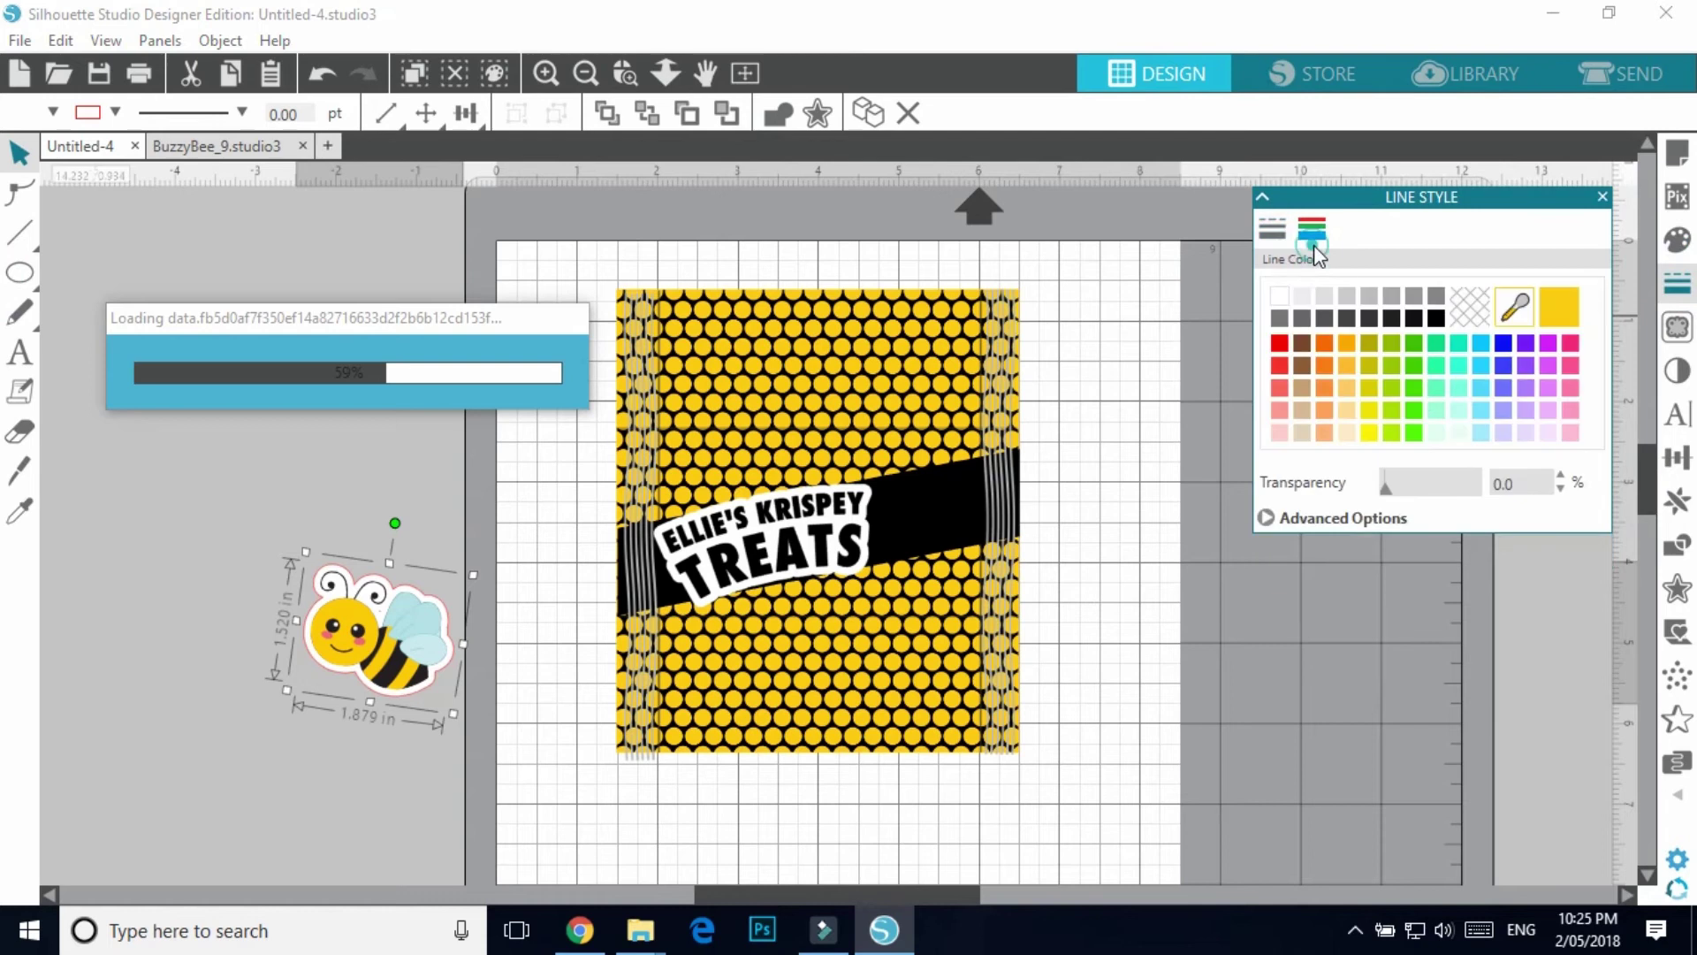
pyautogui.click(430, 716)
# - Group the bee with its white outline and place it on the black band, rotated slightly and overlapping the end of the lettering
pyautogui.click(331, 584)
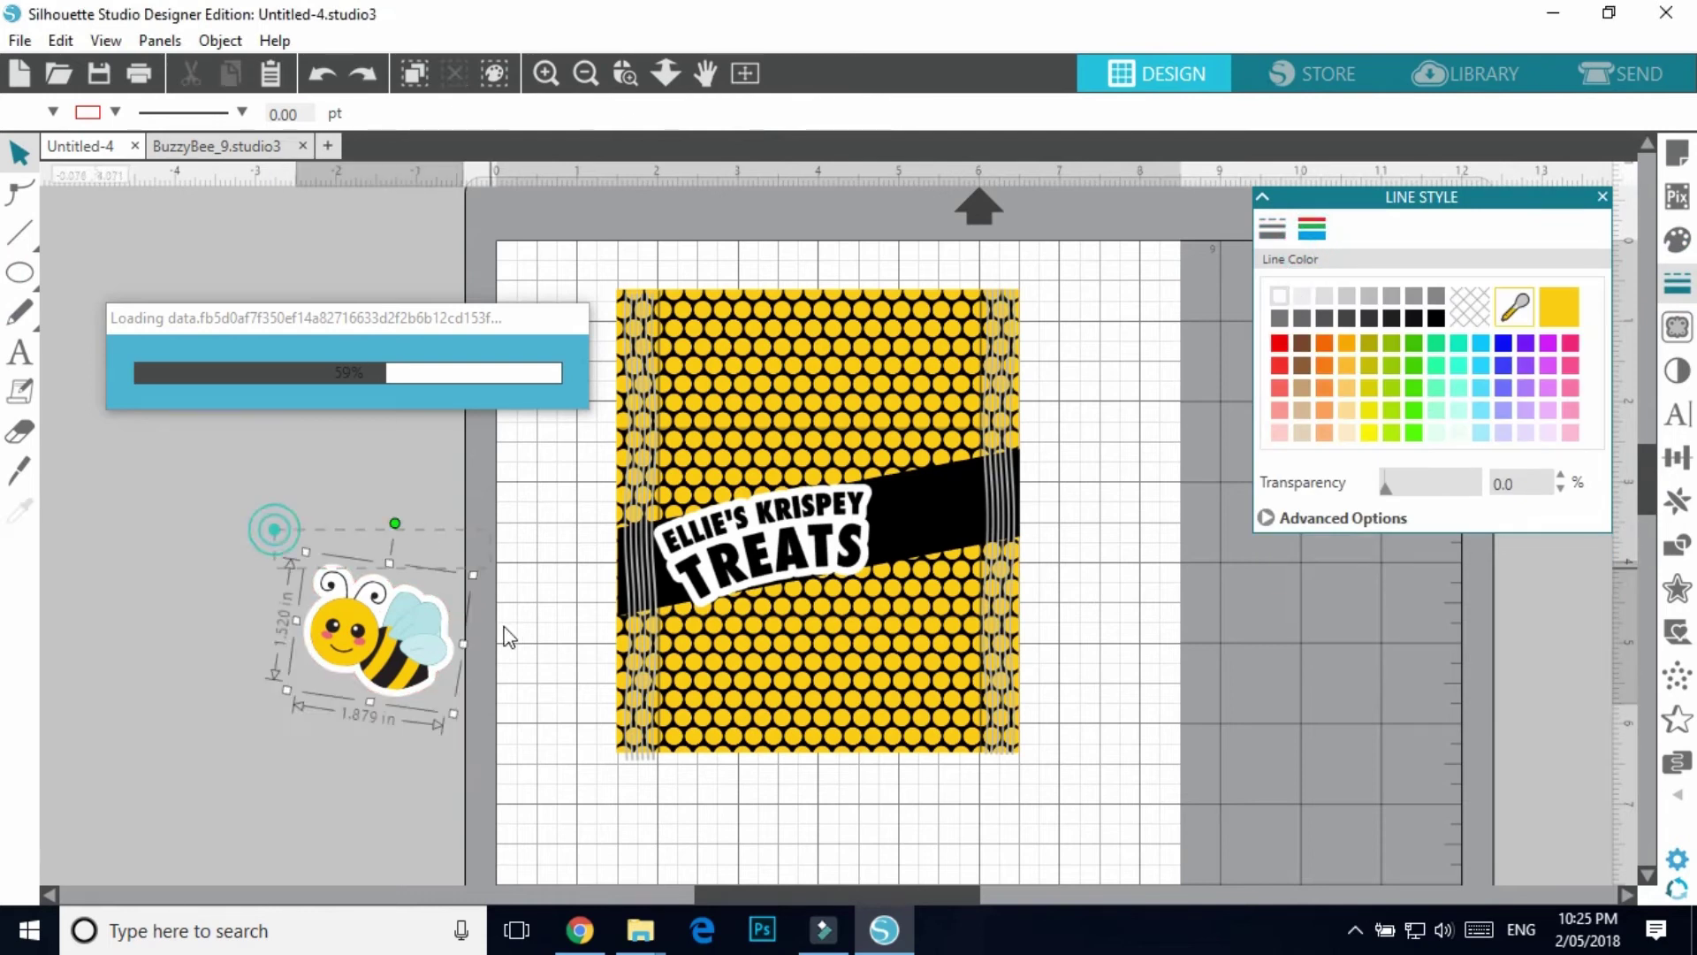
pyautogui.click(515, 112)
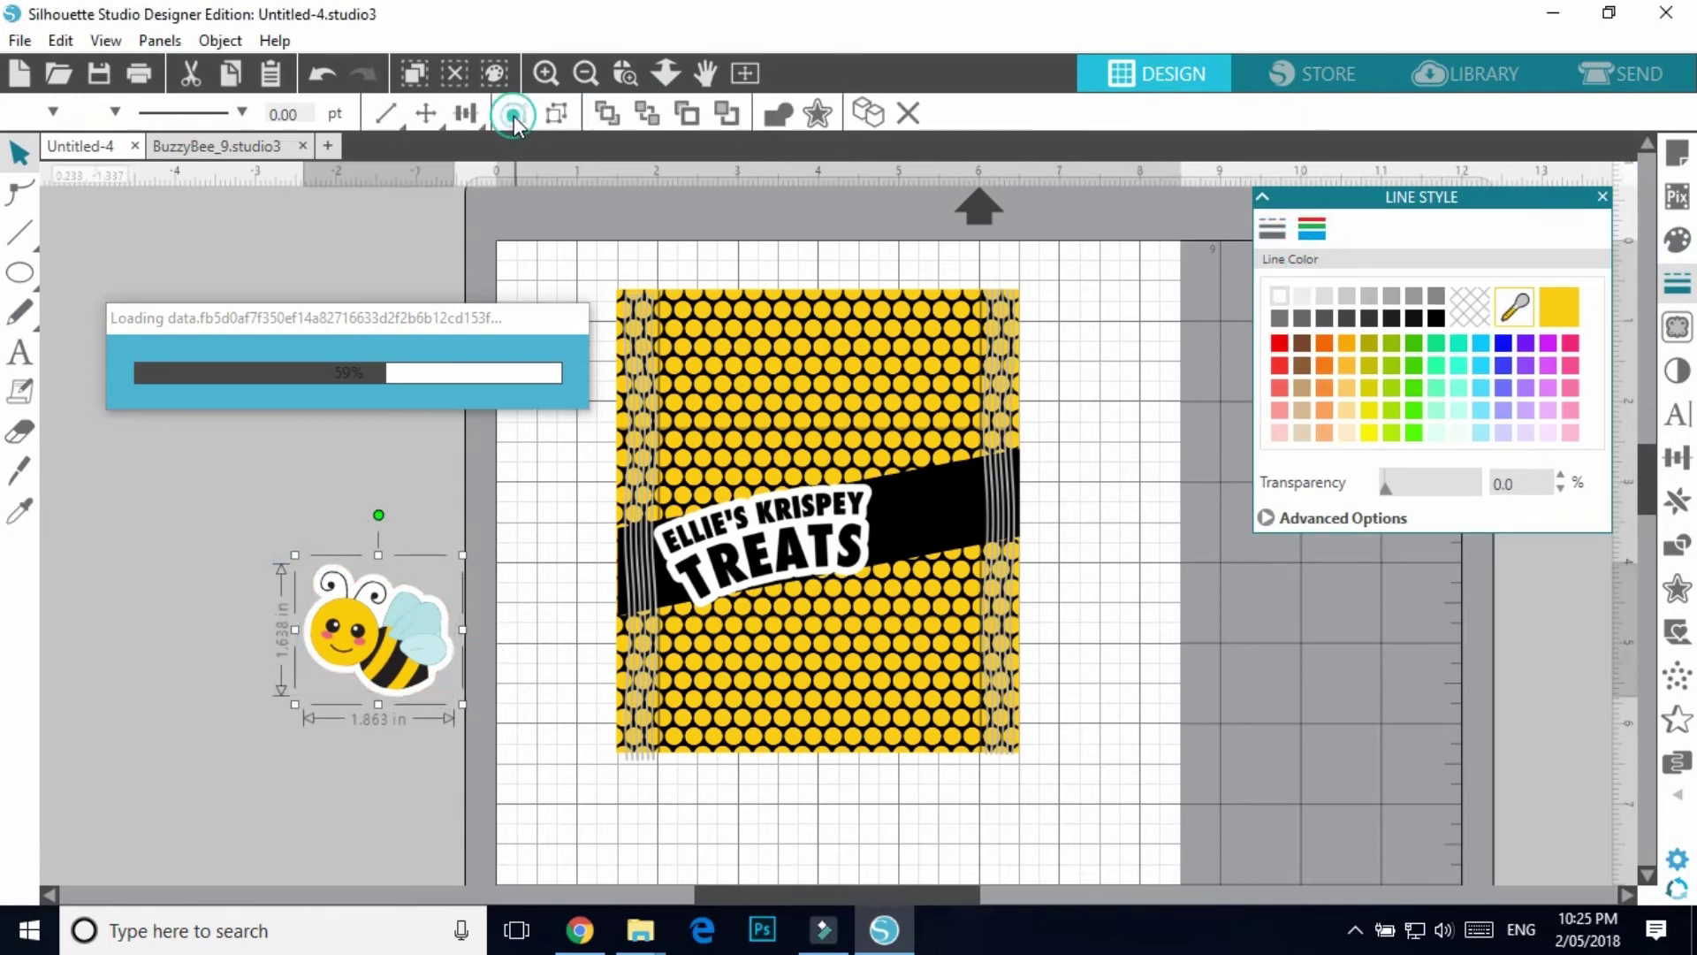
pyautogui.moveTo(395, 352); pyautogui.dragTo(389, 246)
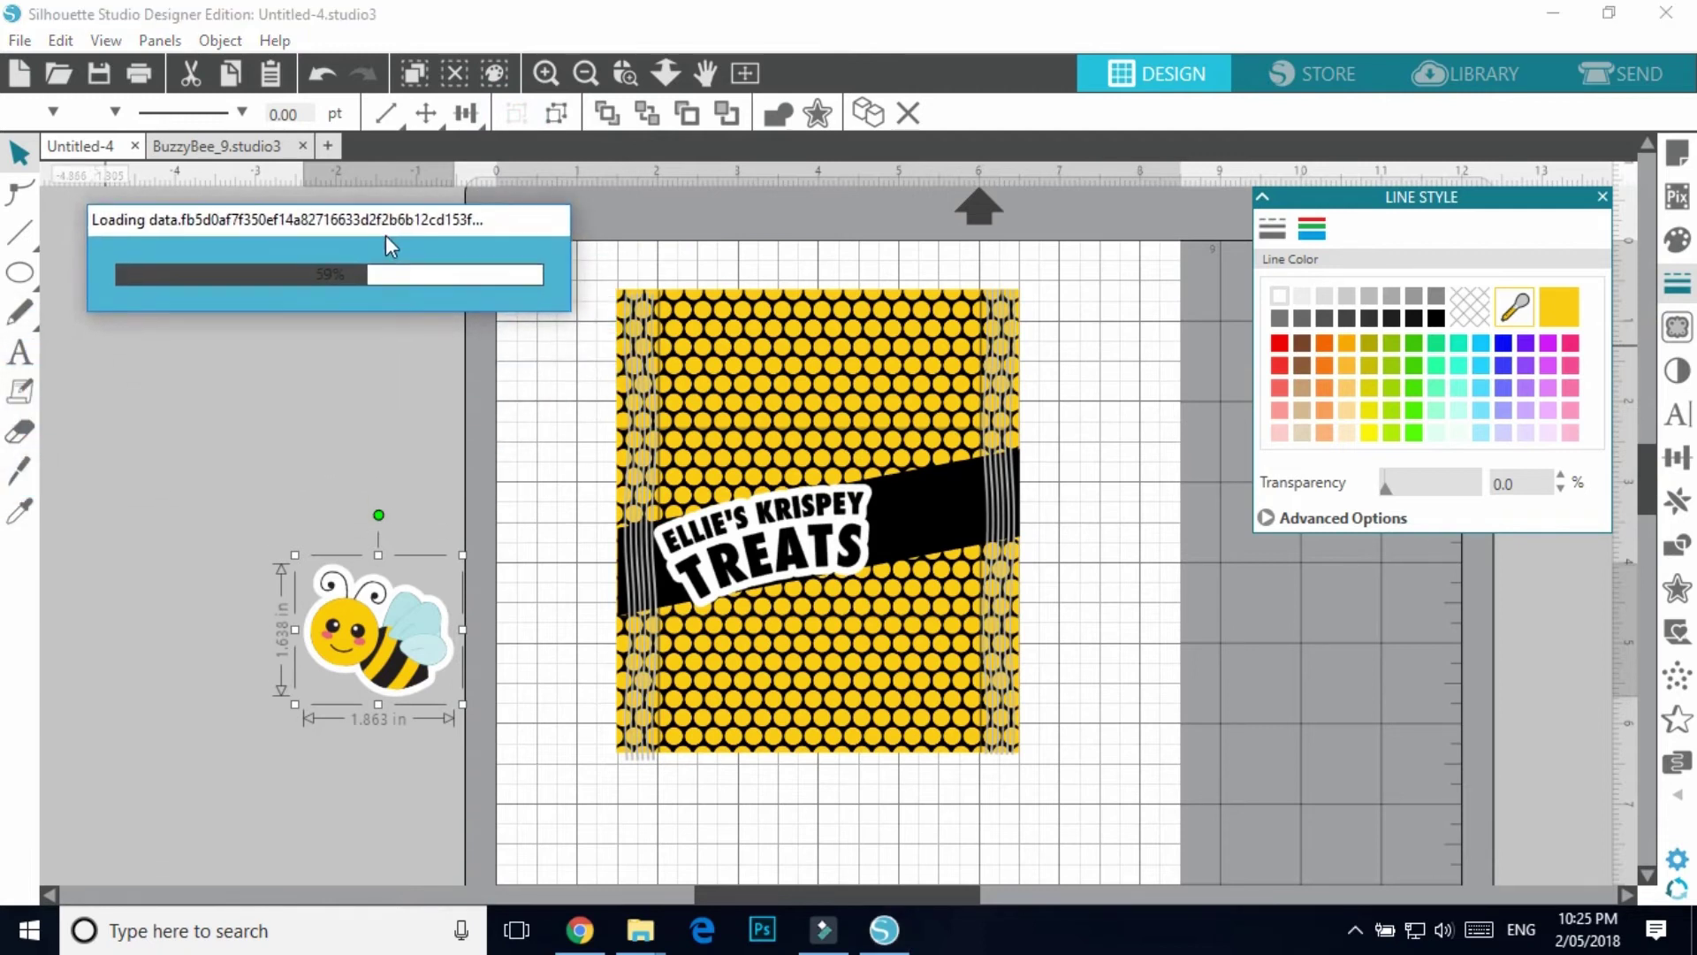
pyautogui.moveTo(400, 669); pyautogui.dragTo(929, 552)
pyautogui.moveTo(910, 400); pyautogui.dragTo(925, 399)
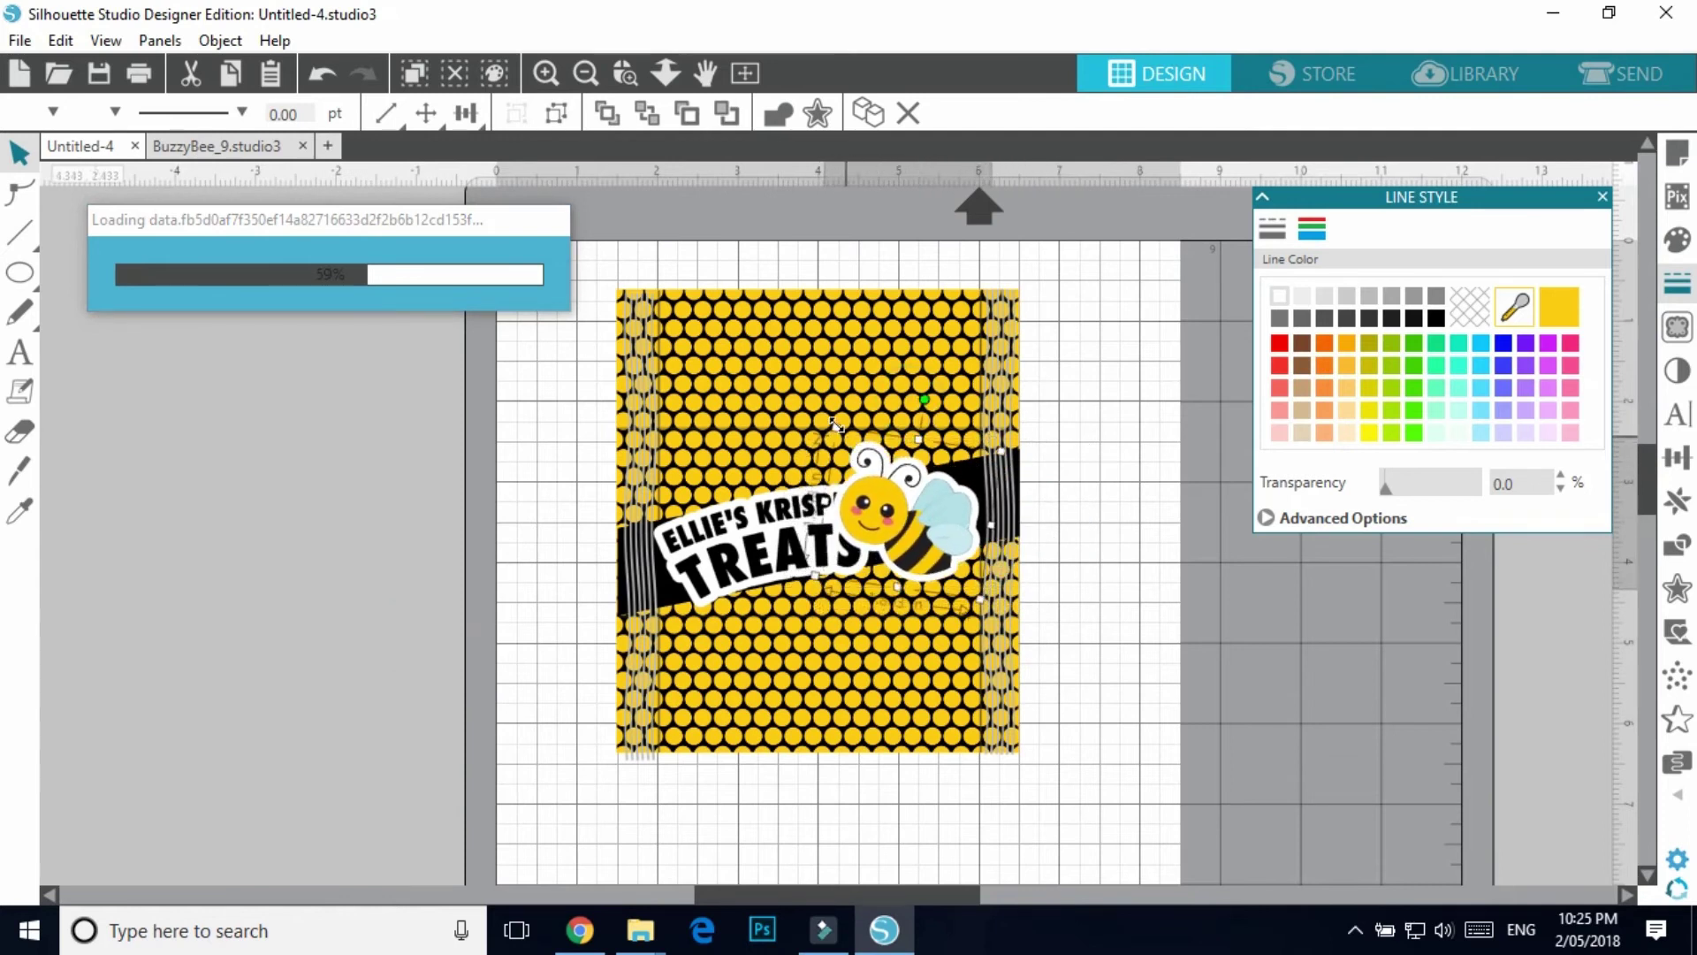
# - Send the bee backward twice so it sits behind the KRISPEY TREATS lettering
pyautogui.rightClick(899, 541)
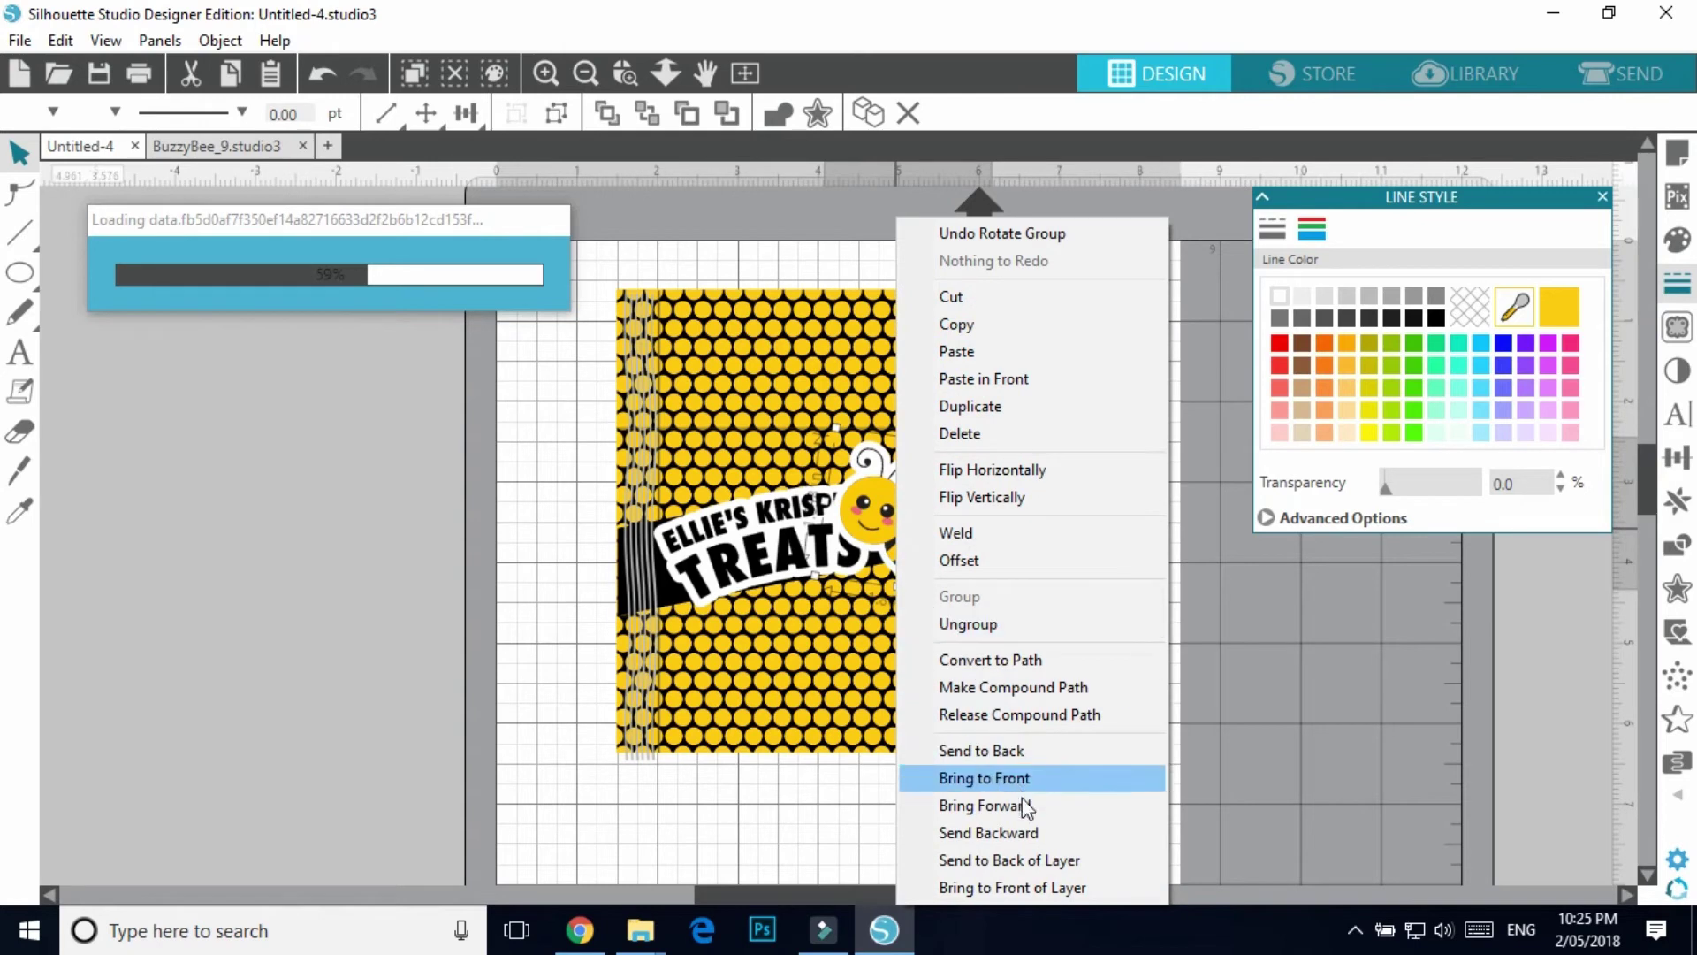
pyautogui.click(1010, 834)
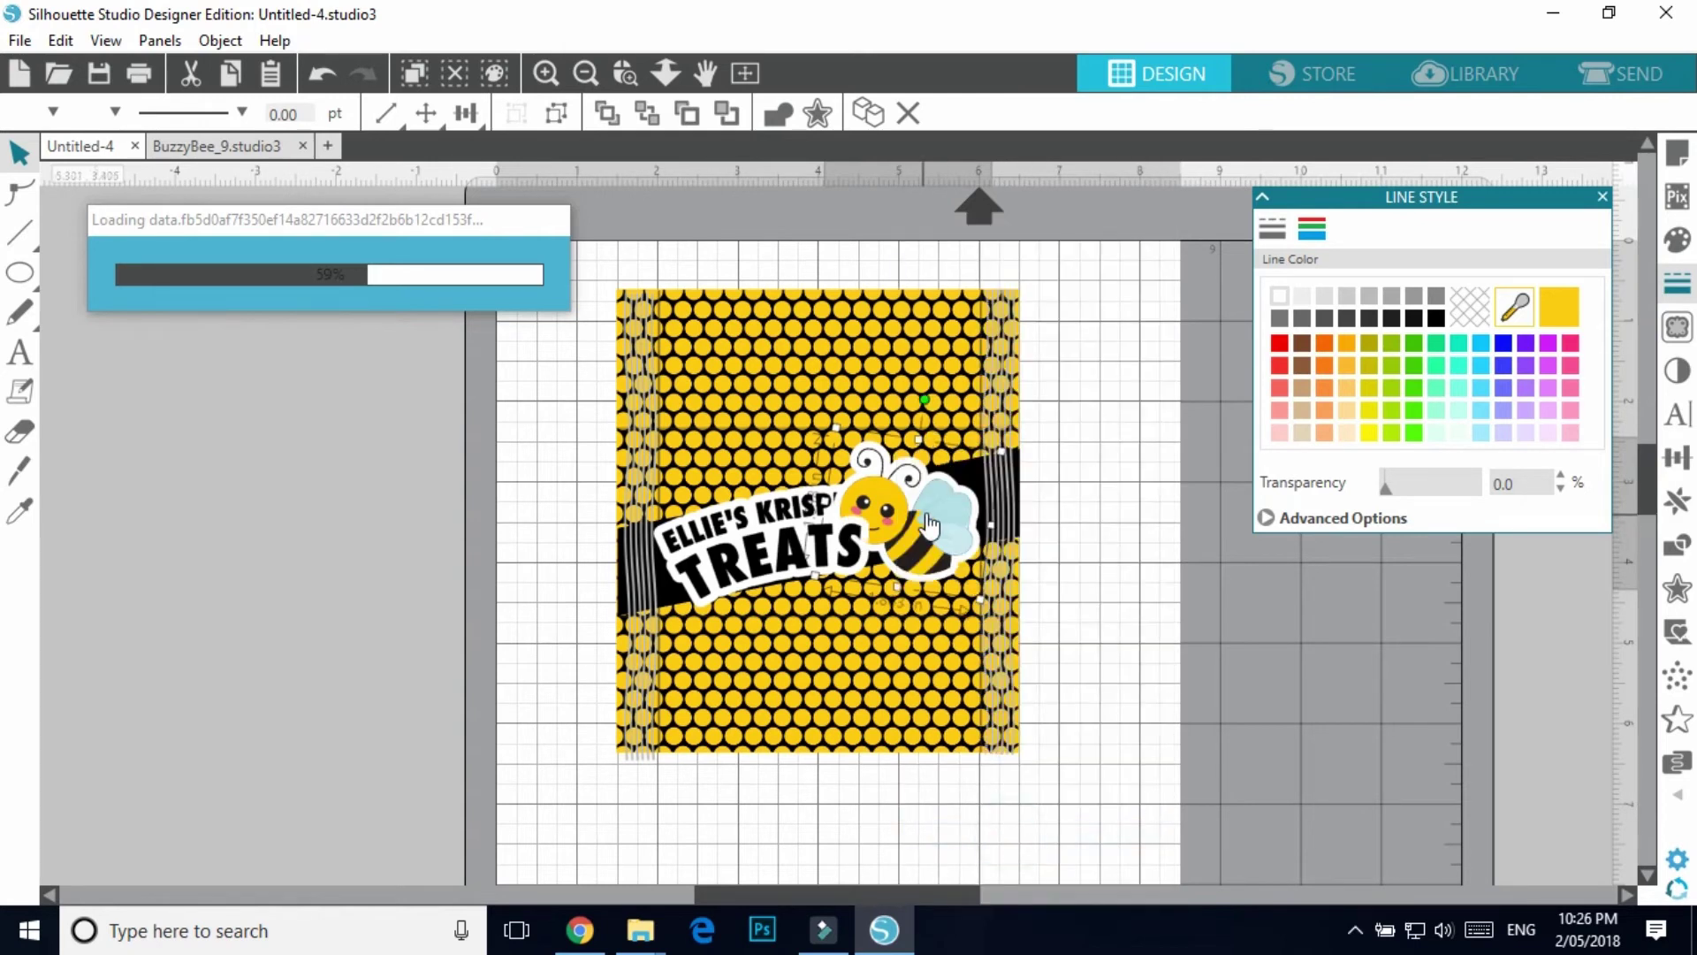
pyautogui.rightClick(925, 513)
pyautogui.click(1016, 834)
pyautogui.click(1327, 669)
# - Flip the bee horizontally and reposition it beside the end of the lettering with its wing tucked behind KRISPEY
pyautogui.click(909, 492)
pyautogui.rightClick(909, 491)
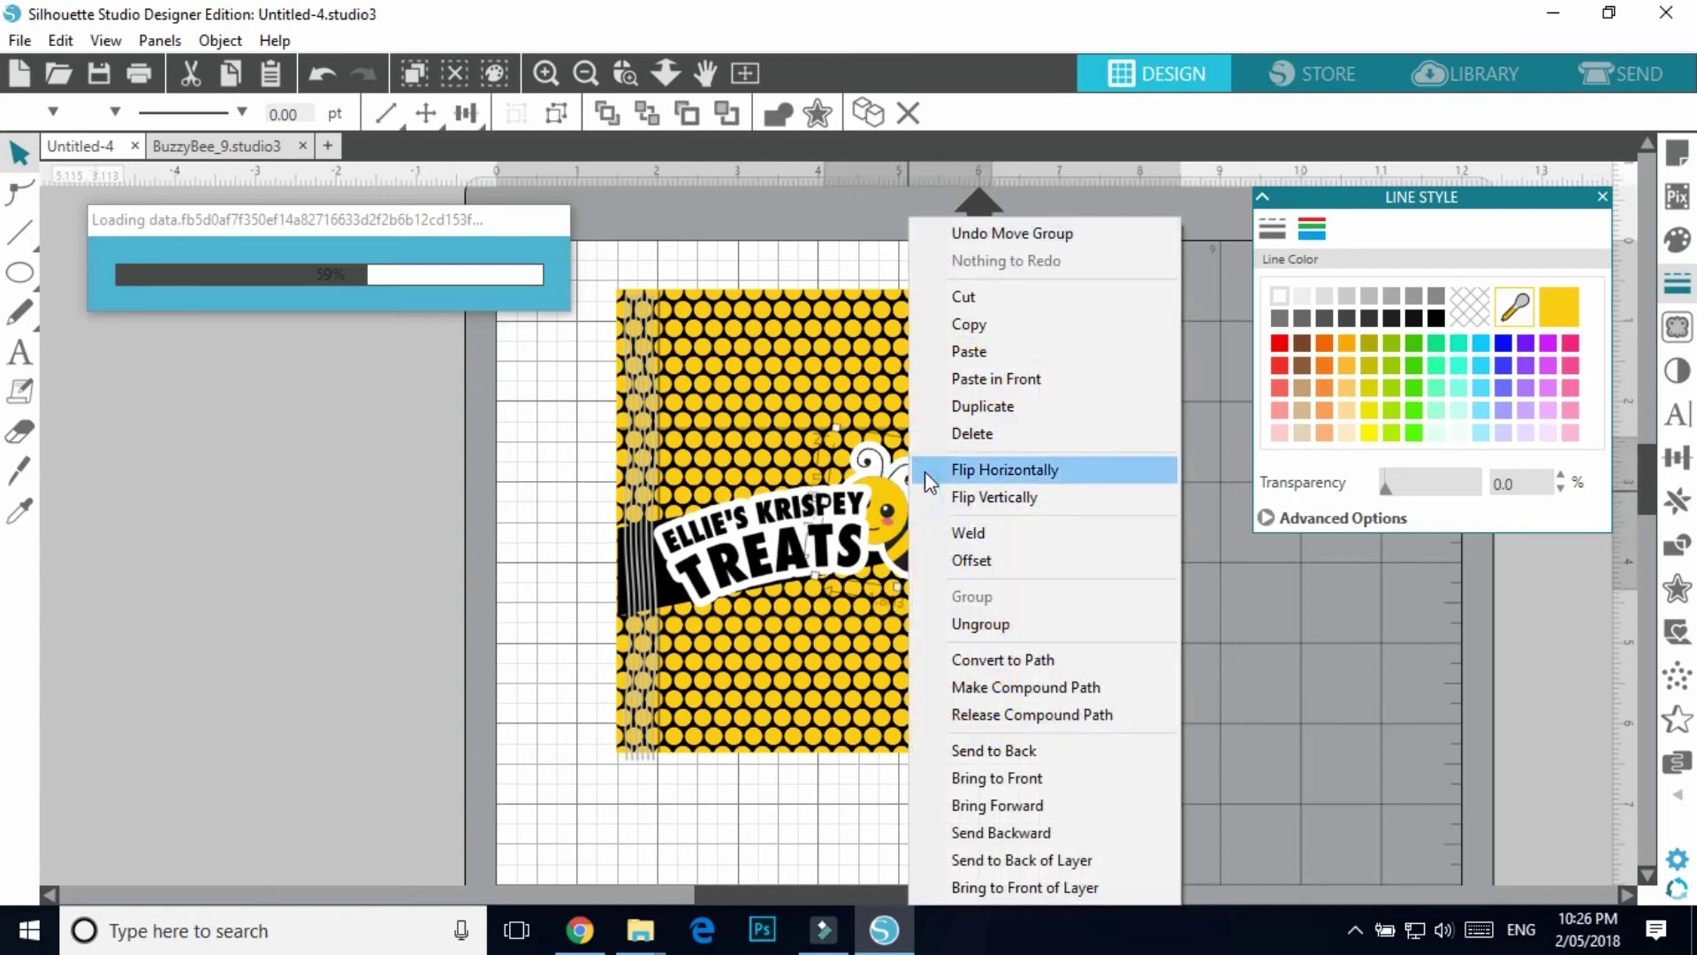
pyautogui.click(1043, 470)
pyautogui.moveTo(978, 431); pyautogui.dragTo(928, 496)
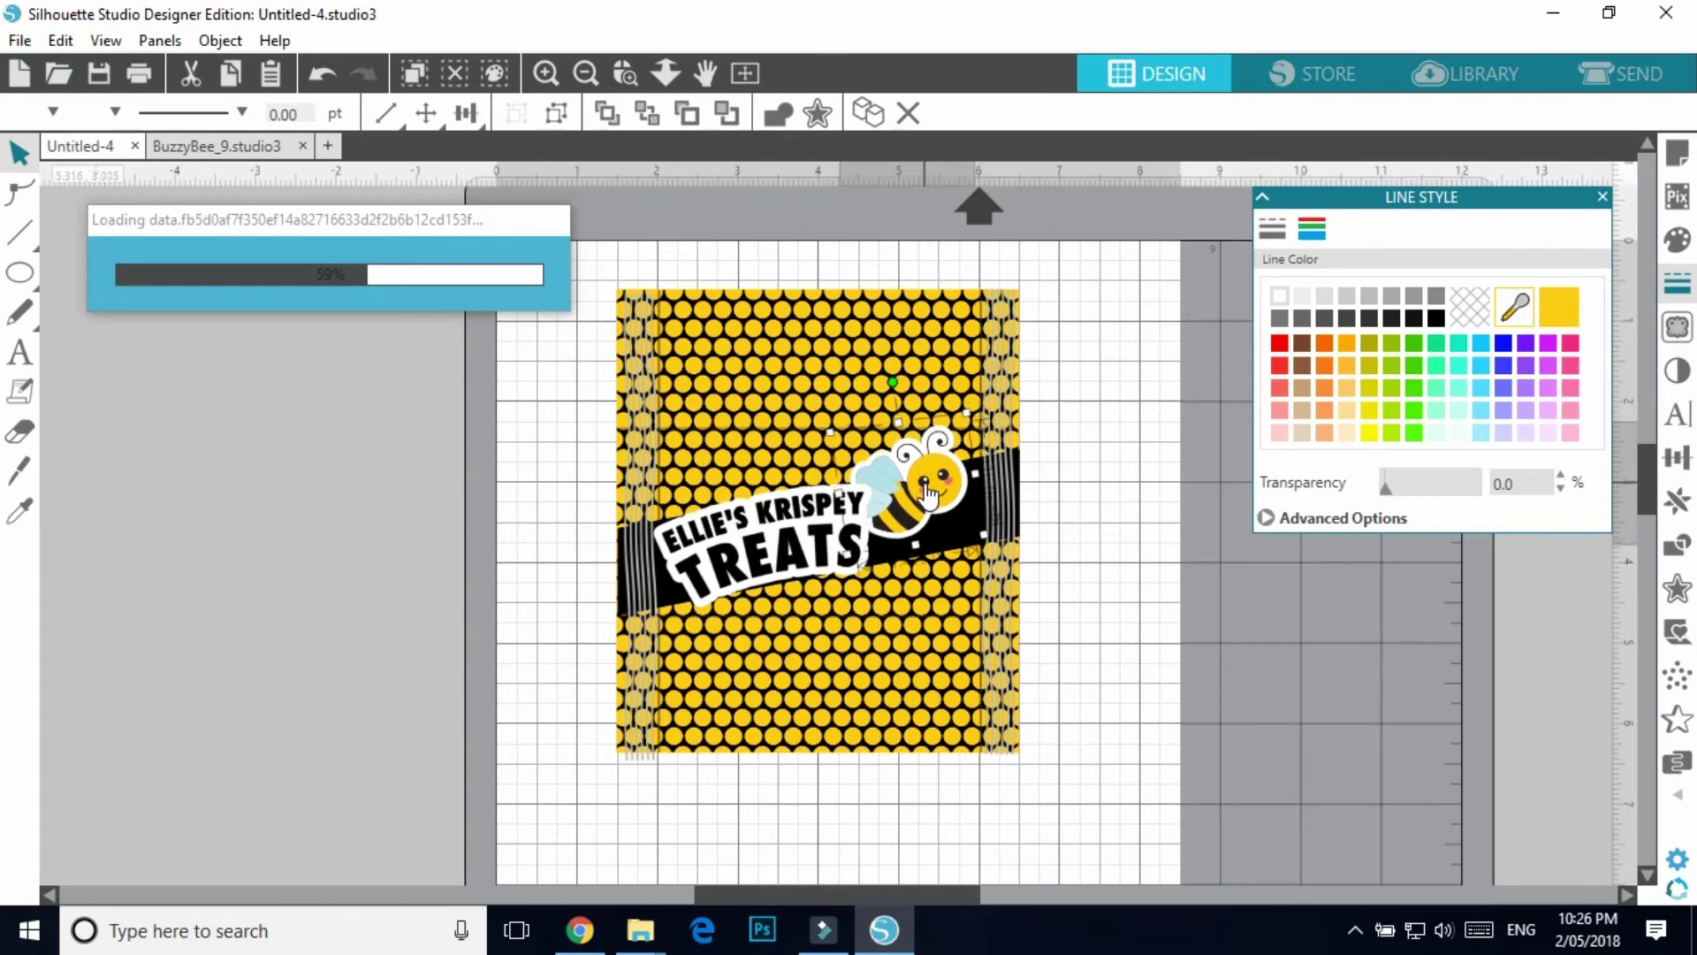
pyautogui.click(1257, 684)
# - Open the ART-01 PNG (7) honey jar from the library, then cut and paste it into Untitled-4
pyautogui.click(1465, 72)
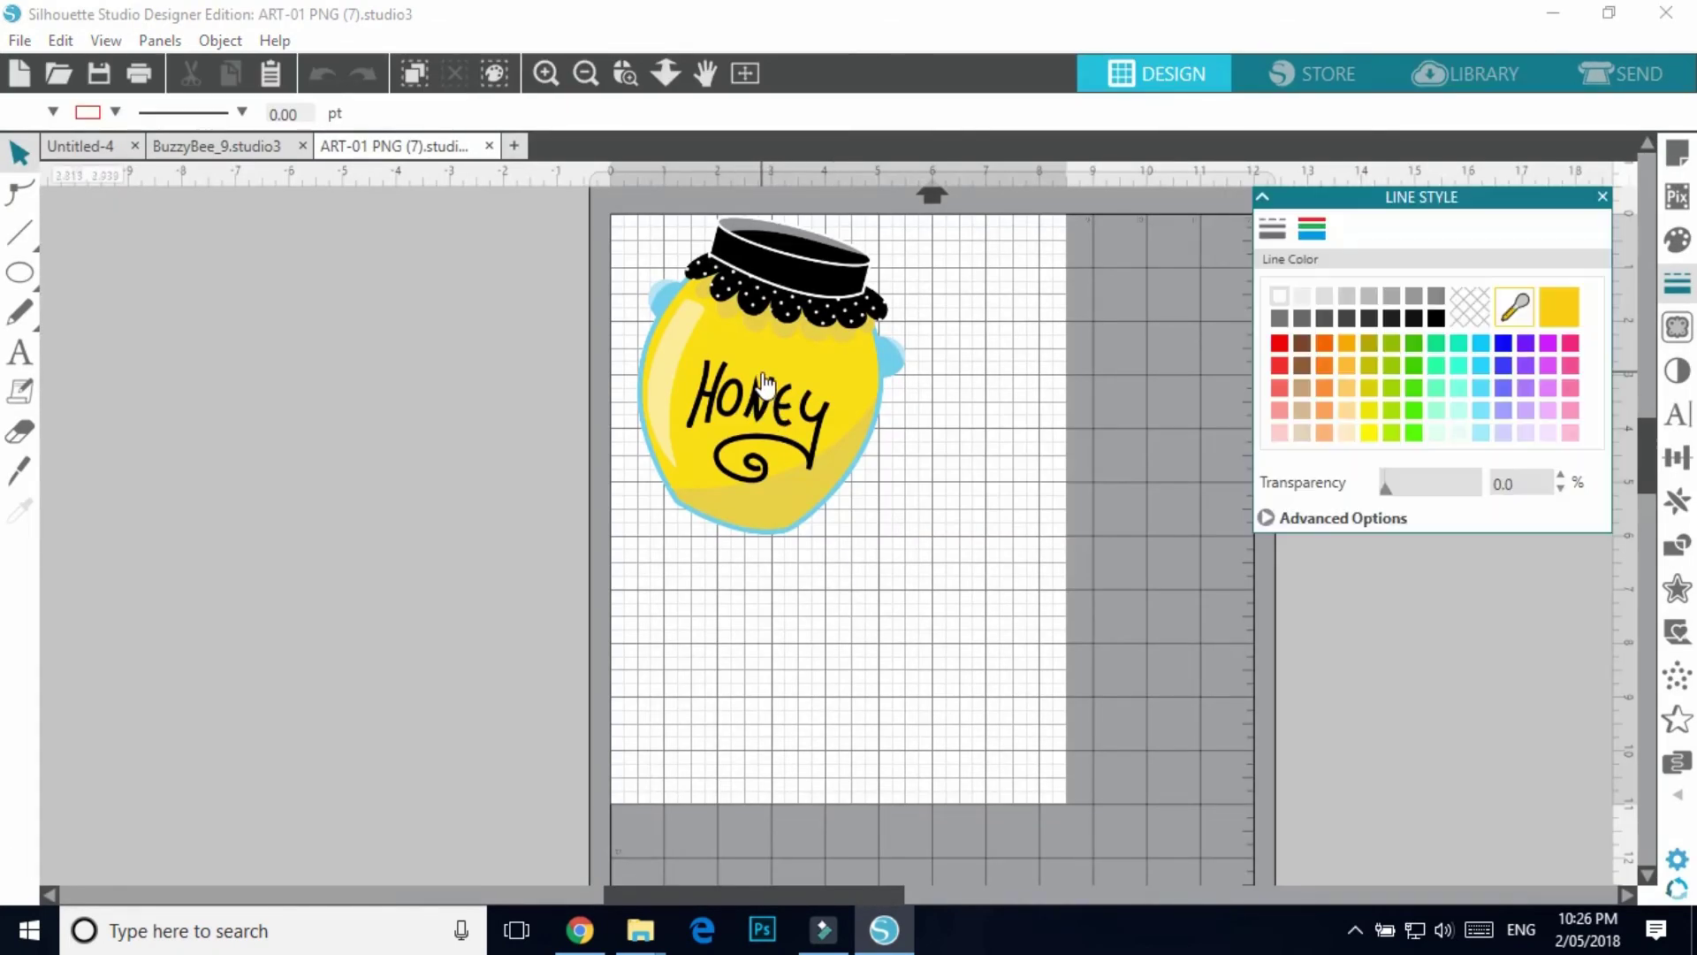
pyautogui.rightClick(764, 378)
pyautogui.click(844, 360)
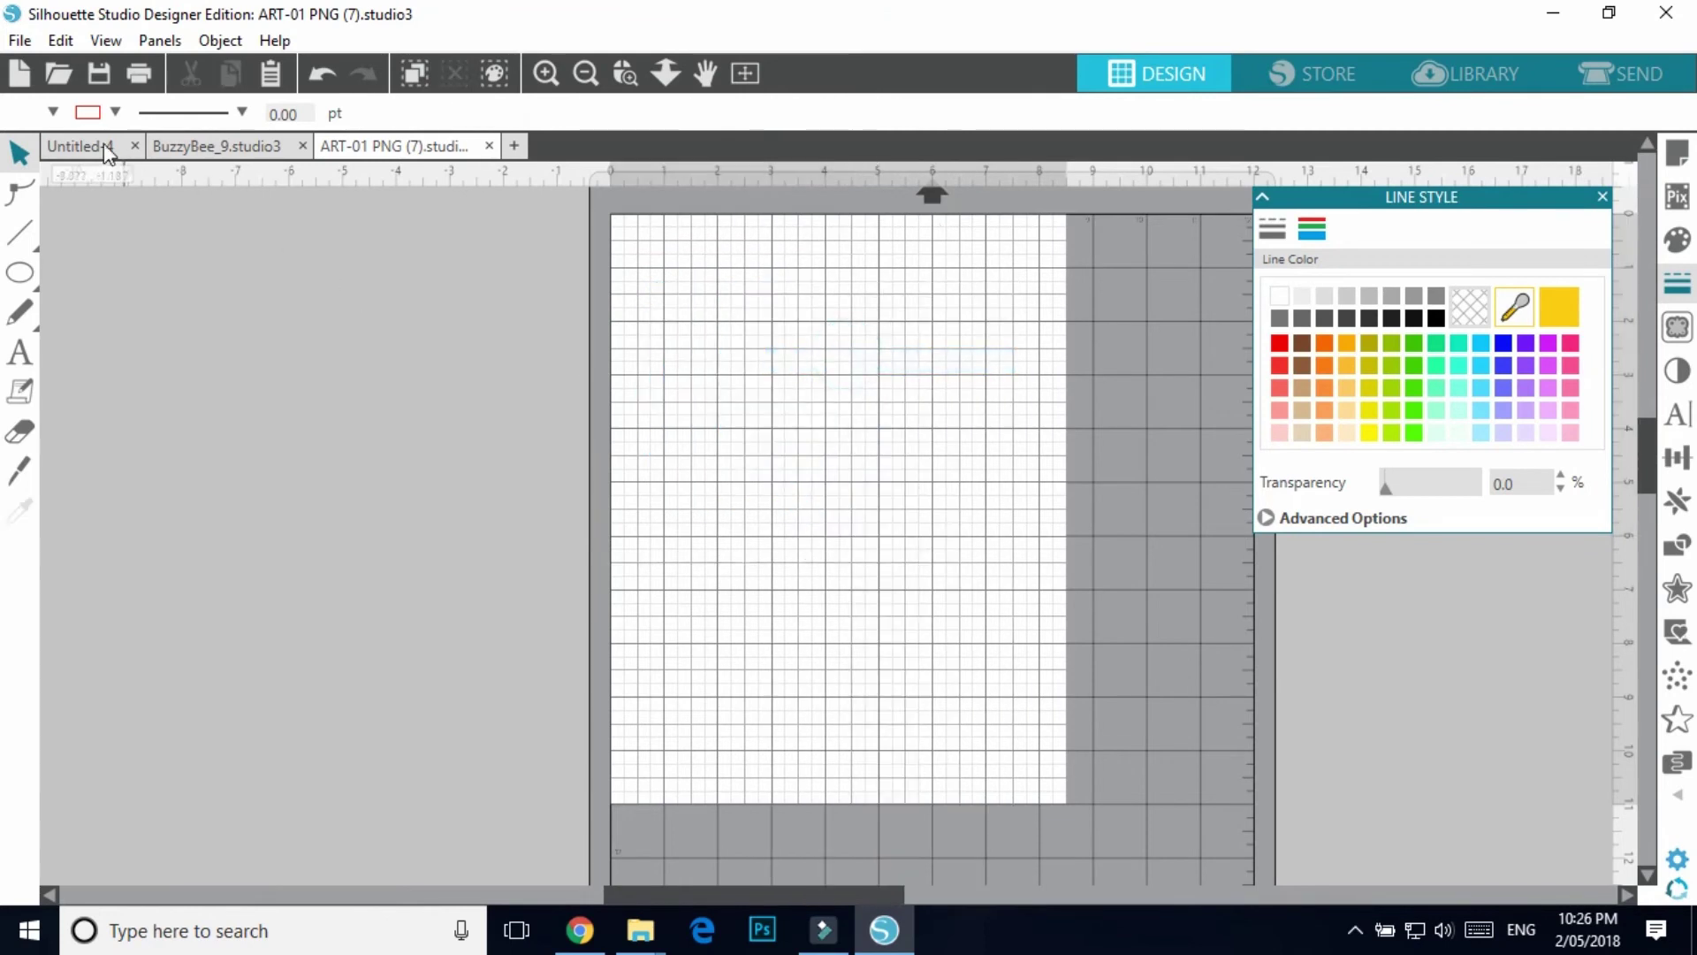
pyautogui.click(106, 148)
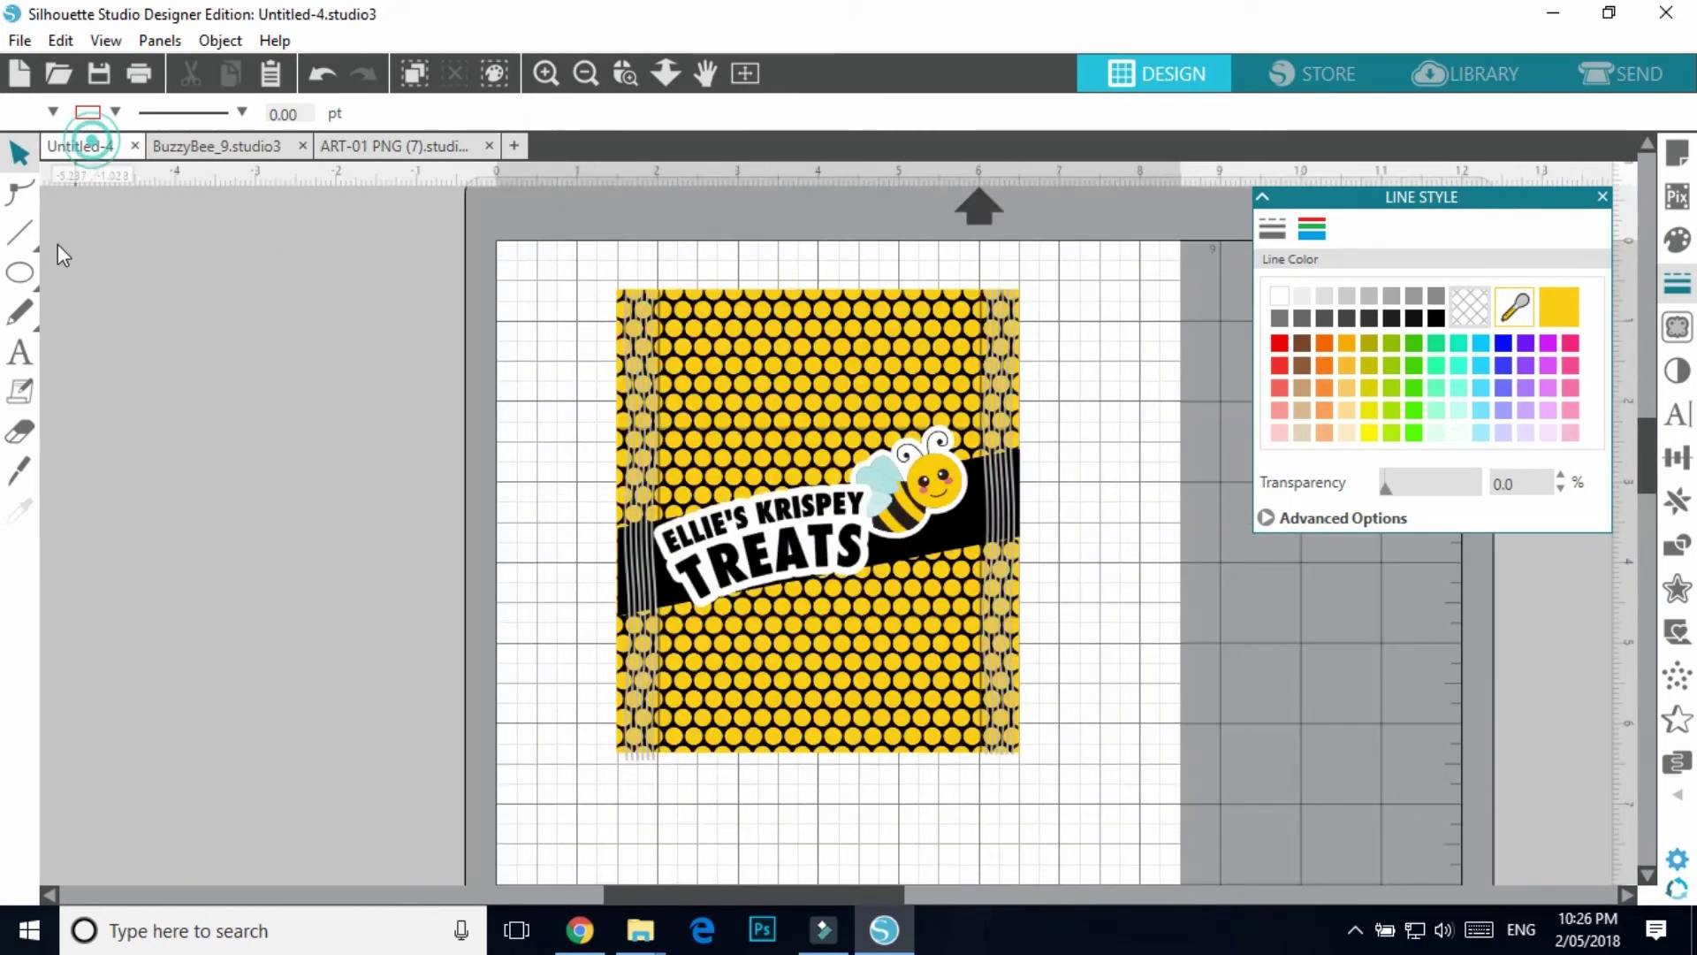
pyautogui.rightClick(330, 392)
pyautogui.click(390, 504)
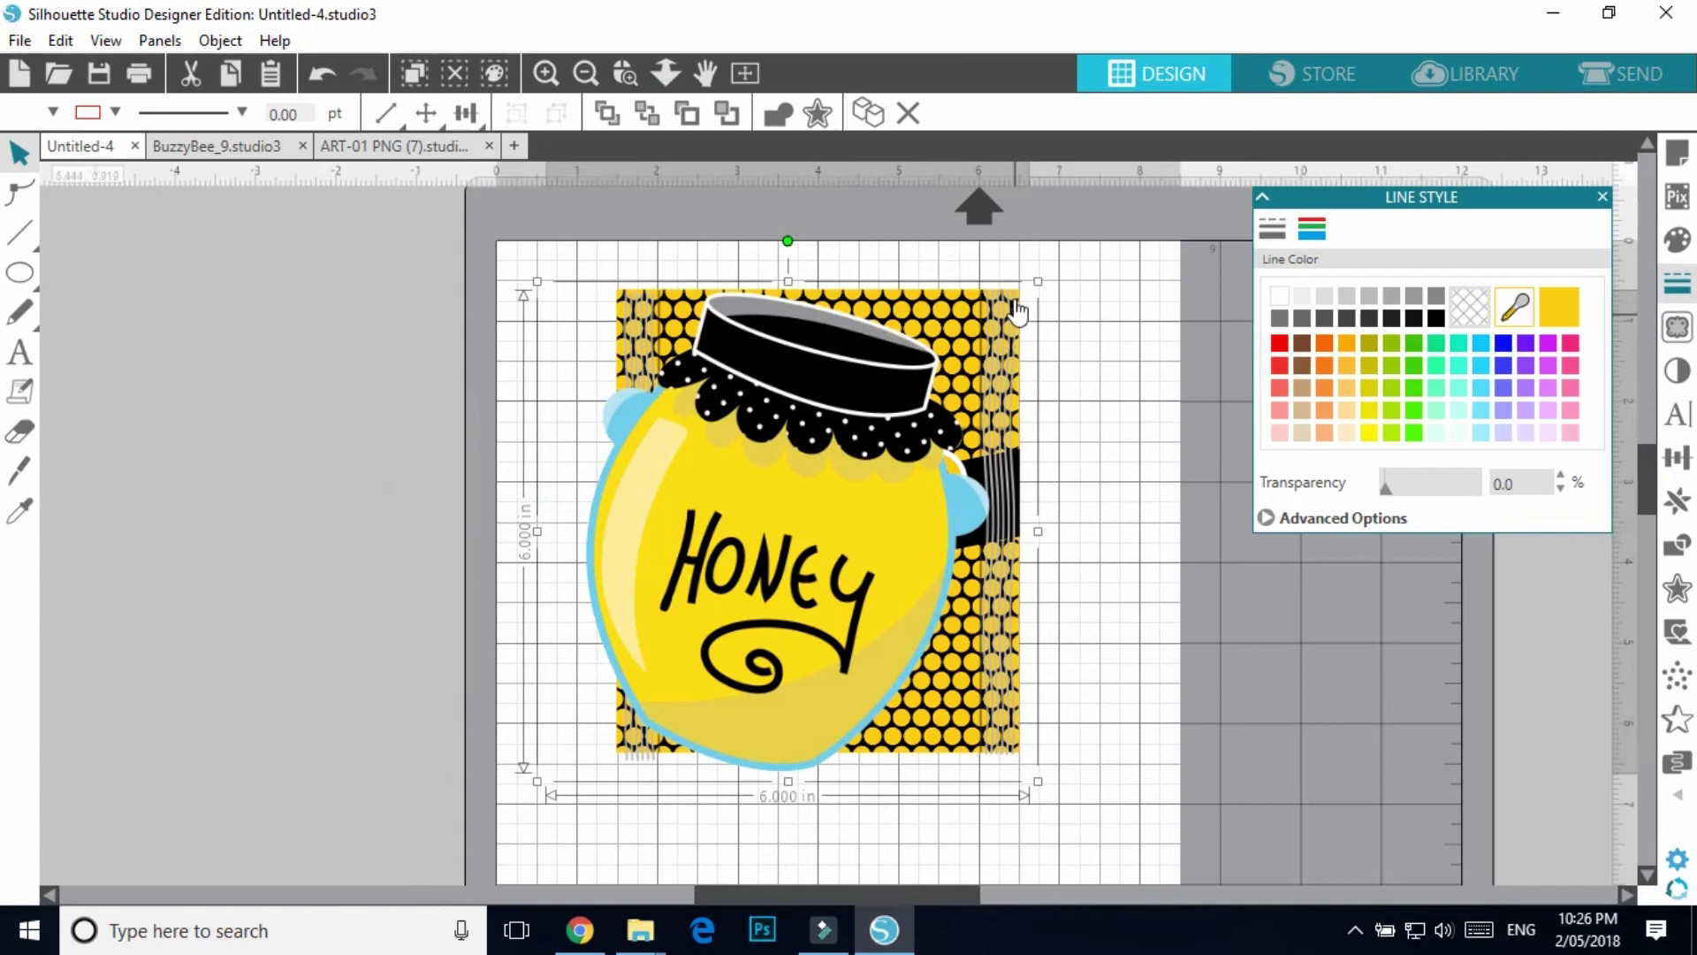
# - Shrink the honey jar, tilt it clockwise and set it aside beside the wrapper
pyautogui.moveTo(1037, 281); pyautogui.dragTo(704, 642)
pyautogui.moveTo(689, 741); pyautogui.dragTo(928, 535)
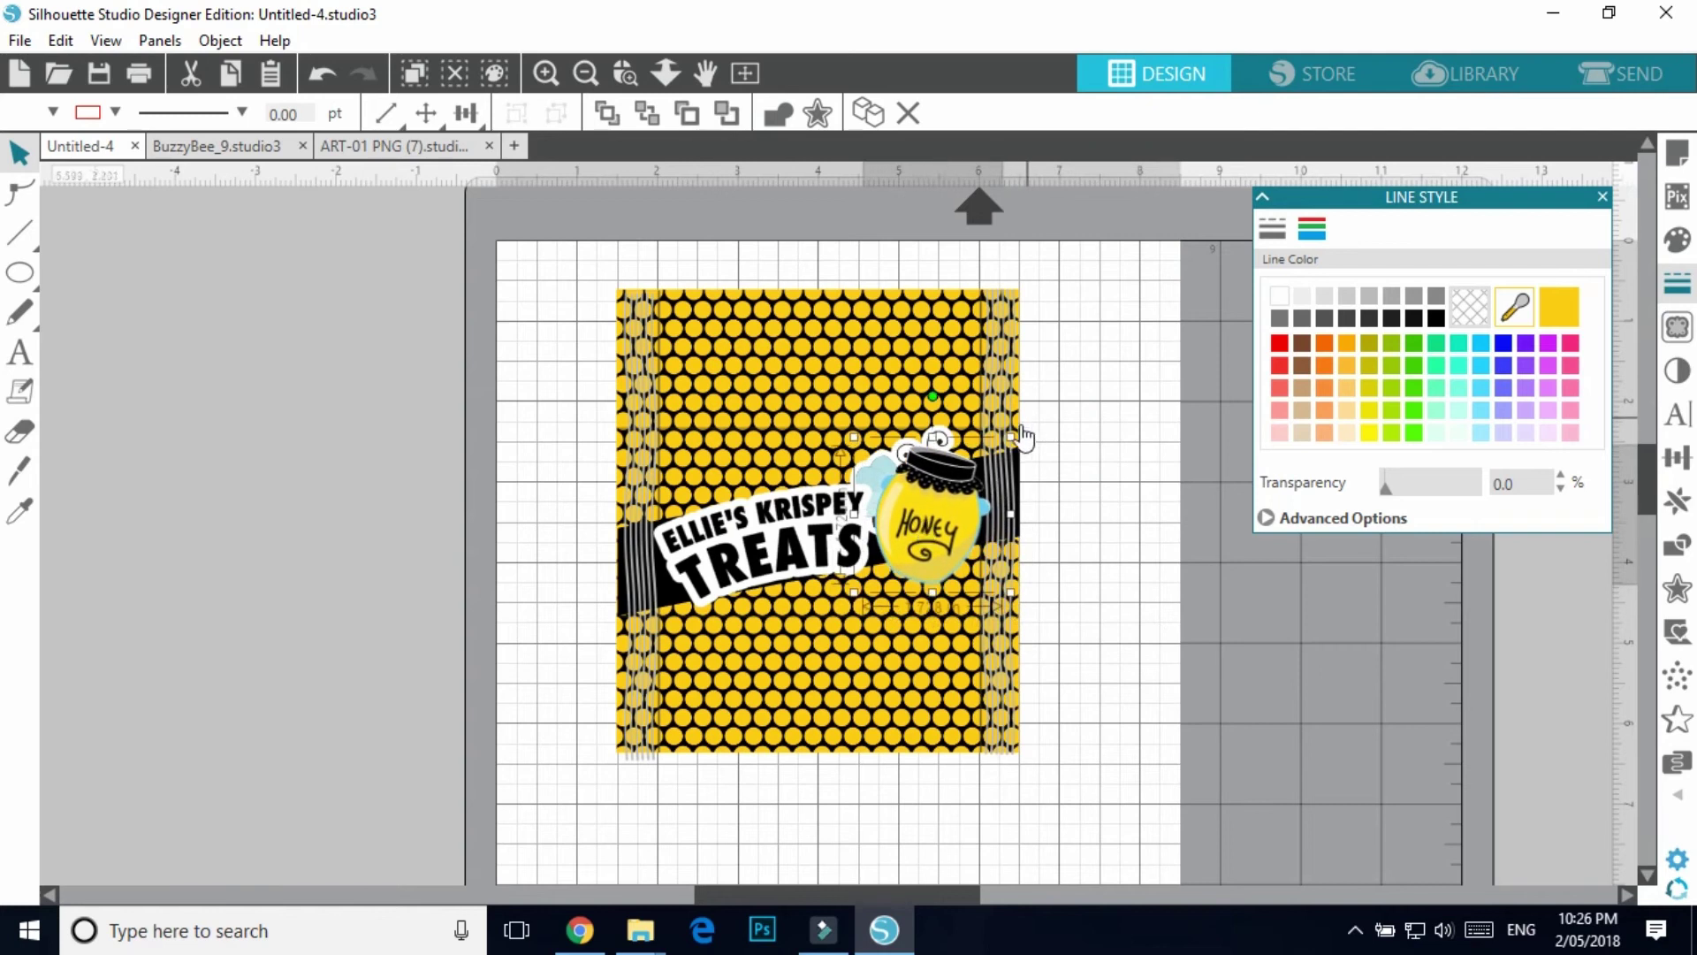
pyautogui.moveTo(1010, 436); pyautogui.dragTo(977, 449)
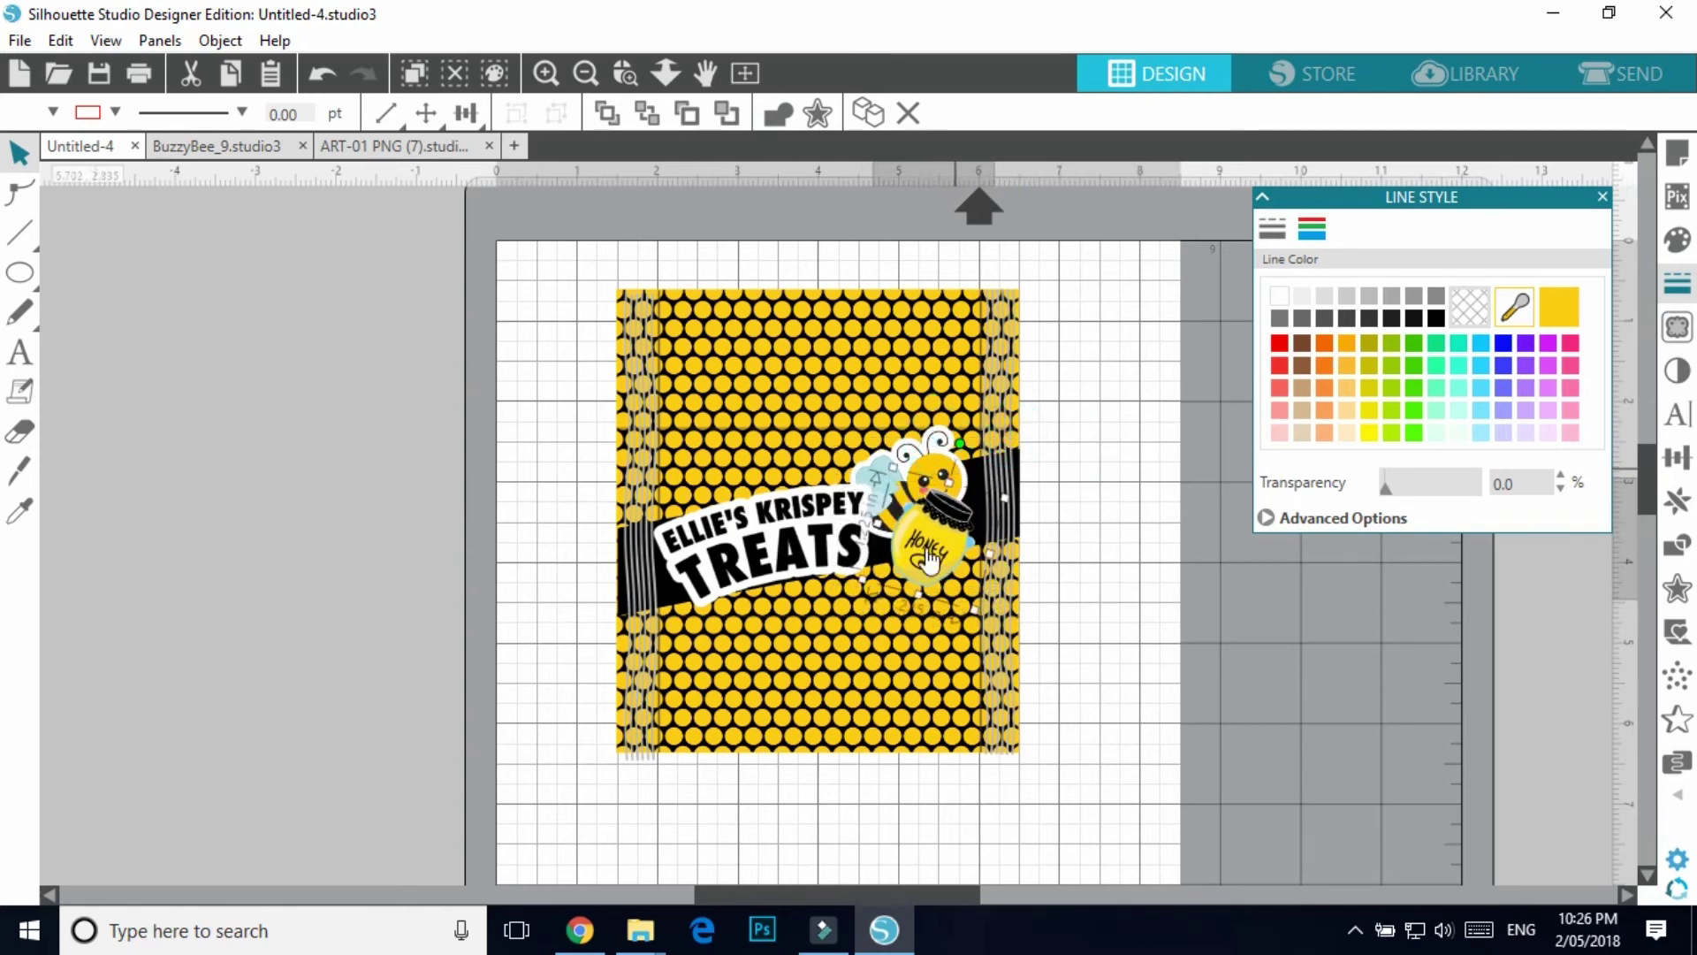
pyautogui.moveTo(941, 583); pyautogui.dragTo(915, 559)
pyautogui.moveTo(993, 482); pyautogui.dragTo(285, 592)
# - Enlarge the bee and place it on the upper edge of the black band, tucked behind the end of the lettering
pyautogui.click(939, 508)
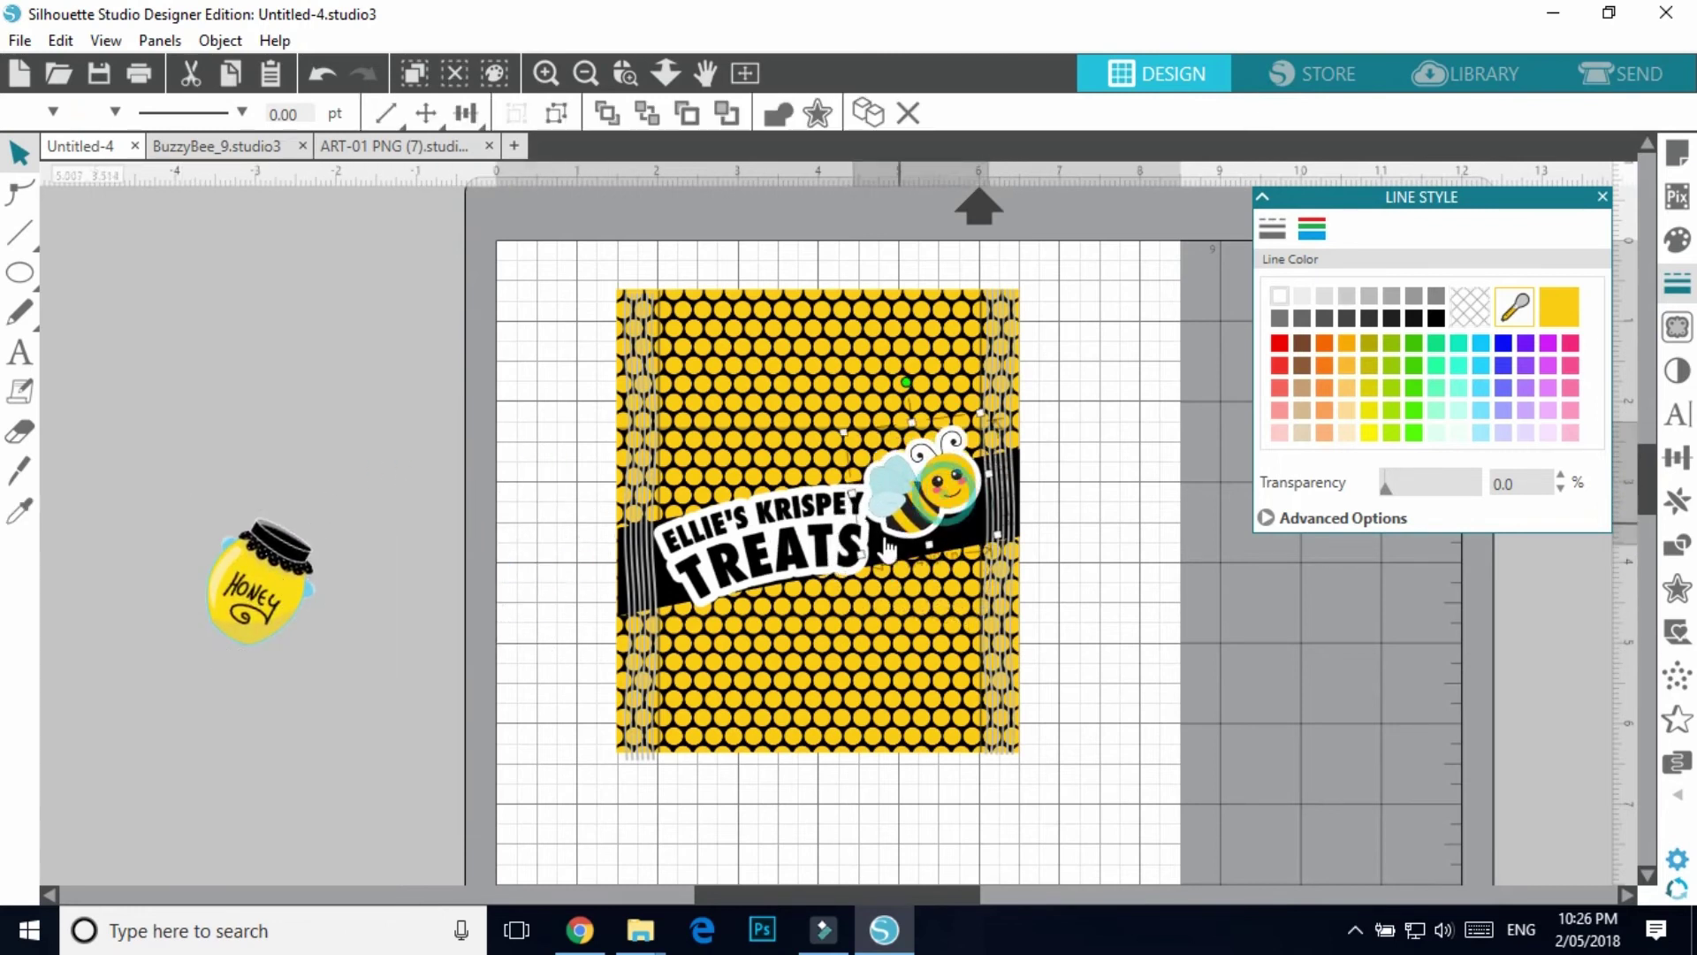
pyautogui.click(842, 573)
pyautogui.moveTo(946, 530); pyautogui.dragTo(948, 488)
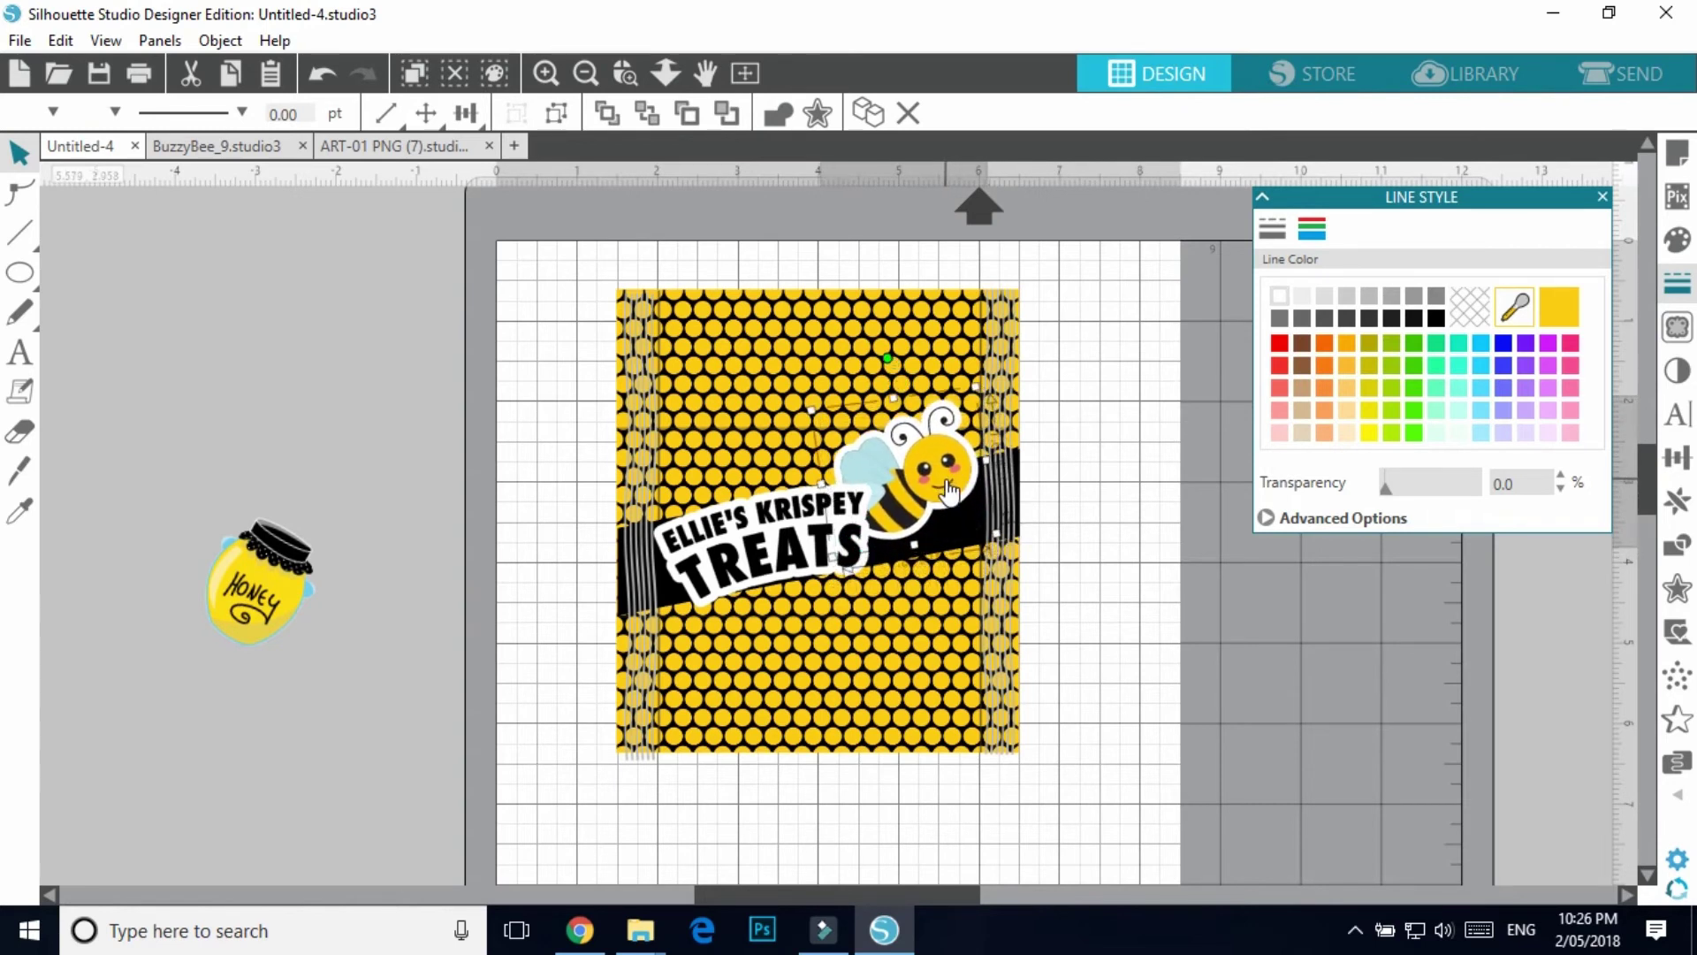
pyautogui.click(1115, 624)
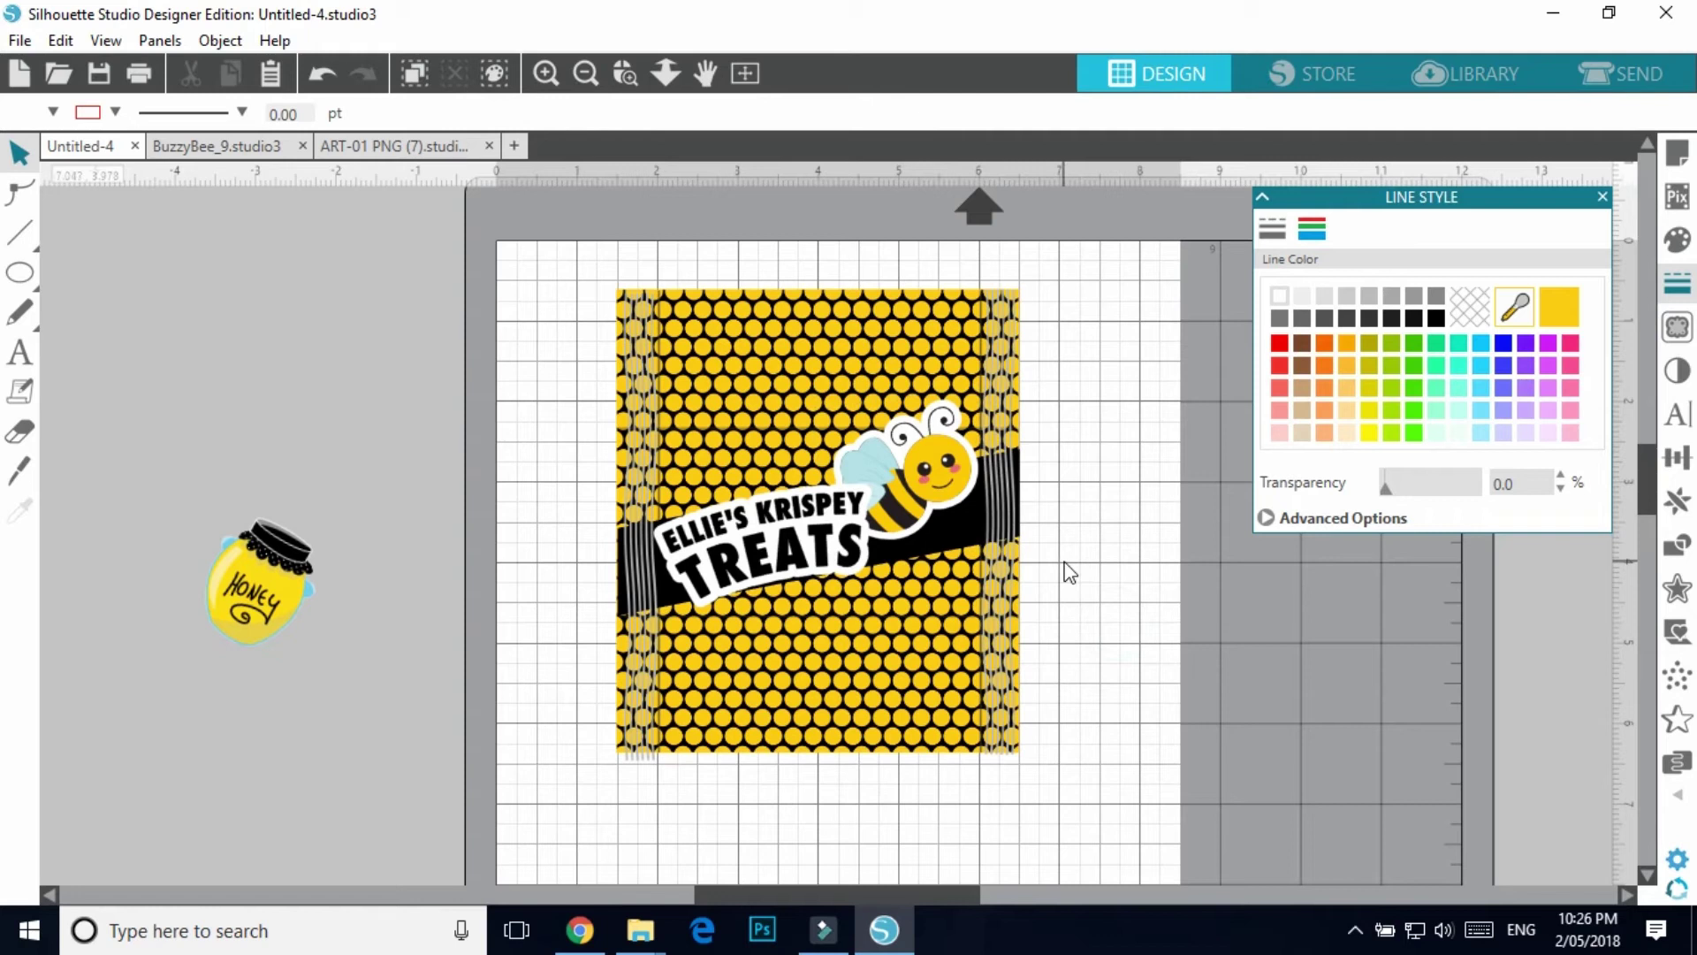
# - Ungroup the bee from its white outline shape and move both pieces off the wrapper
pyautogui.click(919, 510)
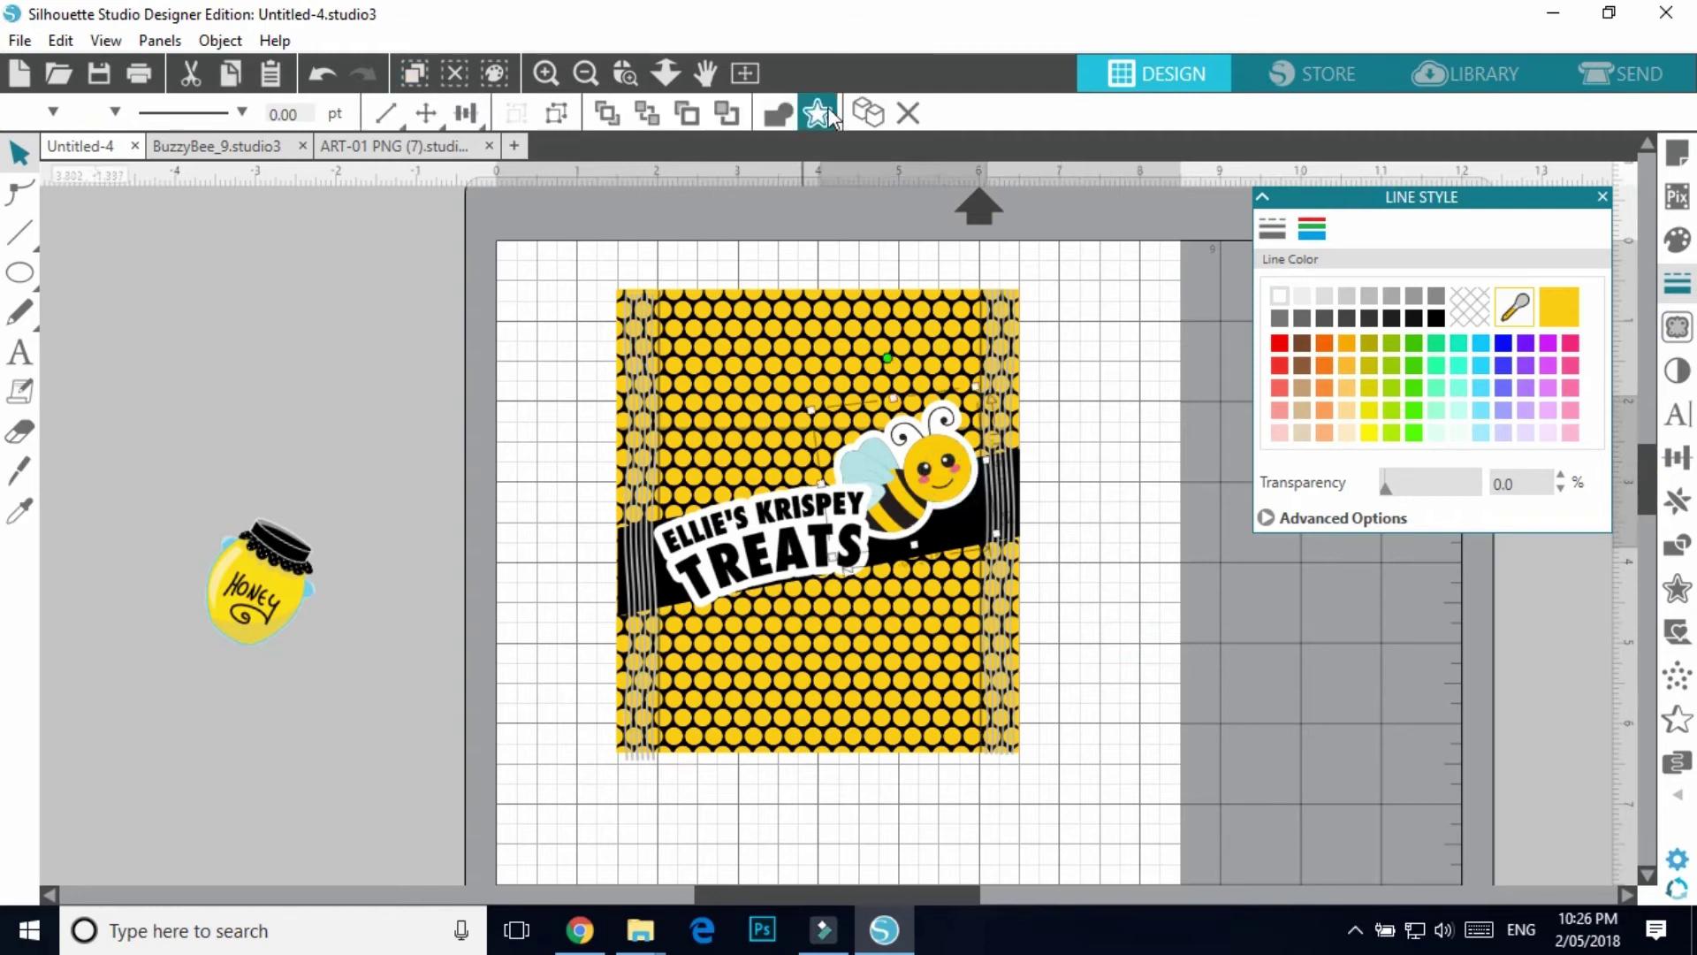
pyautogui.click(556, 115)
pyautogui.click(1303, 739)
pyautogui.moveTo(917, 494); pyautogui.dragTo(931, 525)
pyautogui.moveTo(913, 420); pyautogui.dragTo(433, 466)
pyautogui.moveTo(941, 528); pyautogui.dragTo(179, 731)
pyautogui.click(1266, 707)
# - Place the honey jar on the black band after the lettering, enlarge it slightly and send it backward twice behind the text
pyautogui.moveTo(252, 605); pyautogui.dragTo(927, 535)
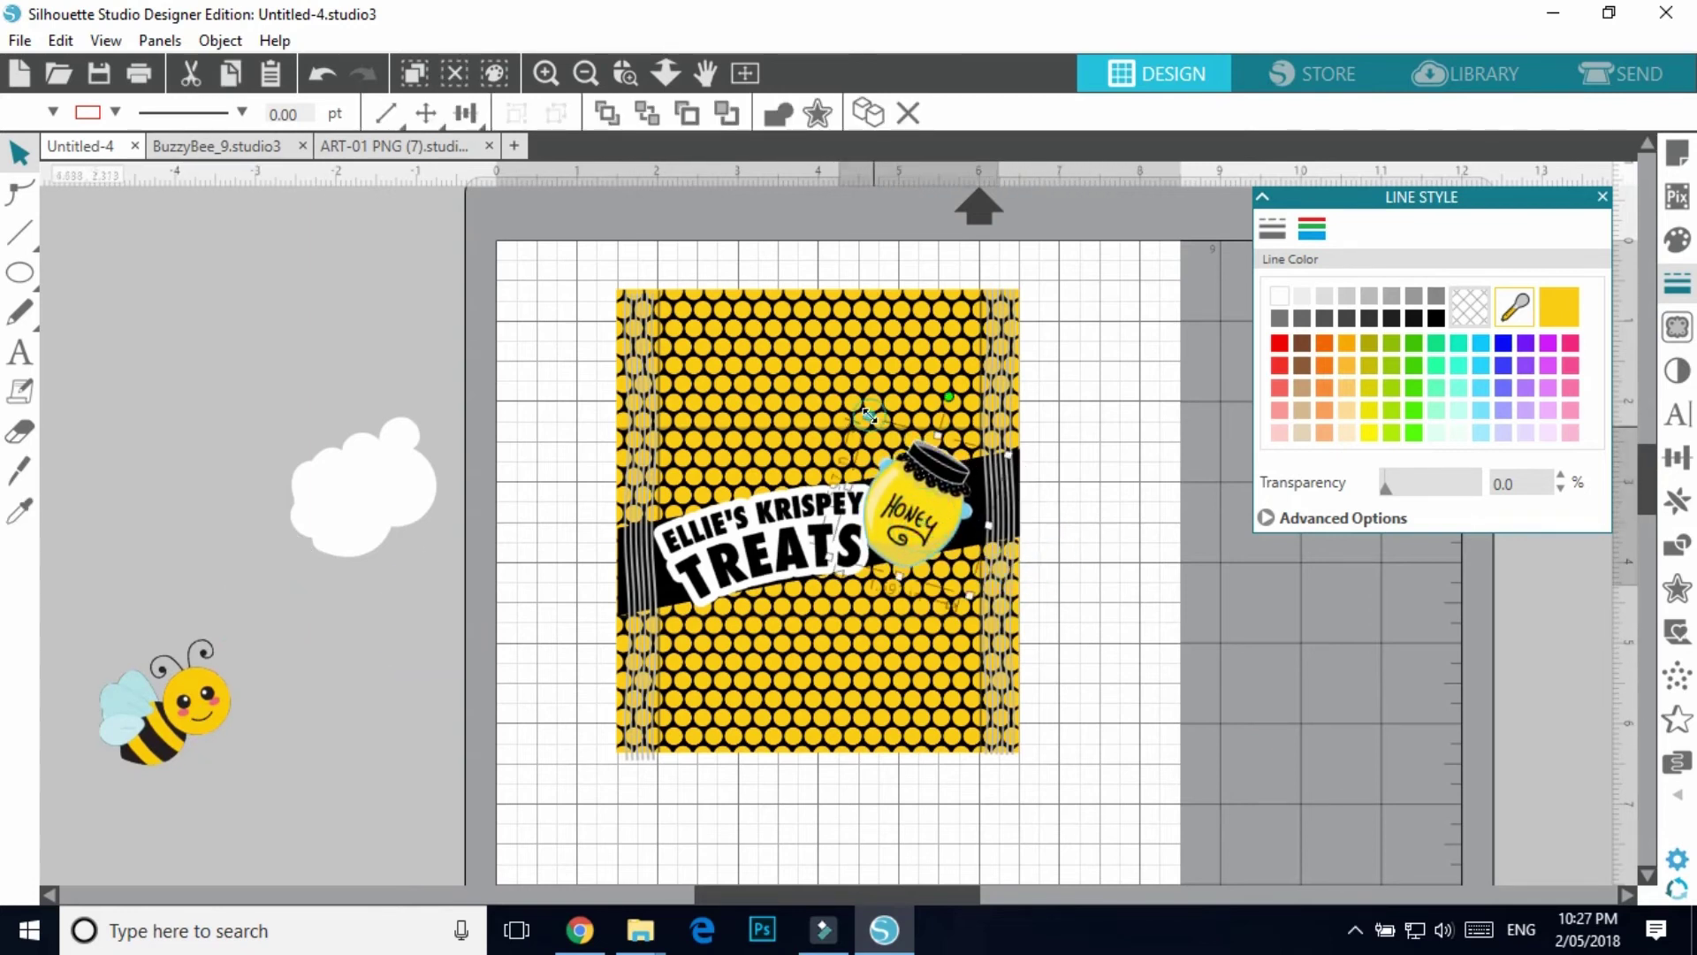
pyautogui.moveTo(869, 415); pyautogui.dragTo(862, 404)
pyautogui.rightClick(921, 505)
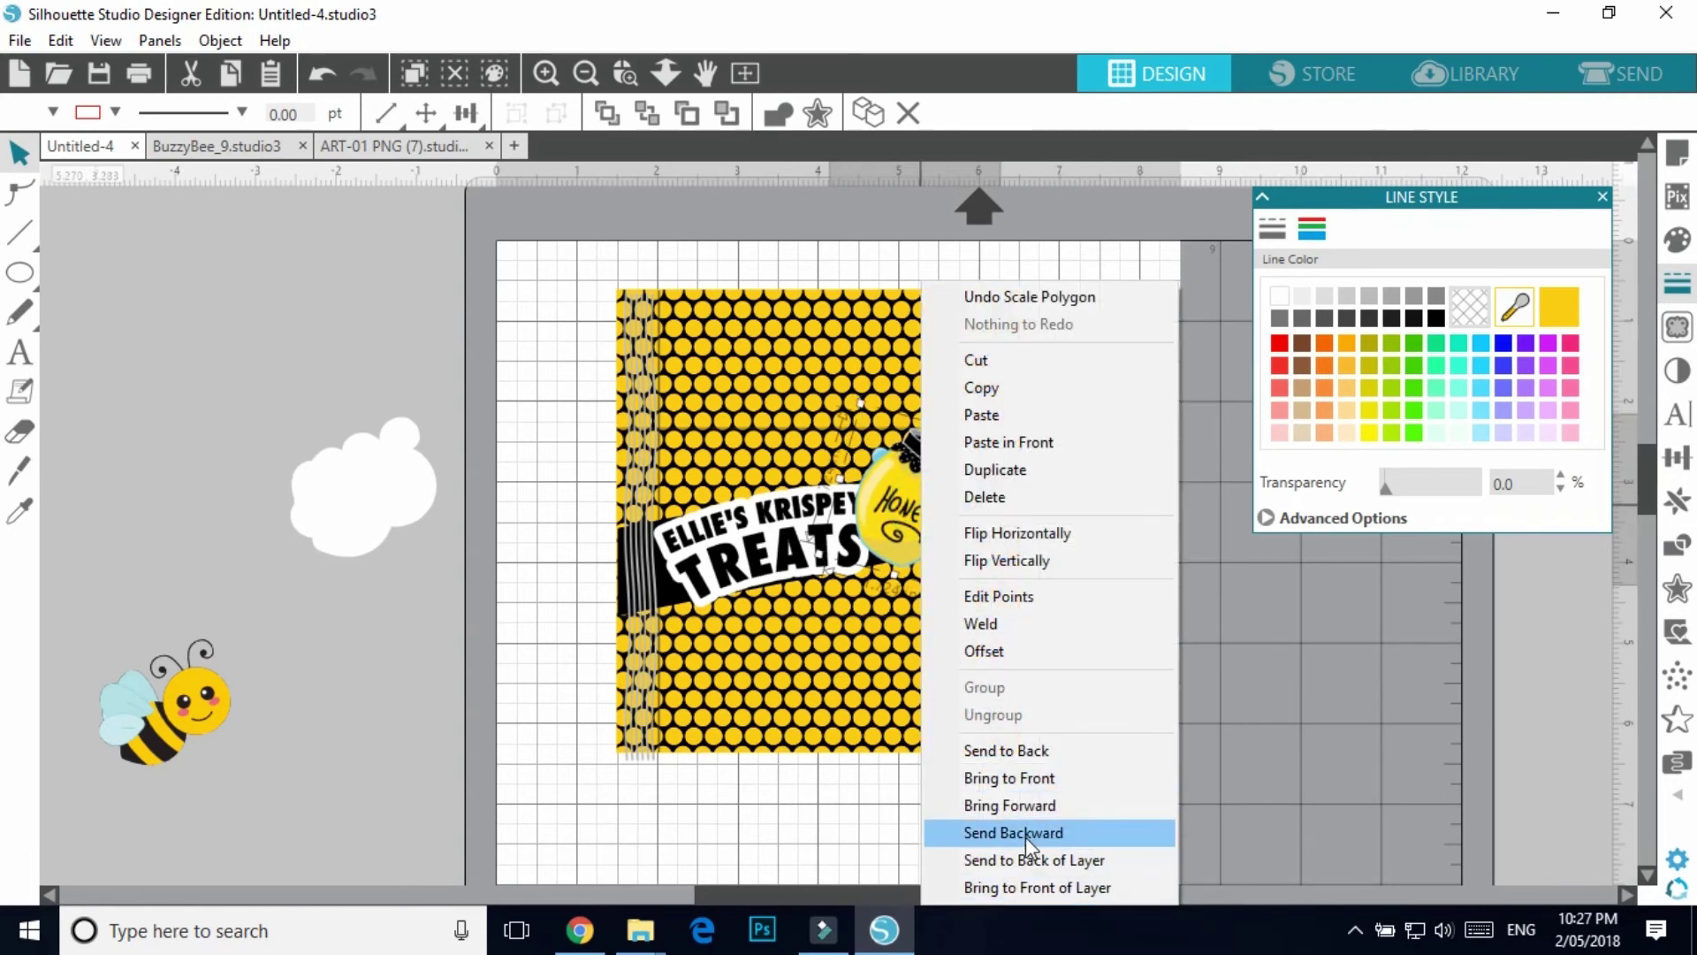
pyautogui.click(1026, 834)
pyautogui.rightClick(910, 530)
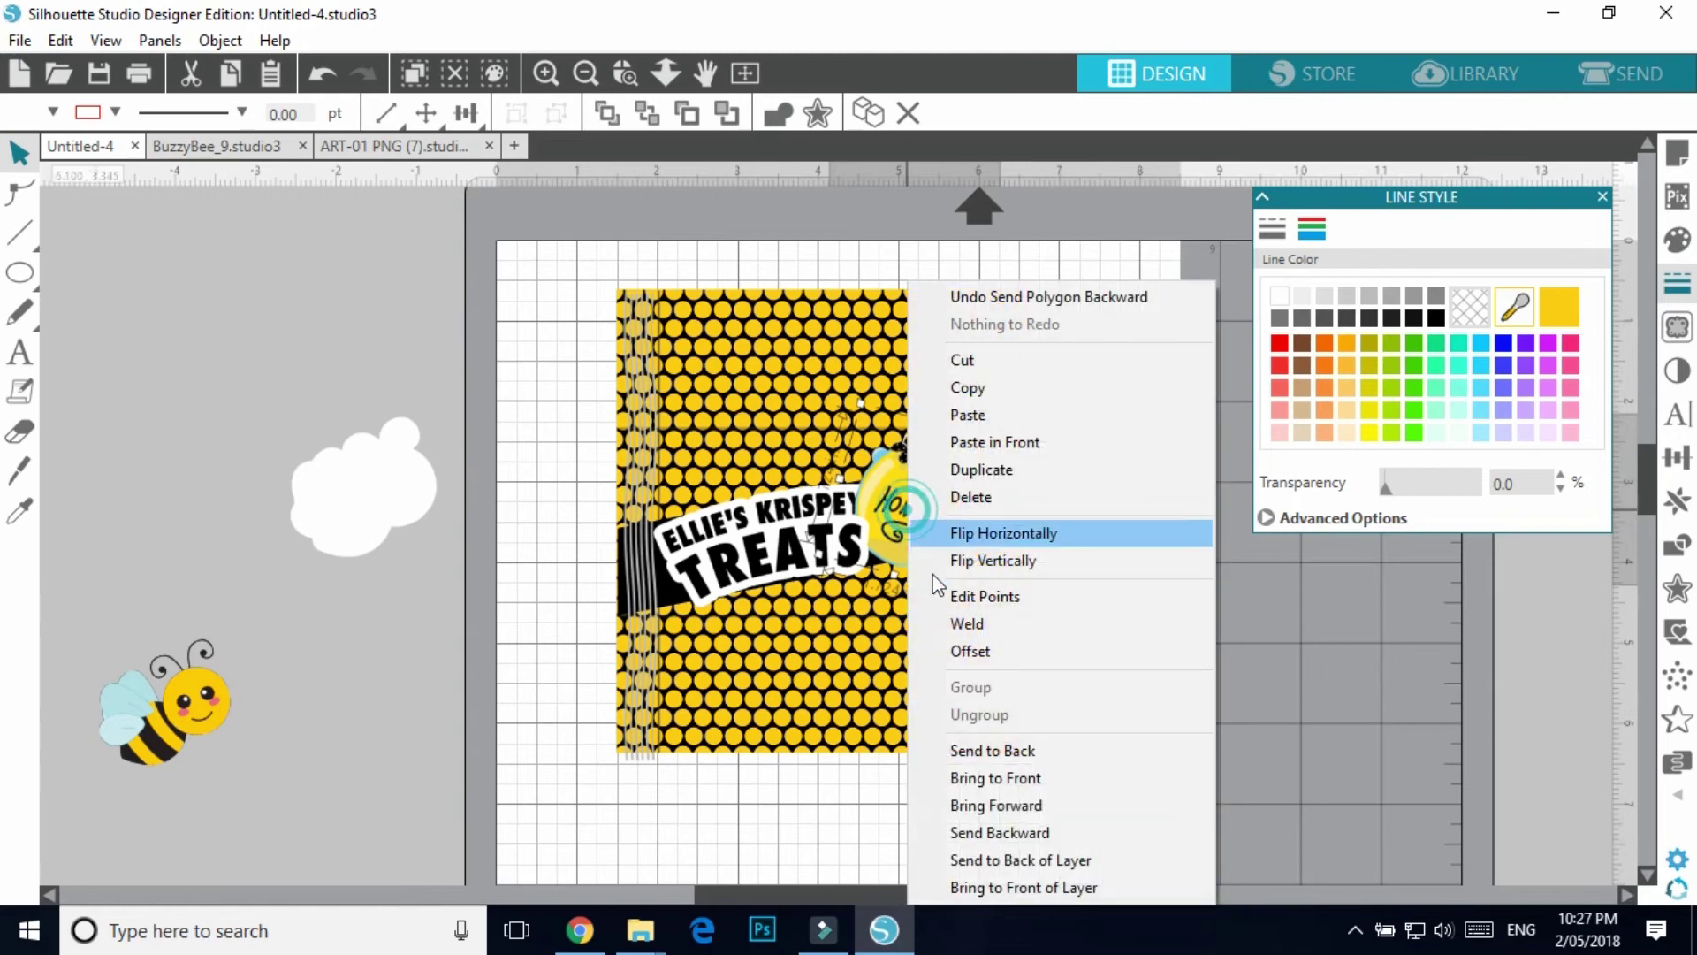
pyautogui.click(1017, 836)
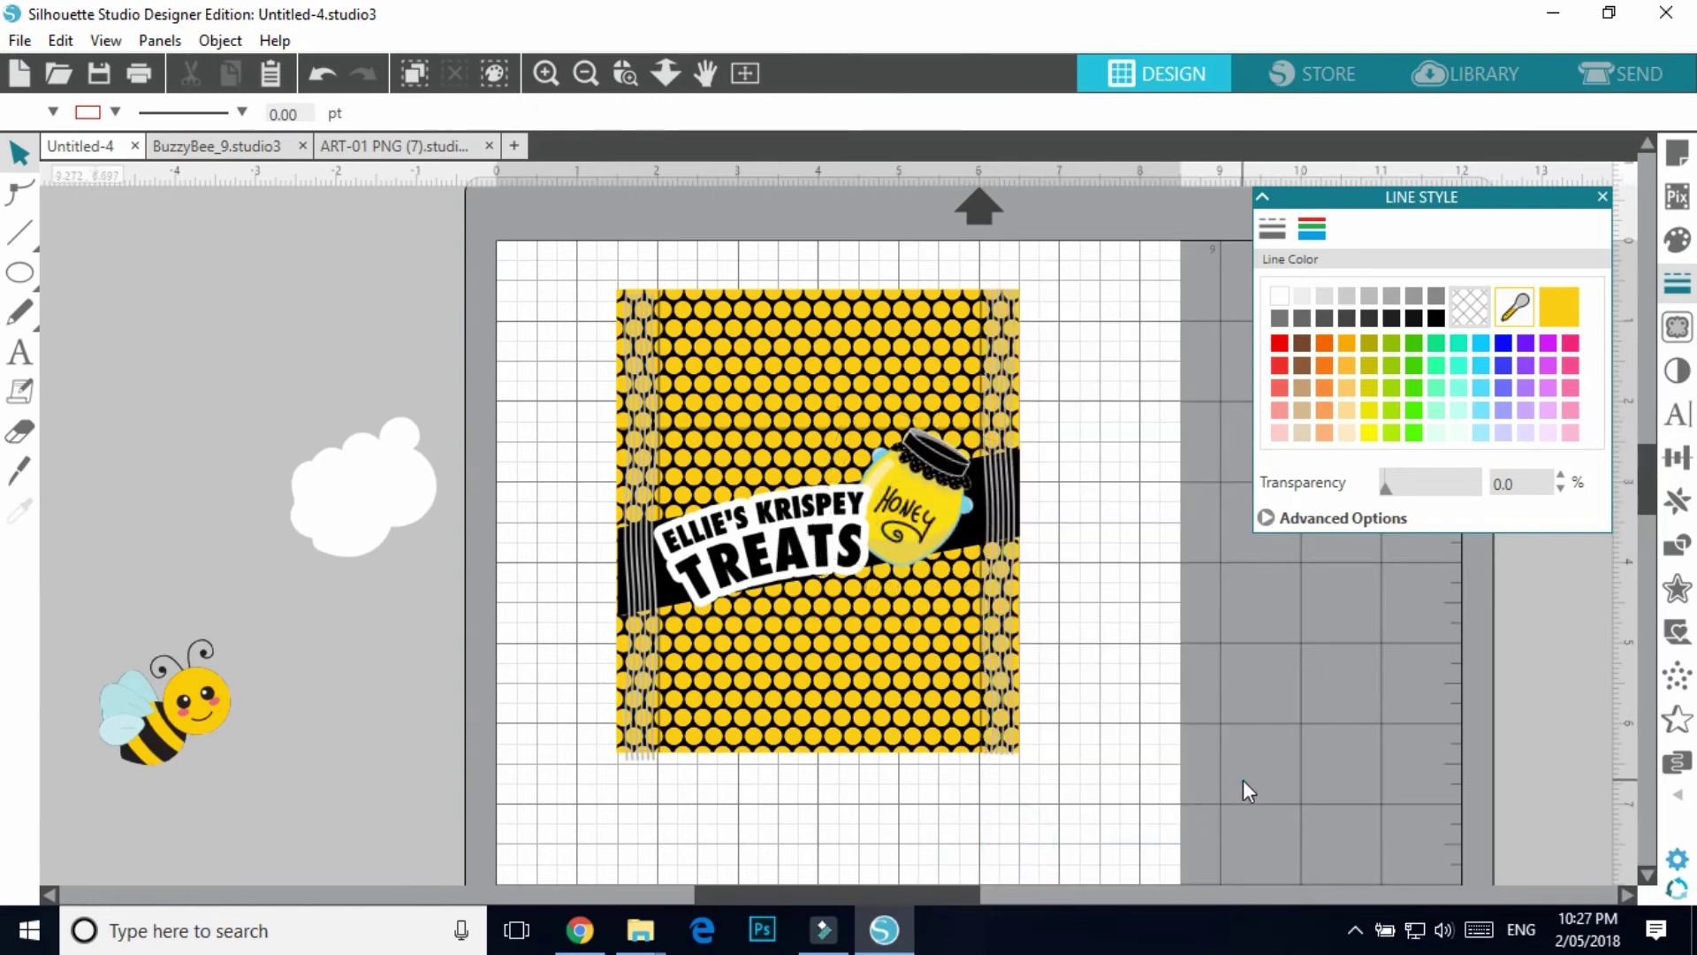
# - Nudge the dotted background with its black band and crinkle lines slightly down and to the right beneath the lettering
pyautogui.moveTo(642, 435); pyautogui.dragTo(649, 448)
pyautogui.click(698, 274)
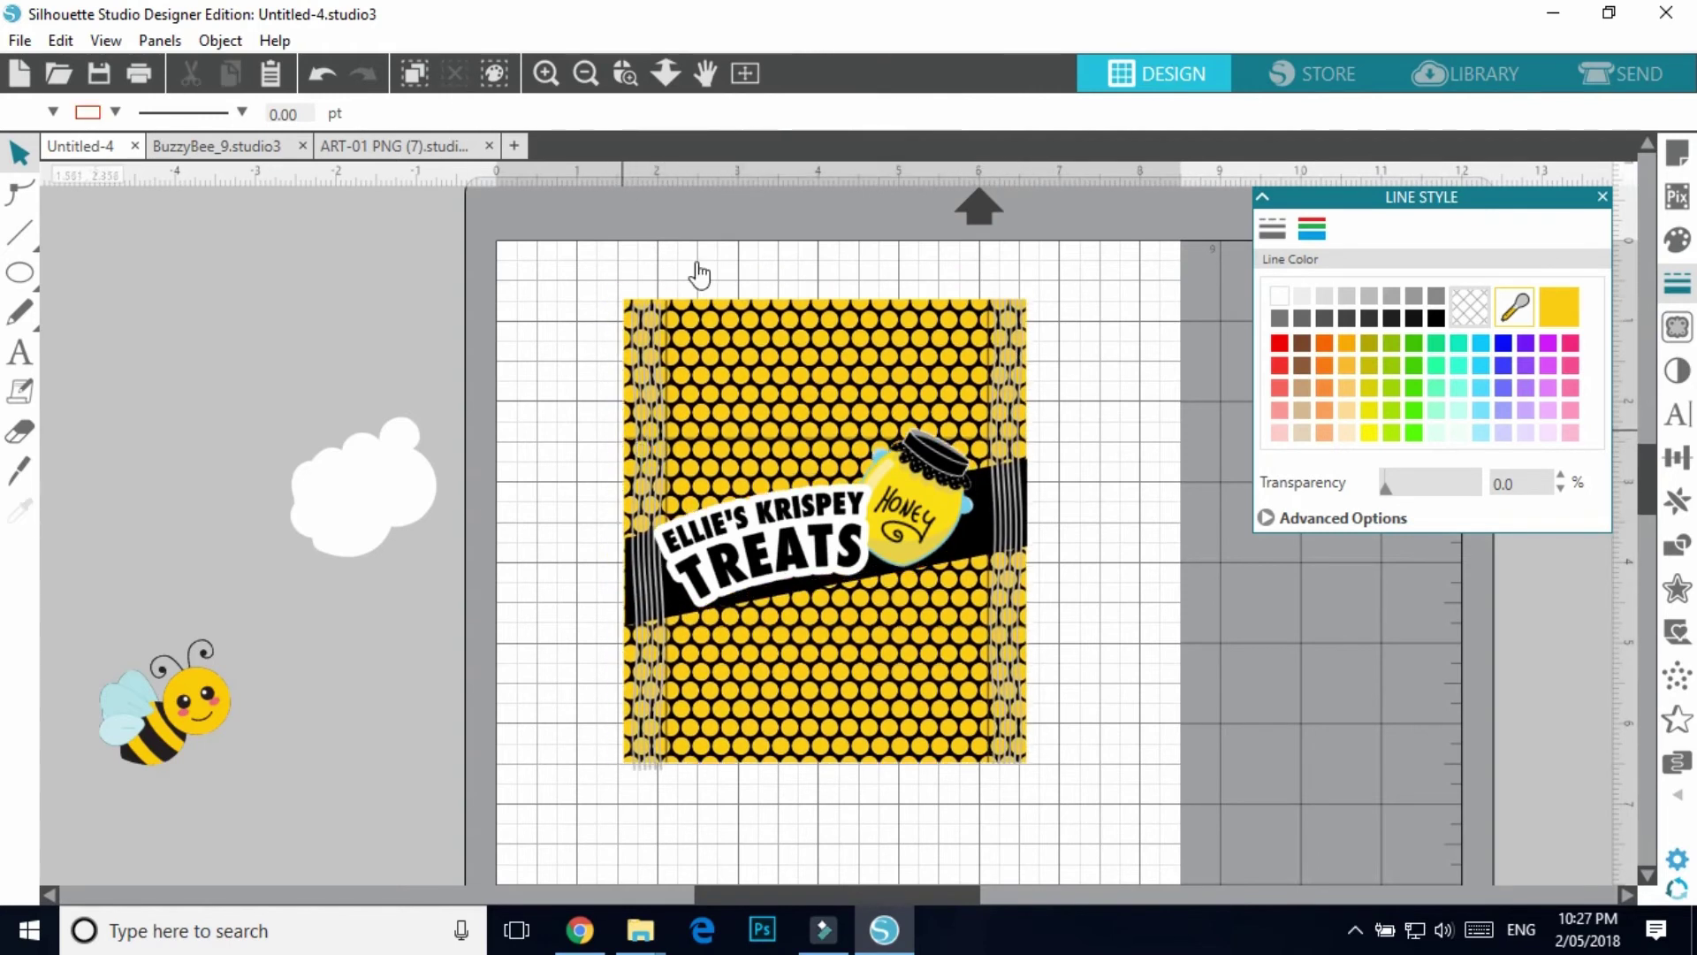
# - Undo the last background move and group all the wrapper pieces into one object
pyautogui.click(325, 74)
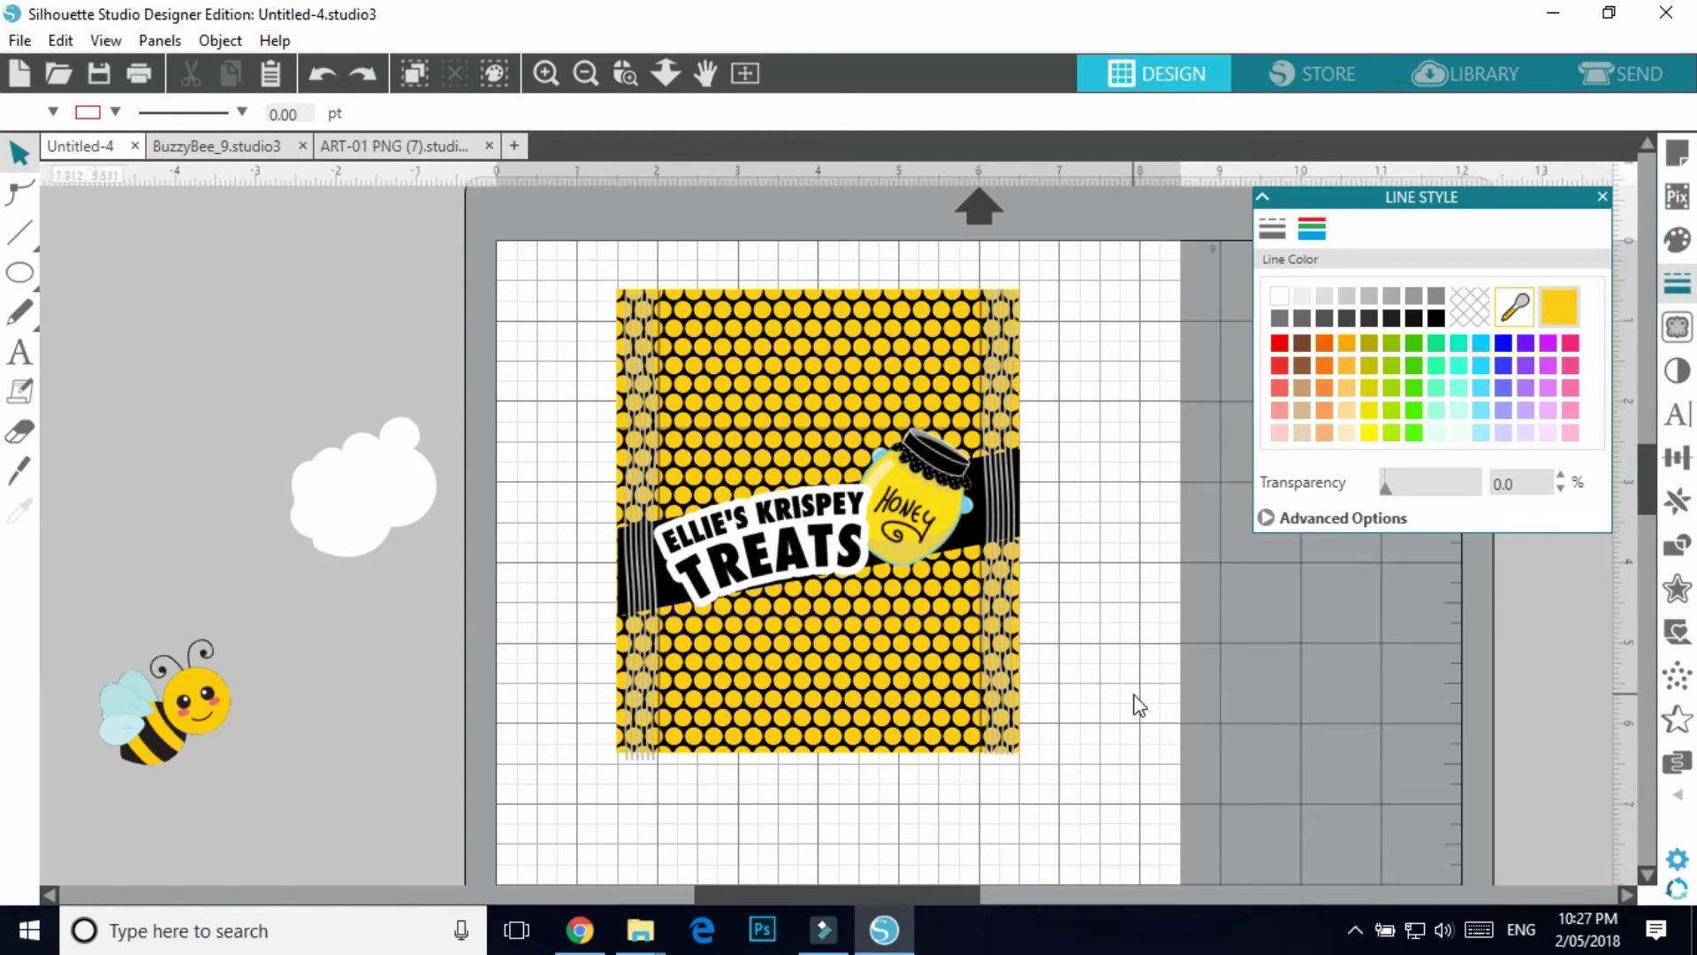
pyautogui.moveTo(618, 247); pyautogui.dragTo(1083, 778)
pyautogui.click(517, 113)
pyautogui.scroll(-1, 1168, 669)
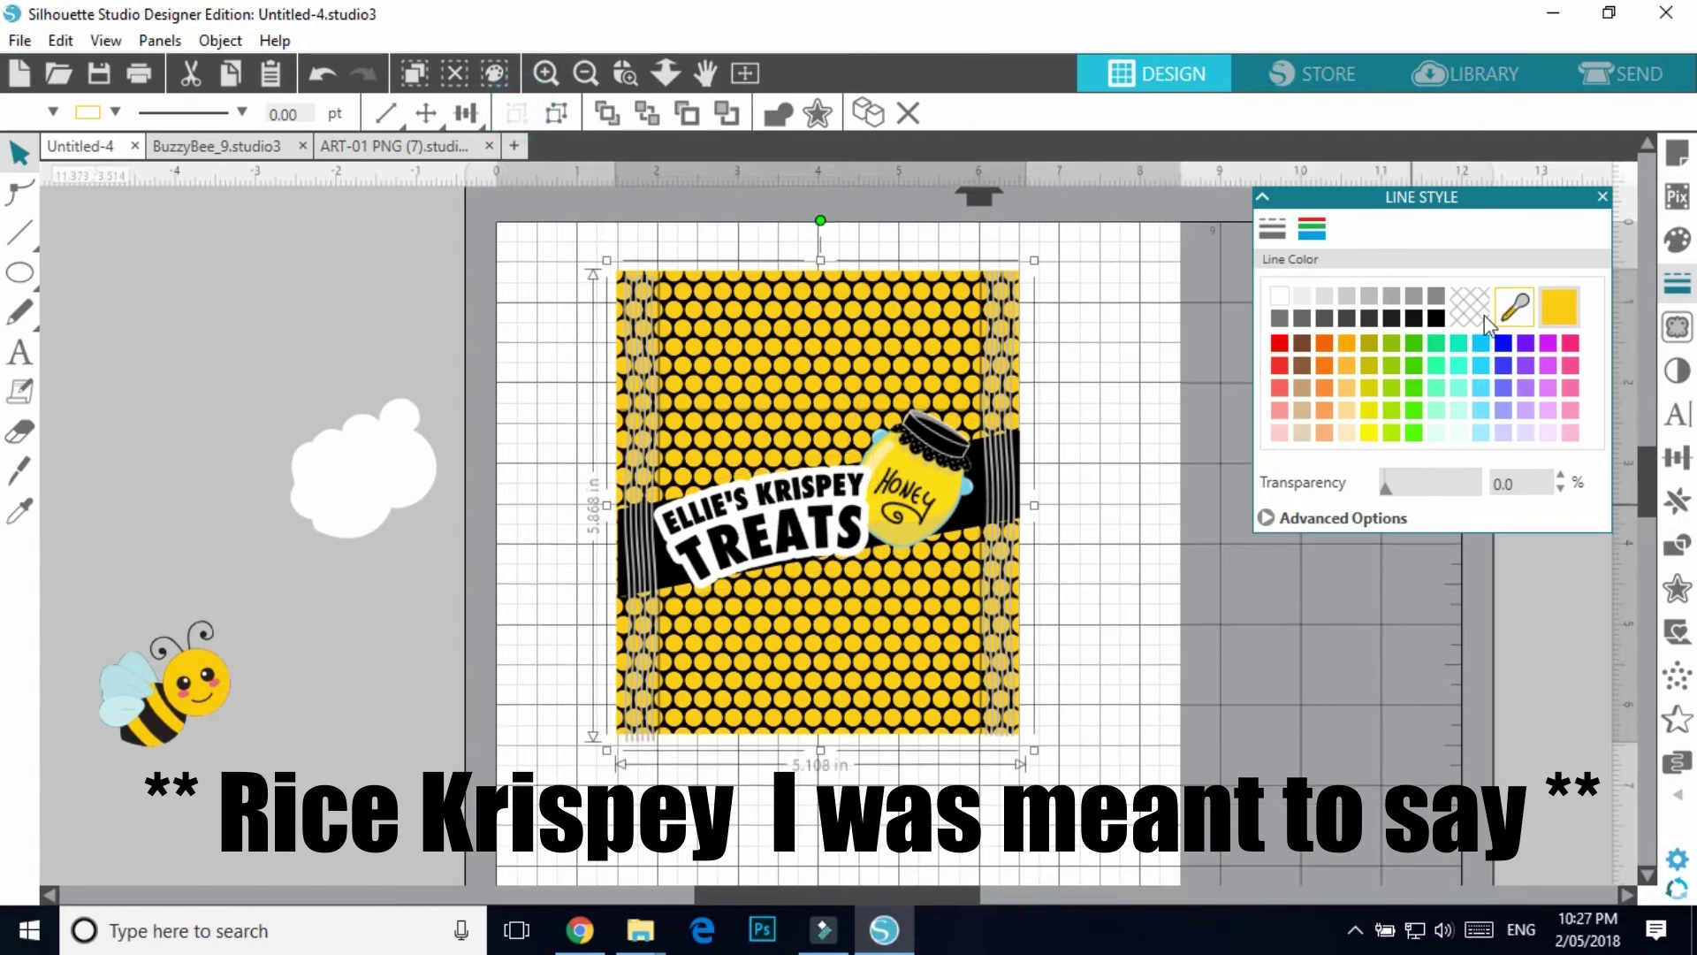
# - Move the grouped wrapper slightly to the right on the page and set the page size to A4
pyautogui.click(1602, 196)
pyautogui.moveTo(1005, 629); pyautogui.dragTo(1044, 635)
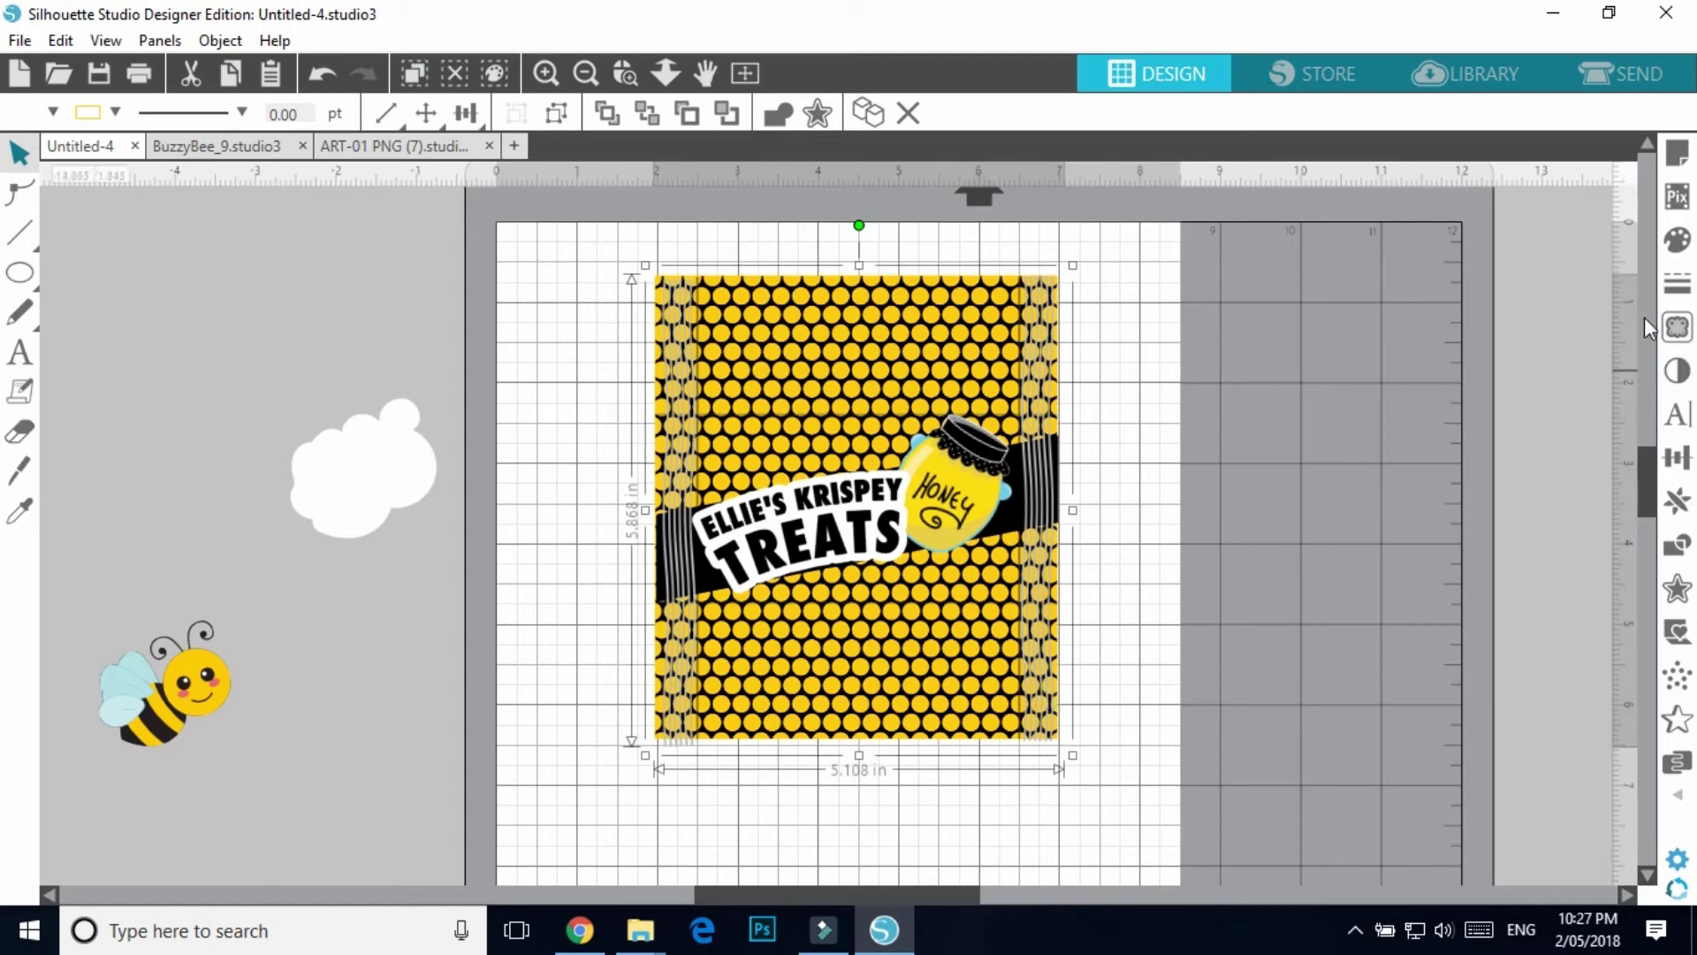
pyautogui.click(1685, 156)
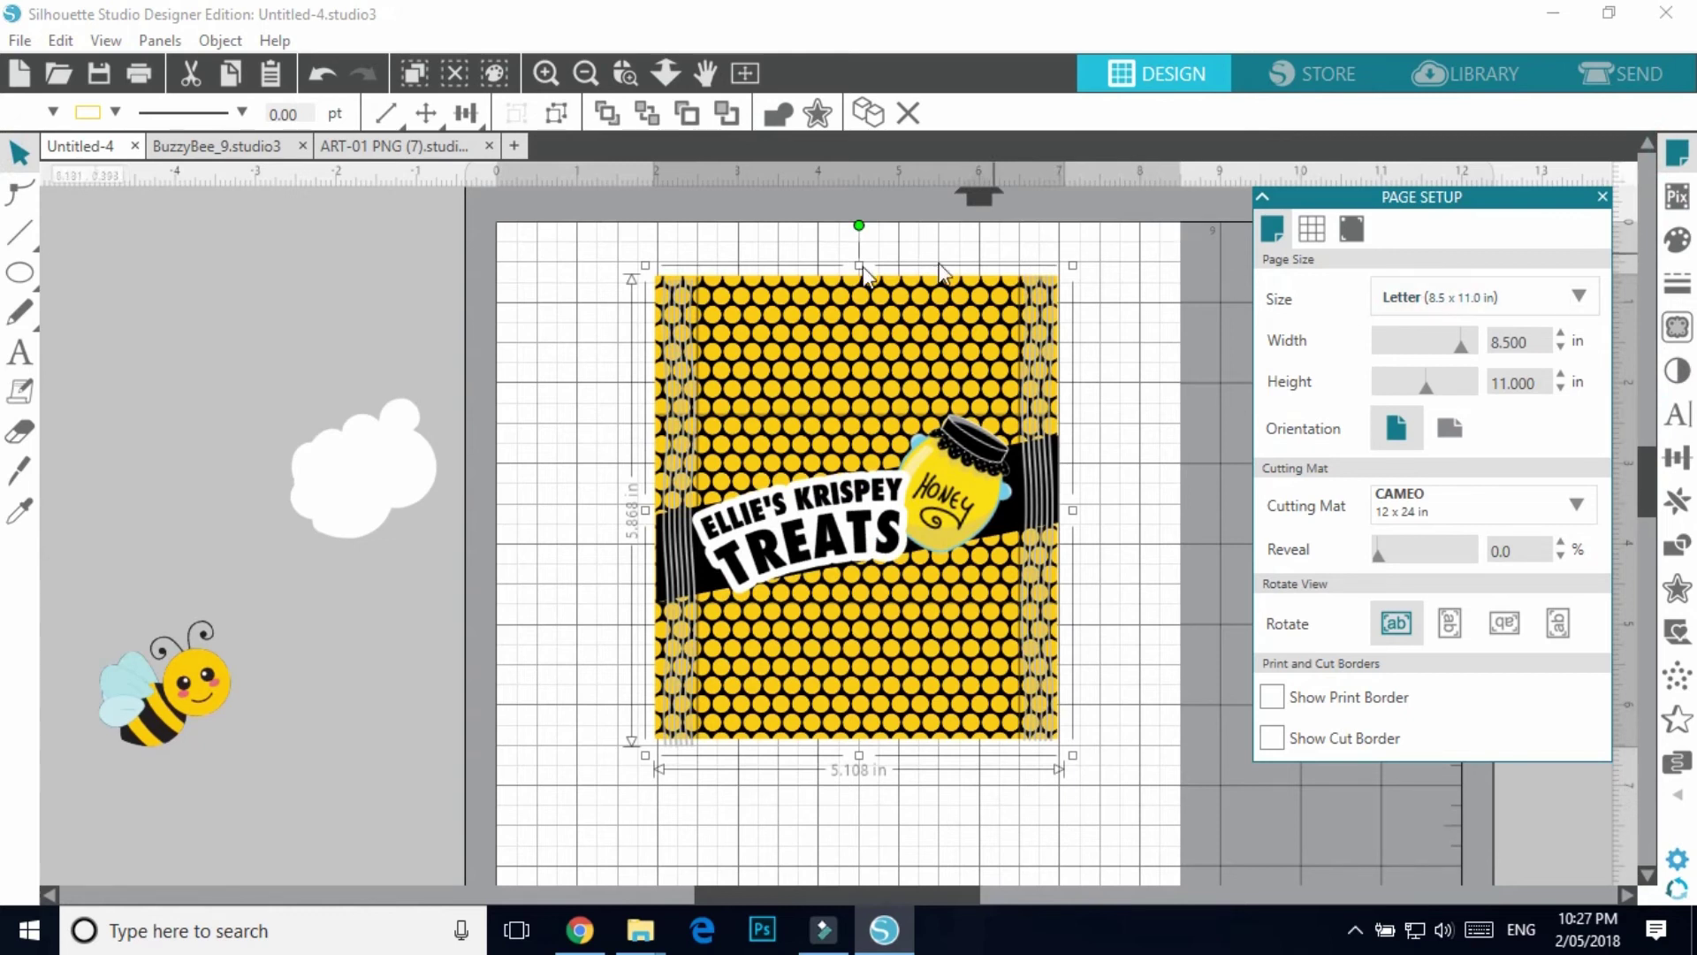
pyautogui.click(1467, 300)
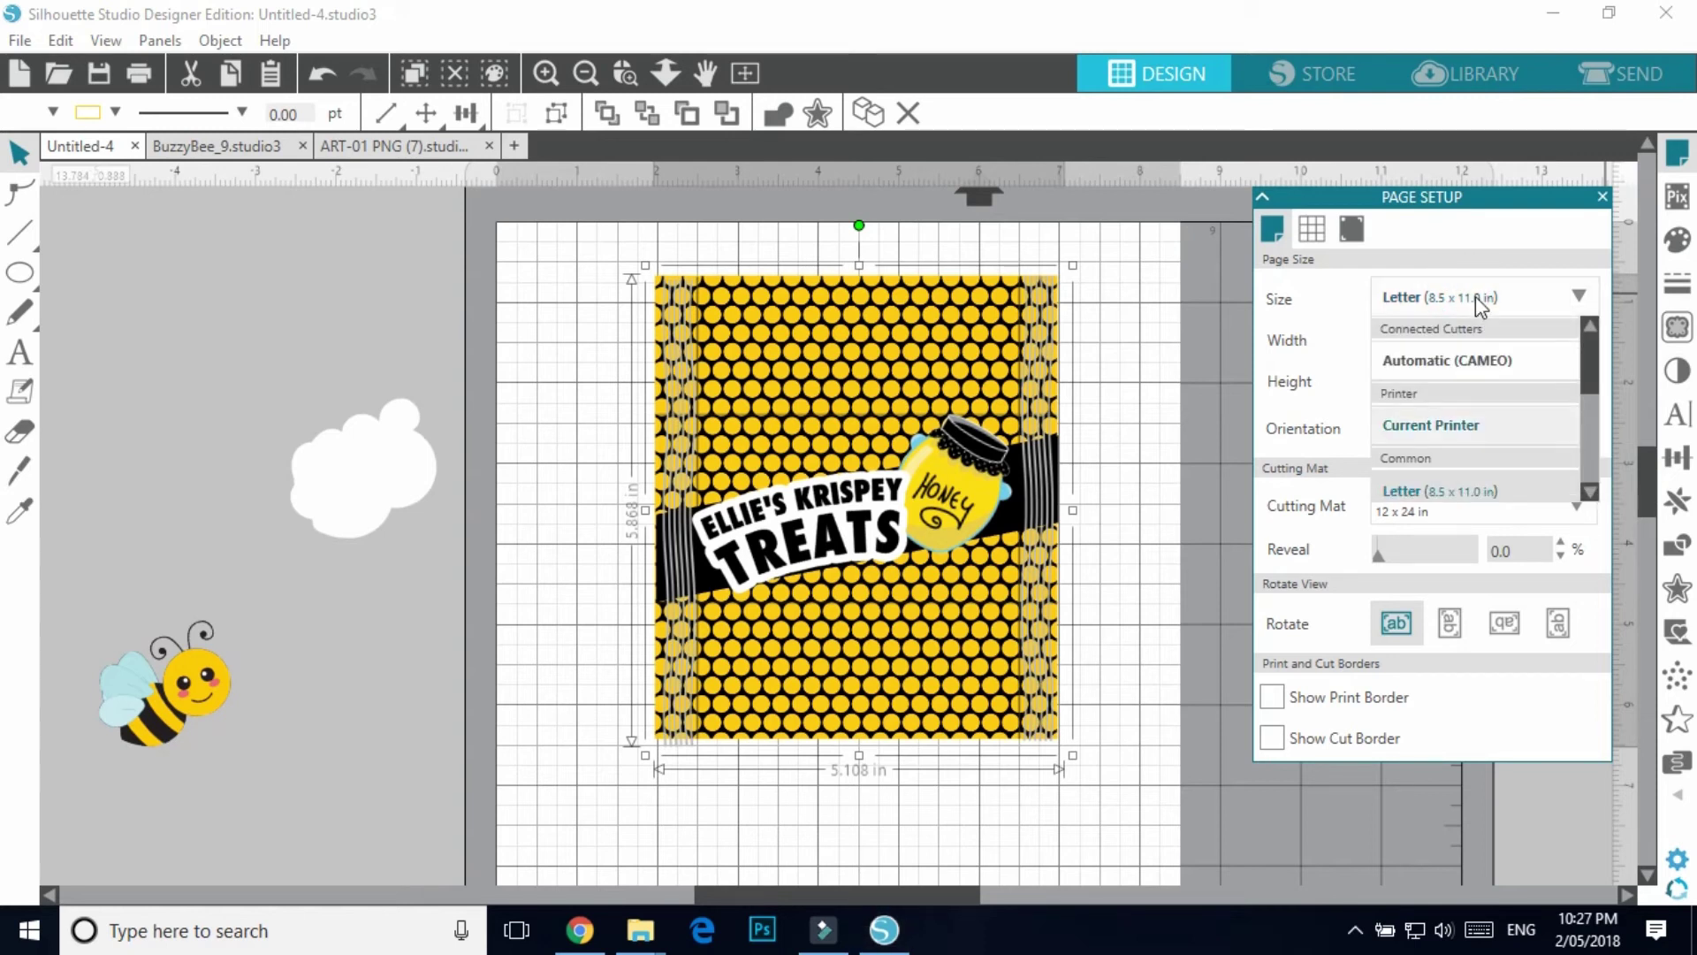
pyautogui.scroll(-5, 1491, 445)
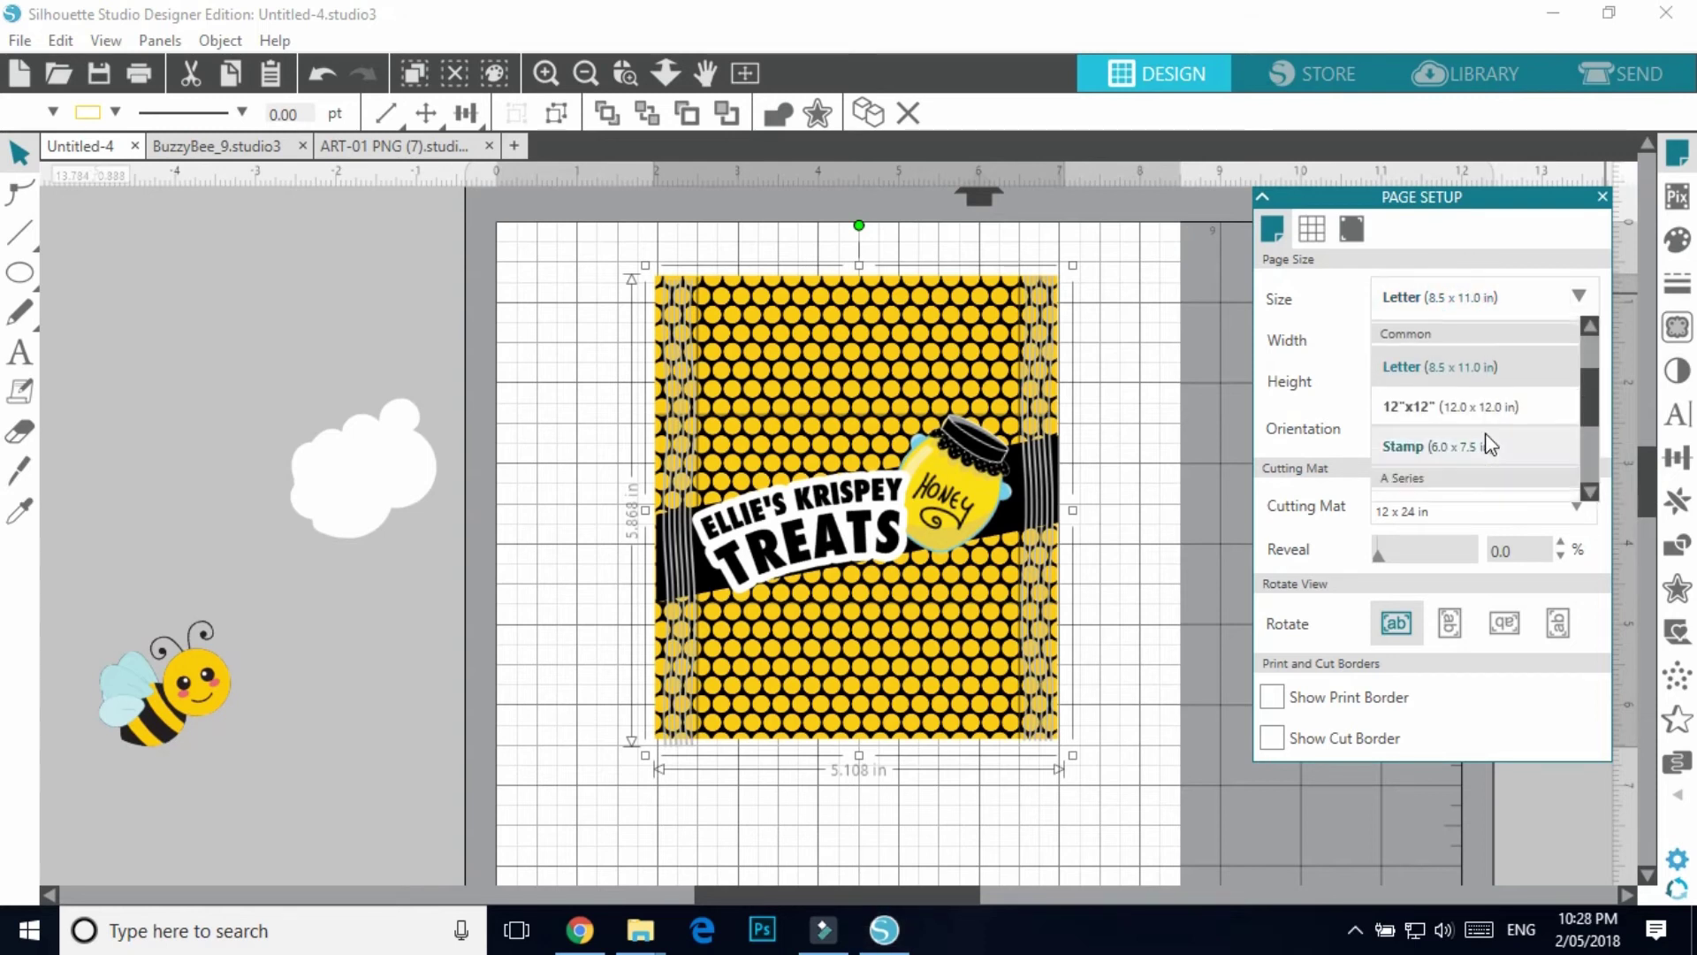
pyautogui.click(1440, 477)
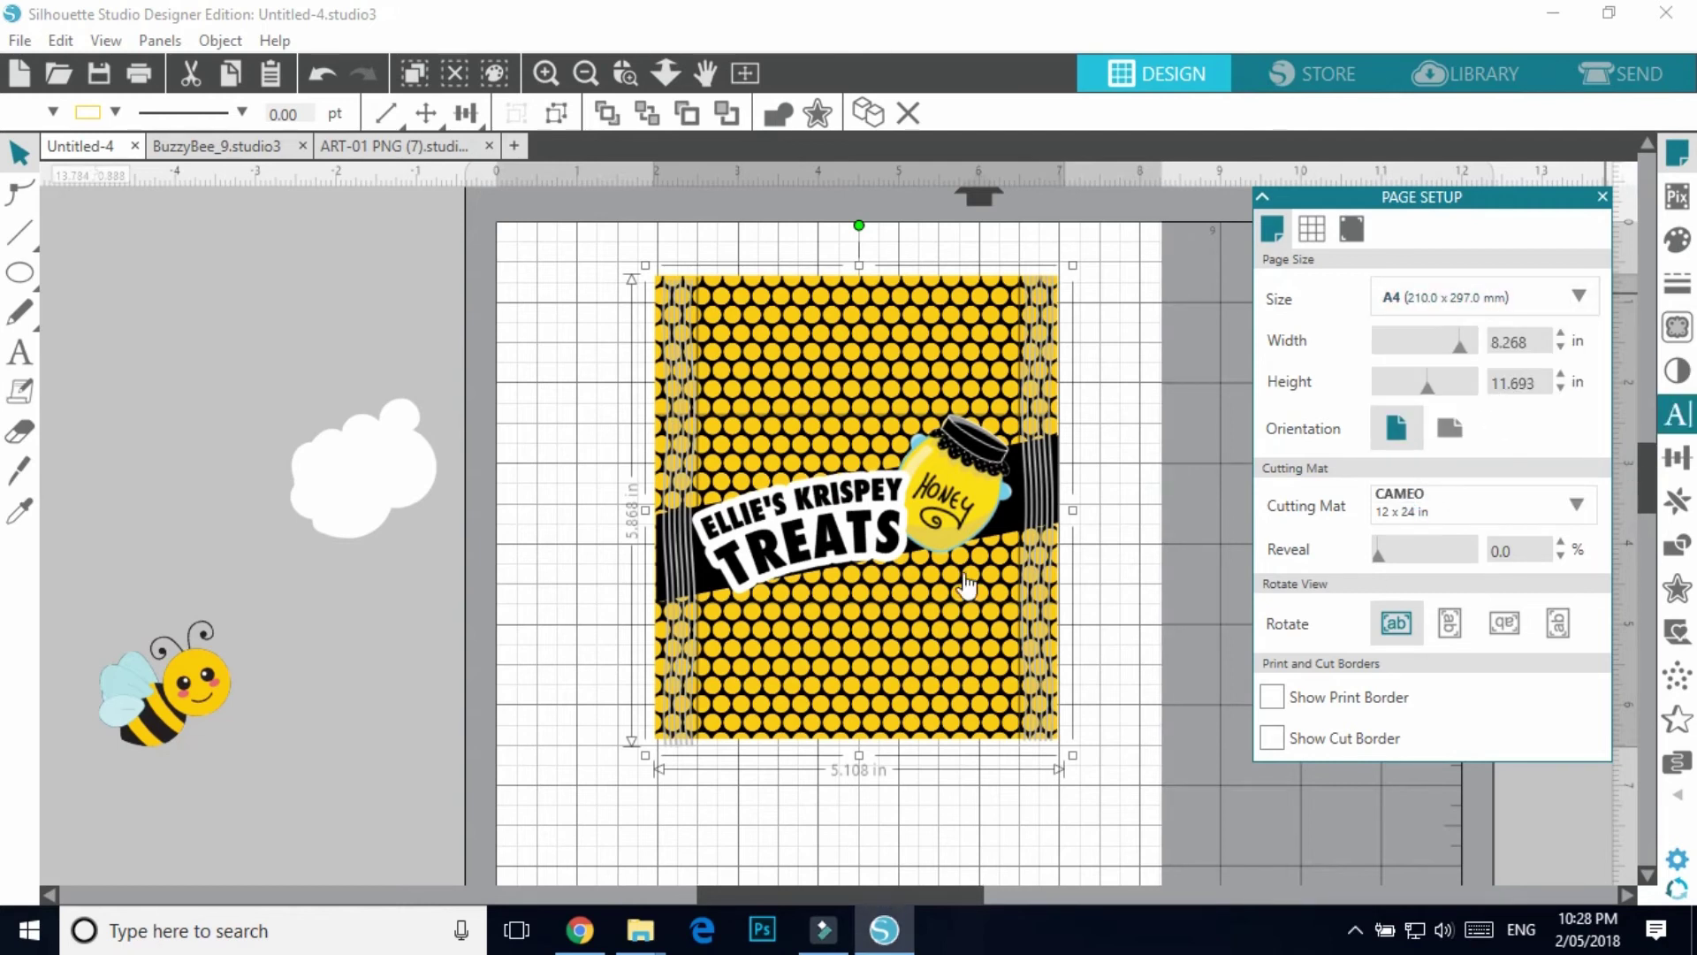
# - Rotate the grouped wrapper a quarter turn clockwise so it lies sideways near the upper edge of the page
pyautogui.click(586, 73)
pyautogui.scroll(-3, 937, 482)
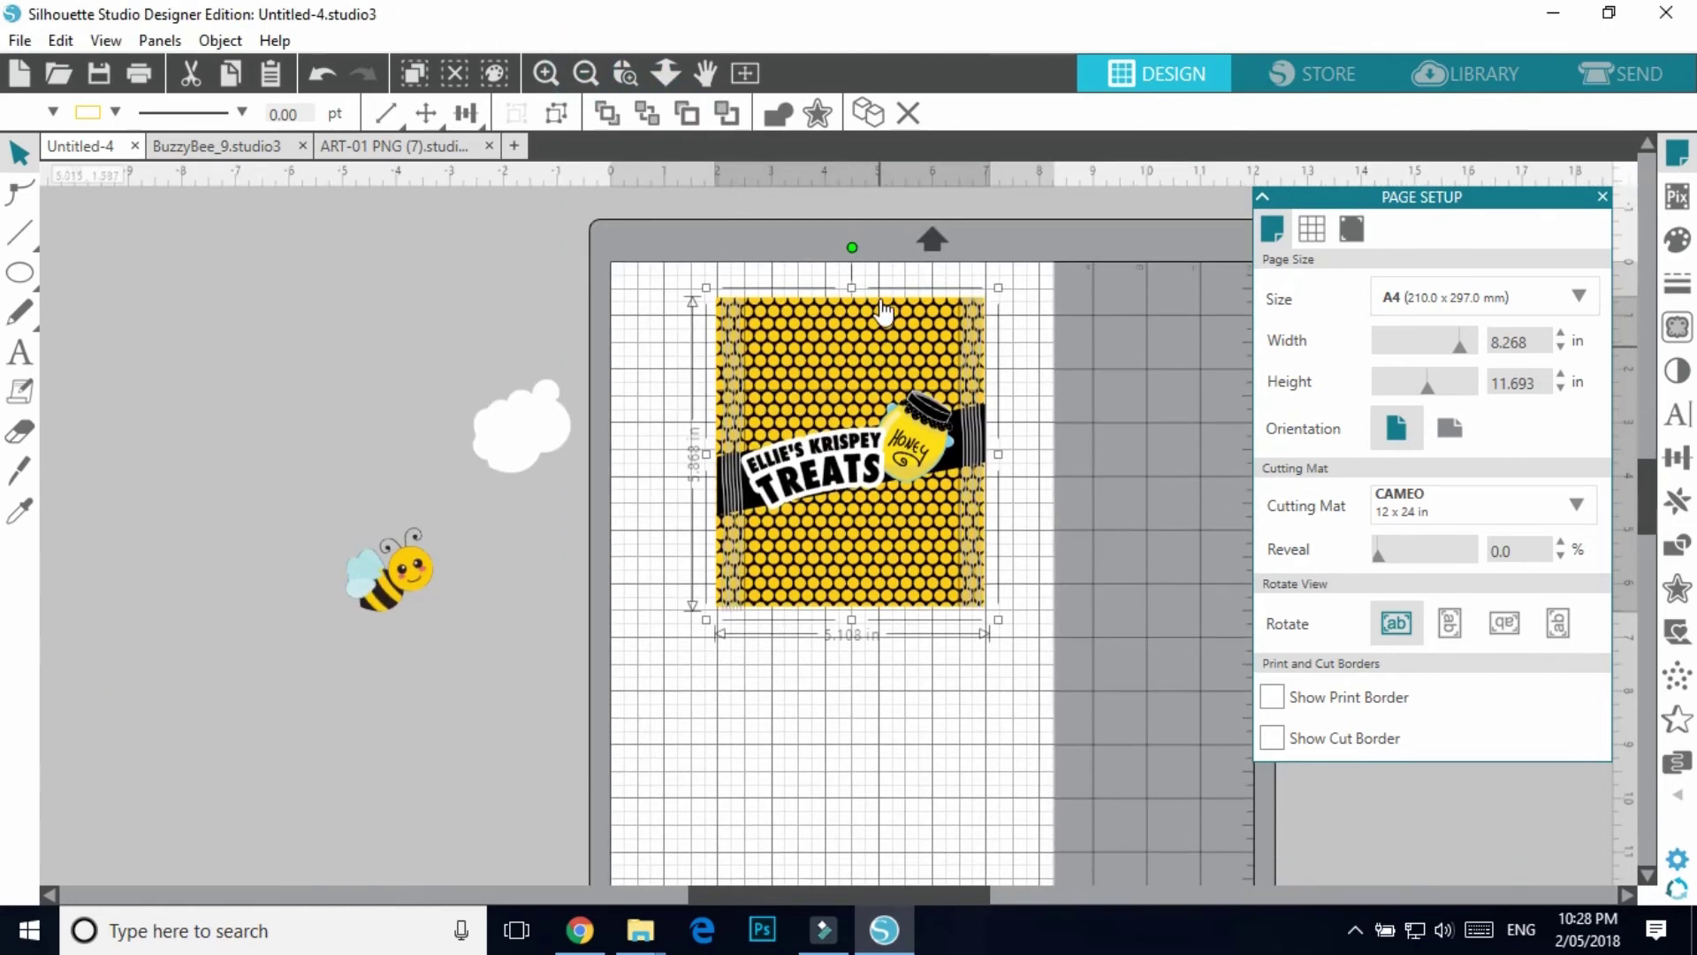
pyautogui.moveTo(855, 245); pyautogui.dragTo(907, 410)
# - Duplicate the rotated wrapper and place the copy directly below the first, aligned with it and separated by a small gap
pyautogui.rightClick(907, 410)
pyautogui.click(983, 406)
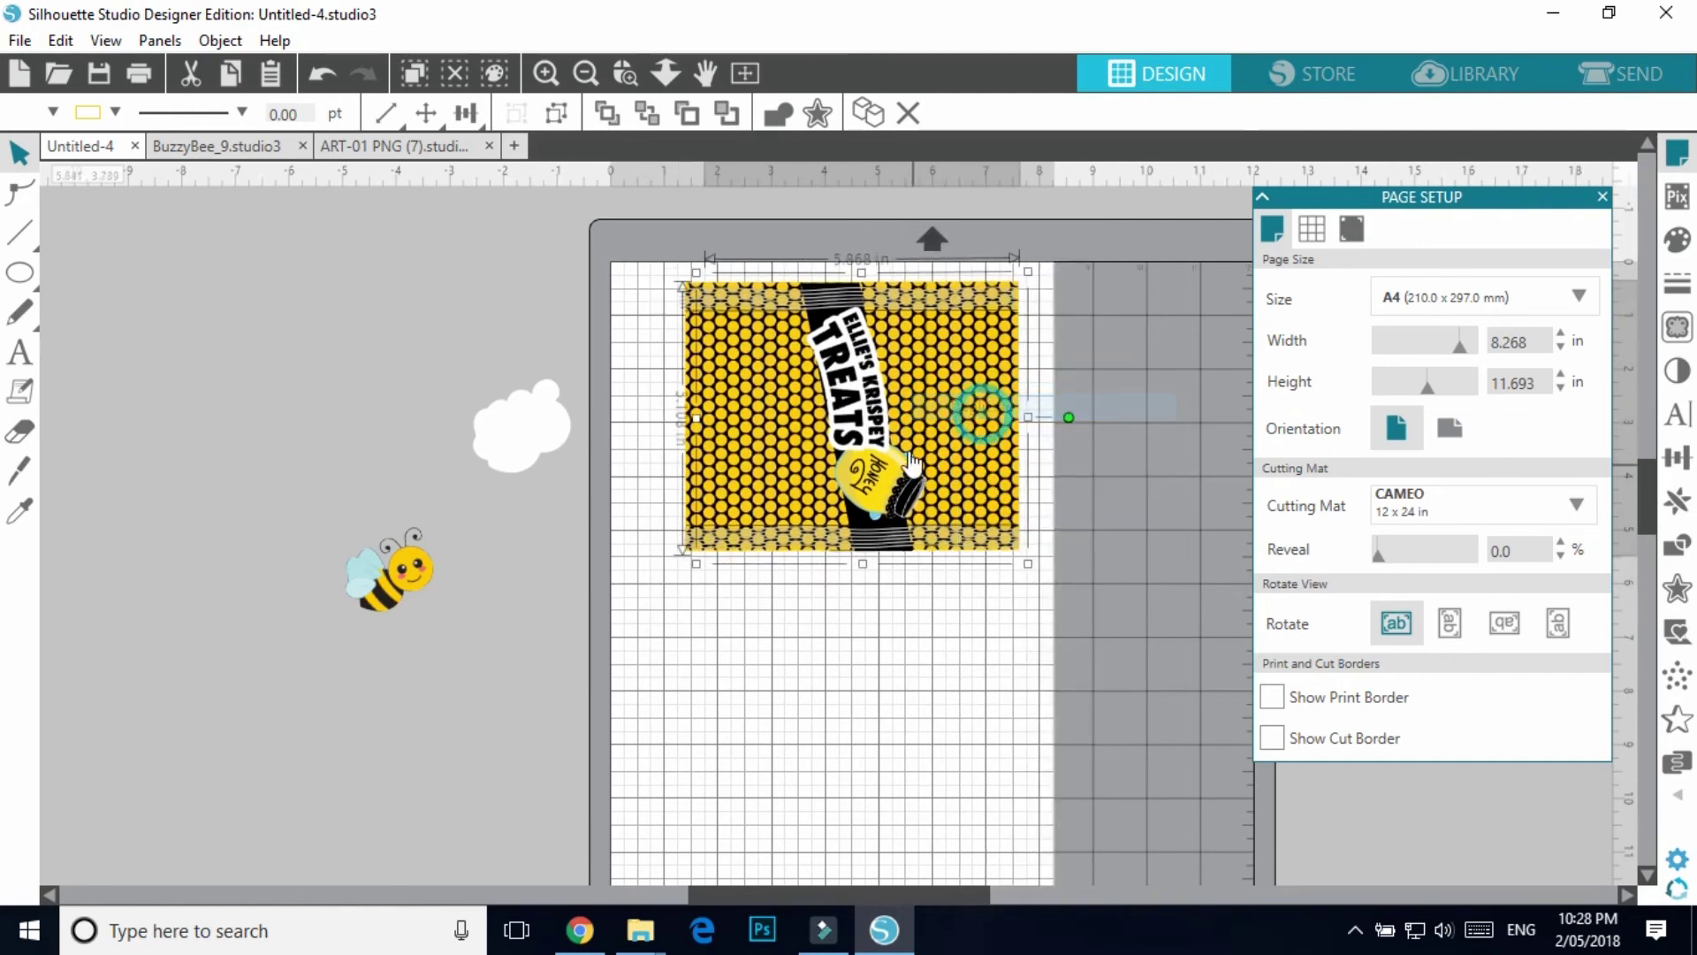
pyautogui.moveTo(879, 769); pyautogui.dragTo(875, 723)
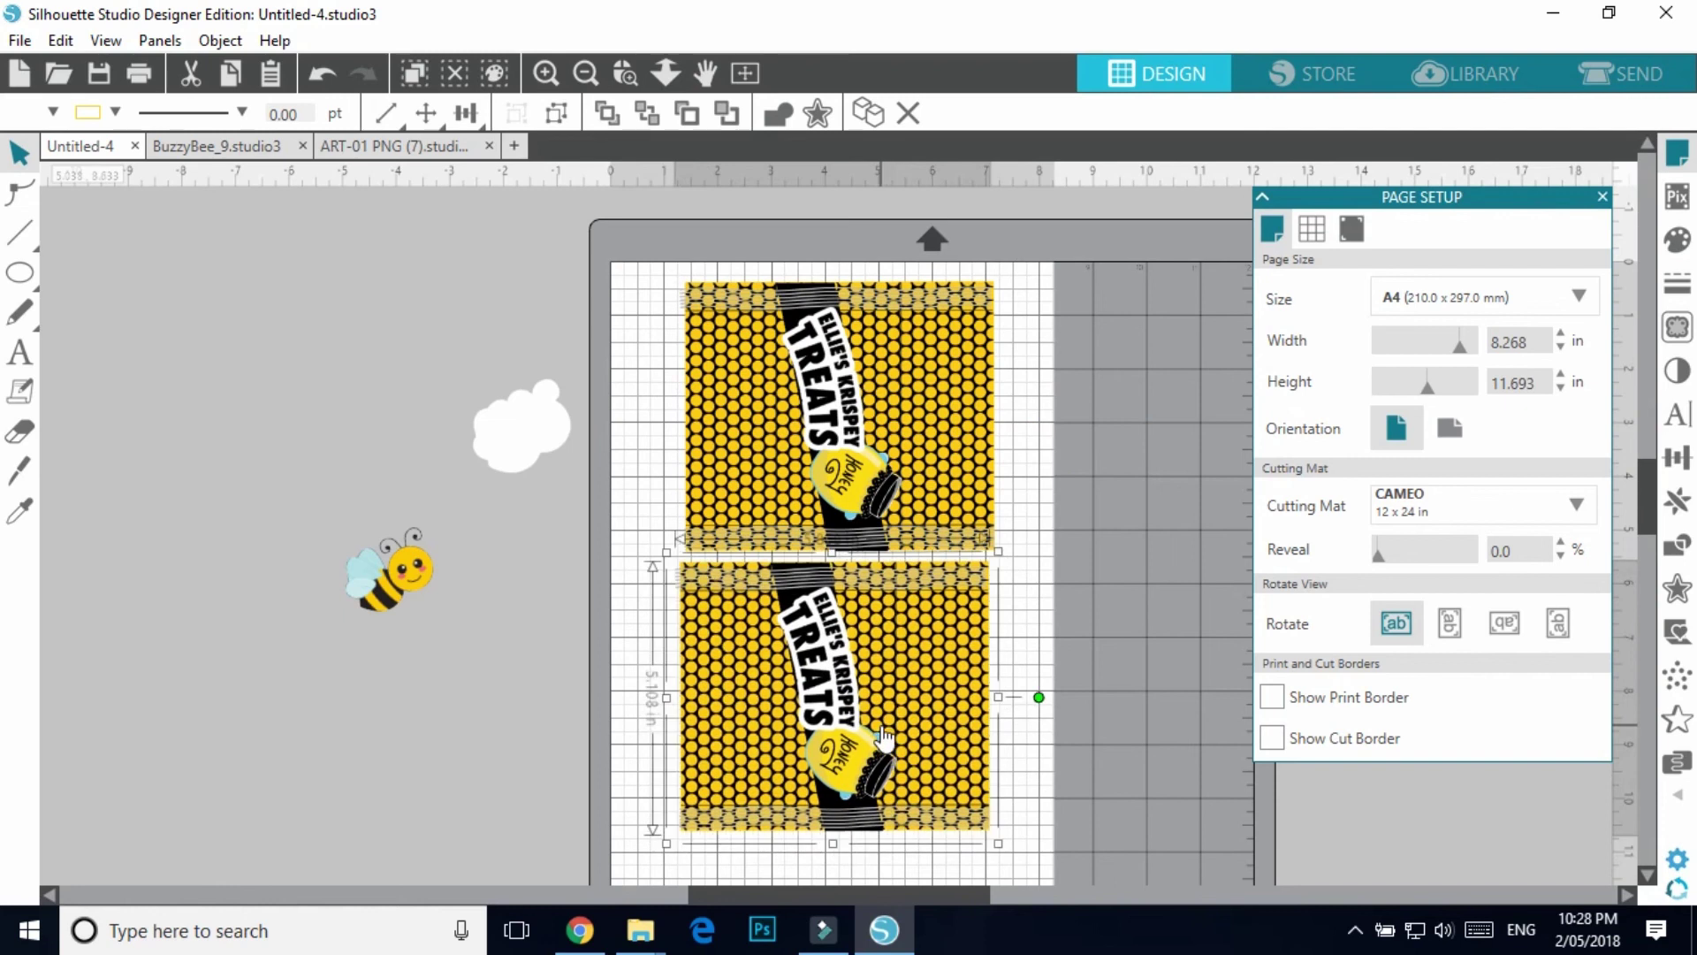
pyautogui.scroll(-2, 1120, 684)
pyautogui.moveTo(916, 568); pyautogui.dragTo(920, 577)
pyautogui.click(1138, 520)
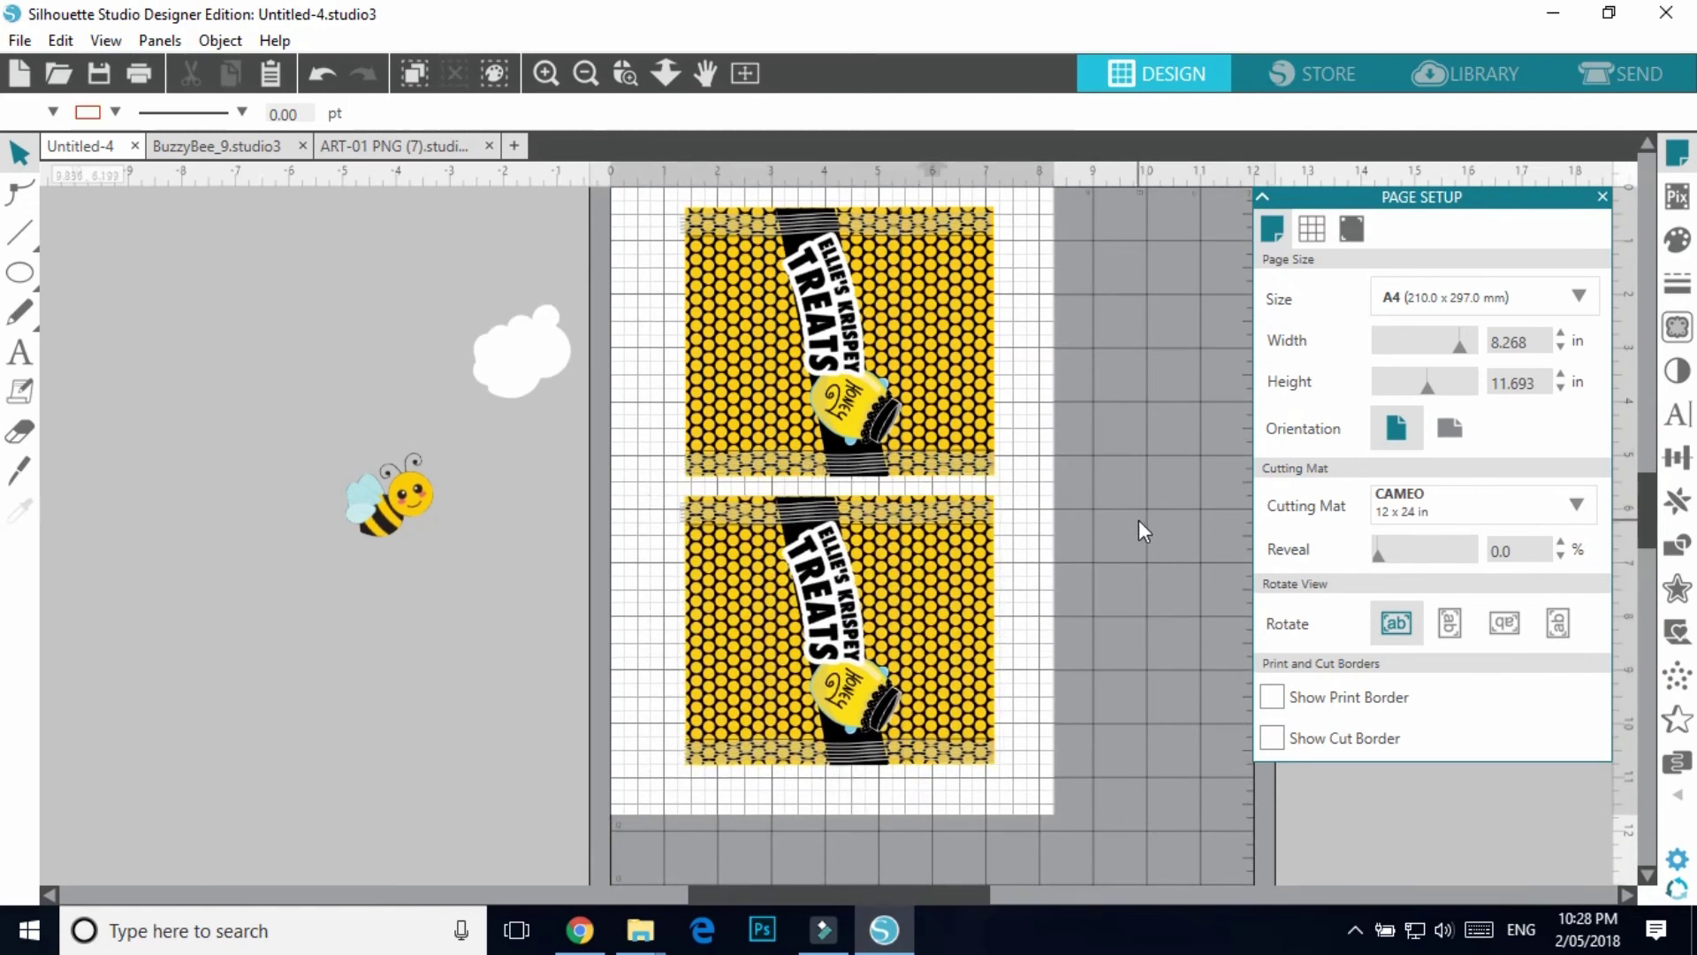
pyautogui.scroll(1, 1138, 598)
pyautogui.scroll(3, 1139, 598)
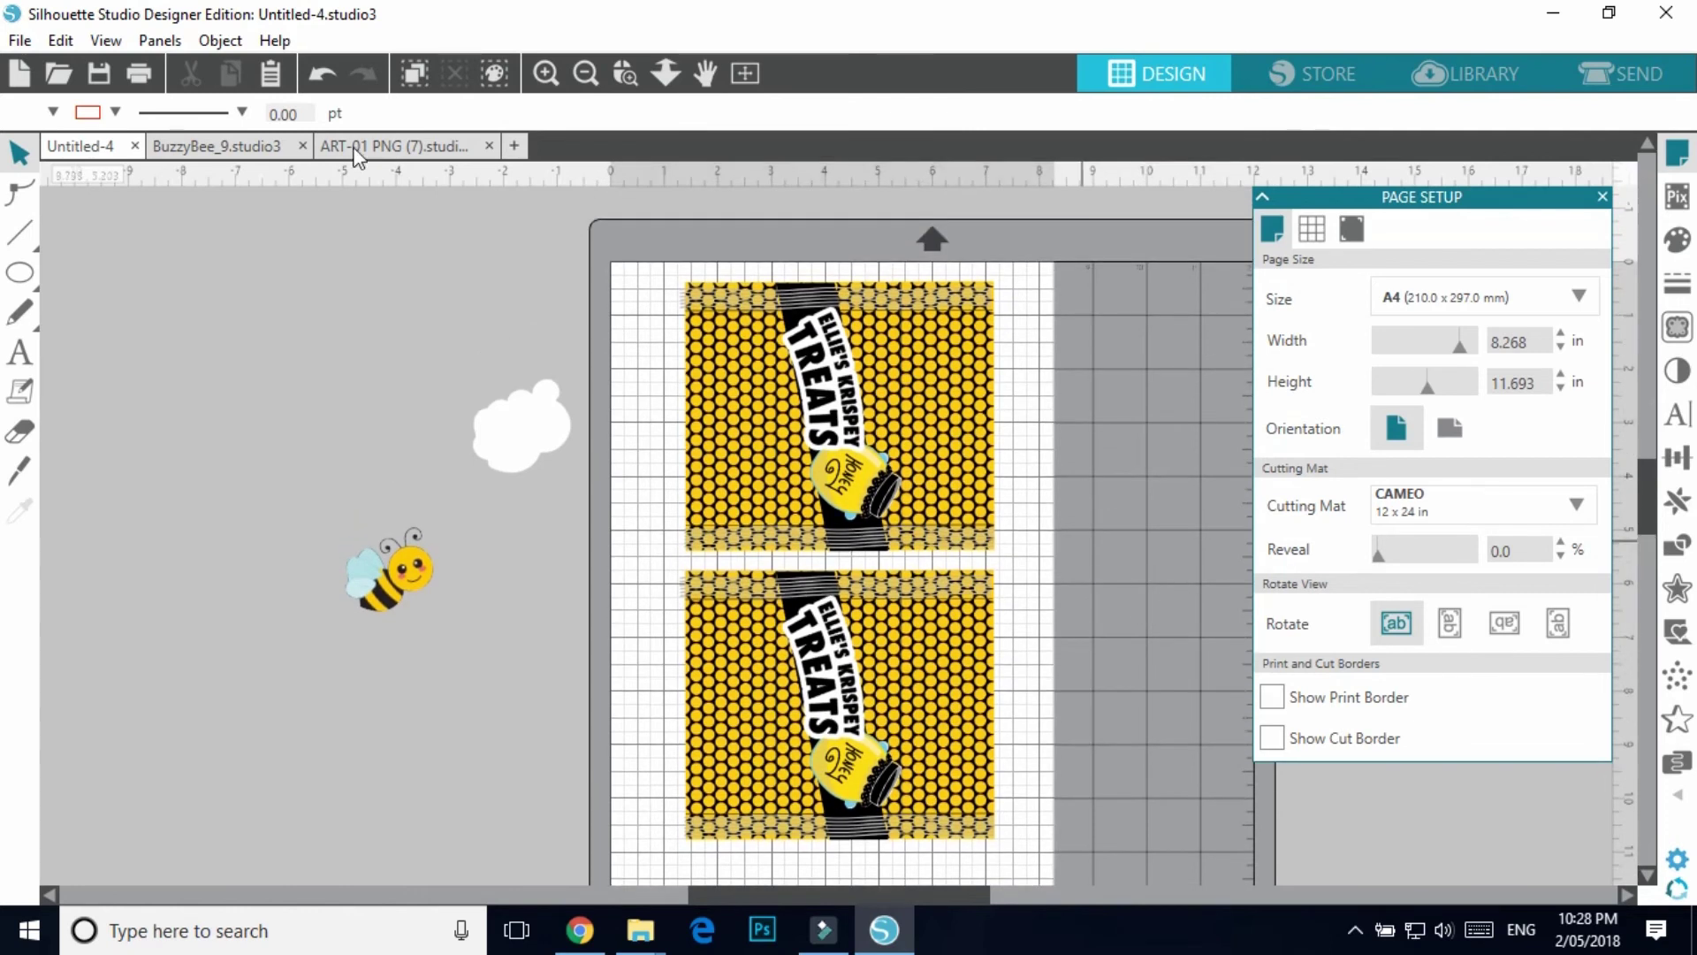
# - Save the design to the library's Bee folder as BEE RICE KRISPEY TREAT PRINTABLE
pyautogui.click(20, 41)
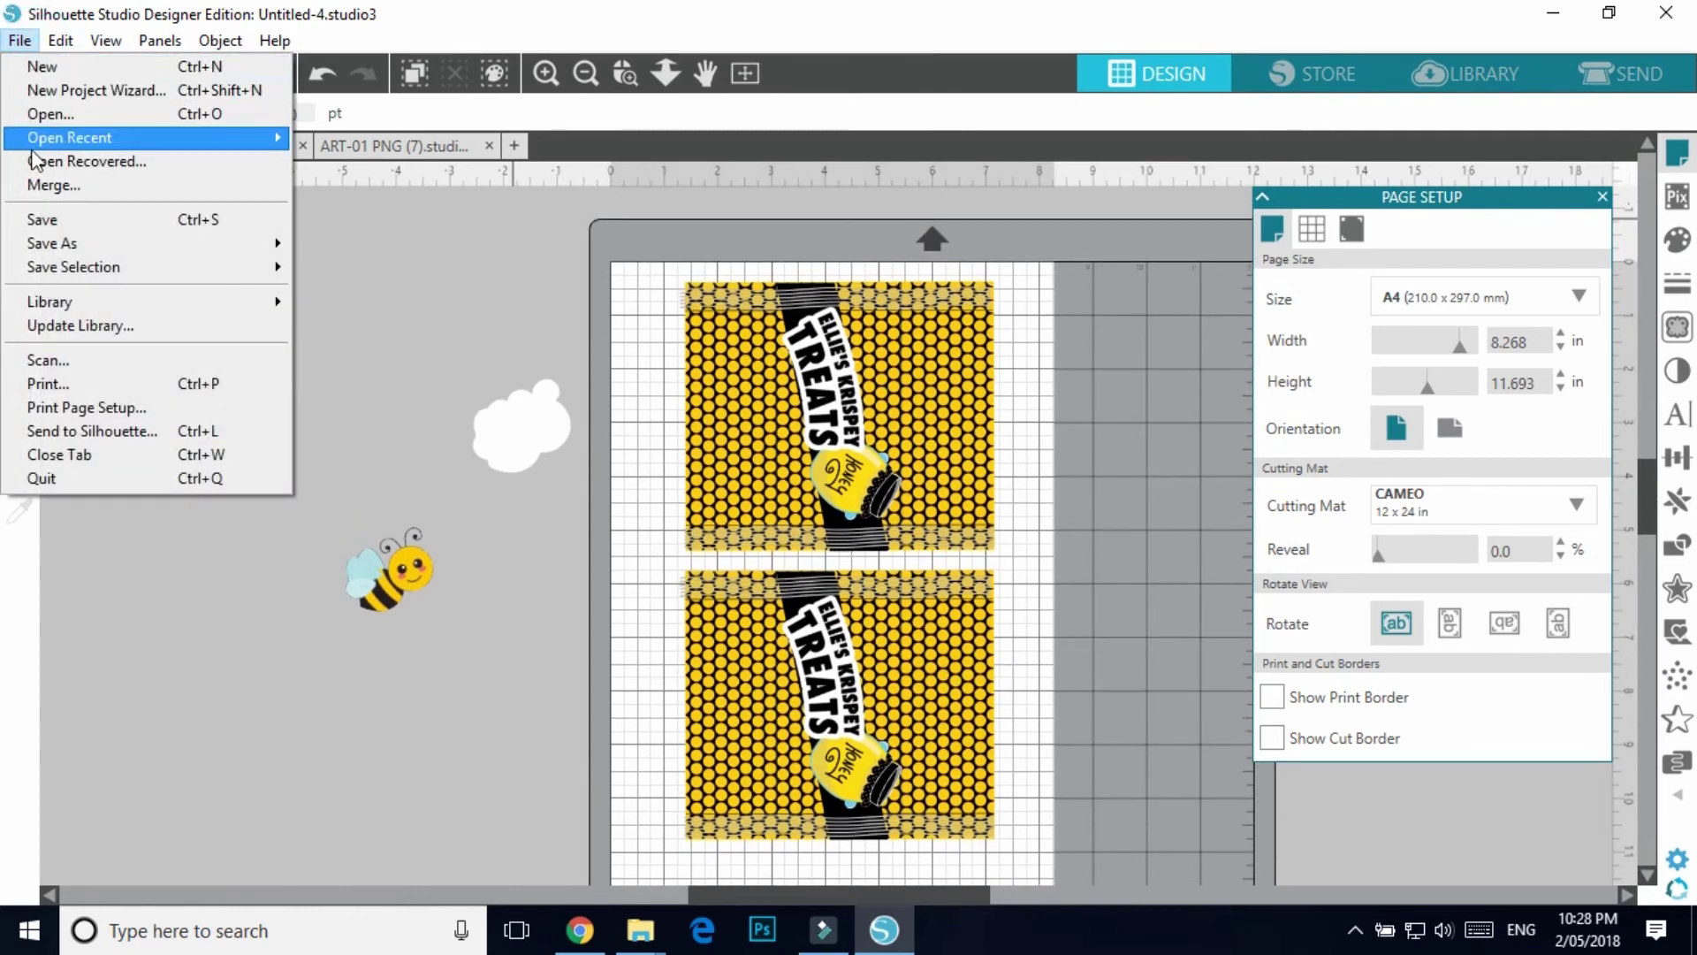
pyautogui.moveTo(78, 250)
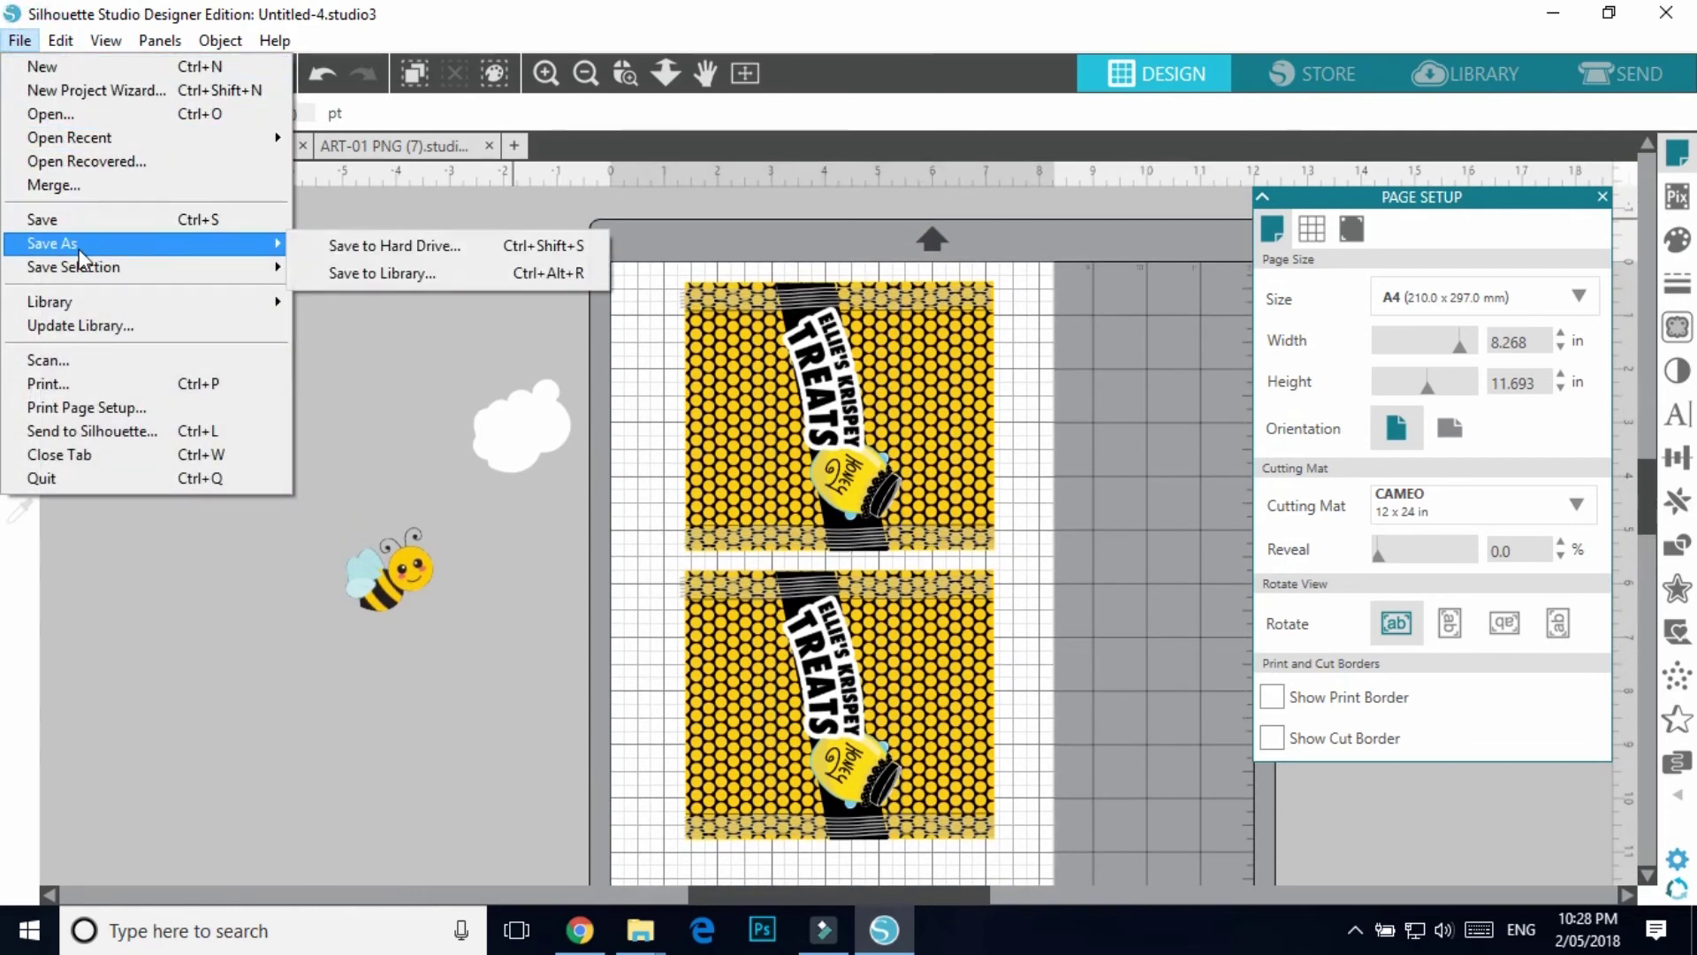
pyautogui.click(393, 279)
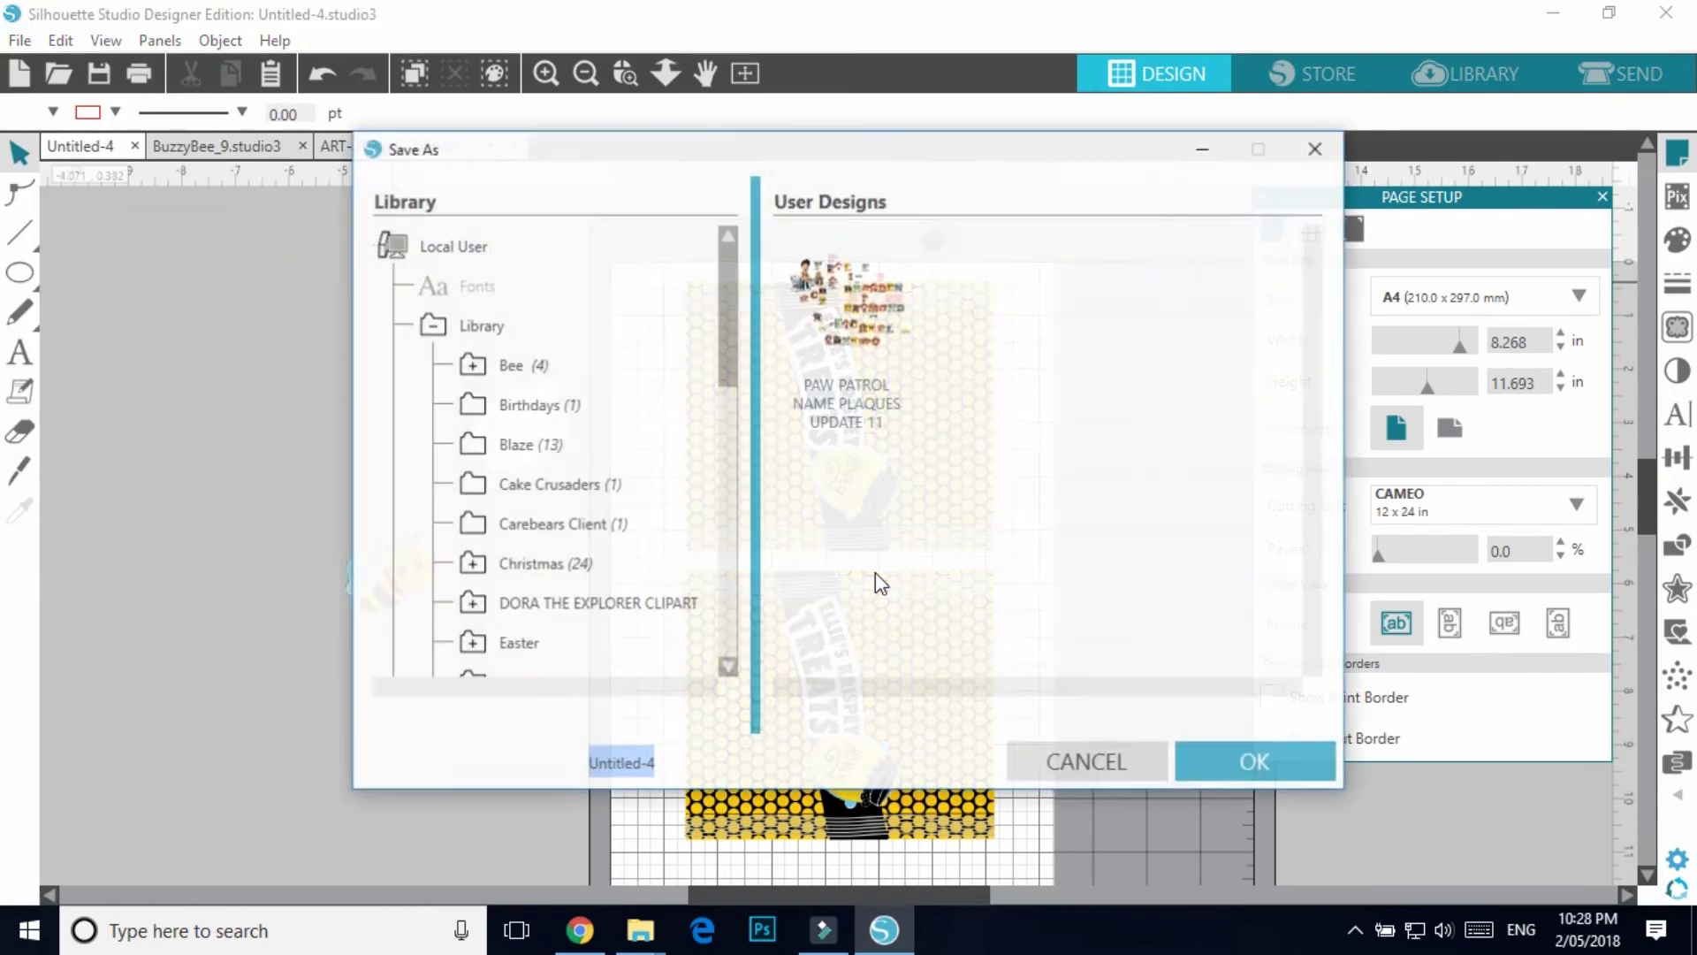
pyautogui.click(520, 365)
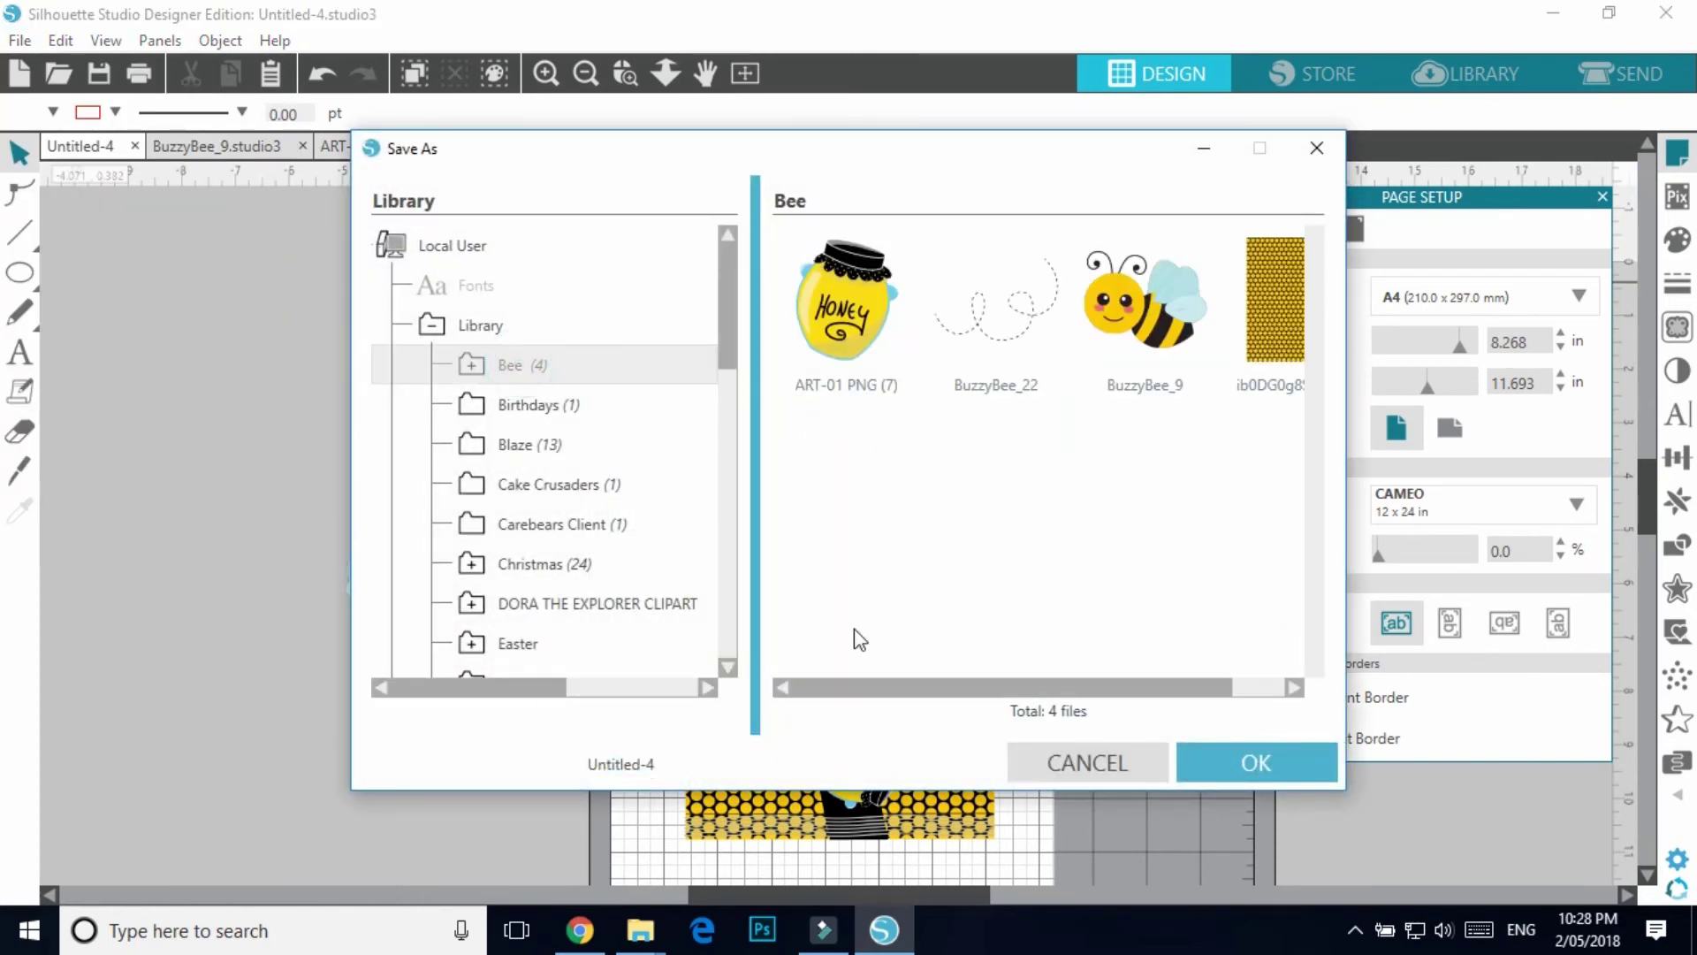
pyautogui.doubleClick(676, 764)
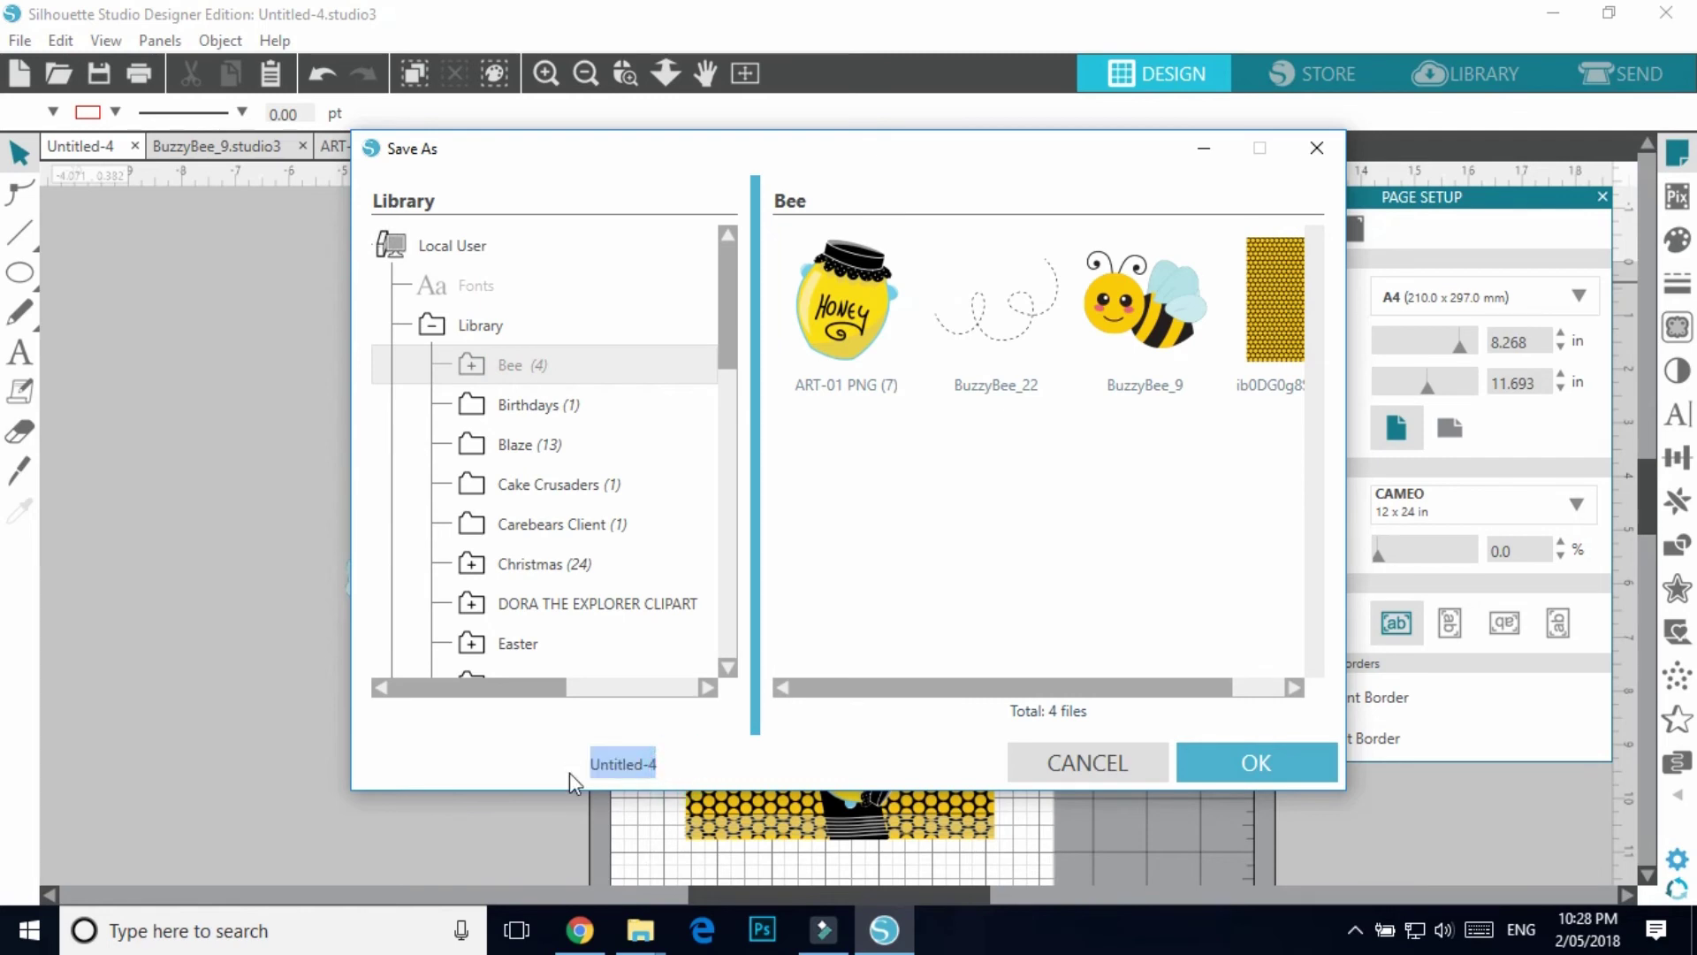
pyautogui.write('BEE RICE')
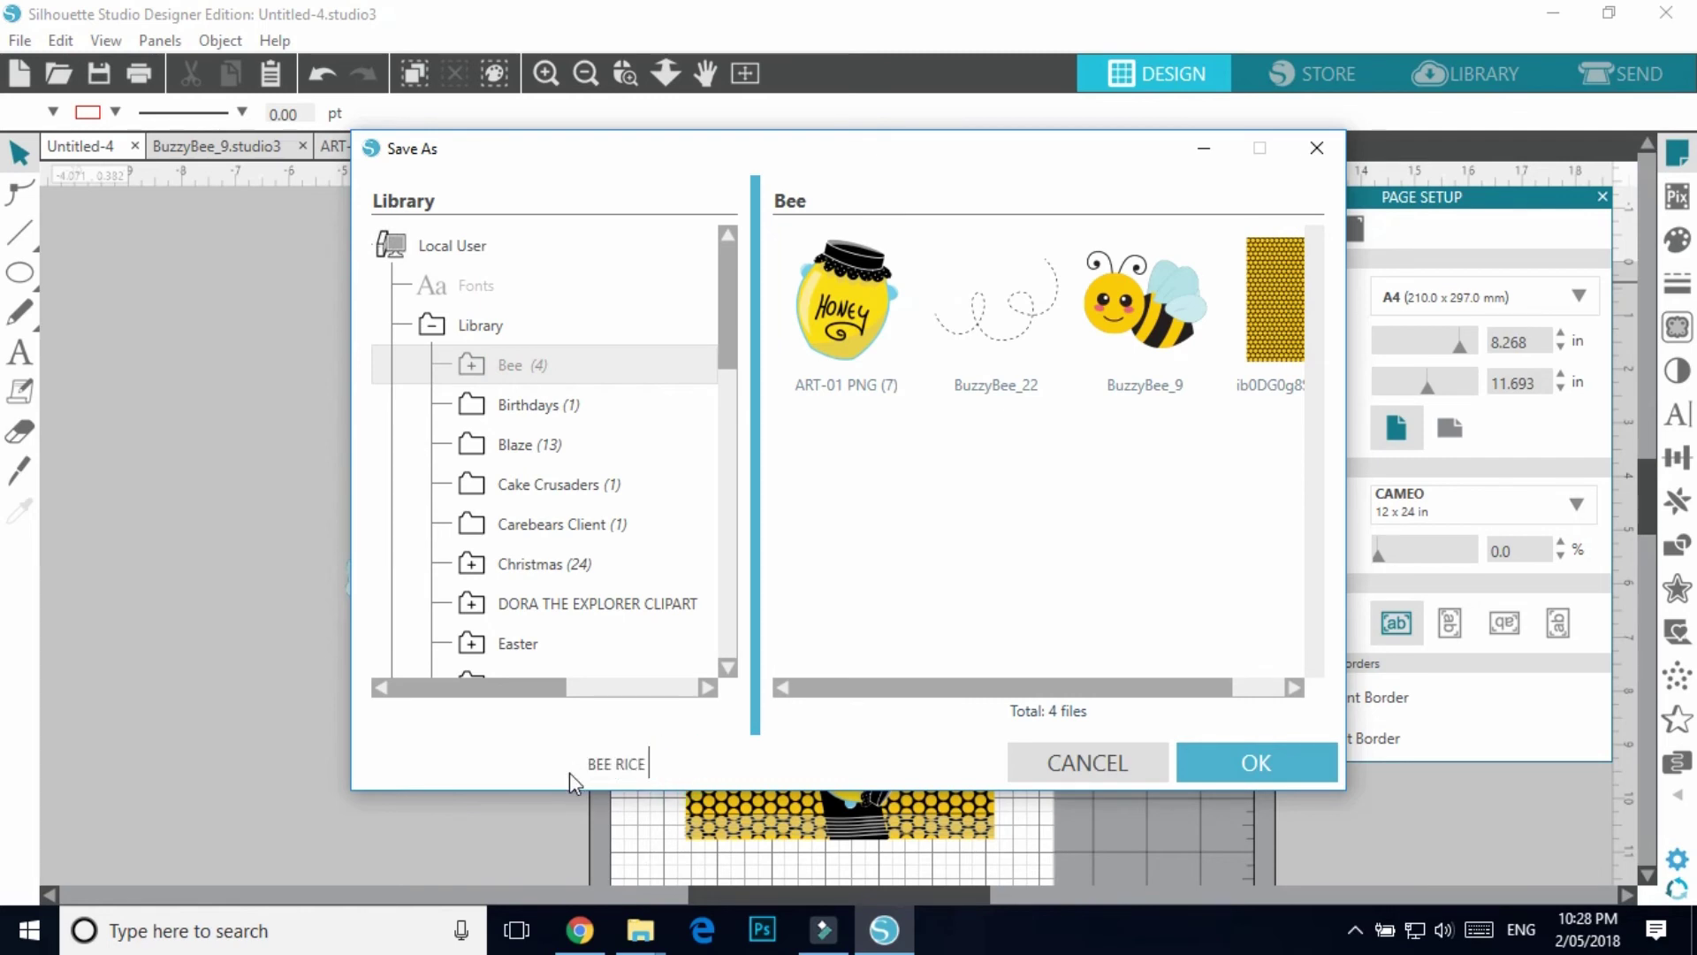
pyautogui.write(' KRISPEY TREAT PRINTABLE')
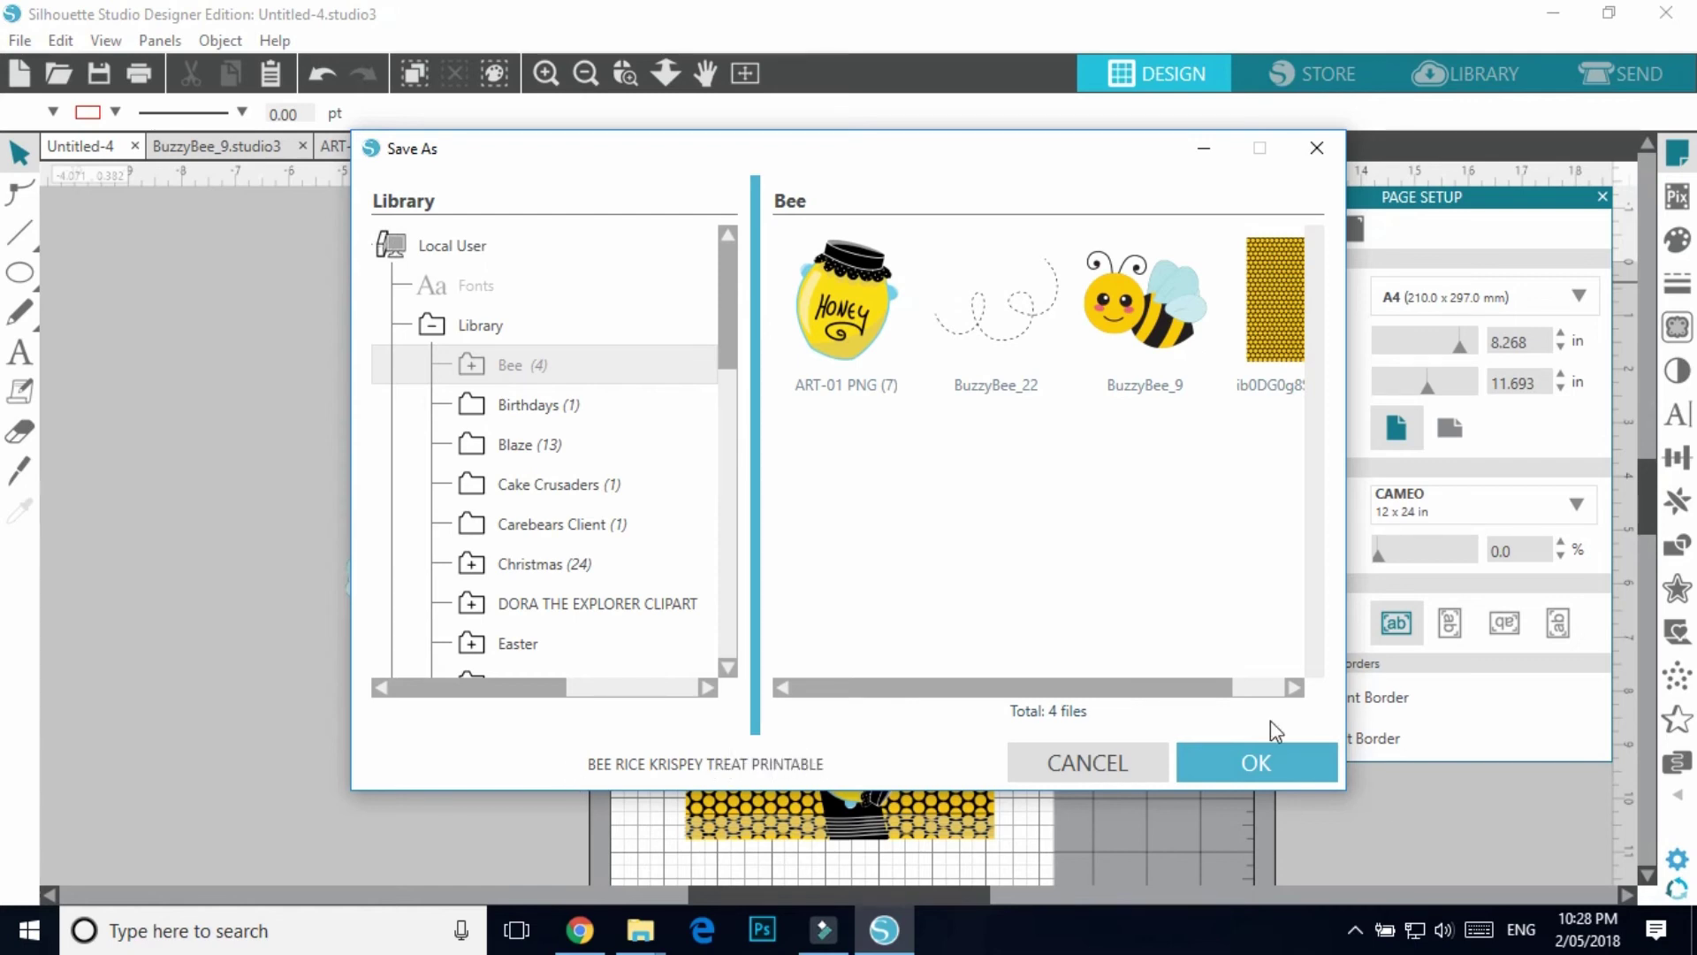
pyautogui.click(1239, 776)
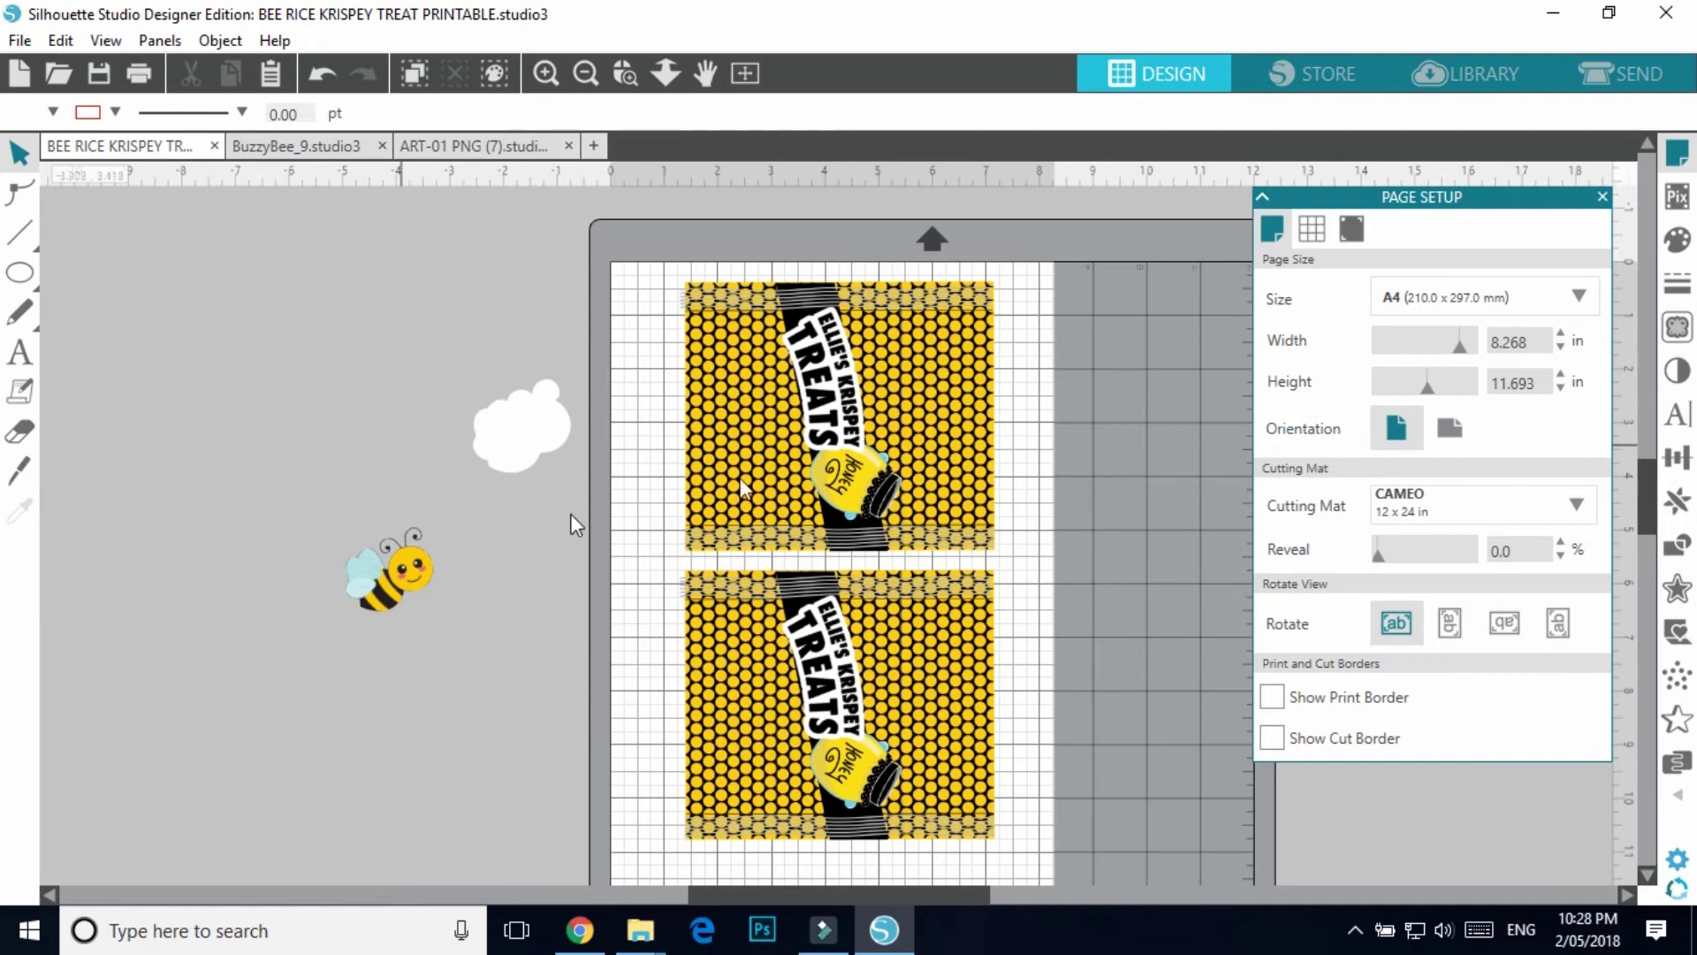
pyautogui.click(27, 44)
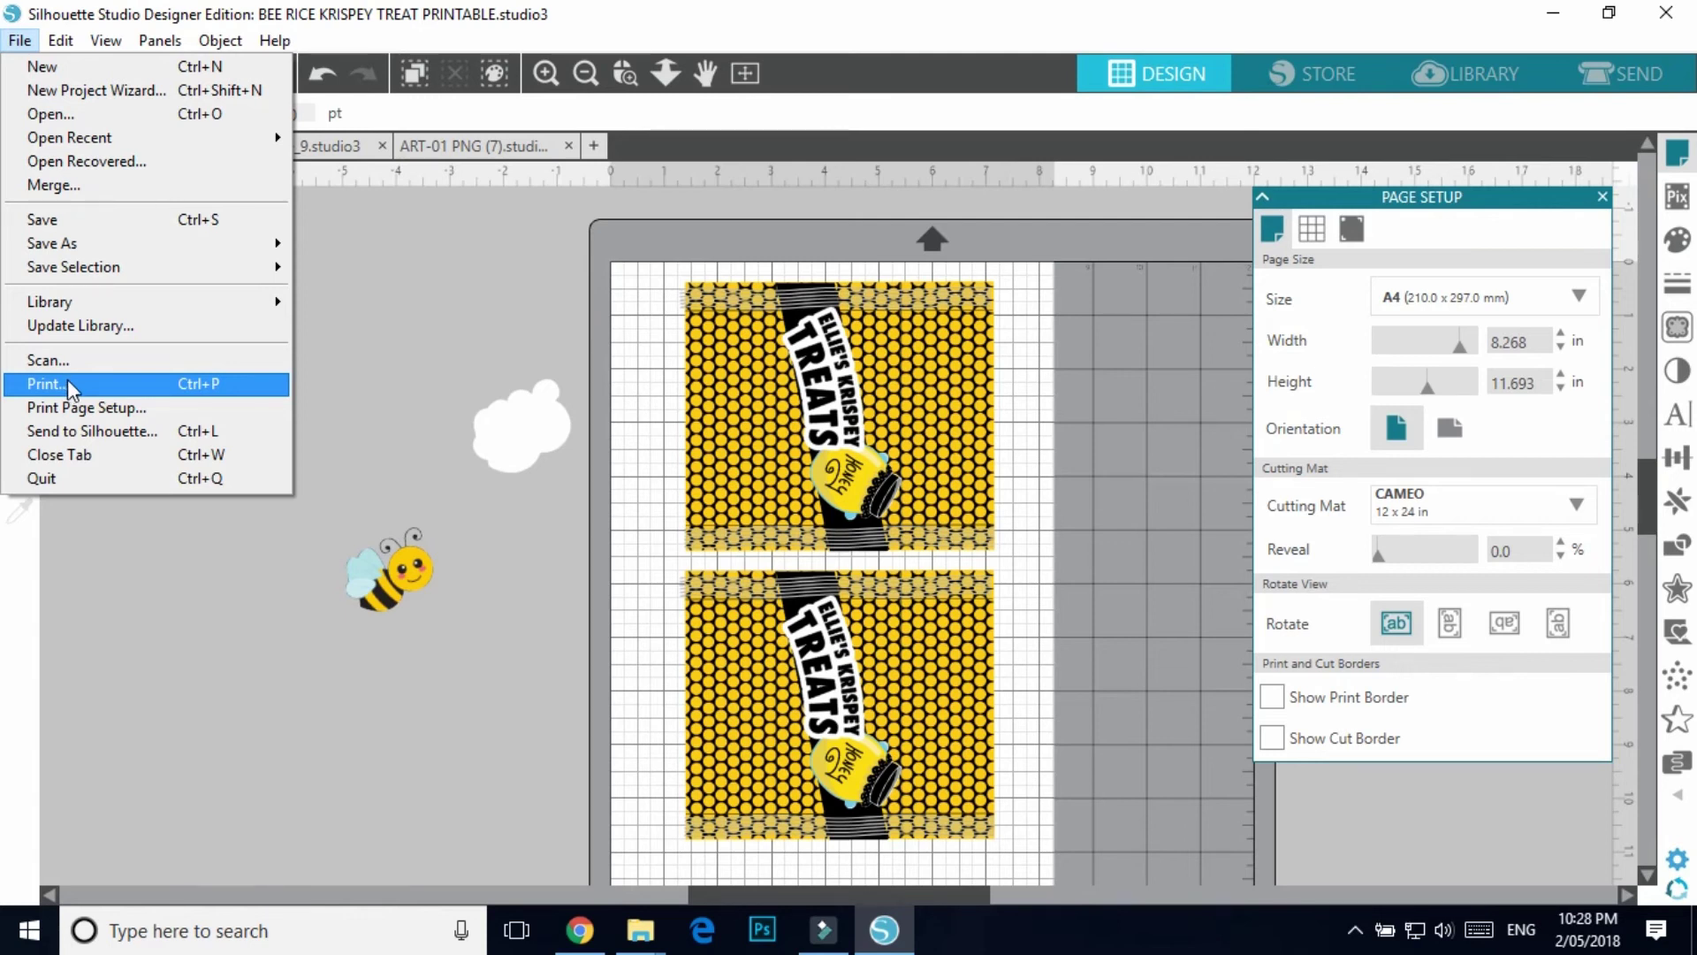
pyautogui.click(344, 771)
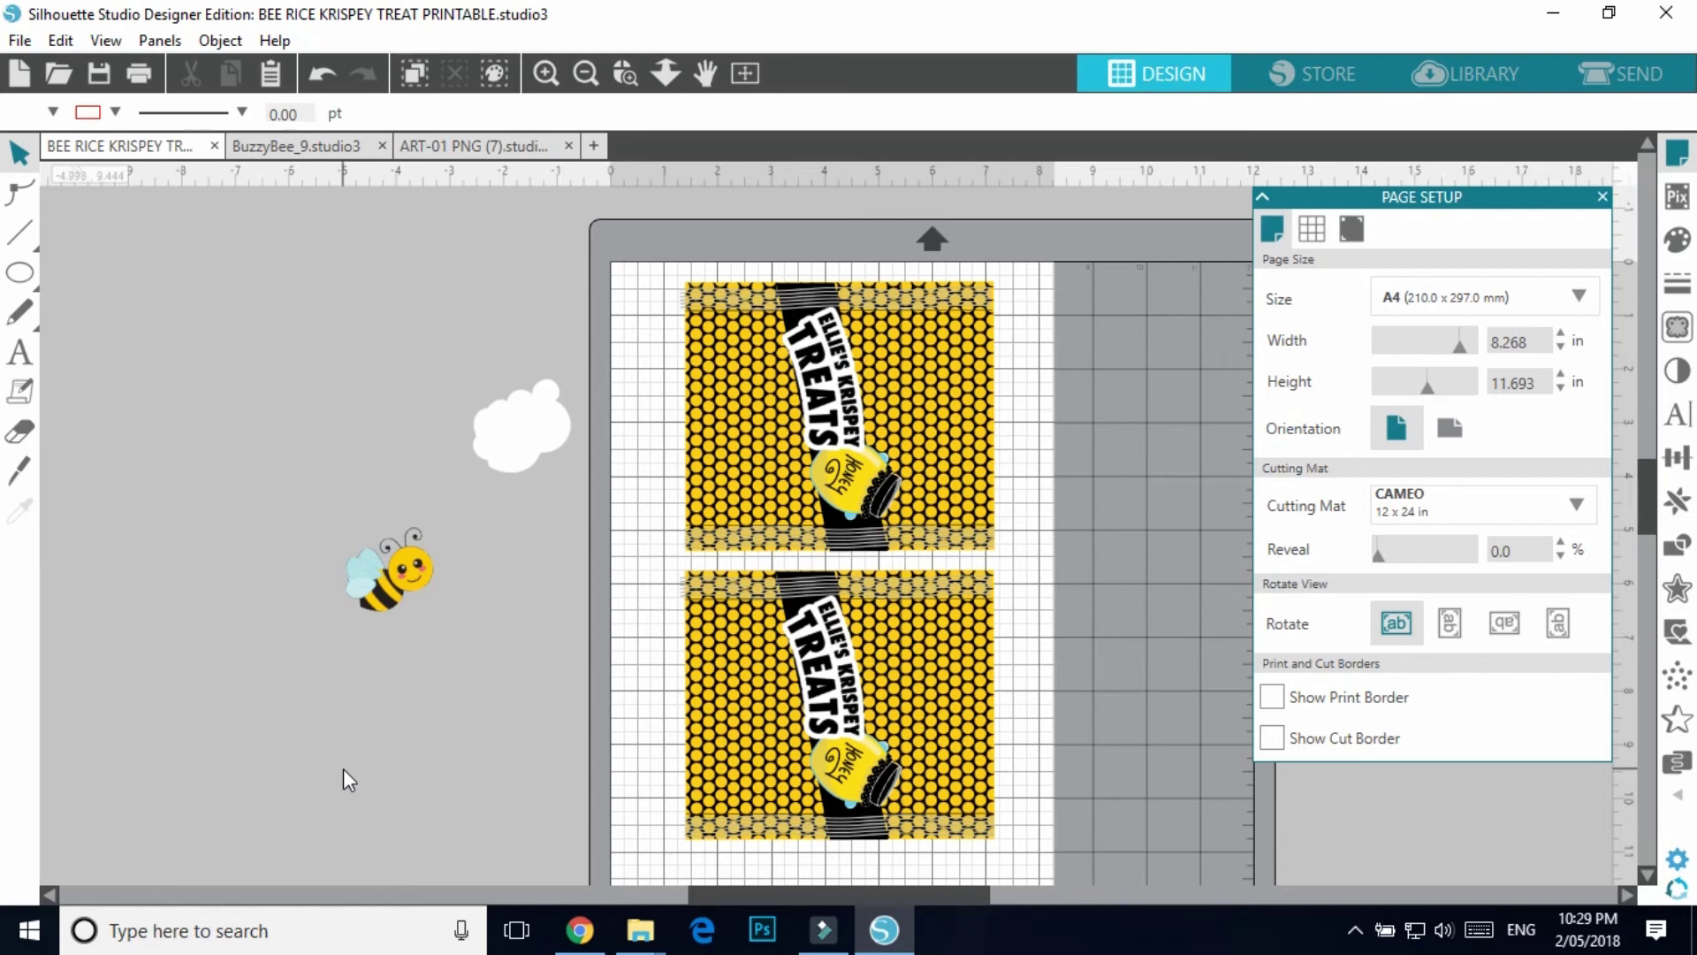
# - Select both wrappers and set them to Cut Edge in the cut settings
pyautogui.moveTo(646, 226); pyautogui.dragTo(1046, 813)
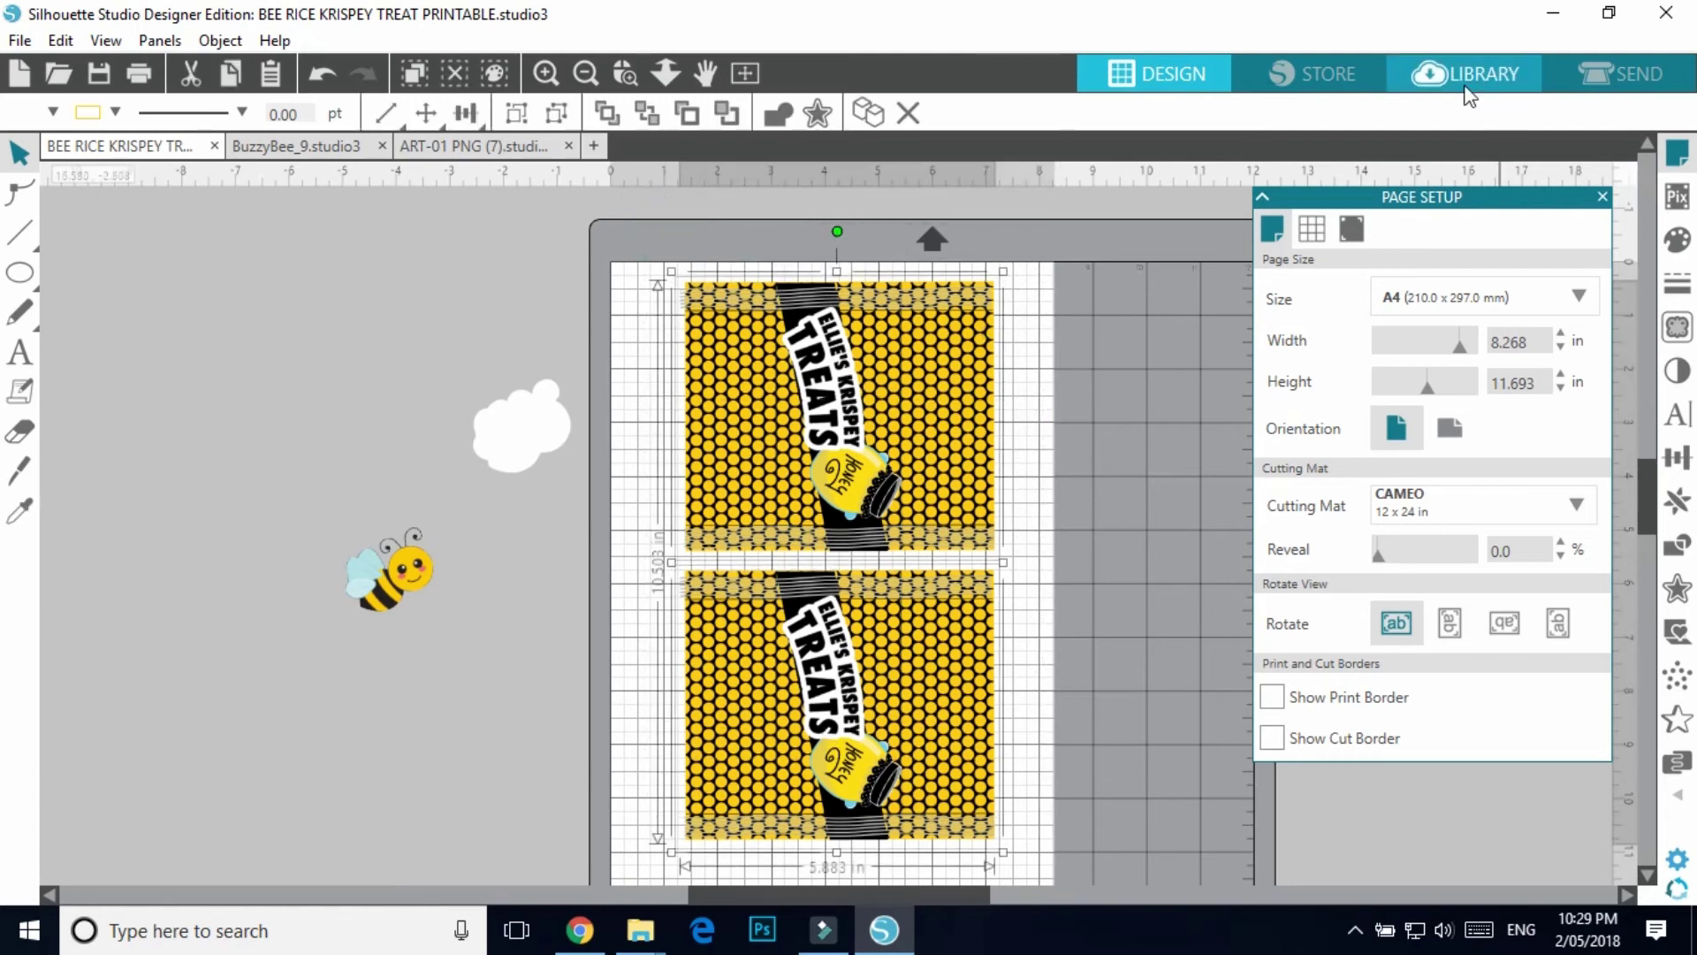
pyautogui.click(1618, 71)
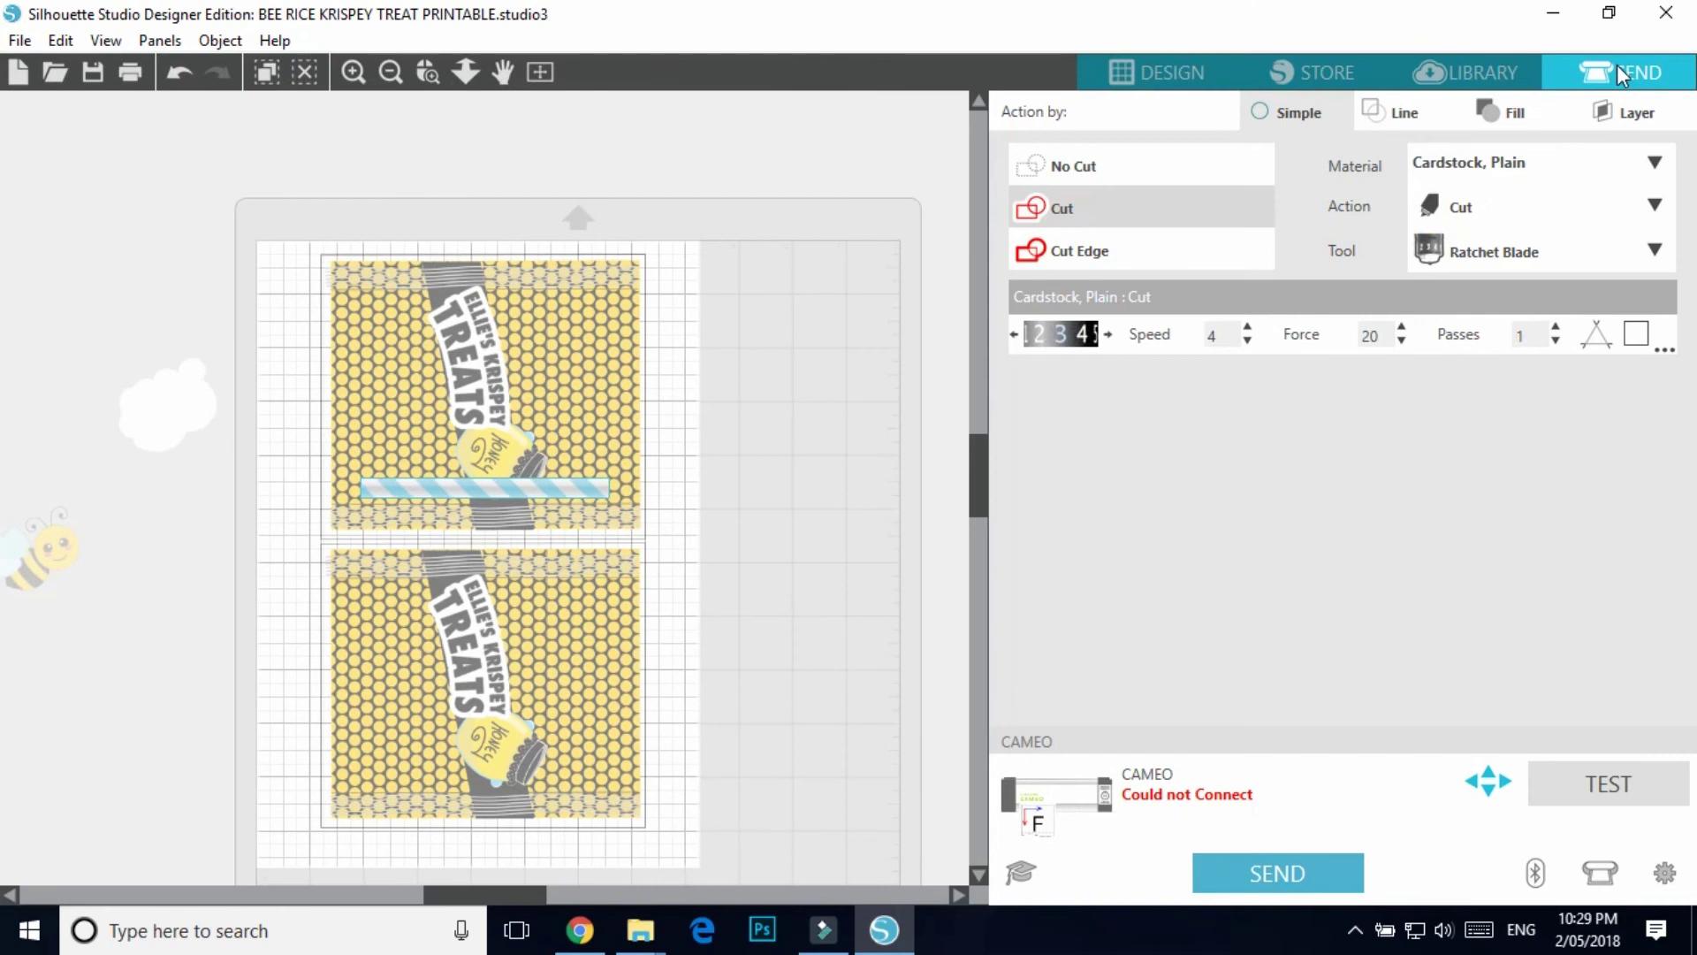
pyautogui.click(1093, 256)
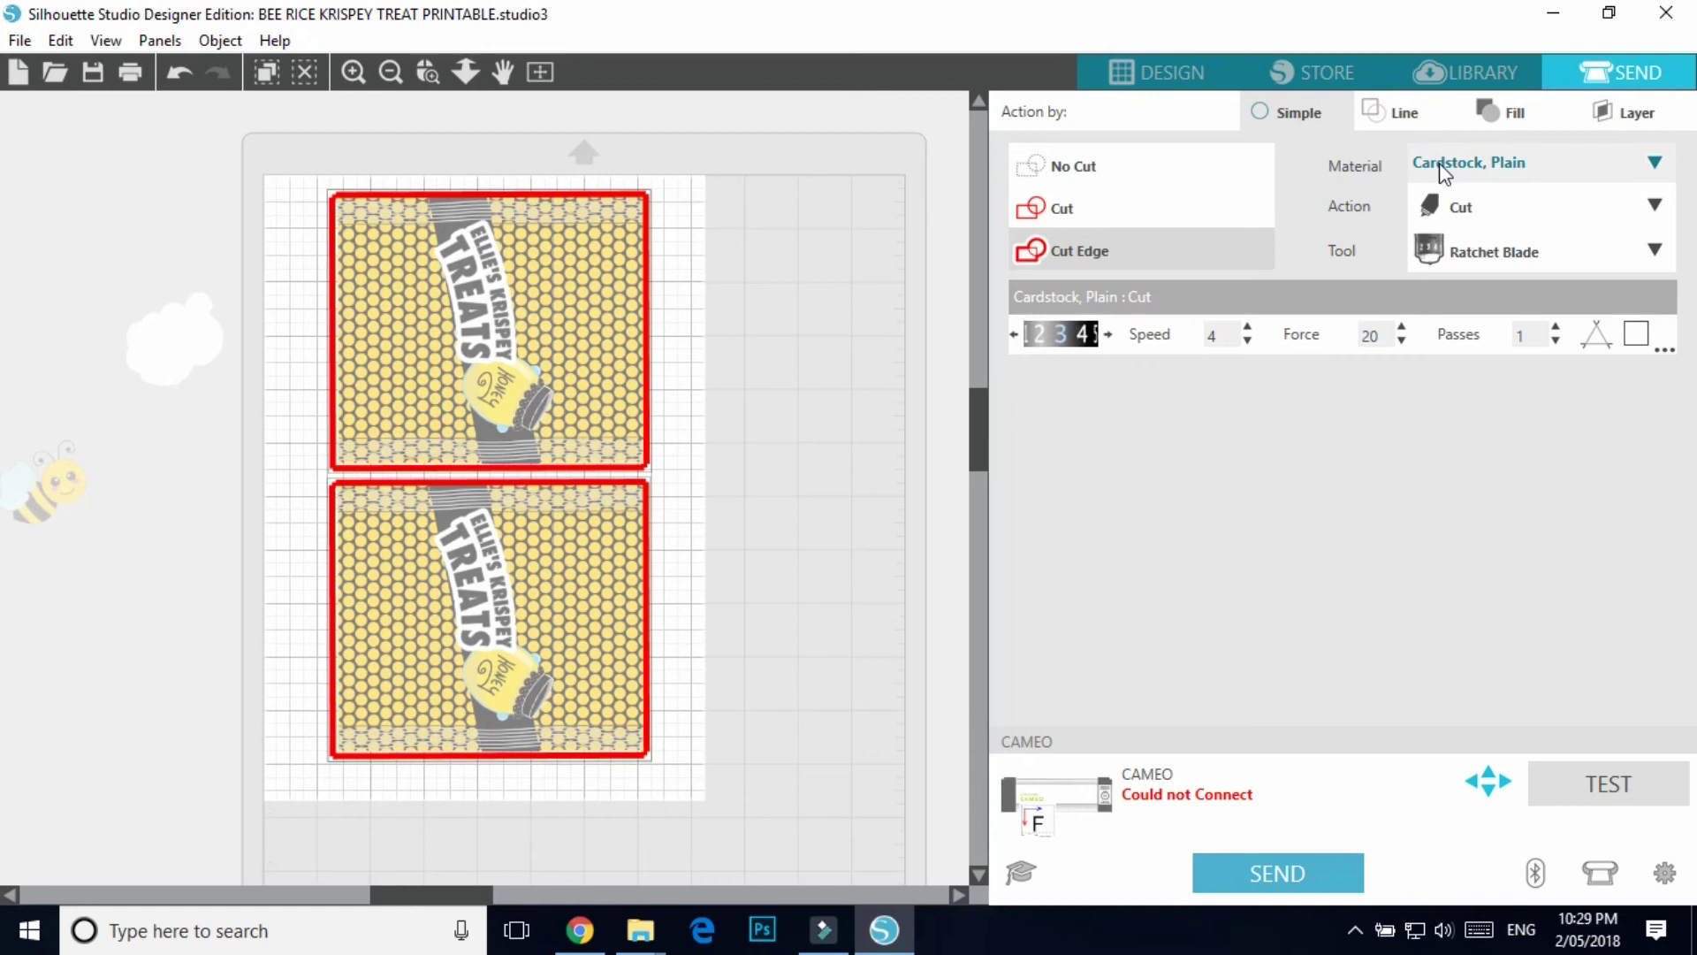
# - Look through the available cutting materials for a paper type suited to the wrappers
pyautogui.click(1653, 162)
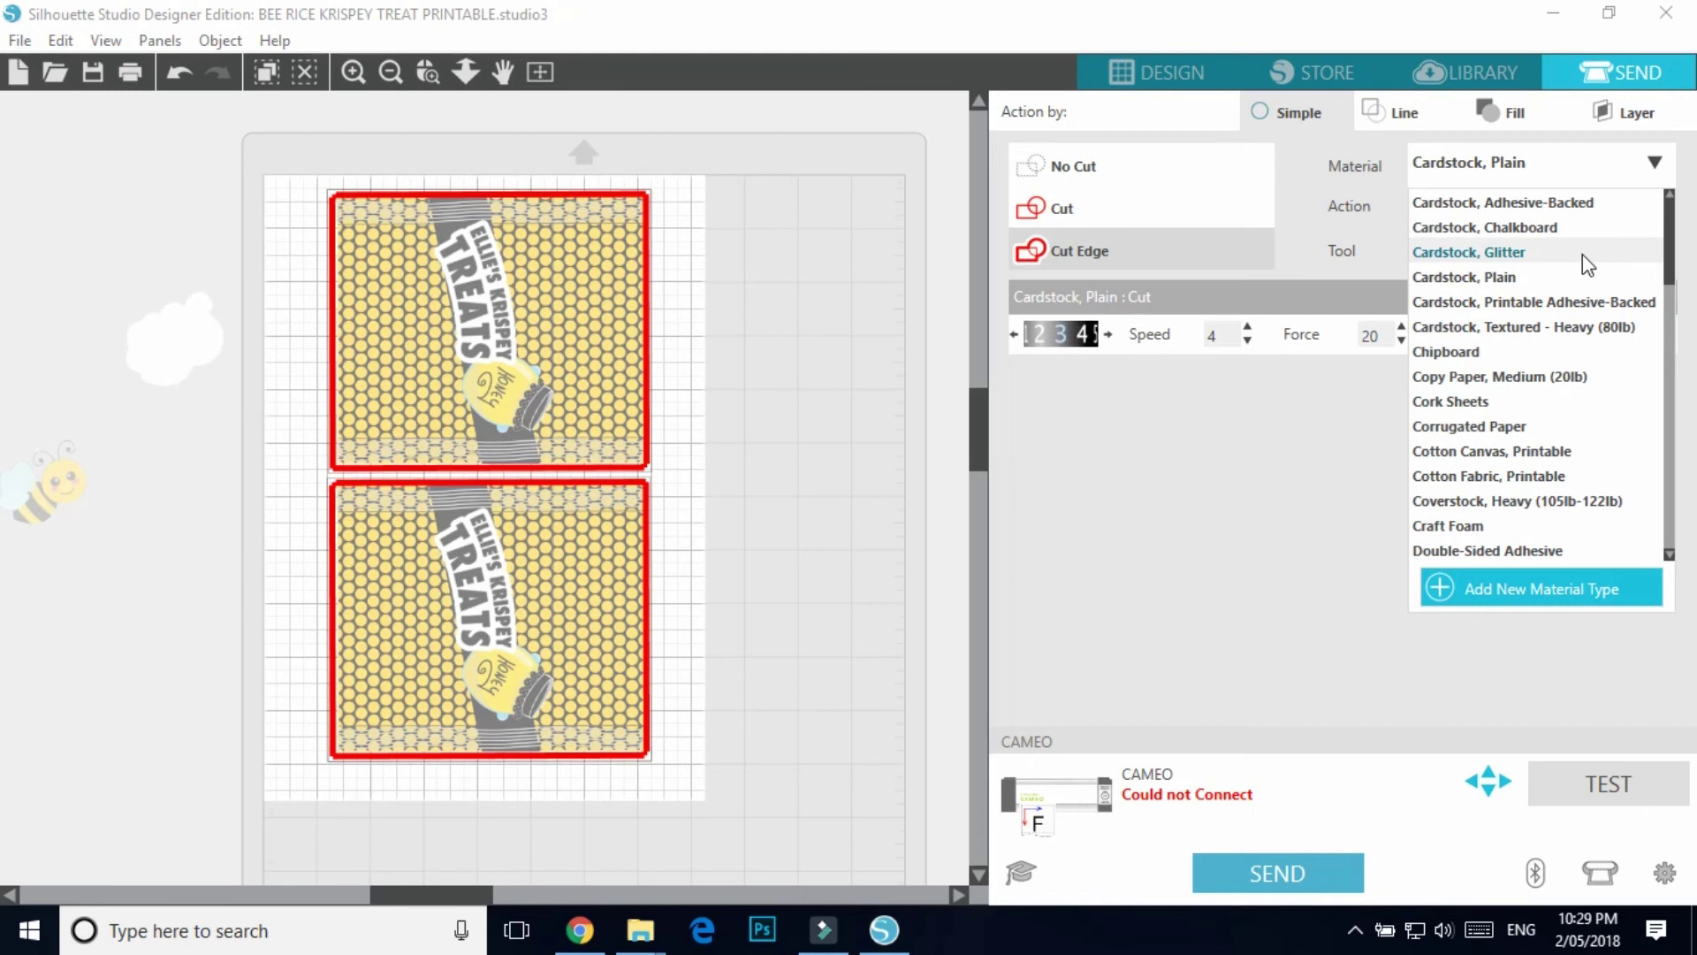
pyautogui.scroll(-4, 1582, 263)
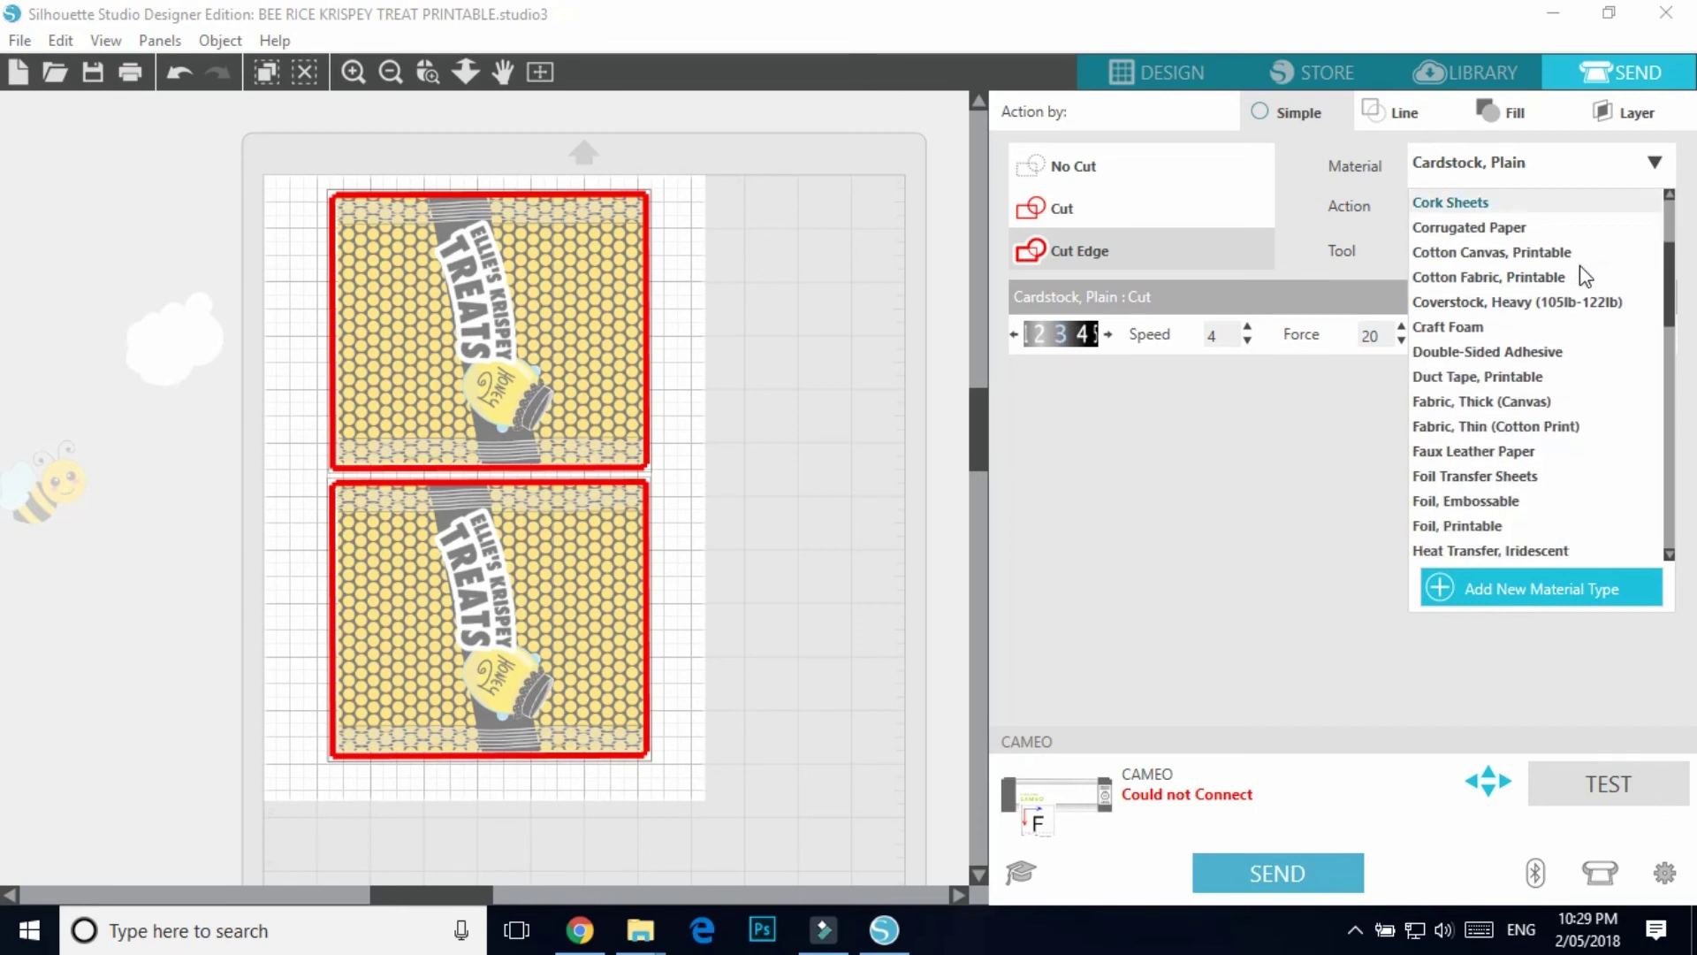
pyautogui.scroll(-3, 1579, 266)
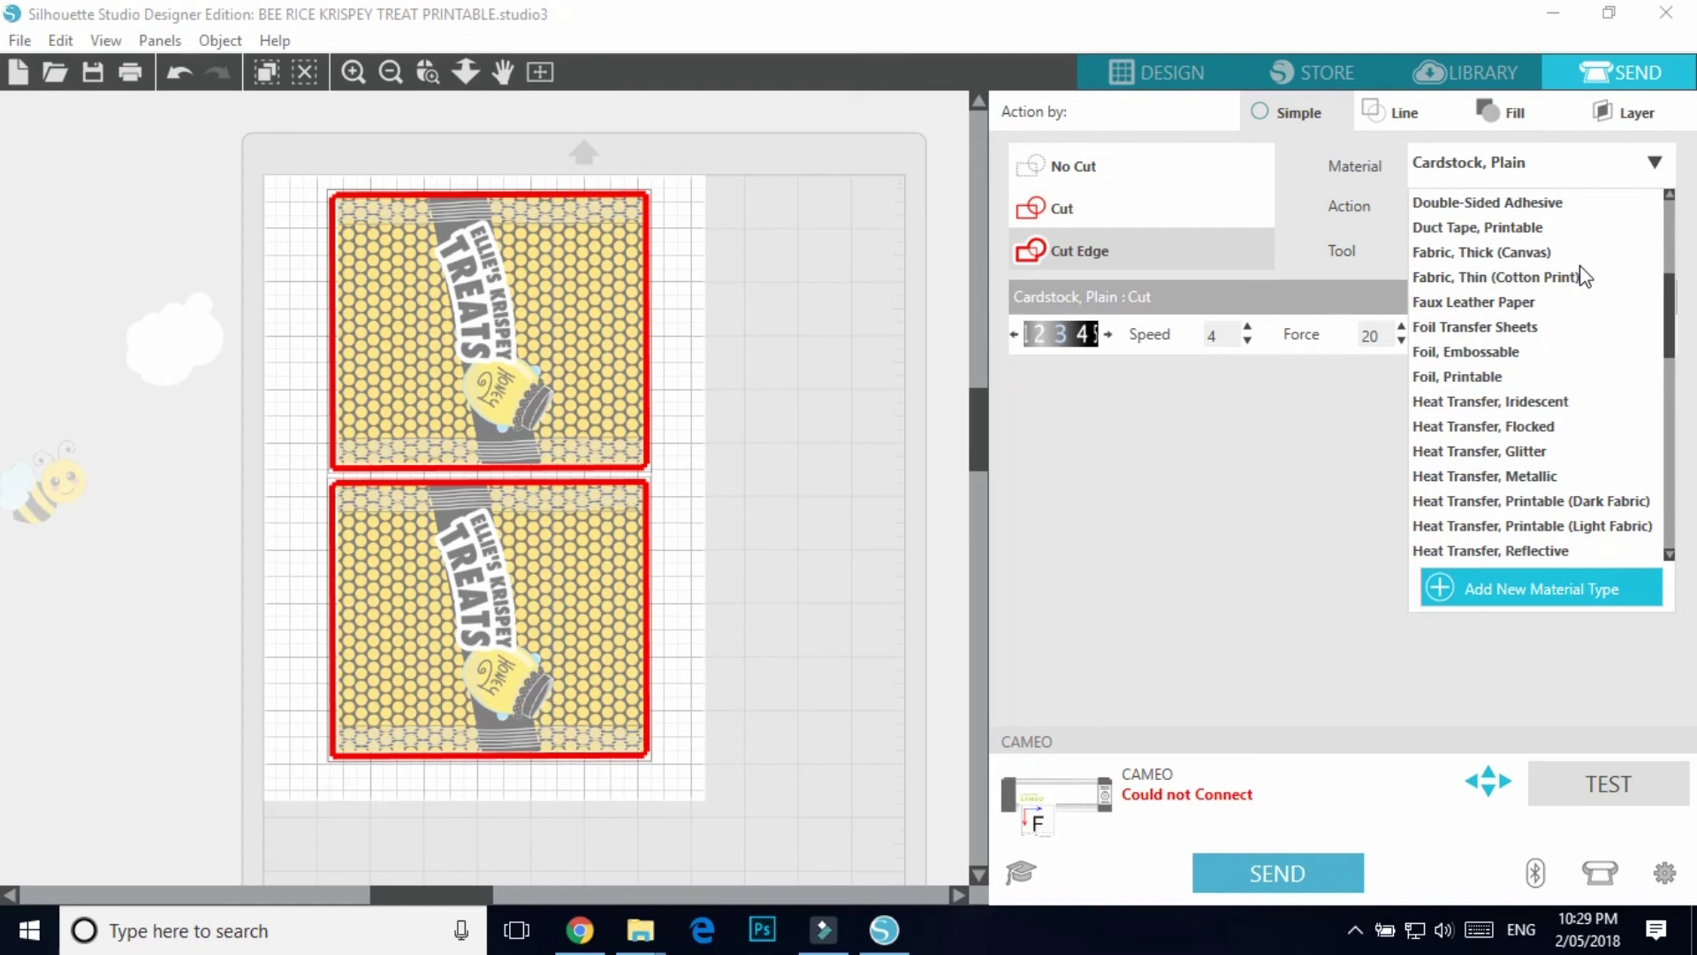
pyautogui.scroll(-5, 1584, 283)
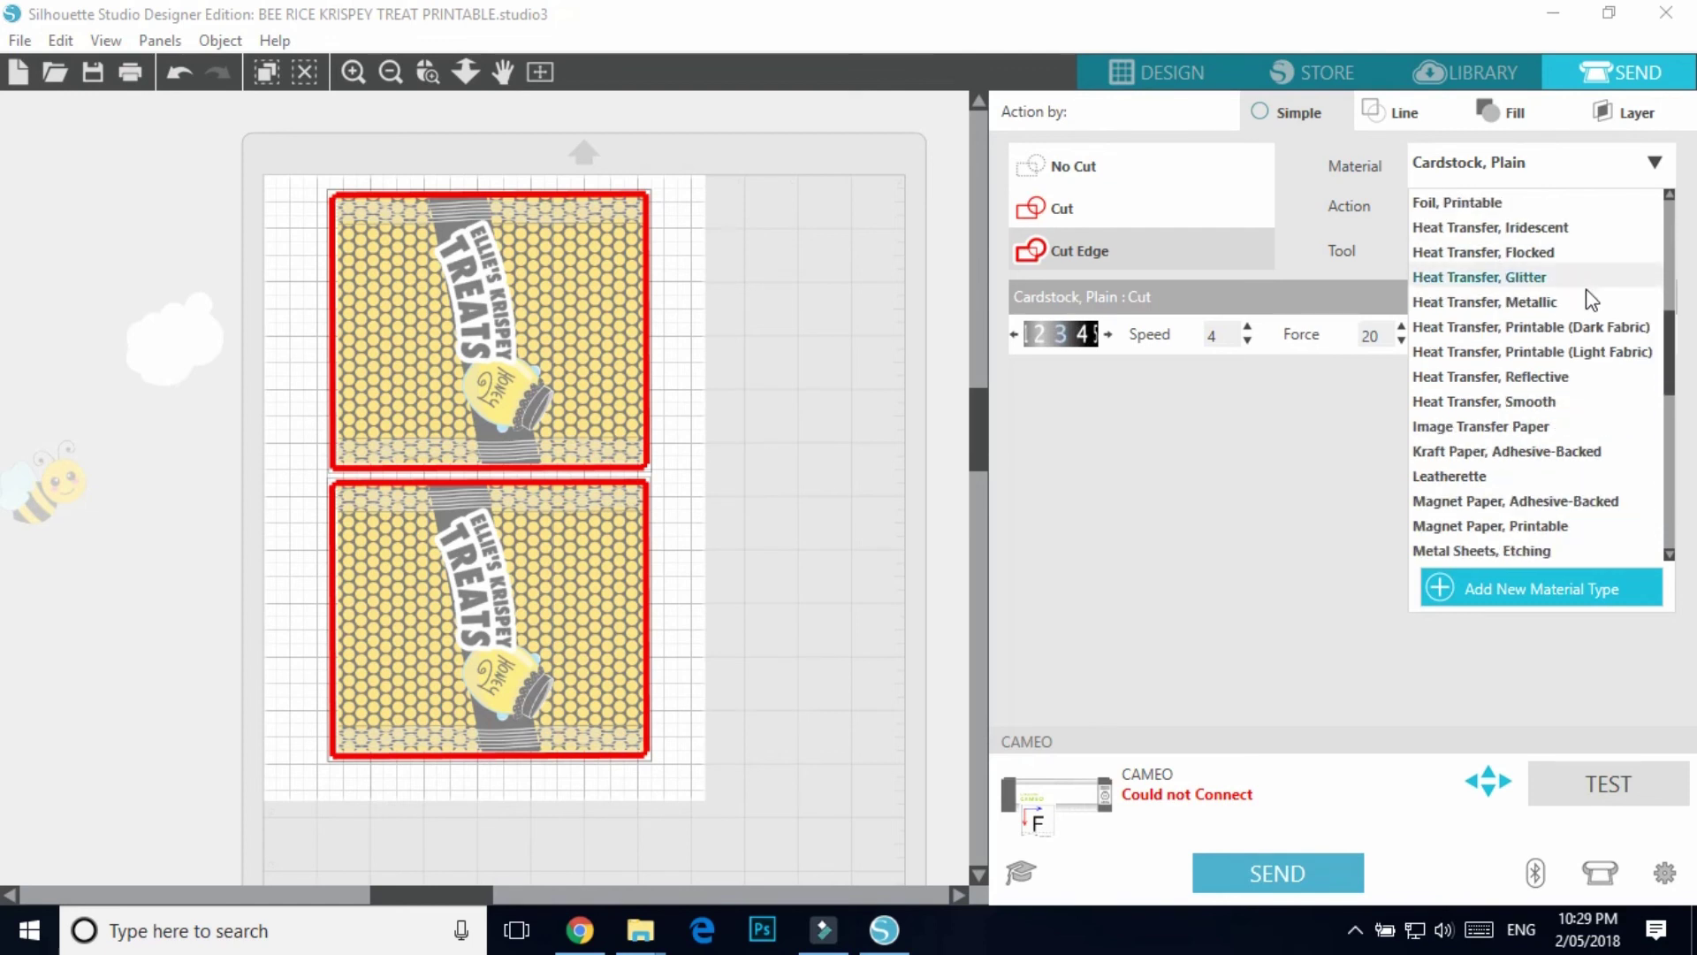
pyautogui.scroll(-5, 1588, 292)
pyautogui.scroll(3, 1593, 305)
pyautogui.scroll(2, 1594, 305)
pyautogui.click(1655, 162)
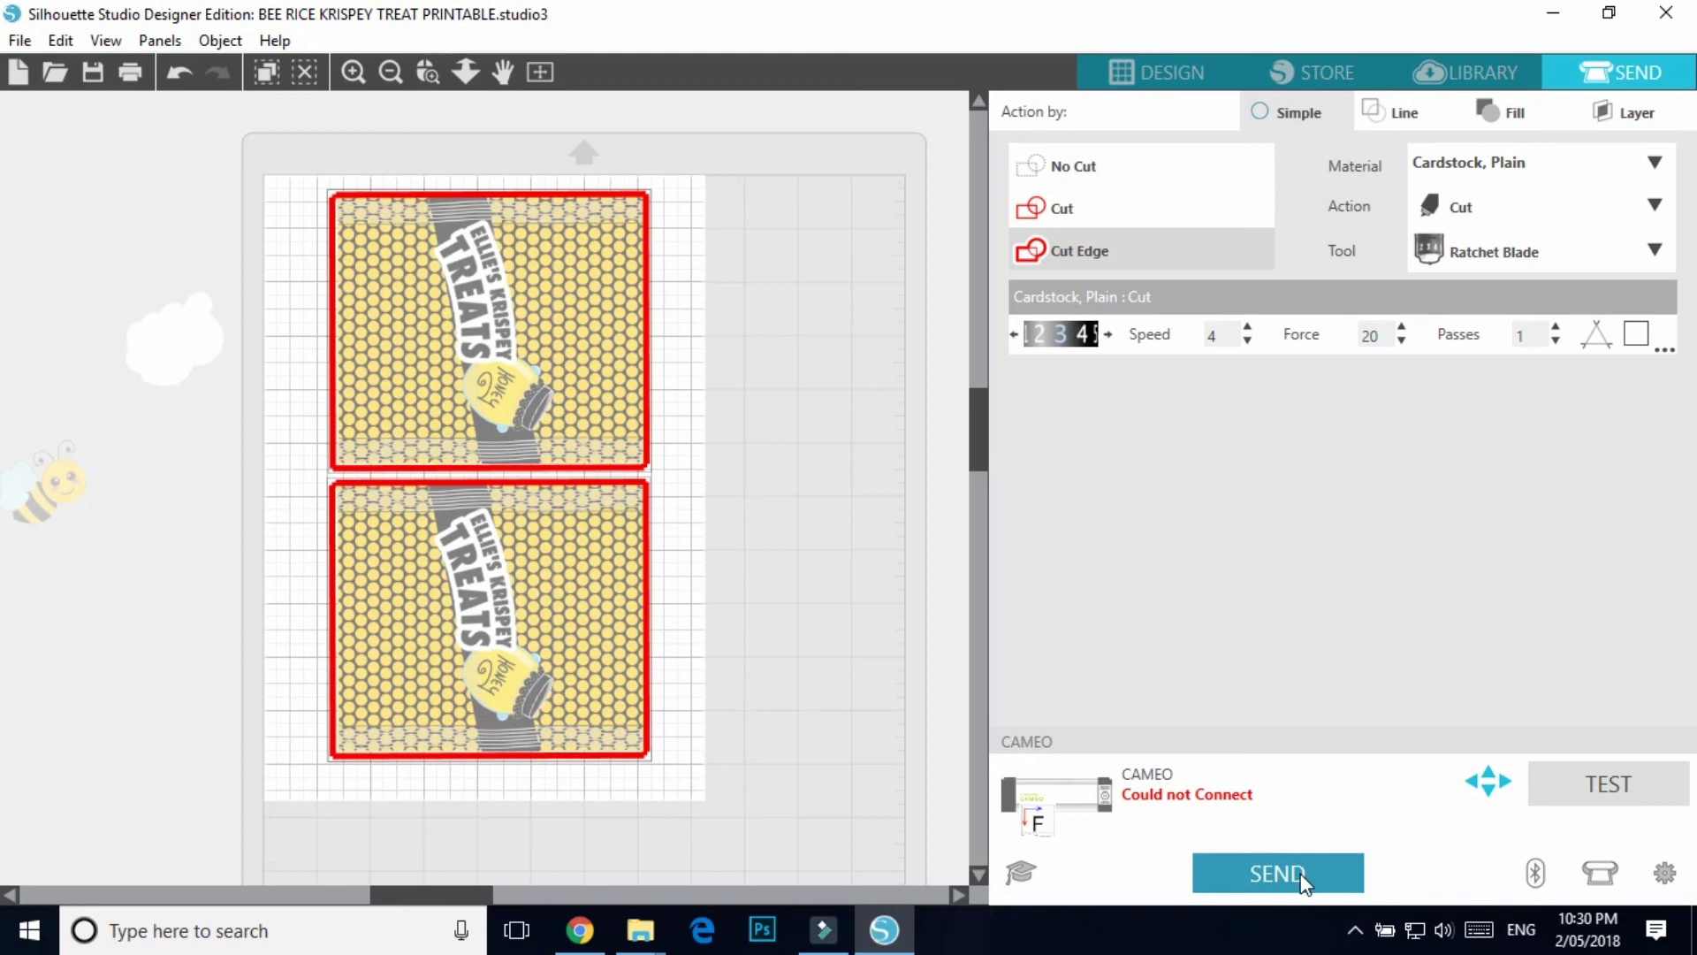
# - Return to the design view and print all pages of the wrapper layout to Microsoft Print to PDF
pyautogui.click(1151, 69)
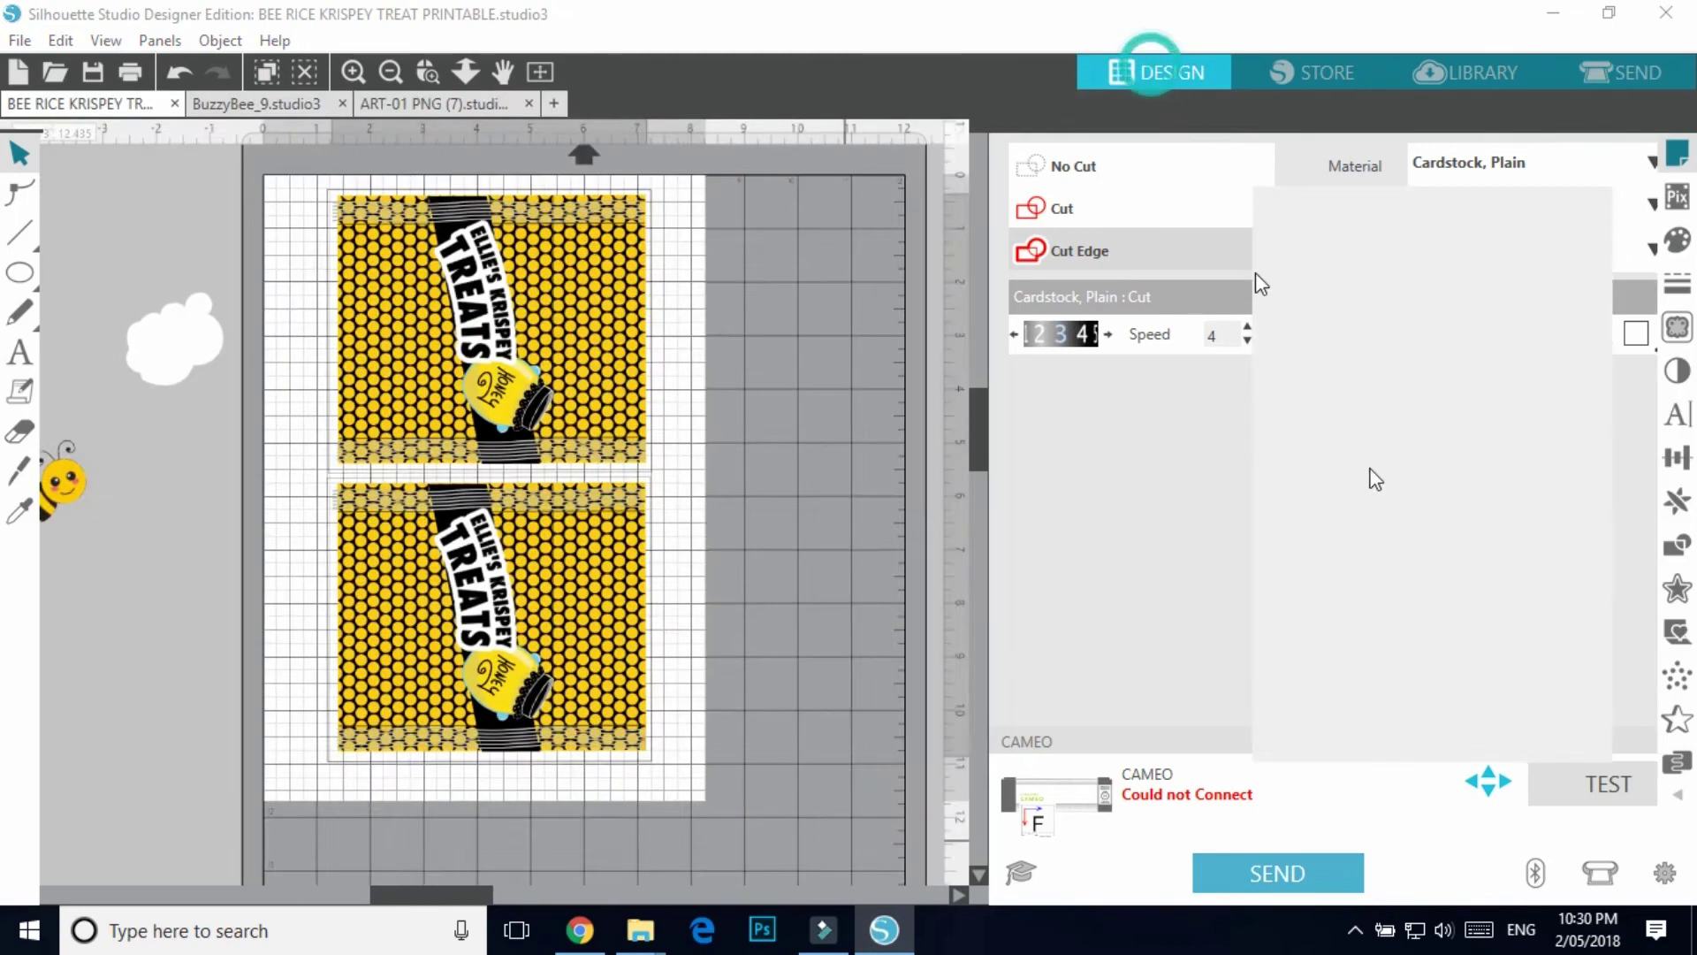
pyautogui.click(1179, 810)
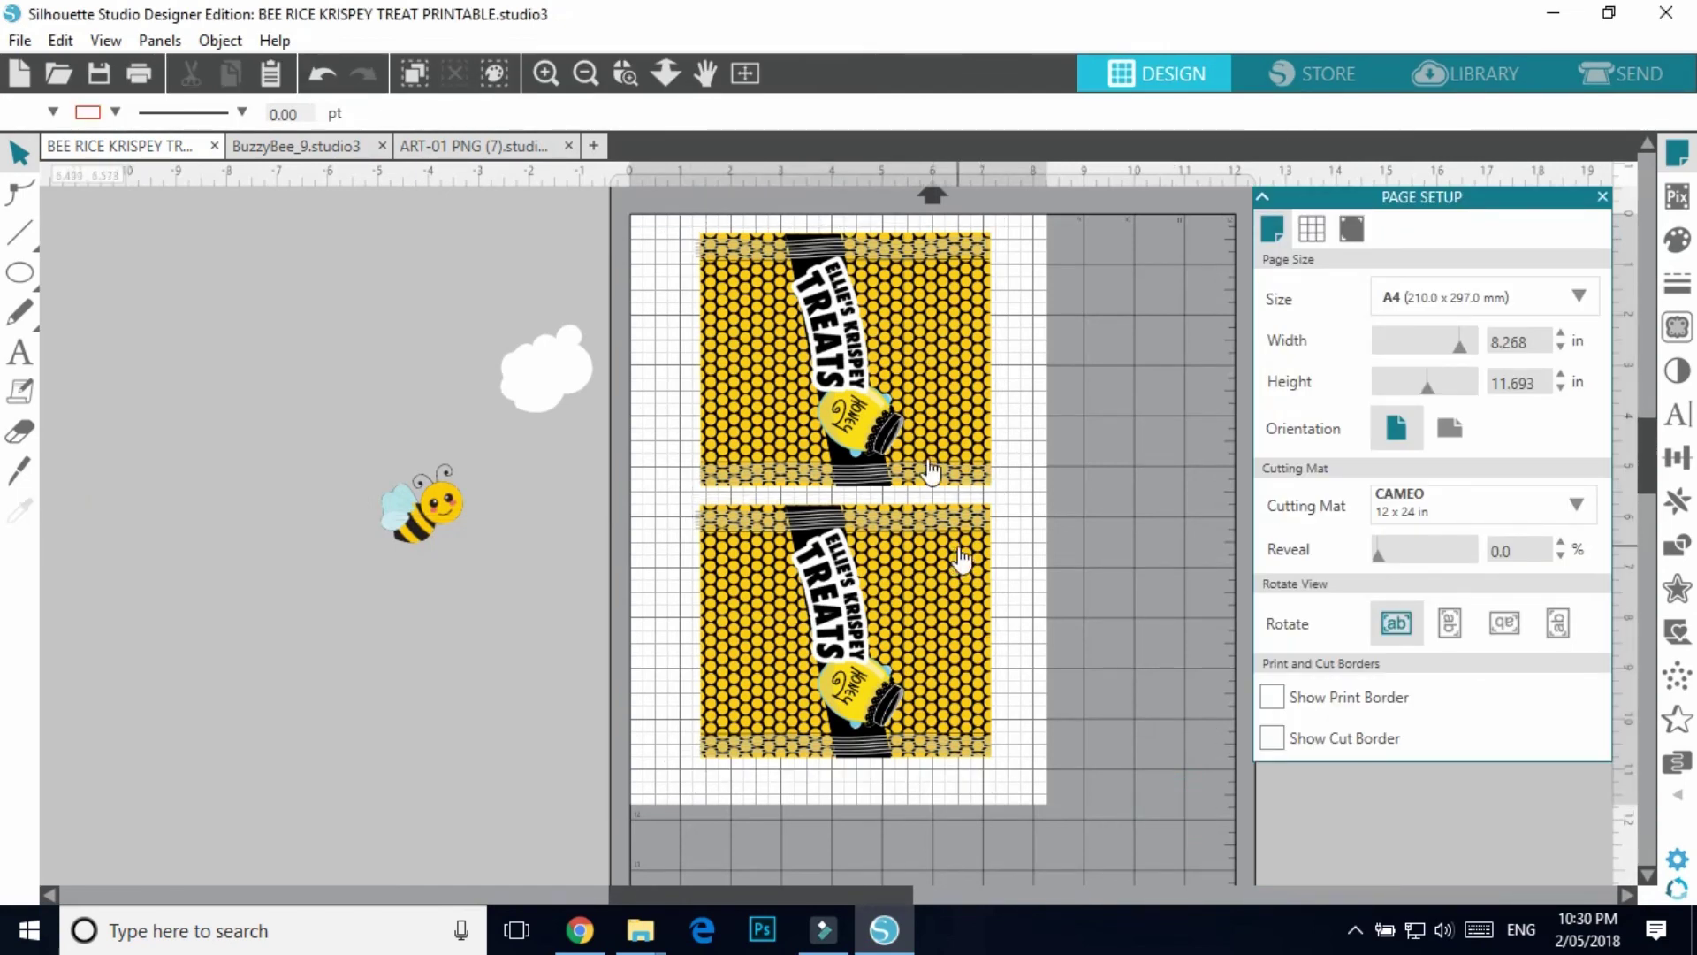
pyautogui.click(18, 41)
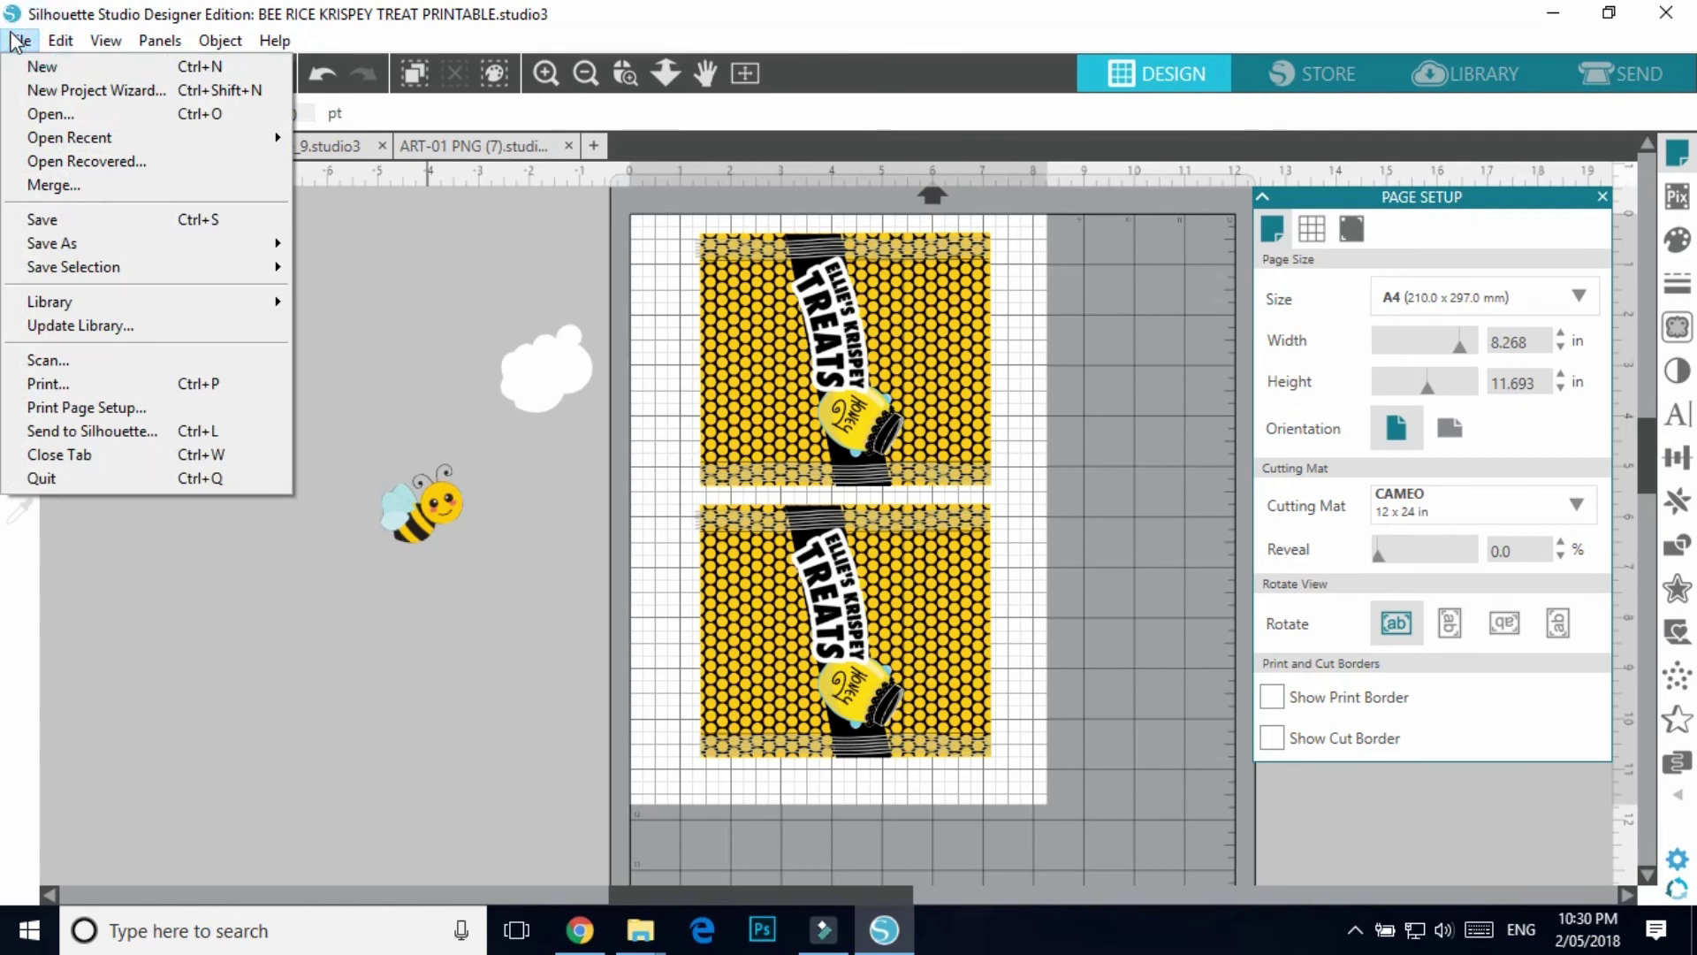
pyautogui.click(51, 383)
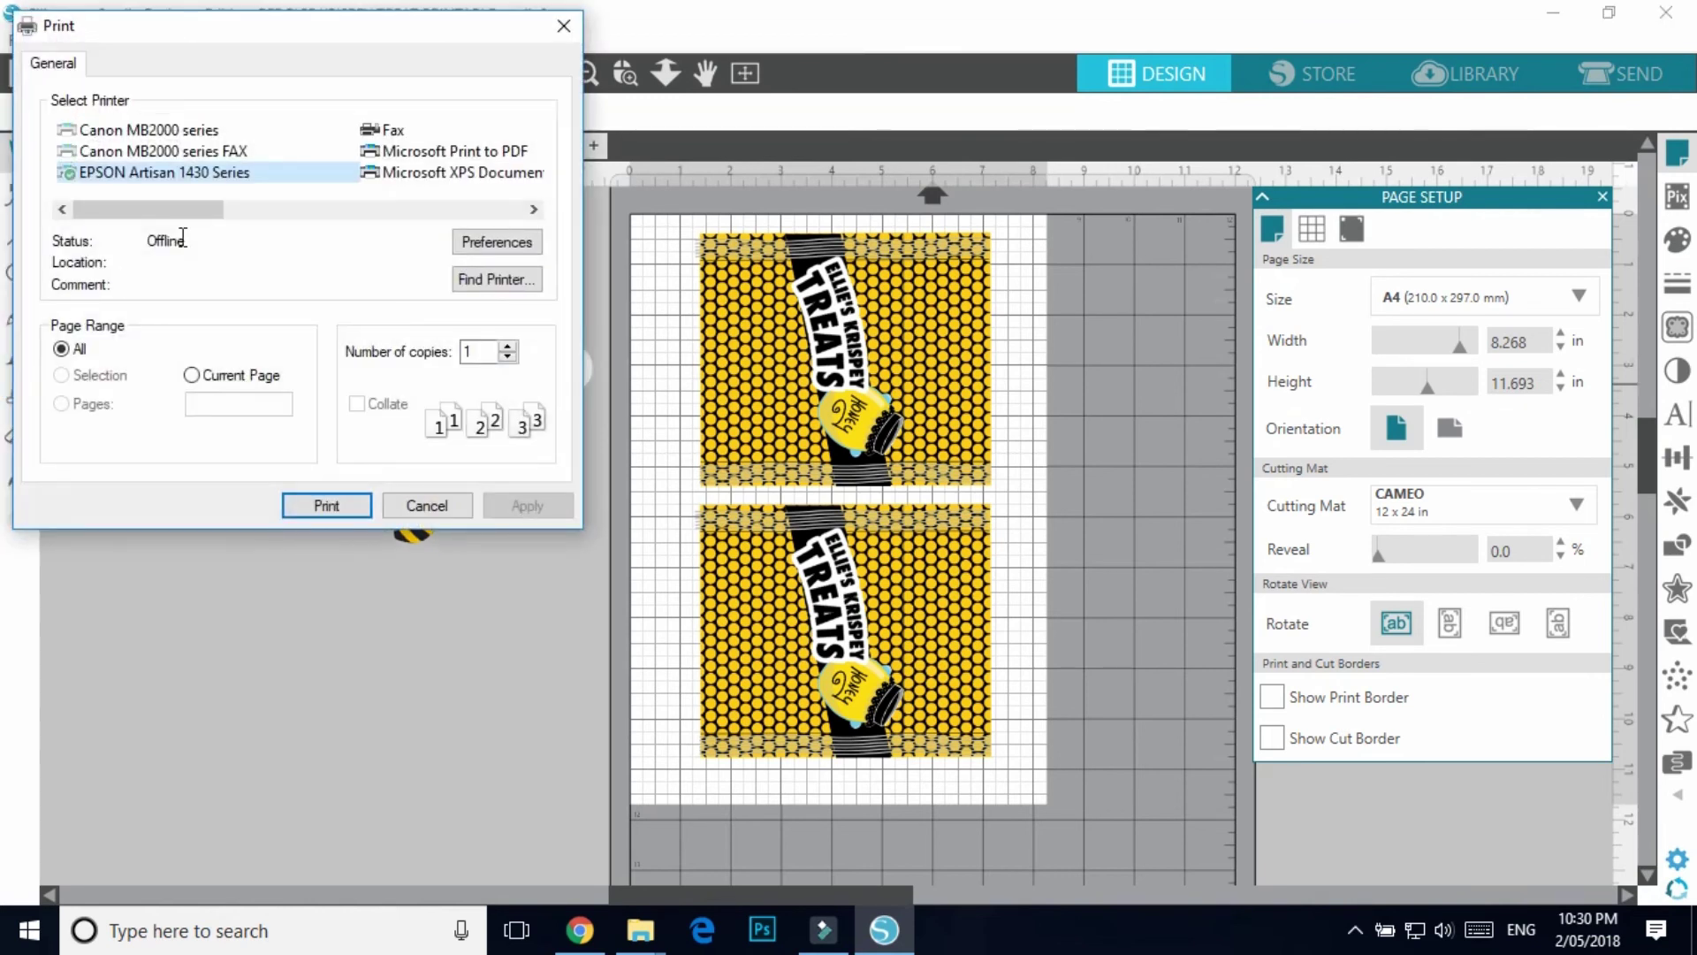
pyautogui.click(473, 152)
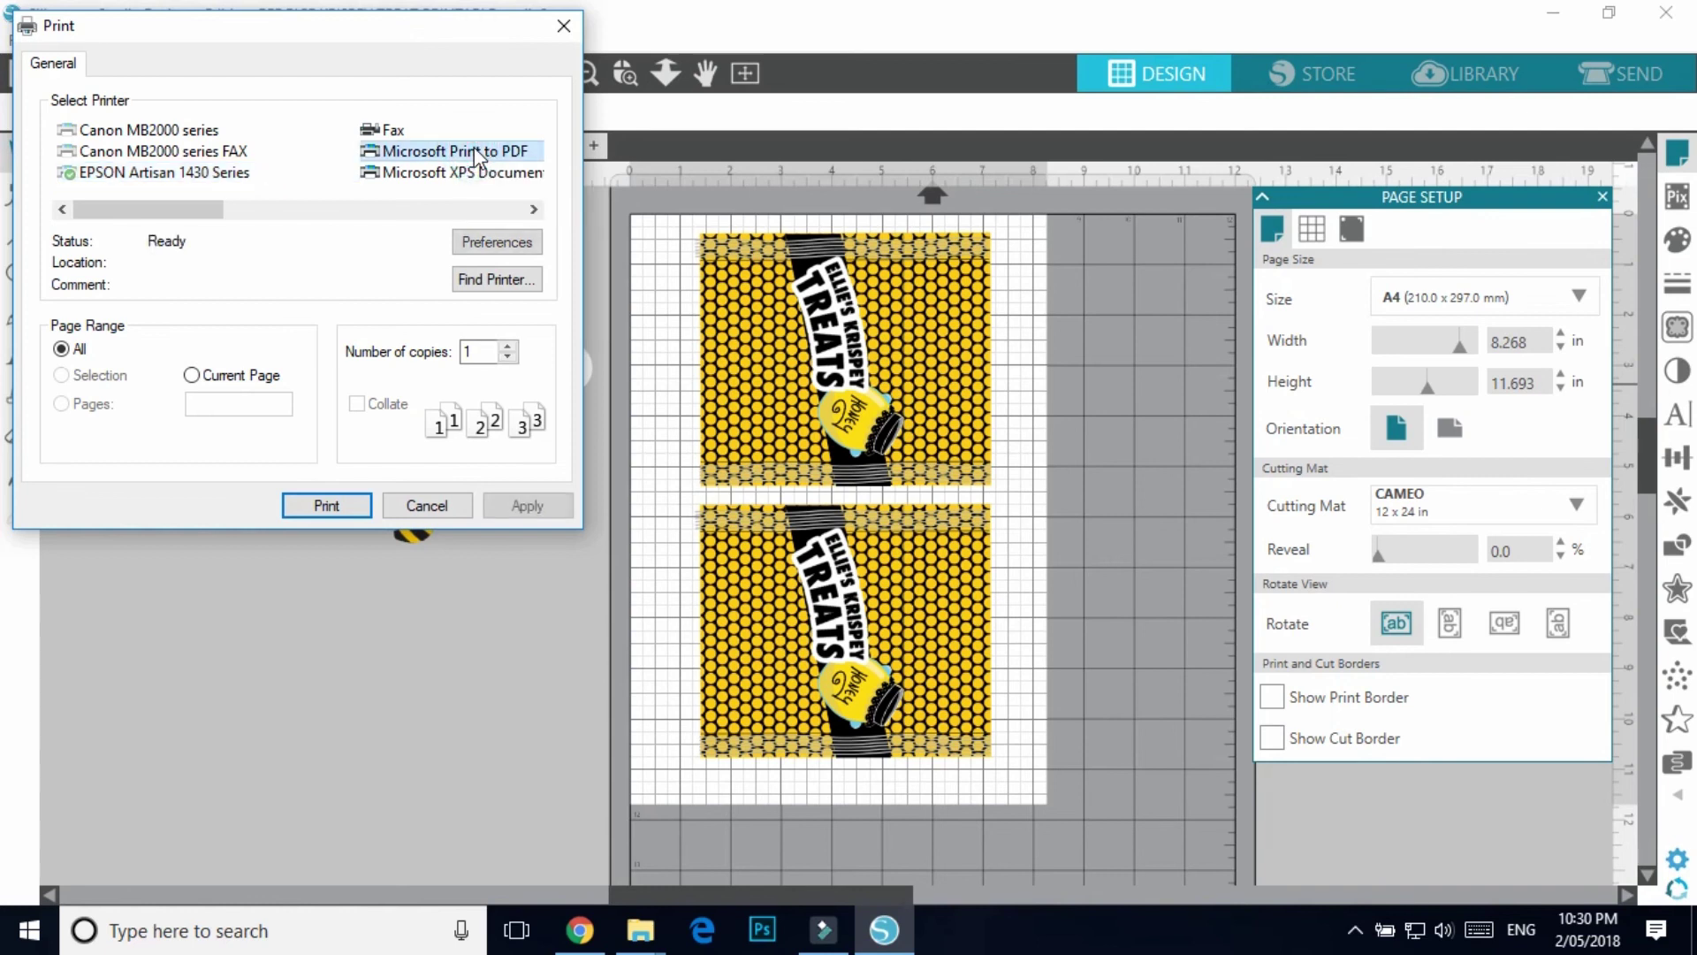
pyautogui.click(332, 508)
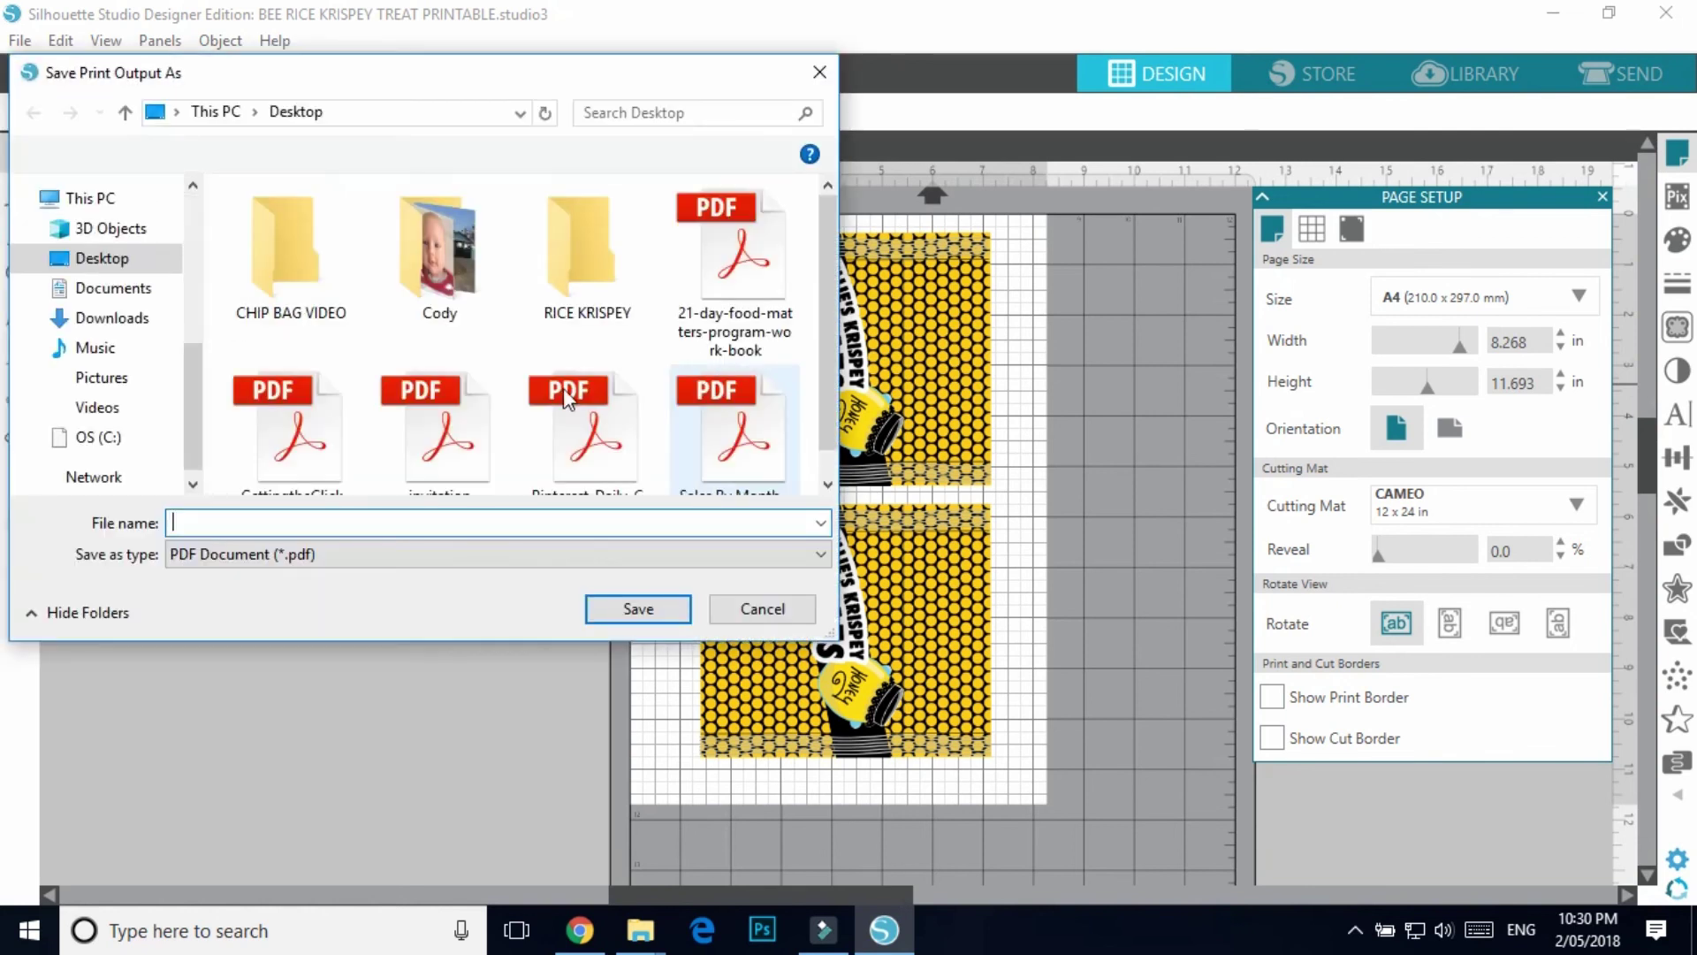
# - Save the print output on the Desktop as a PDF document named BEE RICE KRISPEY PRINTABLE
pyautogui.write('BEE RICE KRISPEY')
pyautogui.press('BackSpace')
pyautogui.write('EY PRINTABL')
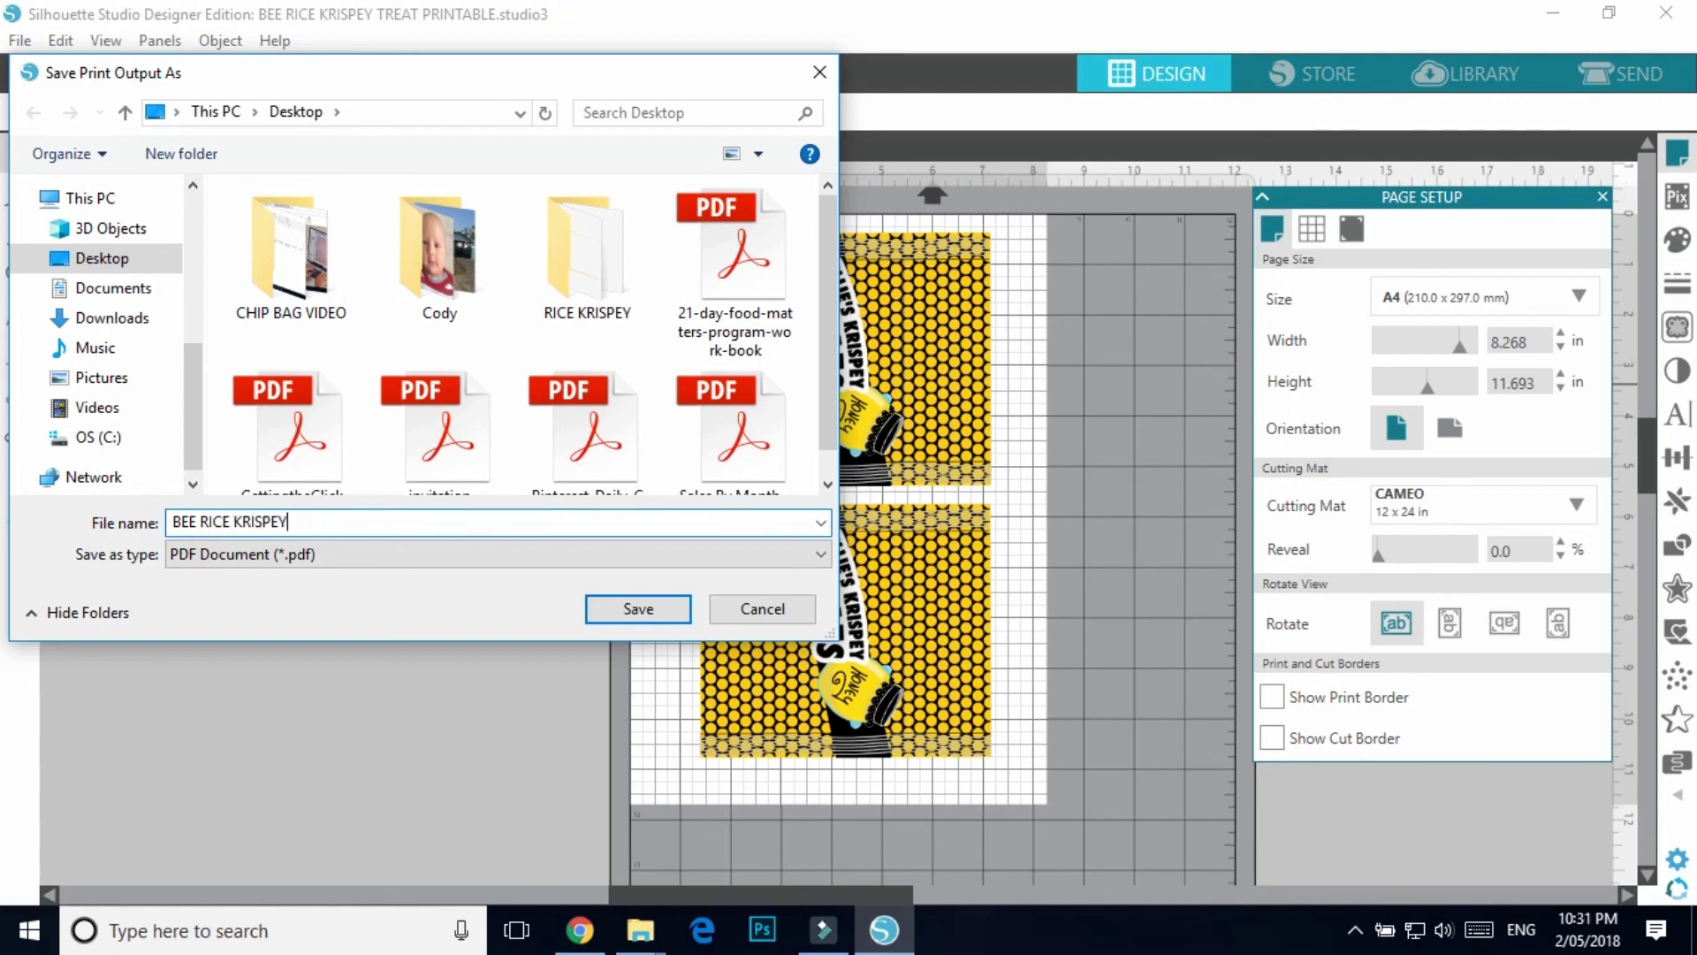
pyautogui.write('E')
pyautogui.click(619, 614)
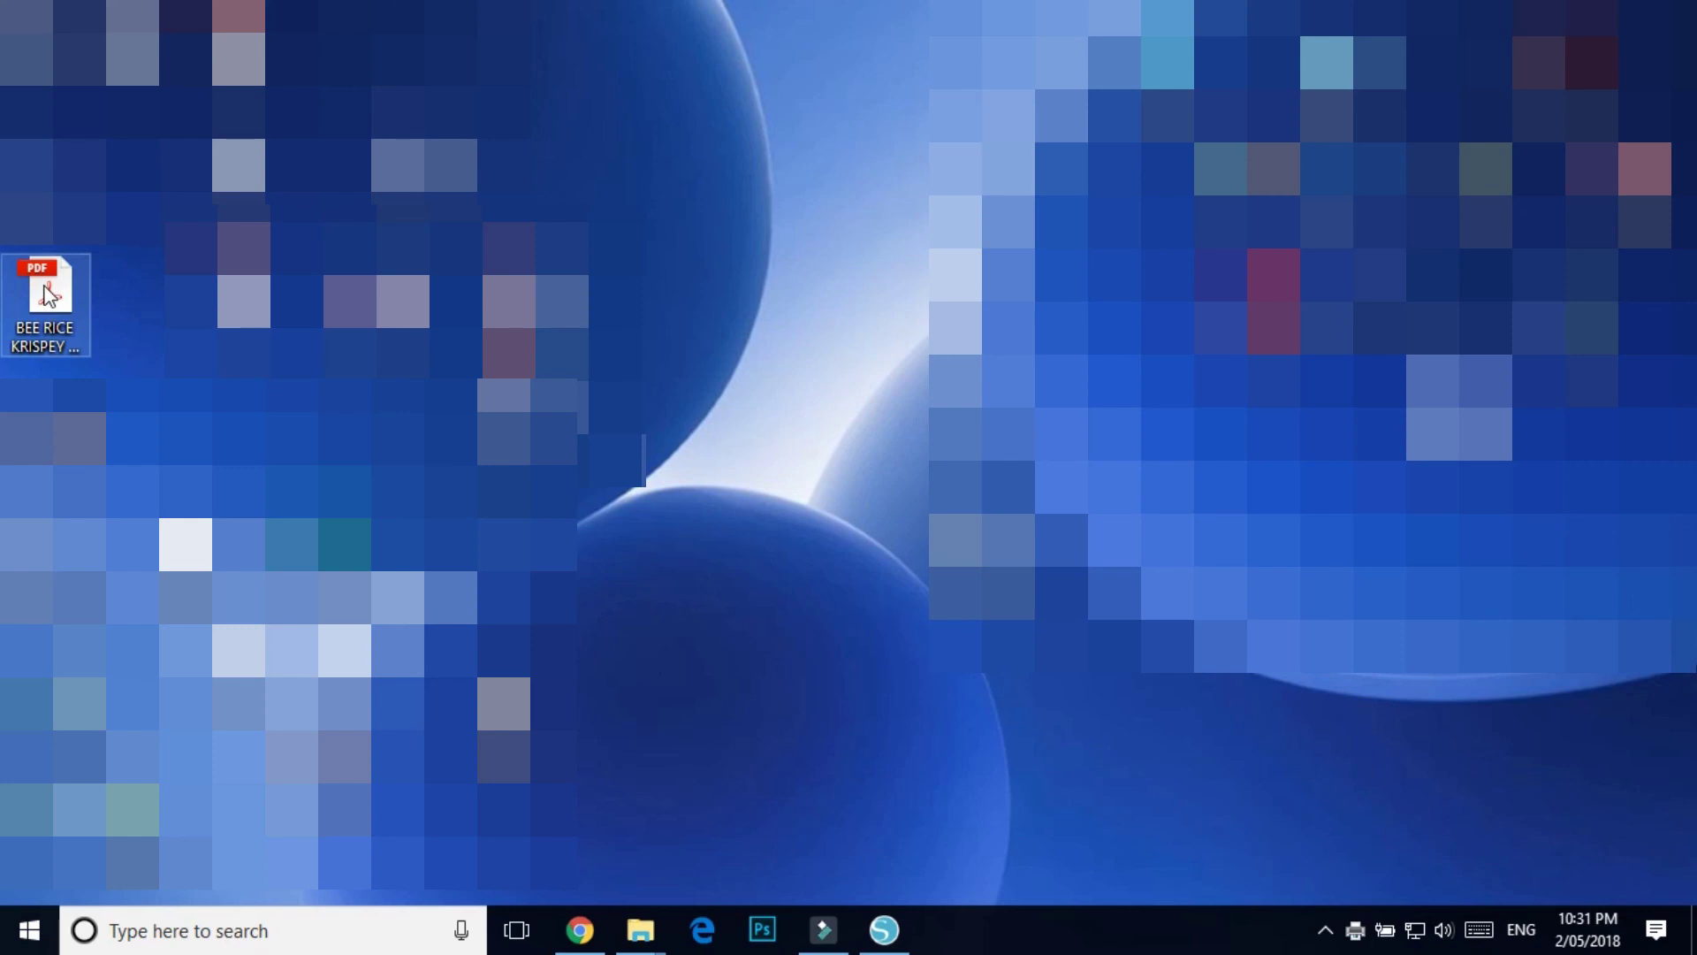
# - Open the BEE RICE KRISPEY PRINTABLE PDF from the desktop in Adobe Acrobat Reader and examine both printed wrappers
pyautogui.click(49, 296)
pyautogui.doubleClick(48, 294)
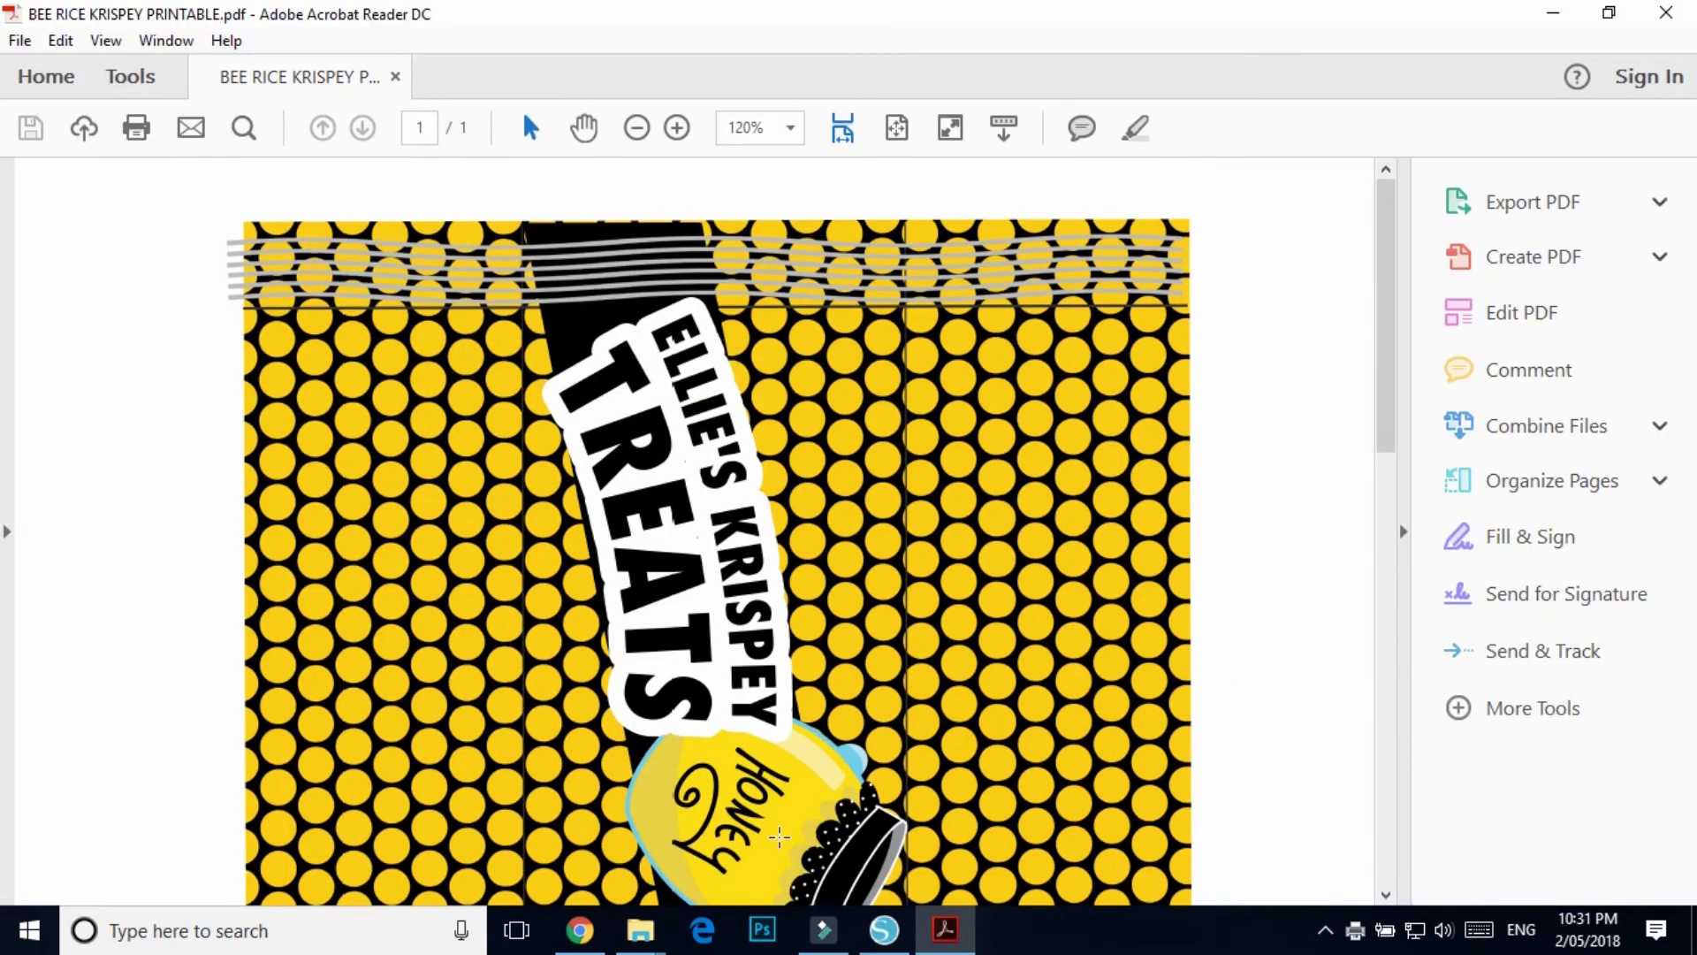
pyautogui.scroll(-3, 960, 601)
pyautogui.scroll(-5, 959, 601)
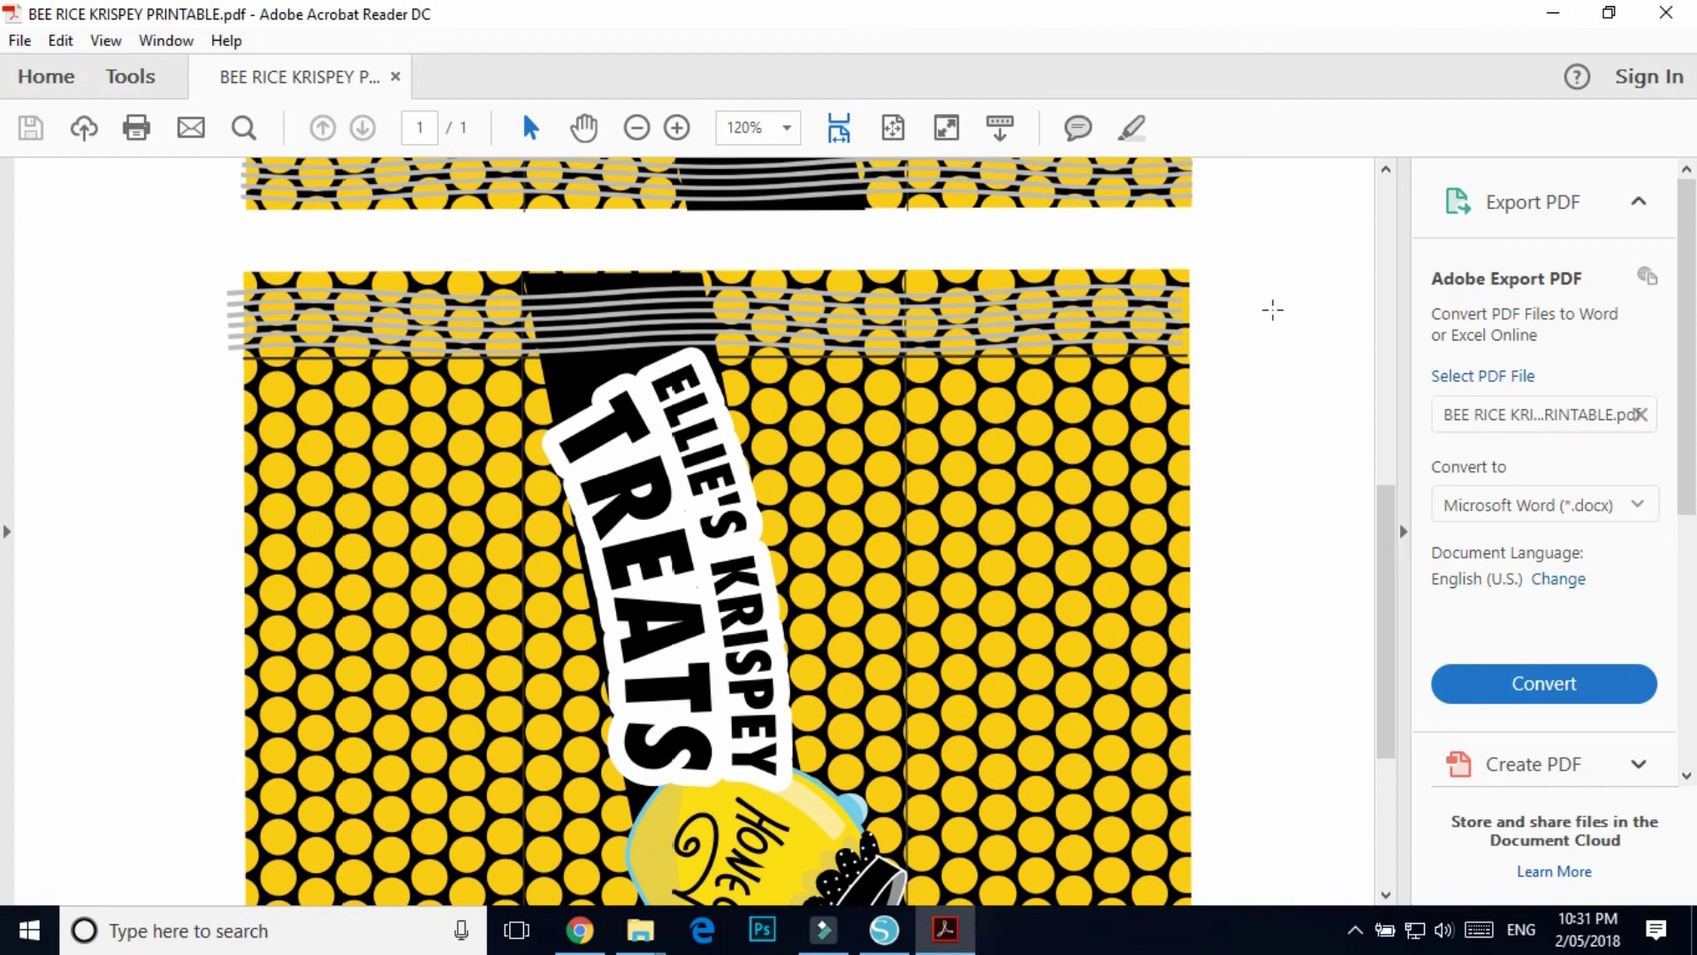
pyautogui.scroll(-3, 814, 620)
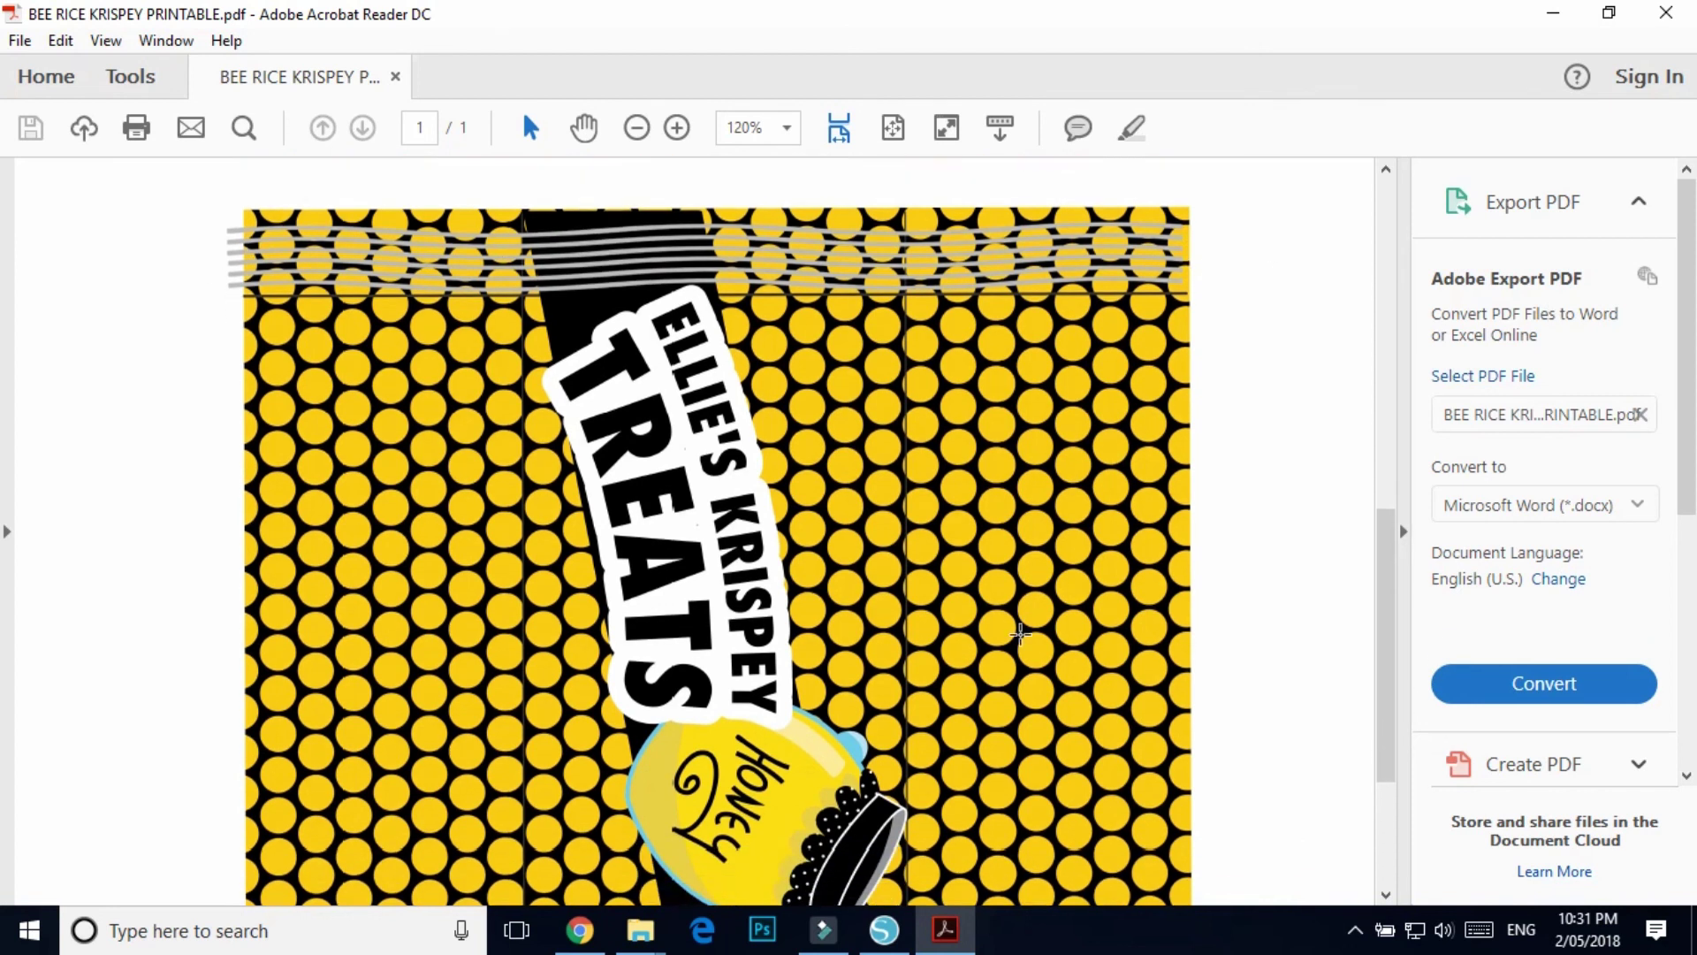
pyautogui.scroll(-5, 814, 620)
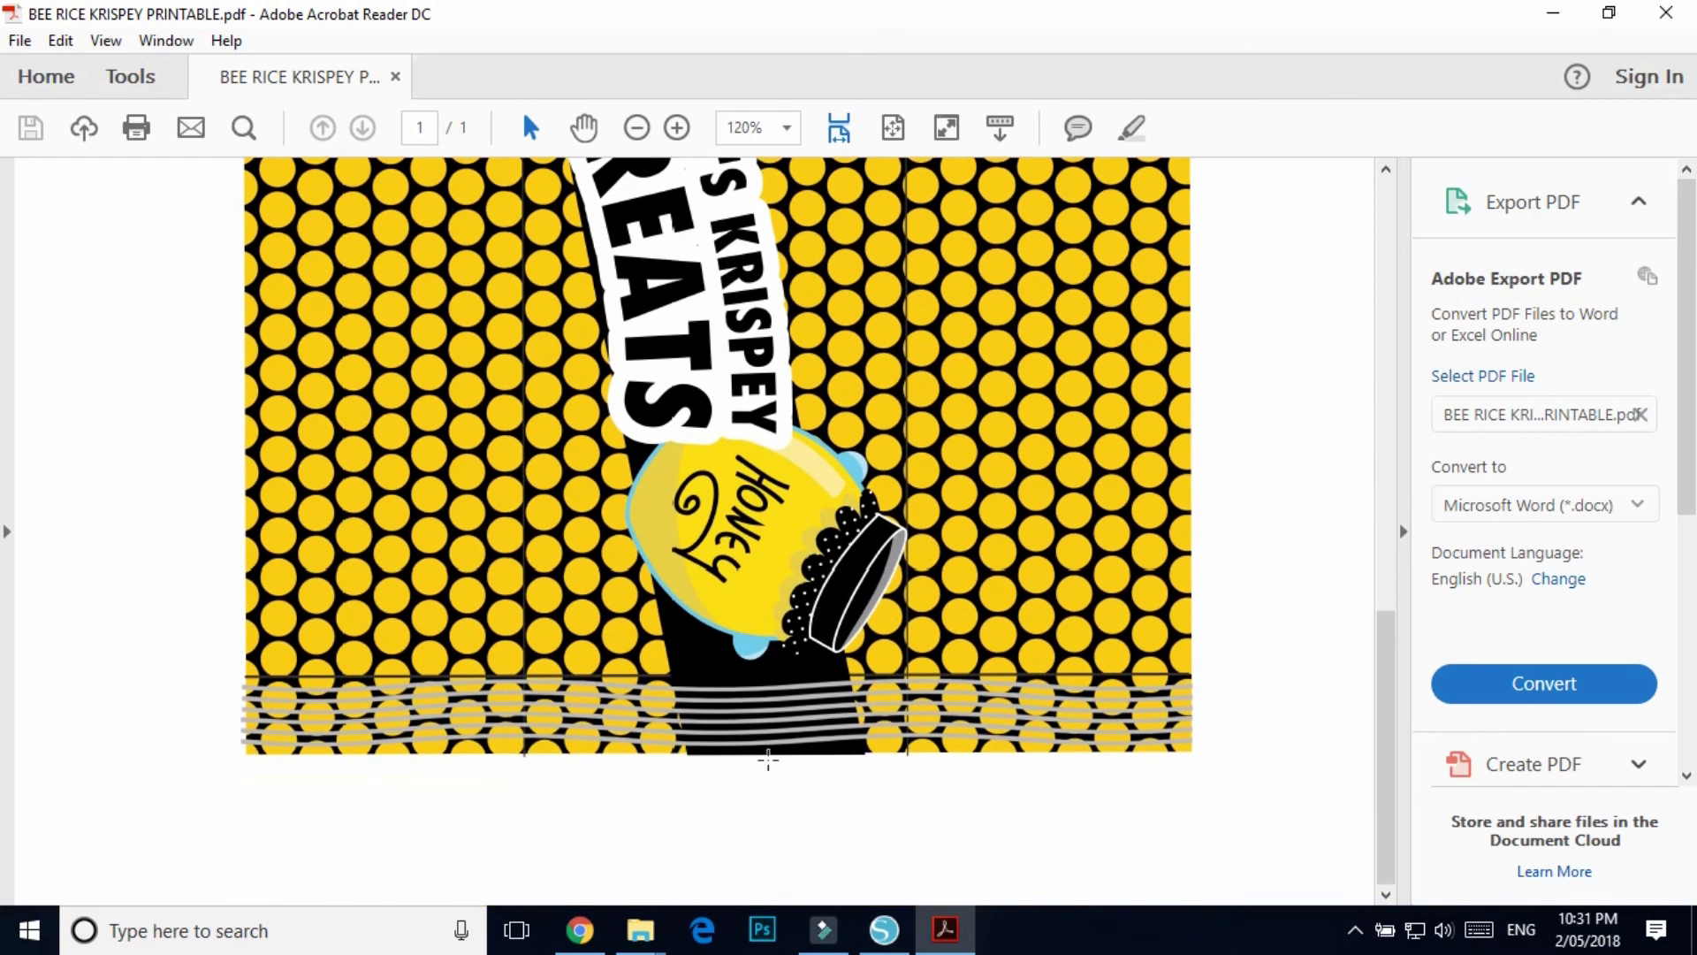
pyautogui.scroll(-3, 1094, 672)
pyautogui.scroll(1, 1094, 672)
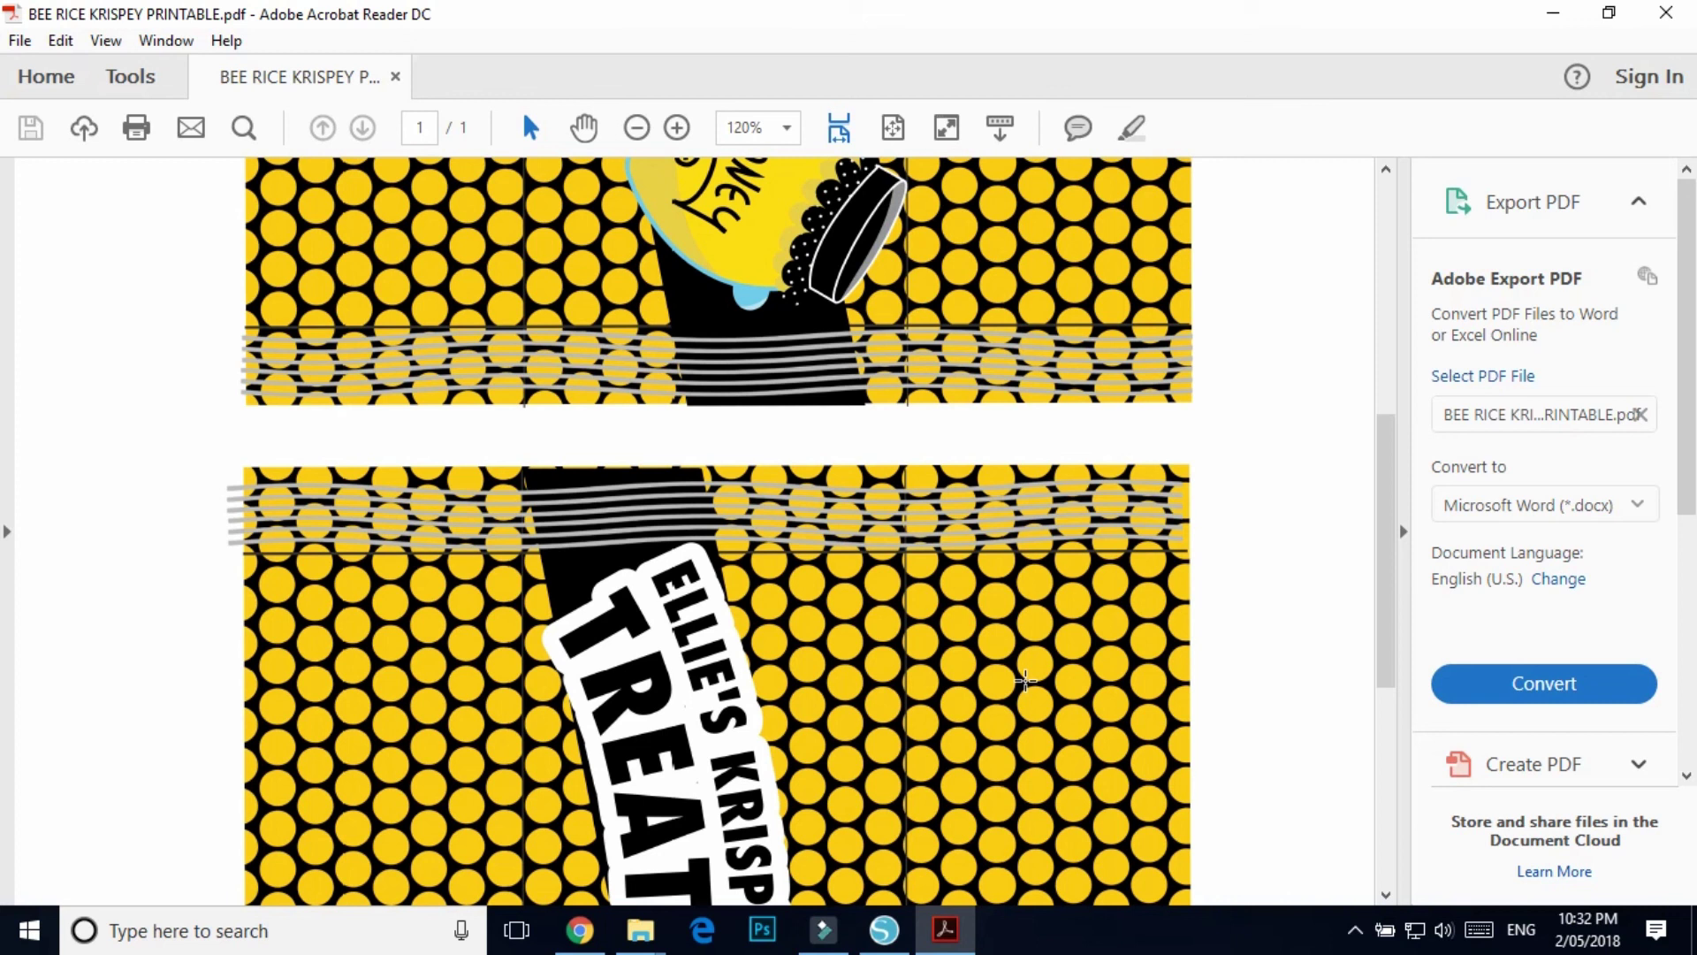
# - View the RICE KRISPEY folder's image files in File Explorer and switch back to the wrapper layout in Silhouette Studio
pyautogui.moveTo(640, 928)
pyautogui.click(562, 854)
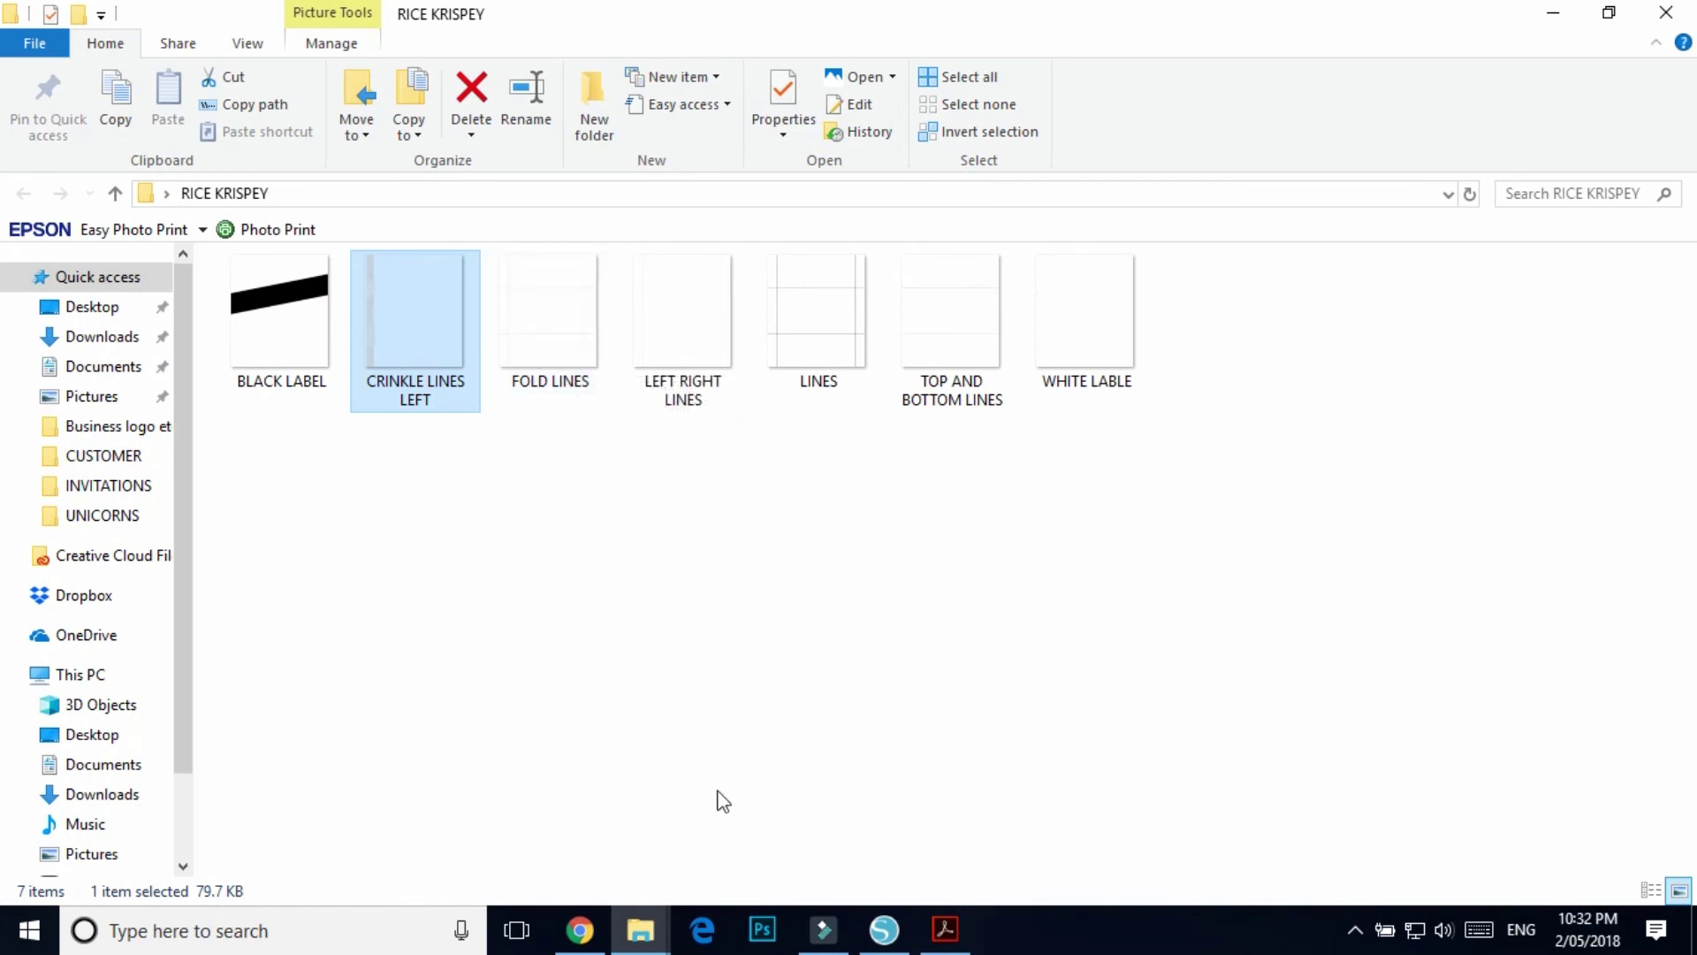
pyautogui.click(884, 928)
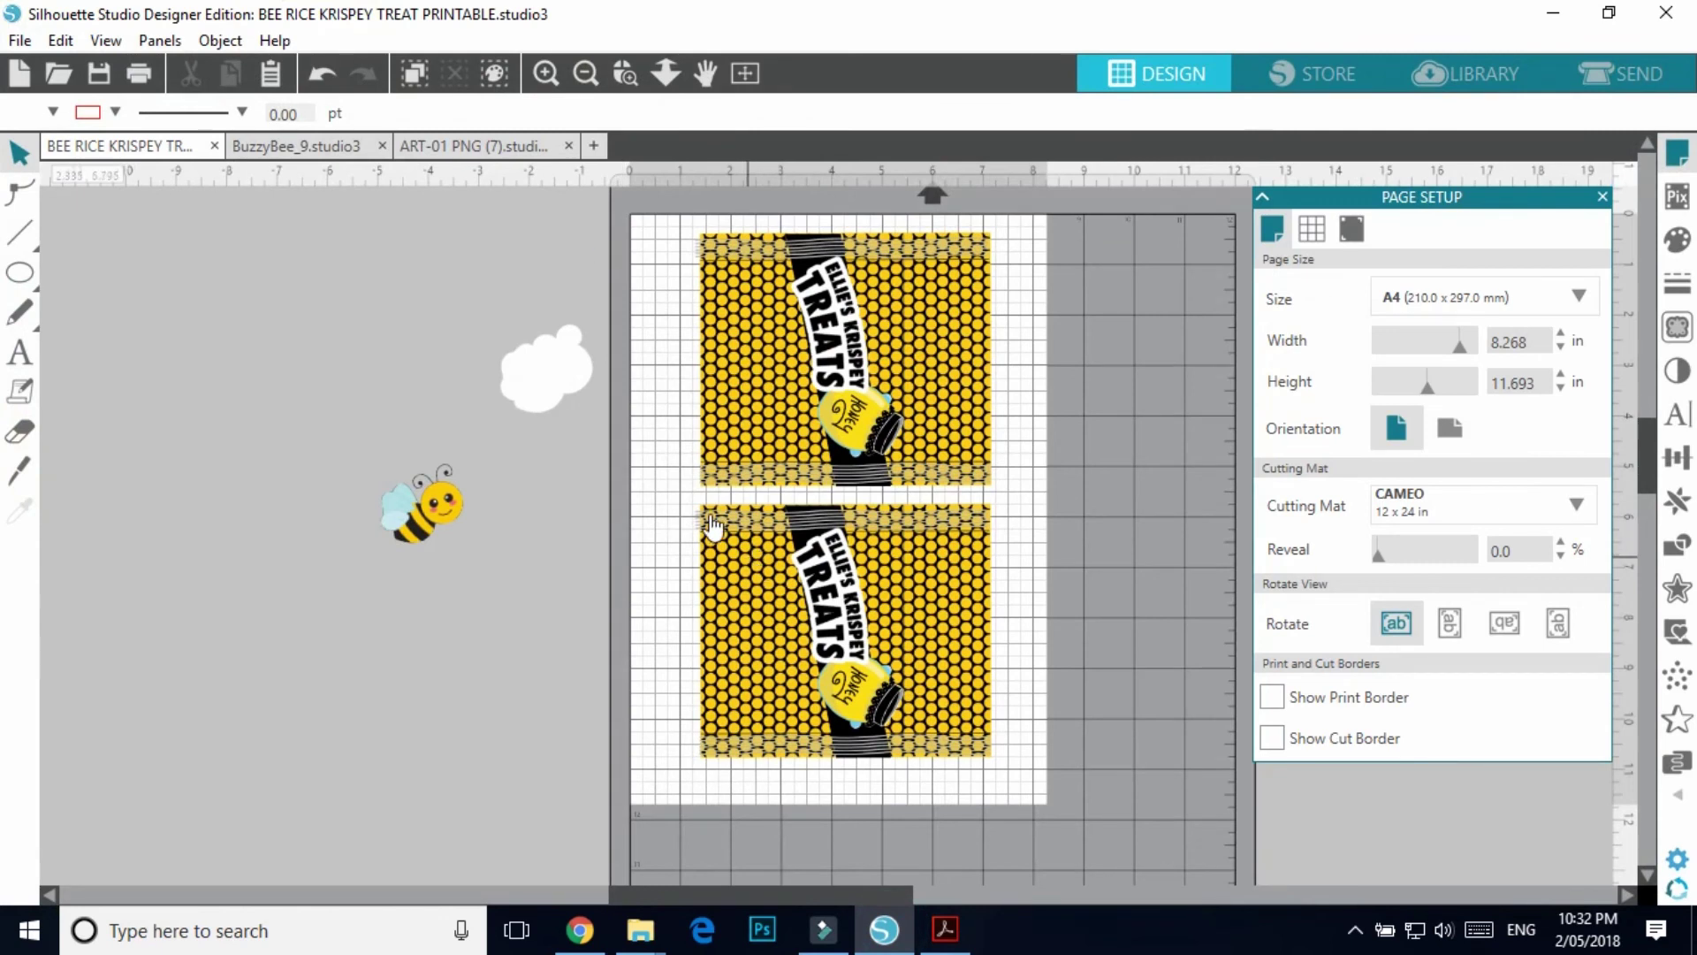